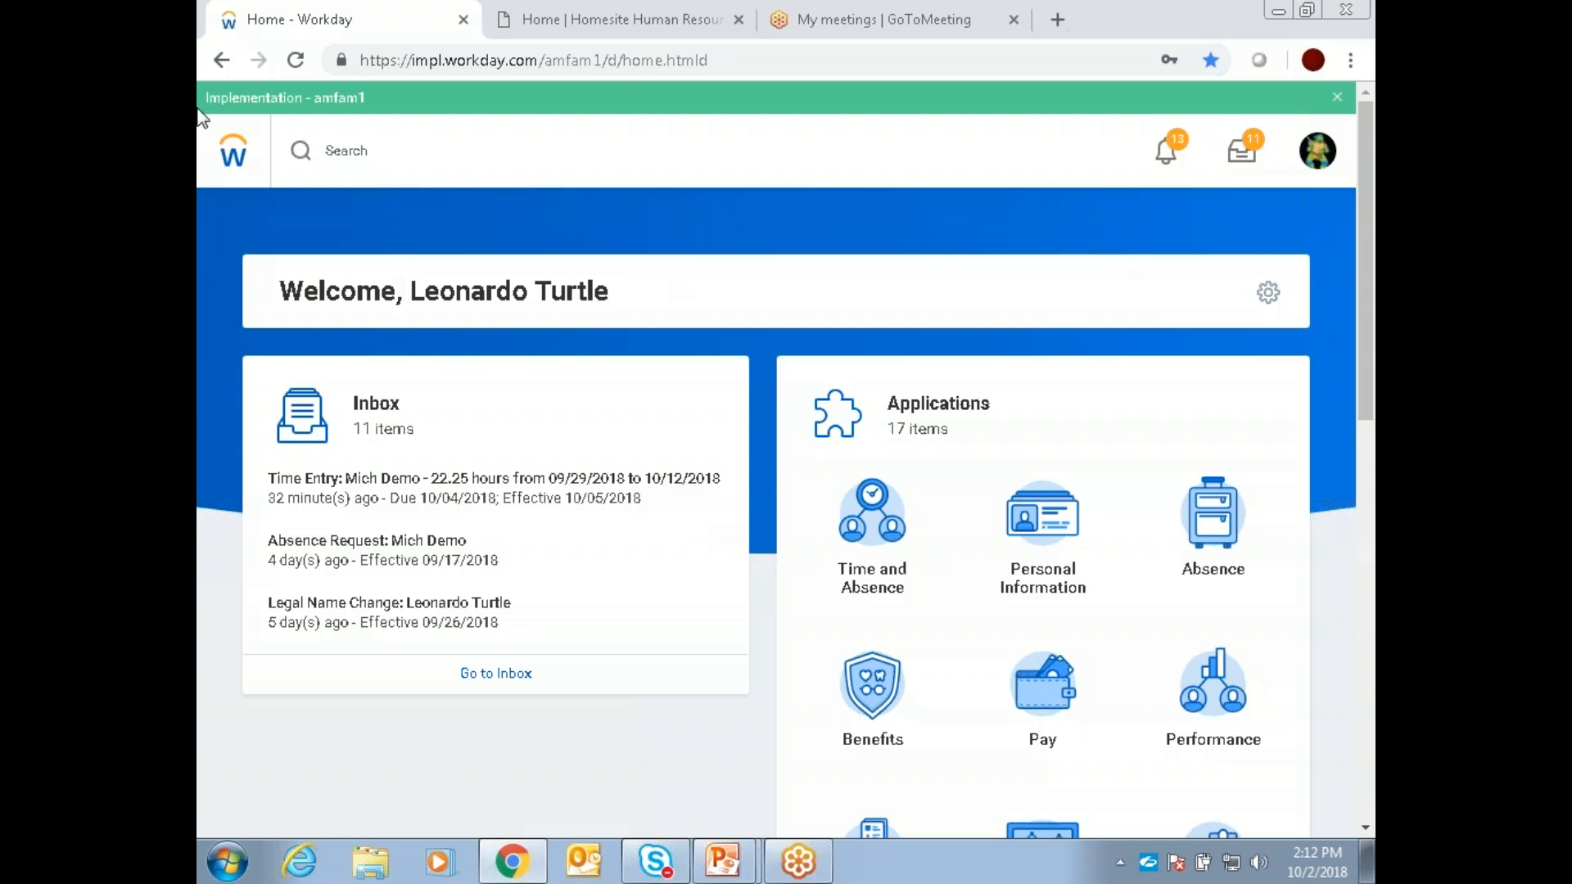
Step: Search for the employee by last name from the home page and open the matching employee's profile
{"action": "left_click", "coordinate": [235, 164]}
{"action": "left_click", "coordinate": [232, 154]}
{"action": "left_click", "coordinate": [342, 158]}
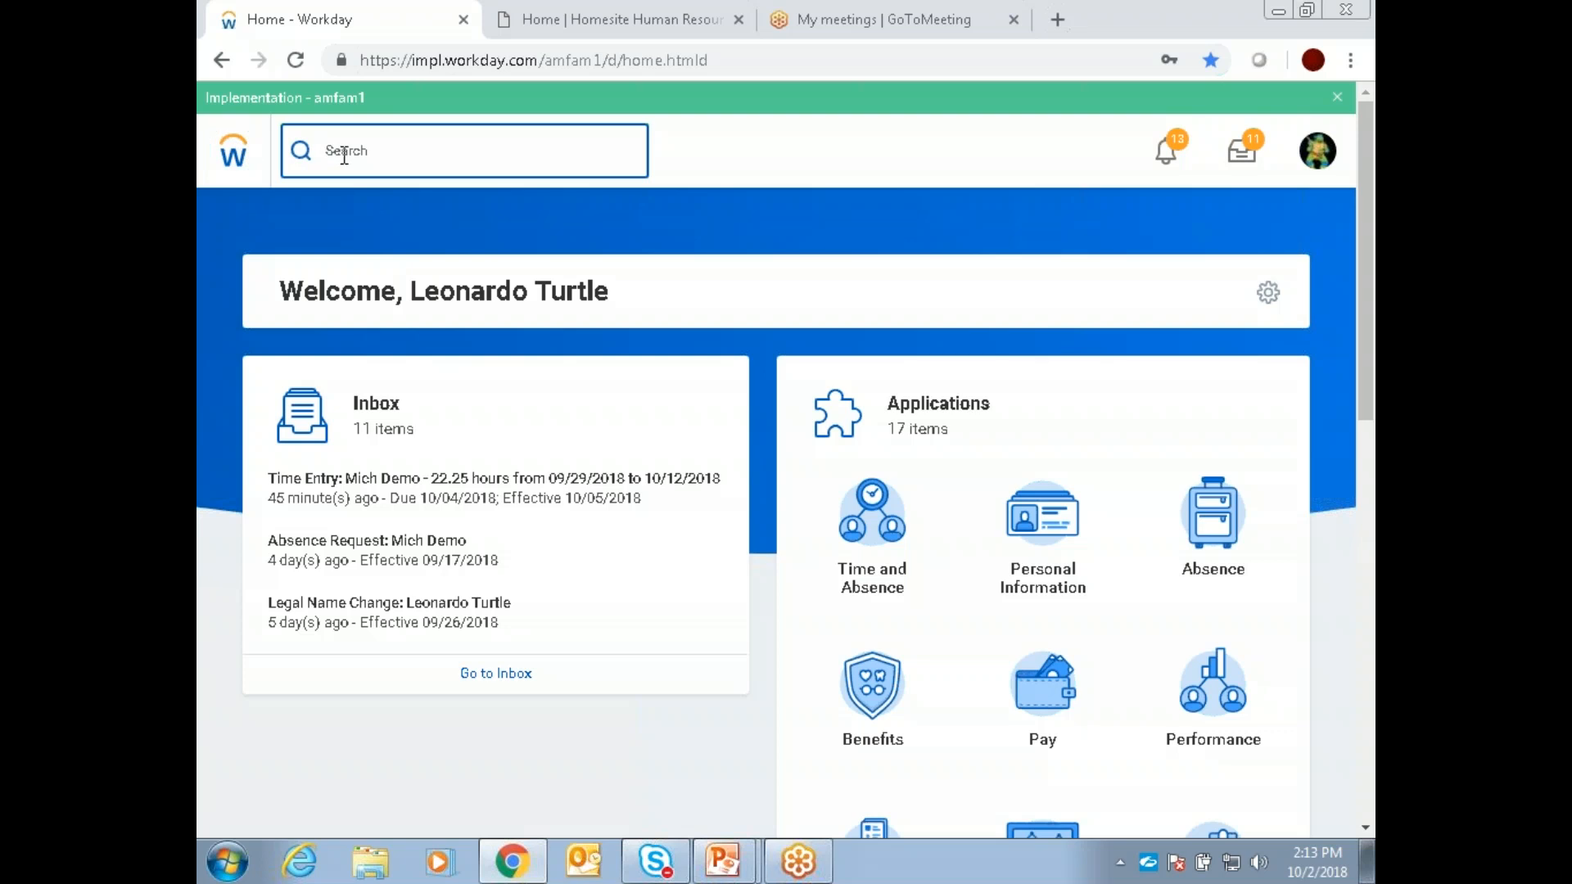
{"action": "type", "text": "yoder"}
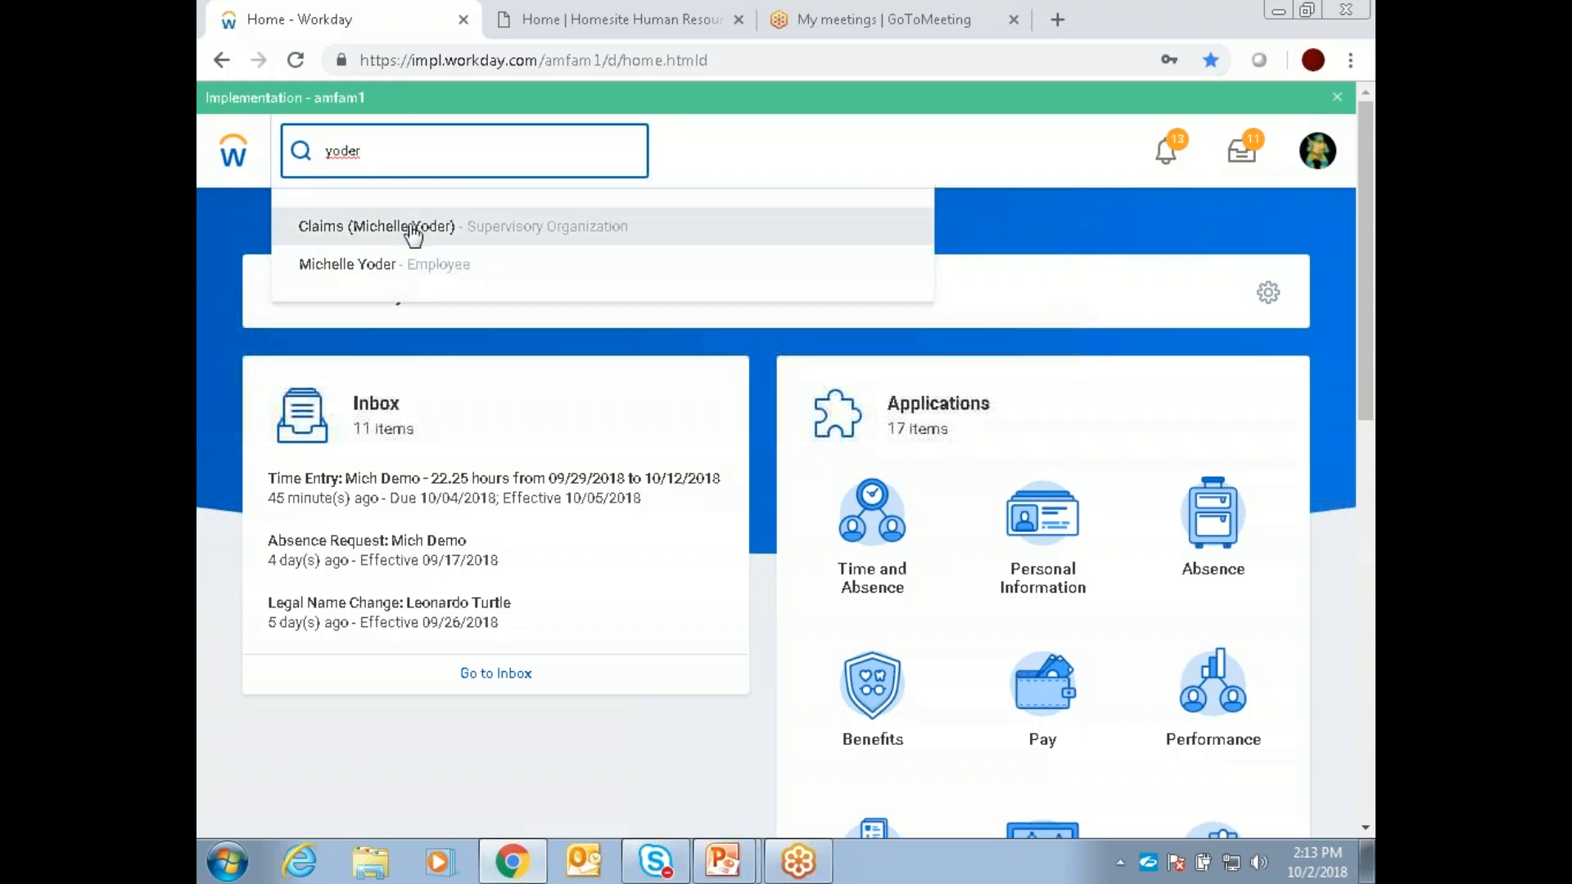
{"action": "left_click", "coordinate": [430, 266]}
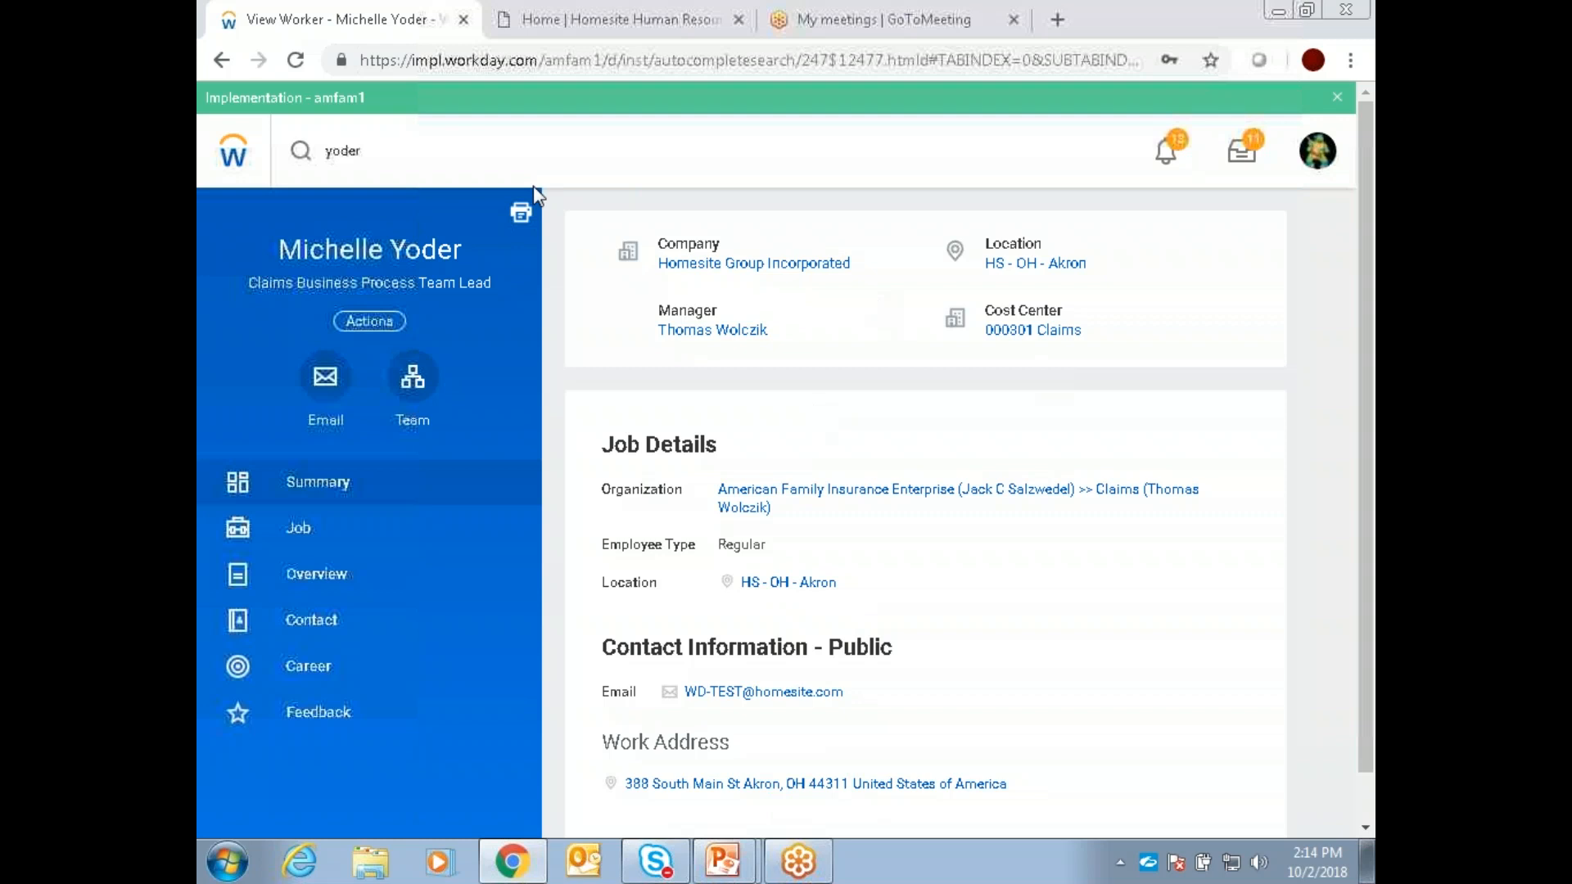
Step: Search for tasks and reports matching "feedback" and clear the search term
{"action": "left_click", "coordinate": [514, 149]}
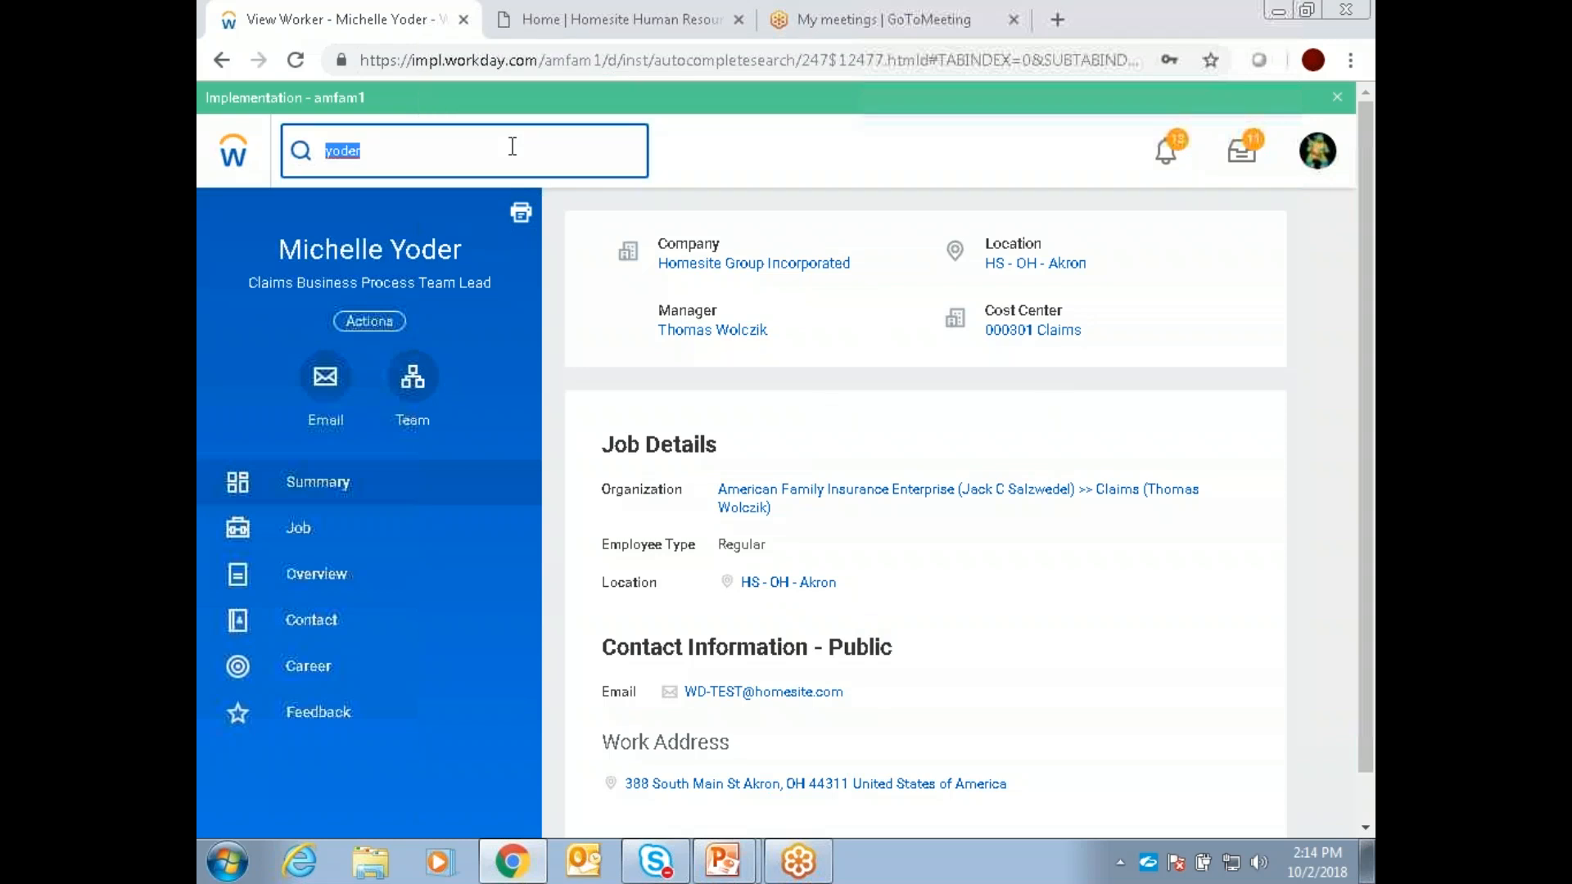
{"action": "type", "text": "feedback"}
{"action": "key", "text": "Return"}
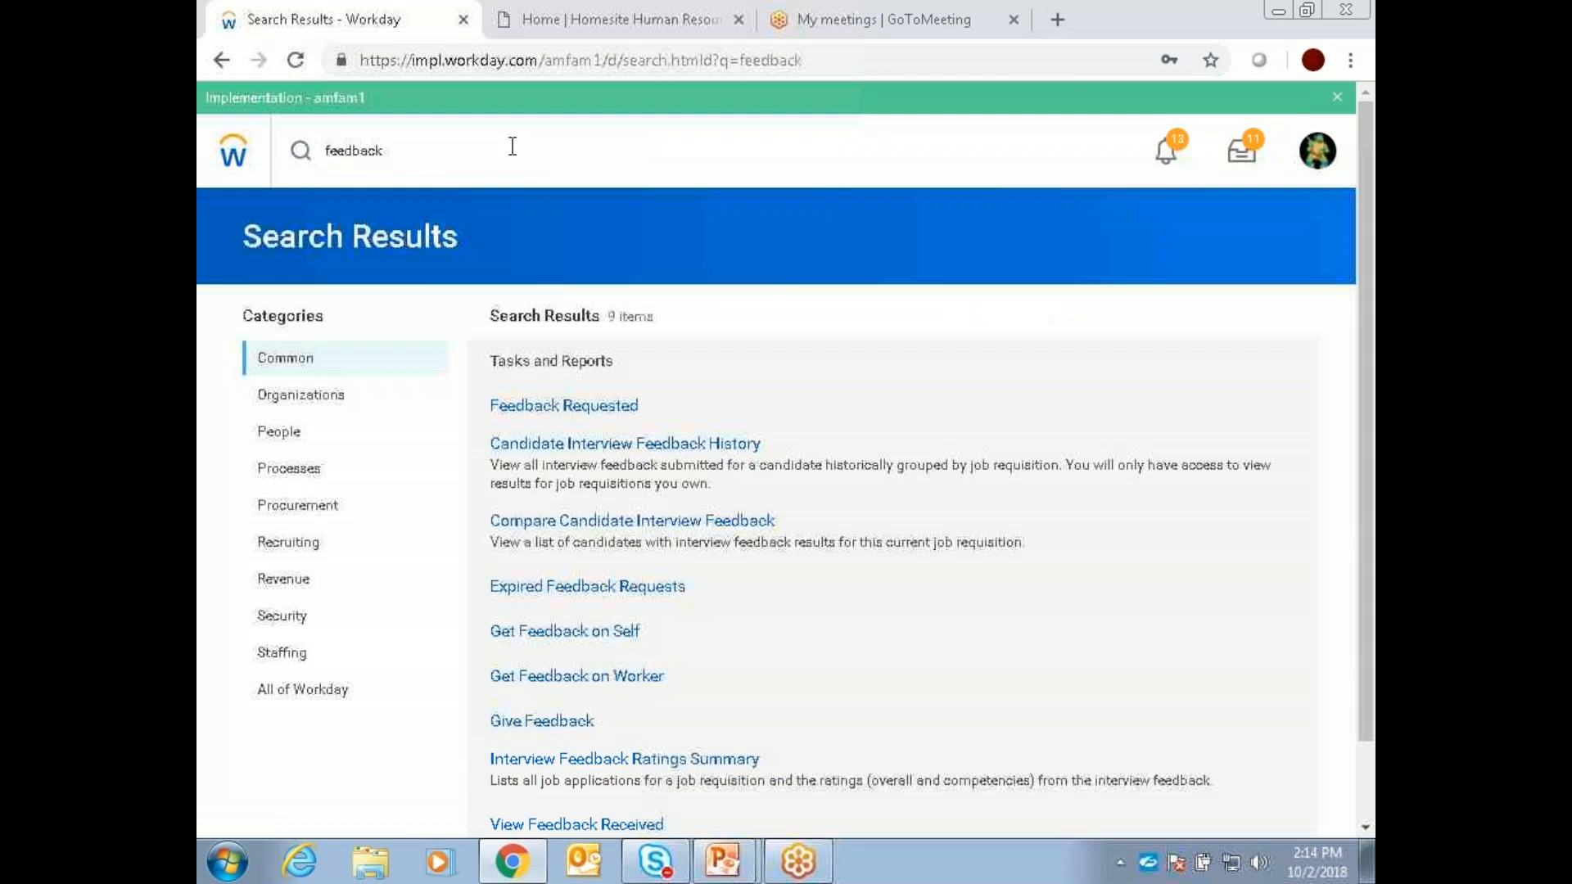
{"action": "left_click", "coordinate": [513, 146]}
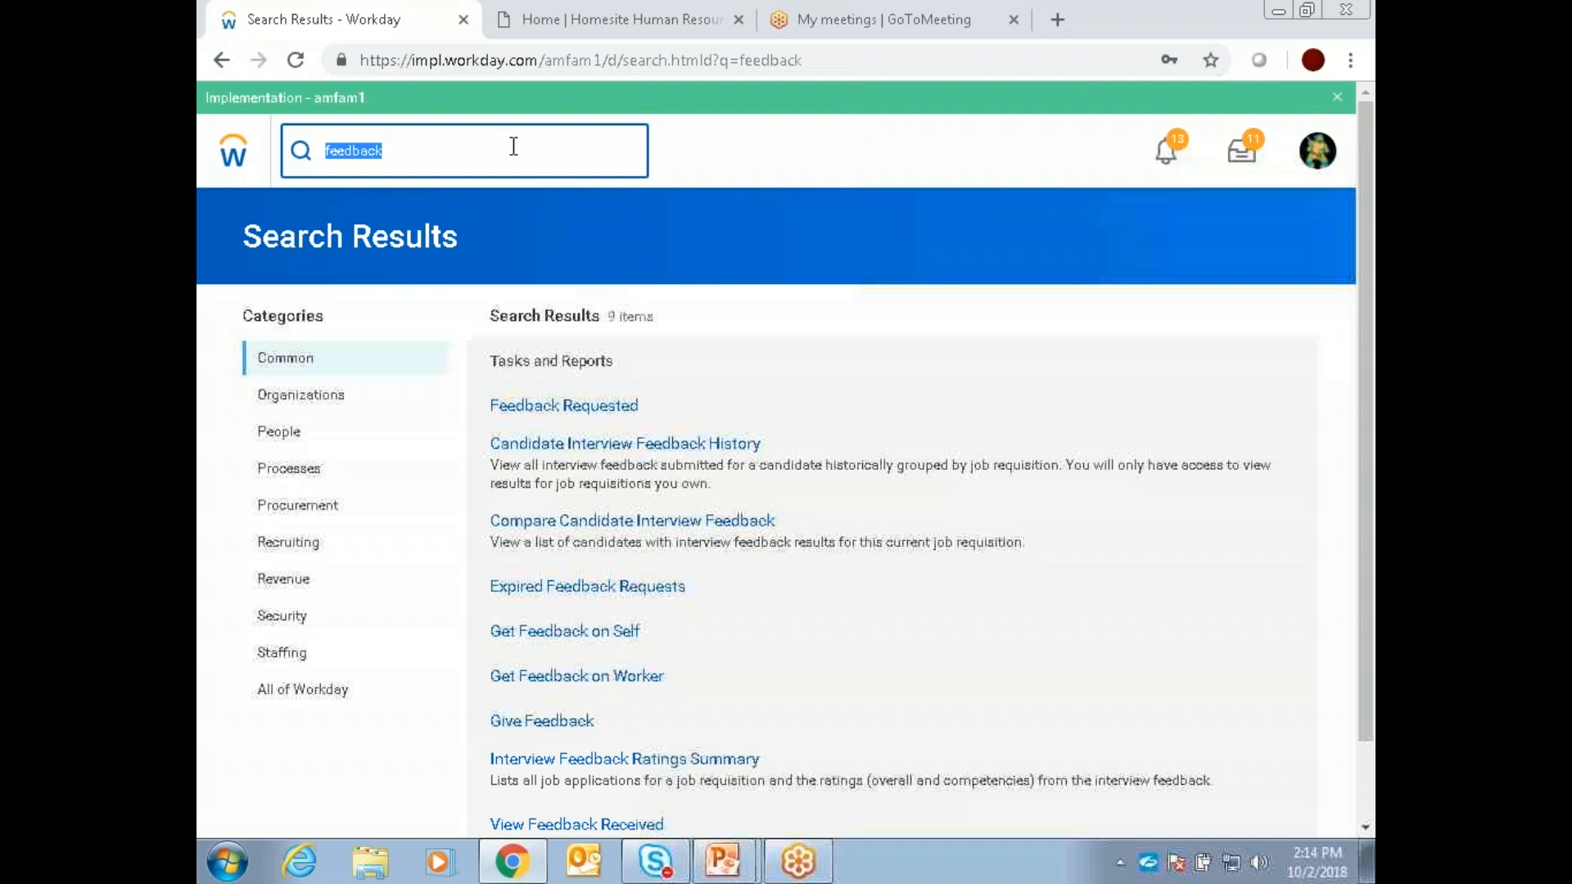
{"action": "key", "text": "BackSpace"}
{"action": "left_click", "coordinate": [778, 156]}
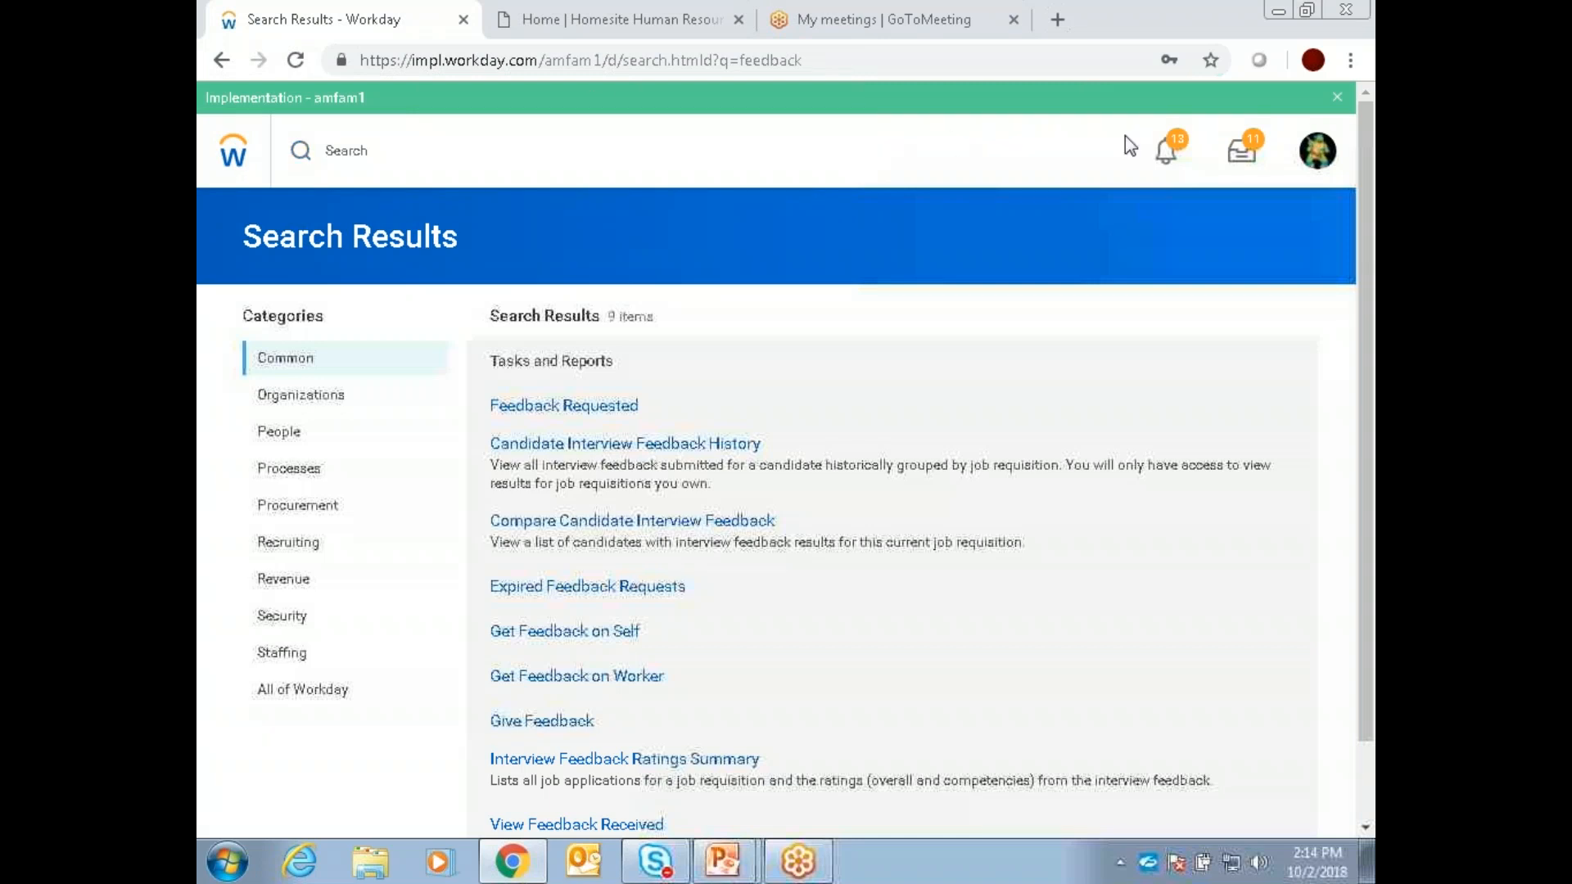
Step: Mark the newest absence request notification as read and check the sort options of the notifications list
{"action": "left_click", "coordinate": [1171, 153]}
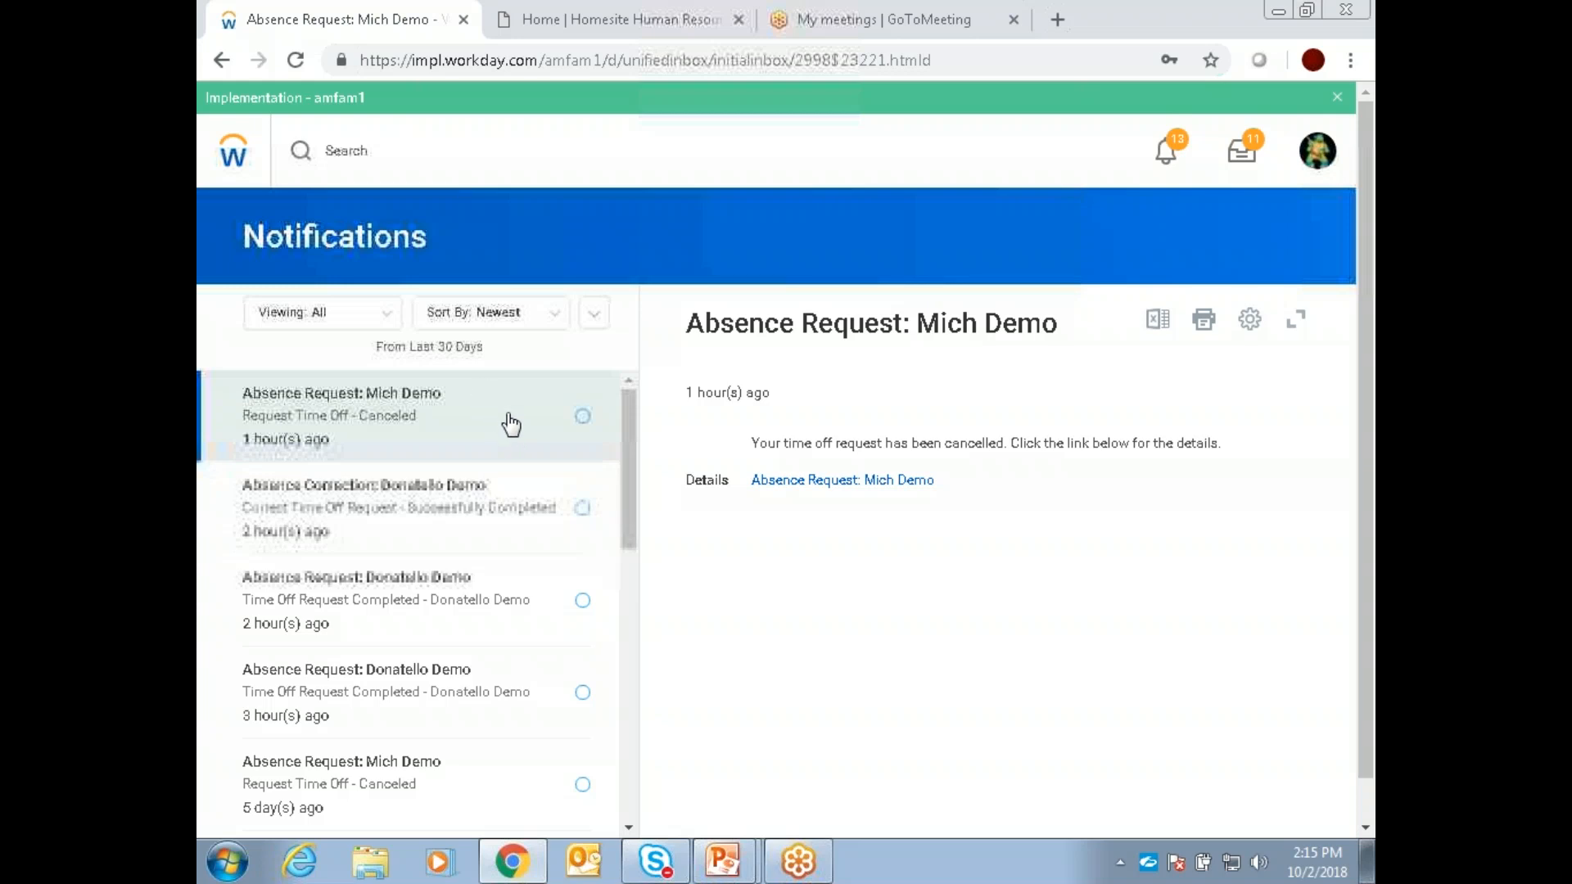
{"action": "left_click", "coordinate": [585, 417]}
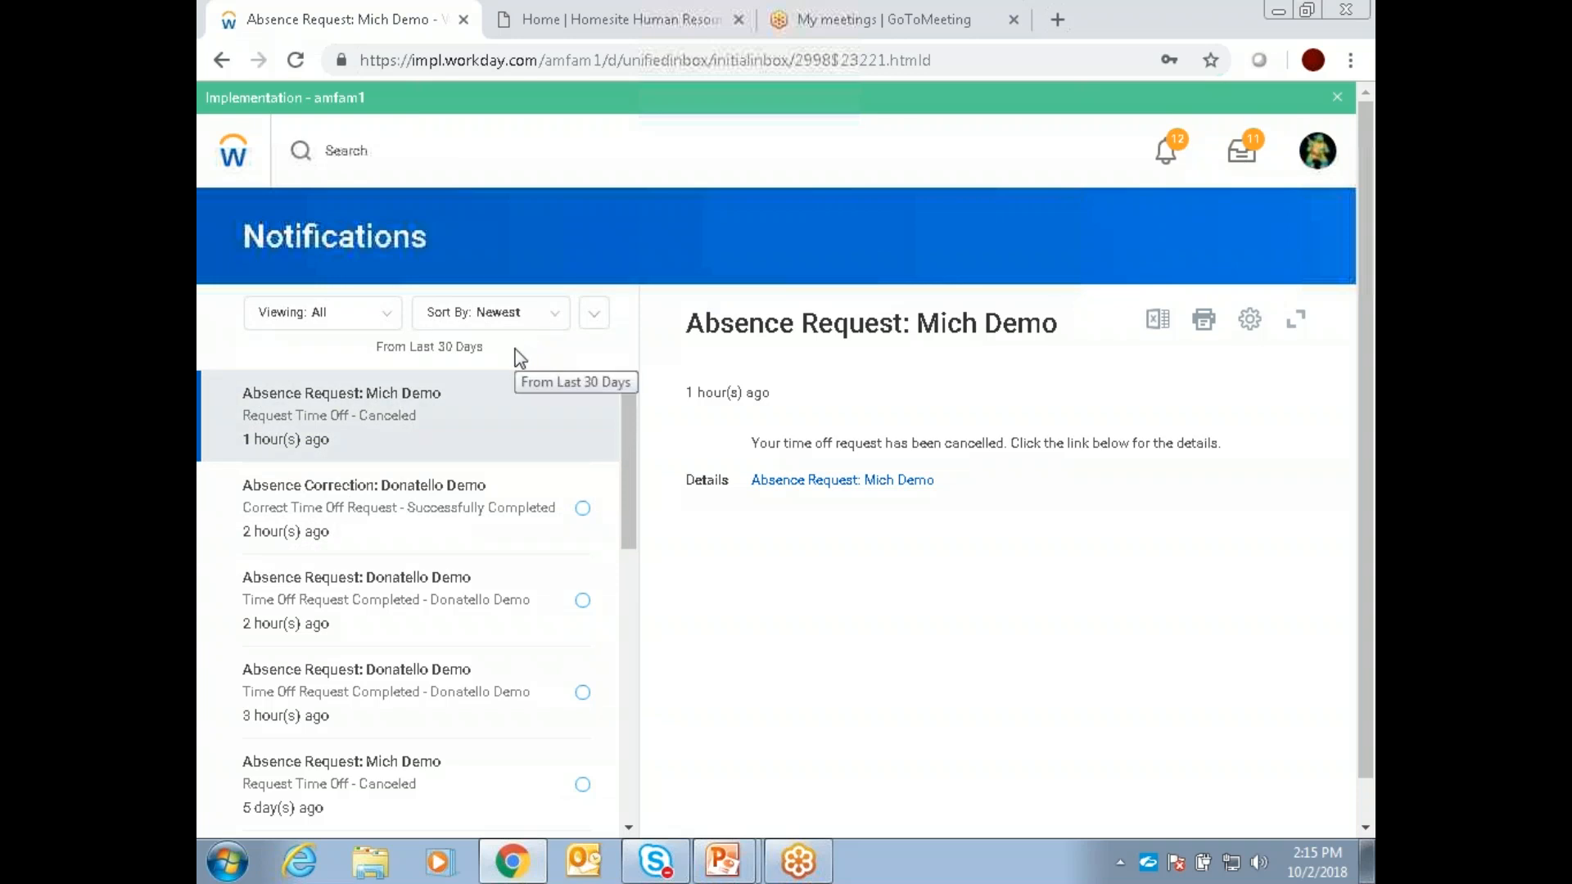
{"action": "left_click", "coordinate": [518, 324]}
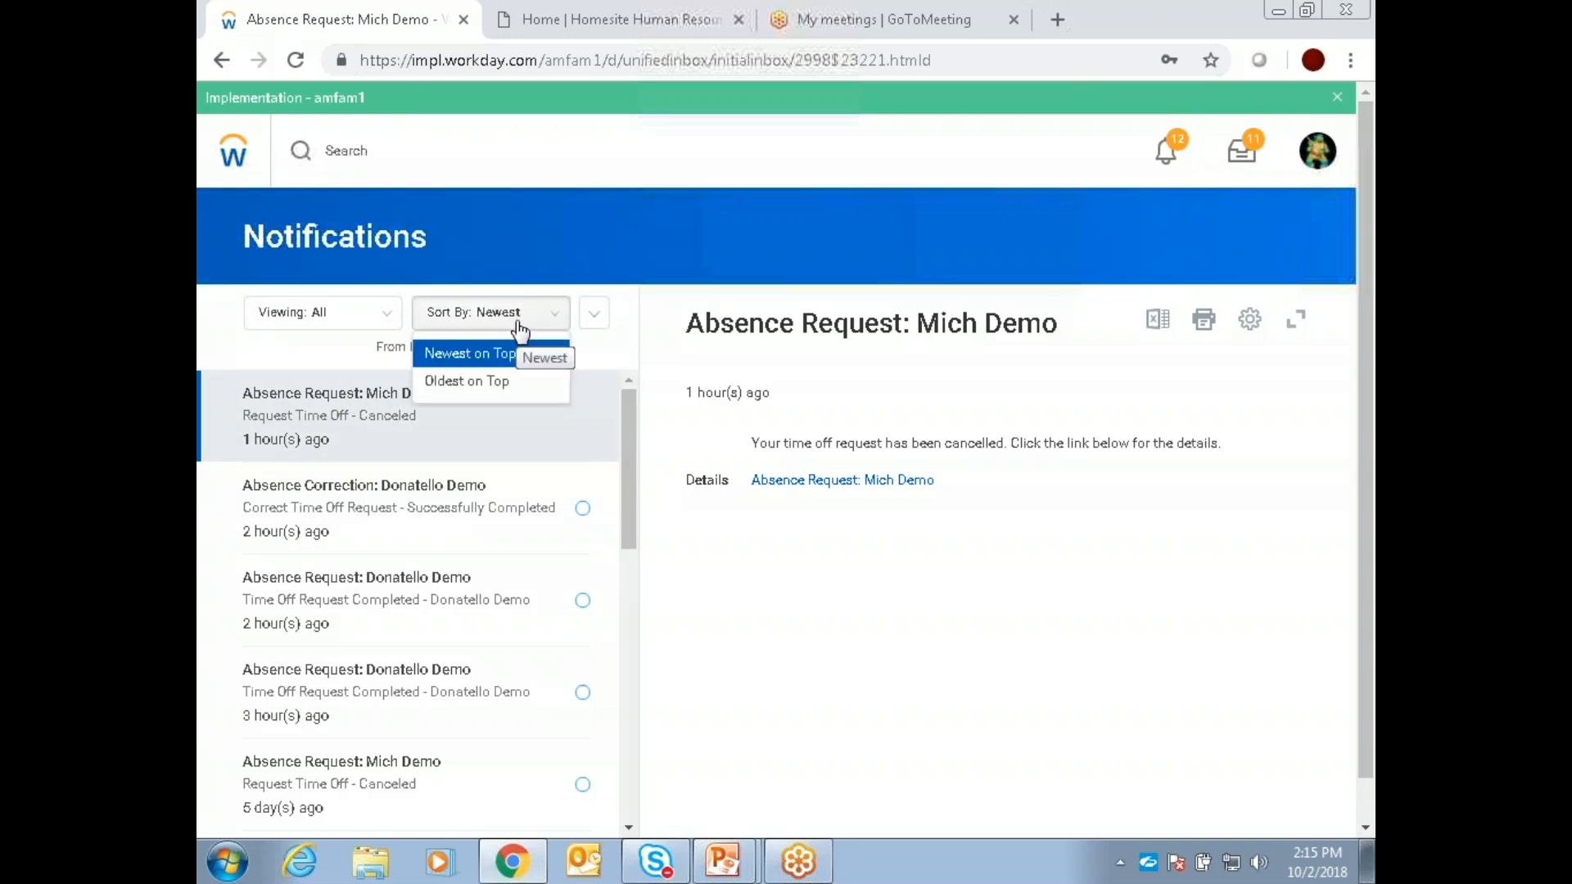
{"action": "left_click", "coordinate": [612, 354]}
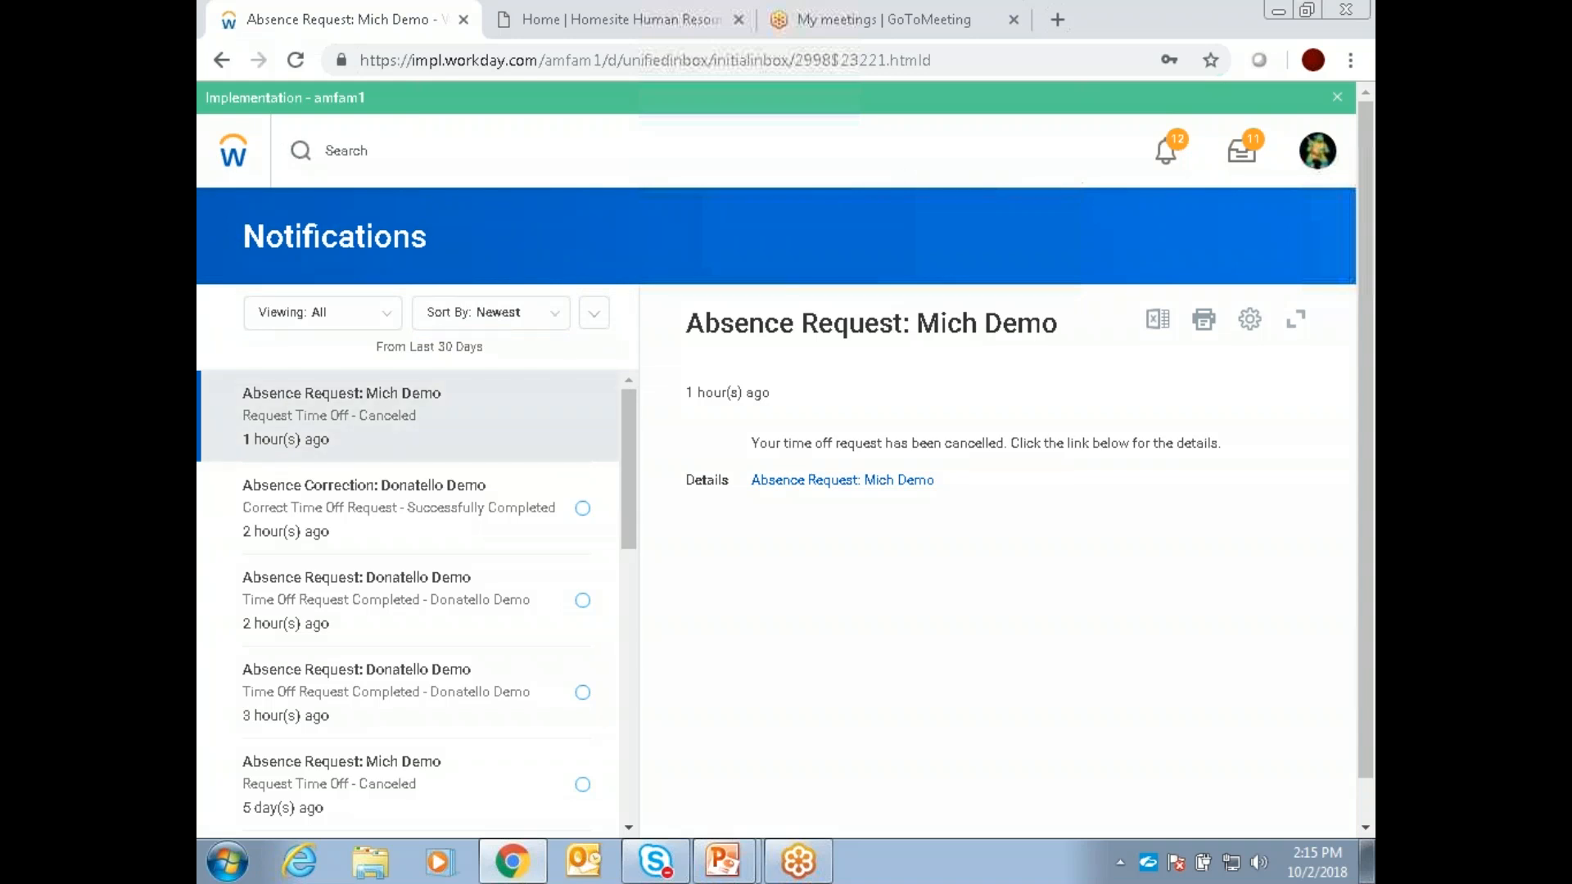
Step: Open the inbox and review the newest time entry approval's daily totals, entries to approve, process history and hour totals
{"action": "left_click", "coordinate": [1241, 150]}
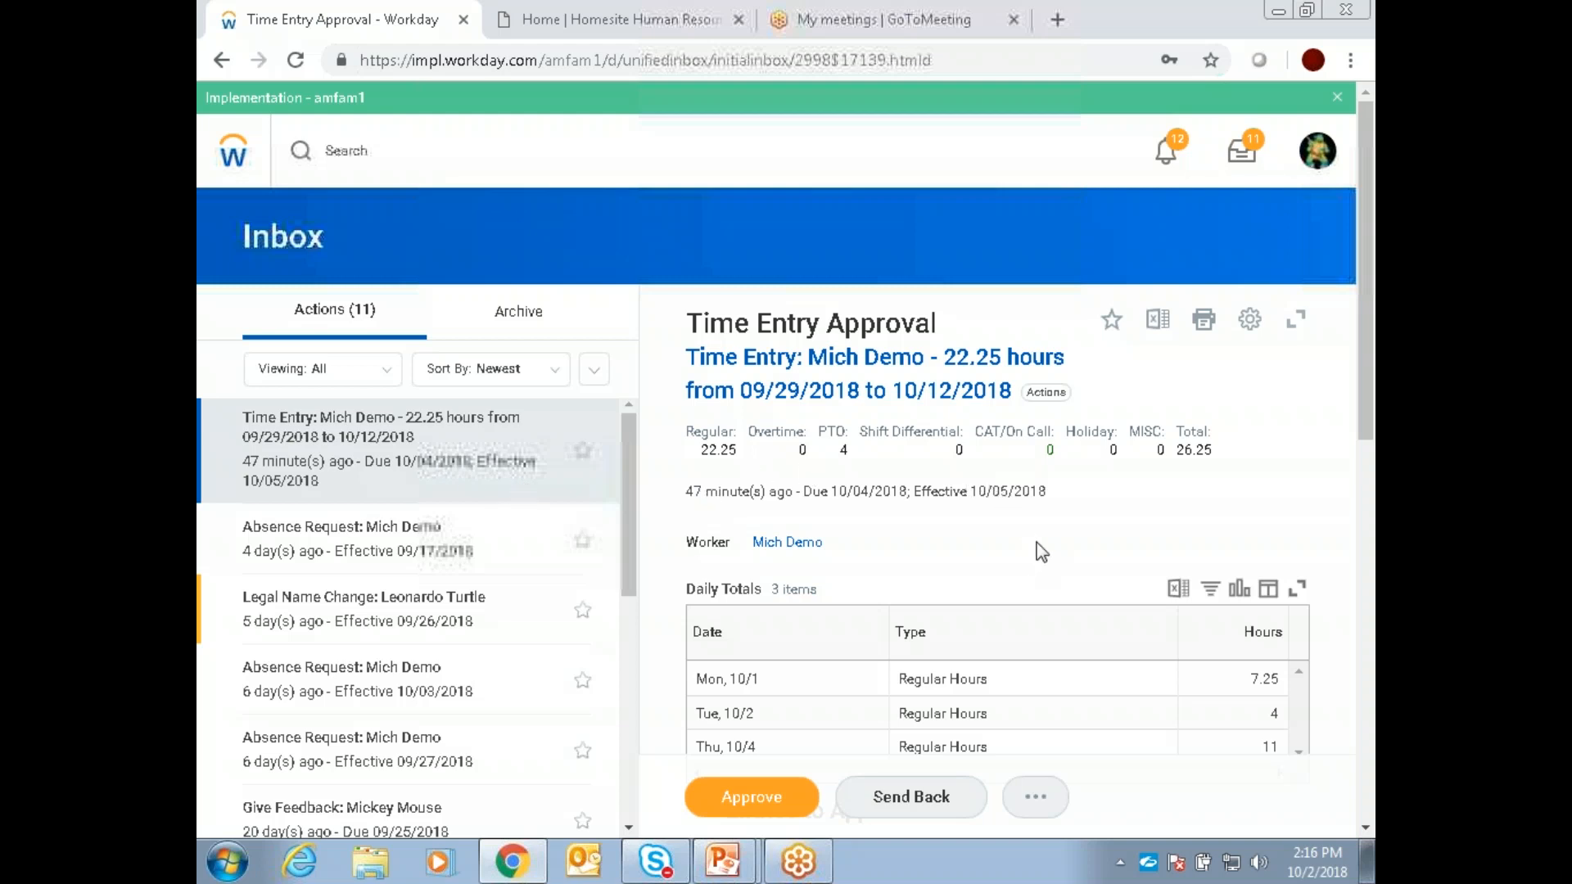
{"action": "scroll", "coordinate": [1035, 547], "scroll_direction": "down", "scroll_amount": 3}
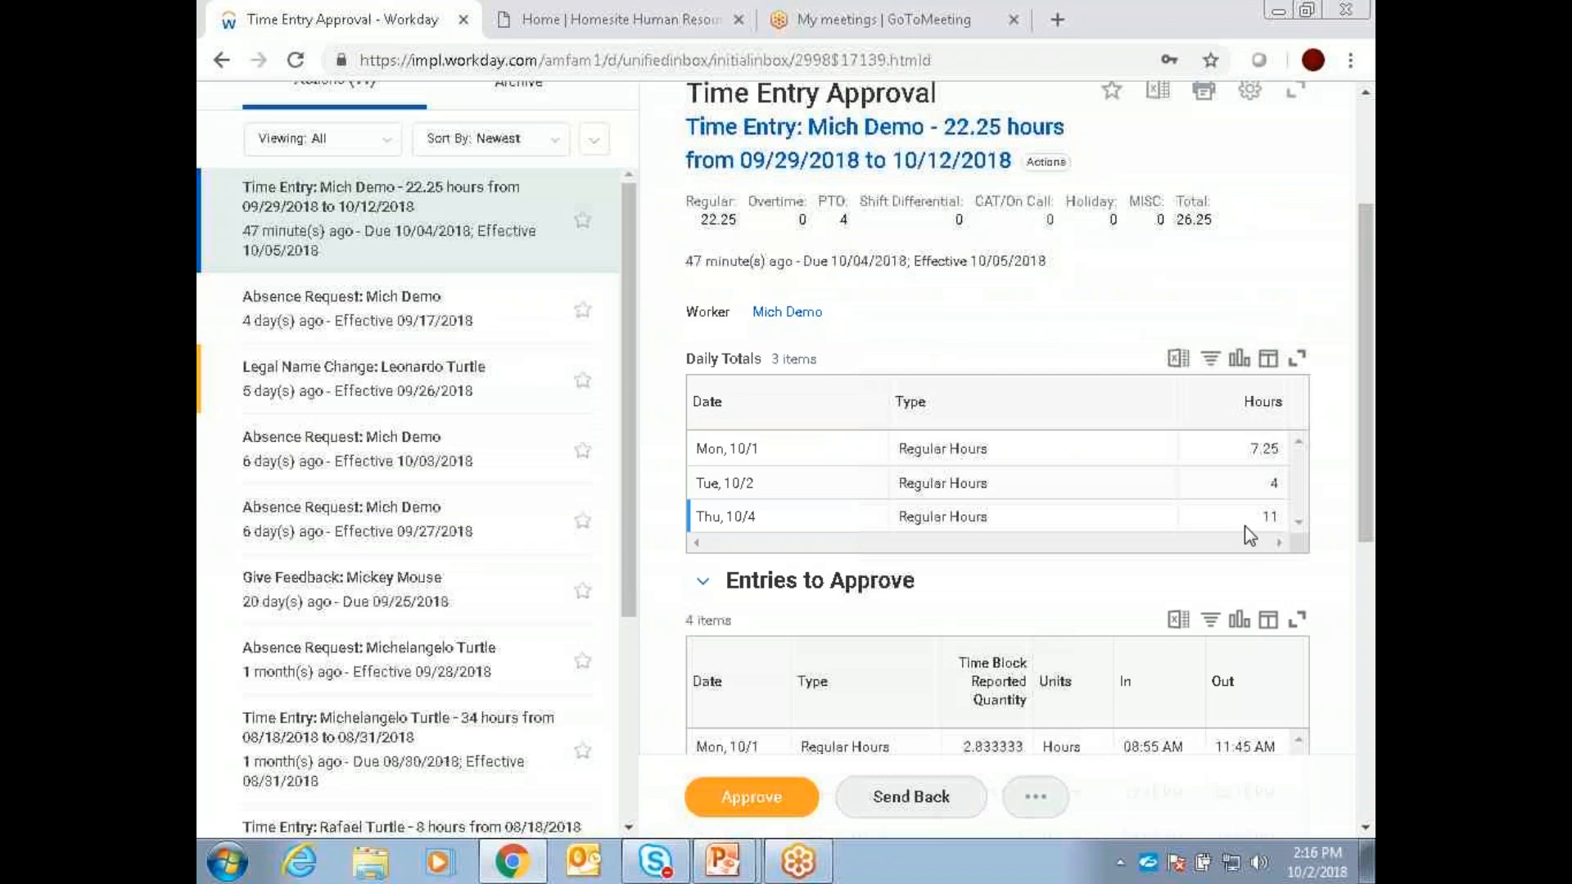
{"action": "scroll", "coordinate": [1245, 533], "scroll_direction": "down", "scroll_amount": 2}
{"action": "scroll", "coordinate": [1246, 539], "scroll_direction": "down", "scroll_amount": 4}
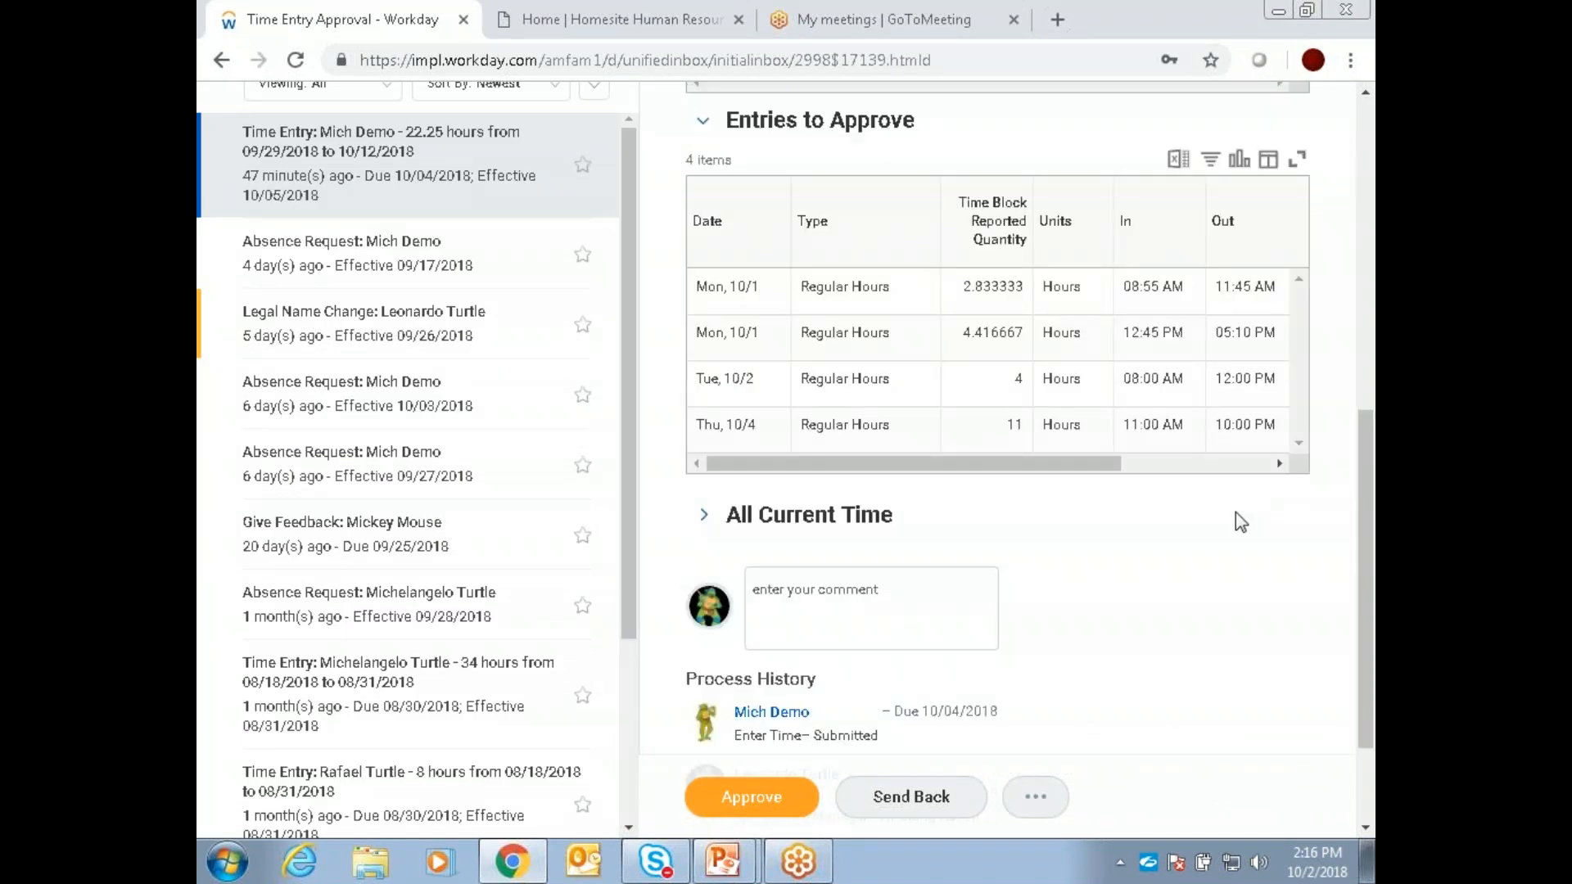
{"action": "scroll", "coordinate": [1241, 524], "scroll_direction": "down", "scroll_amount": 2}
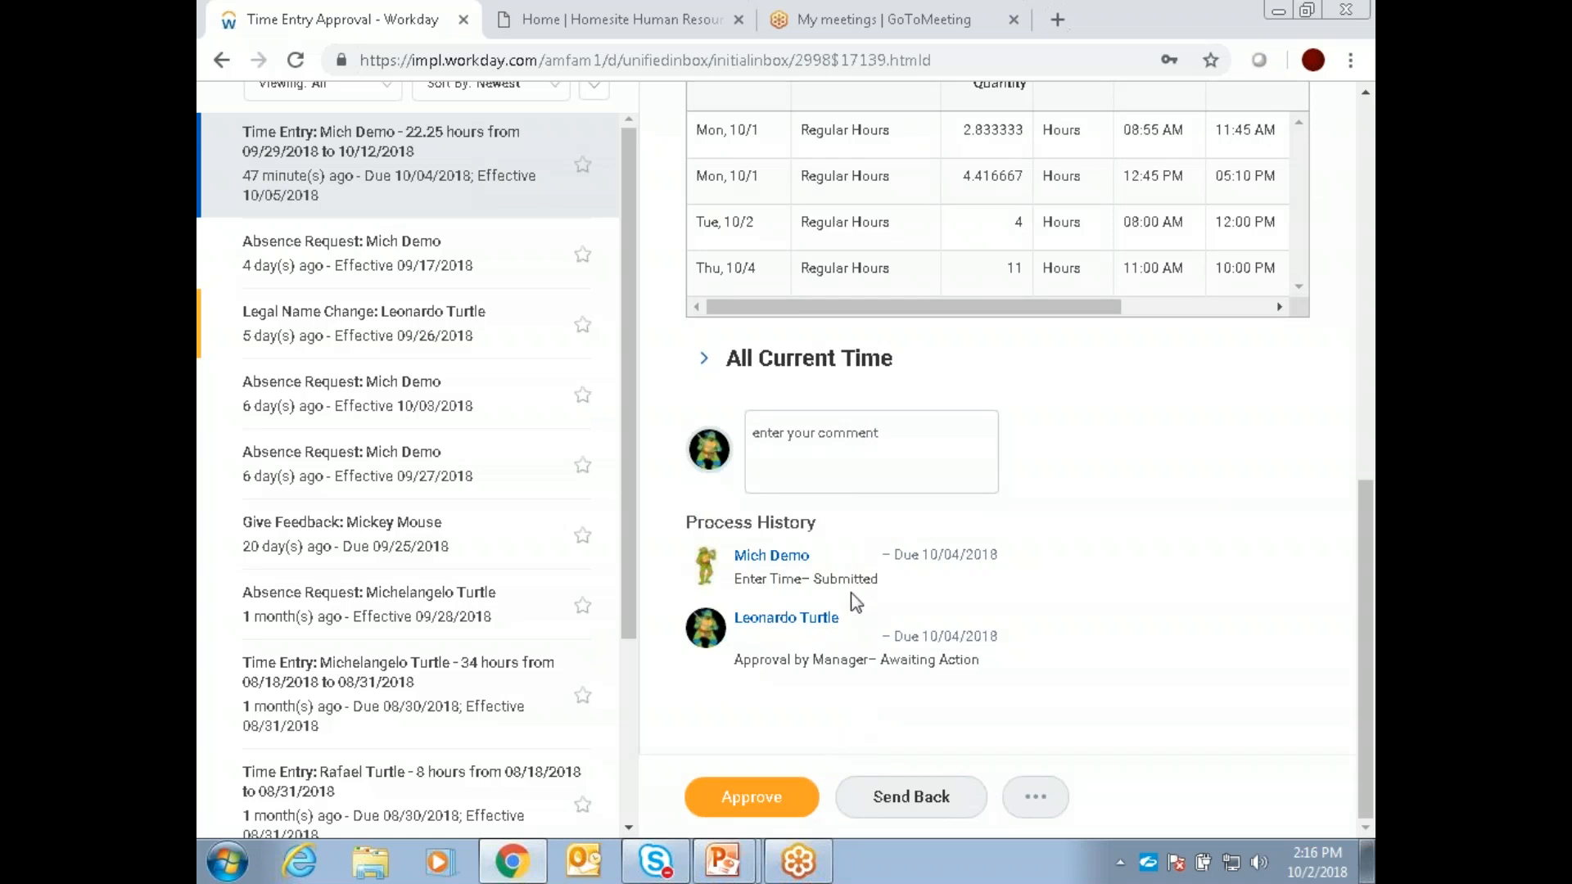
{"action": "scroll", "coordinate": [900, 589], "scroll_direction": "up", "scroll_amount": 1}
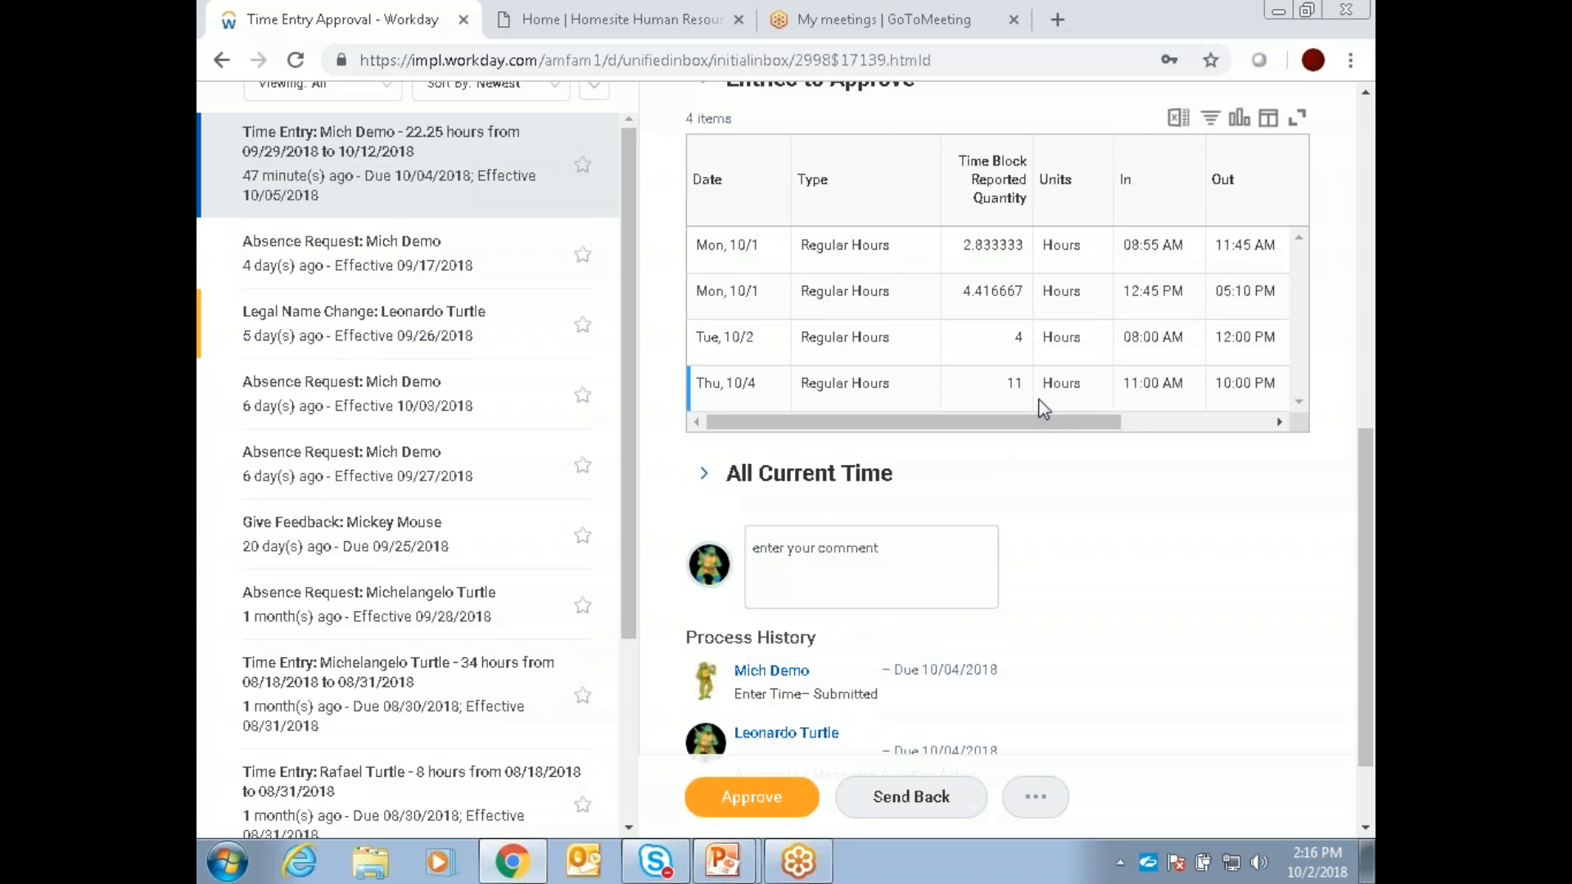
{"action": "scroll", "coordinate": [1039, 360], "scroll_direction": "up", "scroll_amount": 1}
{"action": "scroll", "coordinate": [1189, 296], "scroll_direction": "up", "scroll_amount": 2}
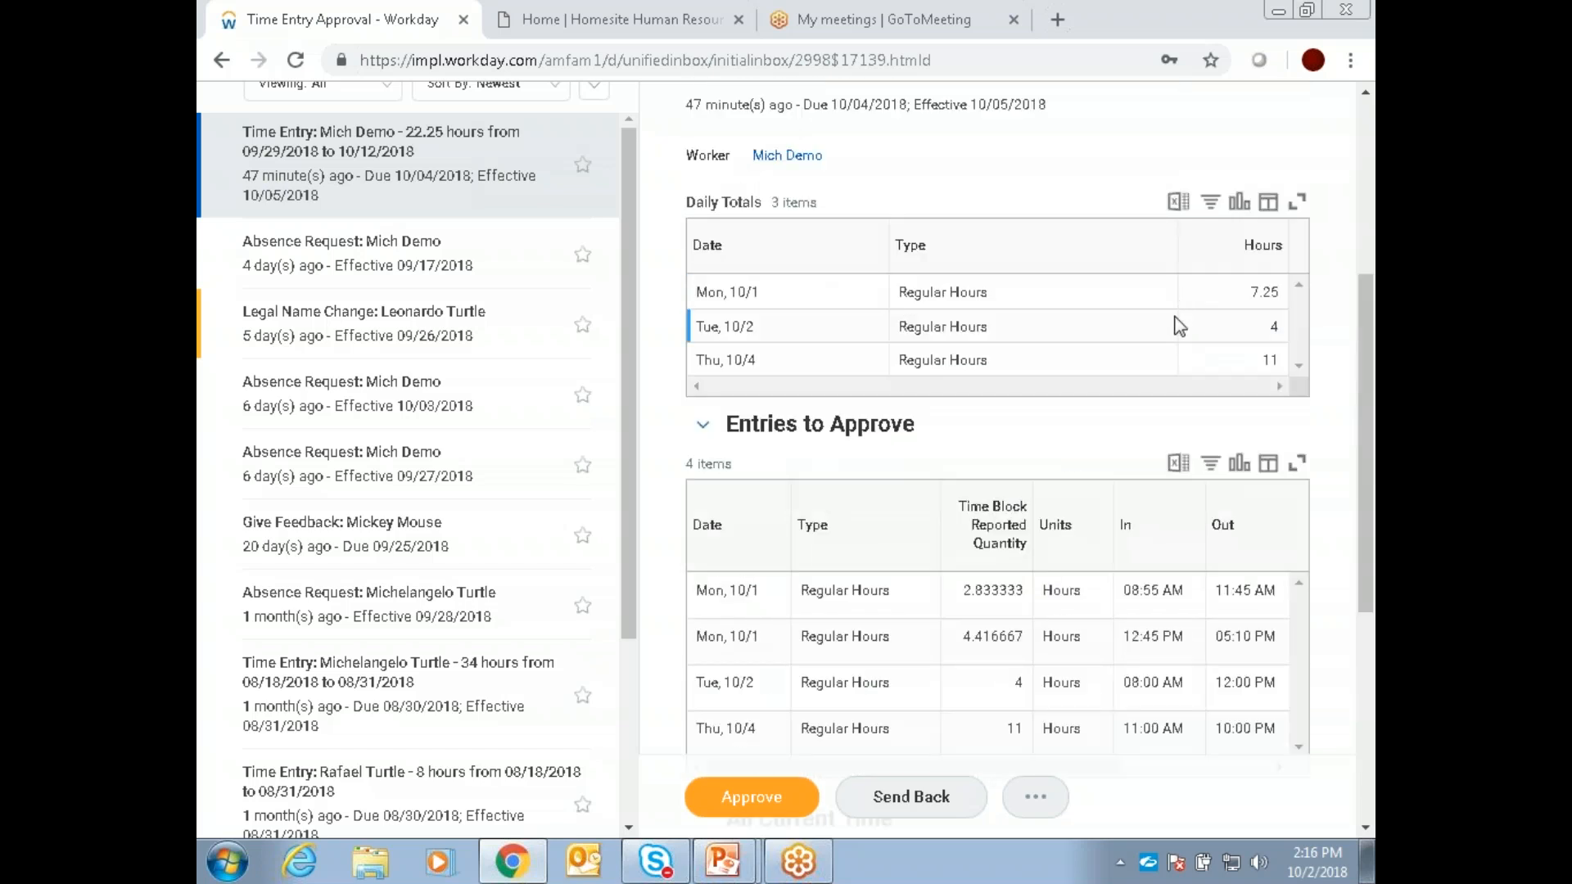
{"action": "scroll", "coordinate": [1008, 215], "scroll_direction": "up", "scroll_amount": 1}
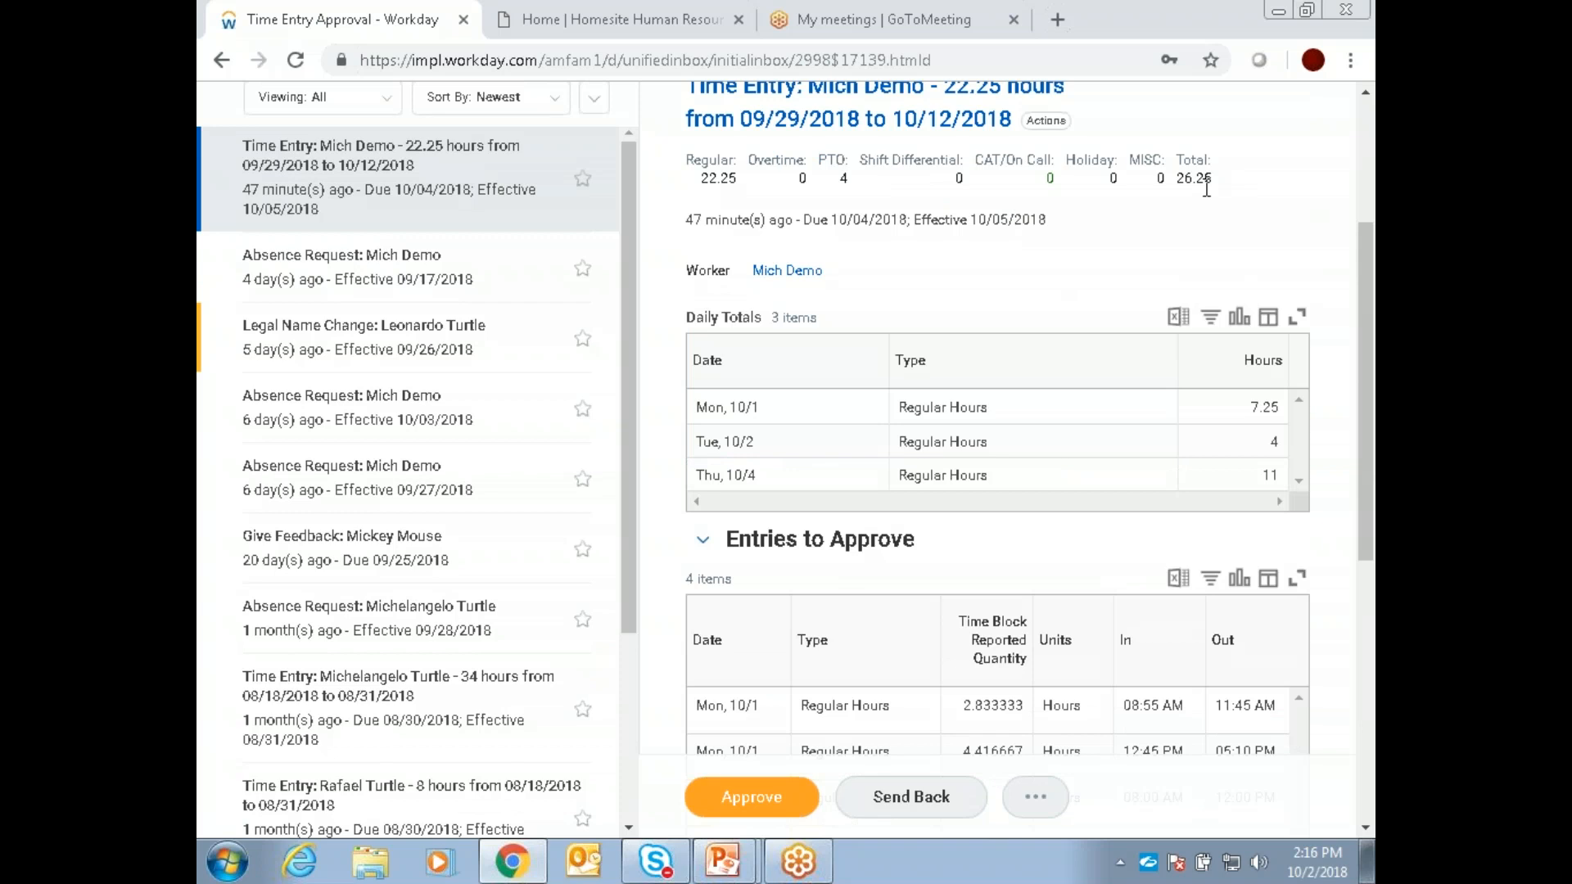
Step: Enter the comment "please add time" on the time entry approval
{"action": "scroll", "coordinate": [950, 598], "scroll_direction": "down", "scroll_amount": 5}
{"action": "left_click", "coordinate": [913, 578]}
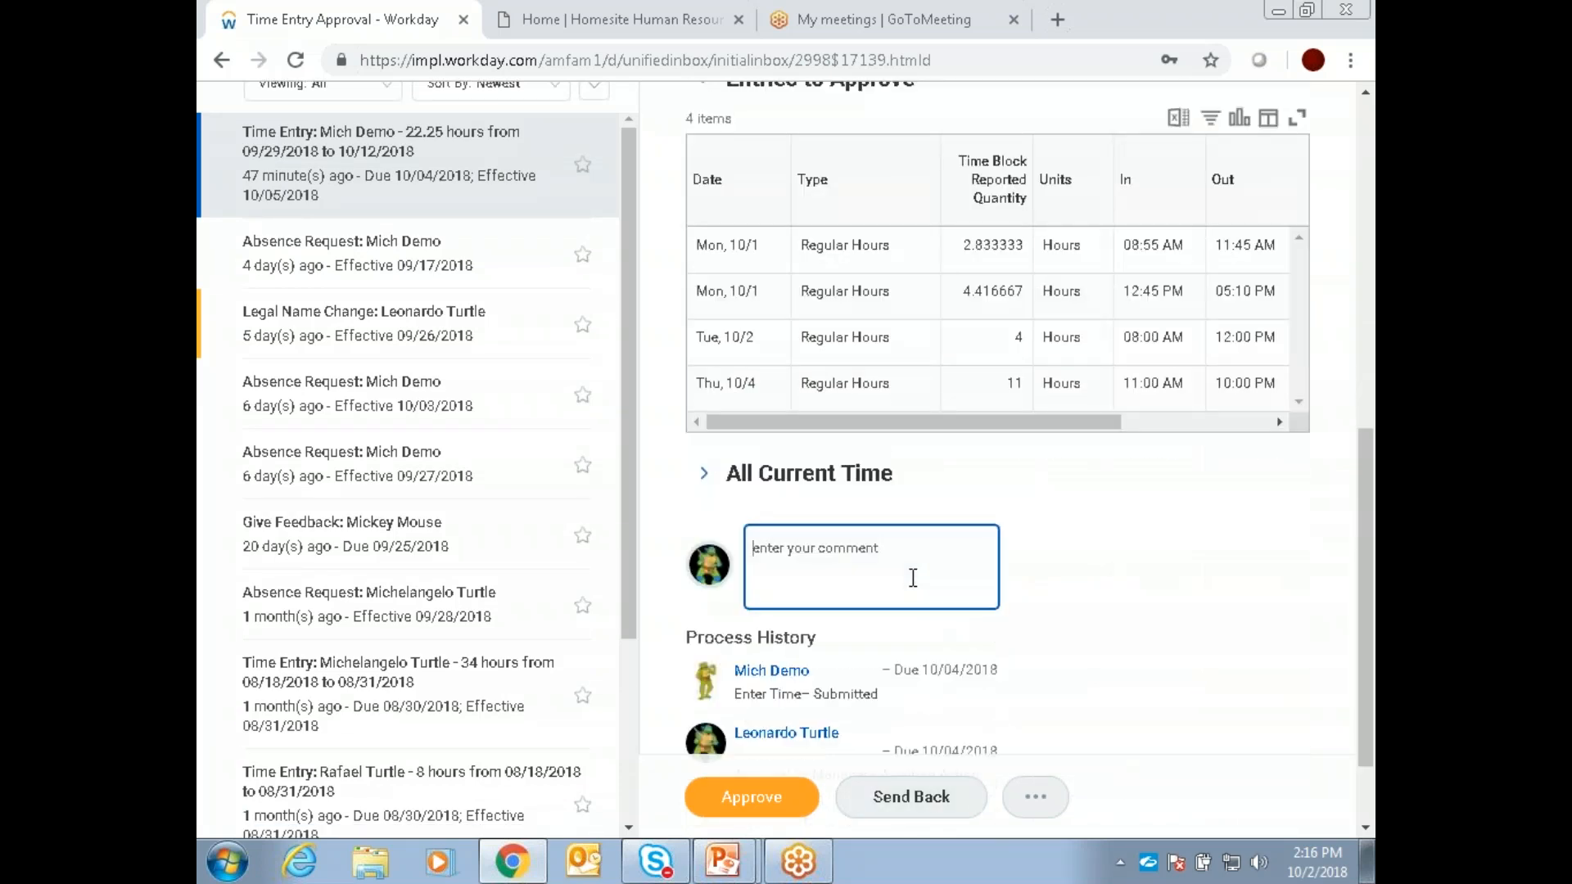
{"action": "type", "text": "please add tijm"}
{"action": "key", "text": "BackSpace"}
{"action": "key", "text": "BackSpace"}
{"action": "type", "text": "me"}
Step: Check the additional actions for the time entry approval and review its hour totals, time entries and process history again
{"action": "left_click", "coordinate": [1025, 801]}
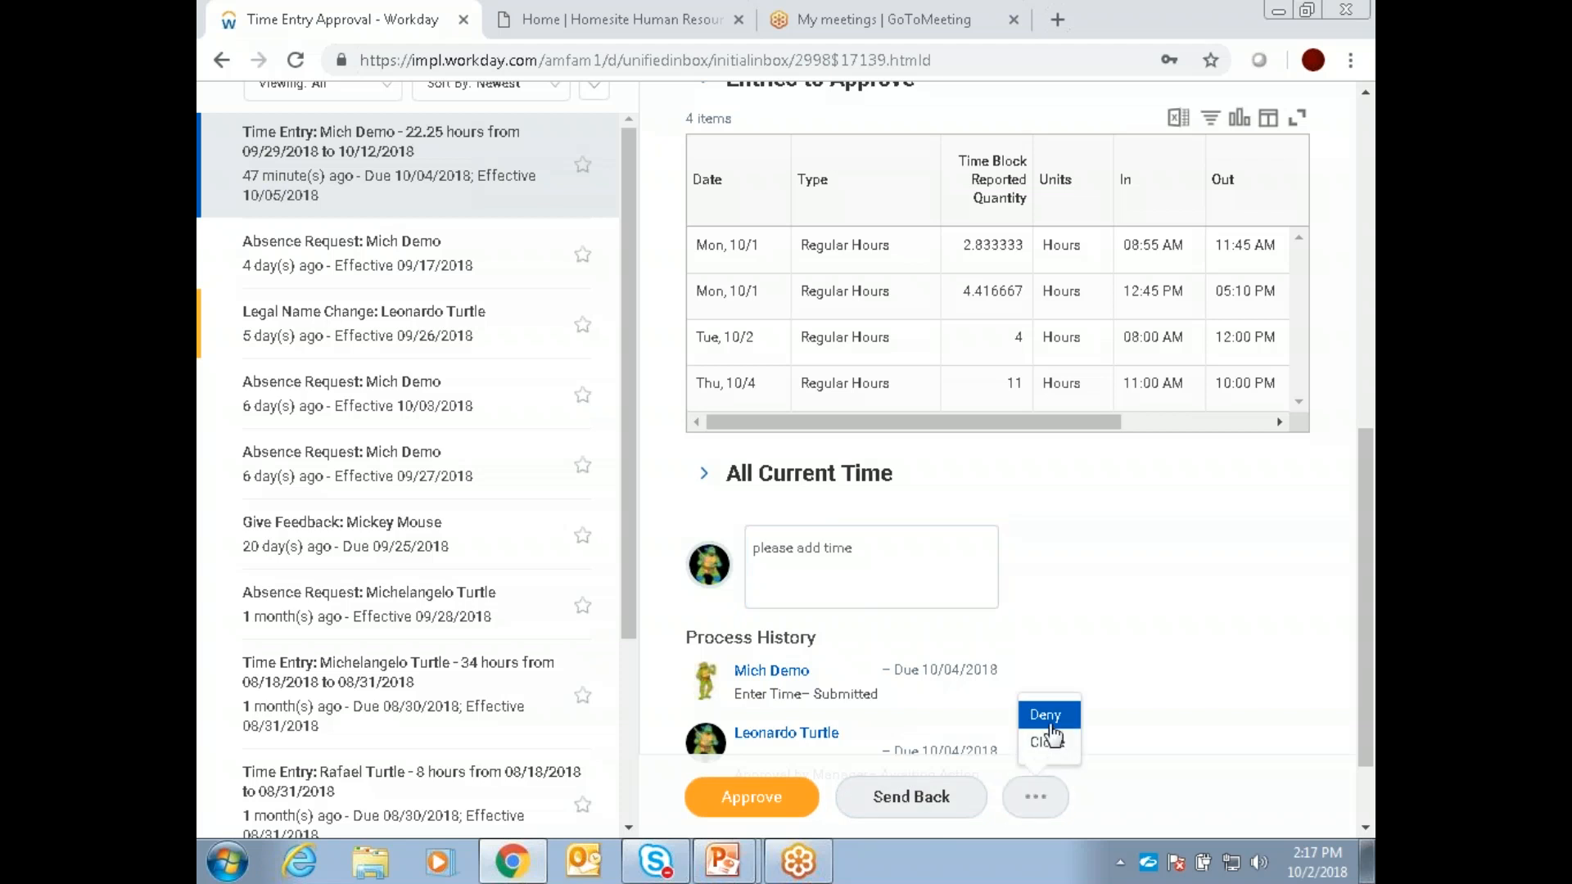
{"action": "left_click", "coordinate": [1135, 669]}
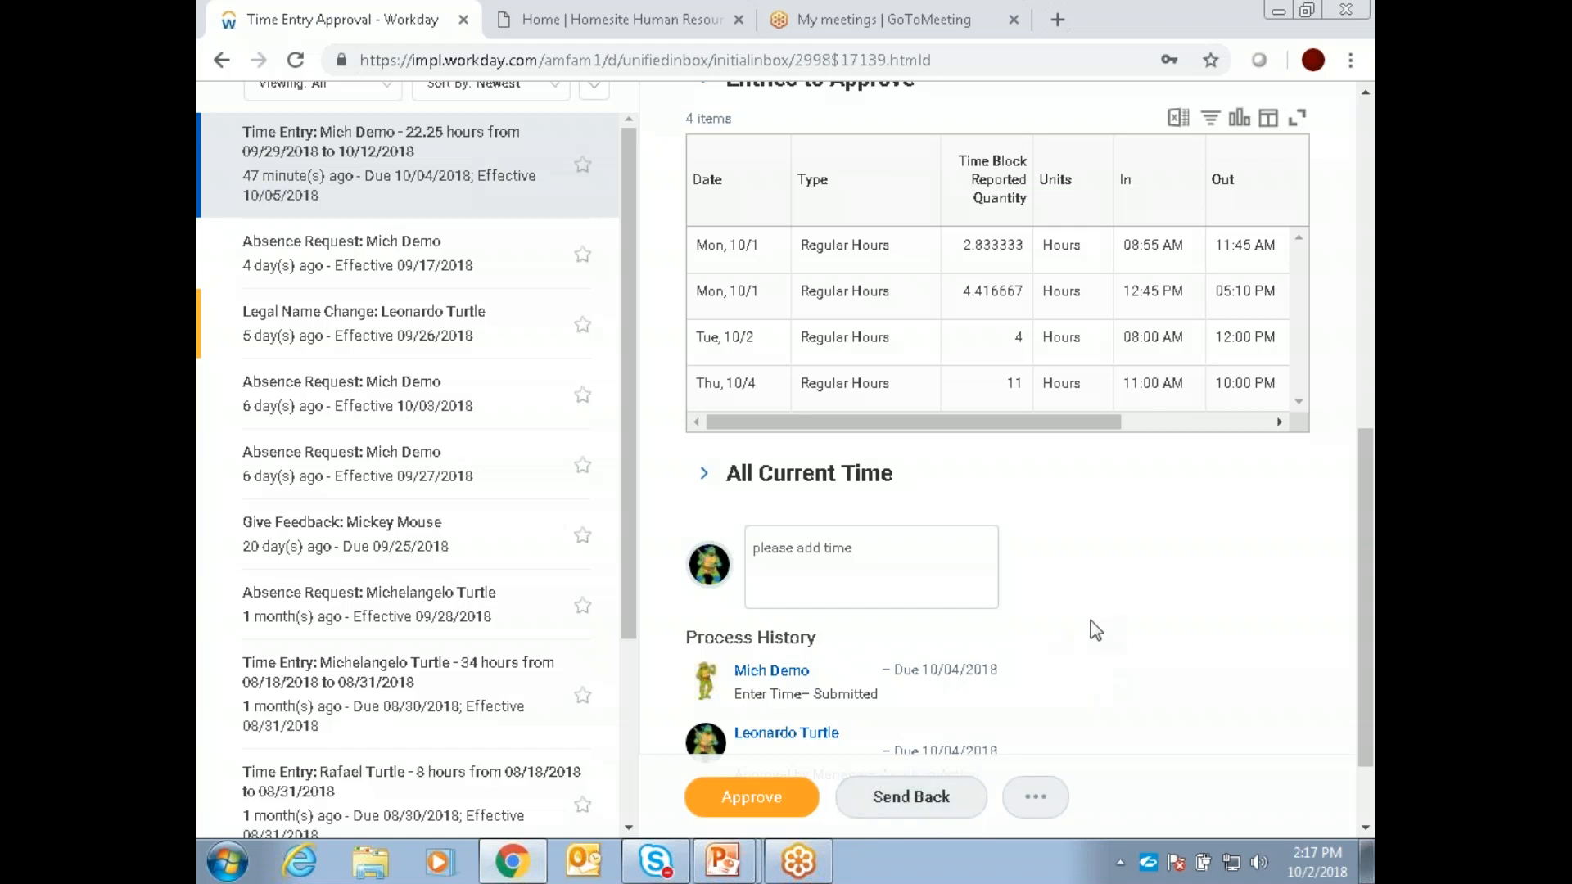
{"action": "scroll", "coordinate": [1097, 620], "scroll_direction": "up", "scroll_amount": 2}
{"action": "scroll", "coordinate": [1097, 620], "scroll_direction": "up", "scroll_amount": 2}
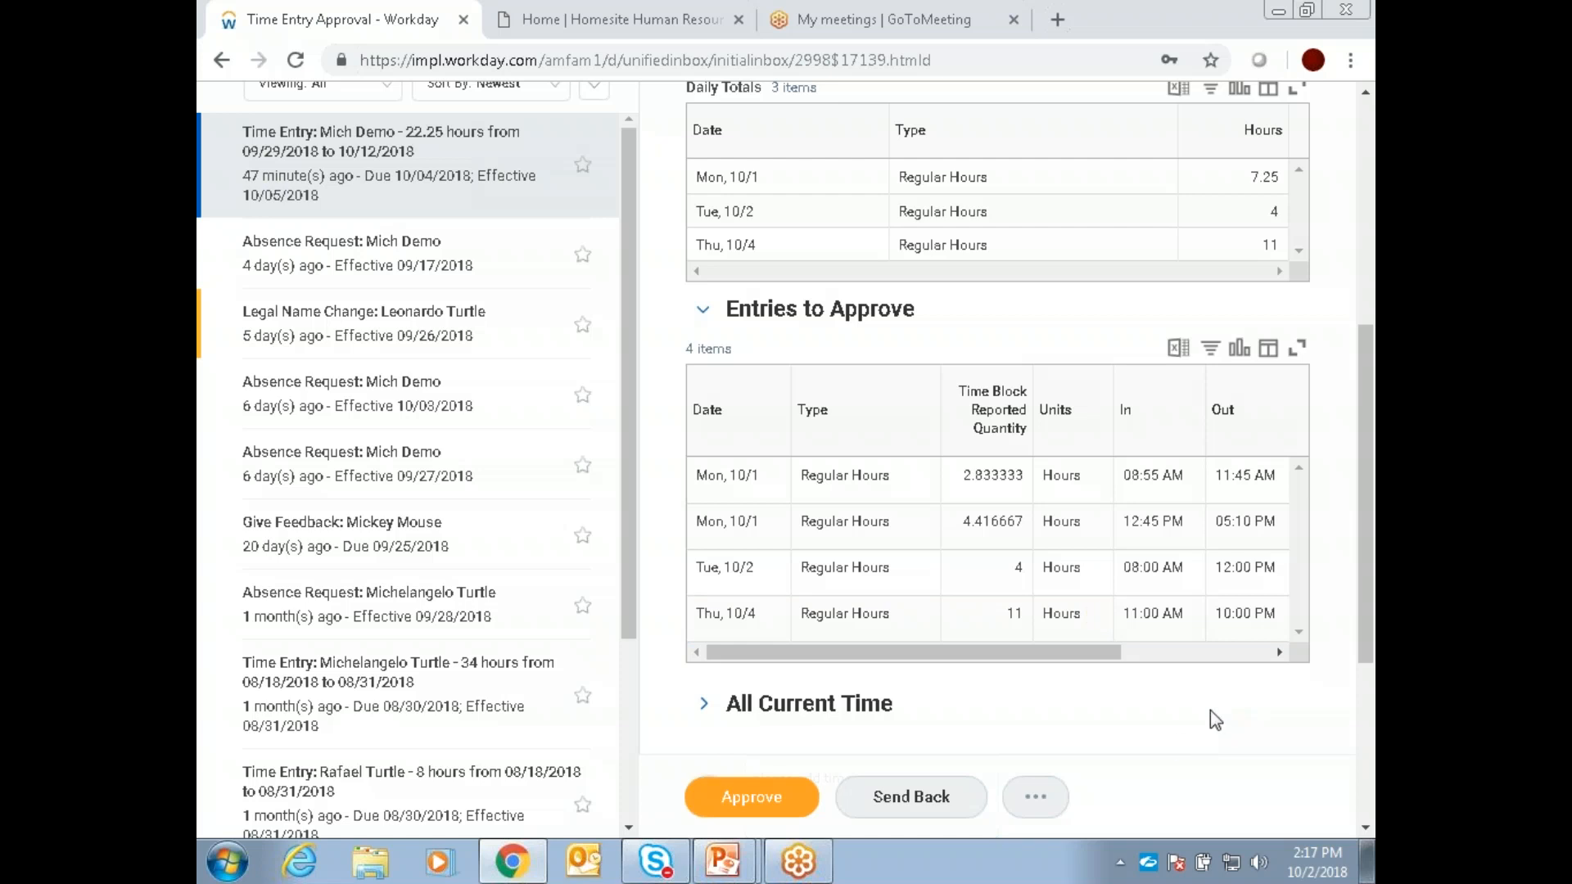
{"action": "scroll", "coordinate": [1215, 720], "scroll_direction": "up", "scroll_amount": 6}
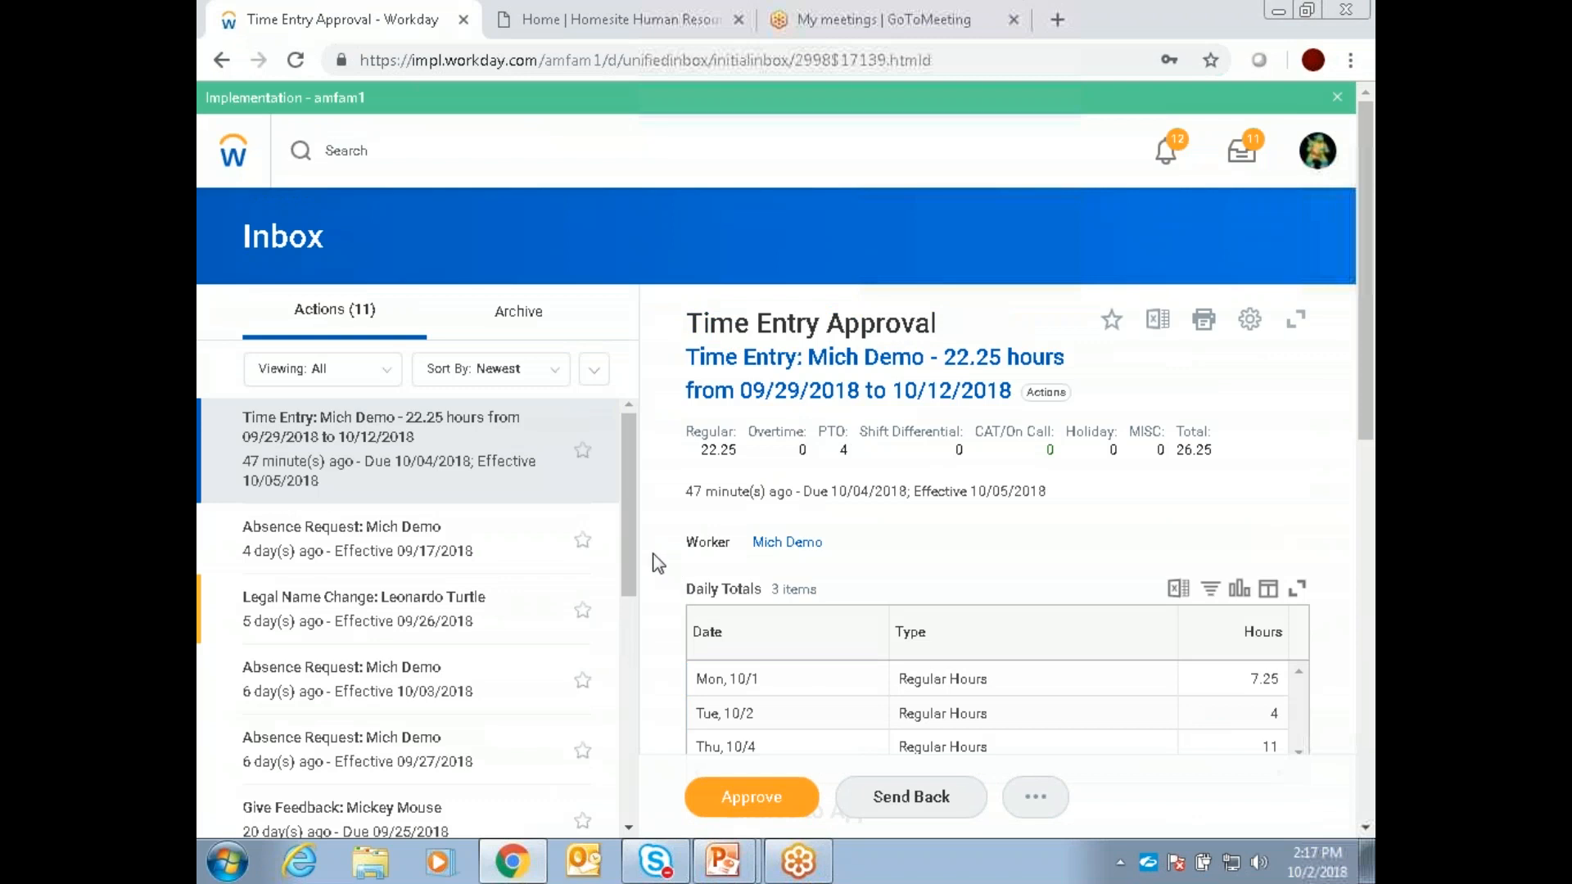
{"action": "left_click_drag", "start_coordinate": [635, 543], "coordinate": [615, 501]}
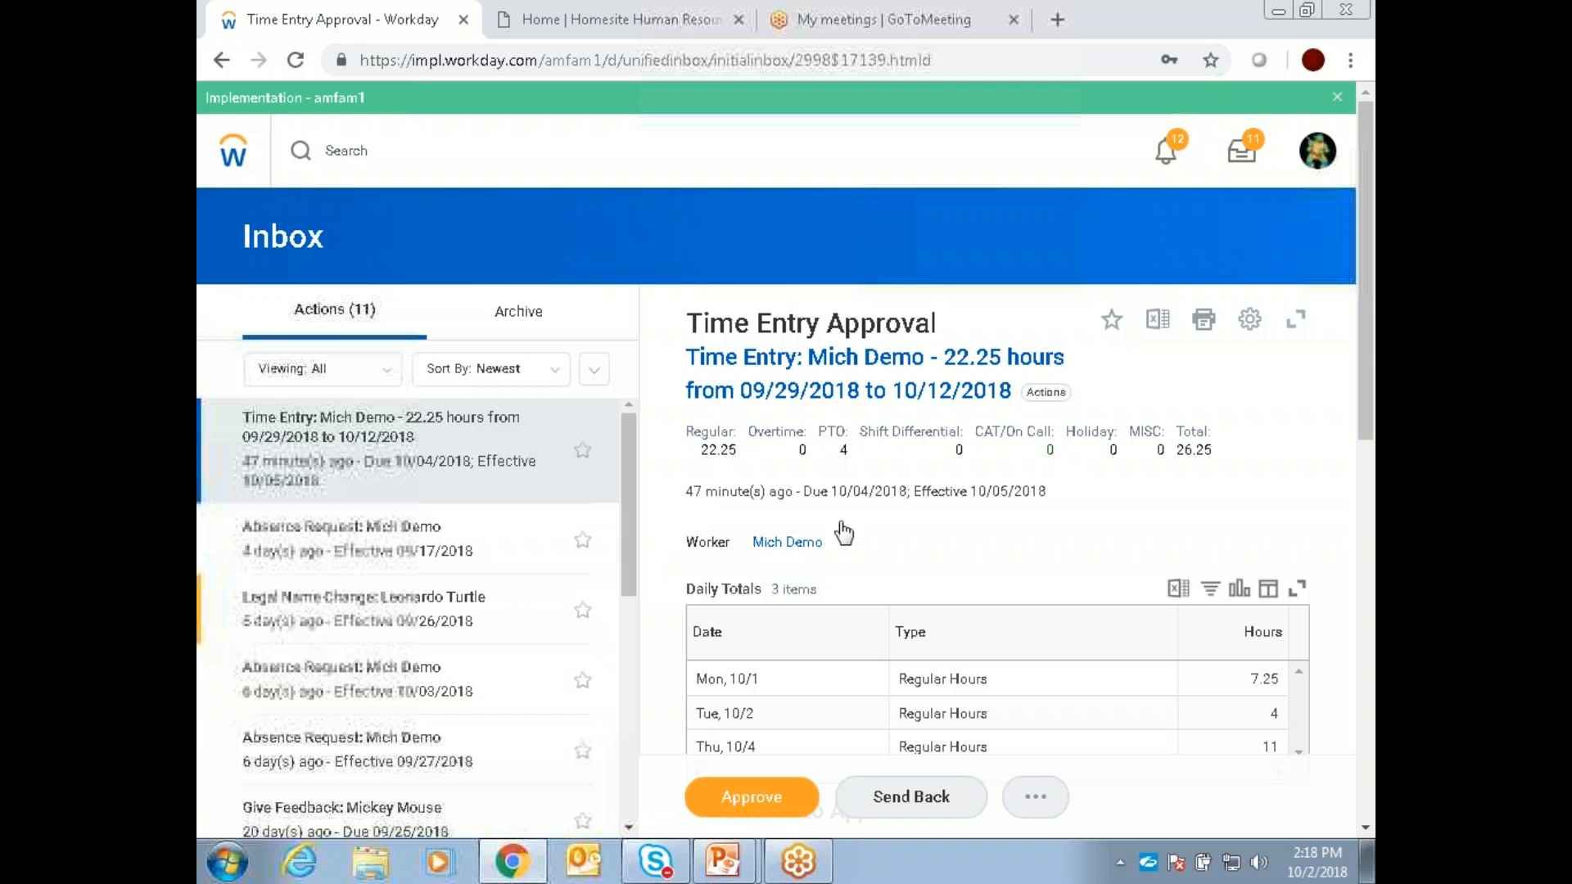
{"action": "scroll", "coordinate": [1005, 468], "scroll_direction": "down", "scroll_amount": 7}
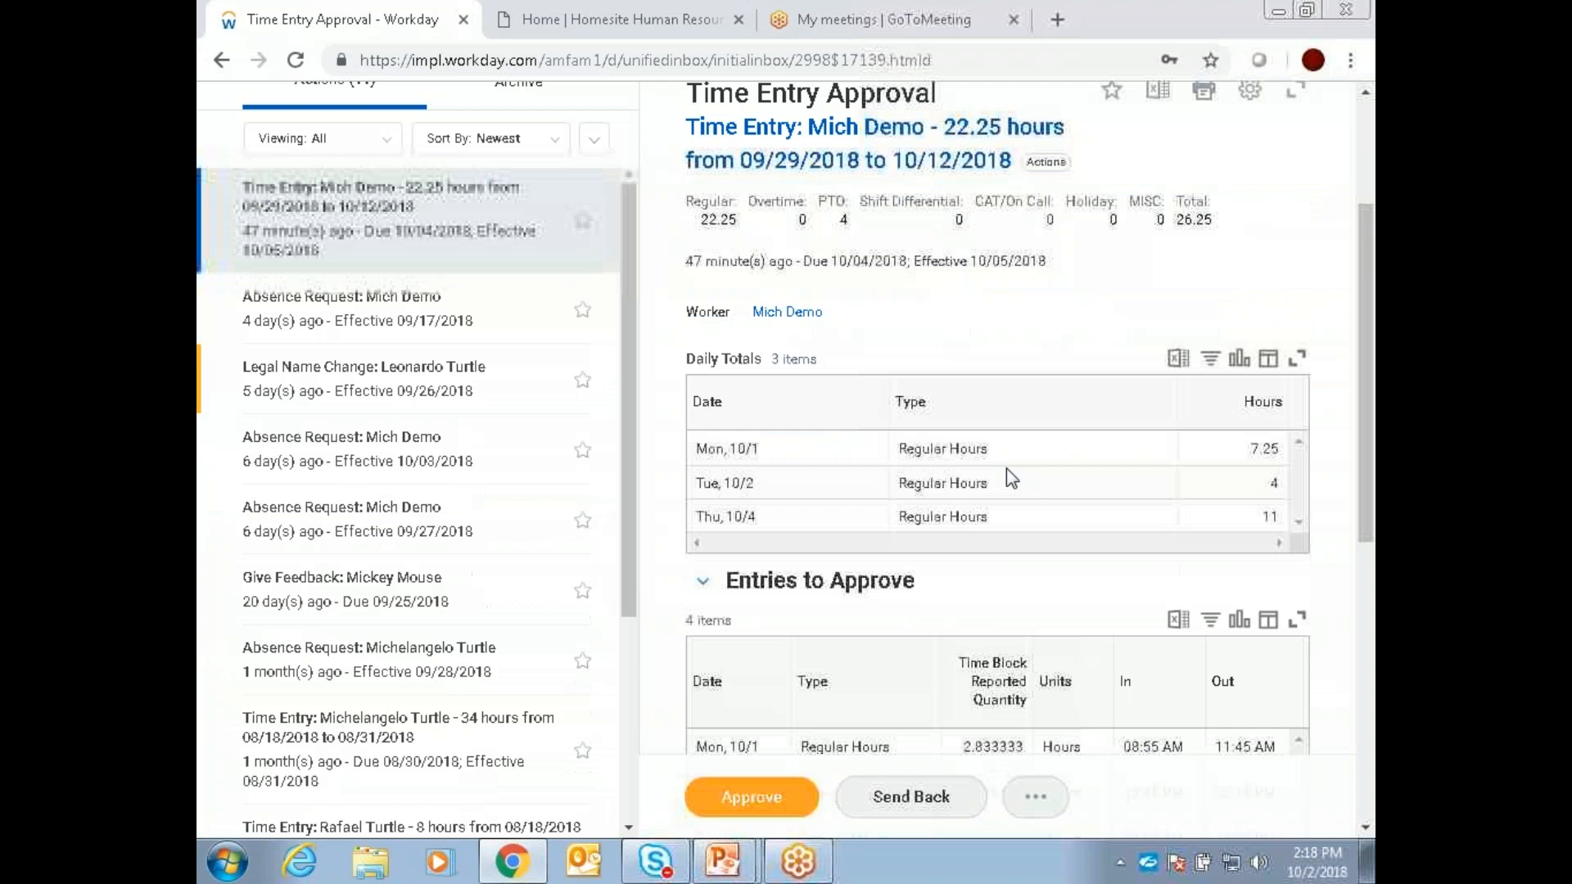
{"action": "scroll", "coordinate": [1017, 471], "scroll_direction": "down", "scroll_amount": 2}
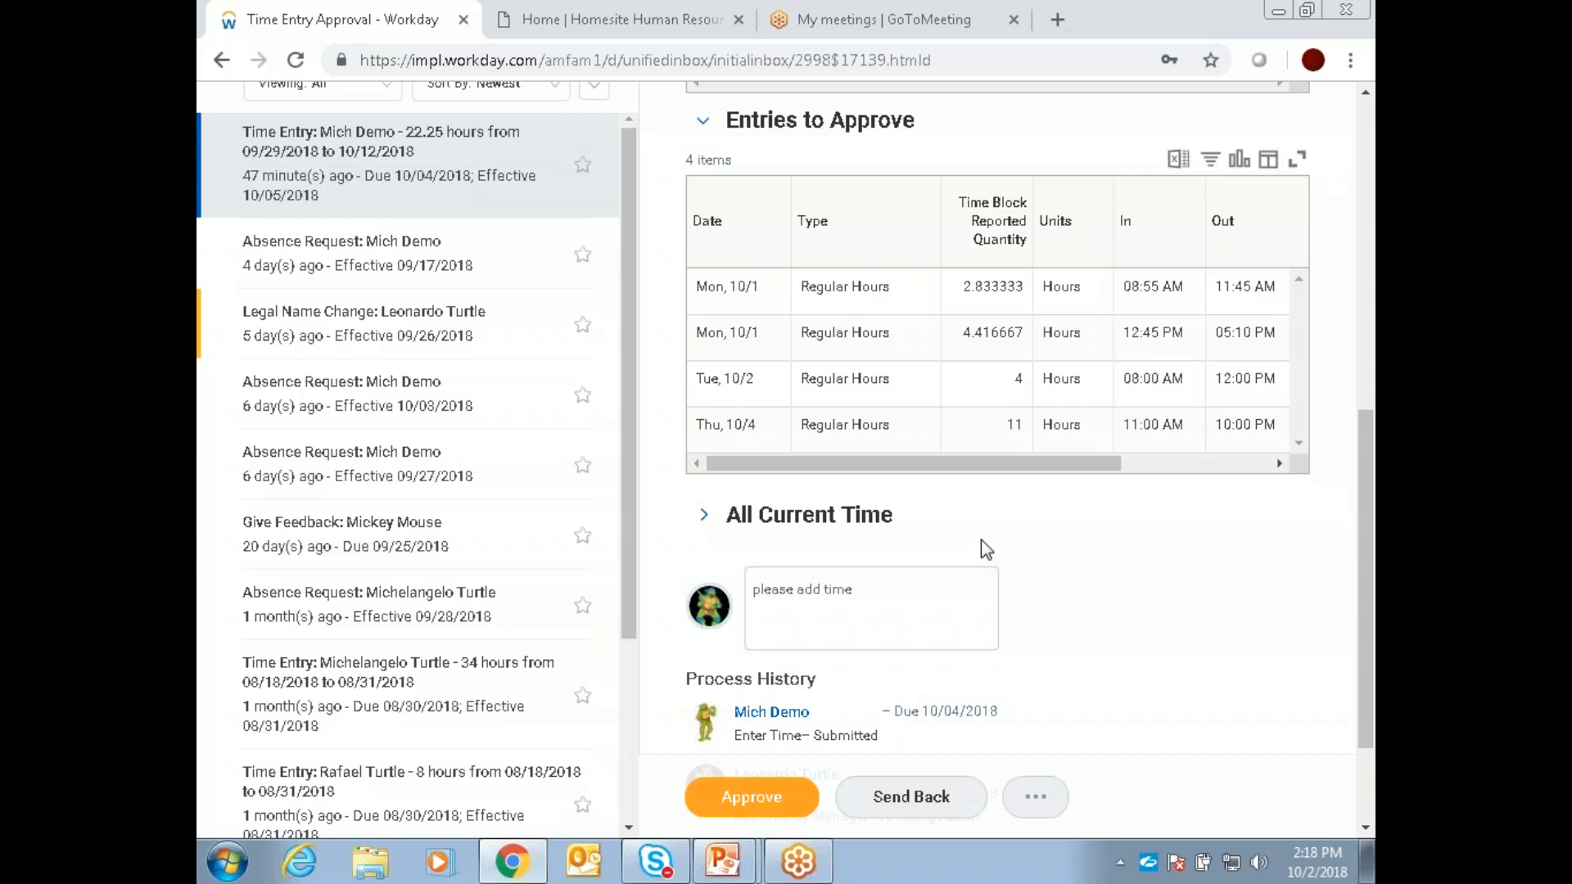
{"action": "scroll", "coordinate": [1059, 396], "scroll_direction": "down", "scroll_amount": 1}
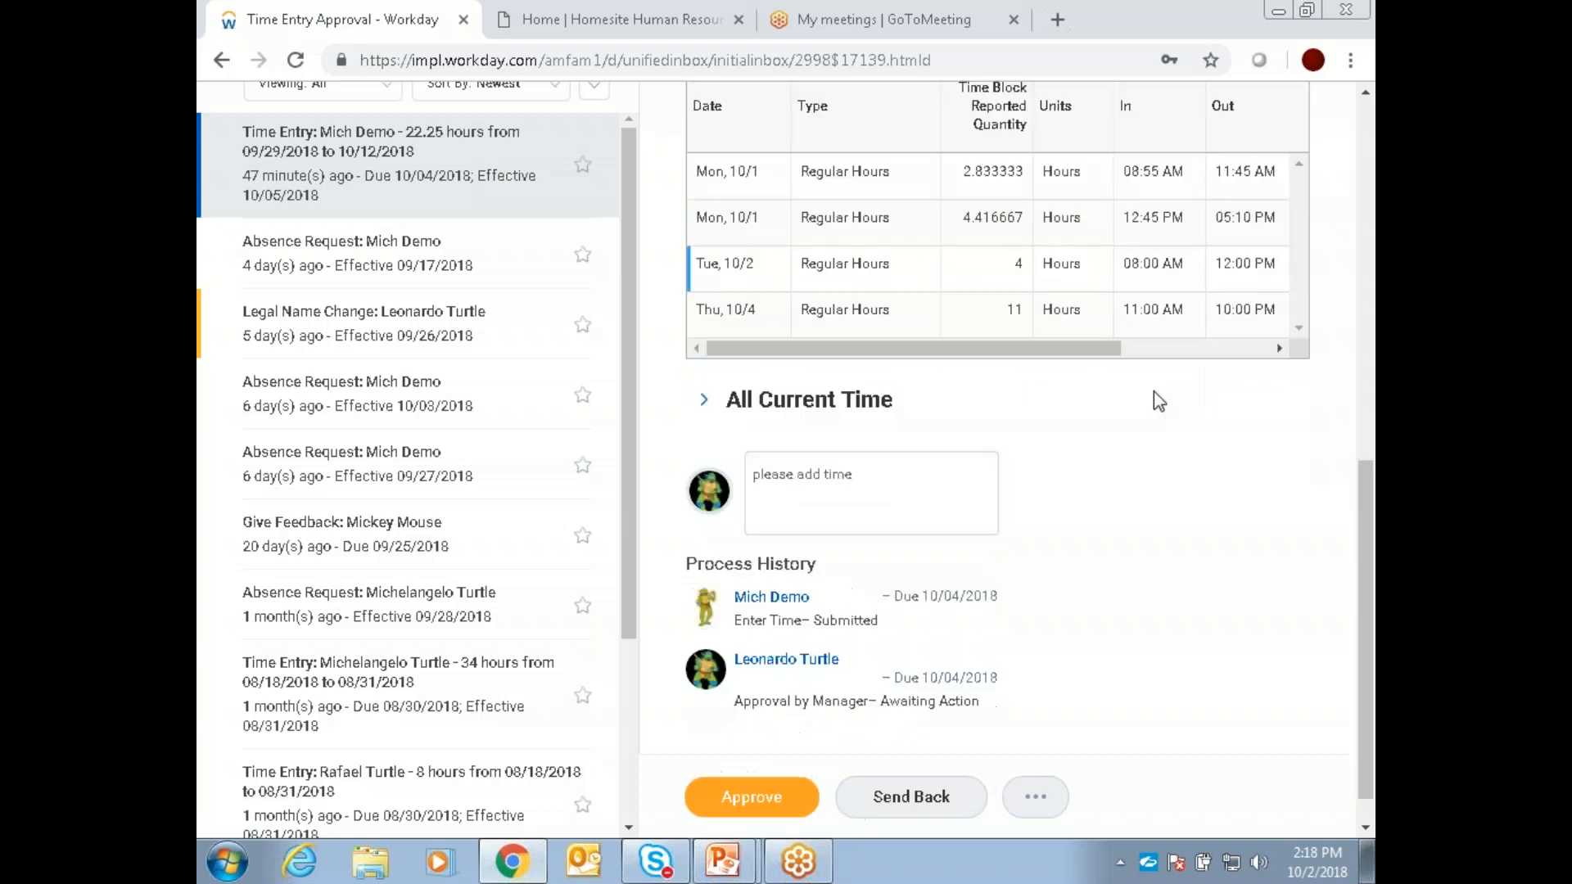
{"action": "scroll", "coordinate": [1162, 426], "scroll_direction": "up", "scroll_amount": 1}
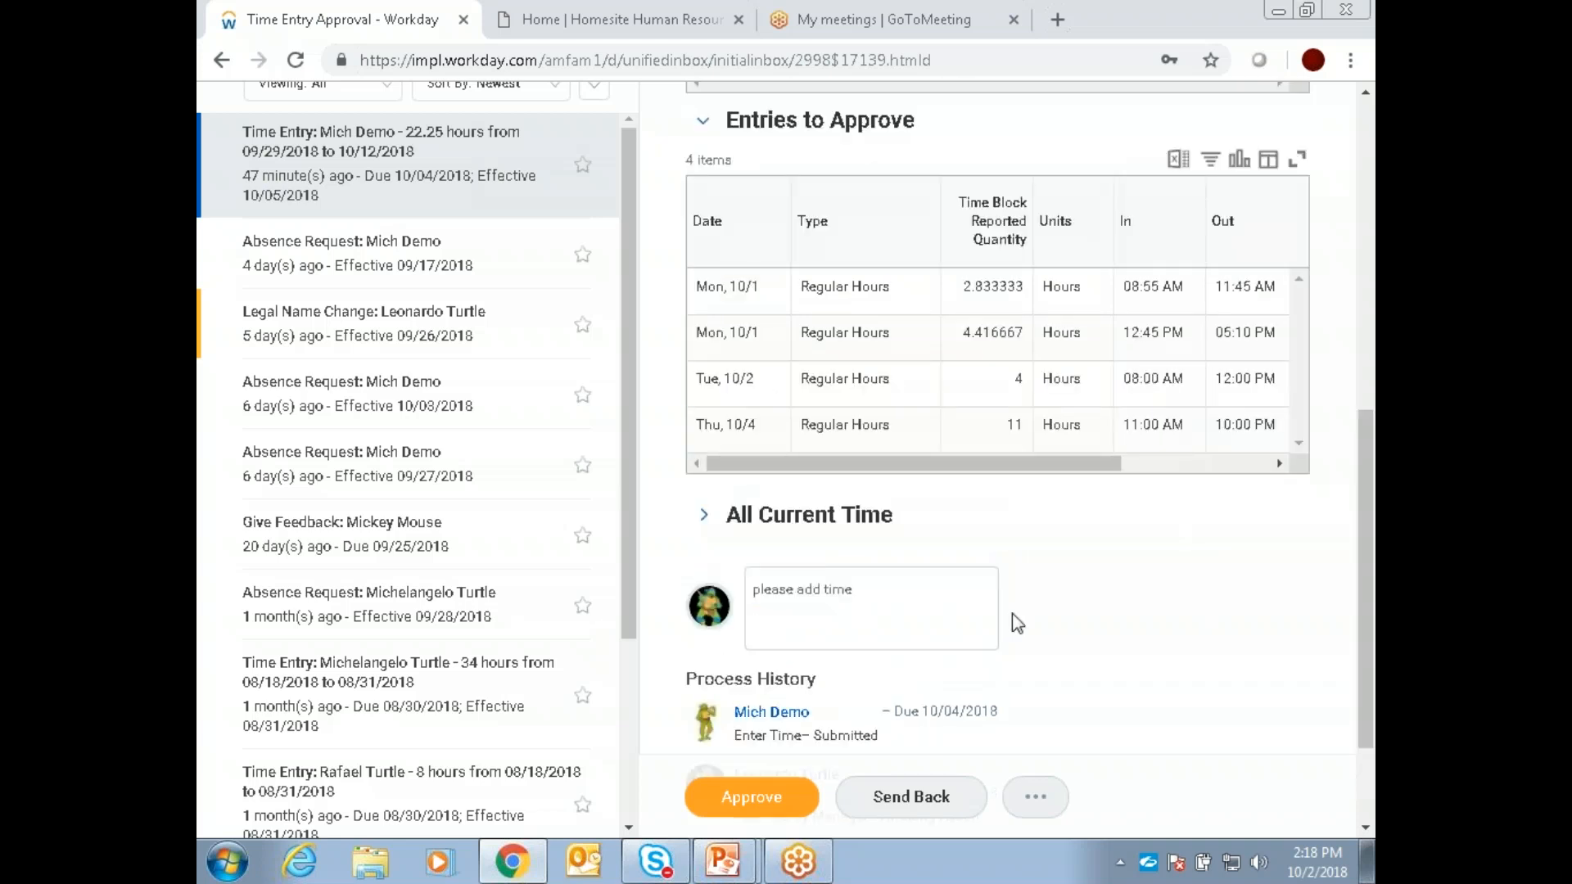
Step: Extend the approval comment to read "please add time for Wed/Friday"
{"action": "left_click", "coordinate": [925, 608]}
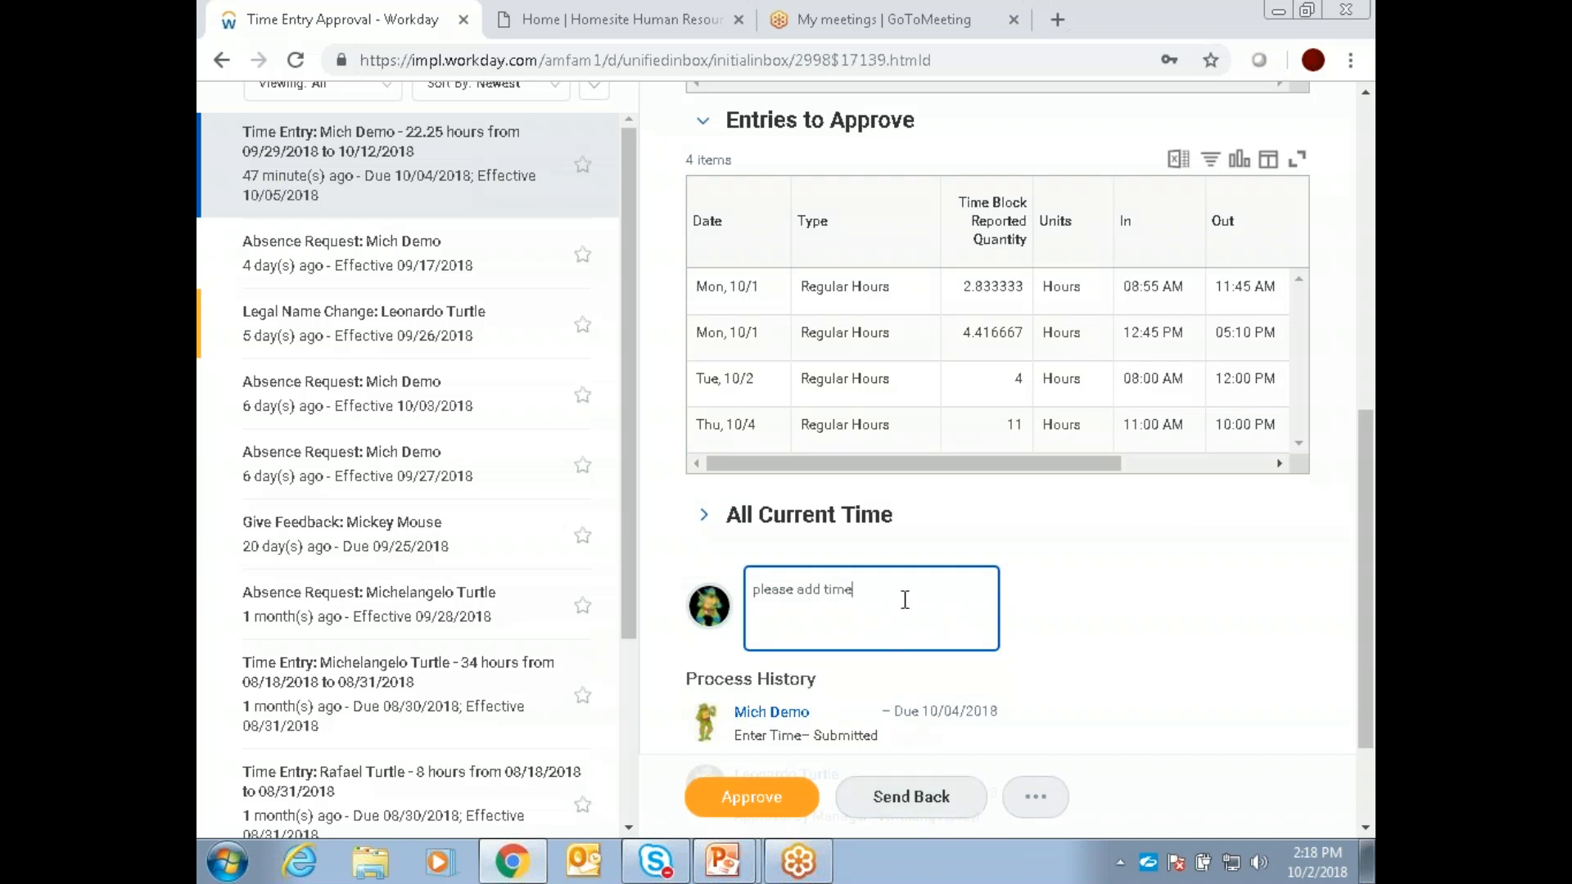
{"action": "type", "text": "for Wed/Friday"}
{"action": "left_click", "coordinate": [1090, 663]}
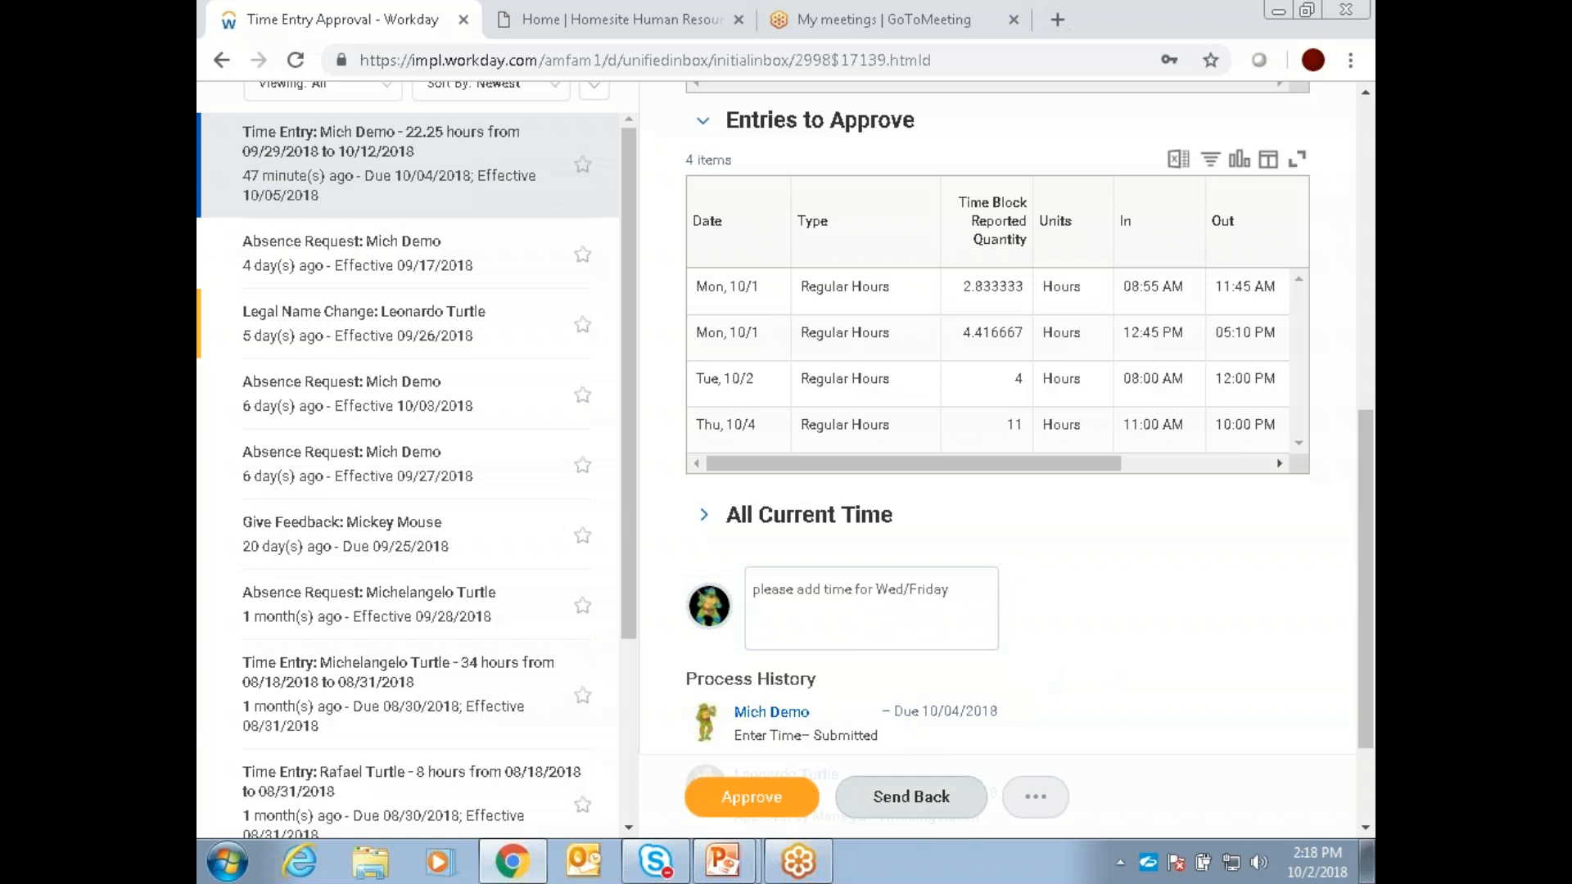
Step: Send the time entry back to the employee for Revise Time with the reason "please add time for Wed/Friday"
{"action": "left_click", "coordinate": [914, 809]}
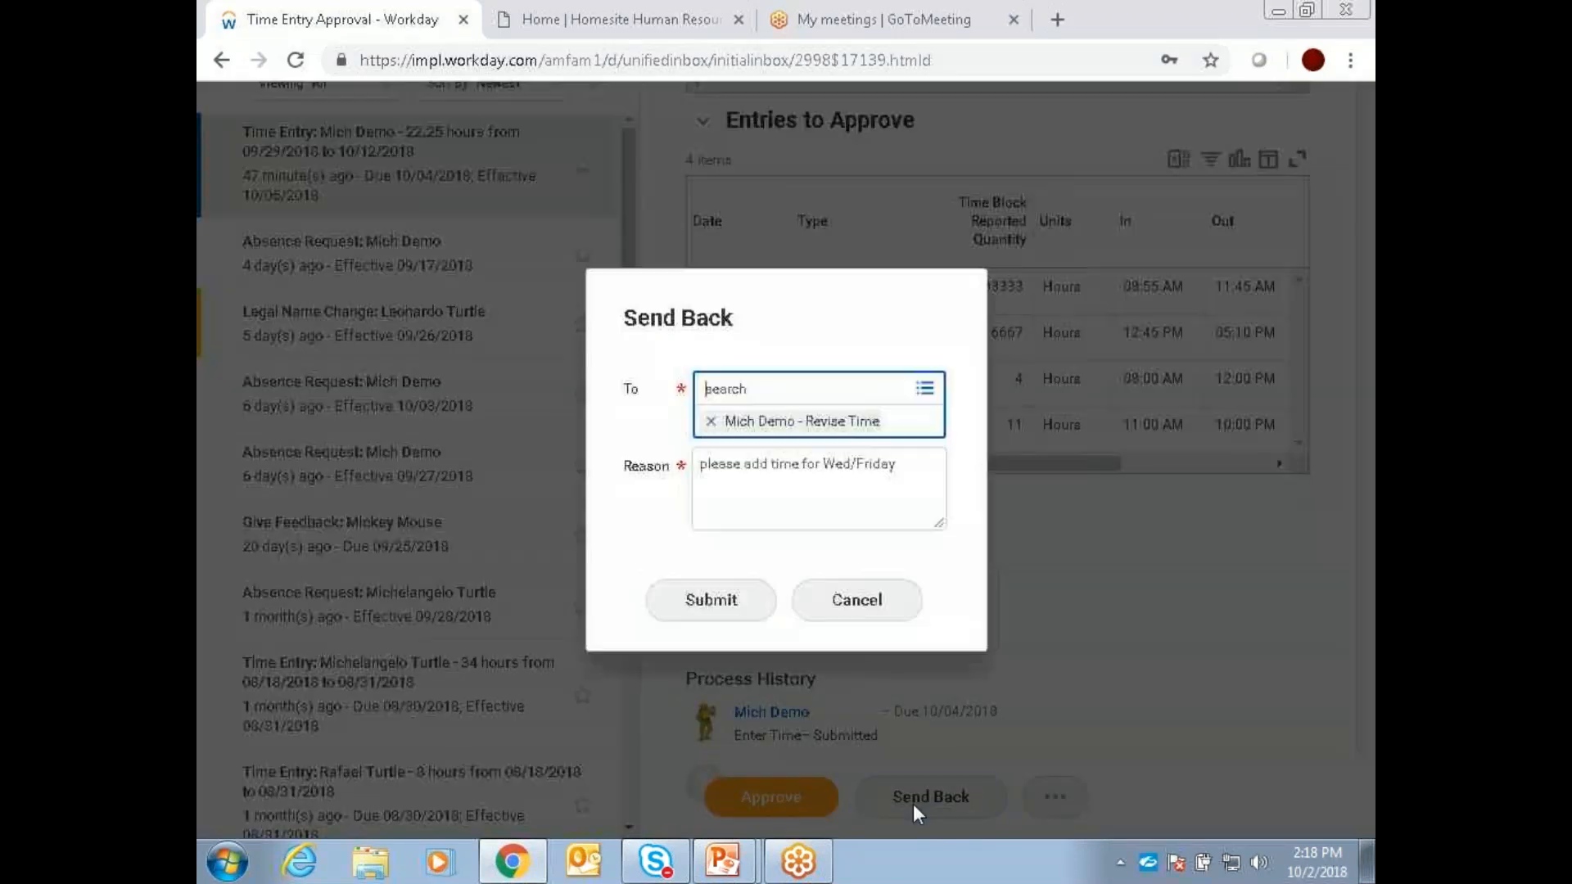
{"action": "left_click", "coordinate": [805, 426]}
{"action": "left_click", "coordinate": [799, 448]}
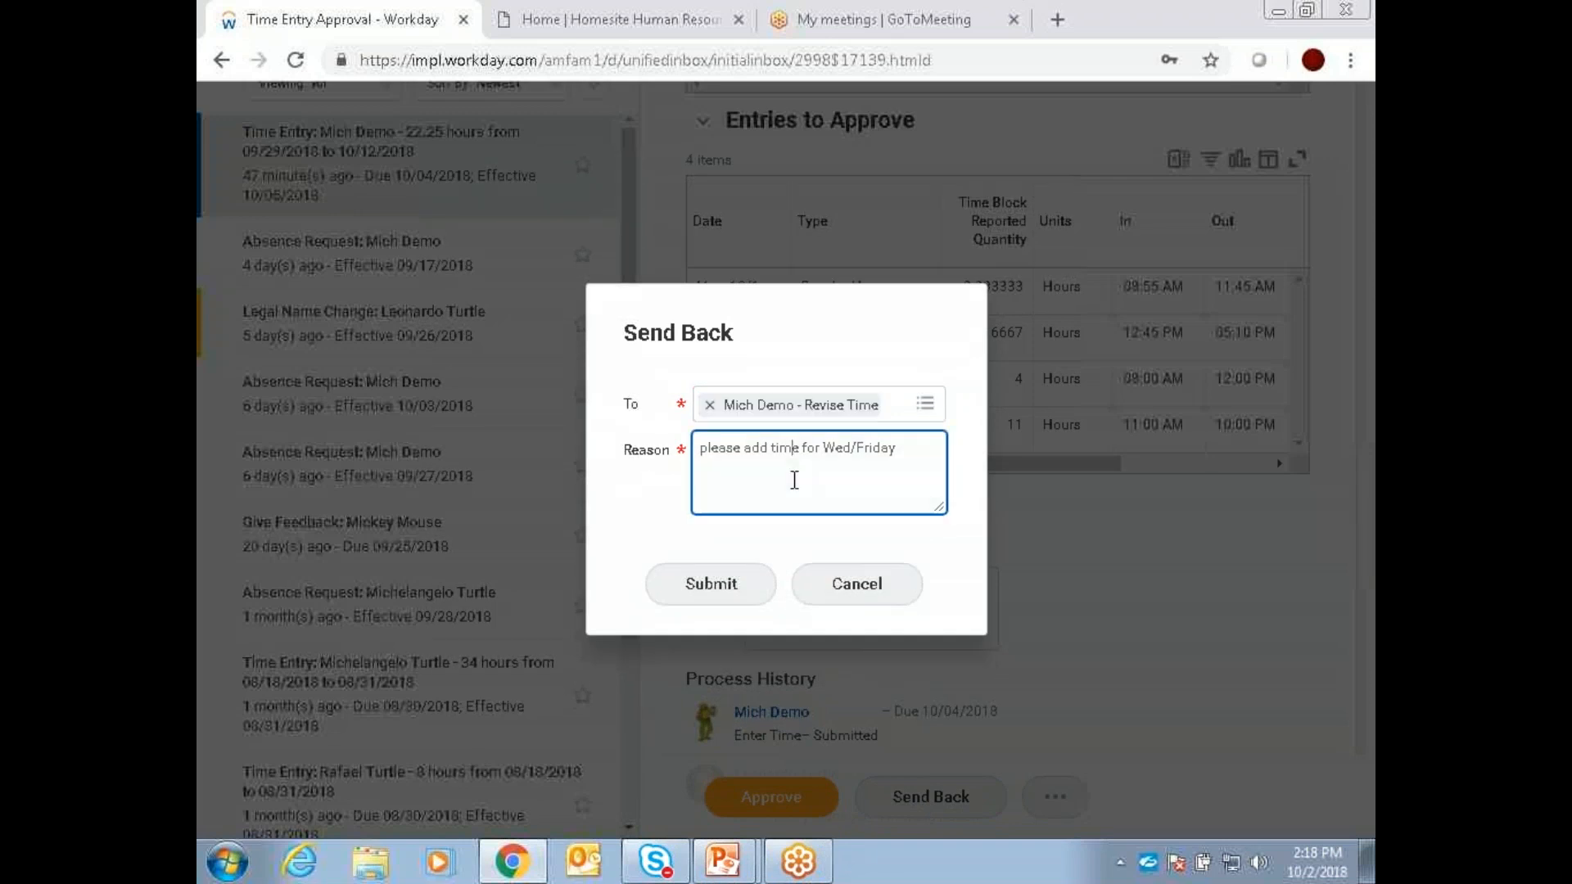
{"action": "left_click", "coordinate": [729, 603]}
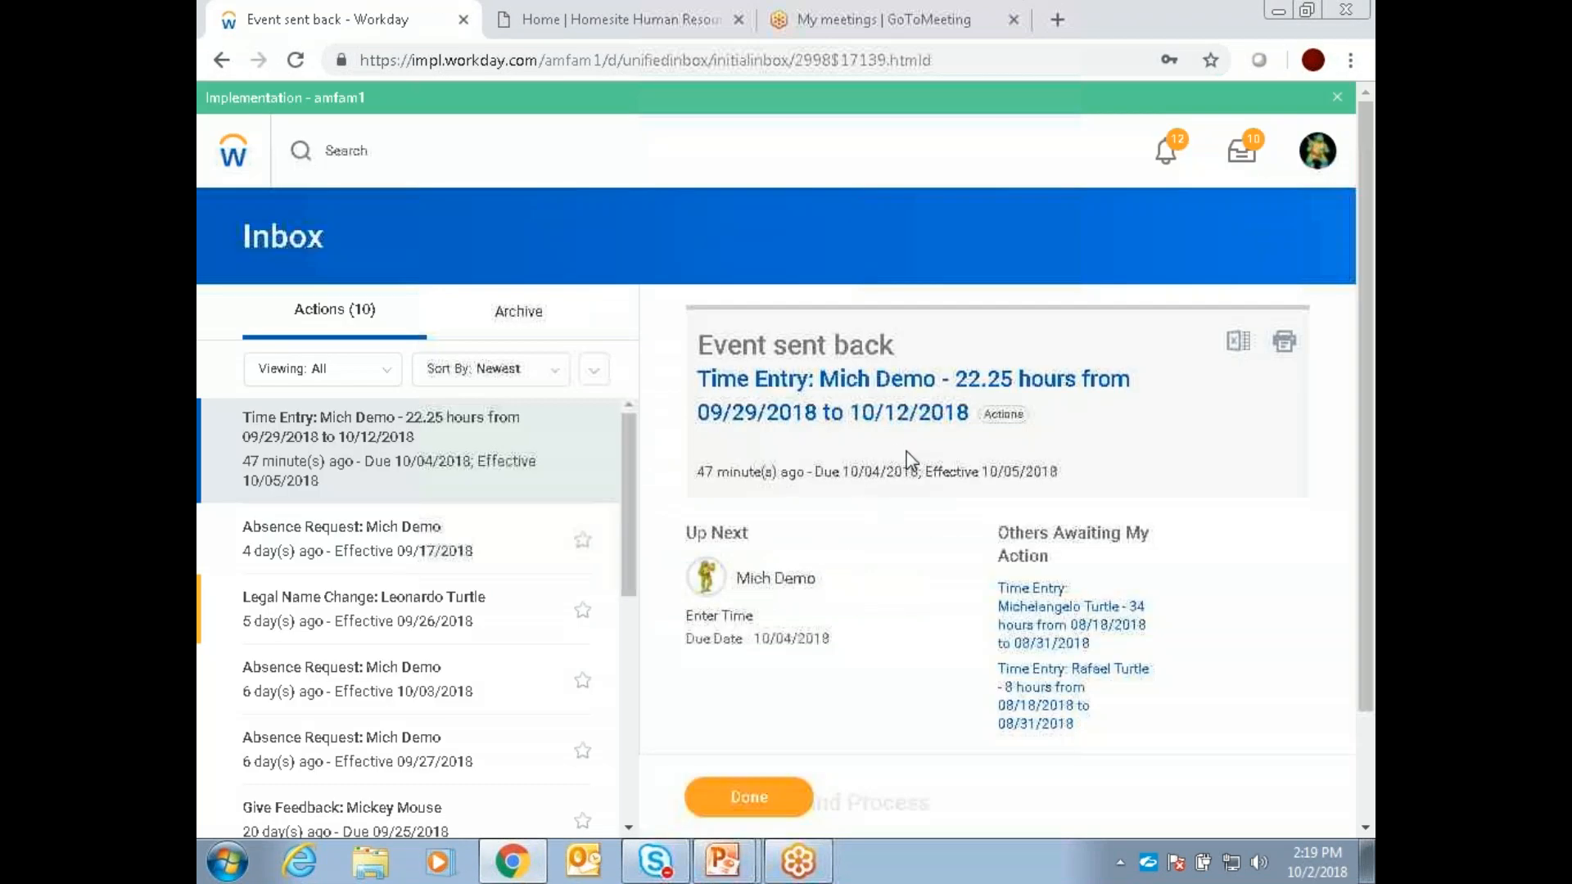
Step: Expand the sent-back event's Details and Process section and examine its reported time blocks
{"action": "scroll", "coordinate": [907, 450], "scroll_direction": "down", "scroll_amount": 2}
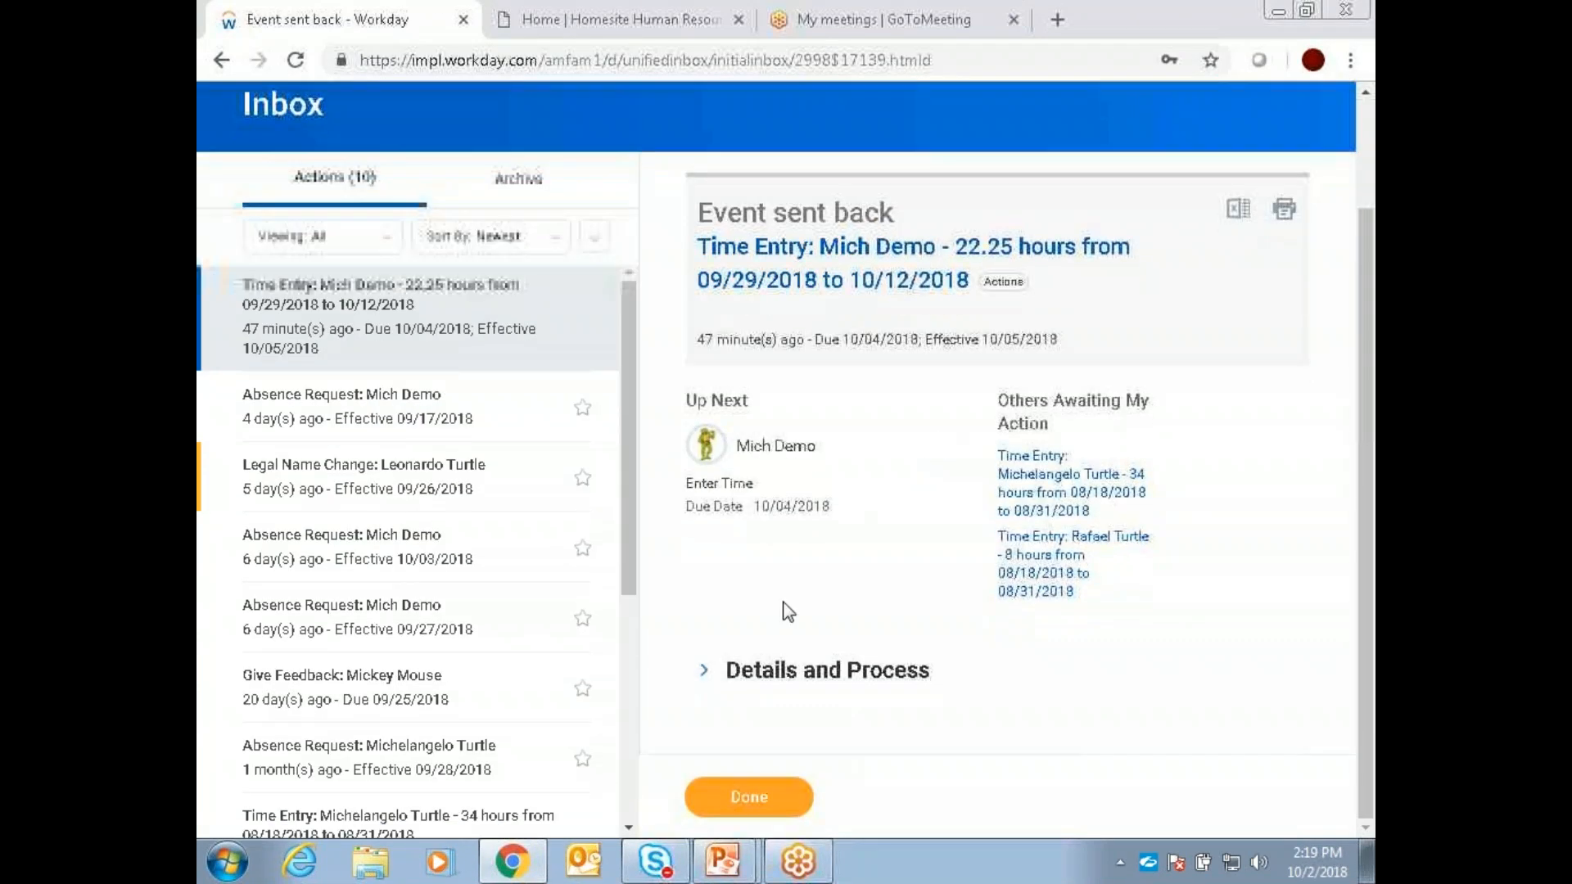
{"action": "left_click", "coordinate": [704, 670]}
{"action": "scroll", "coordinate": [828, 574], "scroll_direction": "down", "scroll_amount": 7}
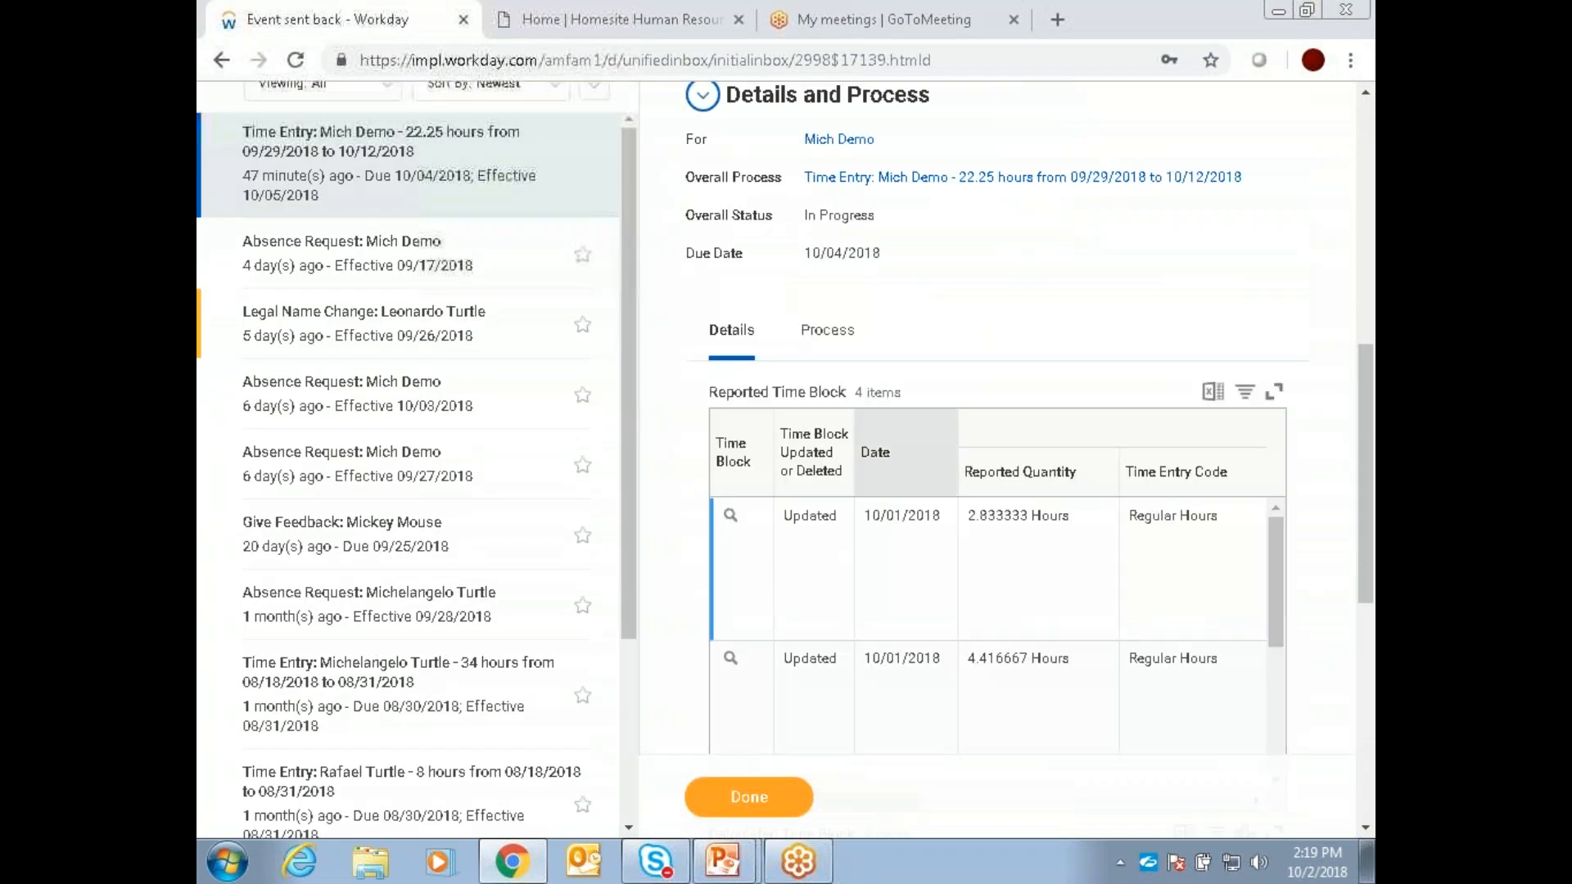
Step: Review the sent-back event's reported time blocks and its process history across to the Person column
{"action": "scroll", "coordinate": [911, 403], "scroll_direction": "up", "scroll_amount": 1}
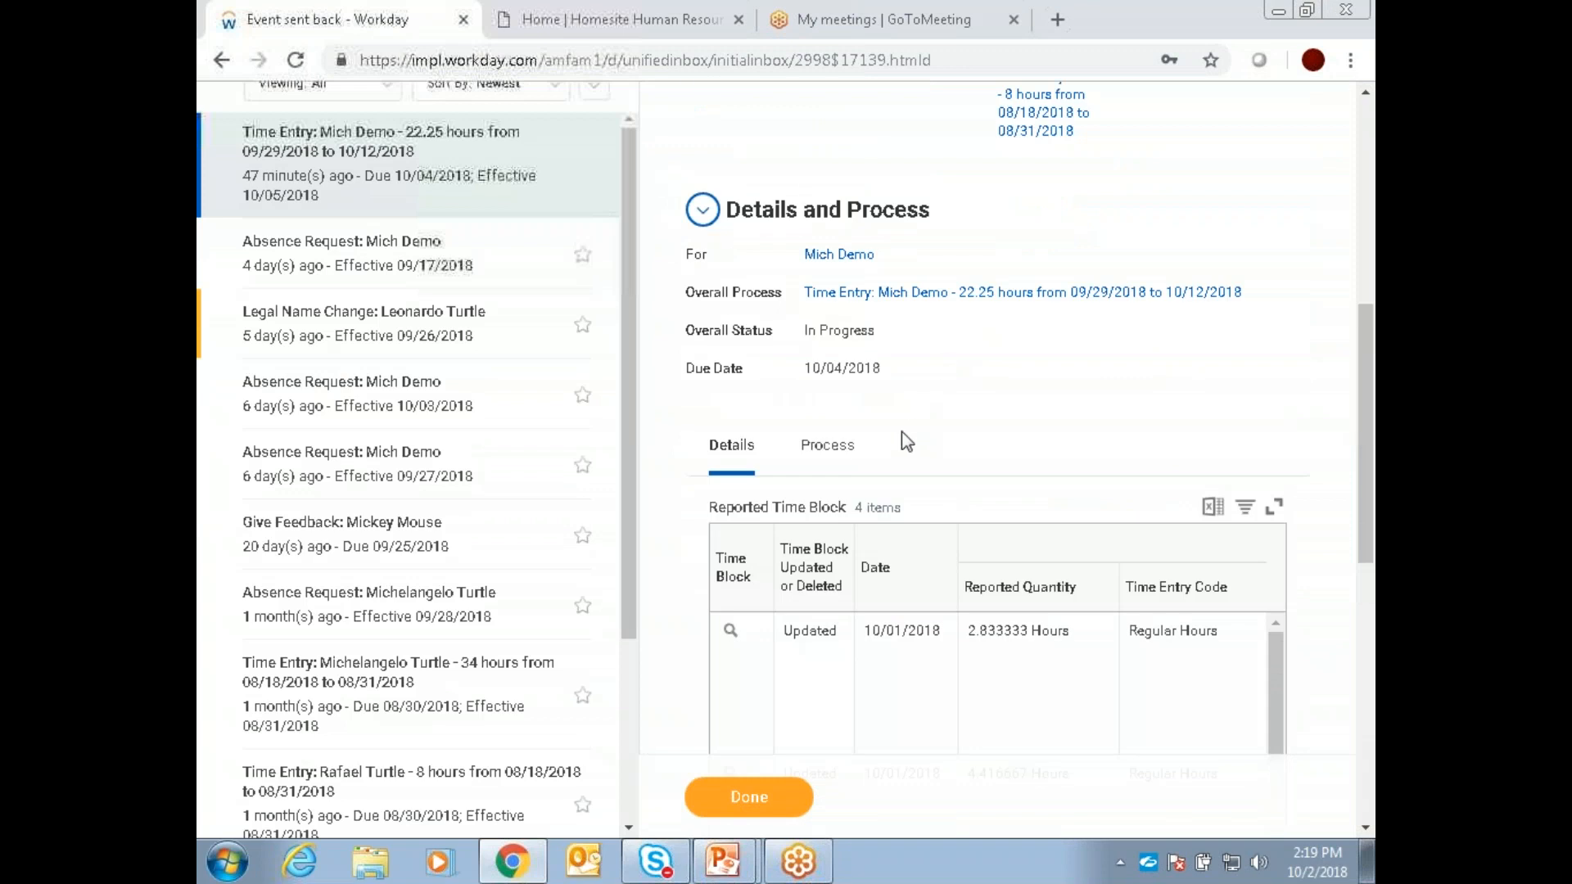
{"action": "scroll", "coordinate": [915, 452], "scroll_direction": "down", "scroll_amount": 3}
{"action": "scroll", "coordinate": [915, 452], "scroll_direction": "down", "scroll_amount": 3}
{"action": "scroll", "coordinate": [882, 677], "scroll_direction": "down", "scroll_amount": 3}
{"action": "scroll", "coordinate": [884, 714], "scroll_direction": "up", "scroll_amount": 4}
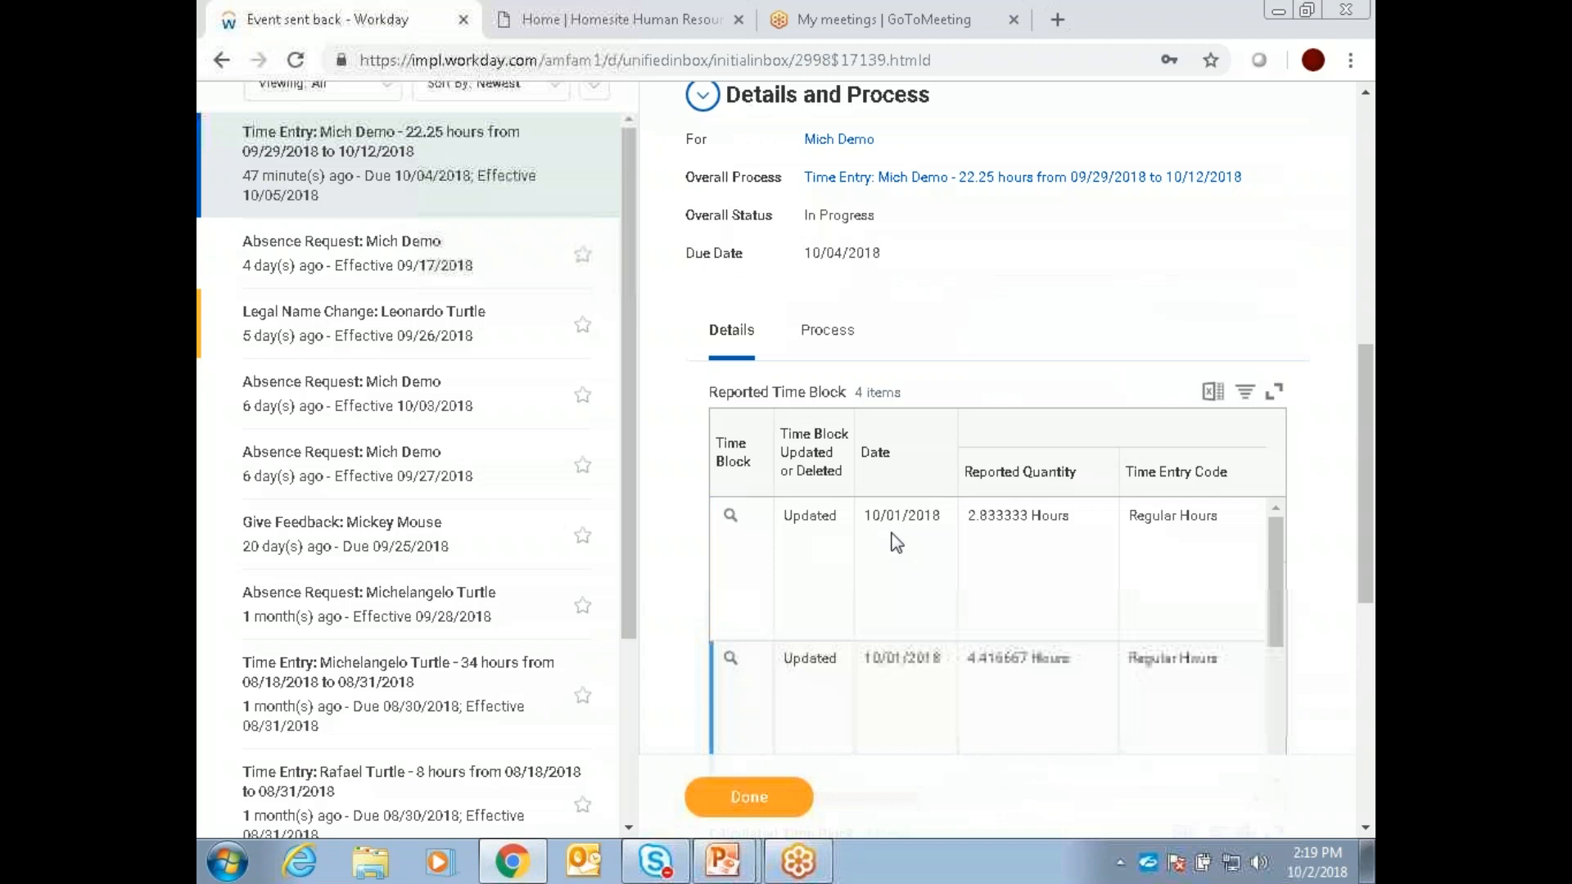
{"action": "left_click", "coordinate": [837, 448]}
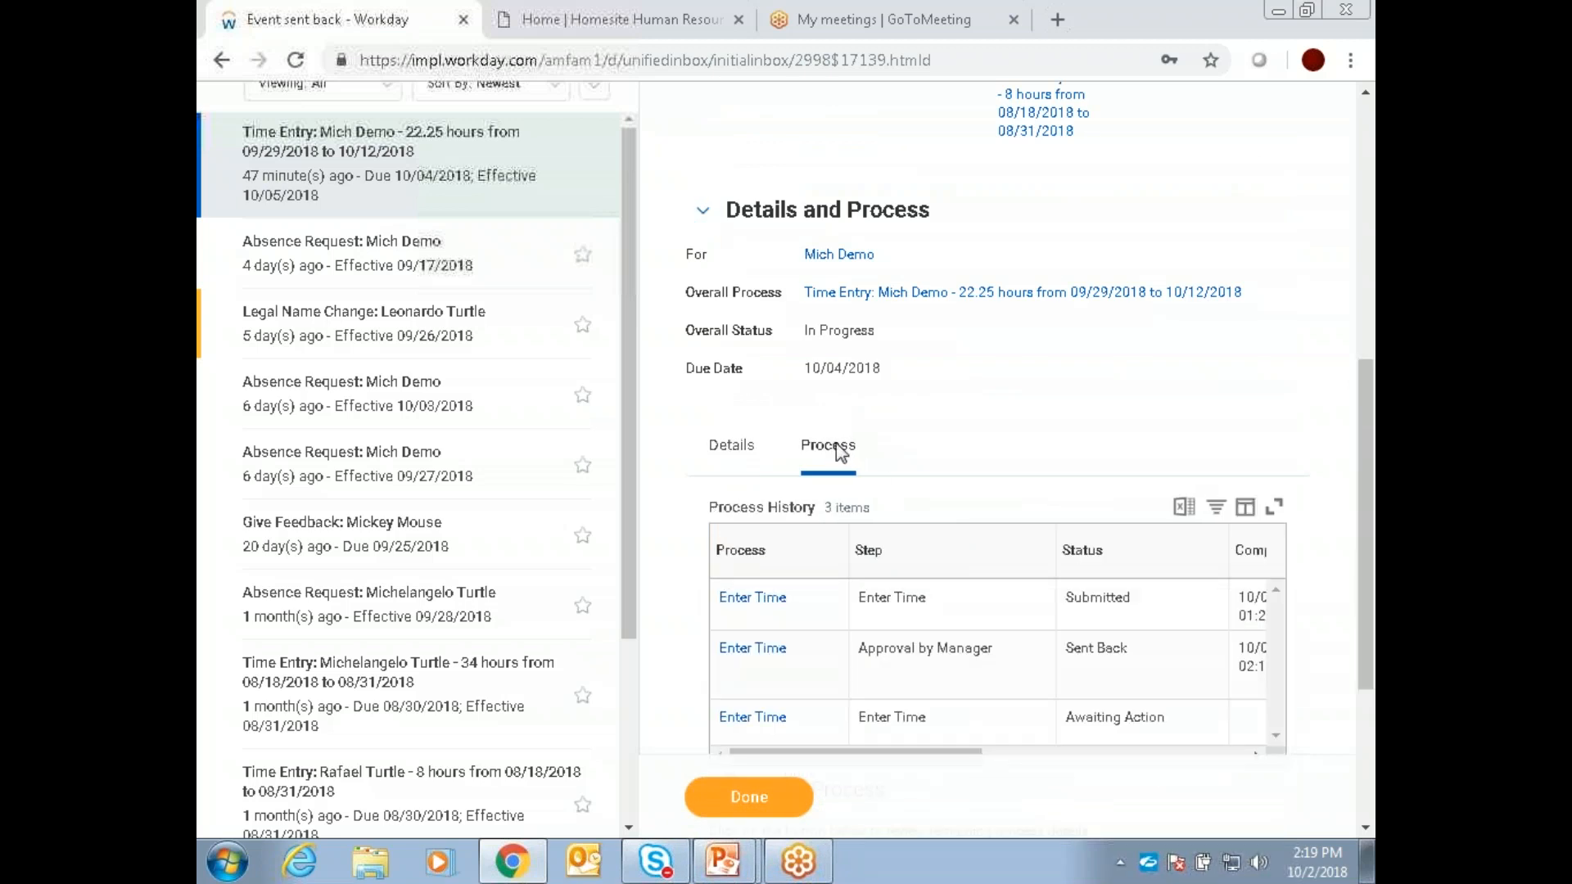
{"action": "left_click_drag", "start_coordinate": [916, 753], "coordinate": [1054, 743]}
{"action": "left_click_drag", "start_coordinate": [1058, 751], "coordinate": [1051, 750]}
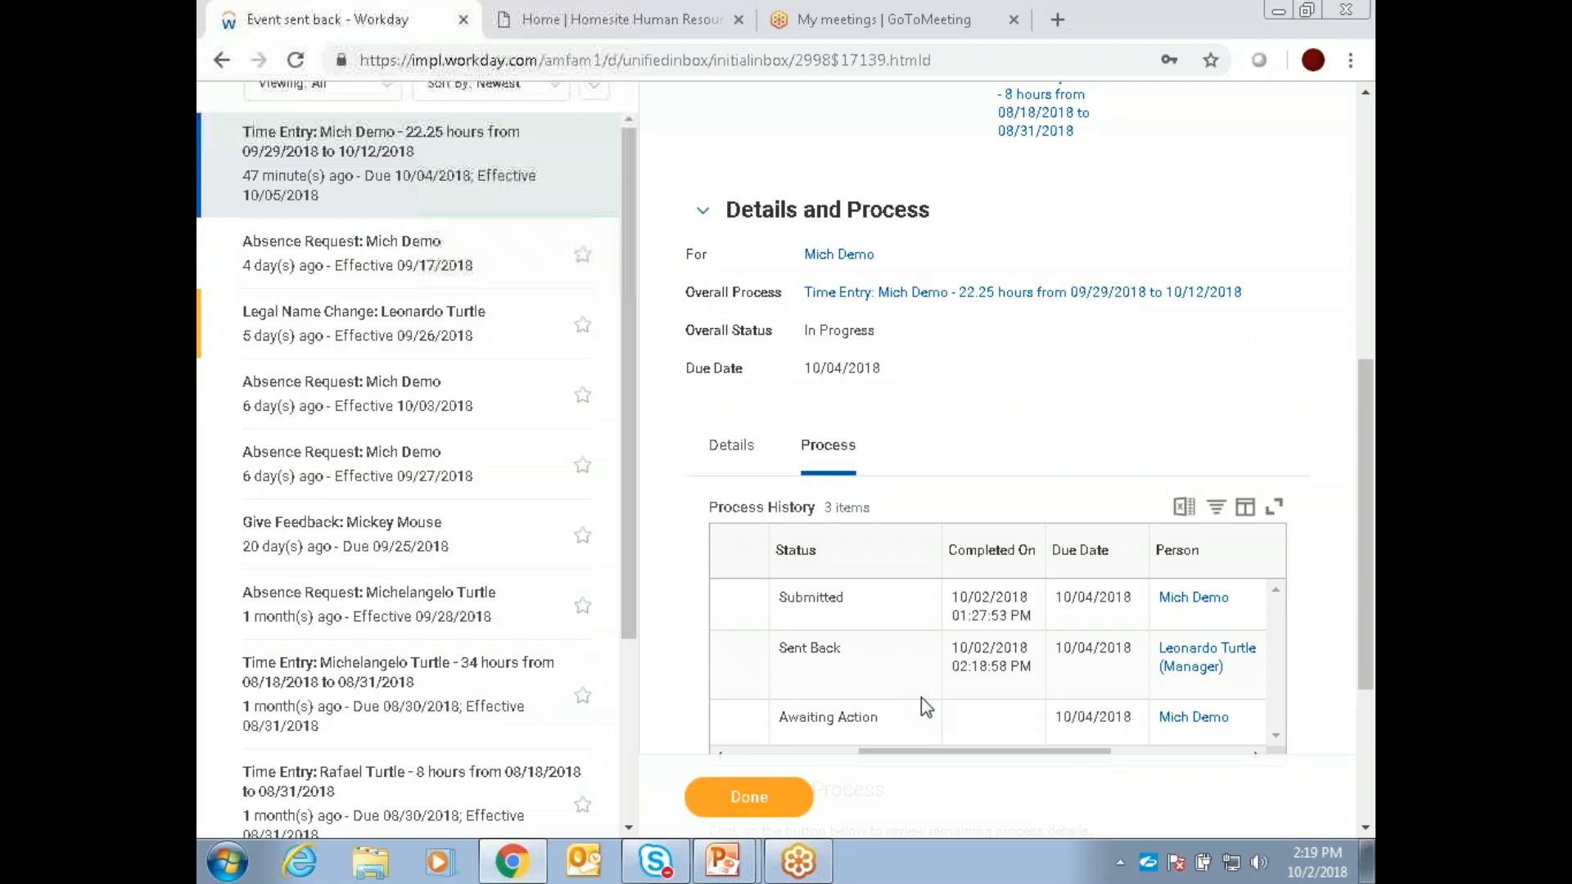
Step: Recheck the sent-back event's summary, process history and remaining process details
{"action": "scroll", "coordinate": [902, 674], "scroll_direction": "up", "scroll_amount": 7}
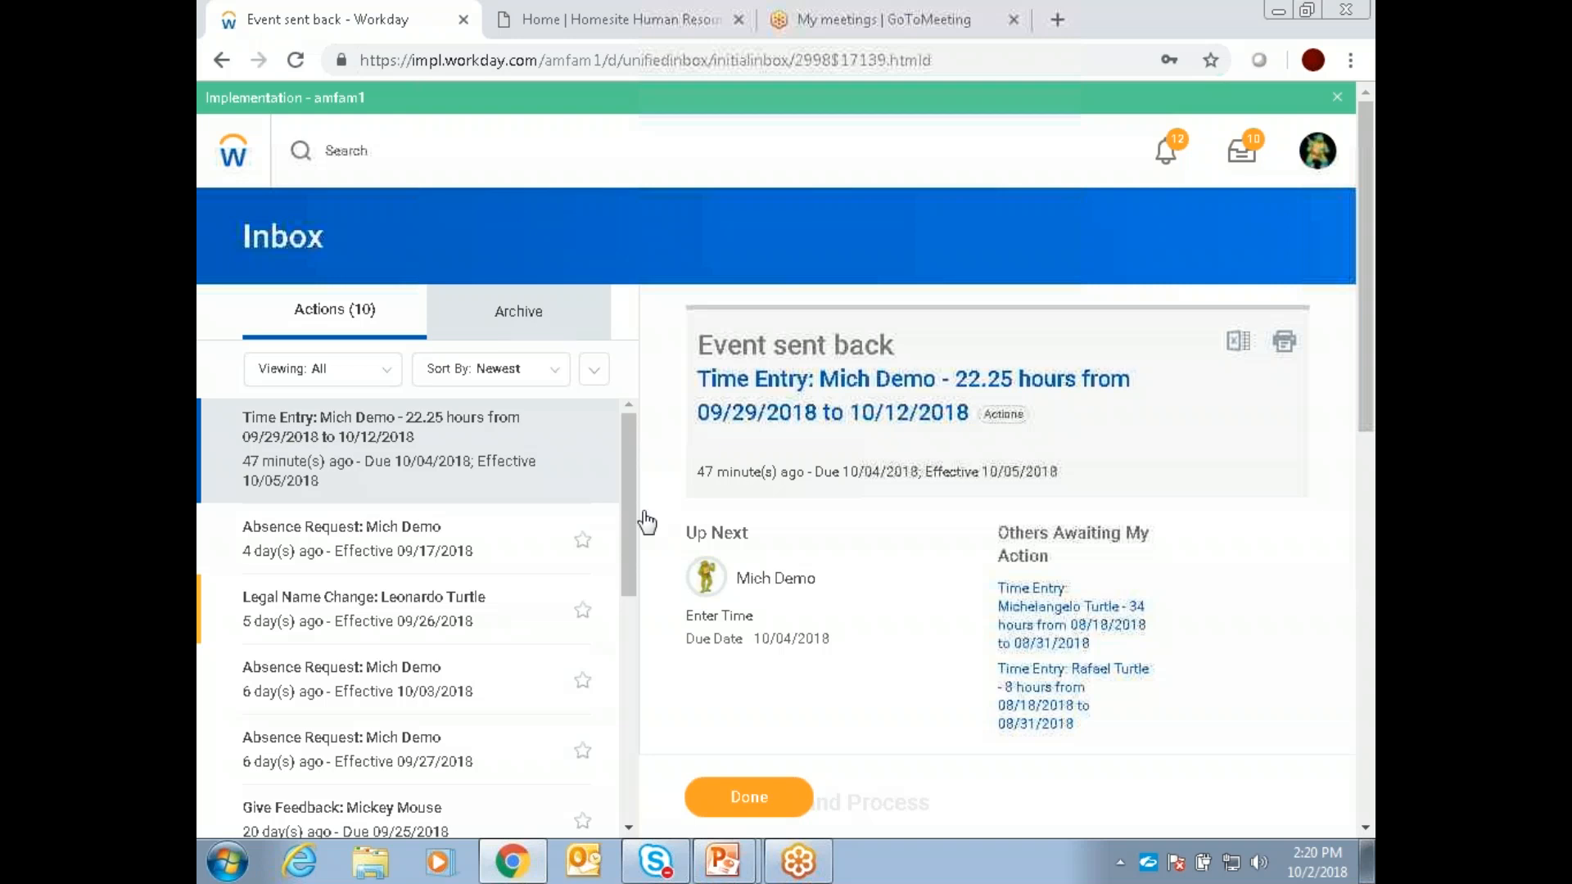
{"action": "scroll", "coordinate": [954, 563], "scroll_direction": "down", "scroll_amount": 5}
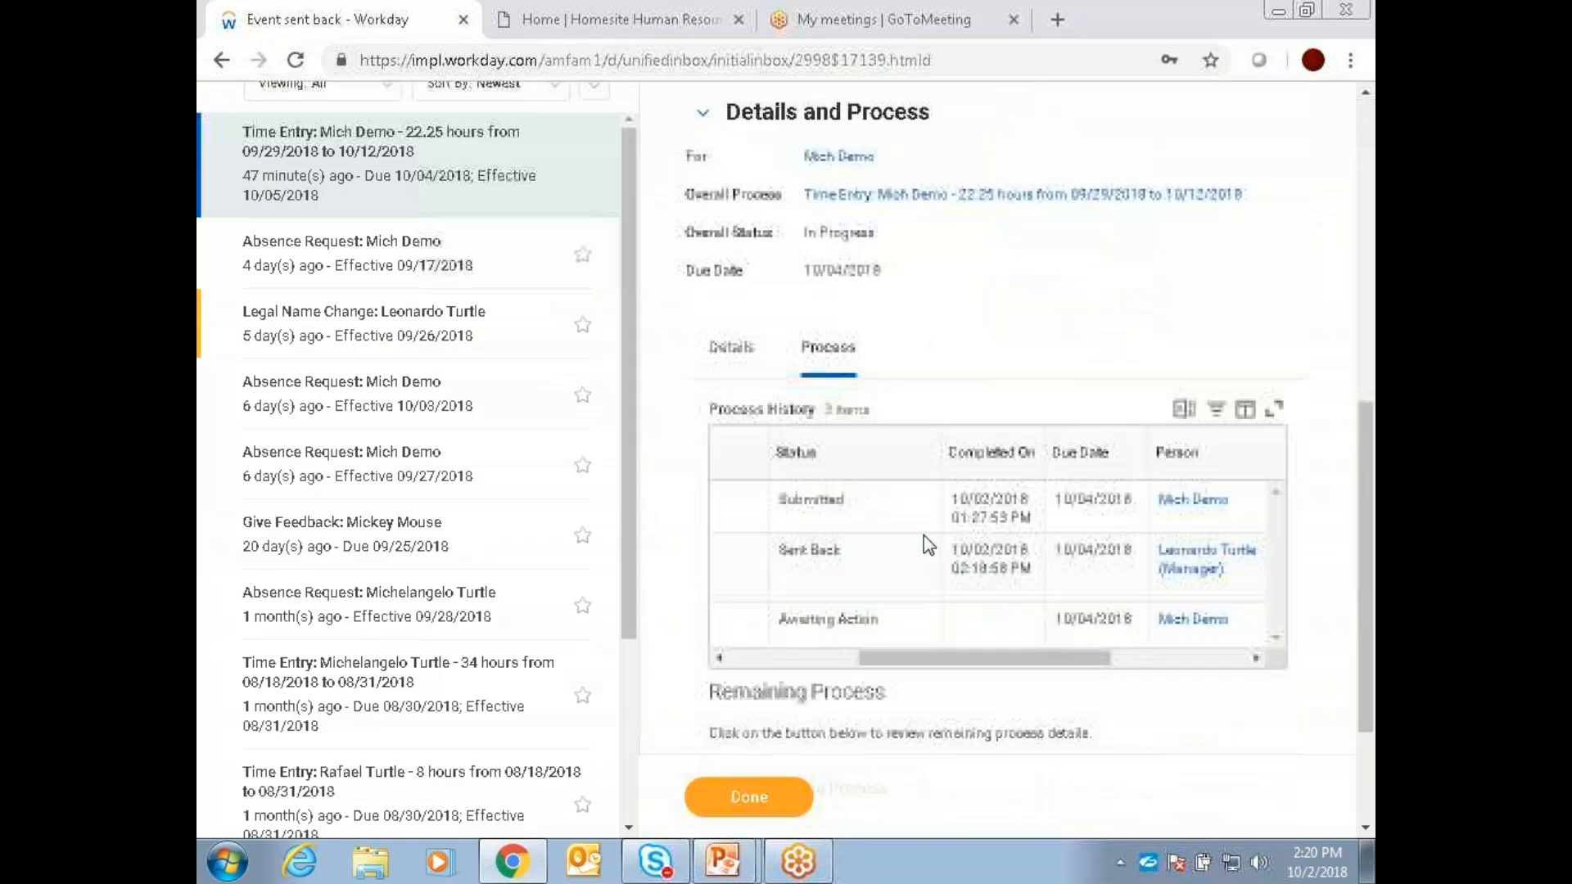
{"action": "left_click_drag", "start_coordinate": [958, 669], "coordinate": [747, 666]}
{"action": "left_click", "coordinate": [1105, 694]}
{"action": "scroll", "coordinate": [898, 614], "scroll_direction": "up", "scroll_amount": 5}
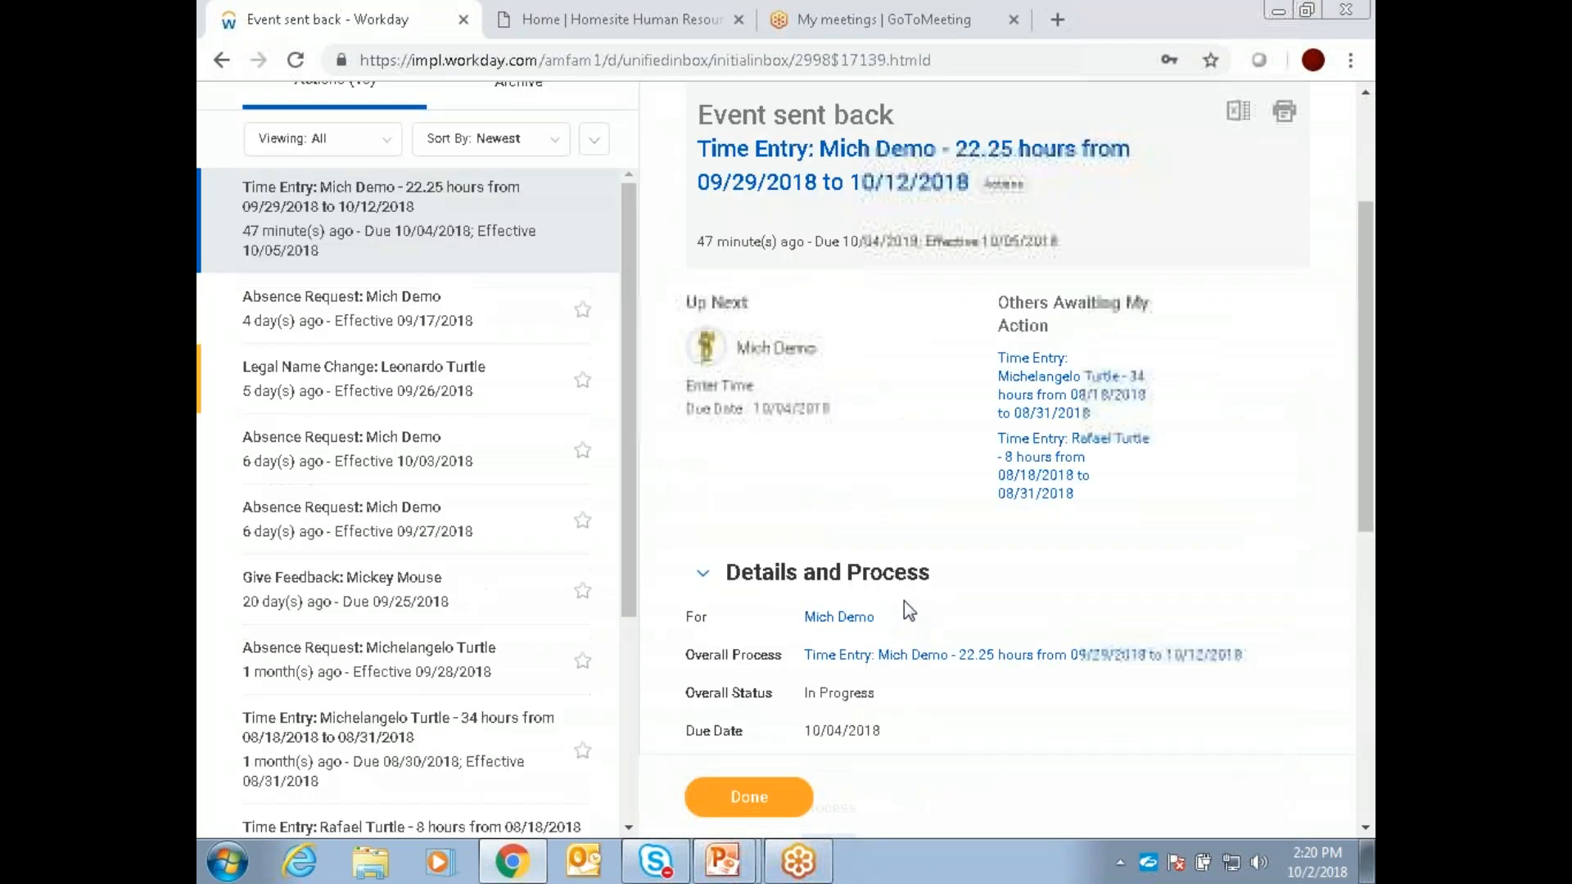
{"action": "scroll", "coordinate": [909, 610], "scroll_direction": "up", "scroll_amount": 3}
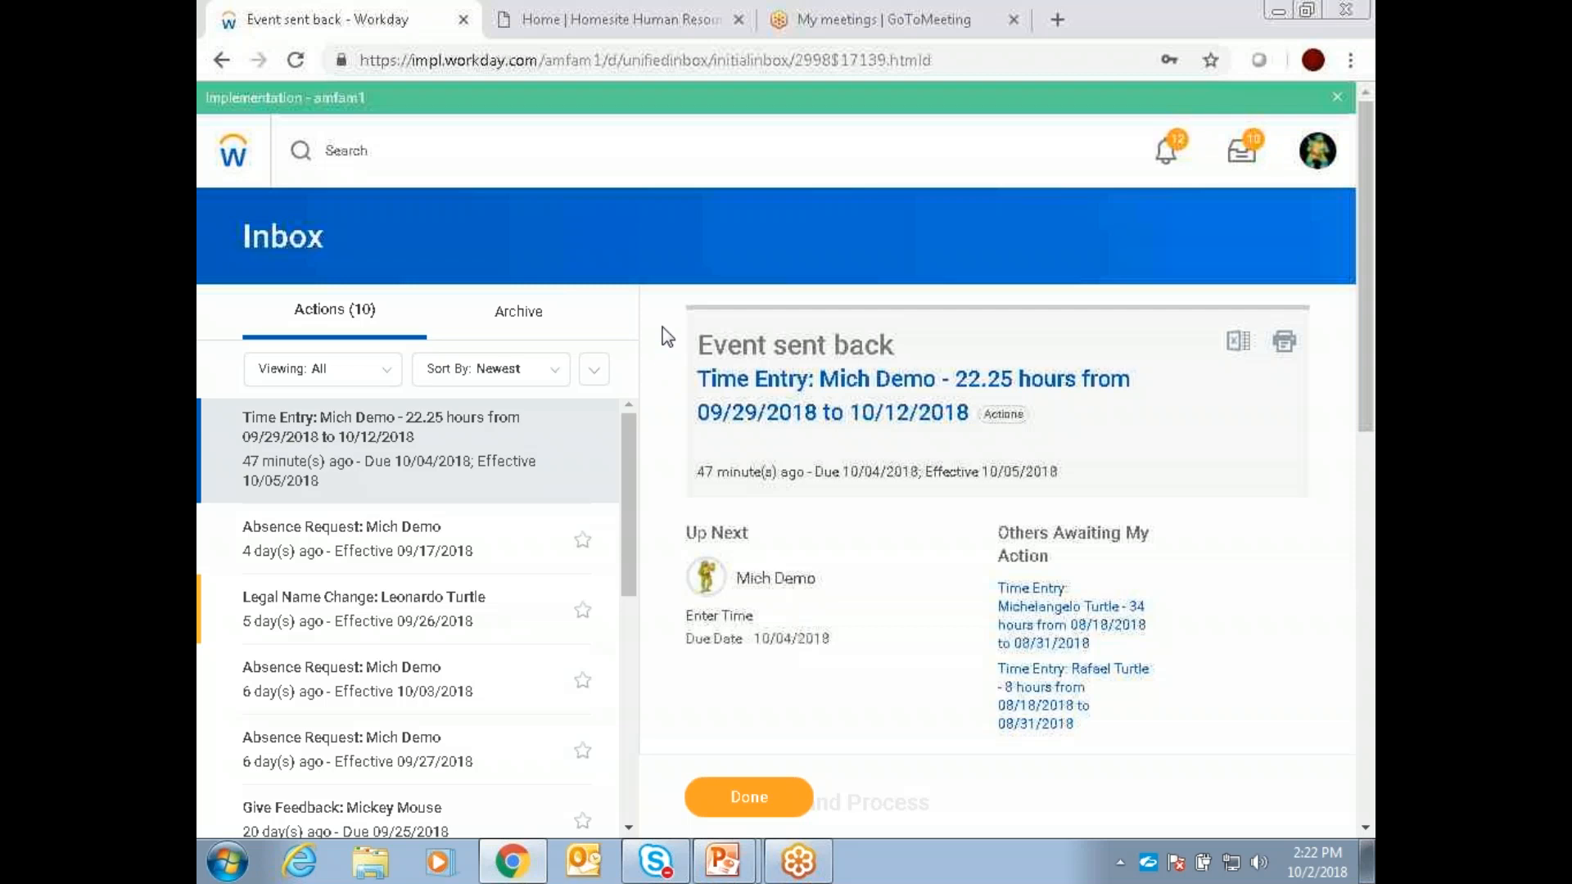
Step: Check the inbox's additional list options, and open the Archive to examine its sorting and additional options
{"action": "left_click", "coordinate": [595, 370]}
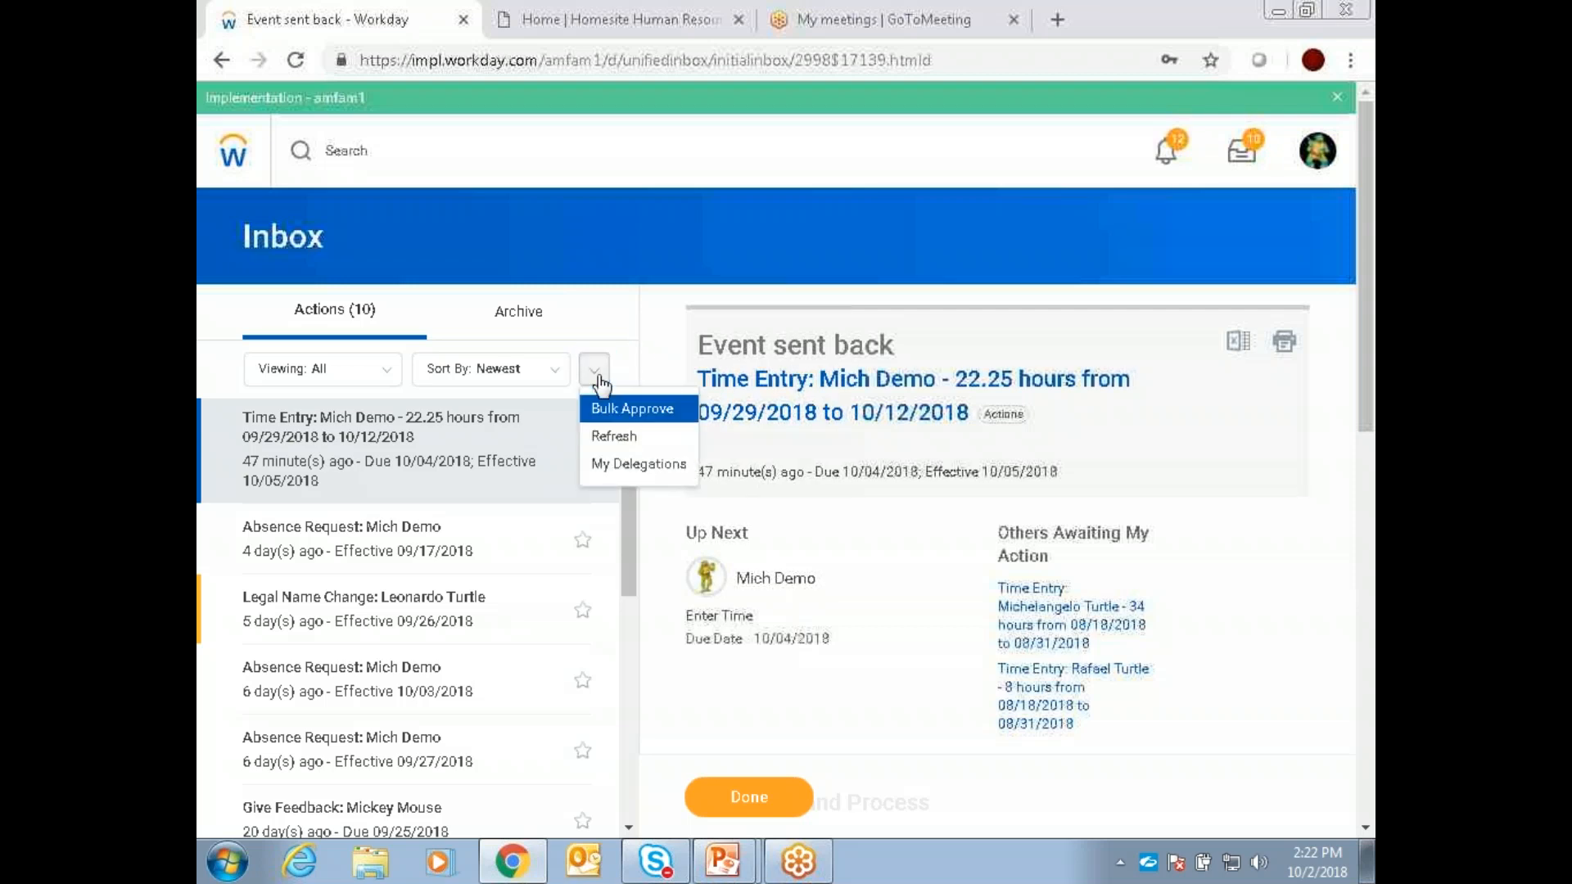
{"action": "left_click", "coordinate": [598, 379]}
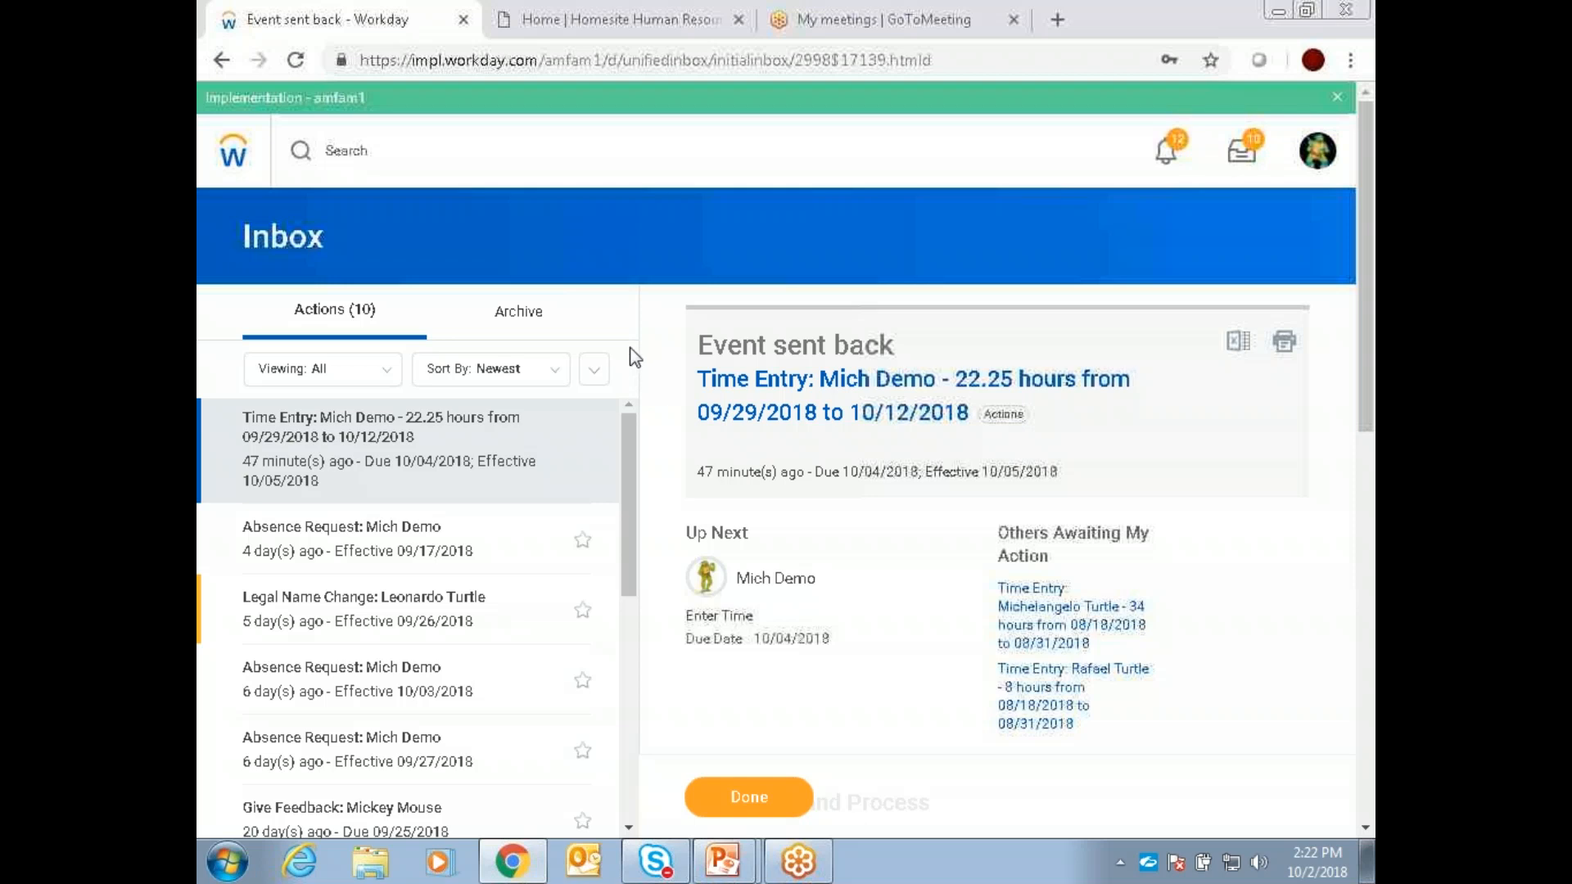
{"action": "left_click", "coordinate": [547, 331]}
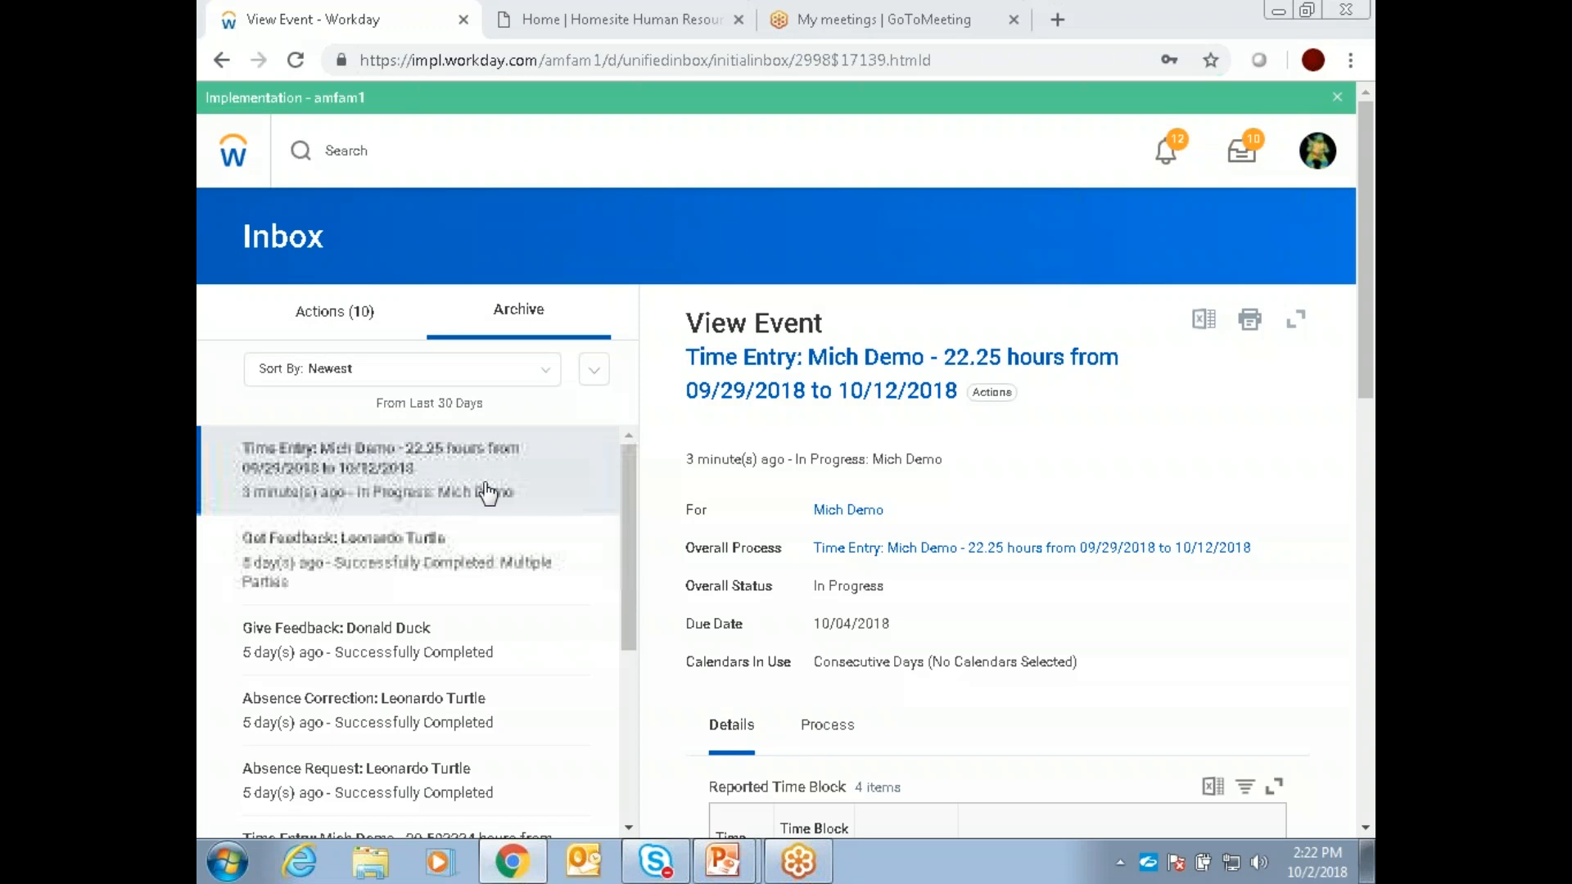
{"action": "left_click", "coordinate": [546, 376]}
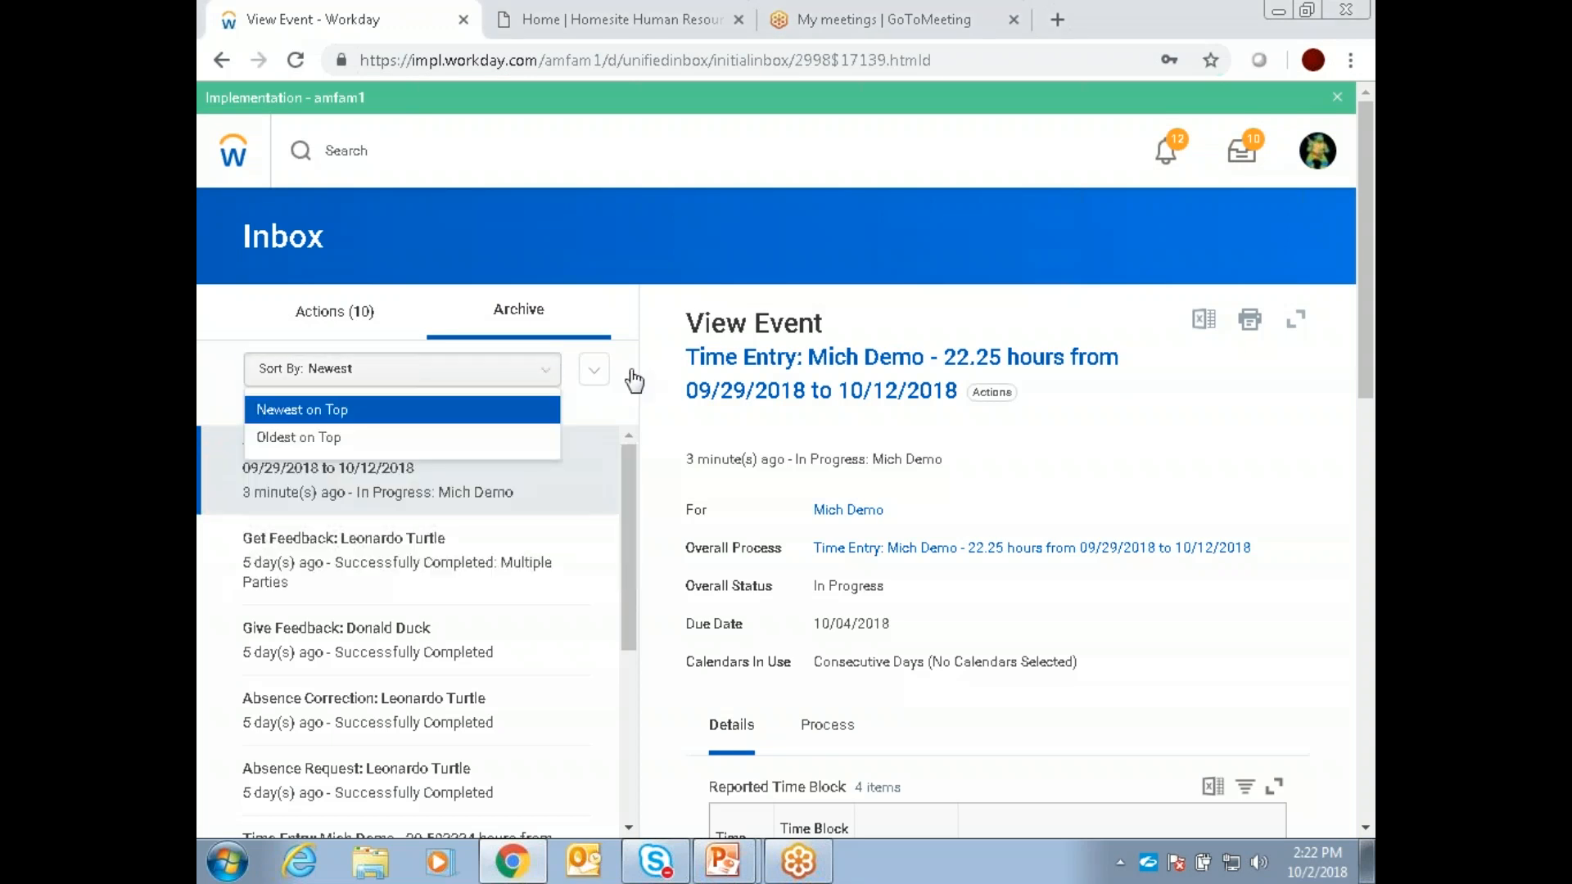
{"action": "left_click", "coordinate": [595, 372]}
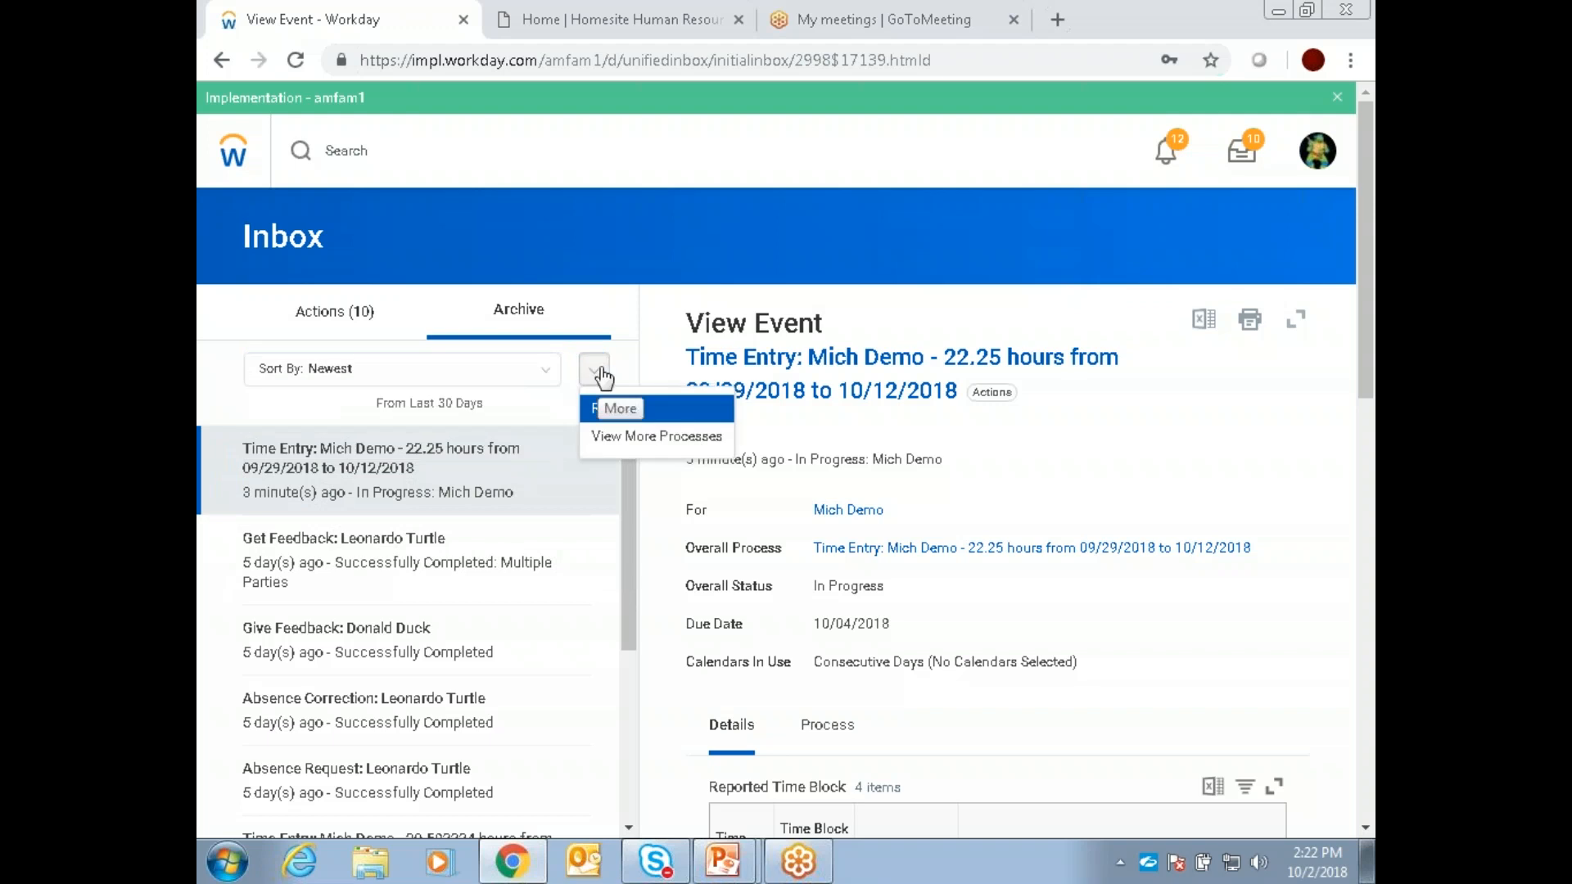
{"action": "left_click", "coordinate": [629, 373]}
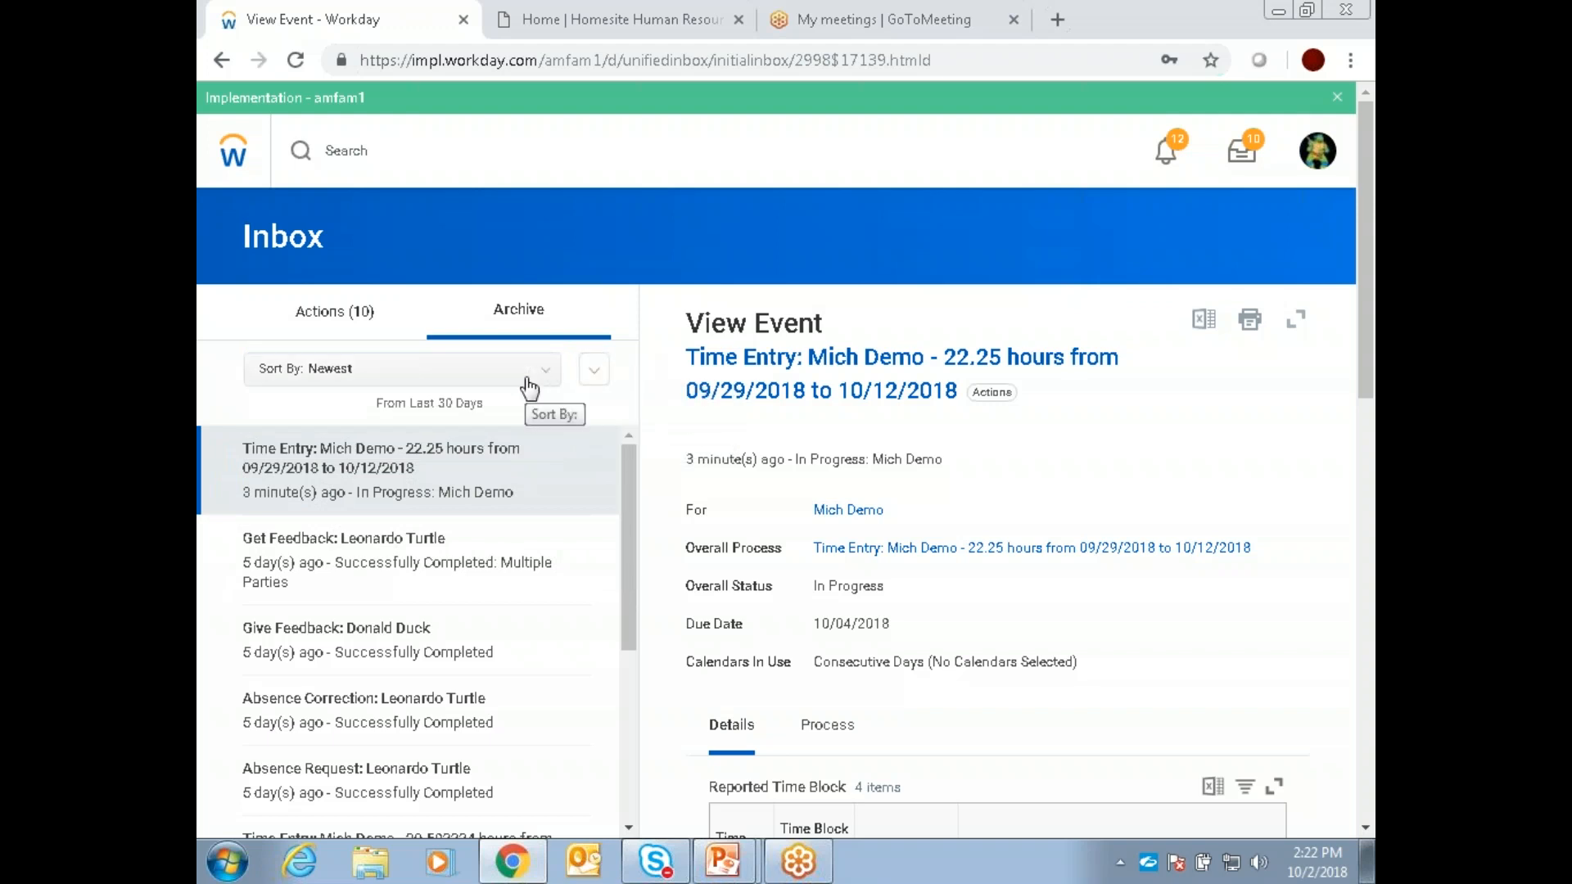
{"action": "left_click", "coordinate": [598, 374]}
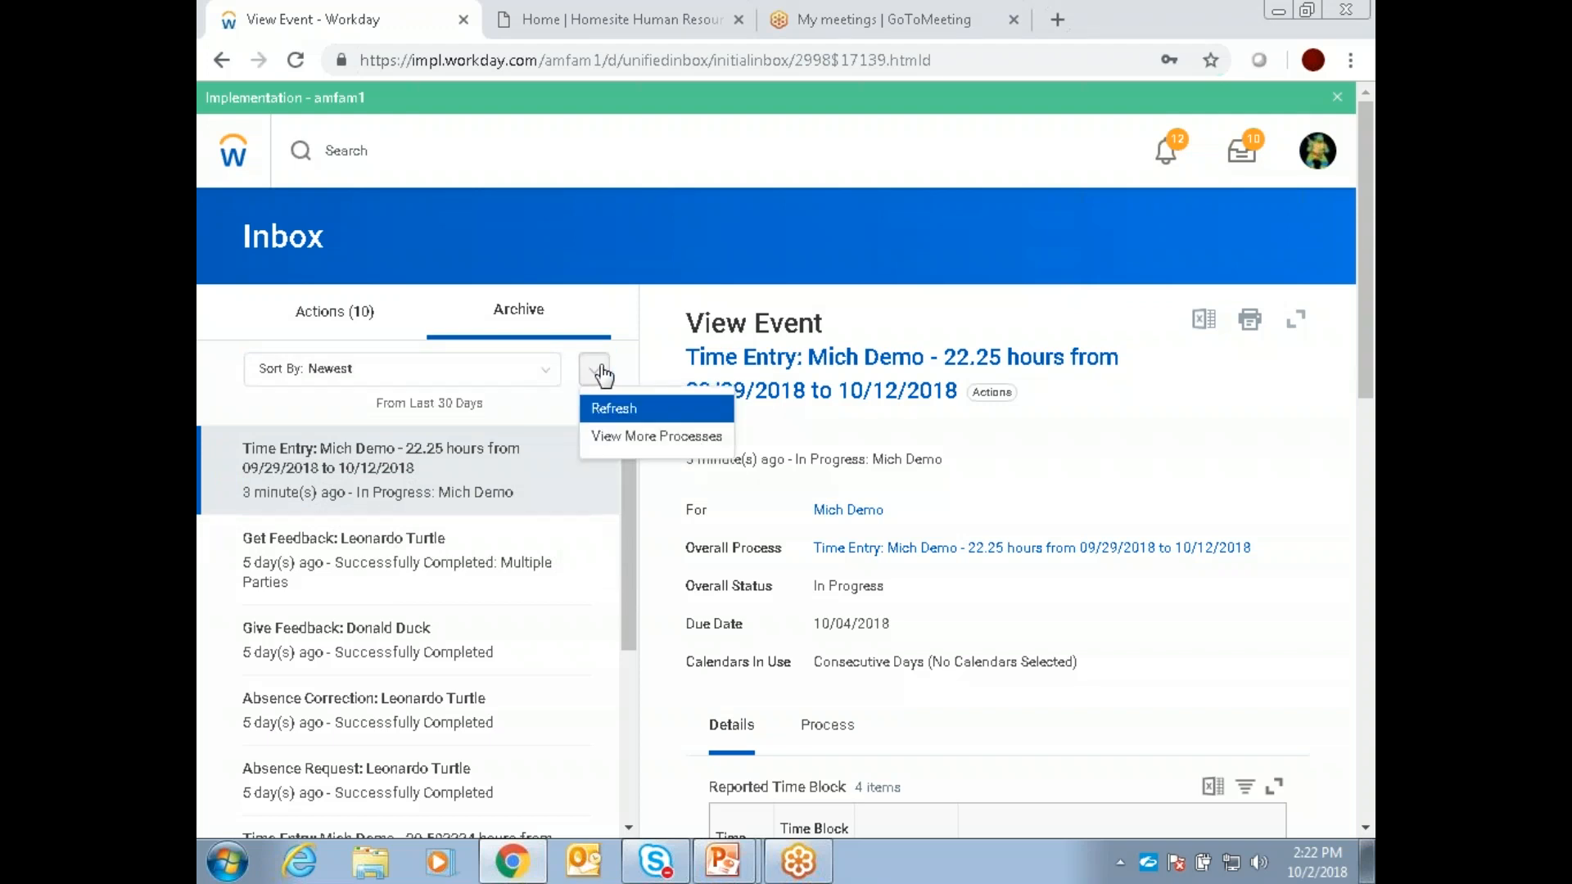
{"action": "left_click", "coordinate": [623, 370]}
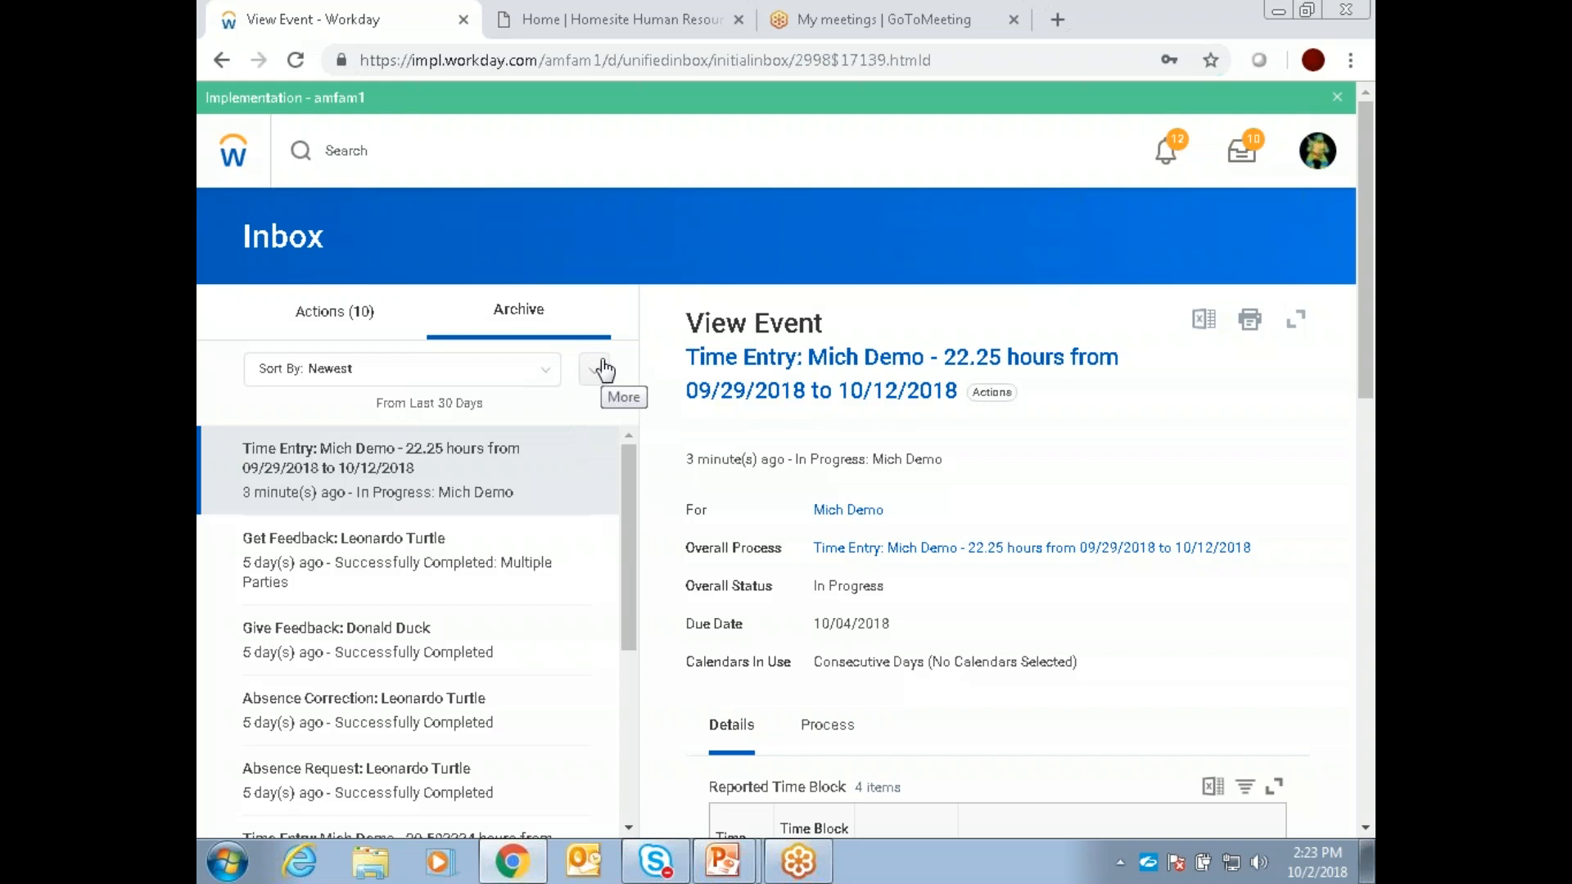
Step: Open the signed-in manager's own profile and expand its full list of sections to look through them
{"action": "left_click", "coordinate": [1328, 160]}
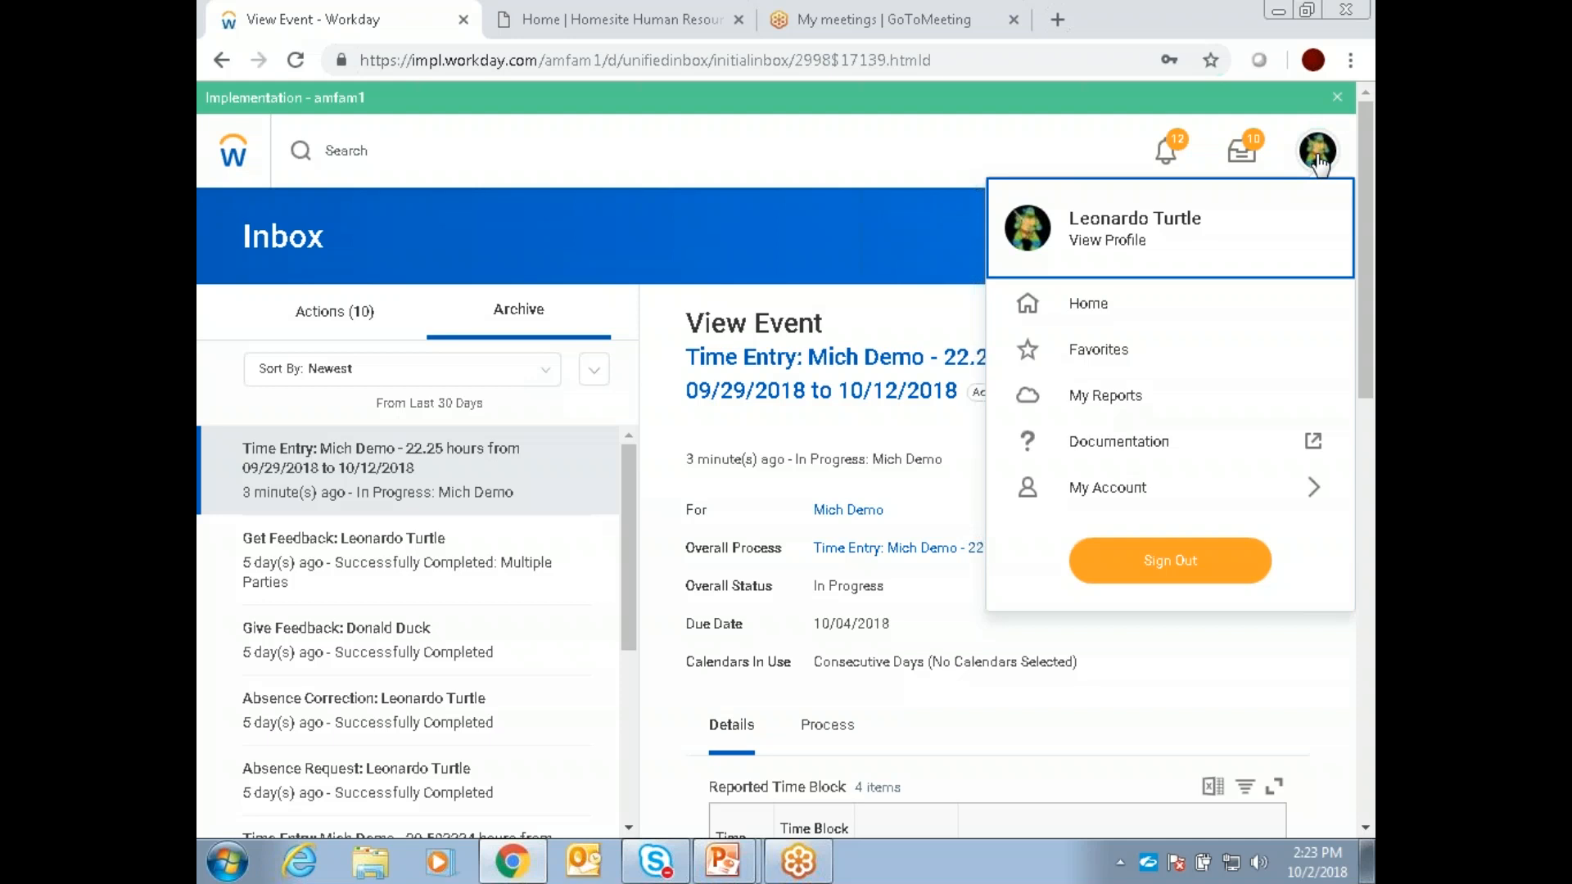
{"action": "left_click", "coordinate": [1181, 240]}
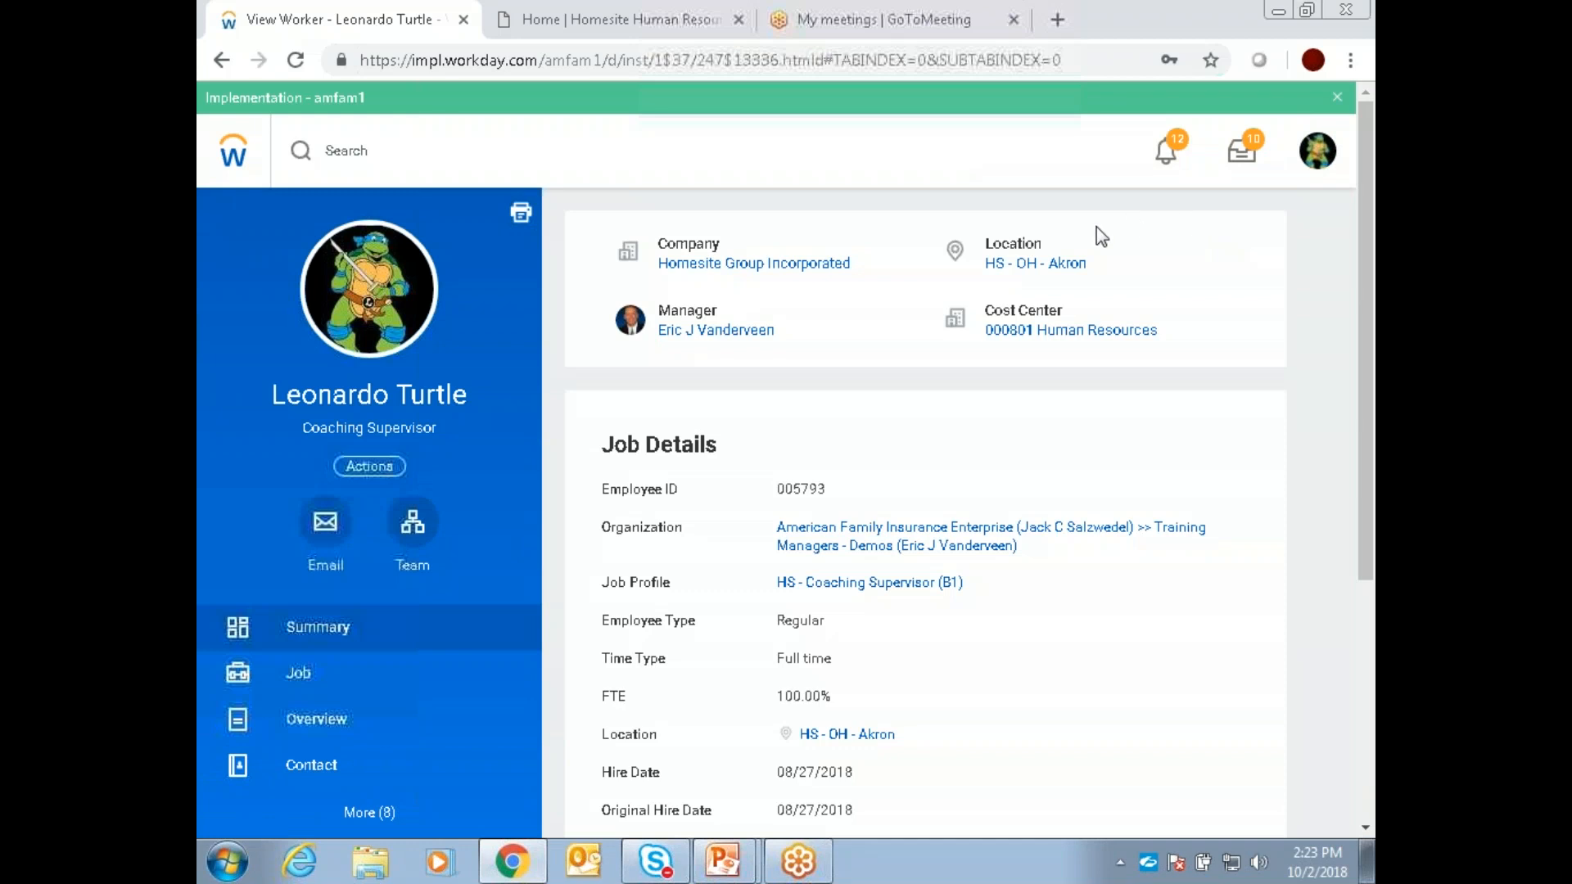
{"action": "left_click", "coordinate": [366, 813]}
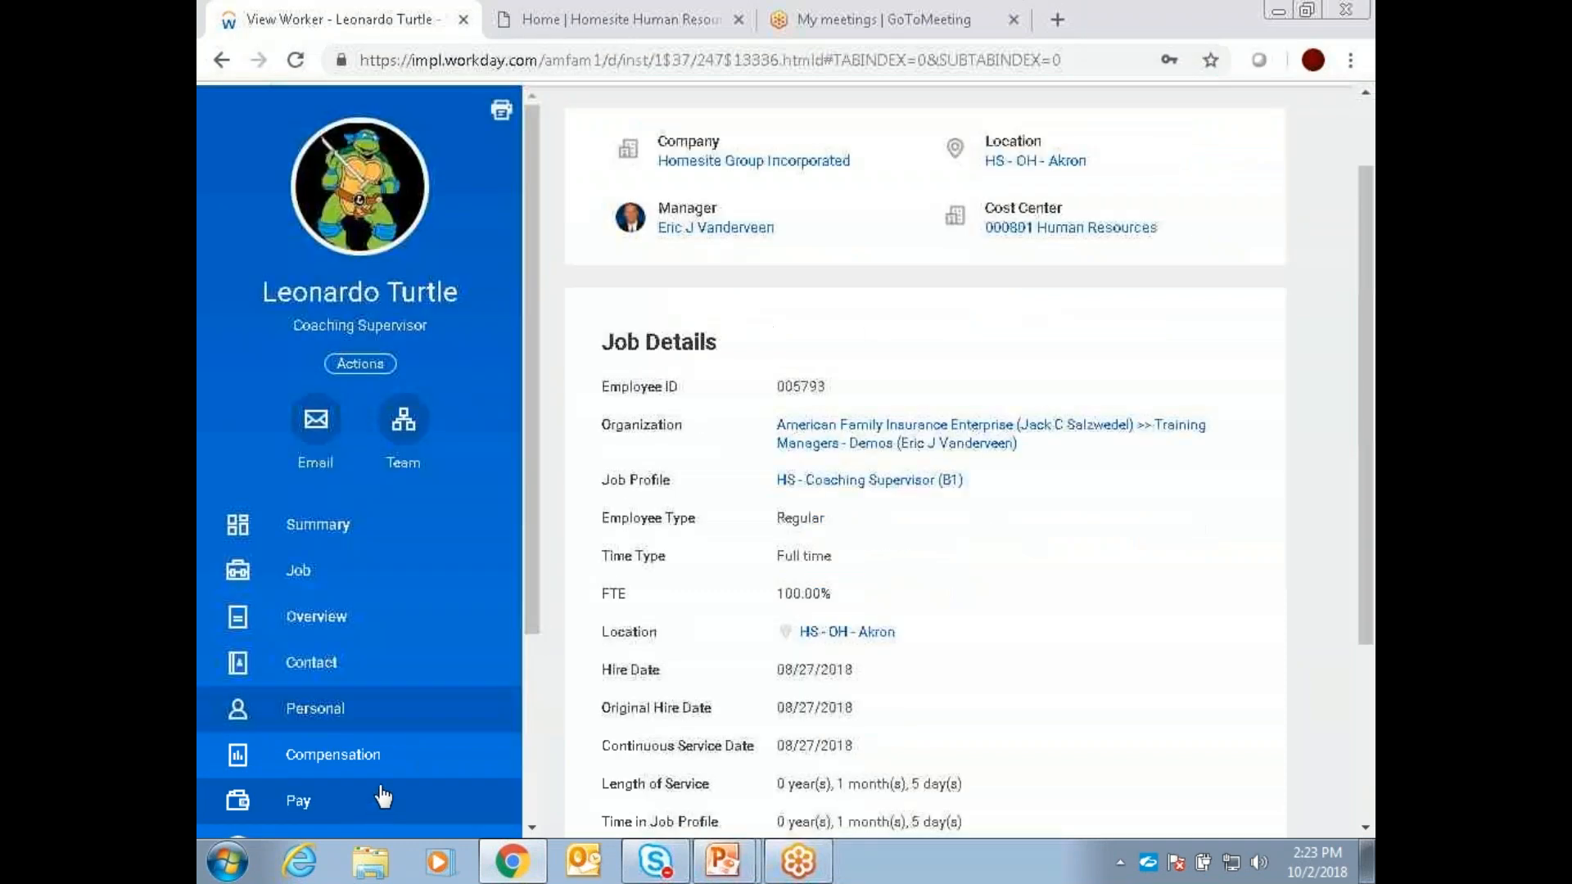
{"action": "scroll", "coordinate": [438, 655], "scroll_direction": "down", "scroll_amount": 3}
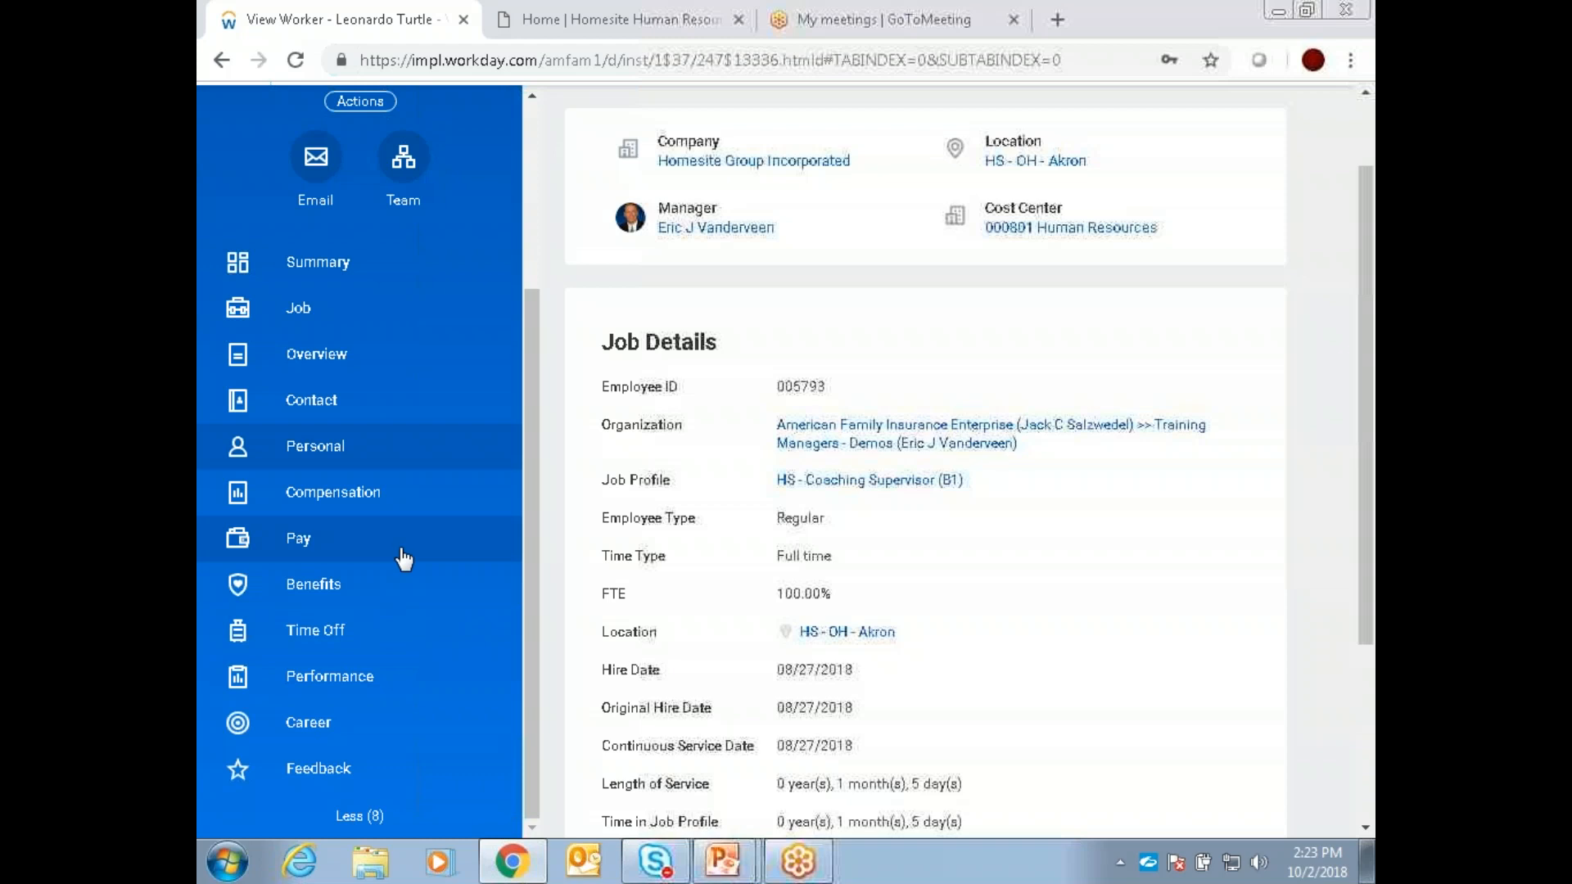
{"action": "scroll", "coordinate": [404, 543], "scroll_direction": "up", "scroll_amount": 3}
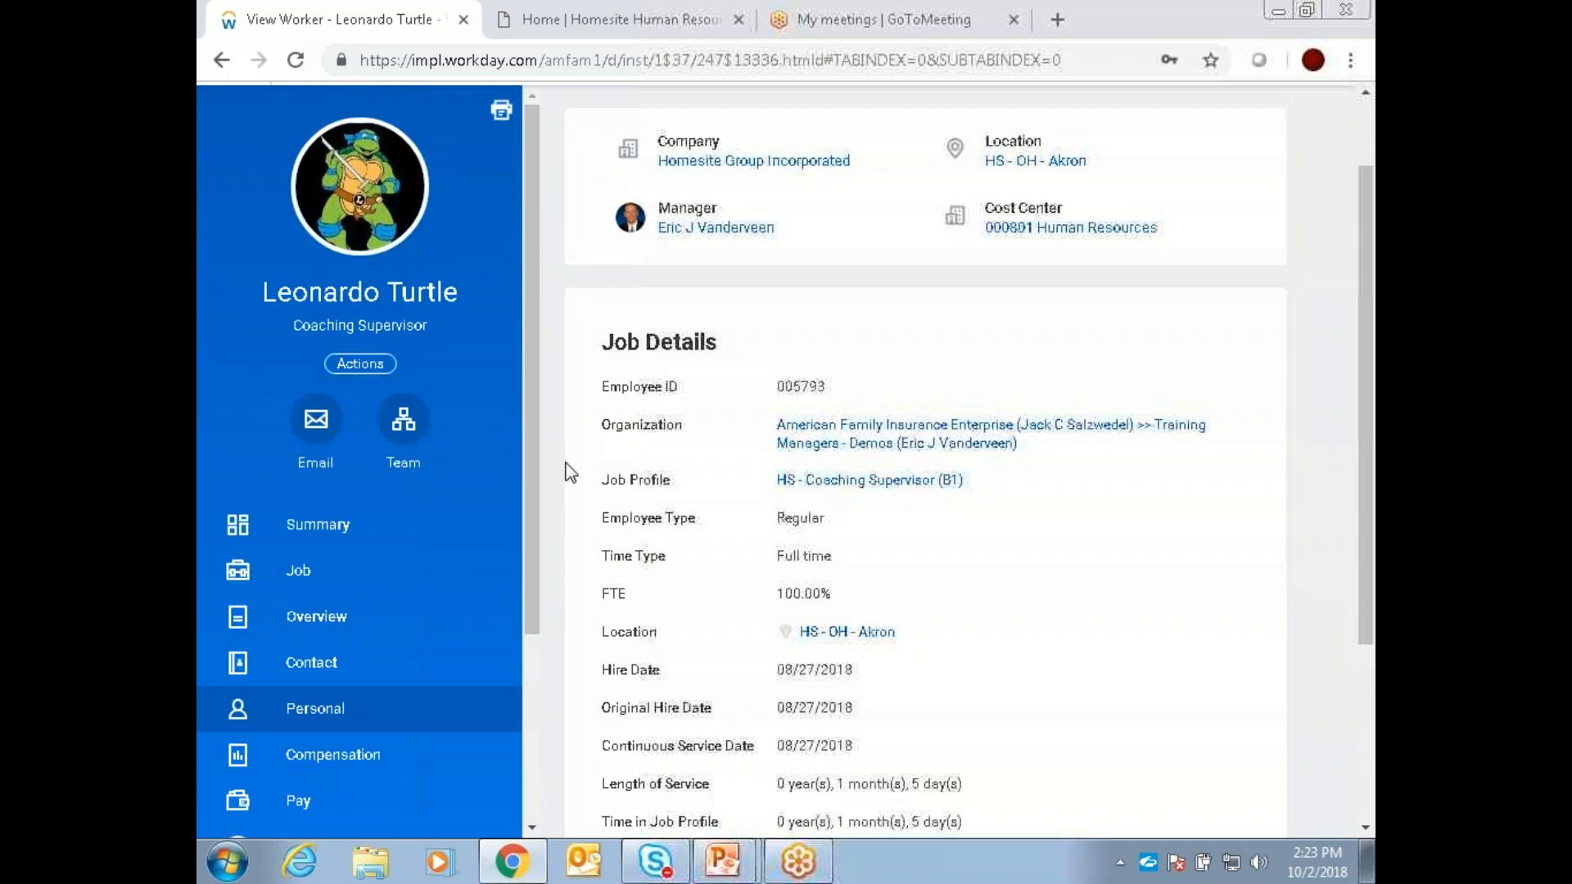
{"action": "scroll", "coordinate": [573, 470], "scroll_direction": "up", "scroll_amount": 2}
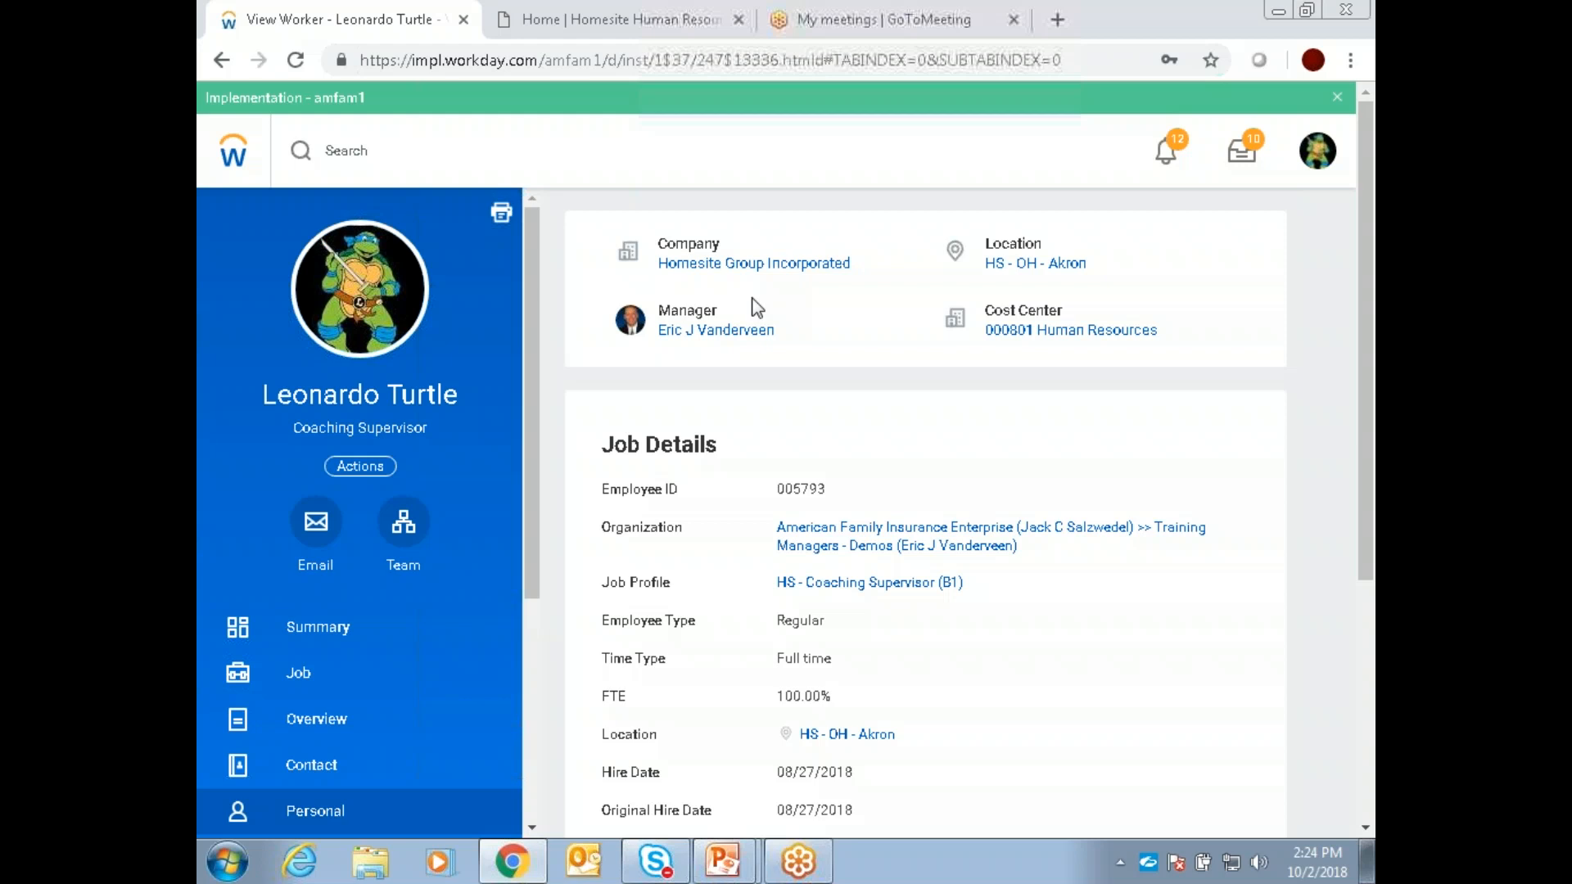
{"action": "mouse_move", "coordinate": [751, 330]}
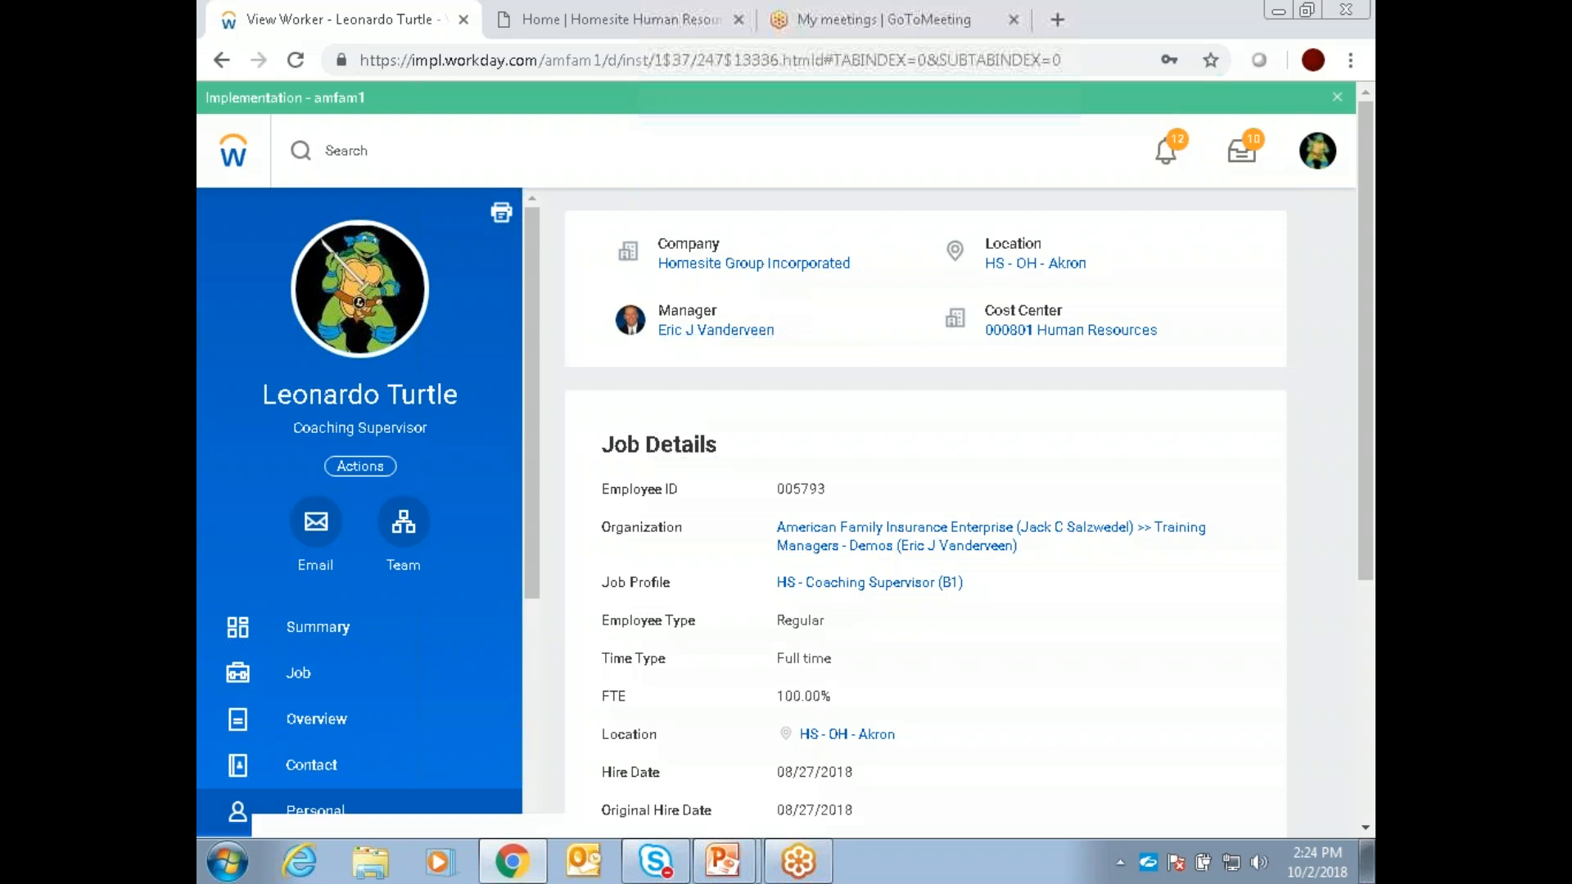
Step: Open the manager's team org chart and move up the reporting line level by level to the CEO
{"action": "left_click", "coordinate": [398, 528]}
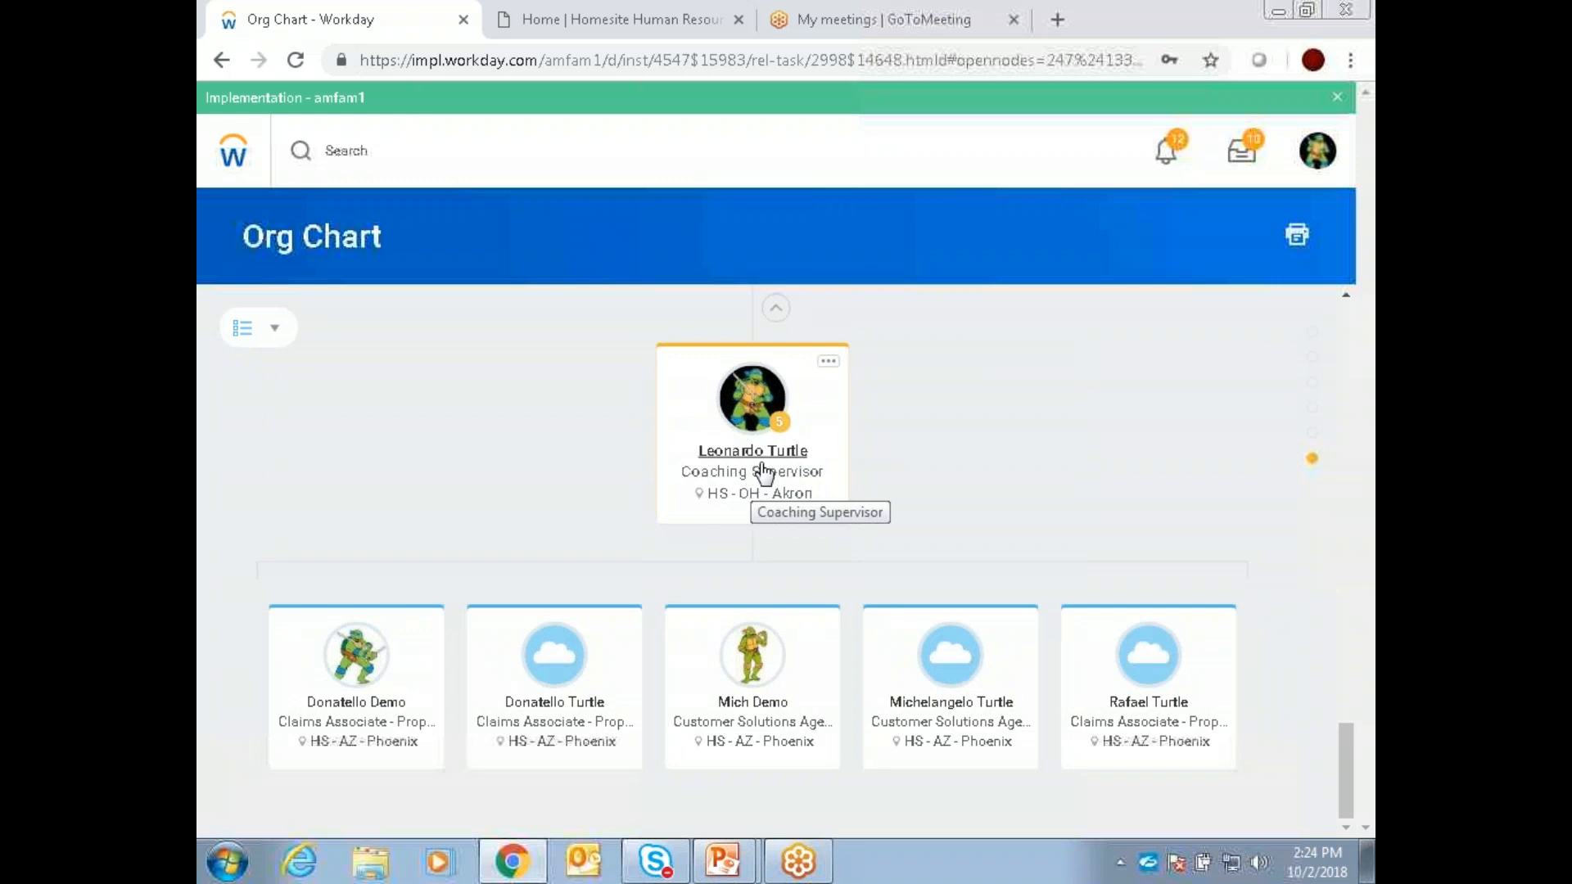
{"action": "left_click", "coordinate": [777, 308]}
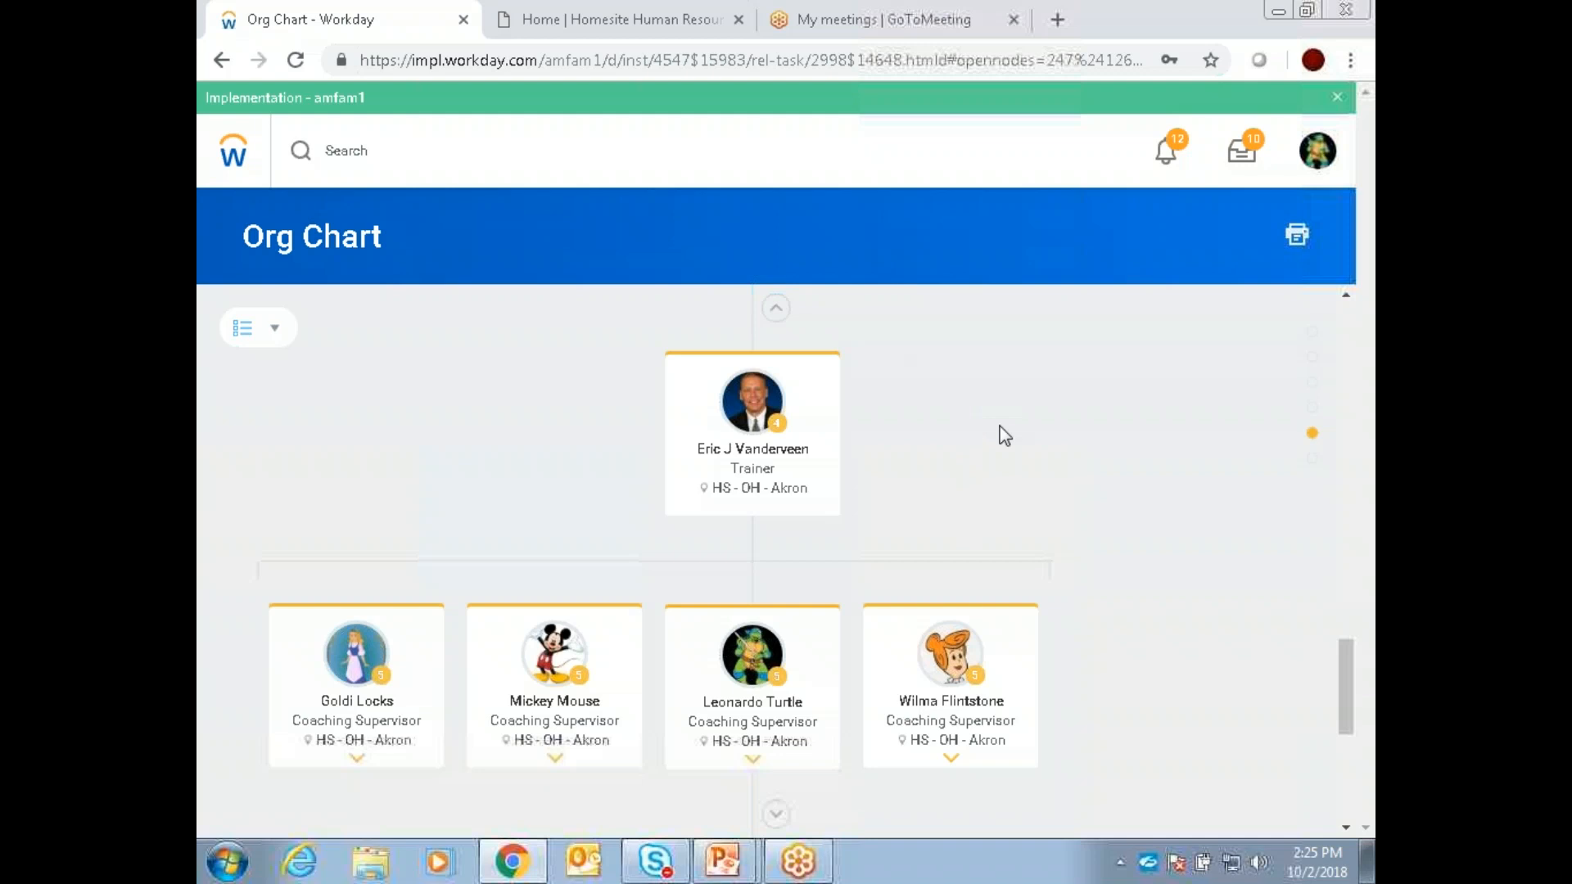
{"action": "left_click", "coordinate": [776, 308]}
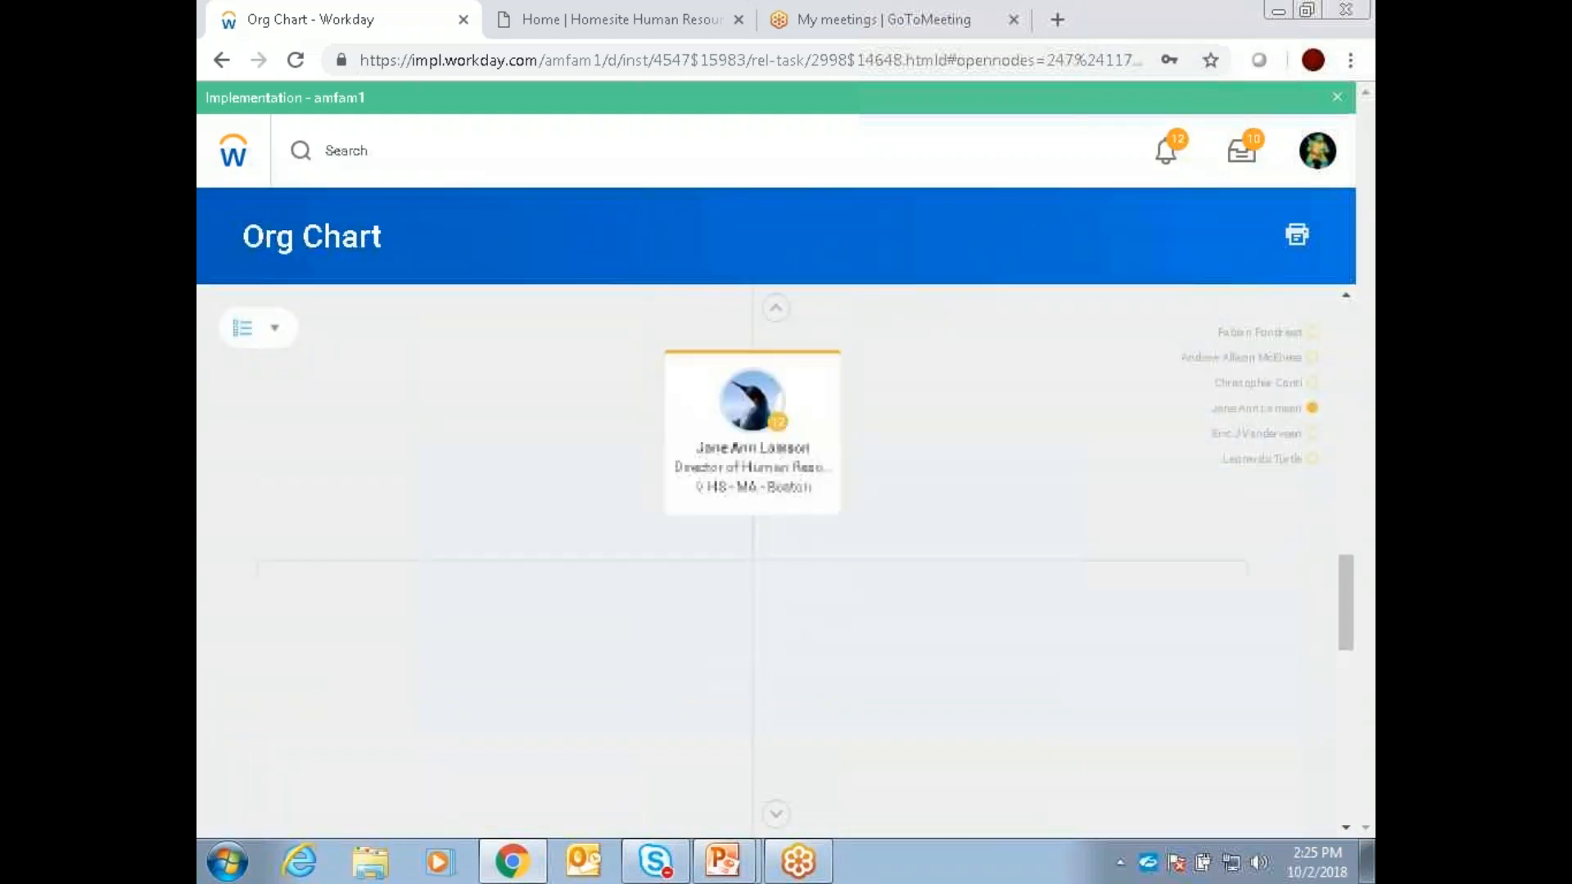
{"action": "left_click", "coordinate": [776, 307]}
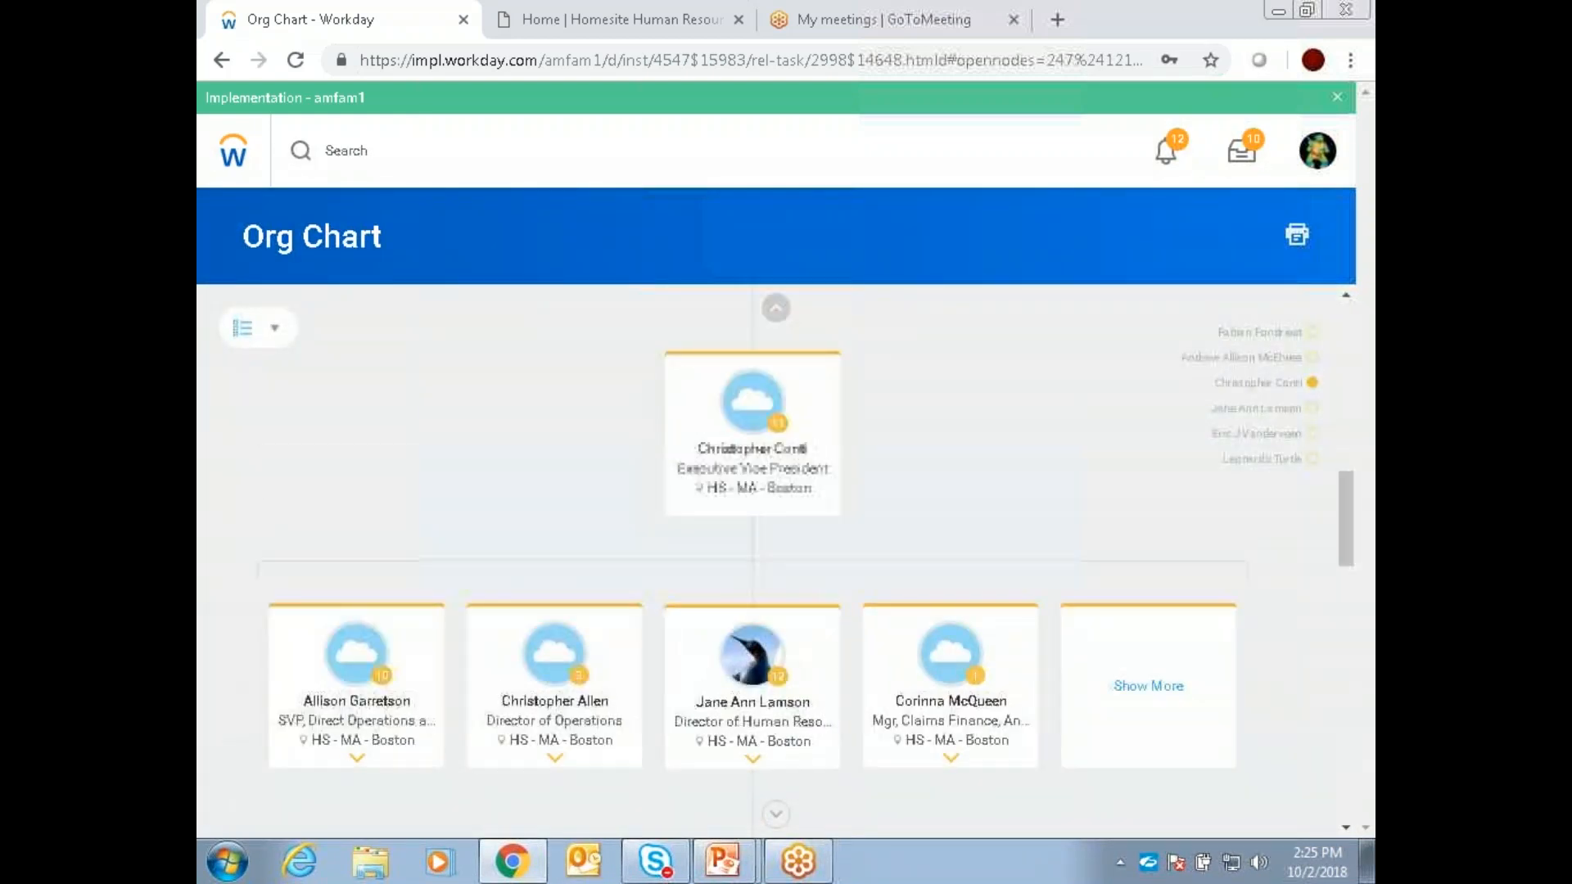
{"action": "left_click", "coordinate": [776, 307]}
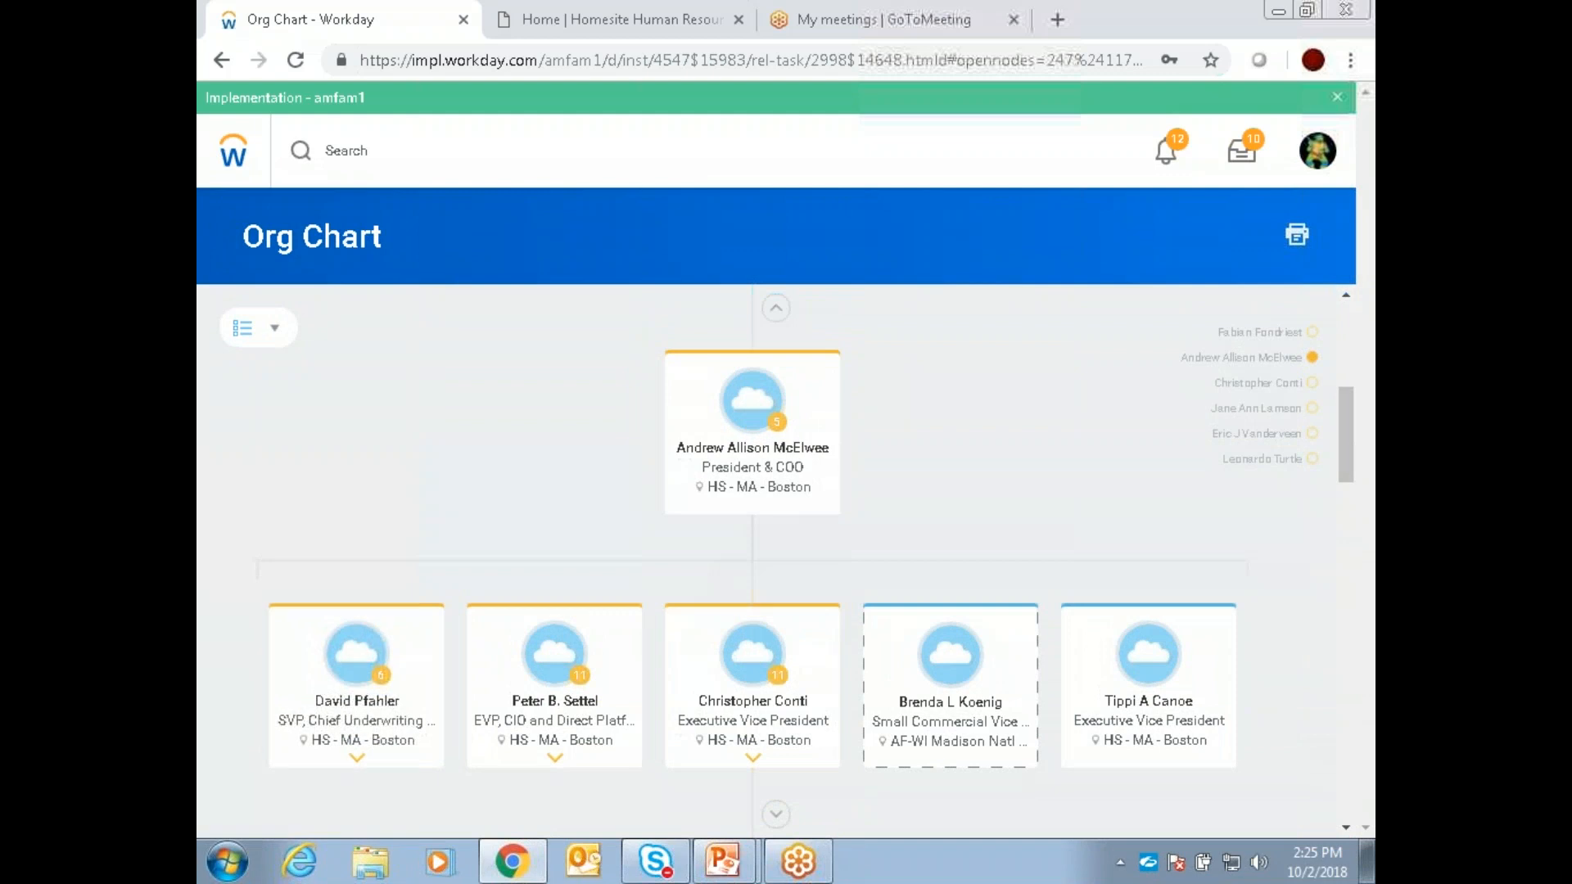
{"action": "left_click", "coordinate": [776, 307]}
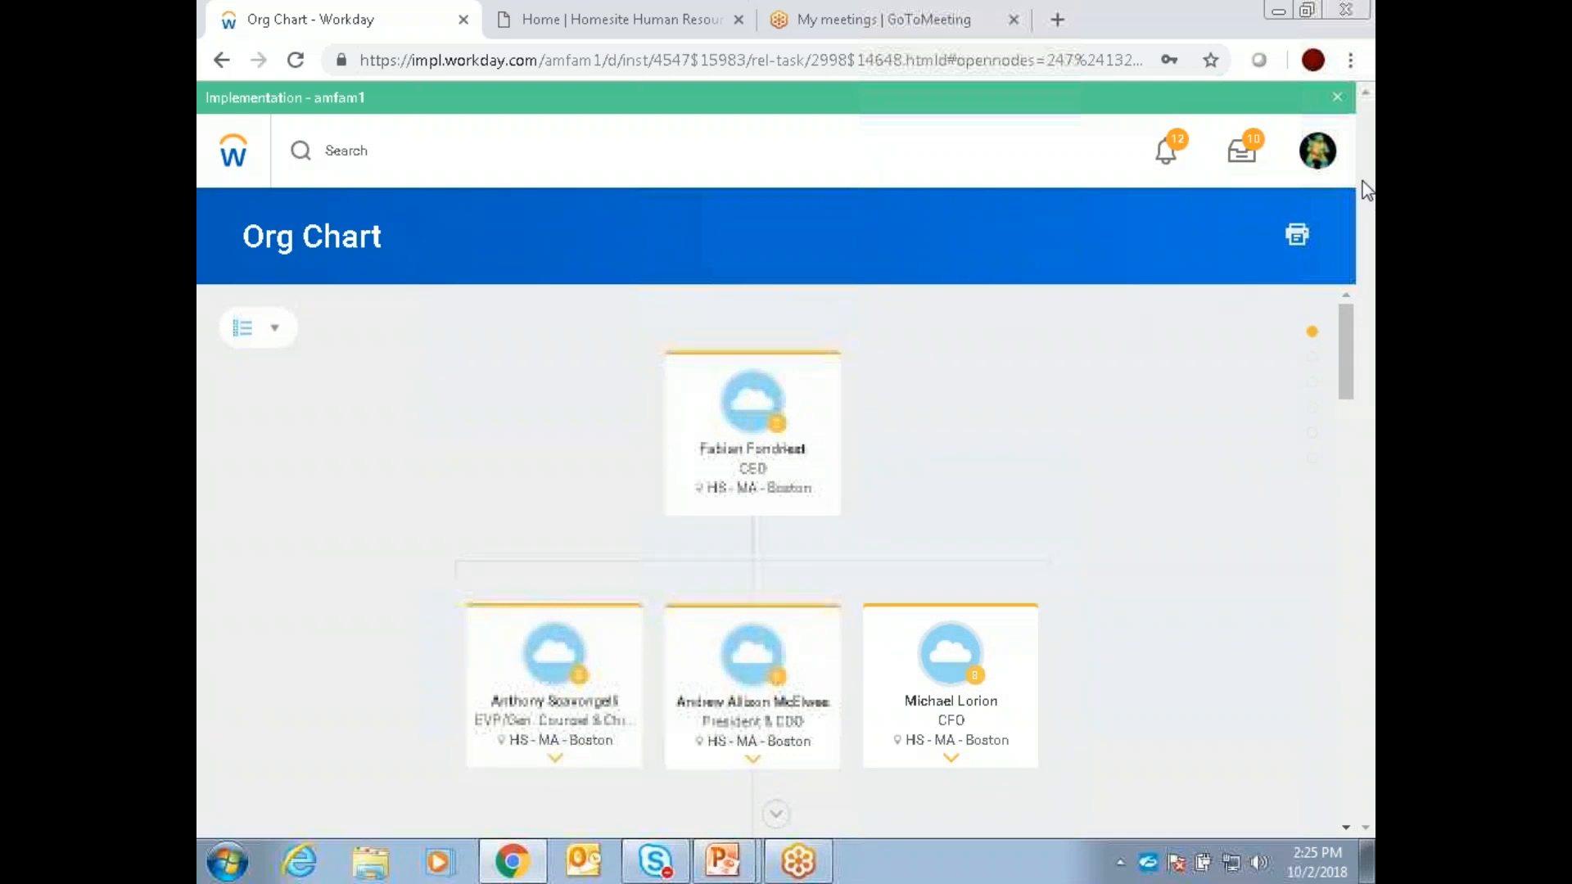
Step: Return to the manager's own profile and examine its available actions, including those under Talent and Personal Data
{"action": "left_click", "coordinate": [1318, 155]}
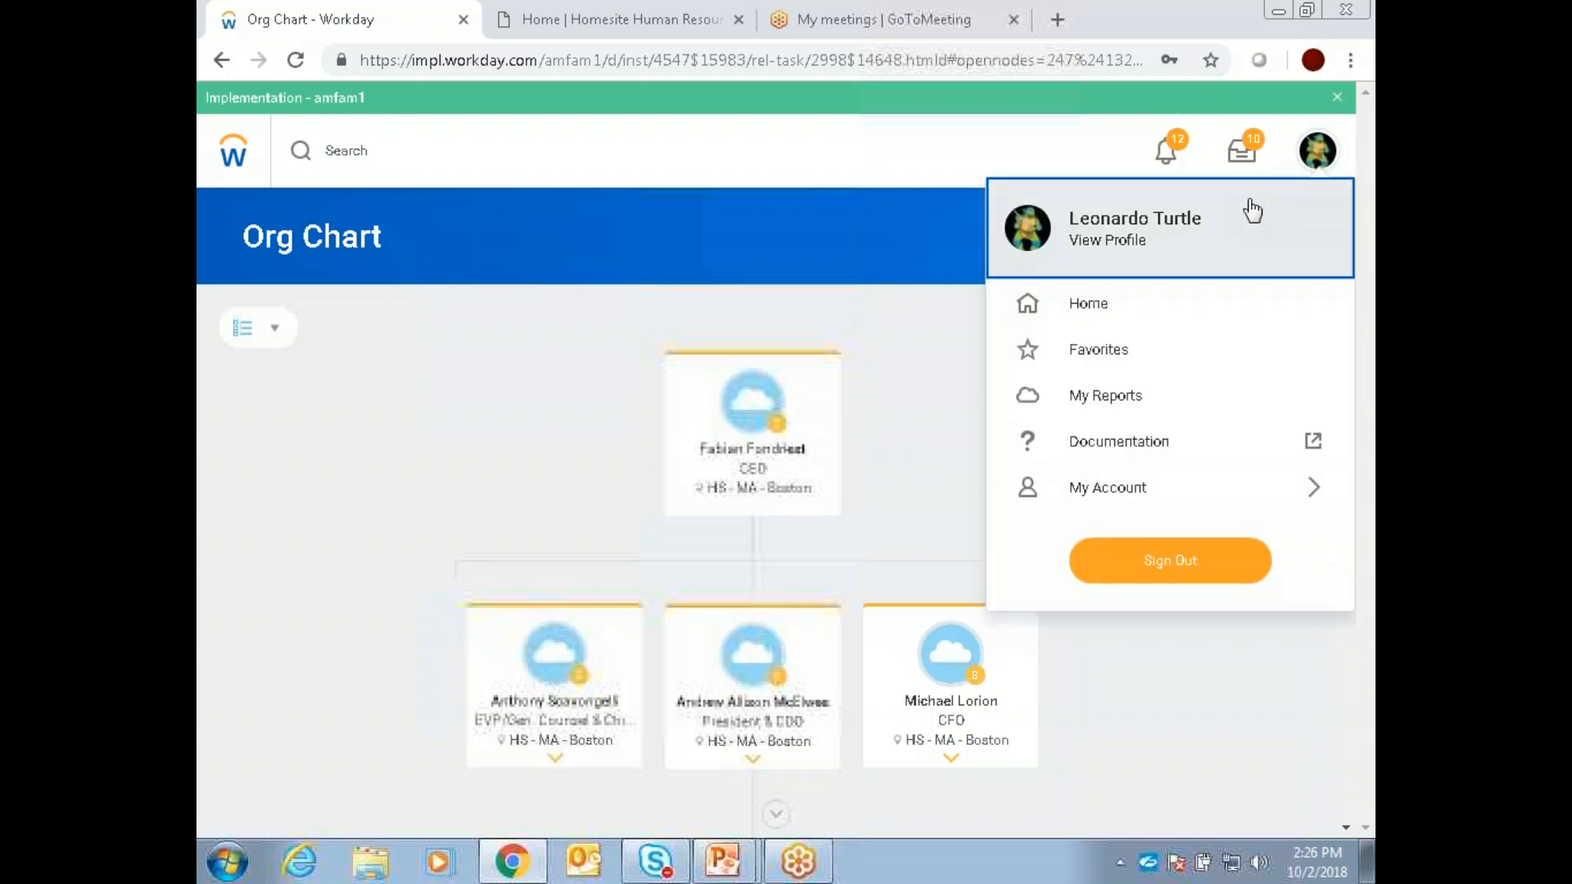
{"action": "left_click", "coordinate": [1130, 239]}
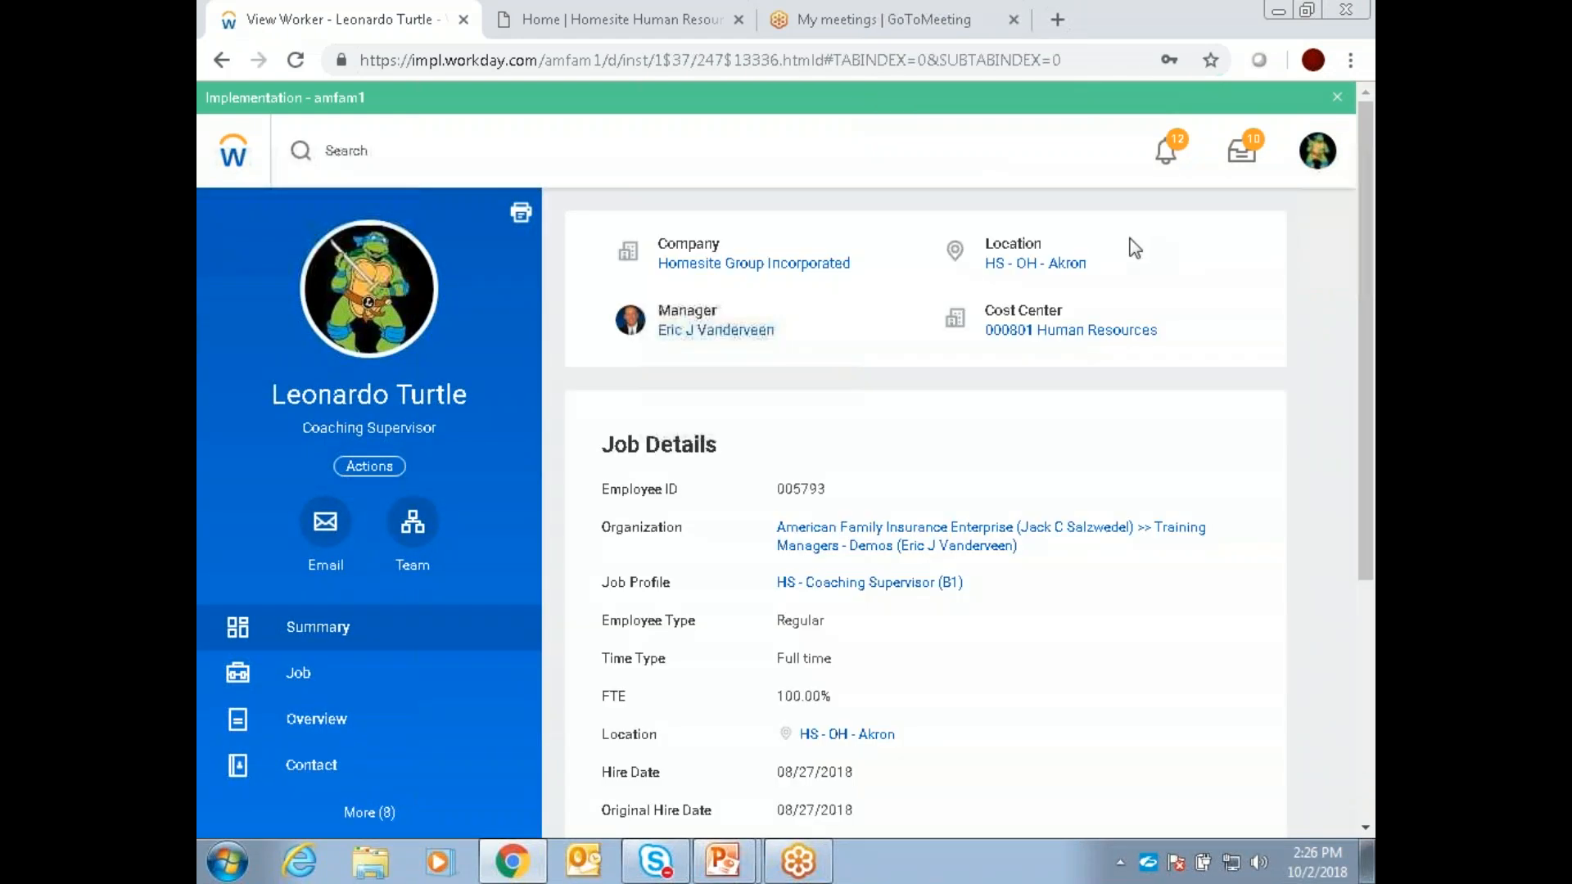
{"action": "left_click", "coordinate": [368, 466]}
{"action": "mouse_move", "coordinate": [365, 458]}
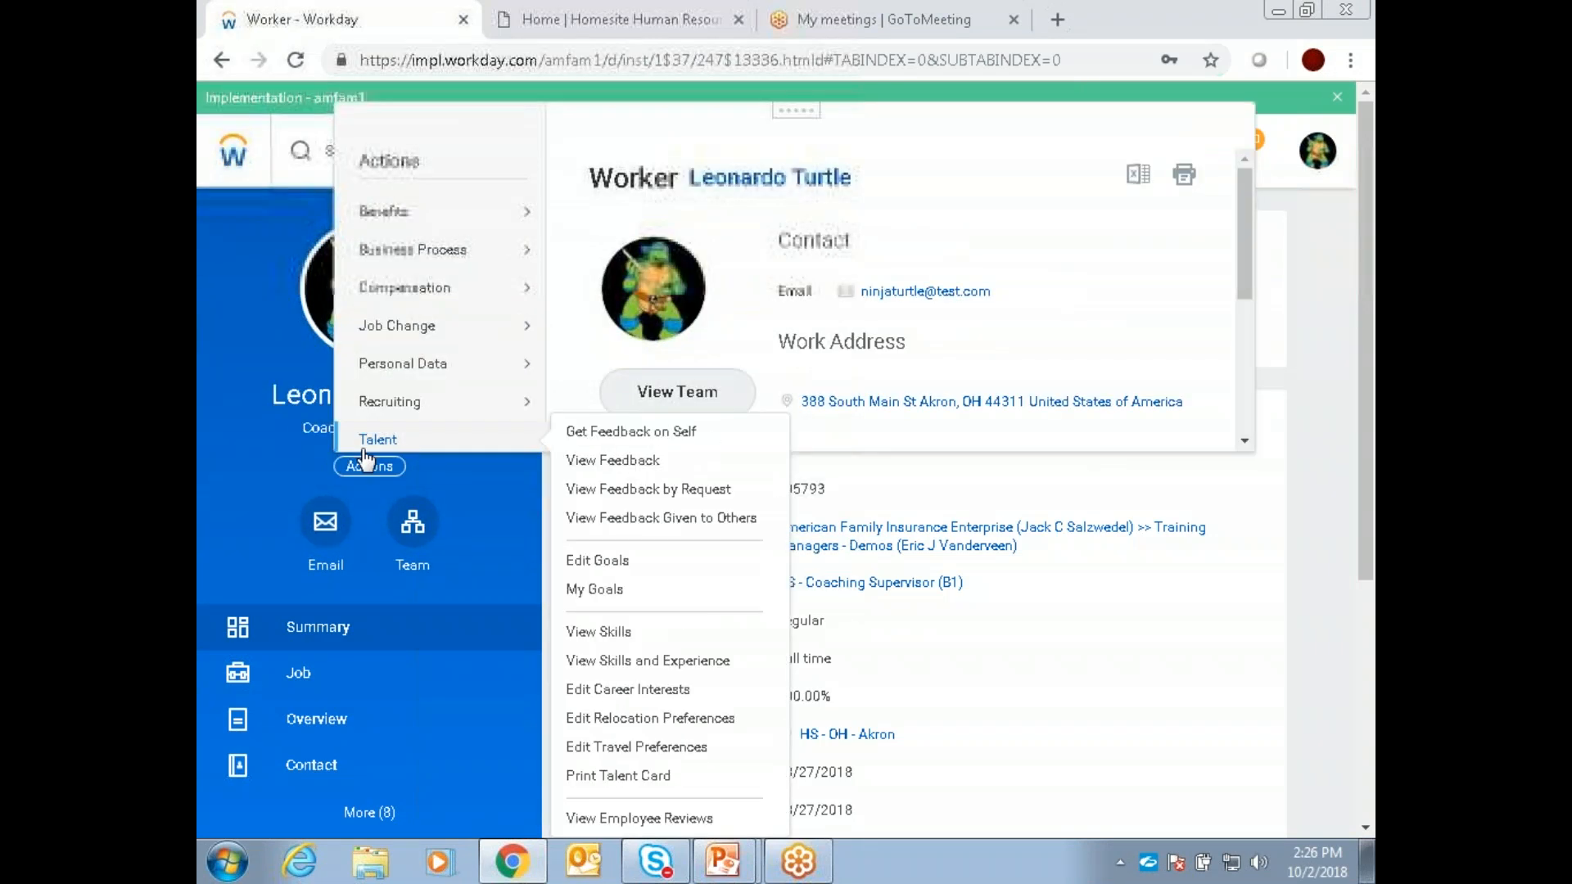
{"action": "mouse_move", "coordinate": [416, 403]}
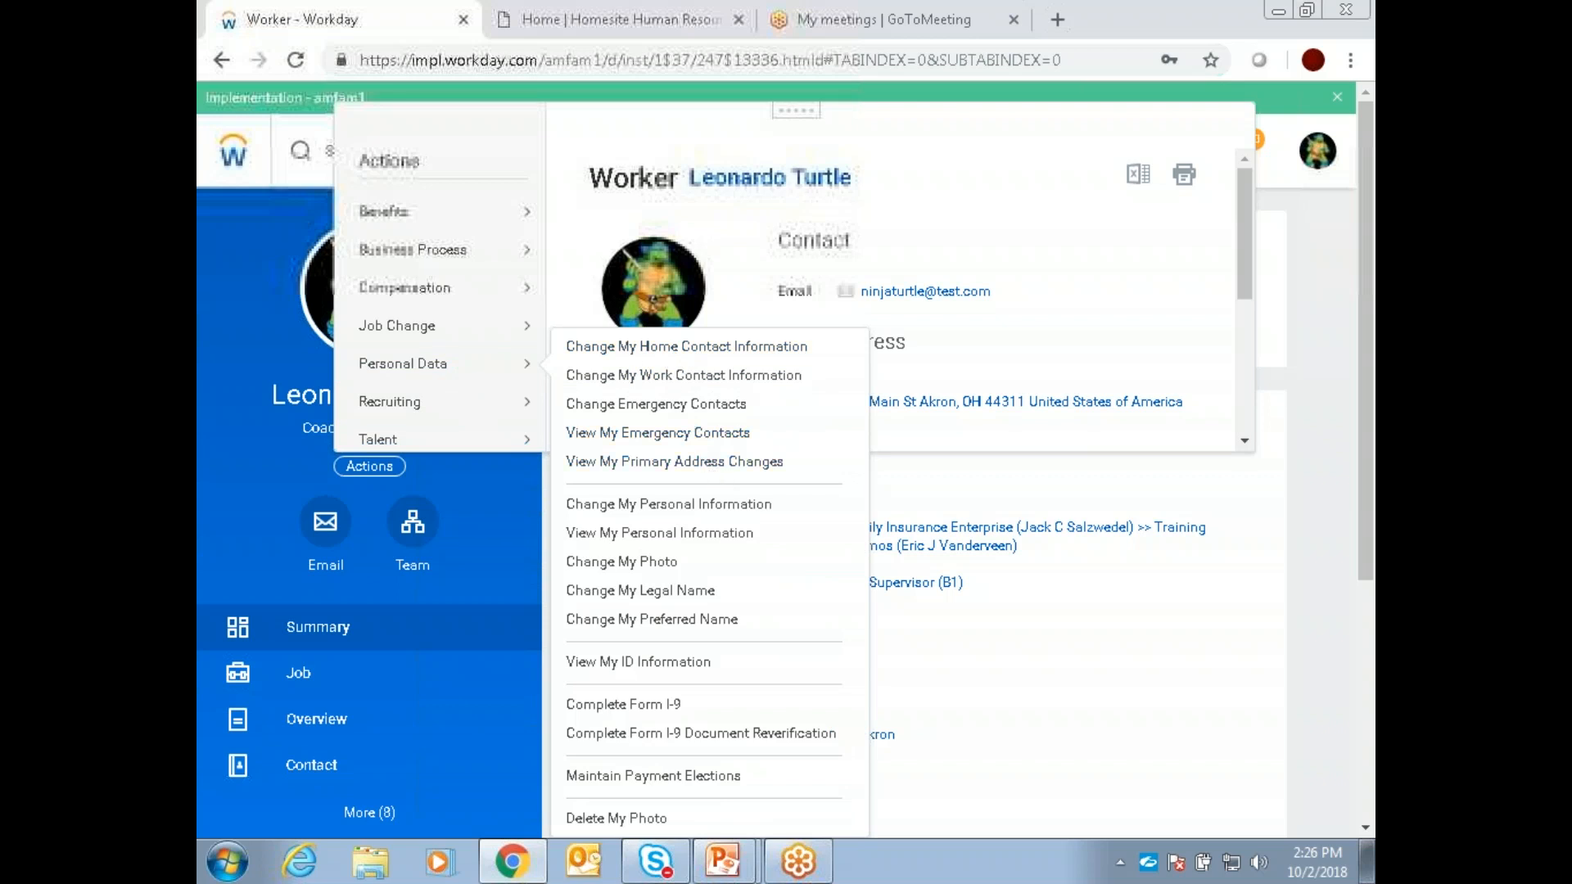
{"action": "left_click", "coordinate": [509, 480]}
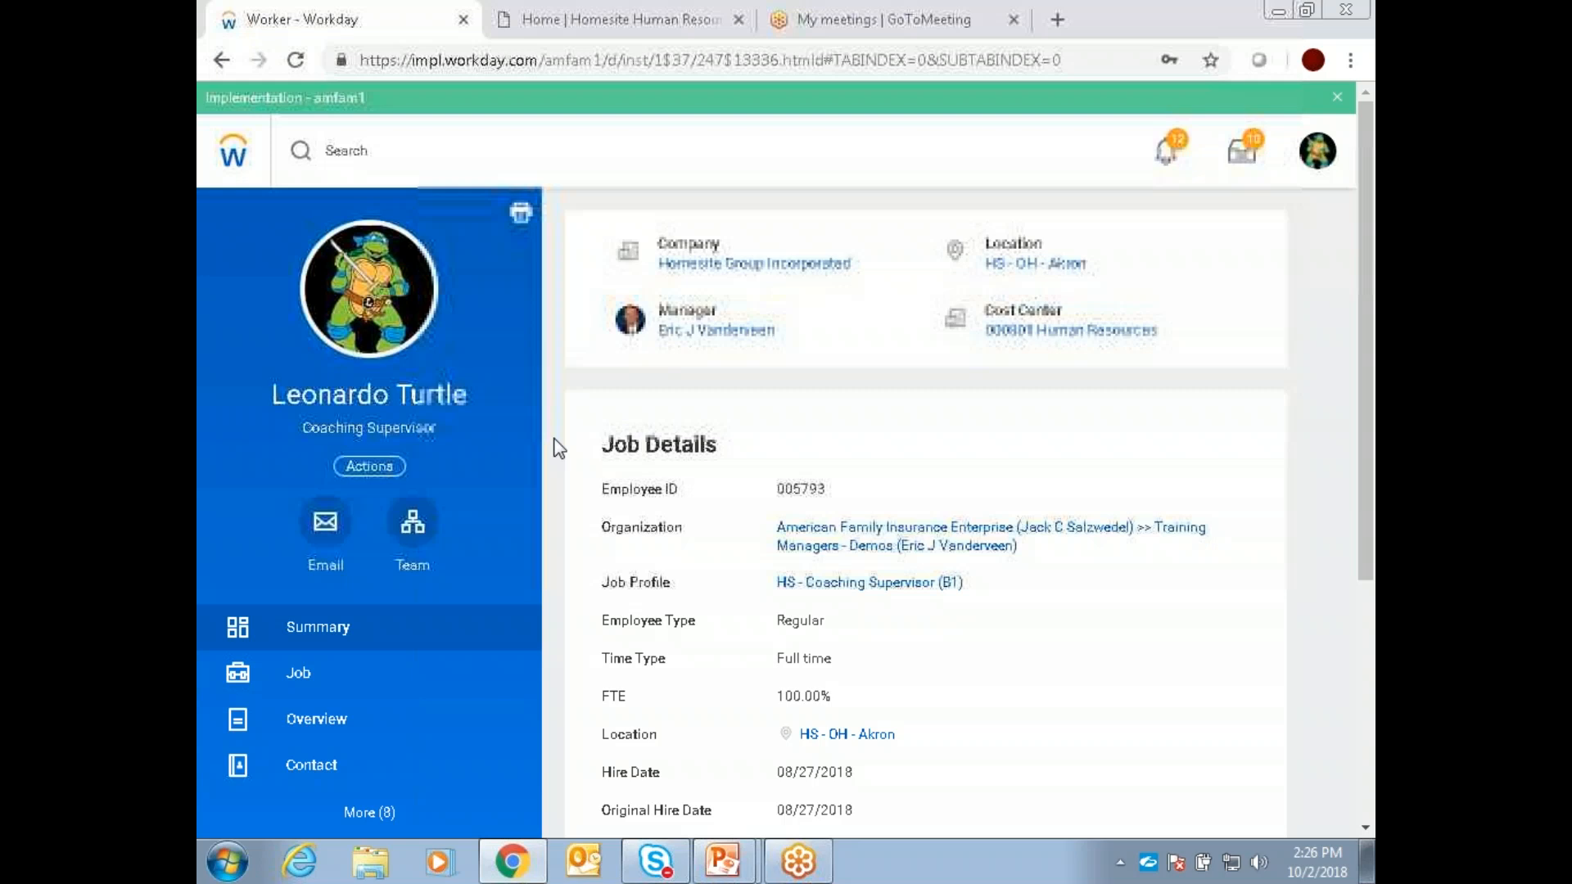
{"action": "scroll", "coordinate": [553, 439], "scroll_direction": "down", "scroll_amount": 3}
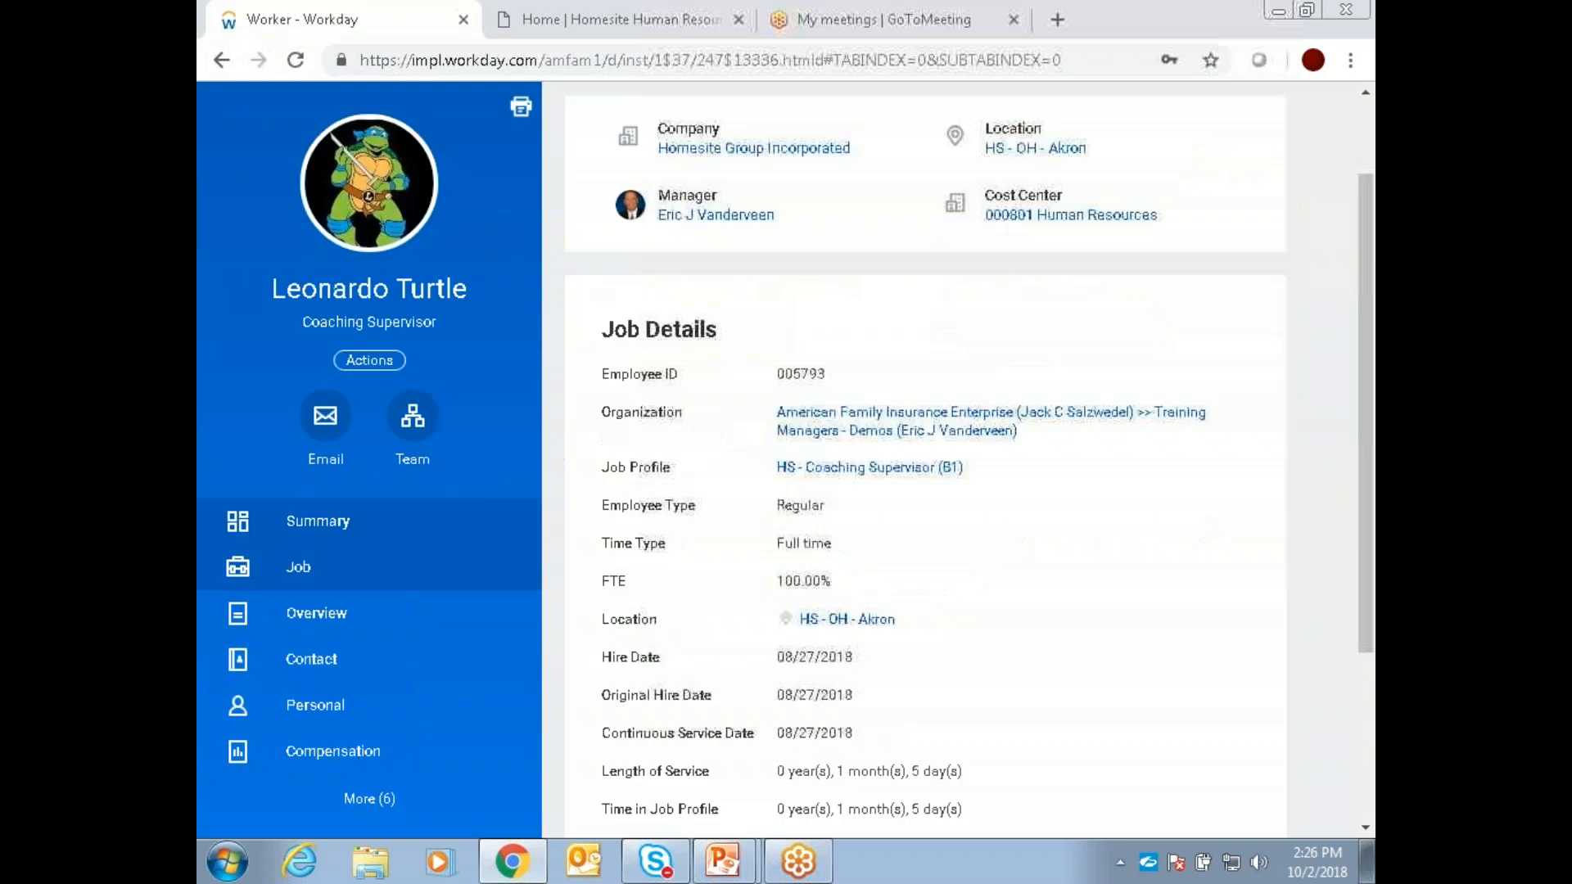
Step: Expand the manager's profile sections, open Career, and examine its full list of categories
{"action": "left_click", "coordinate": [369, 802]}
{"action": "scroll", "coordinate": [434, 559], "scroll_direction": "down", "scroll_amount": 3}
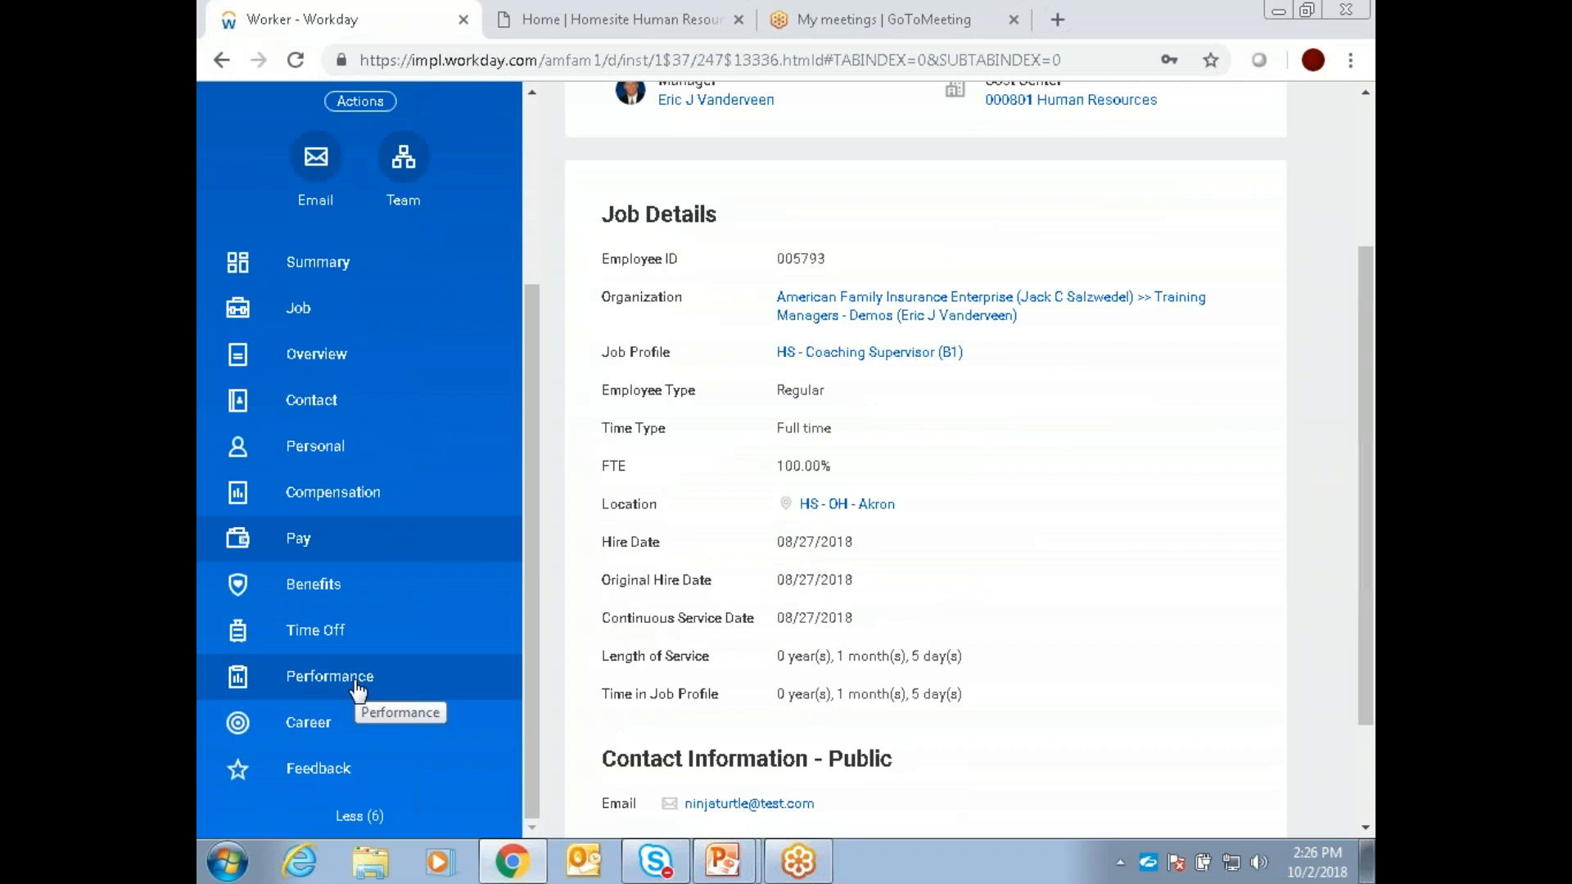
{"action": "left_click", "coordinate": [328, 724]}
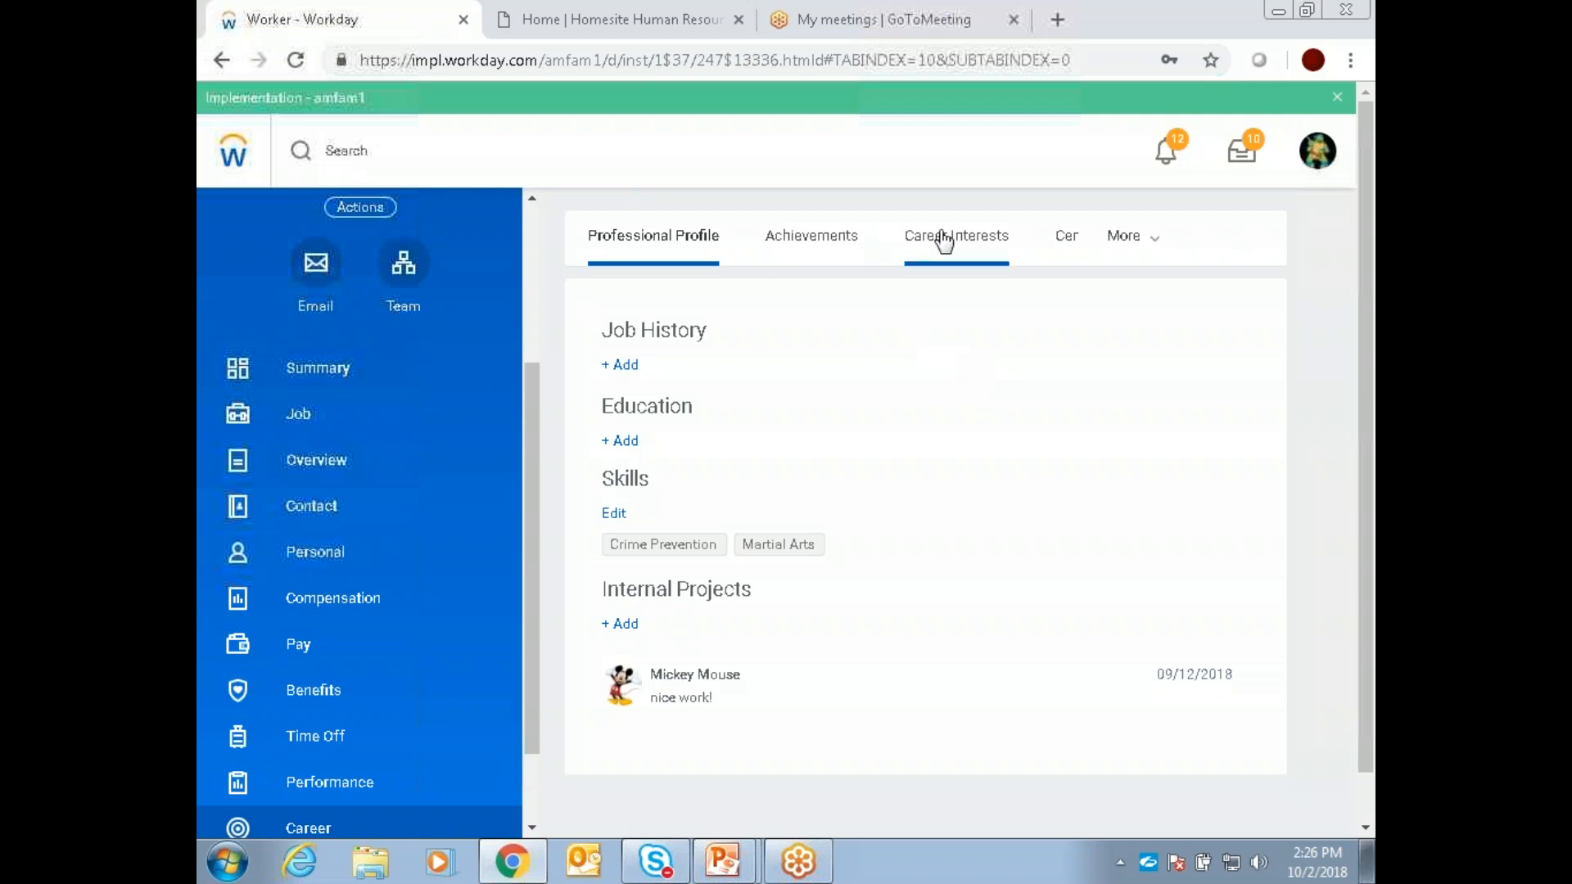
{"action": "left_click", "coordinate": [1150, 244]}
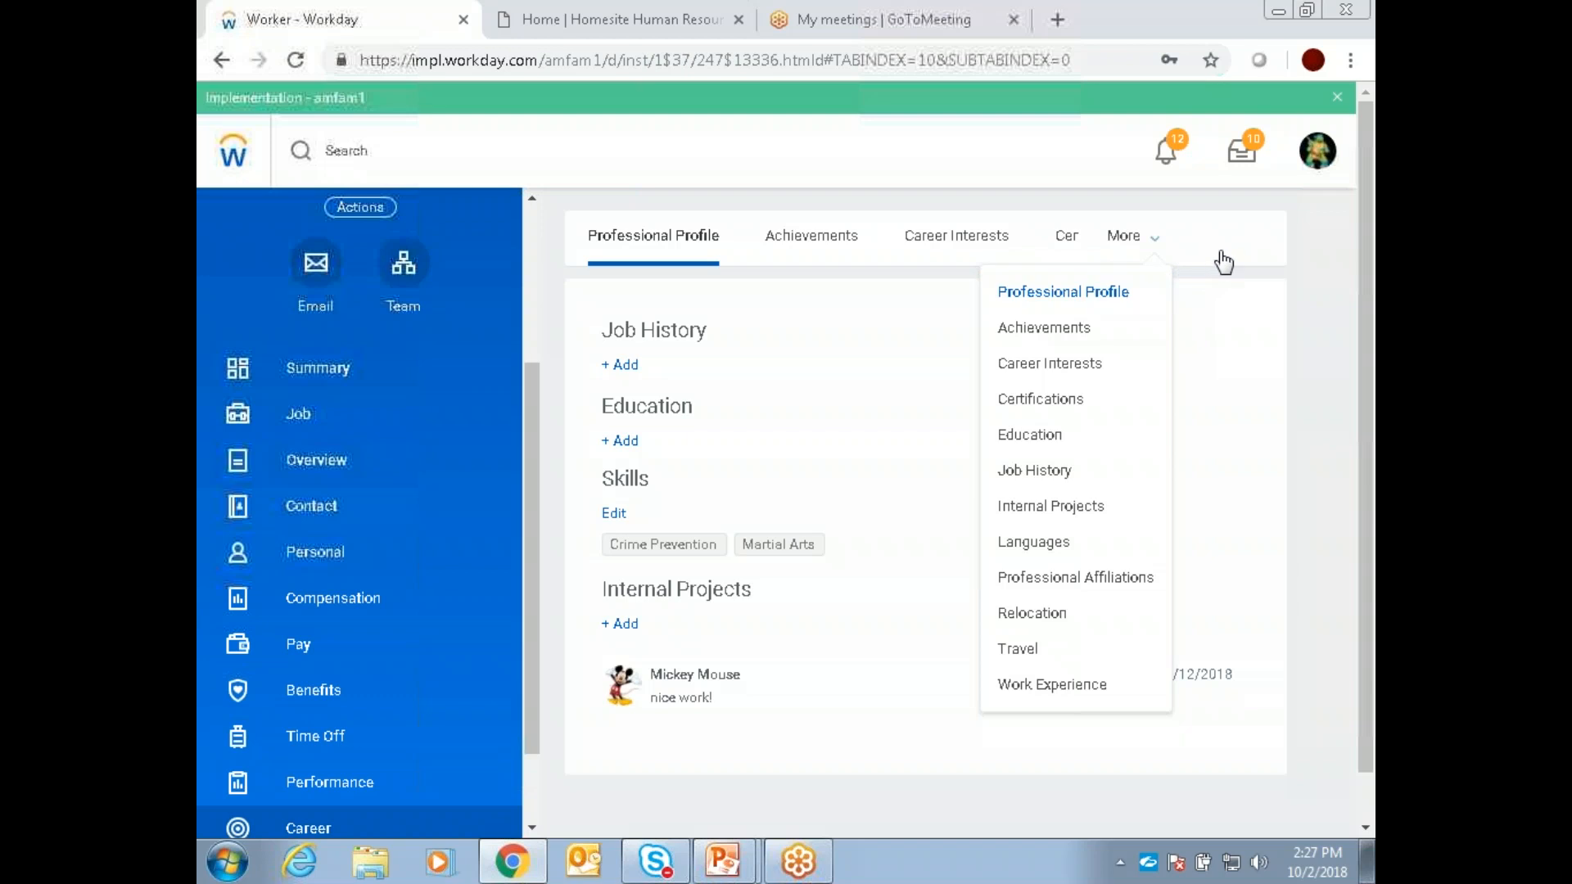
{"action": "left_click", "coordinate": [555, 286]}
{"action": "scroll", "coordinate": [502, 310], "scroll_direction": "up", "scroll_amount": 2}
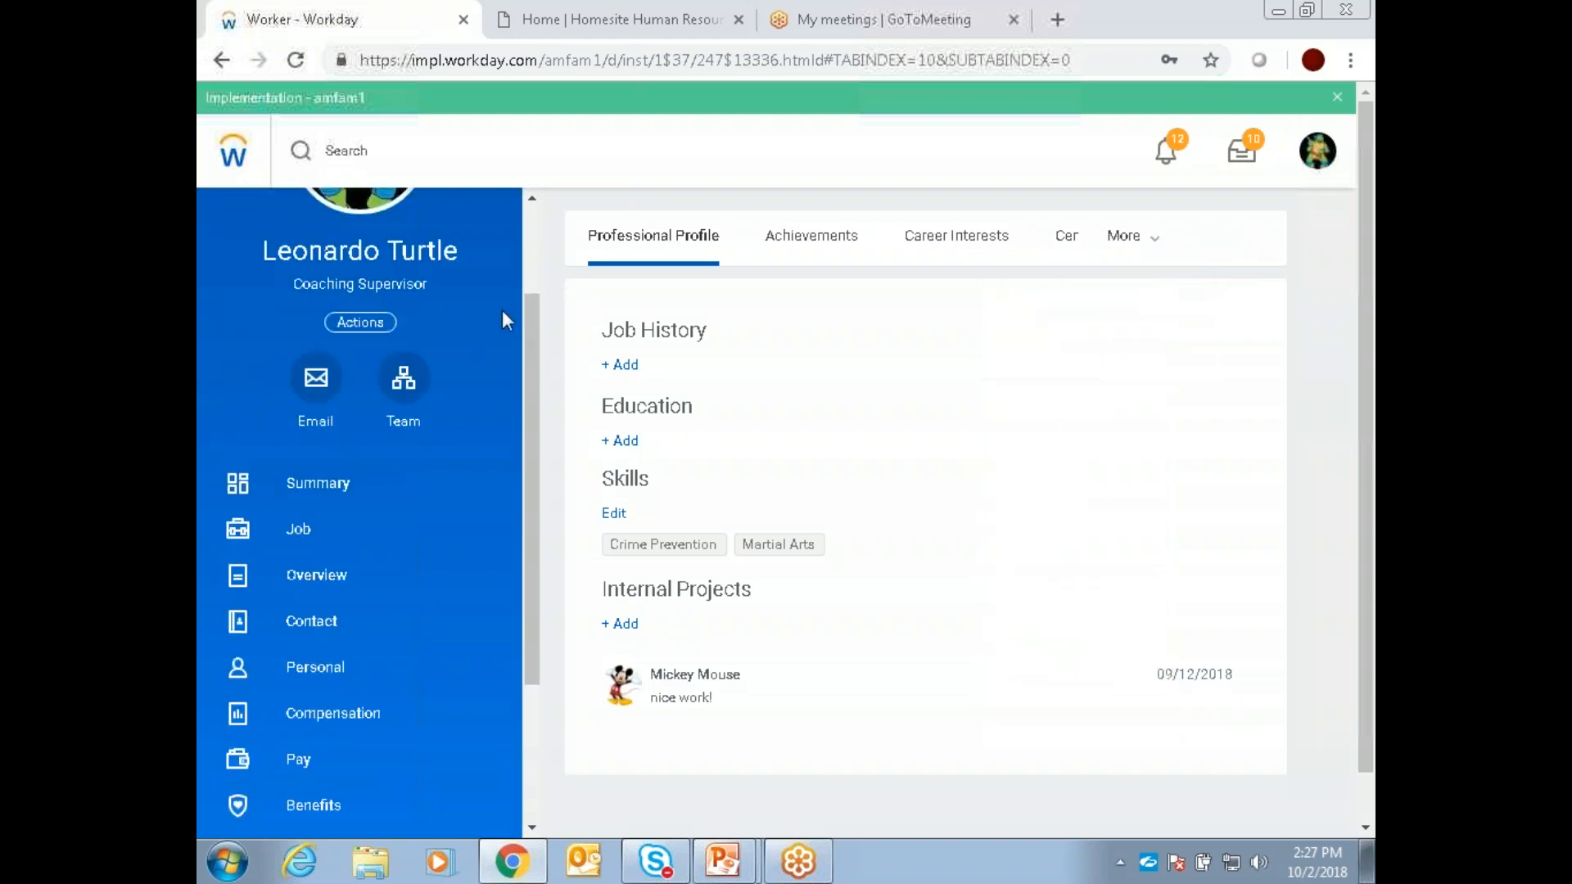
{"action": "scroll", "coordinate": [502, 310], "scroll_direction": "up", "scroll_amount": 2}
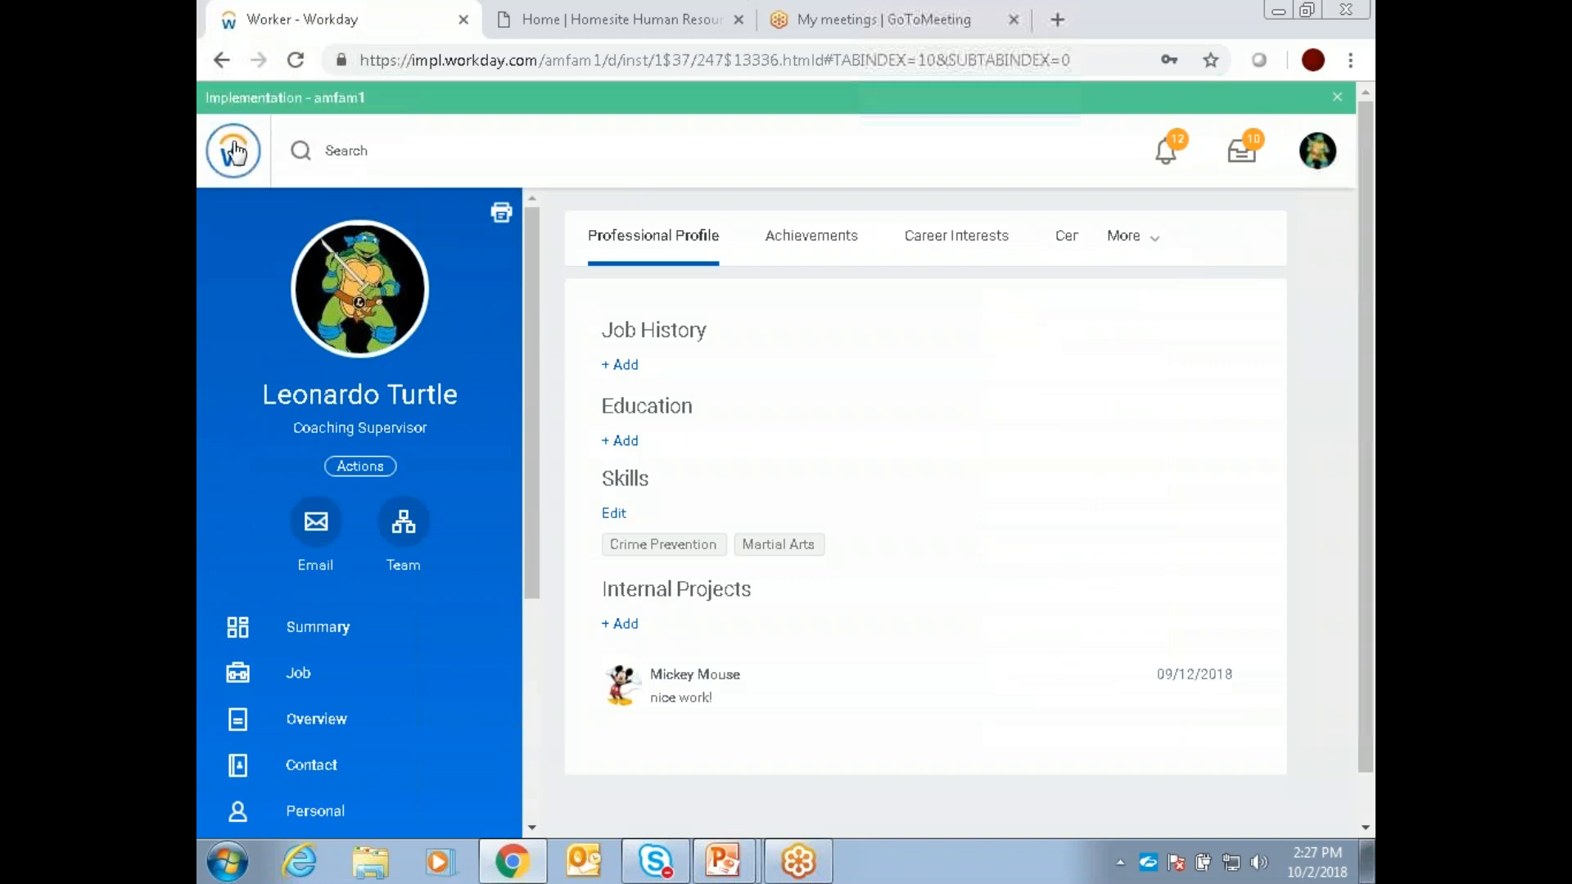
Step: Go to the home page, open the Personal Information application, and view the page for changing the legal name
{"action": "left_click", "coordinate": [260, 156]}
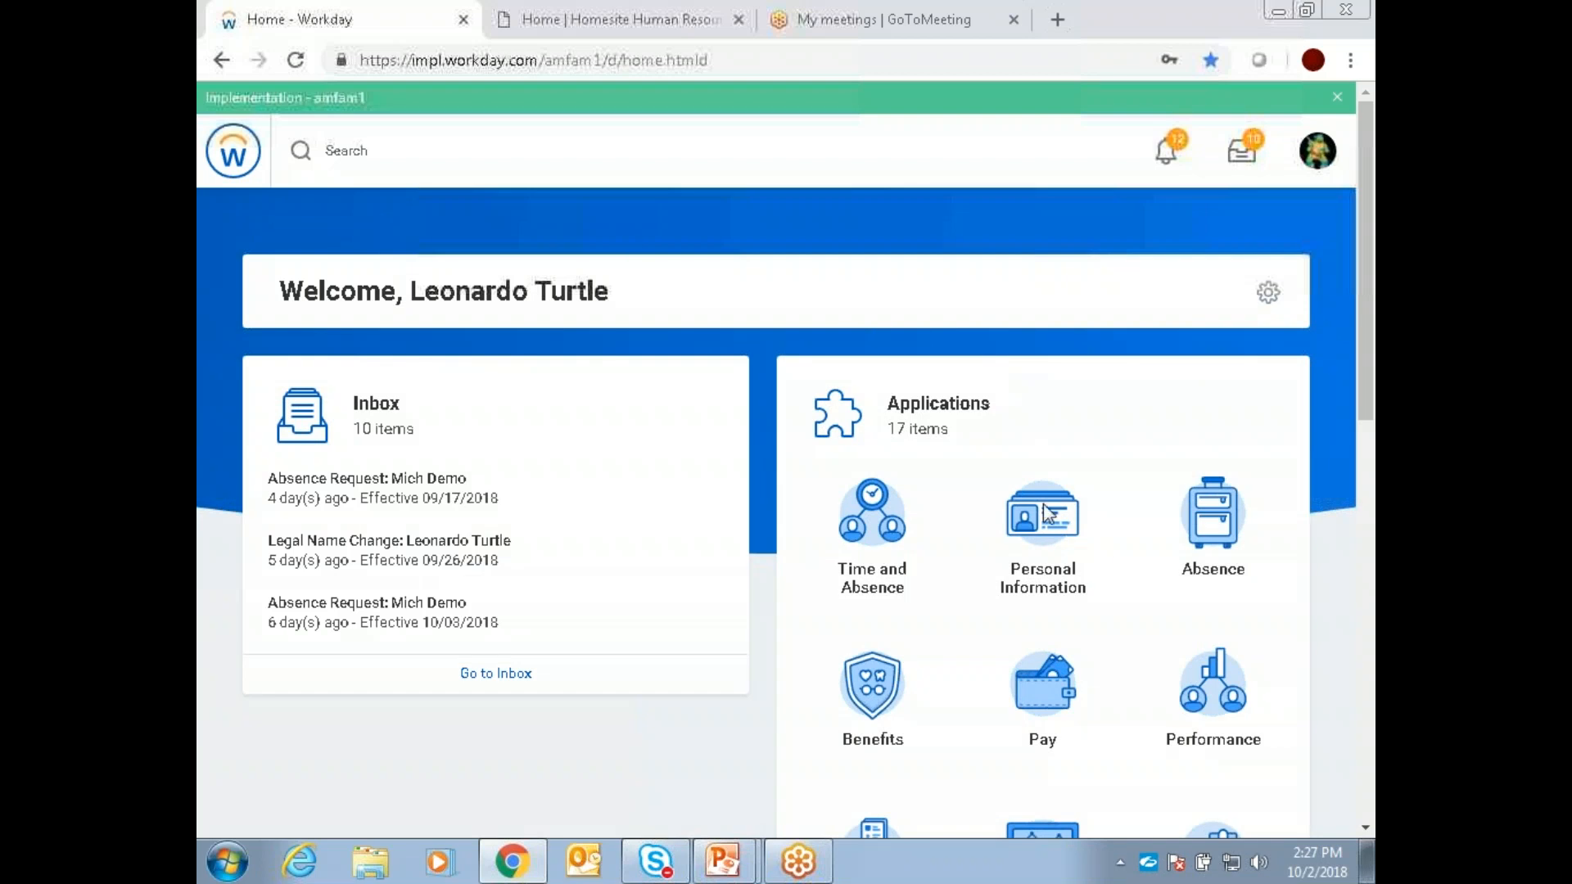
{"action": "left_click", "coordinate": [1074, 534]}
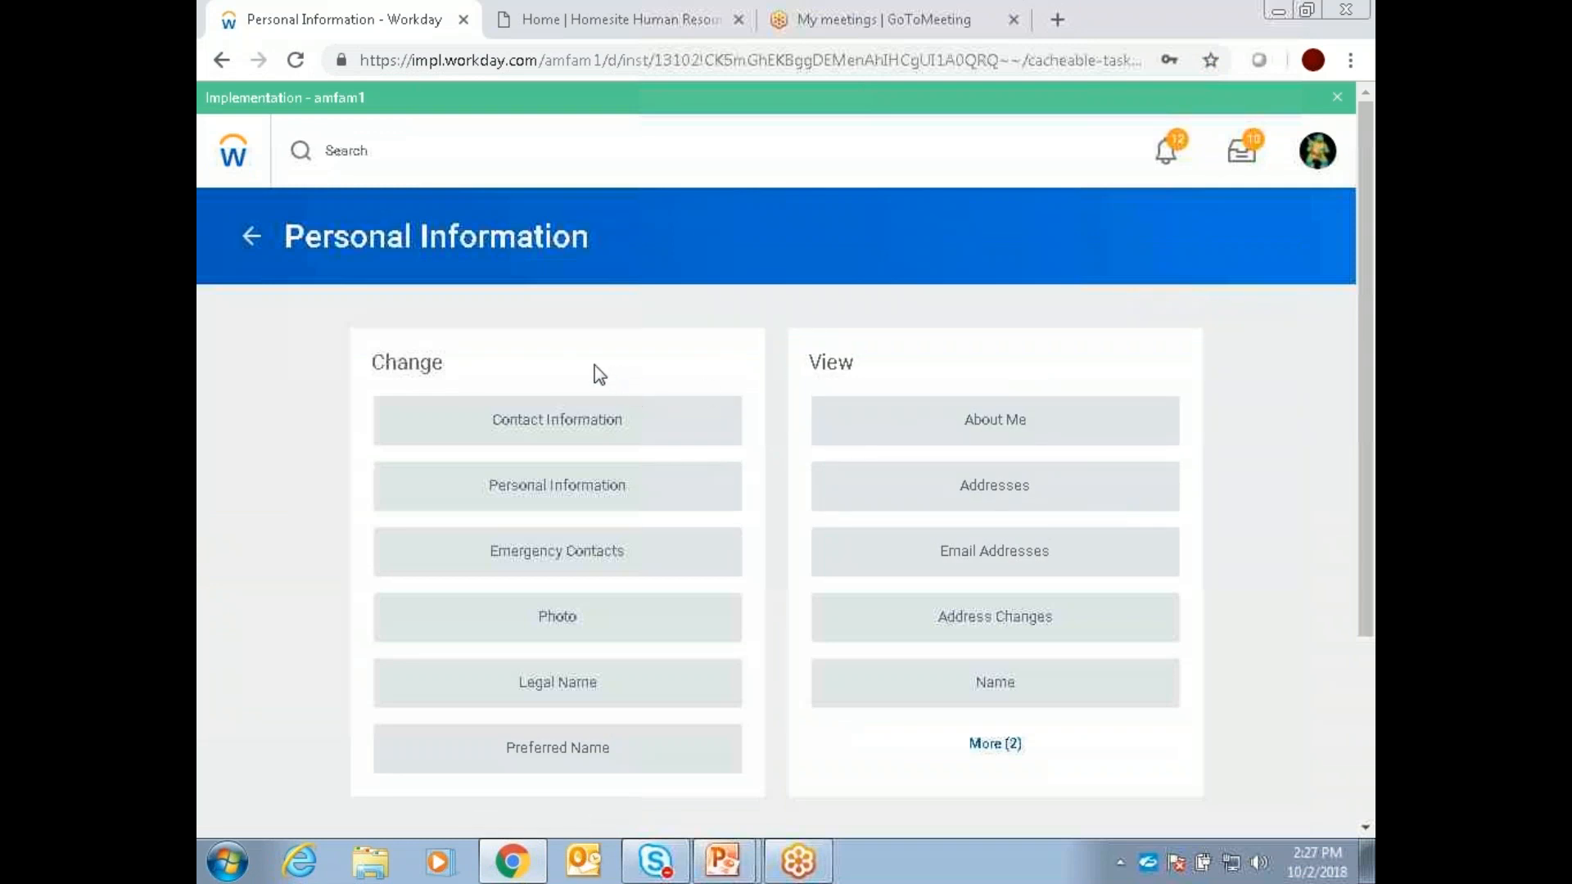
{"action": "left_click", "coordinate": [550, 698]}
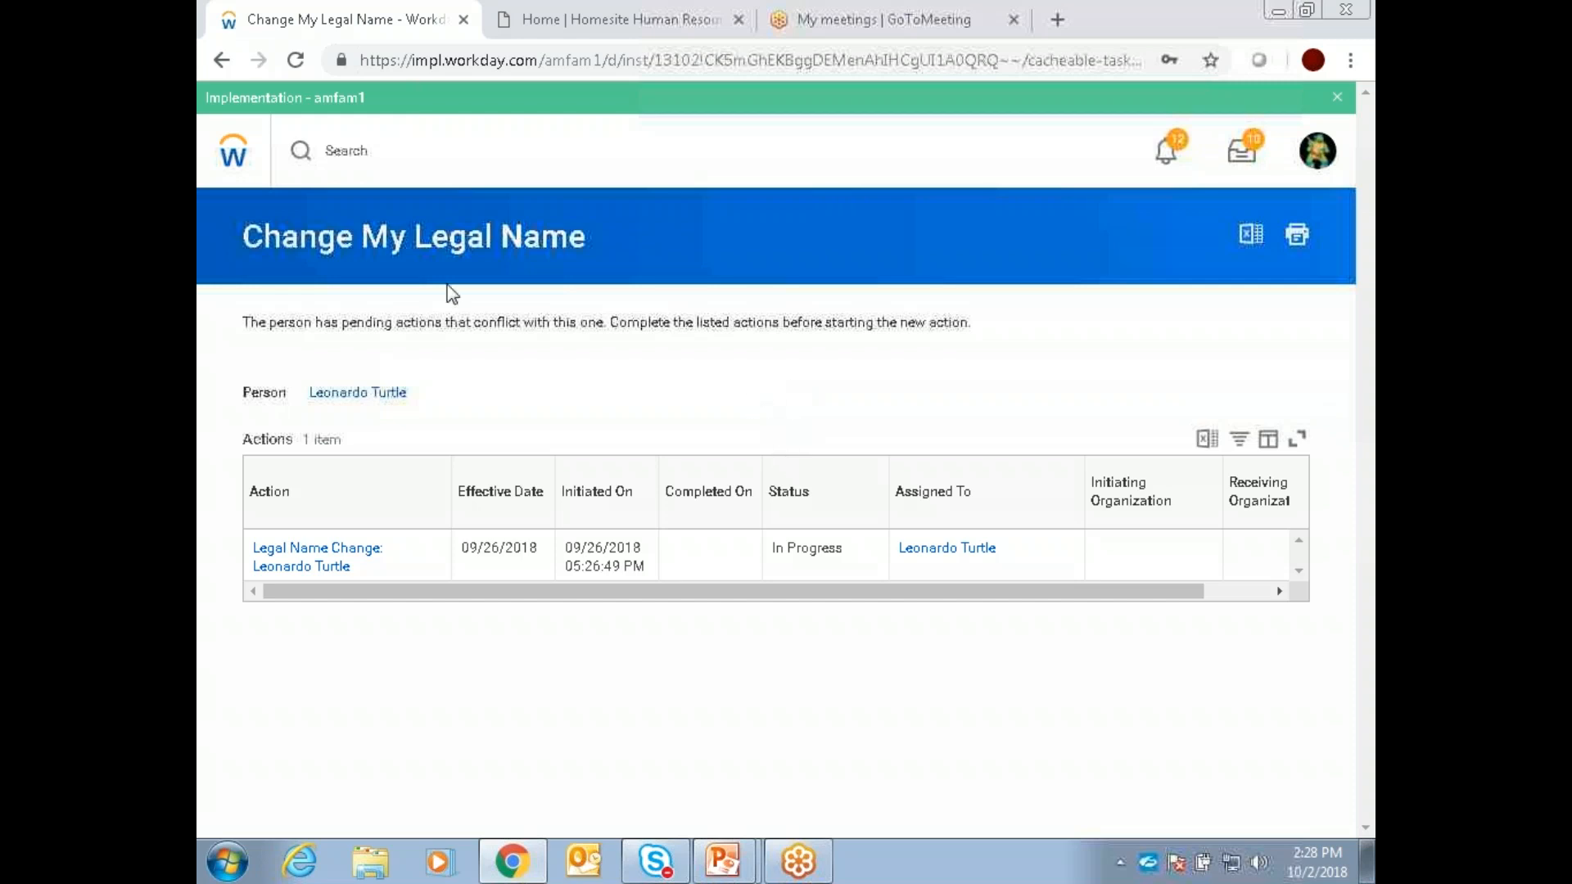
{"action": "left_click", "coordinate": [221, 61]}
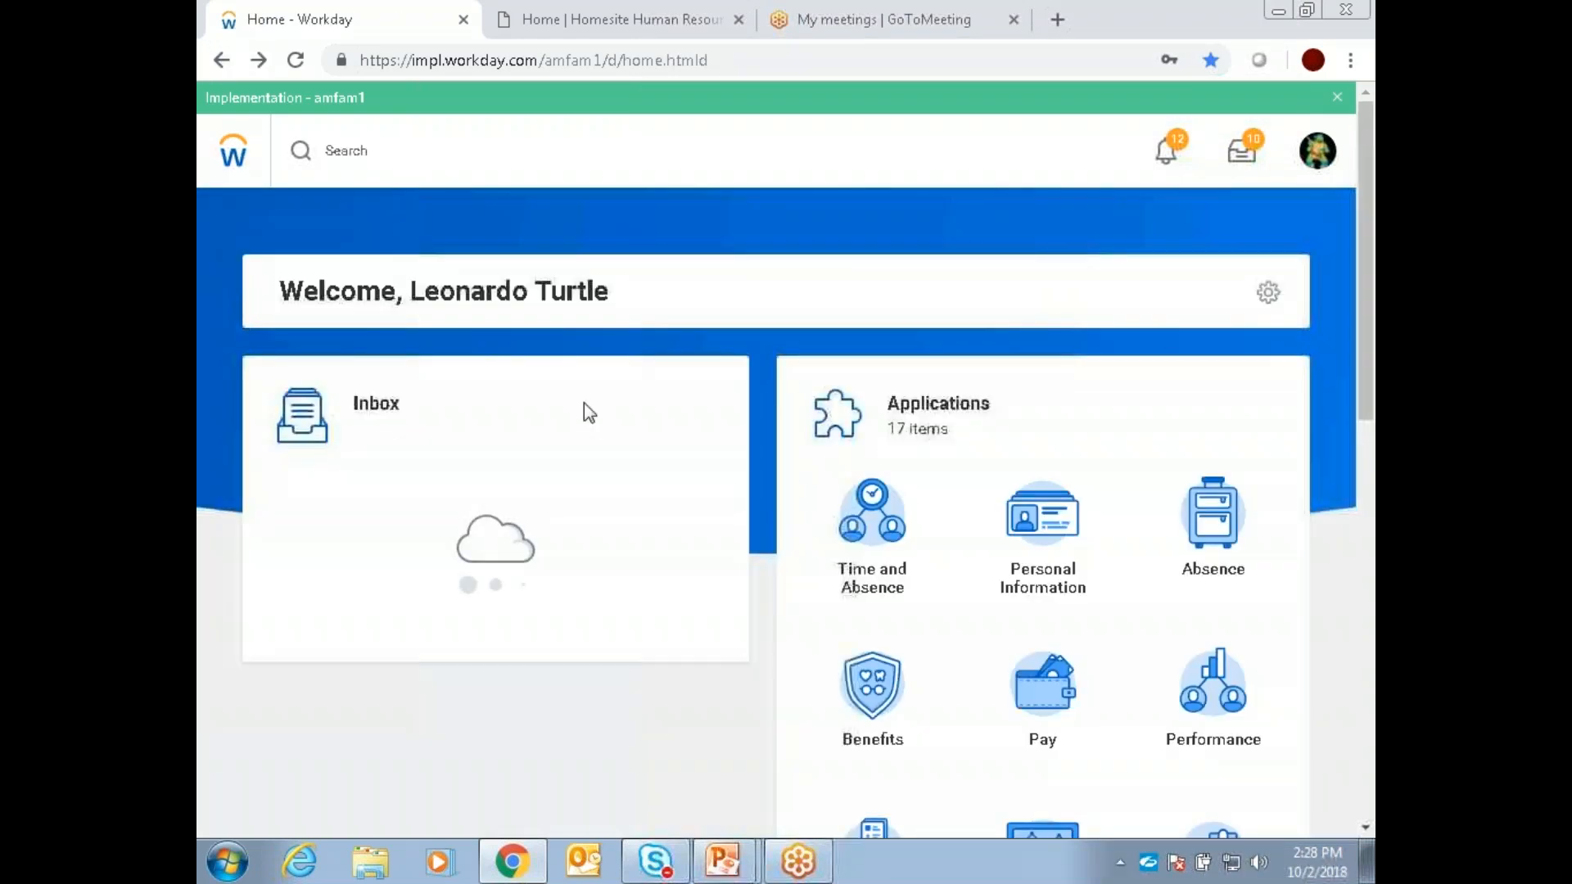
Step: Expand the View options in Personal Information and open Addresses to check the home and work entries and their edit options
{"action": "left_click", "coordinate": [1043, 524]}
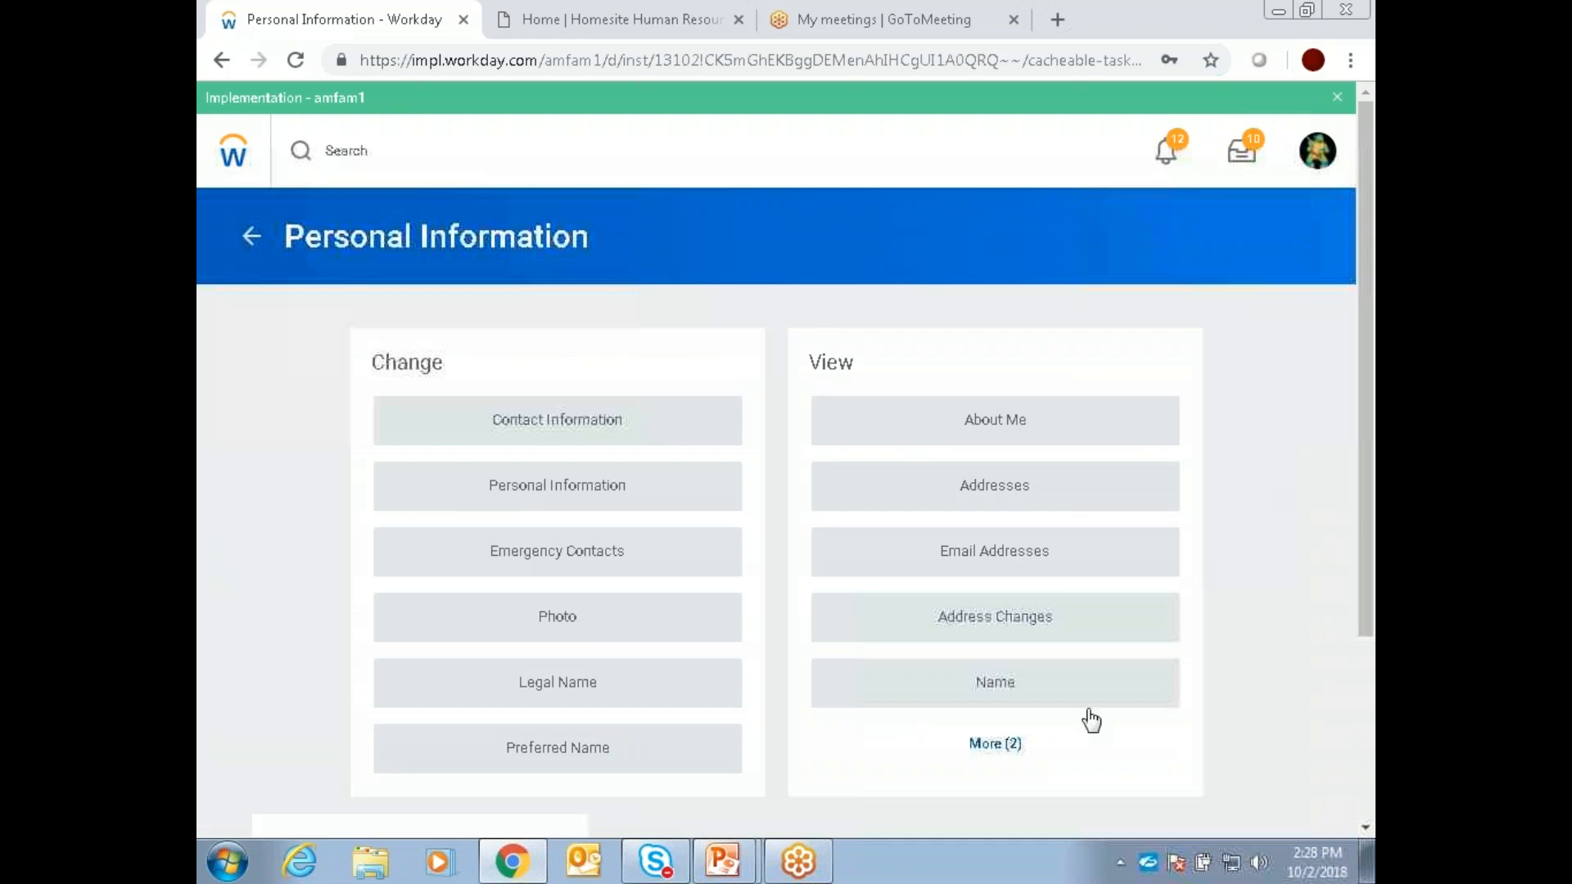
{"action": "left_click", "coordinate": [1008, 770]}
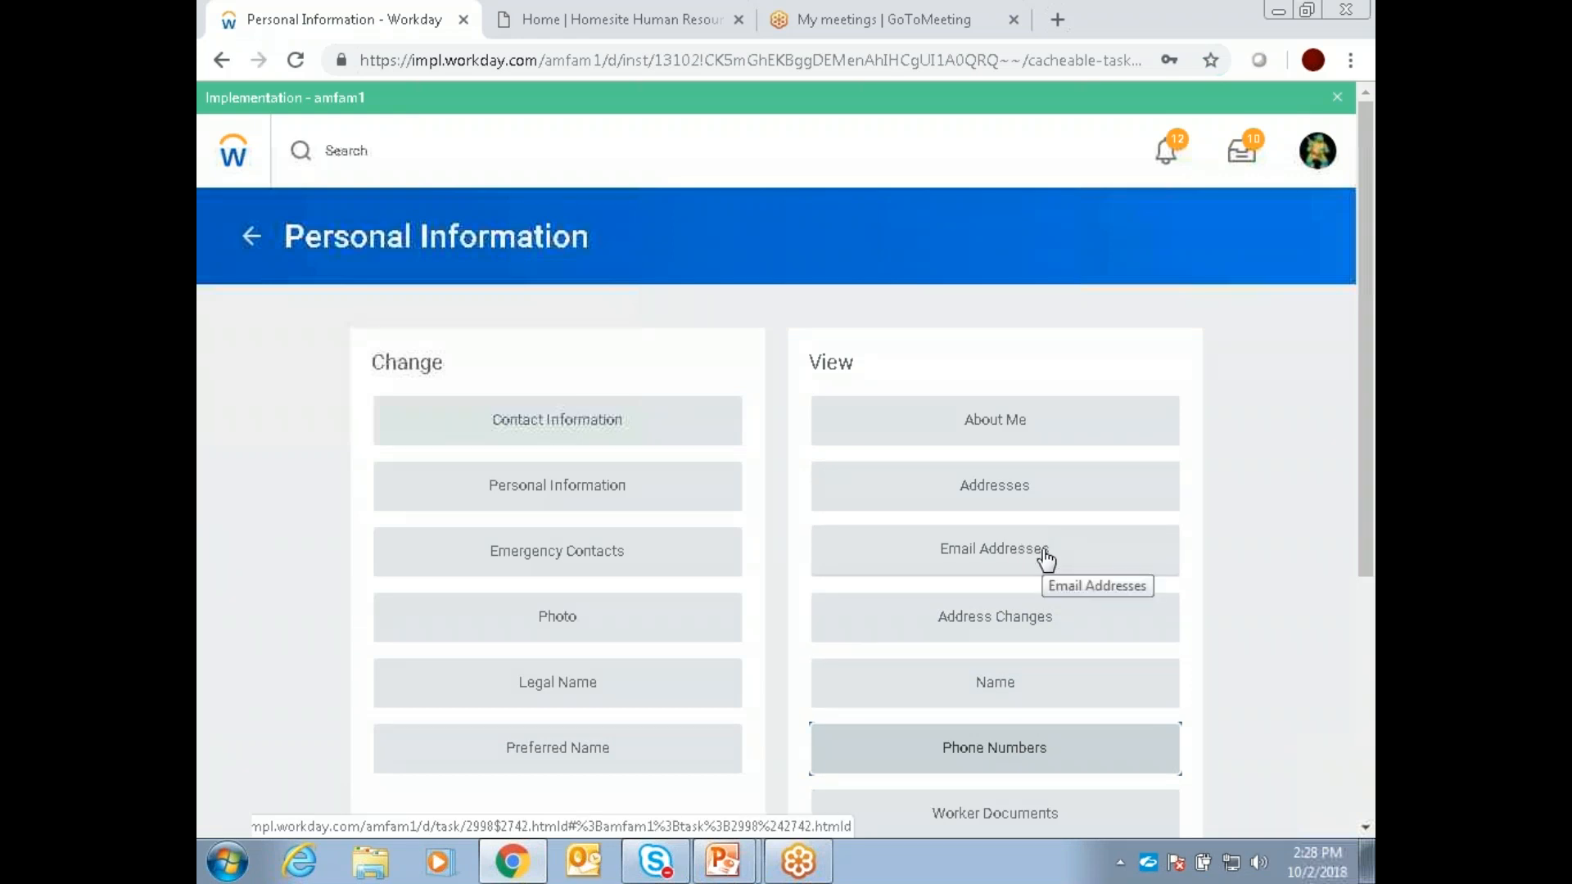
{"action": "left_click", "coordinate": [1025, 488]}
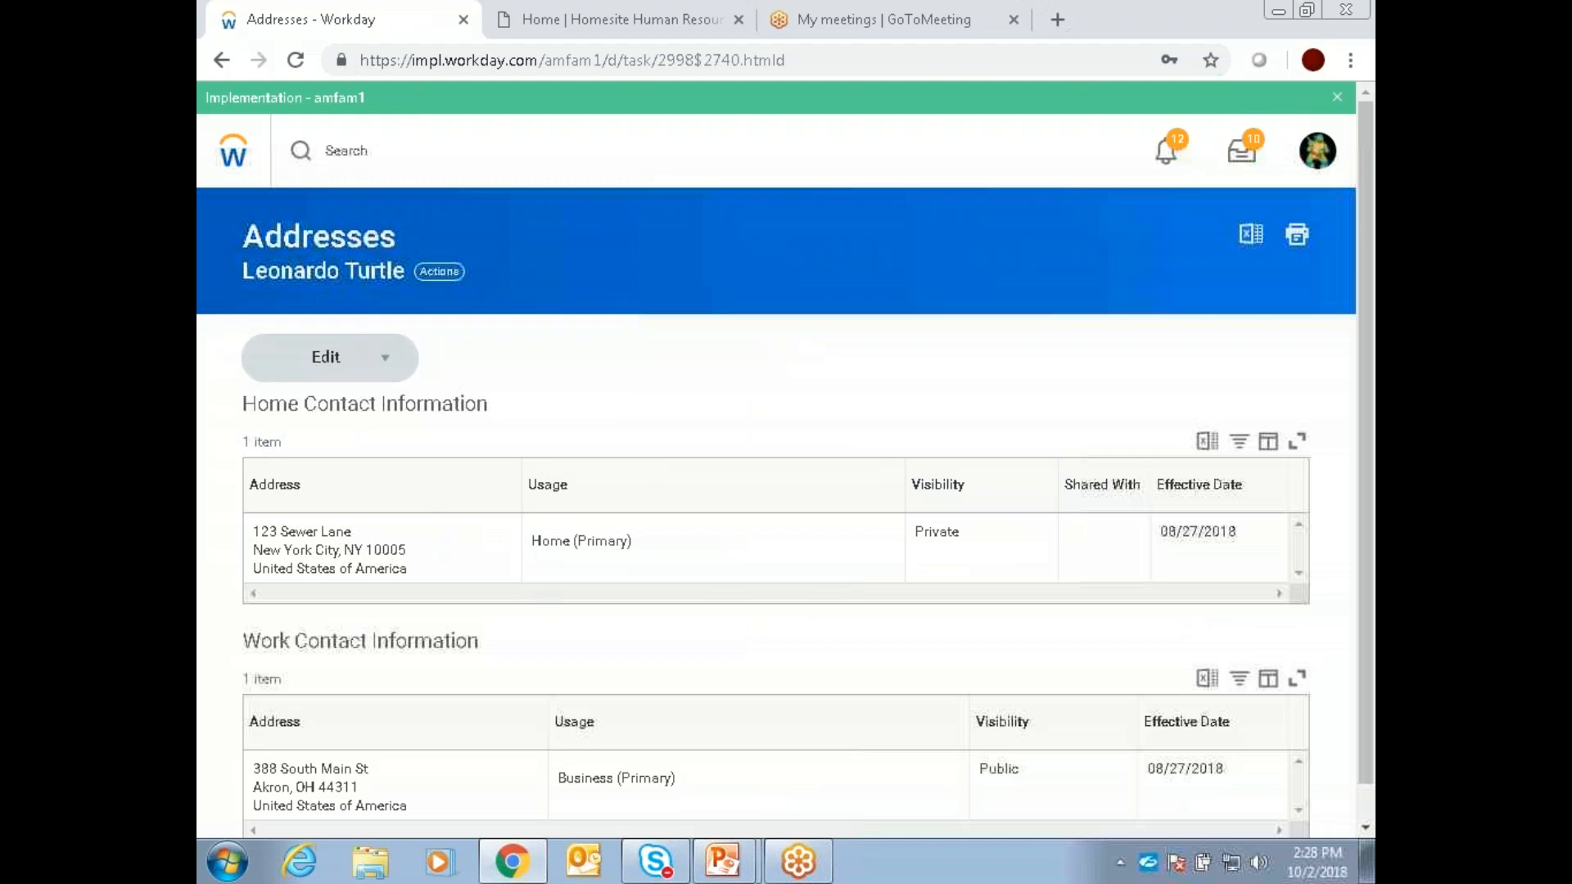
{"action": "left_click", "coordinate": [327, 357]}
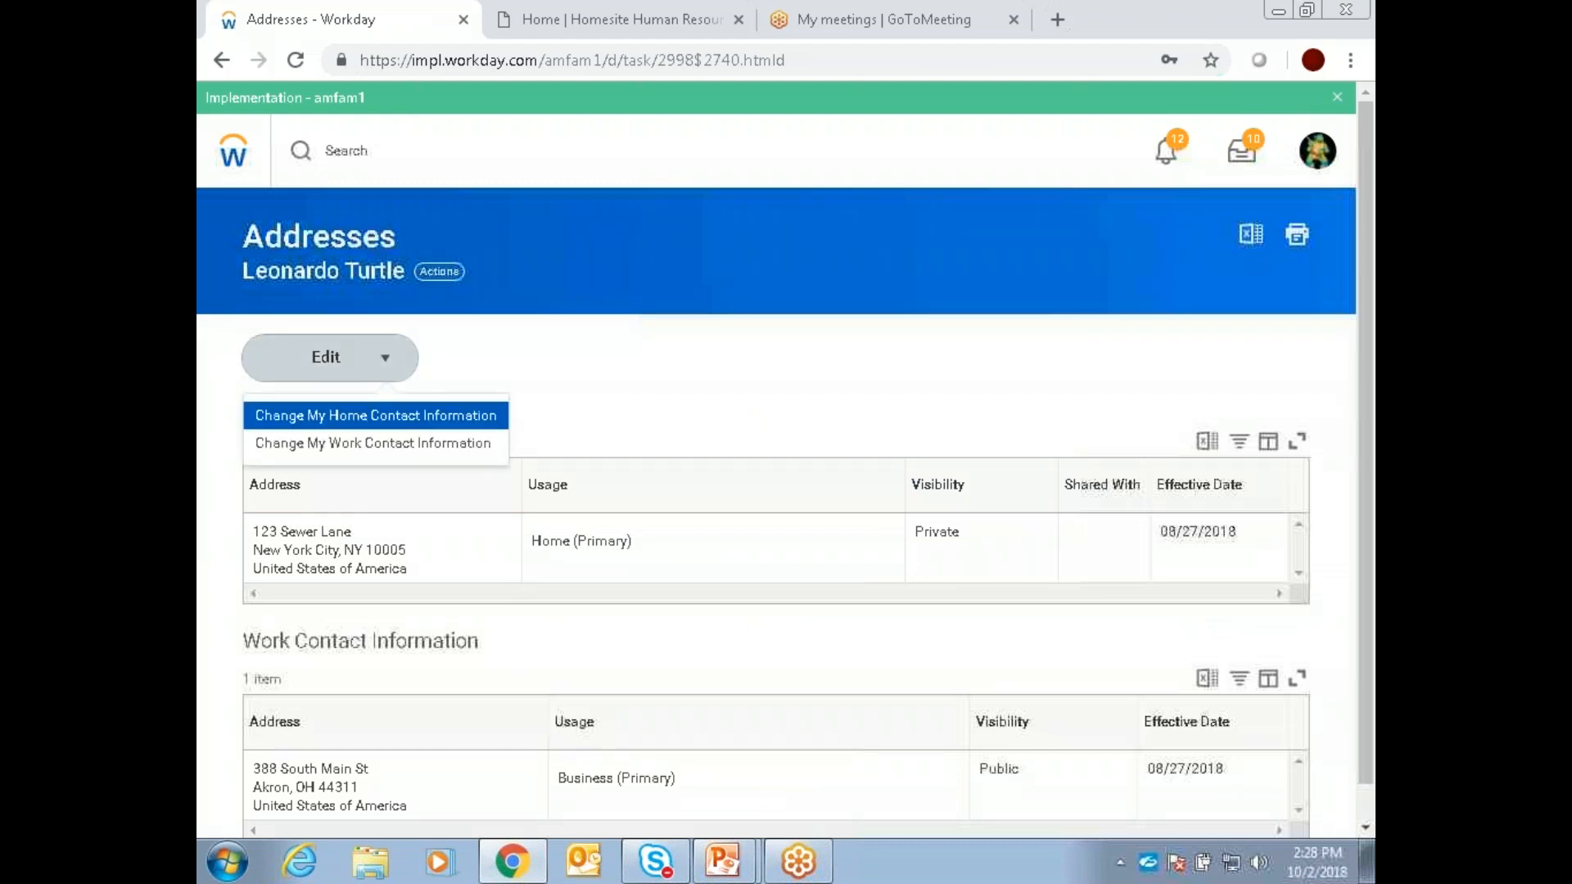
{"action": "left_click", "coordinate": [430, 352]}
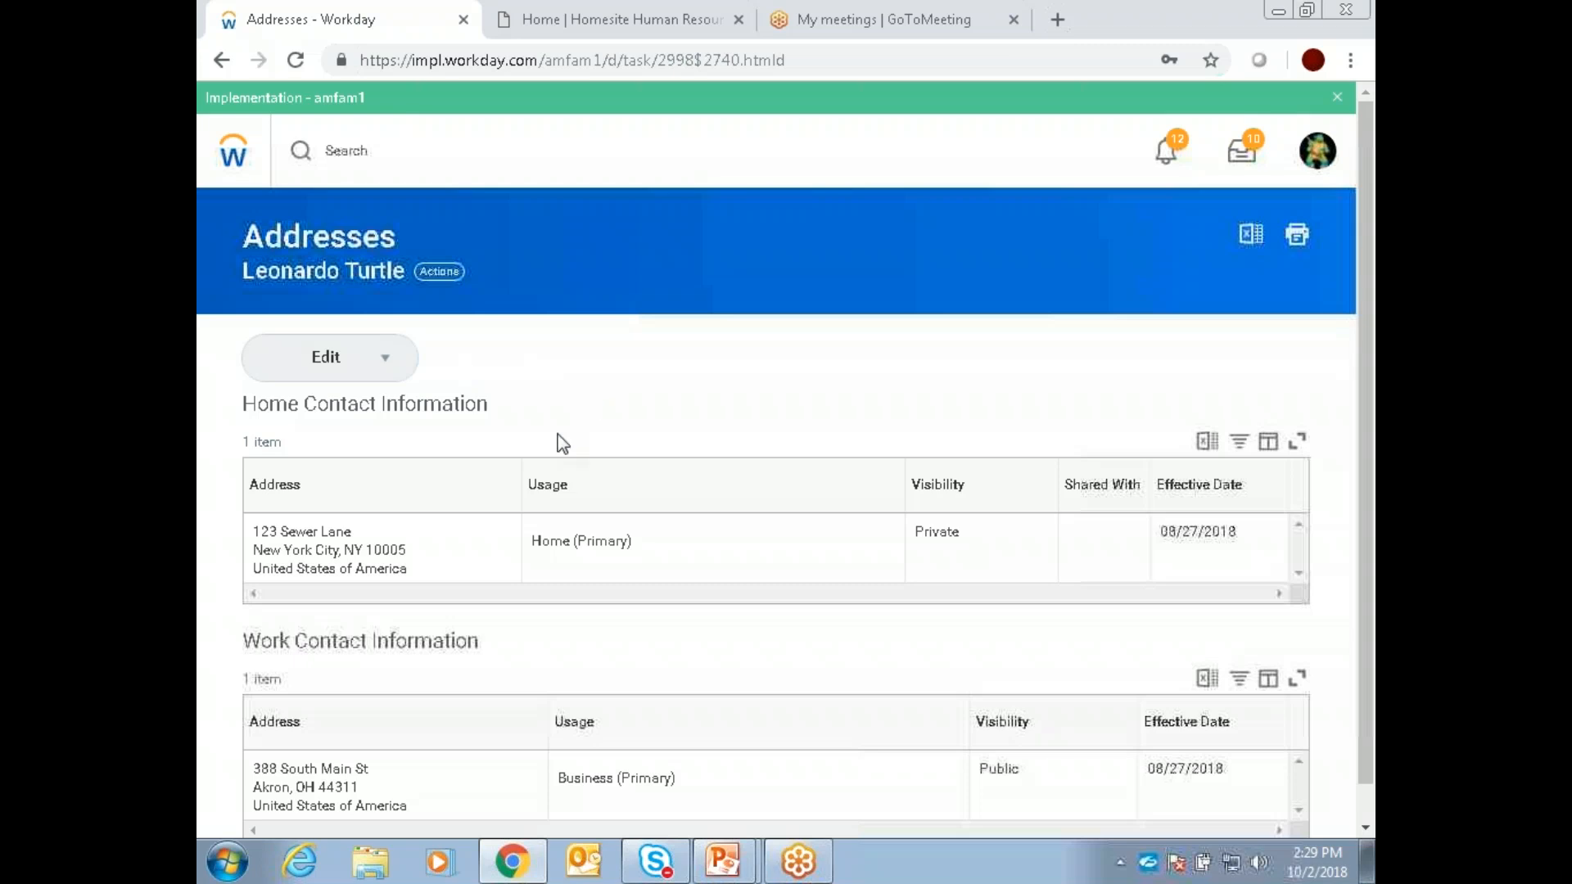
{"action": "scroll", "coordinate": [636, 361], "scroll_direction": "down", "scroll_amount": 1}
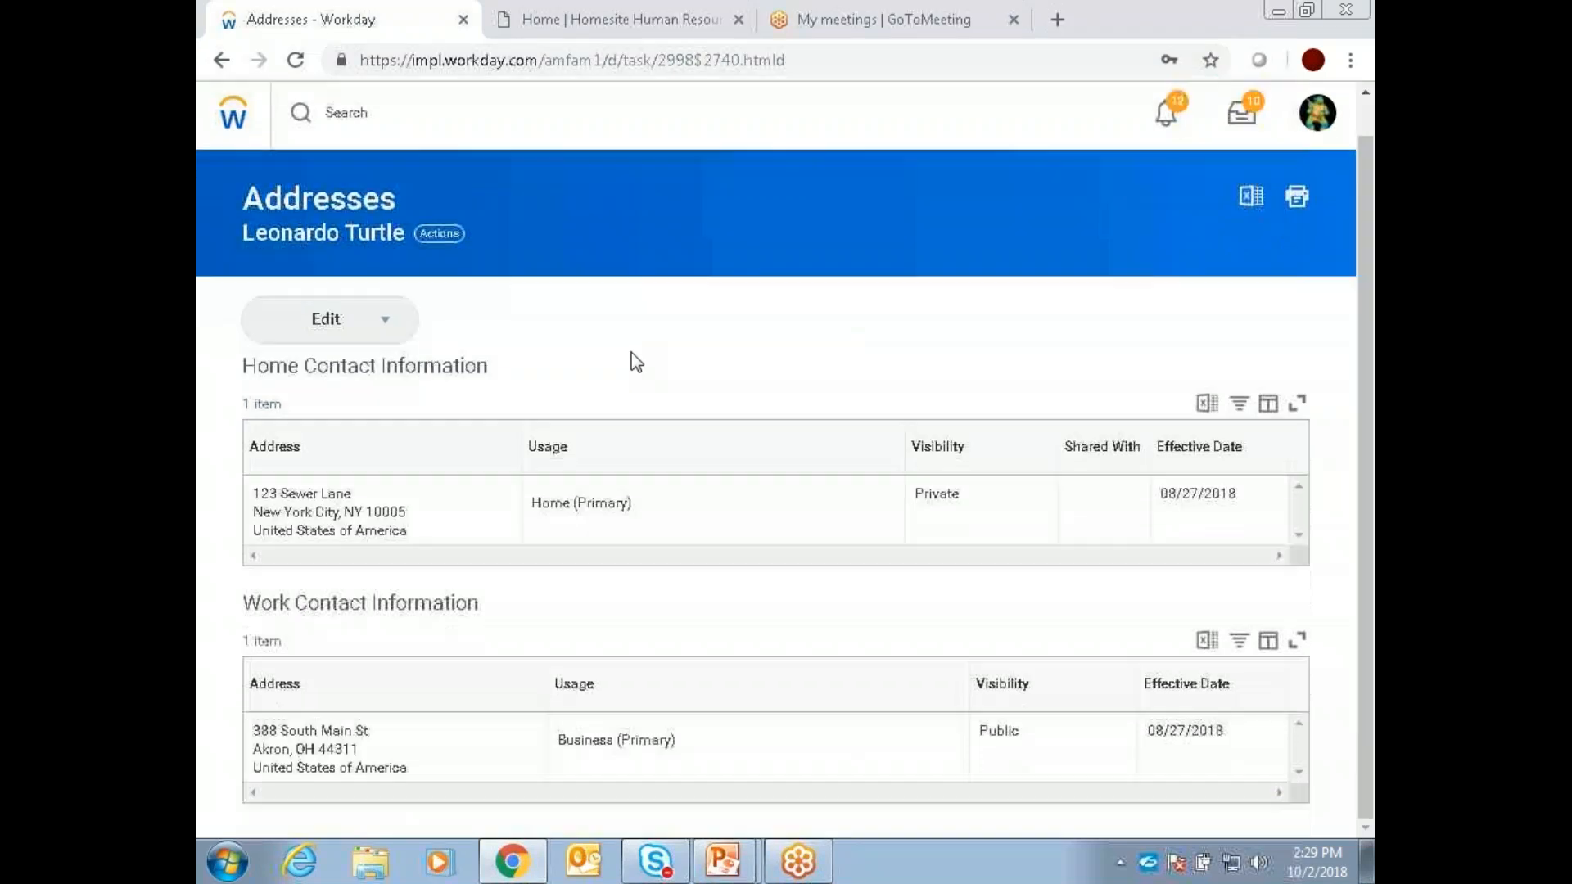
{"action": "scroll", "coordinate": [637, 360], "scroll_direction": "up", "scroll_amount": 1}
{"action": "left_click", "coordinate": [221, 59]}
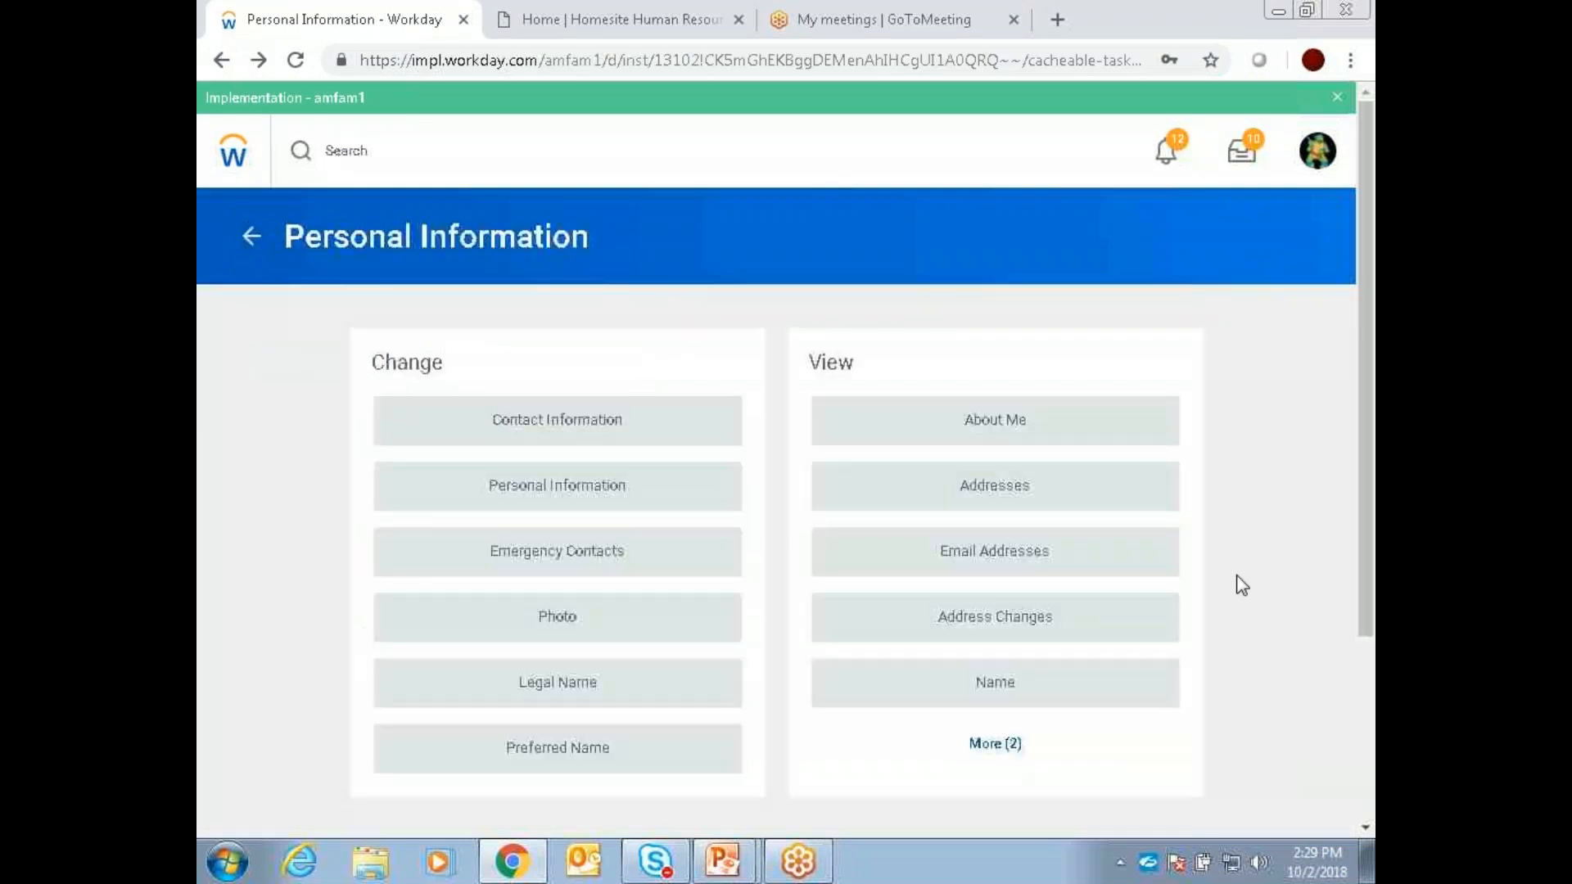
Step: Expand the View options in Personal Information again to look through all available entries
{"action": "left_click", "coordinate": [1000, 745]}
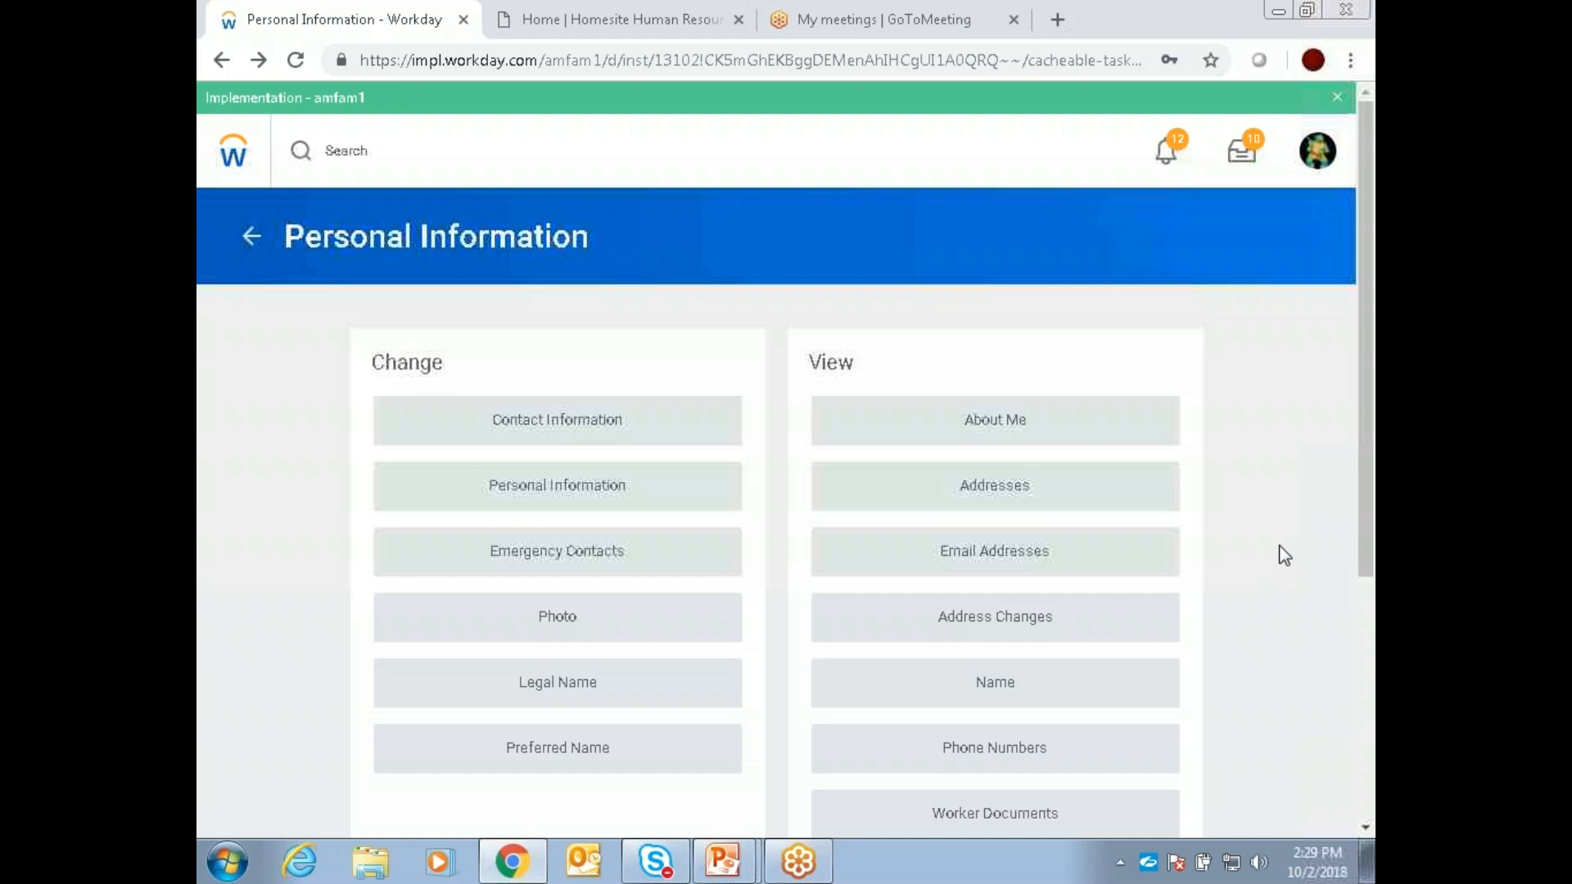
{"action": "scroll", "coordinate": [1304, 448], "scroll_direction": "down", "scroll_amount": 2}
{"action": "scroll", "coordinate": [1305, 449], "scroll_direction": "up", "scroll_amount": 2}
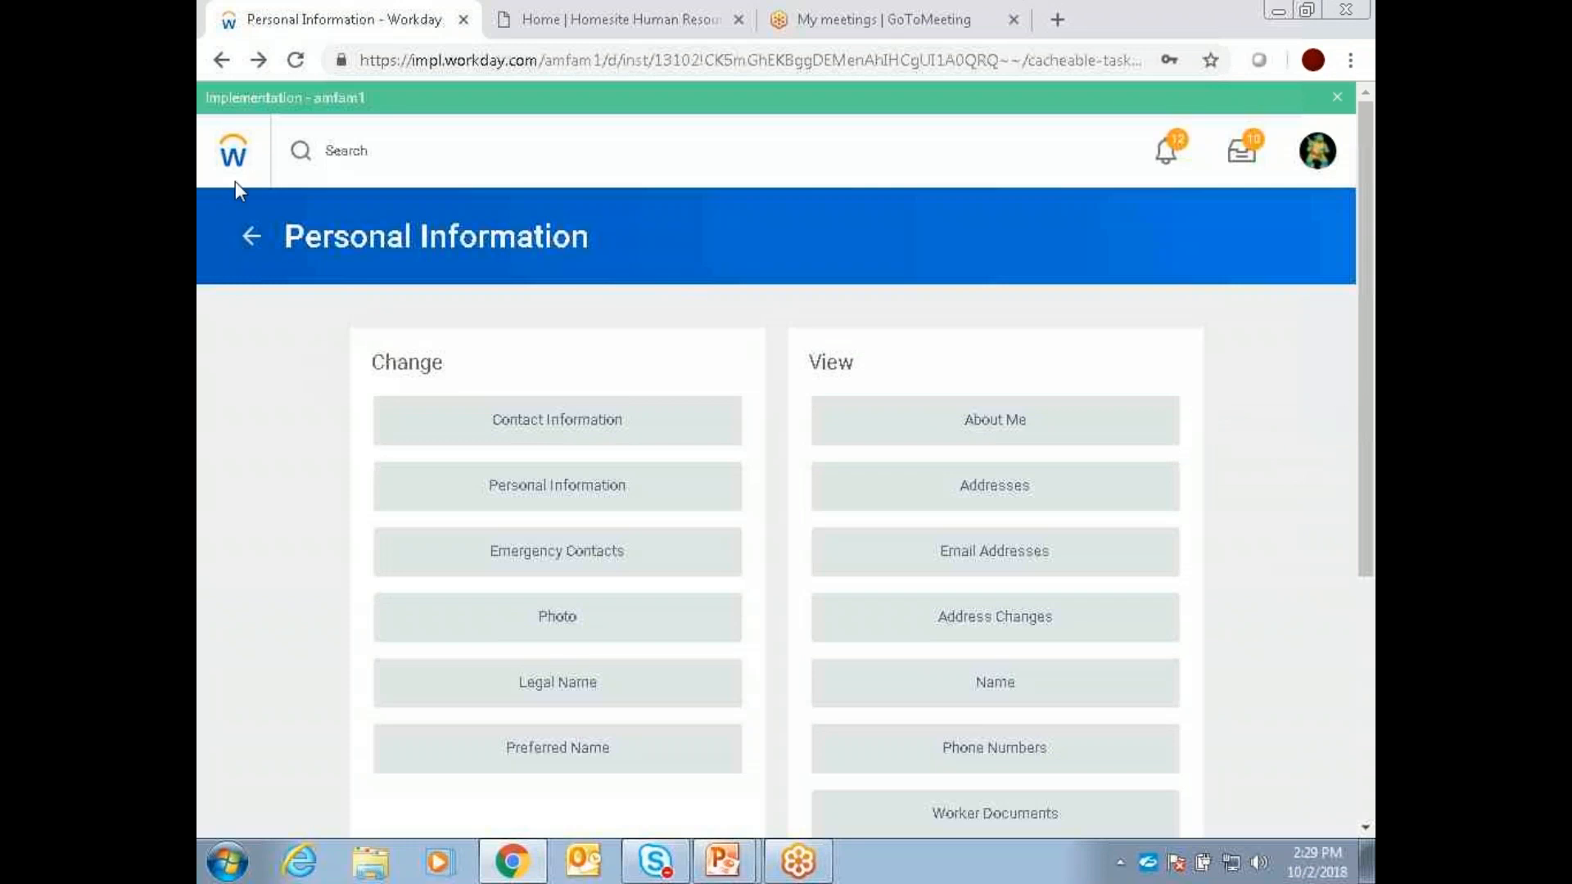
Step: Open the pending Legal Name Change event from the legal name page and review its details and process history
{"action": "left_click", "coordinate": [541, 681]}
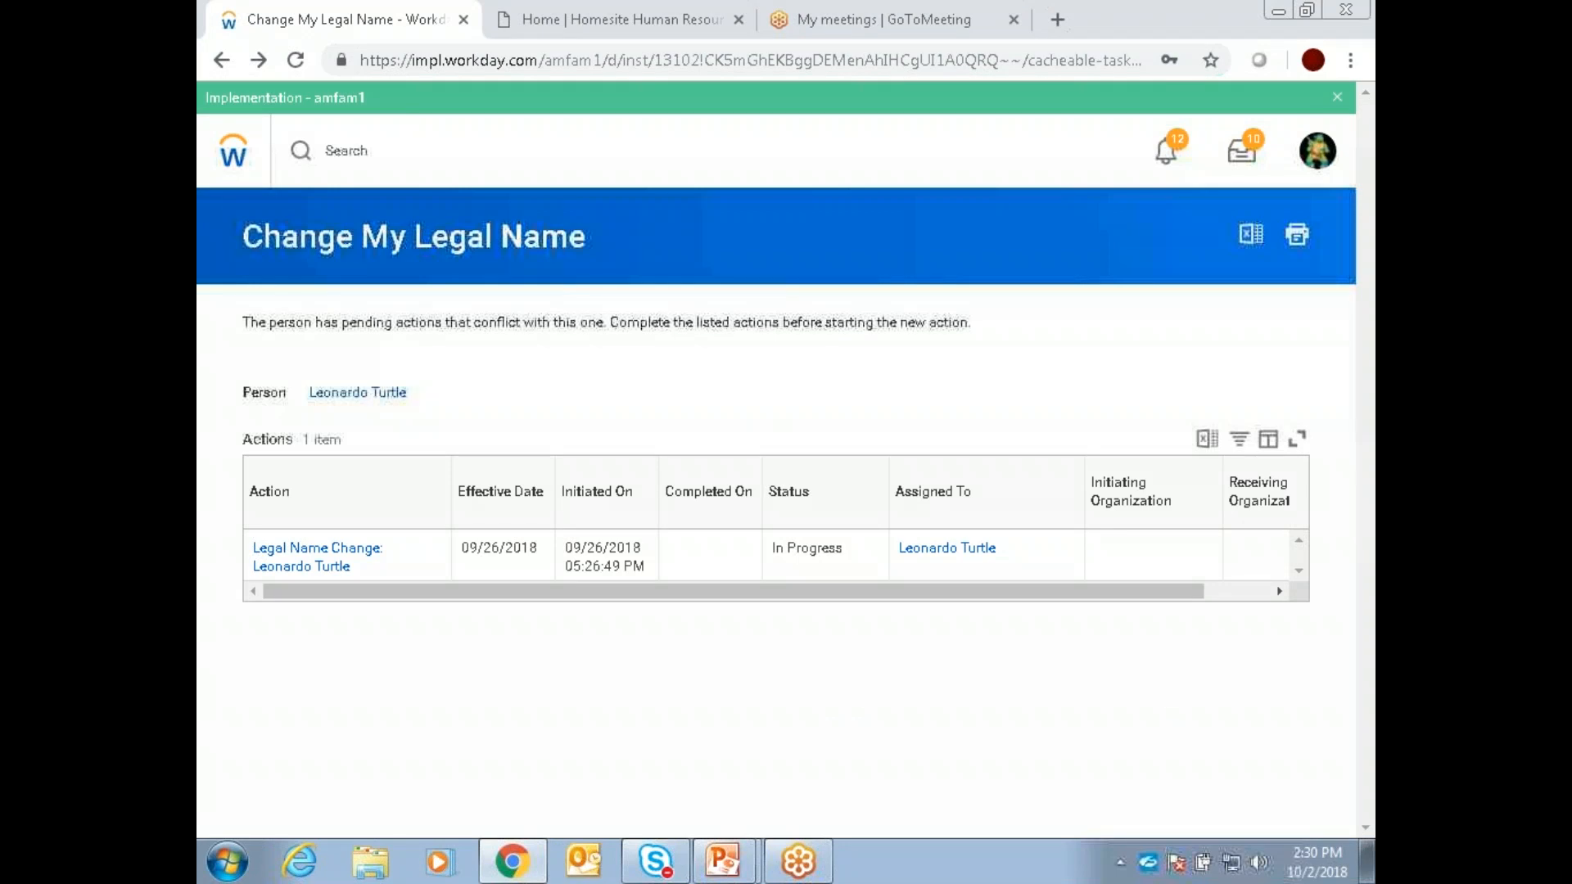
{"action": "left_click_drag", "start_coordinate": [635, 596], "coordinate": [562, 573]}
{"action": "left_click", "coordinate": [304, 566]}
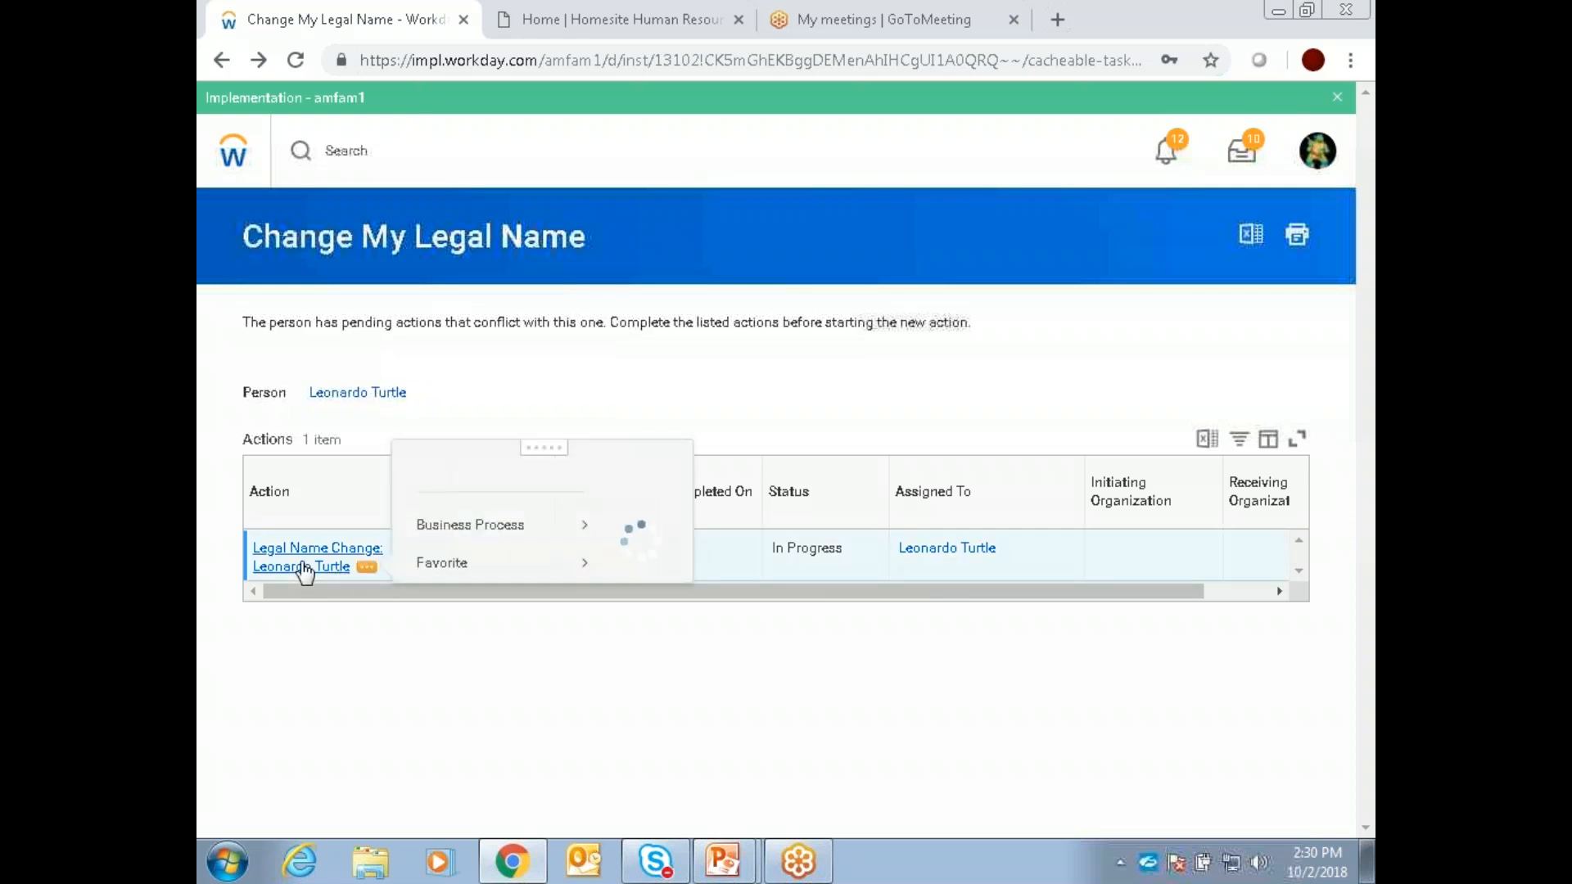
{"action": "left_click", "coordinate": [346, 663]}
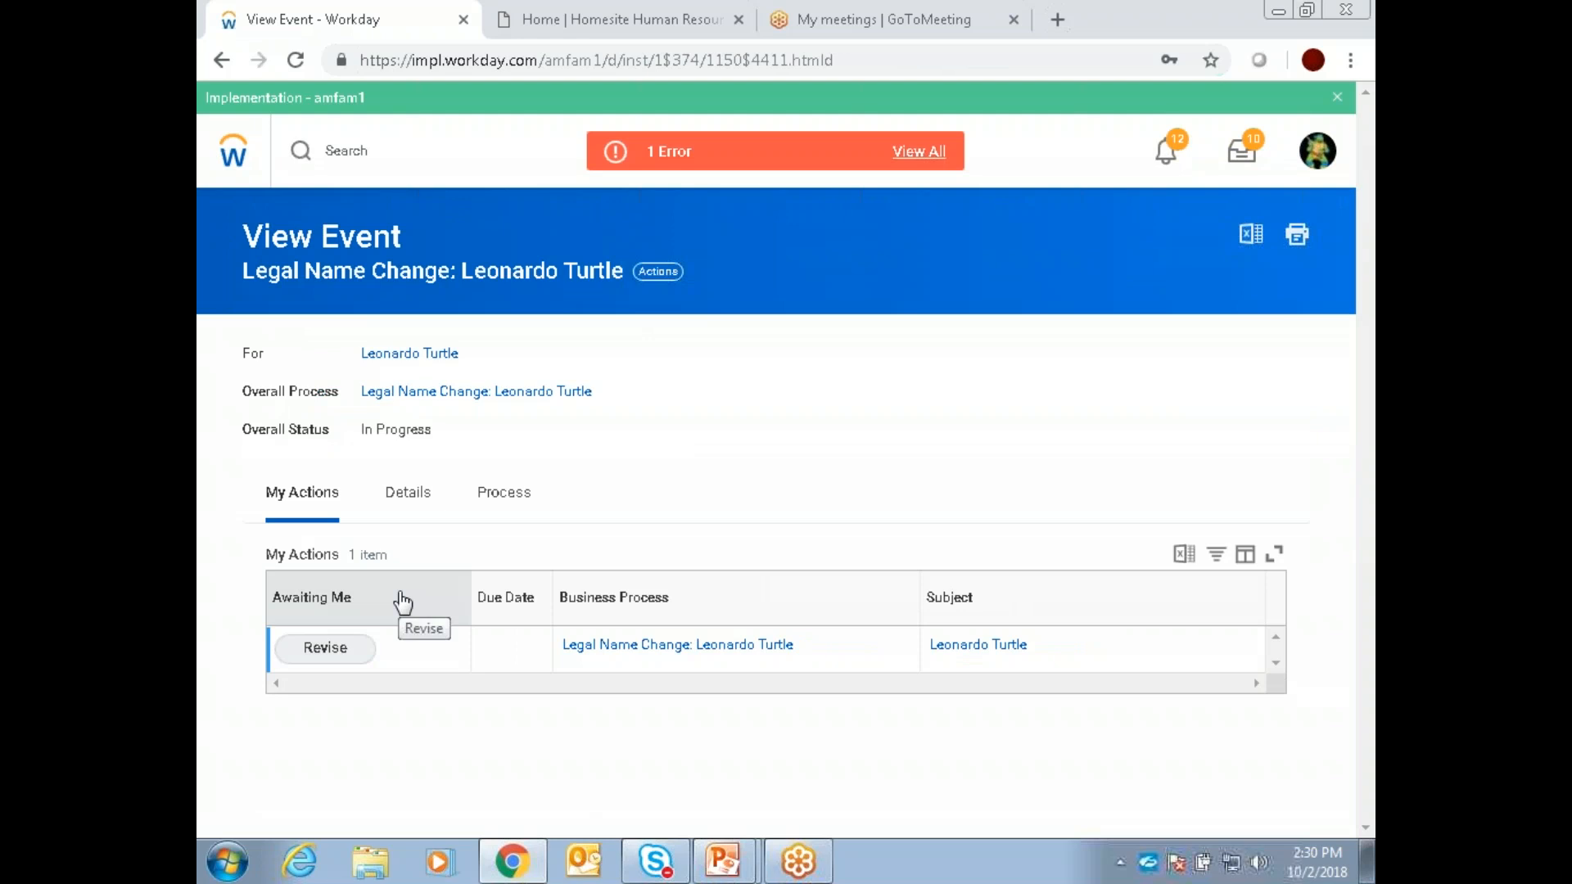
{"action": "left_click", "coordinate": [416, 497]}
{"action": "left_click", "coordinate": [502, 493]}
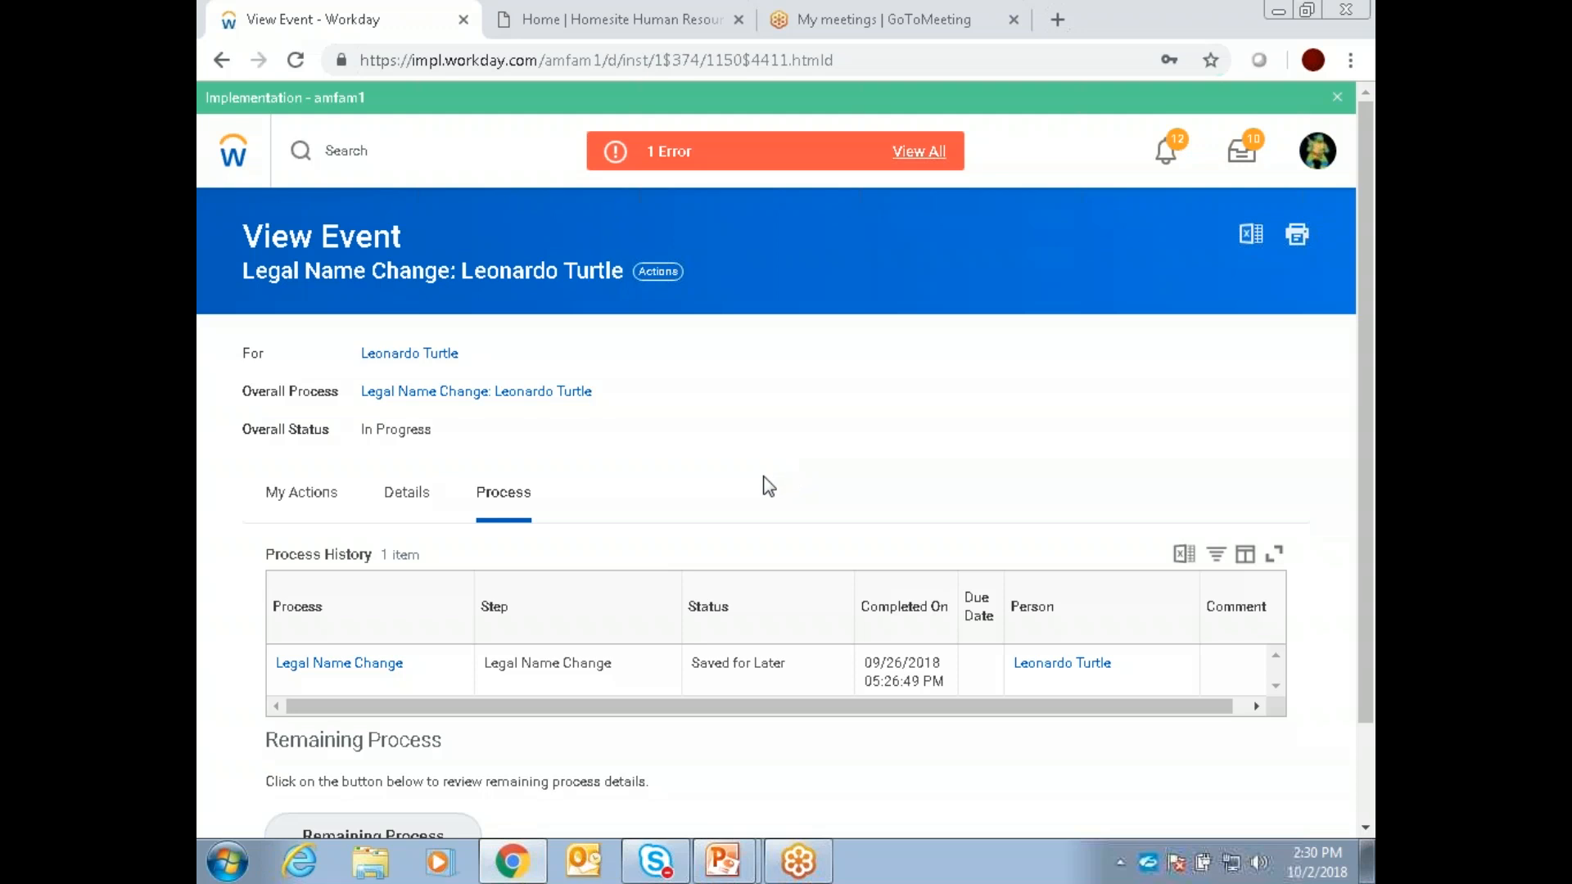
{"action": "scroll", "coordinate": [765, 474], "scroll_direction": "down", "scroll_amount": 3}
{"action": "scroll", "coordinate": [769, 483], "scroll_direction": "up", "scroll_amount": 3}
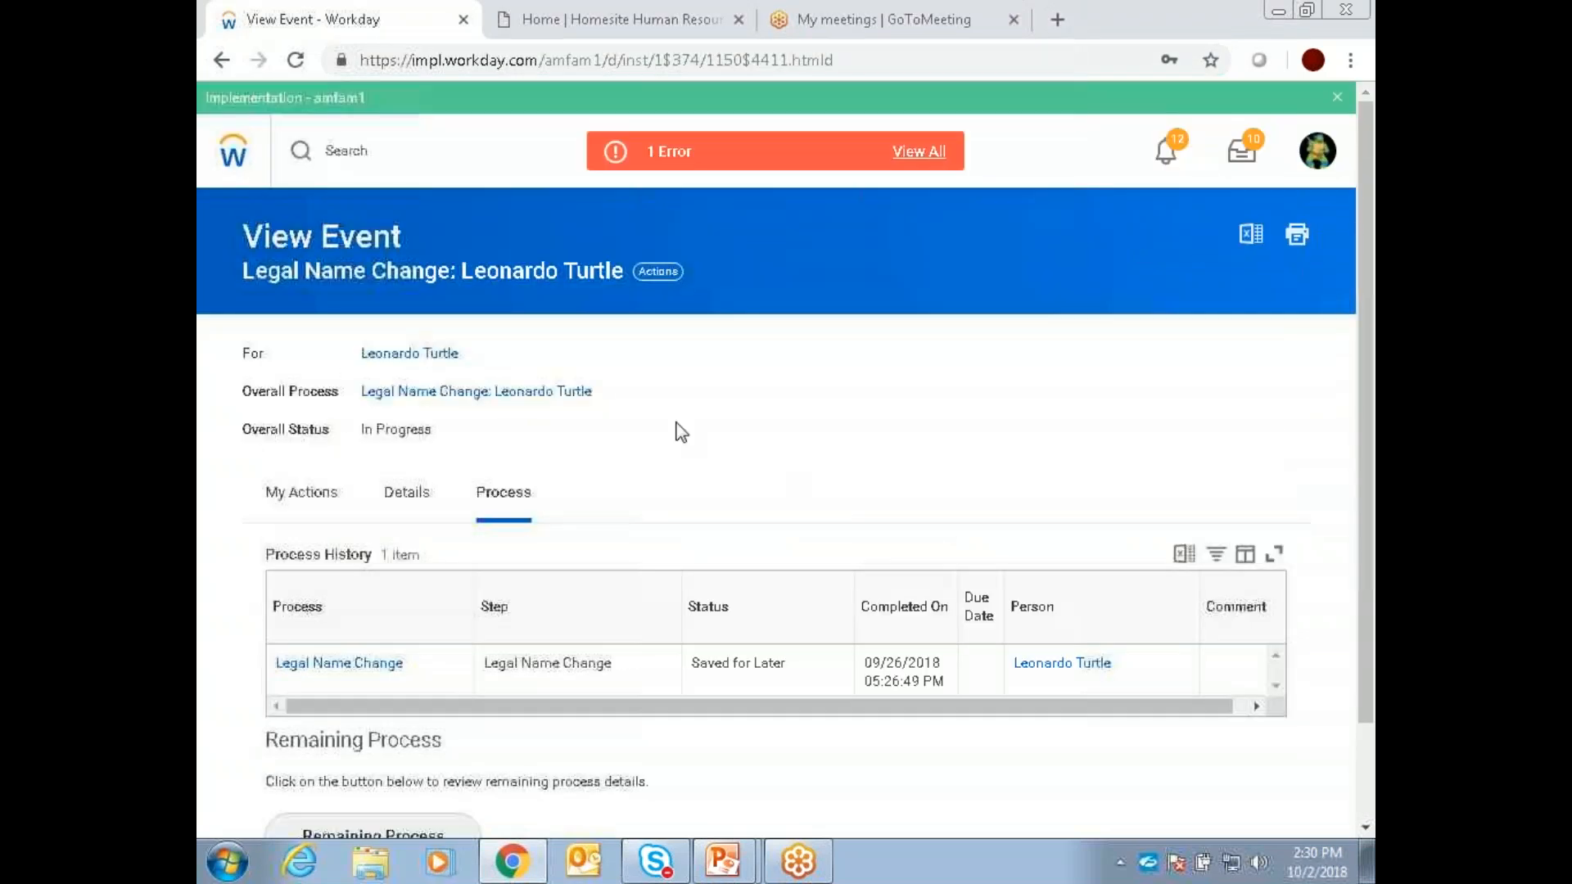
Step: Reopen the pending legal name change event through Personal Information and read its full error message
{"action": "left_click", "coordinate": [233, 152]}
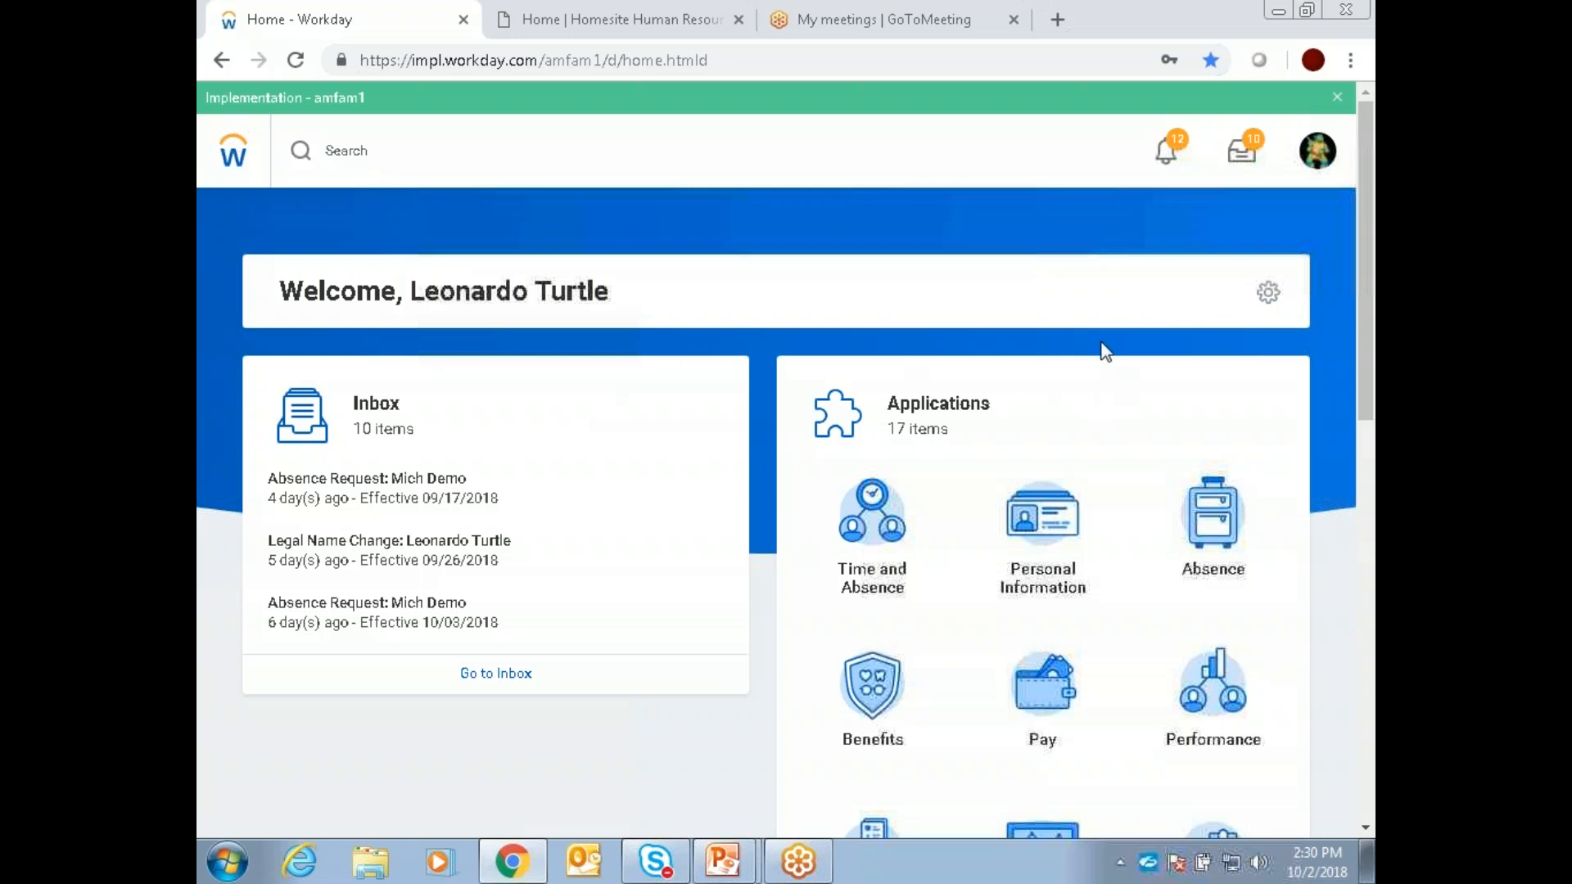
{"action": "left_click", "coordinate": [1037, 532]}
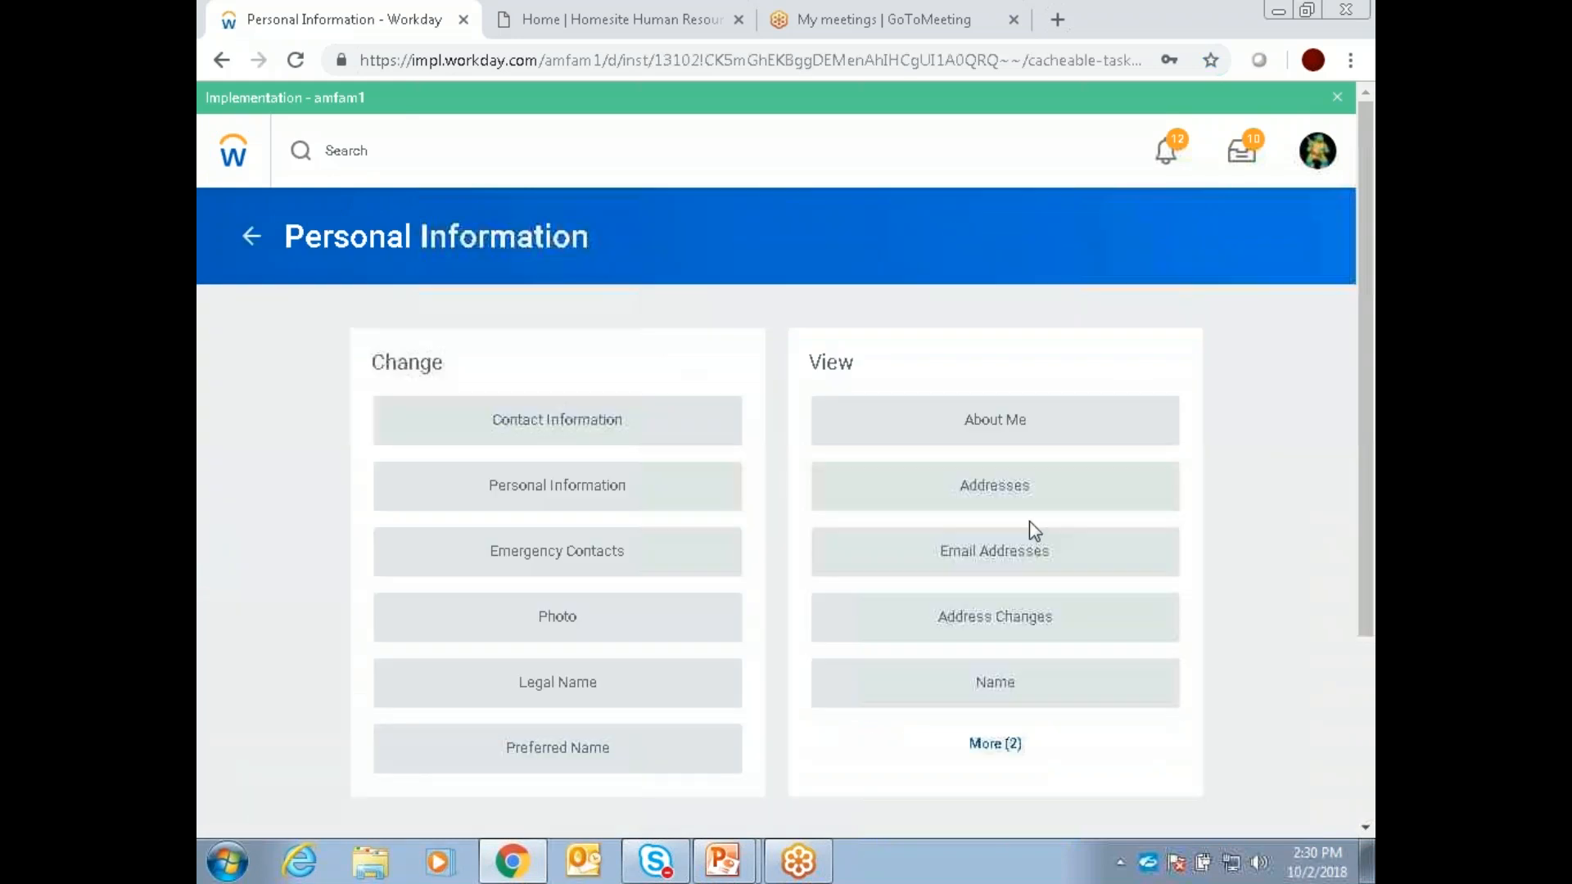
{"action": "left_click", "coordinate": [564, 686]}
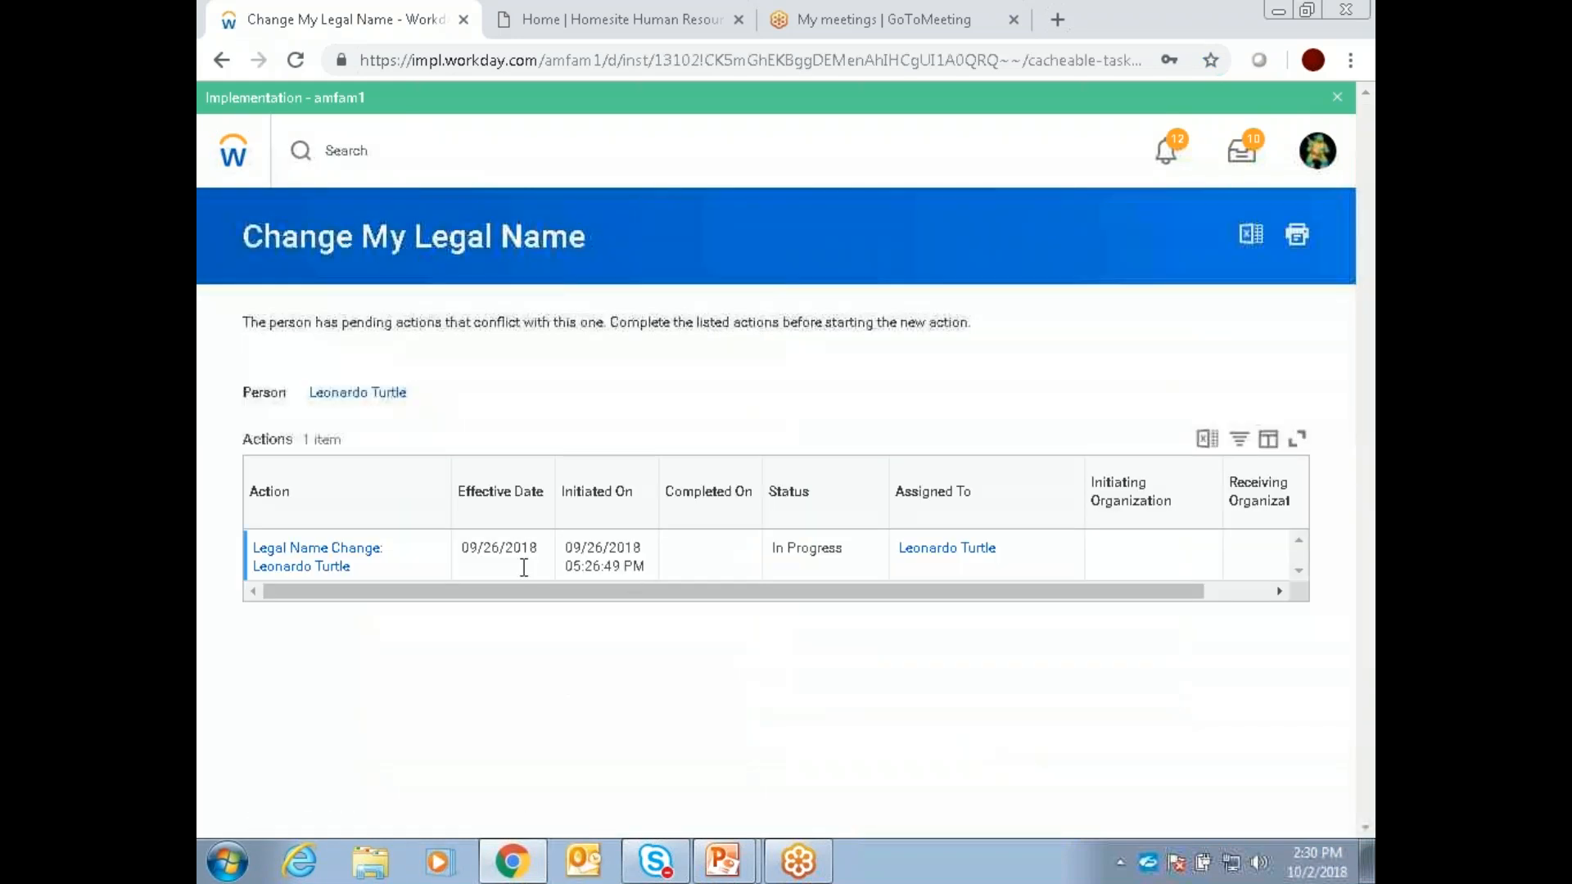
{"action": "left_click", "coordinate": [317, 557]}
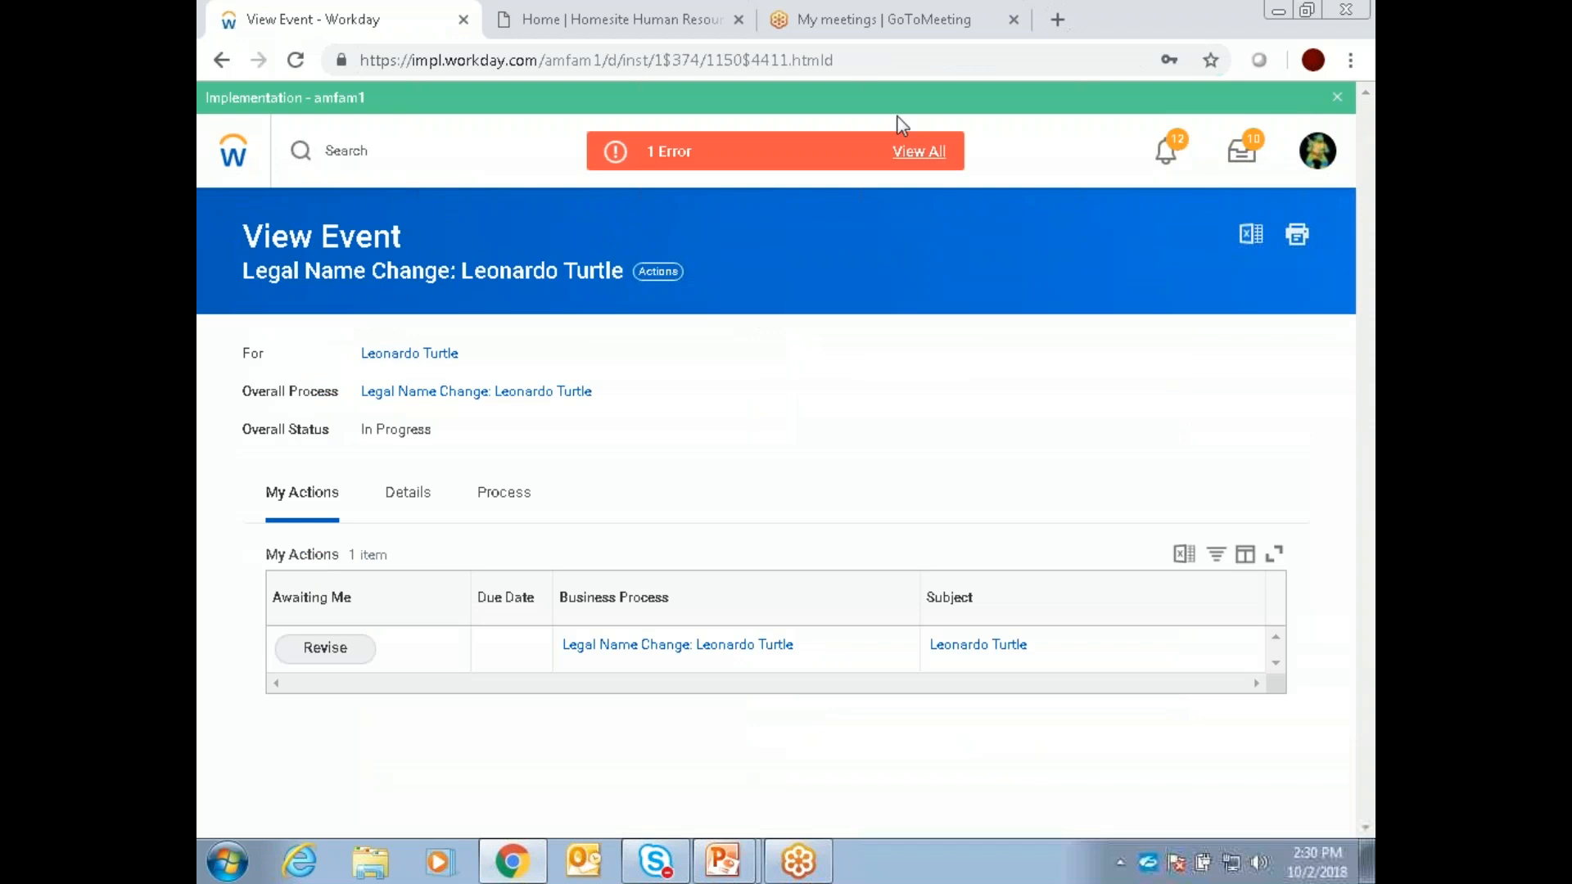
{"action": "left_click", "coordinate": [921, 154]}
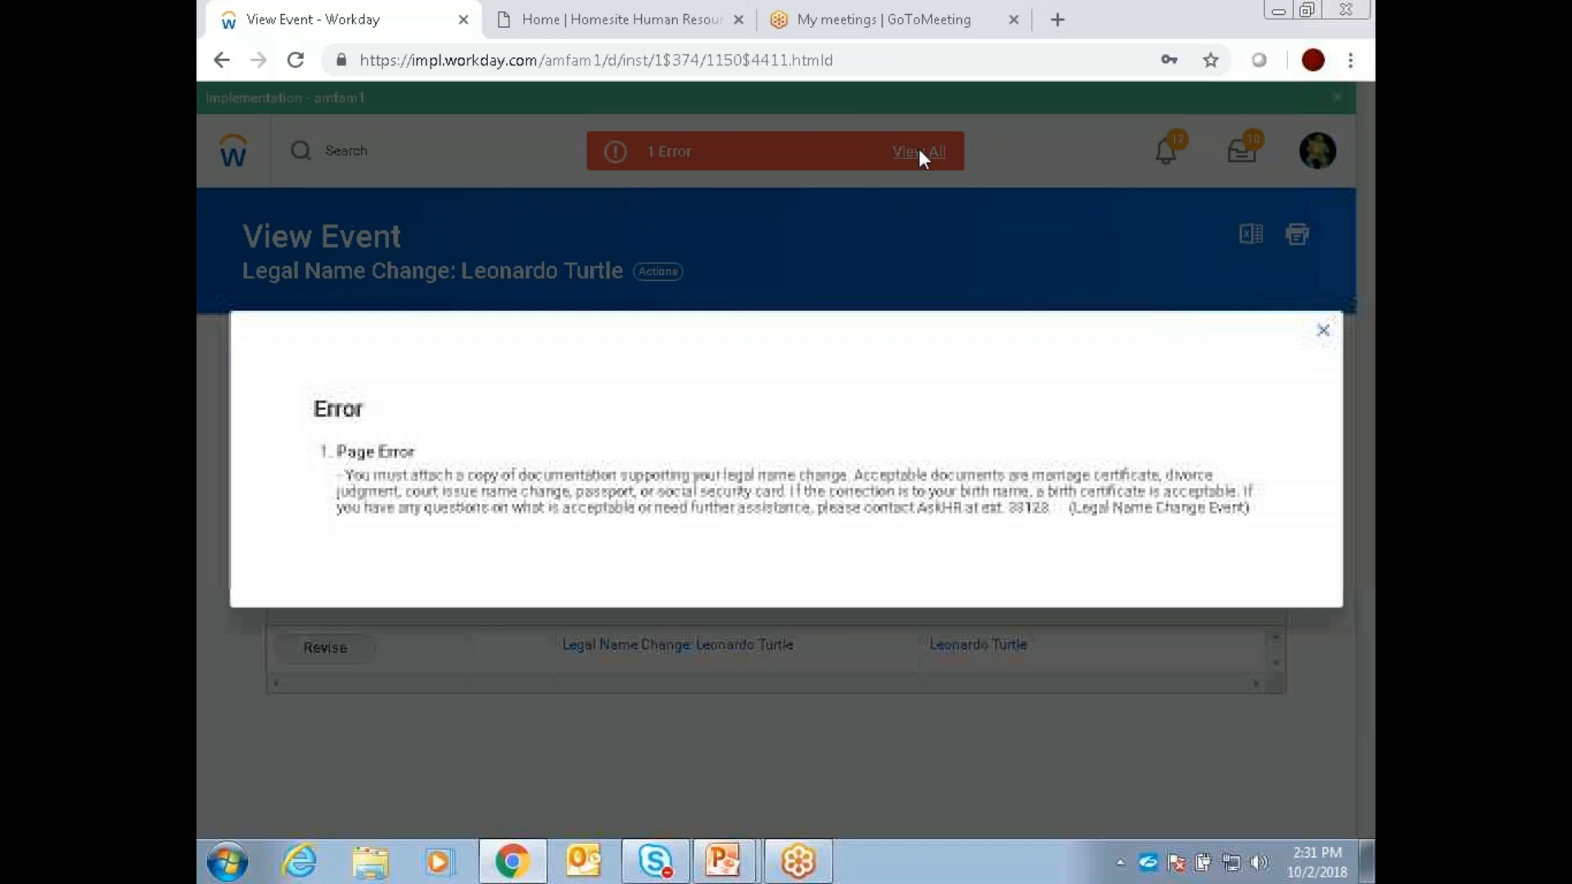
{"action": "left_click", "coordinate": [1327, 332]}
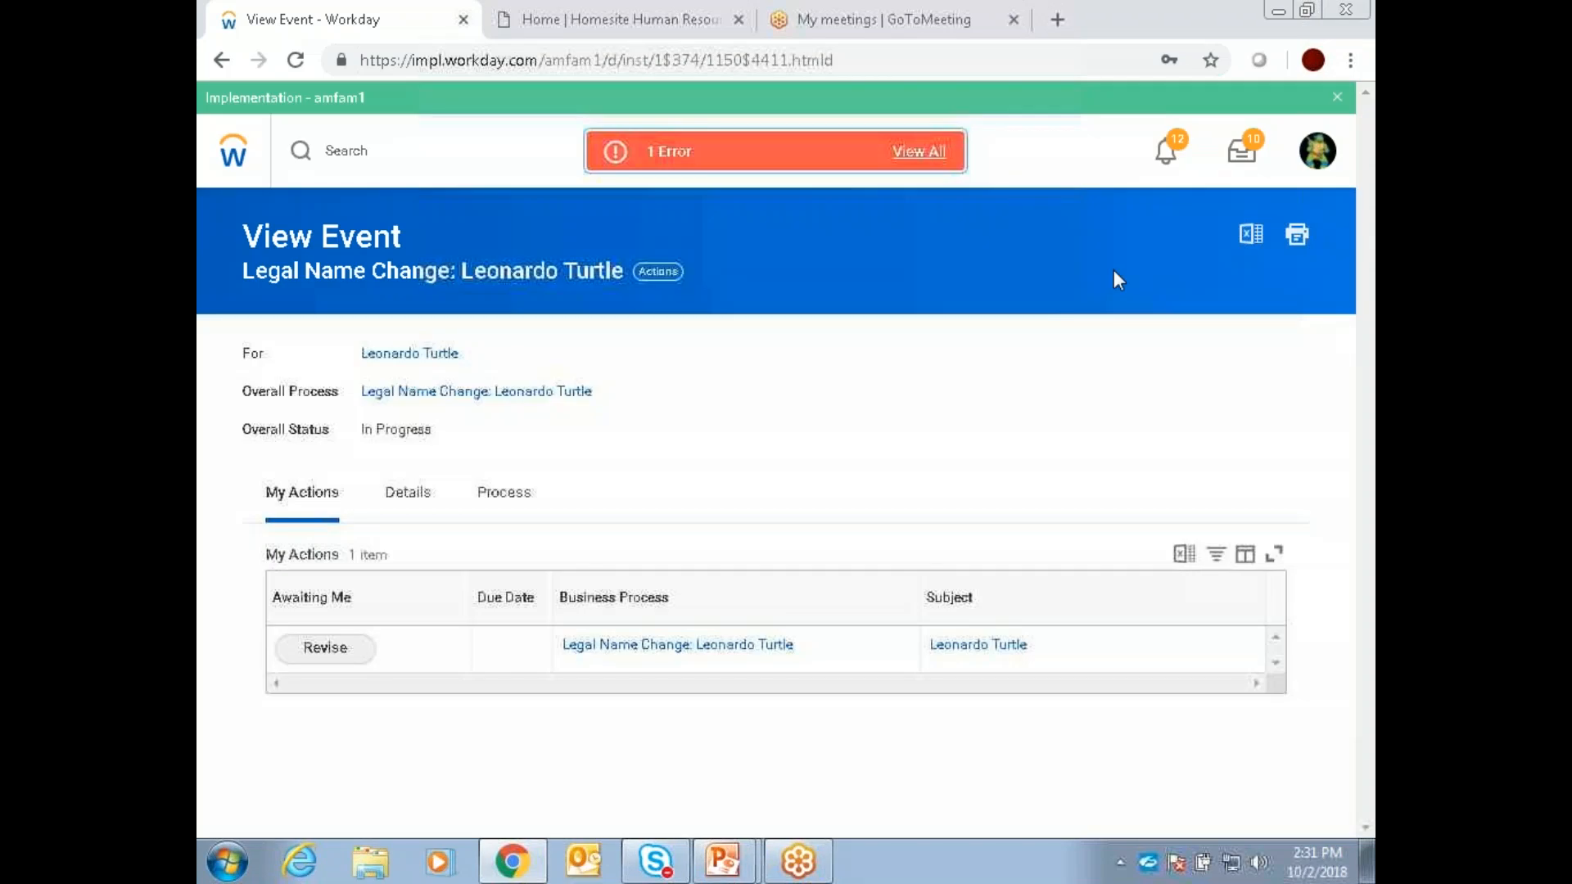
Step: Open the Absence application from the home page and highlight the Available Balance as of Today heading
{"action": "left_click", "coordinate": [232, 153]}
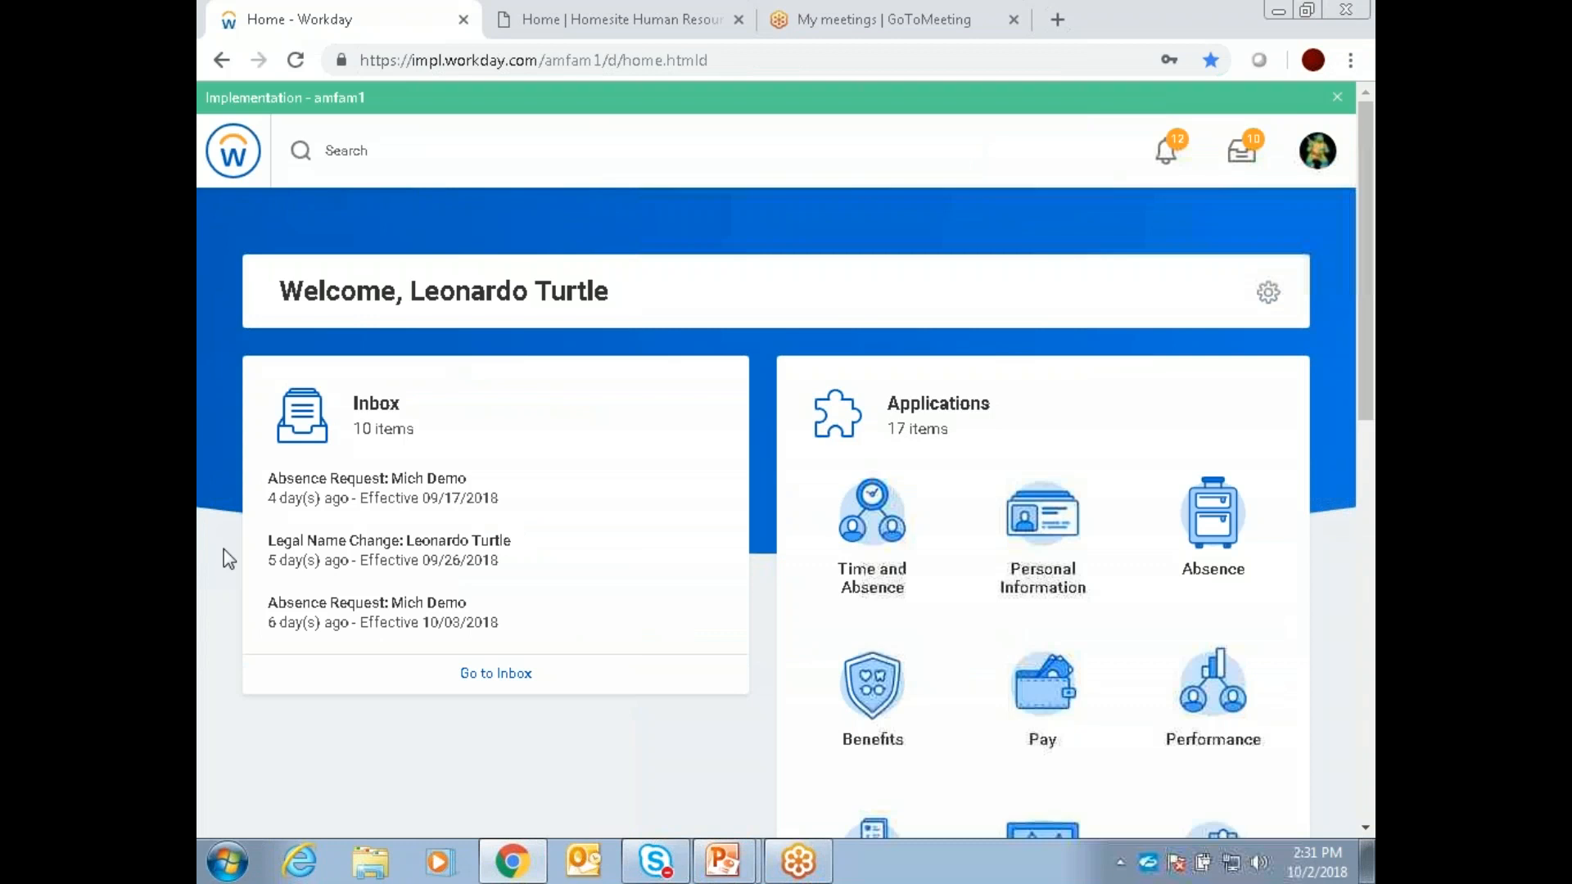
{"action": "left_click", "coordinate": [1211, 543]}
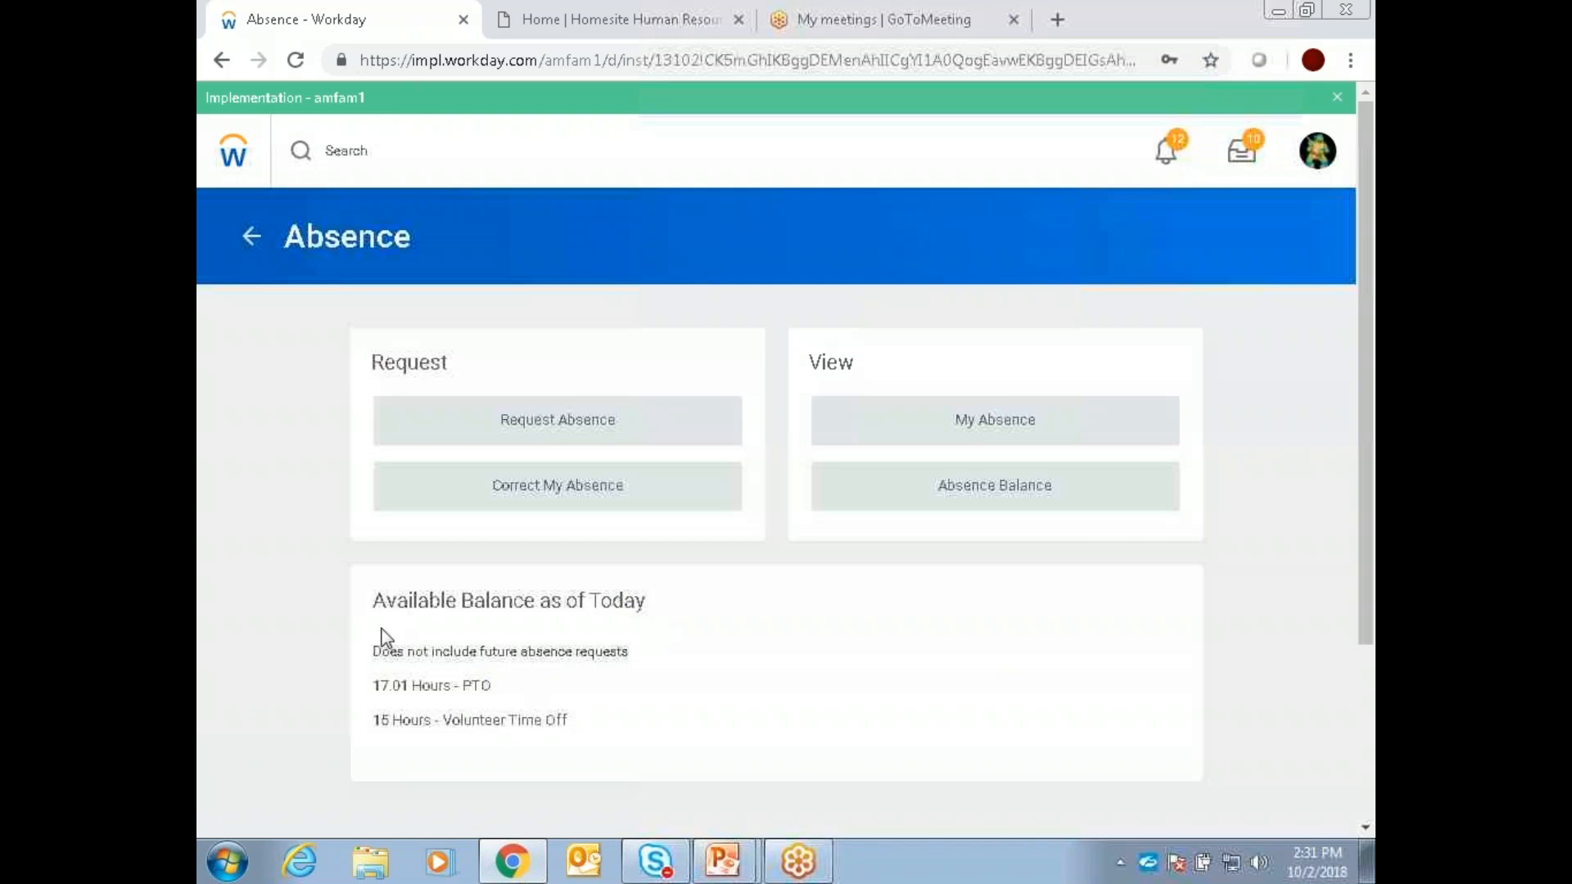
{"action": "left_click_drag", "start_coordinate": [376, 602], "coordinate": [677, 604]}
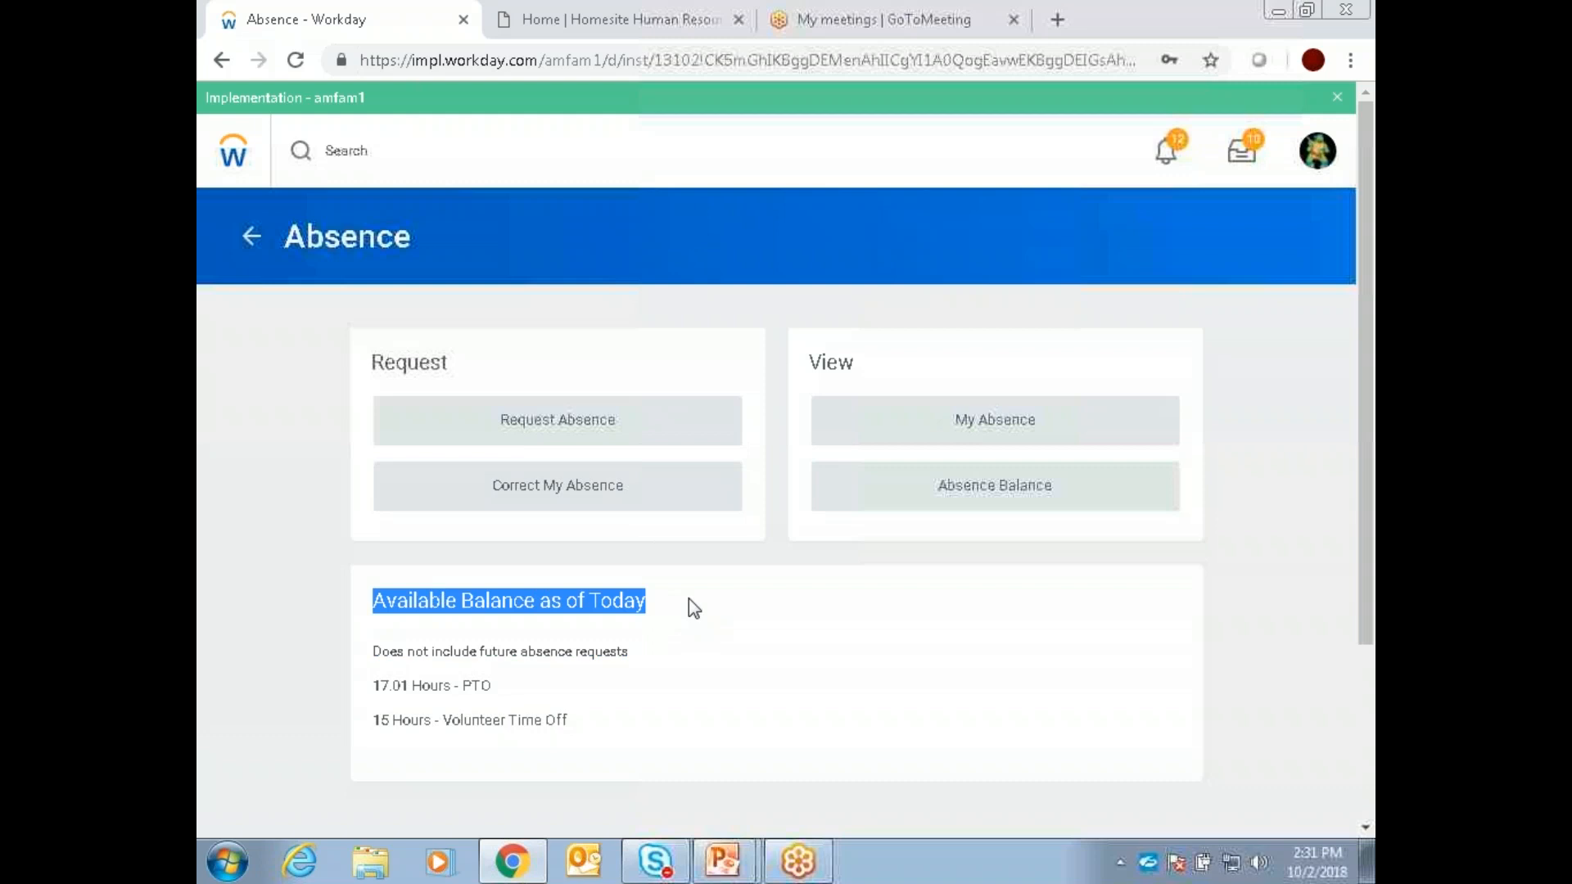
{"action": "left_click", "coordinate": [680, 600]}
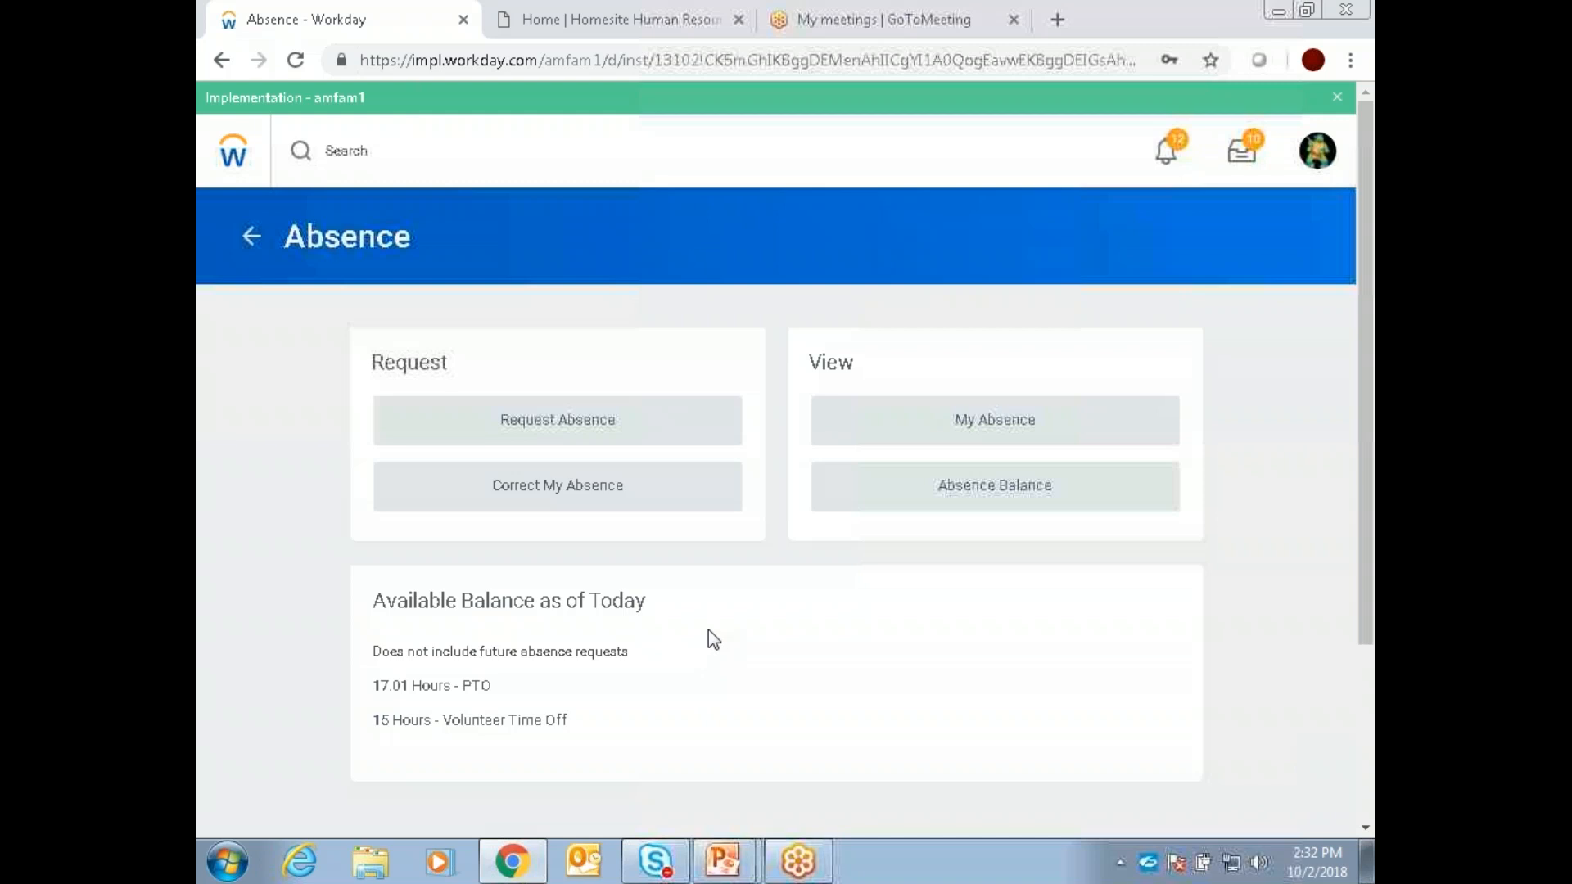
Step: Start an absence request and select Thursday, October 4, 2018 on the absence calendar
{"action": "left_click", "coordinate": [610, 427]}
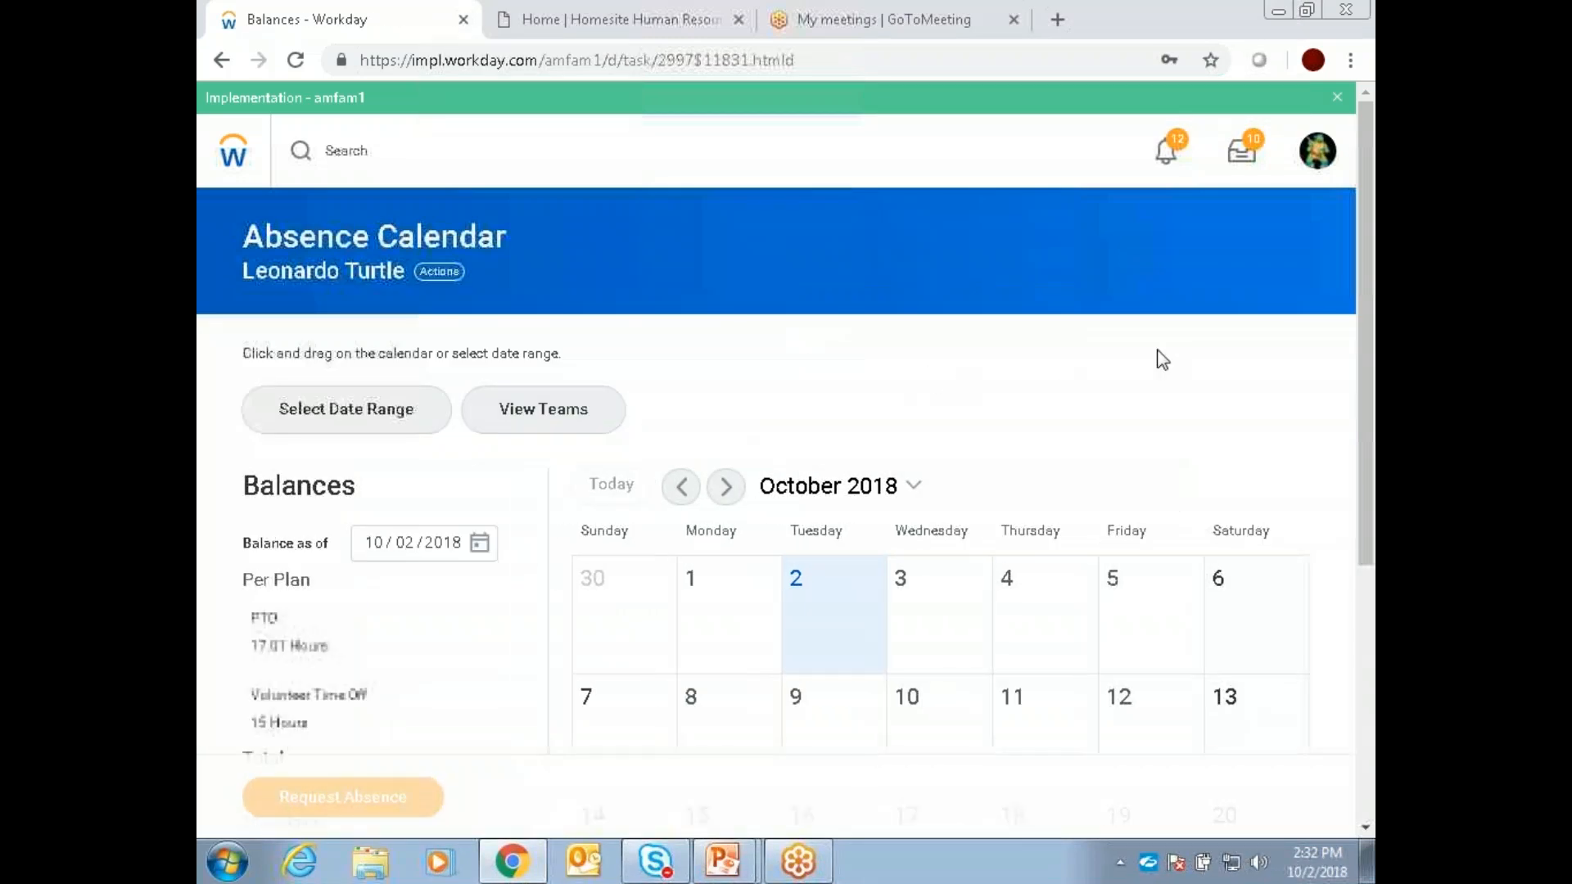
{"action": "scroll", "coordinate": [1162, 360], "scroll_direction": "down", "scroll_amount": 3}
{"action": "left_click", "coordinate": [1013, 376]}
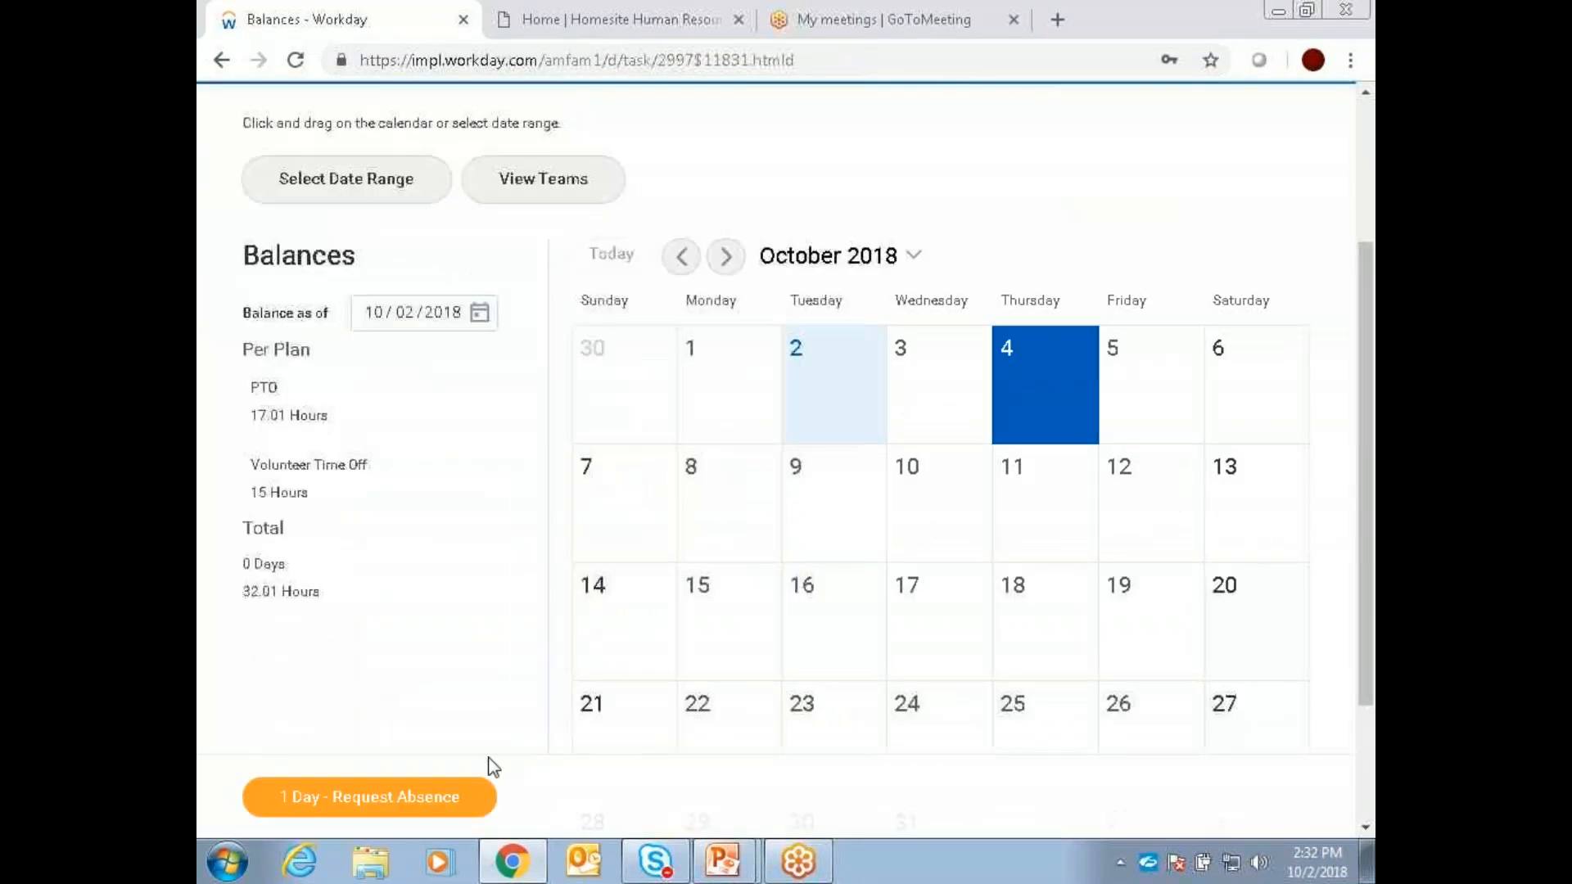
Step: Try different day selections by toggling October 4, 5 and 6 on the calendar, ending with only October 4 selected
{"action": "left_click", "coordinate": [1142, 400]}
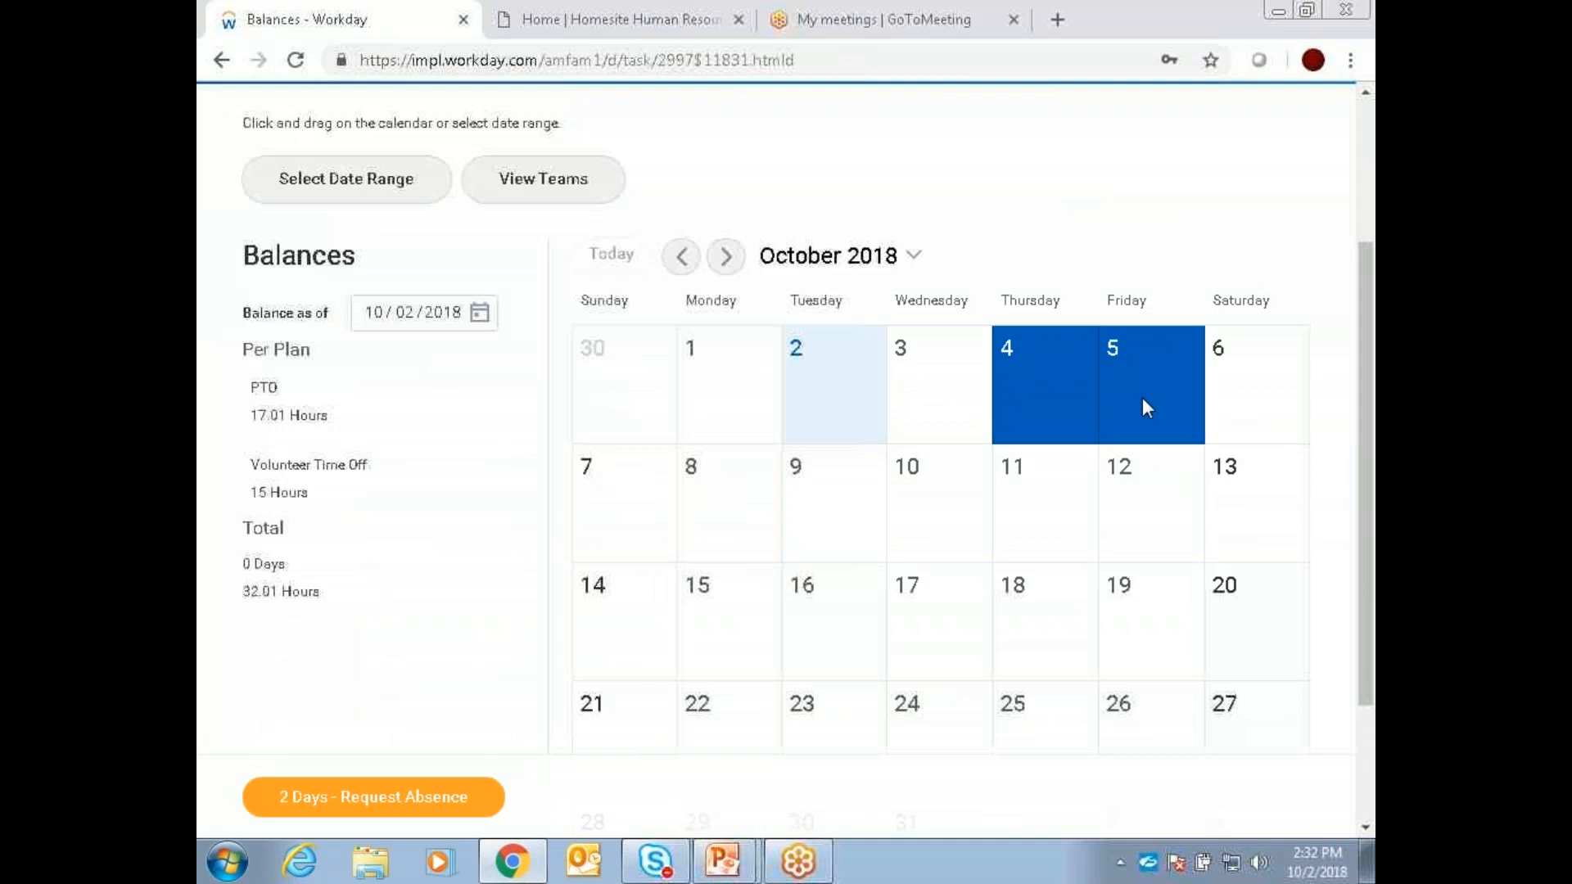
{"action": "left_click", "coordinate": [1261, 388]}
{"action": "left_click", "coordinate": [996, 409]}
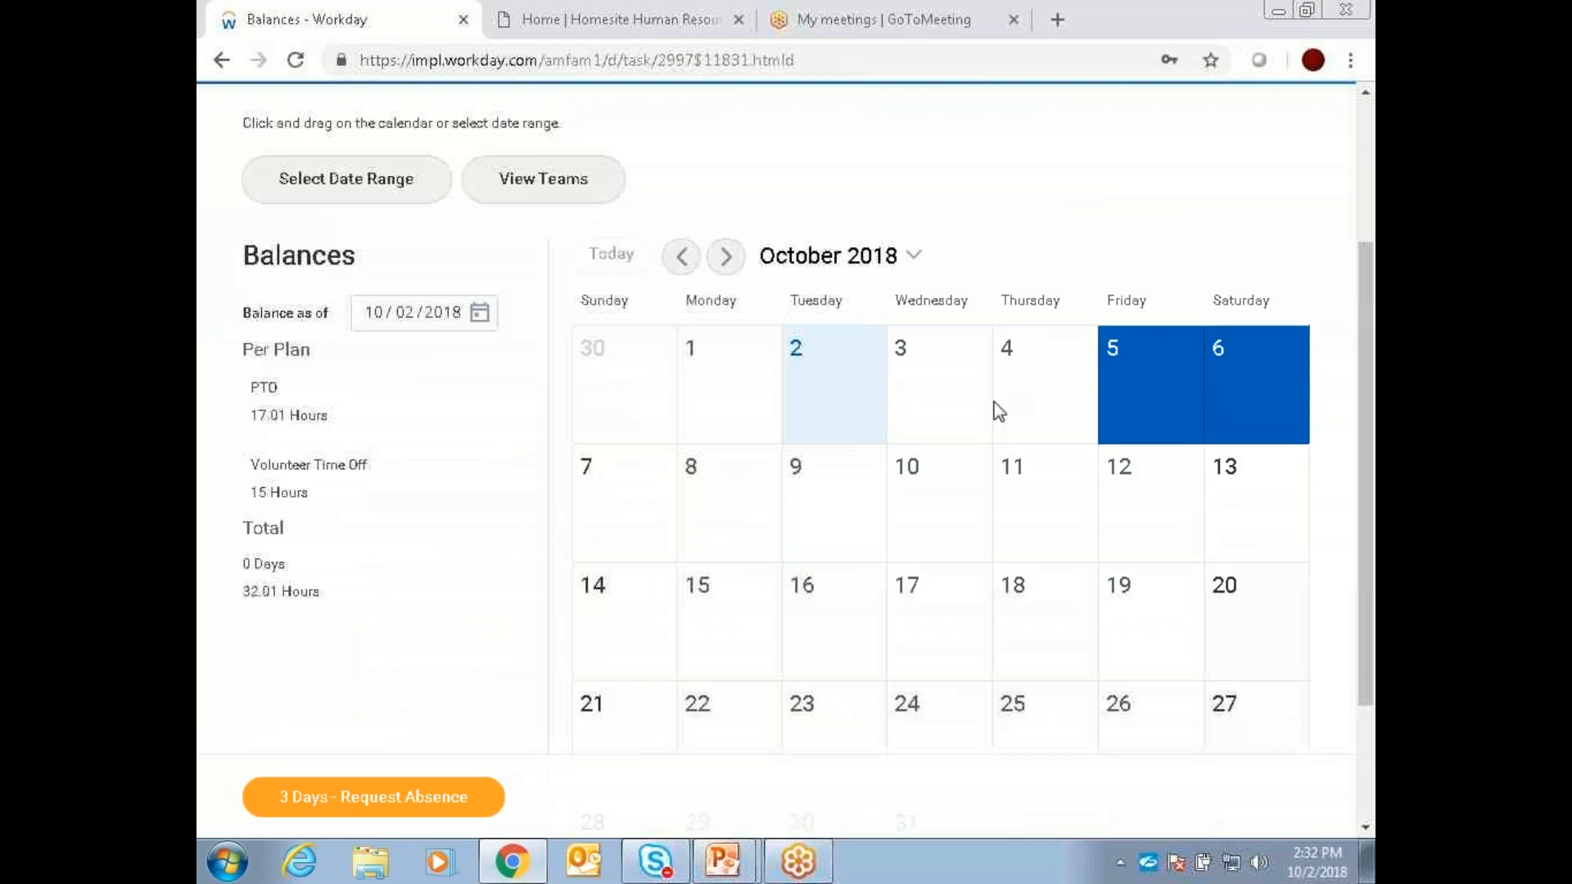
{"action": "left_click", "coordinate": [1187, 398]}
{"action": "left_click", "coordinate": [1235, 396]}
{"action": "left_click_drag", "start_coordinate": [1009, 406], "coordinate": [1043, 400]}
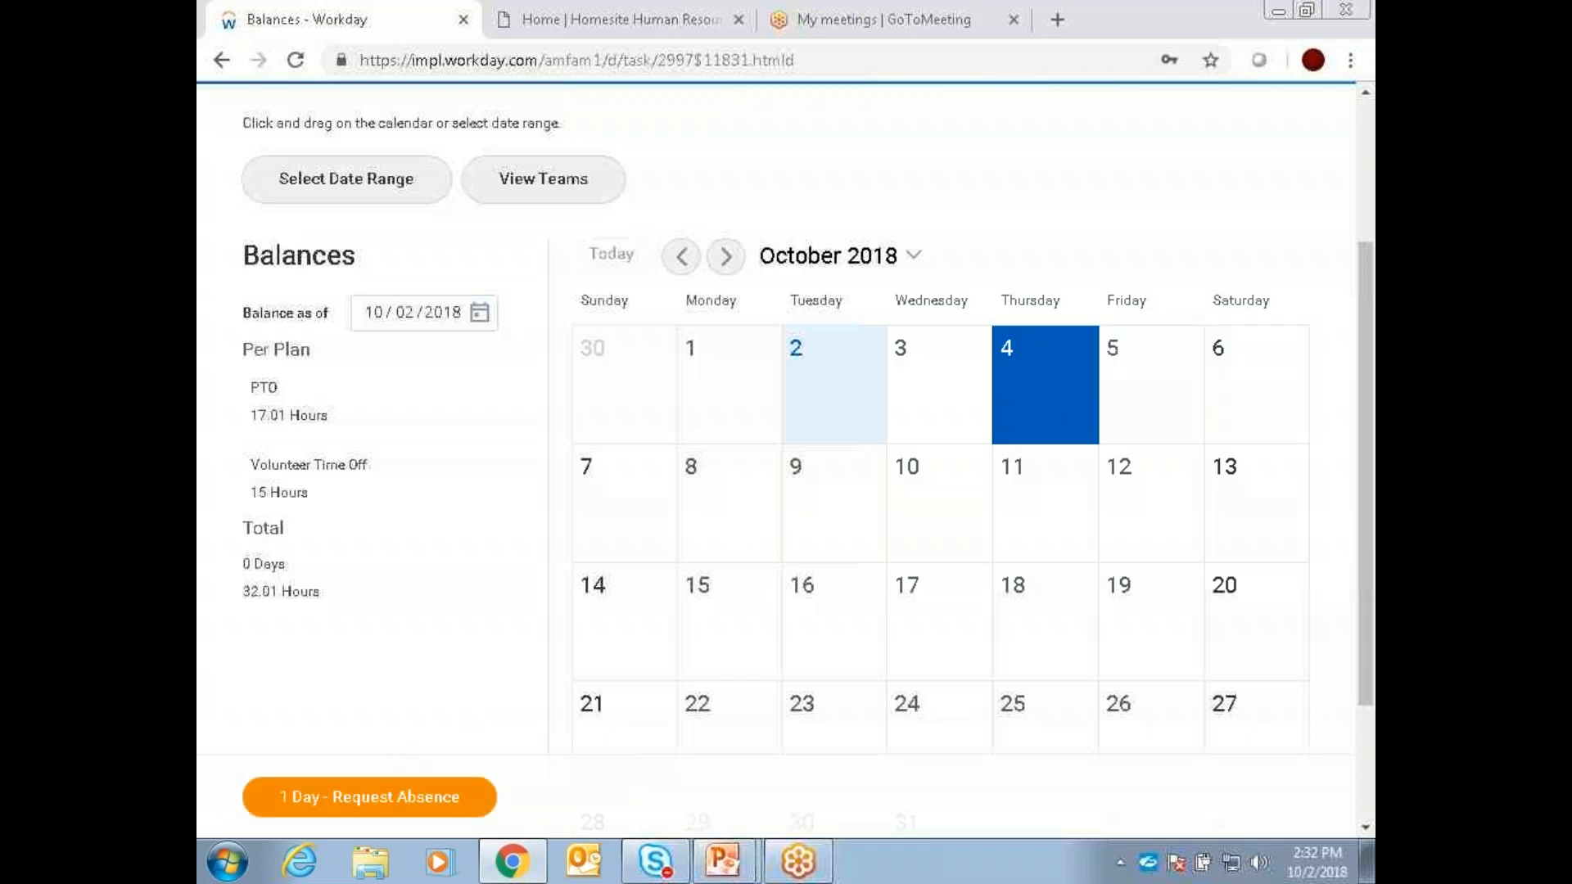
Step: Request the absence for the selected day with *PTO as its absence type and continue to the request details
{"action": "left_click", "coordinate": [376, 792]}
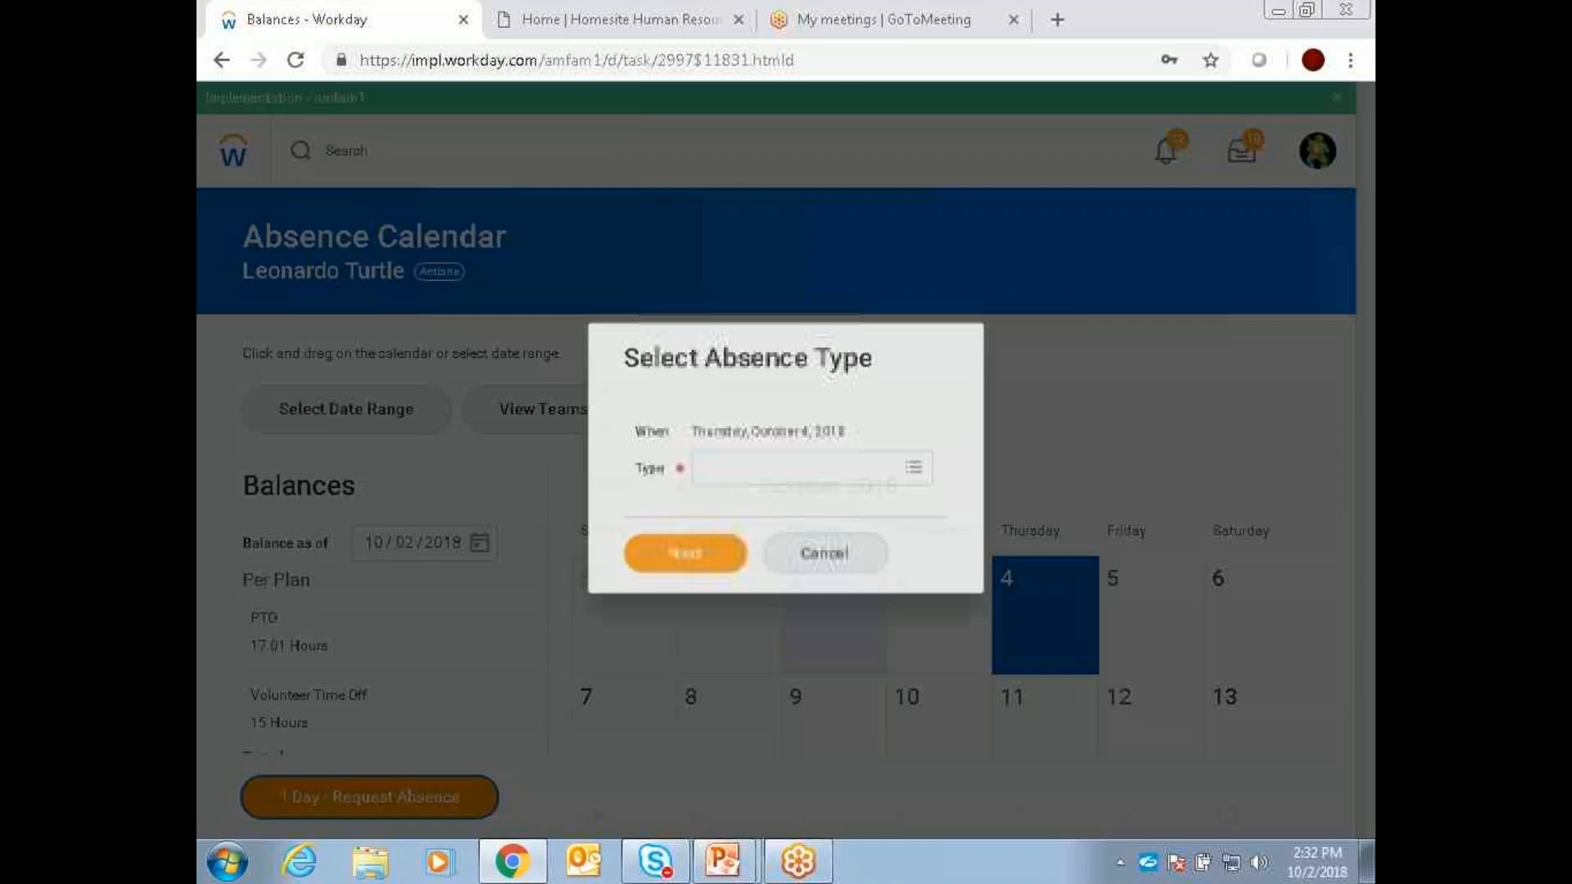
{"action": "left_click", "coordinate": [925, 476]}
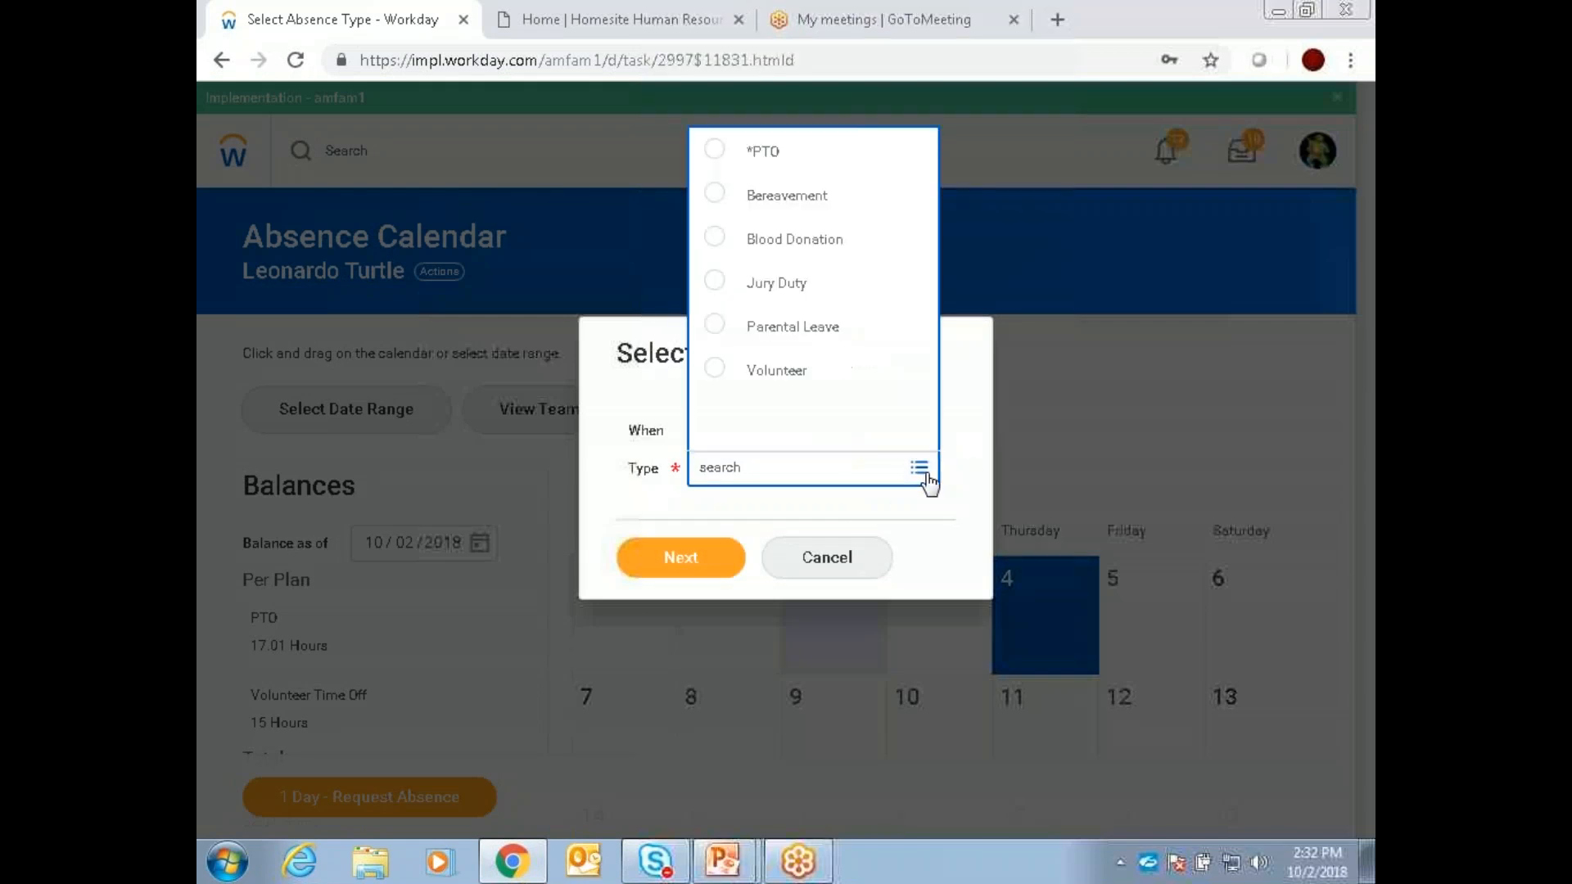
{"action": "left_click", "coordinate": [719, 152]}
{"action": "left_click", "coordinate": [698, 571]}
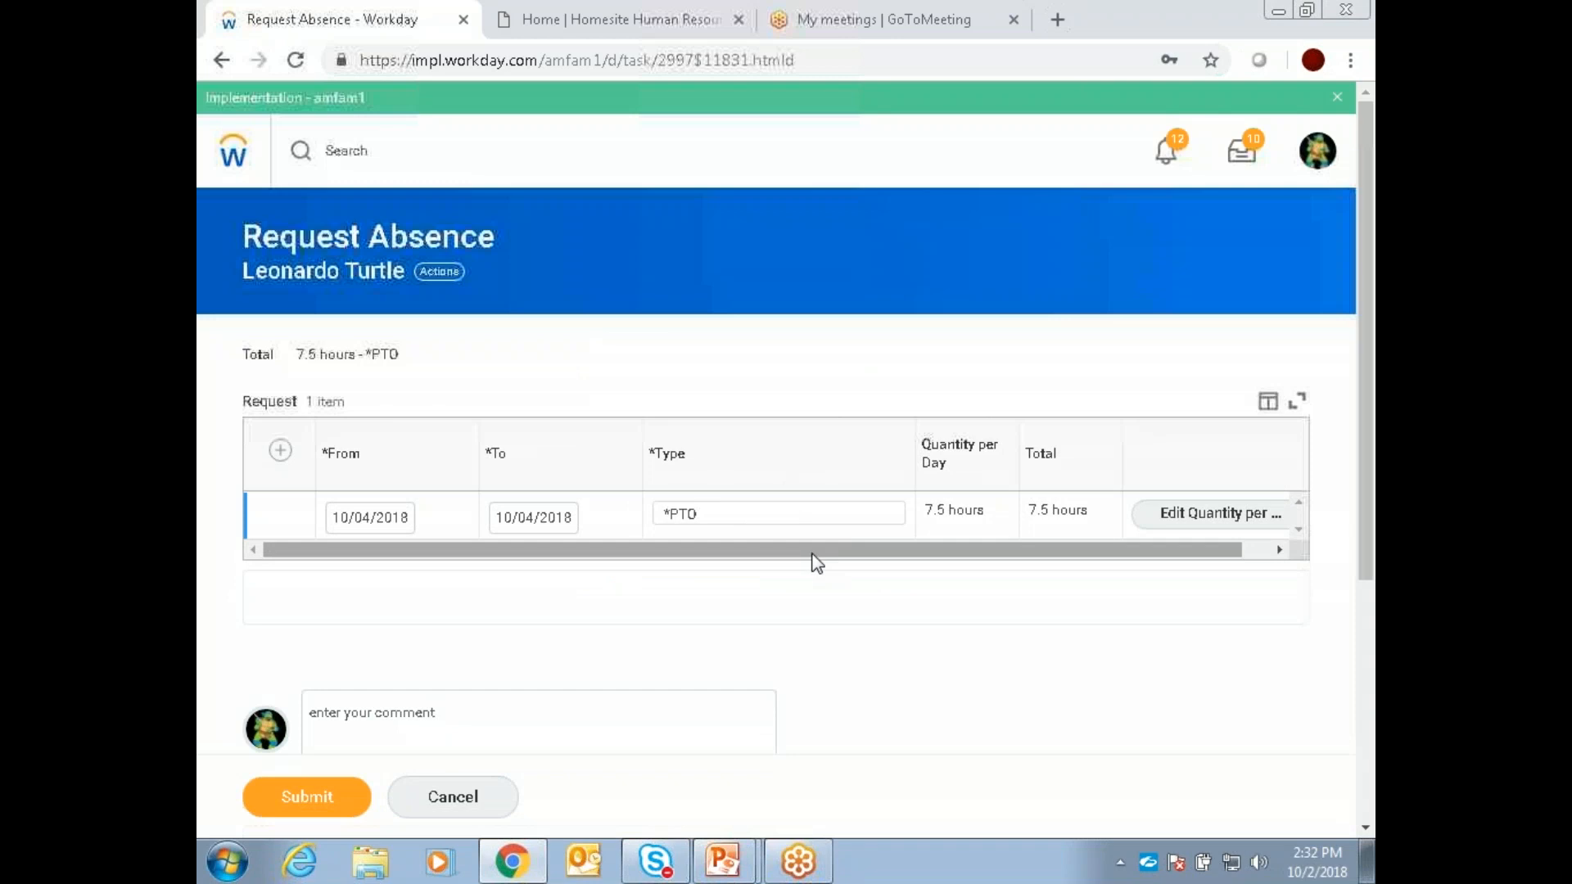
Step: Edit the quantity per day of the PTO request, updating all quantities to 3.75 hours
{"action": "left_click_drag", "start_coordinate": [866, 549], "coordinate": [794, 523]}
{"action": "left_click", "coordinate": [1243, 519]}
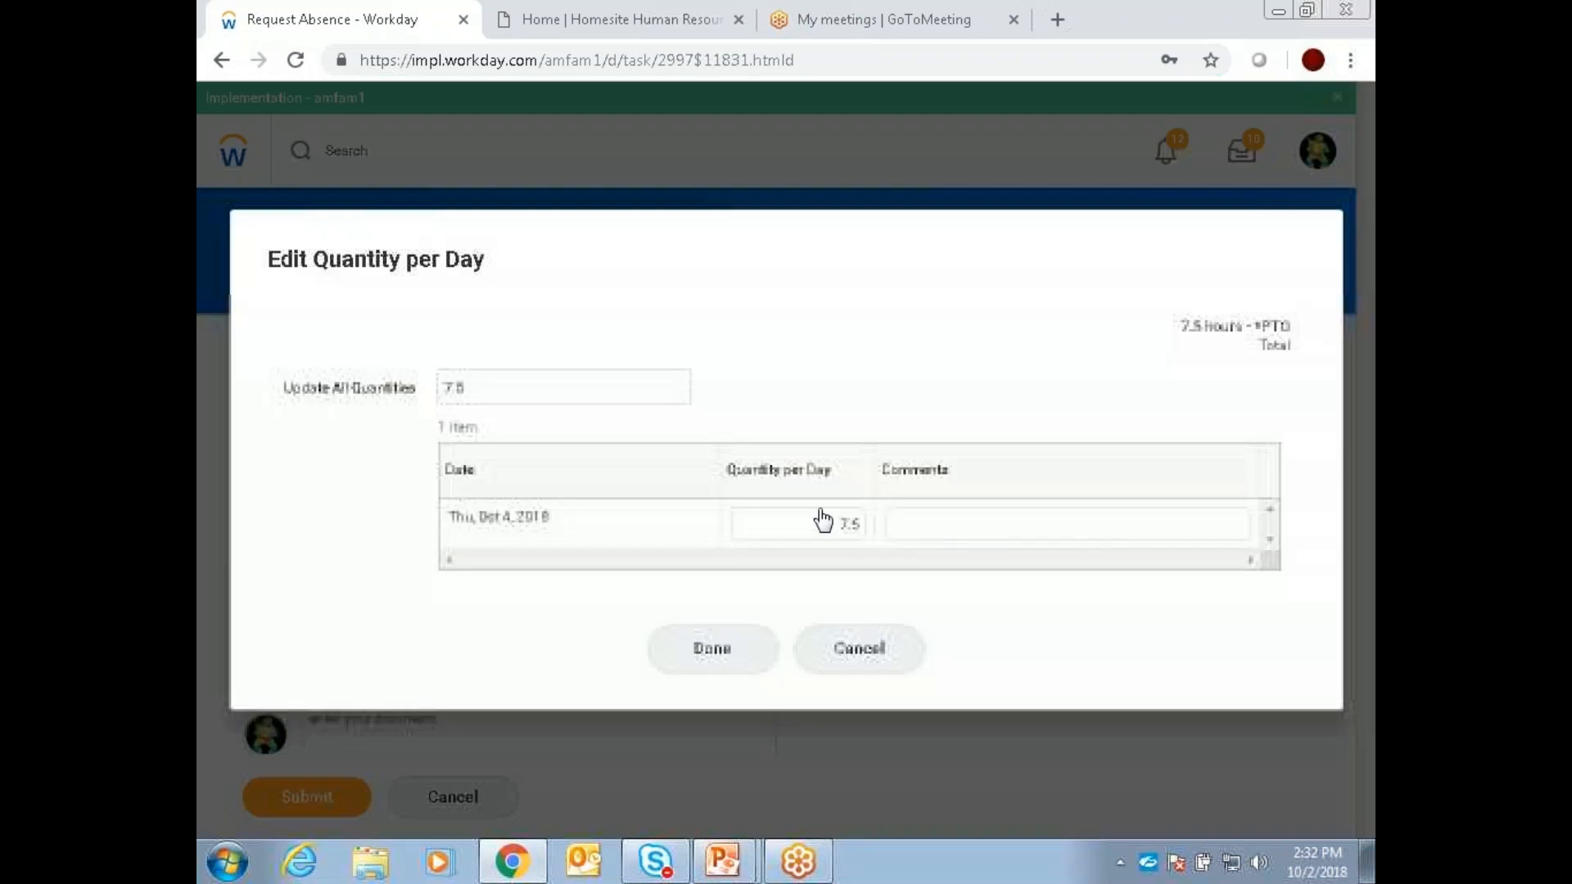
{"action": "left_click", "coordinate": [578, 397]}
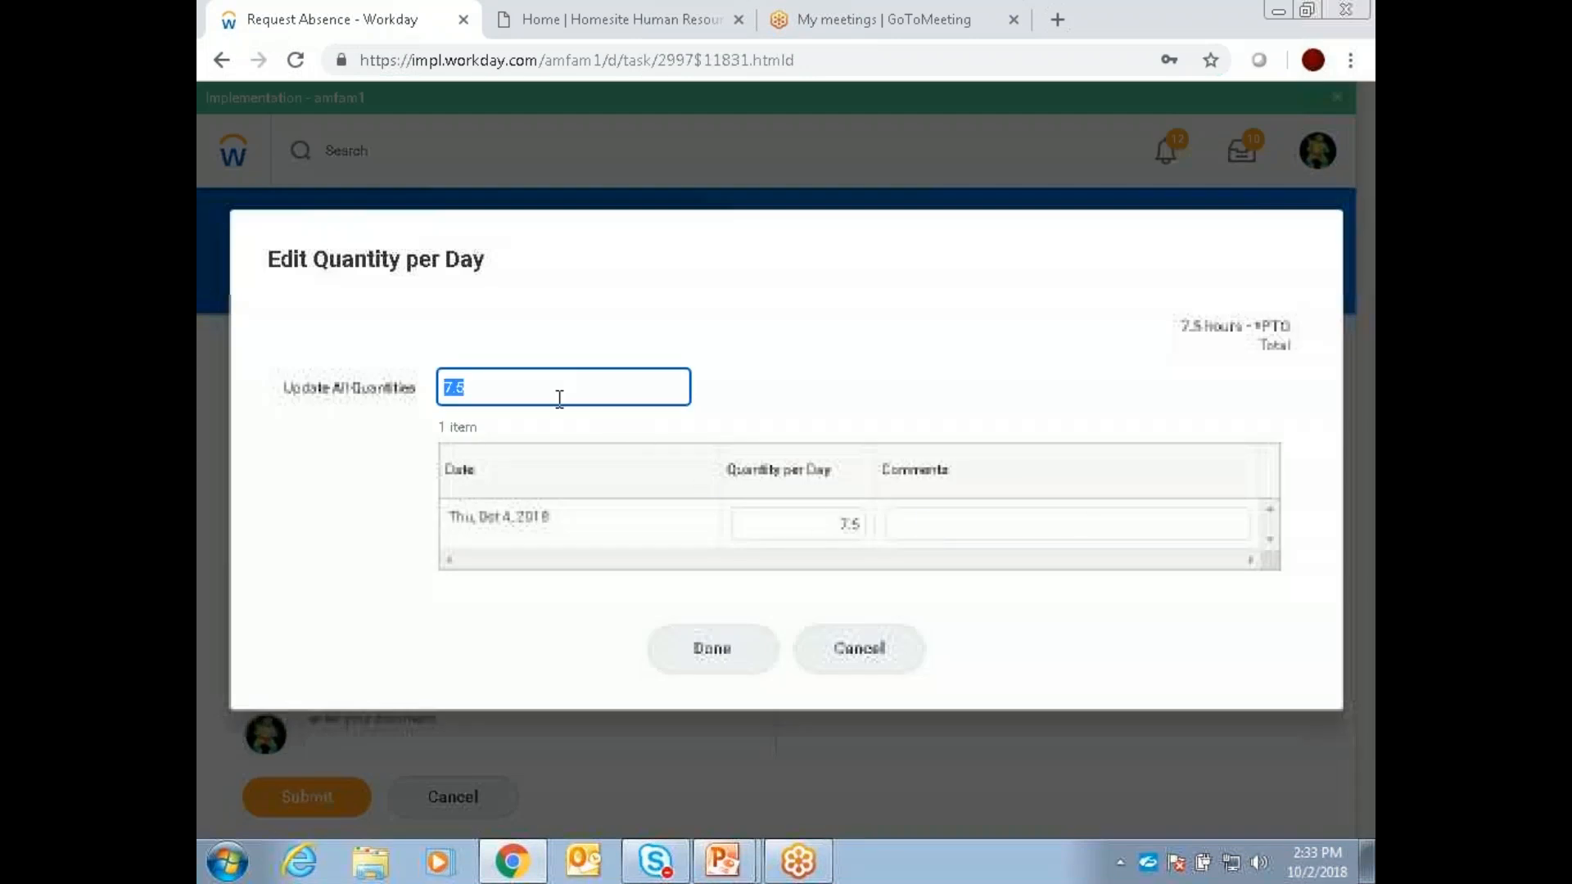
{"action": "type", "text": "3.75"}
{"action": "left_click", "coordinate": [861, 370]}
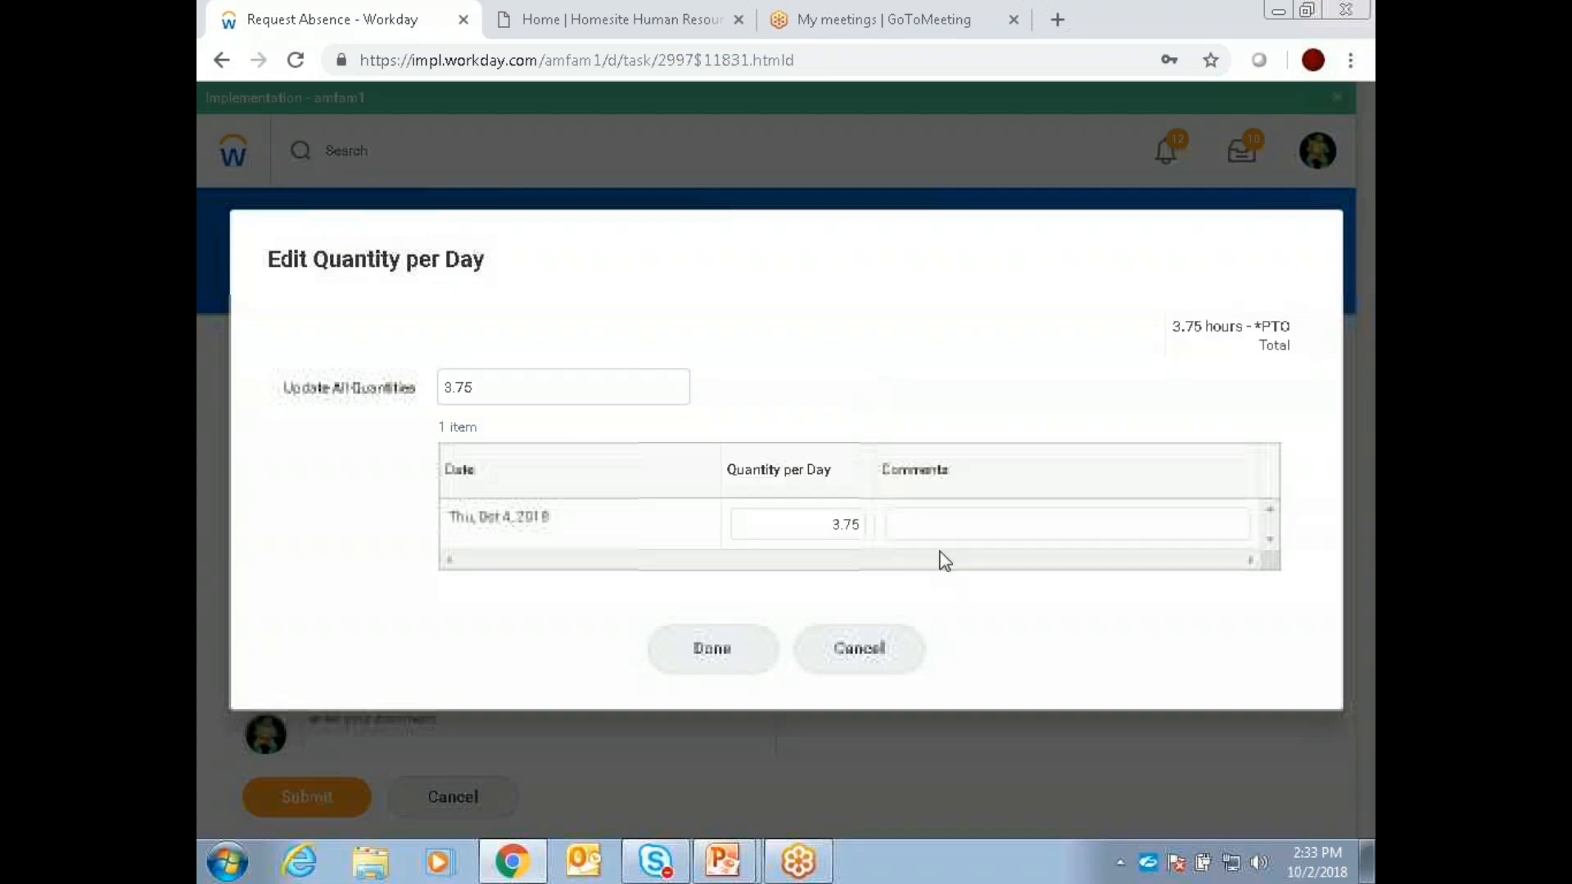
Step: Add the comment "I will be in at noon" to the October 4 entry and finish editing the daily quantity
{"action": "left_click", "coordinate": [935, 526]}
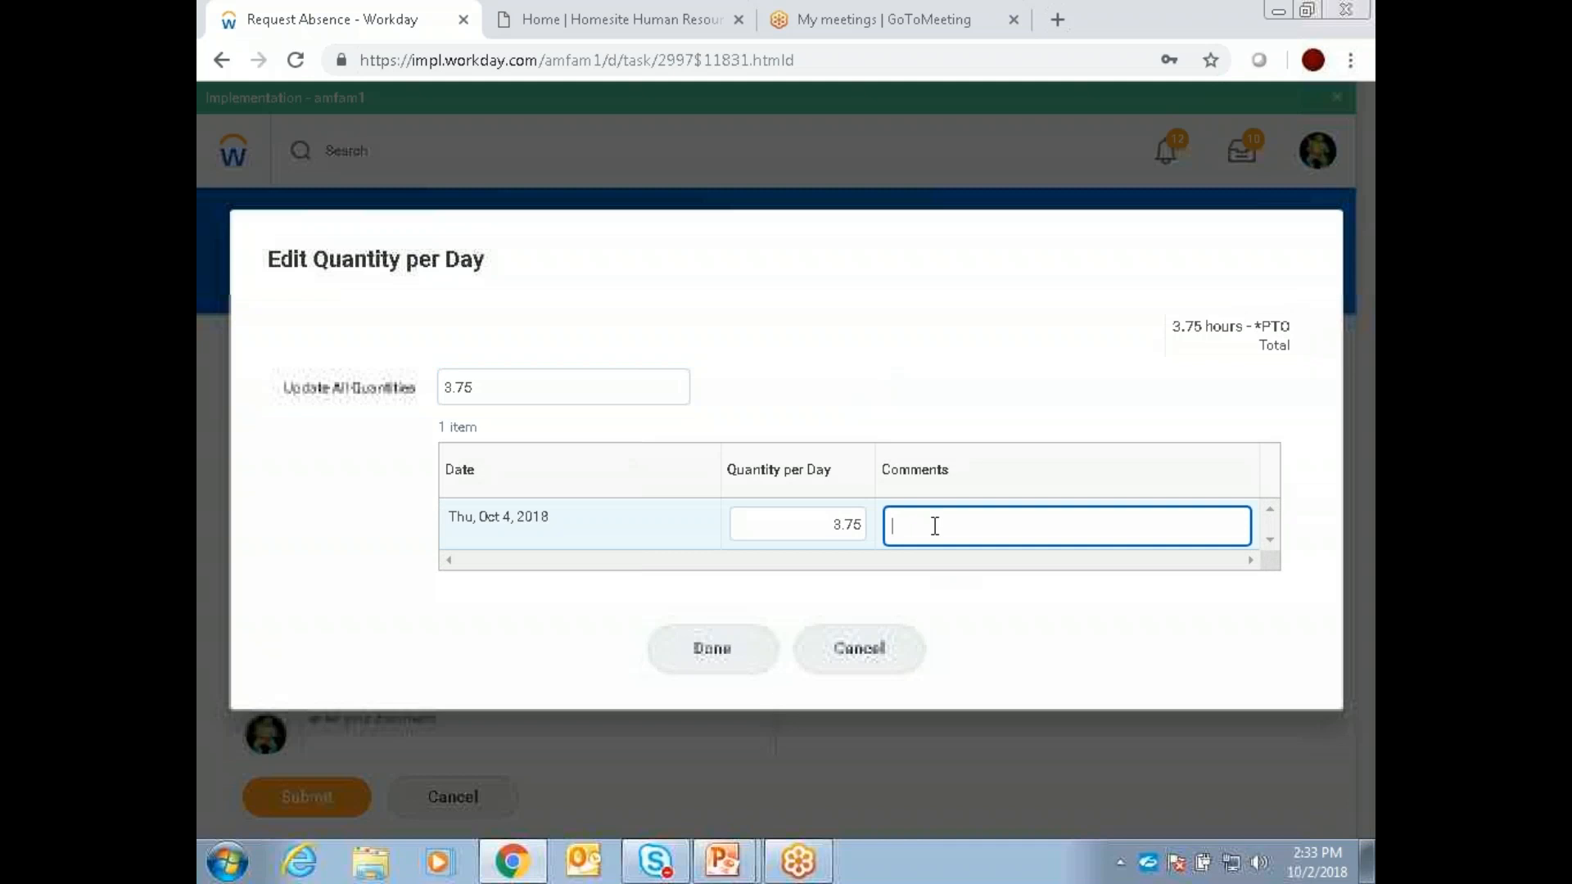
{"action": "type", "text": "I will be in at noon"}
{"action": "left_click", "coordinate": [740, 649]}
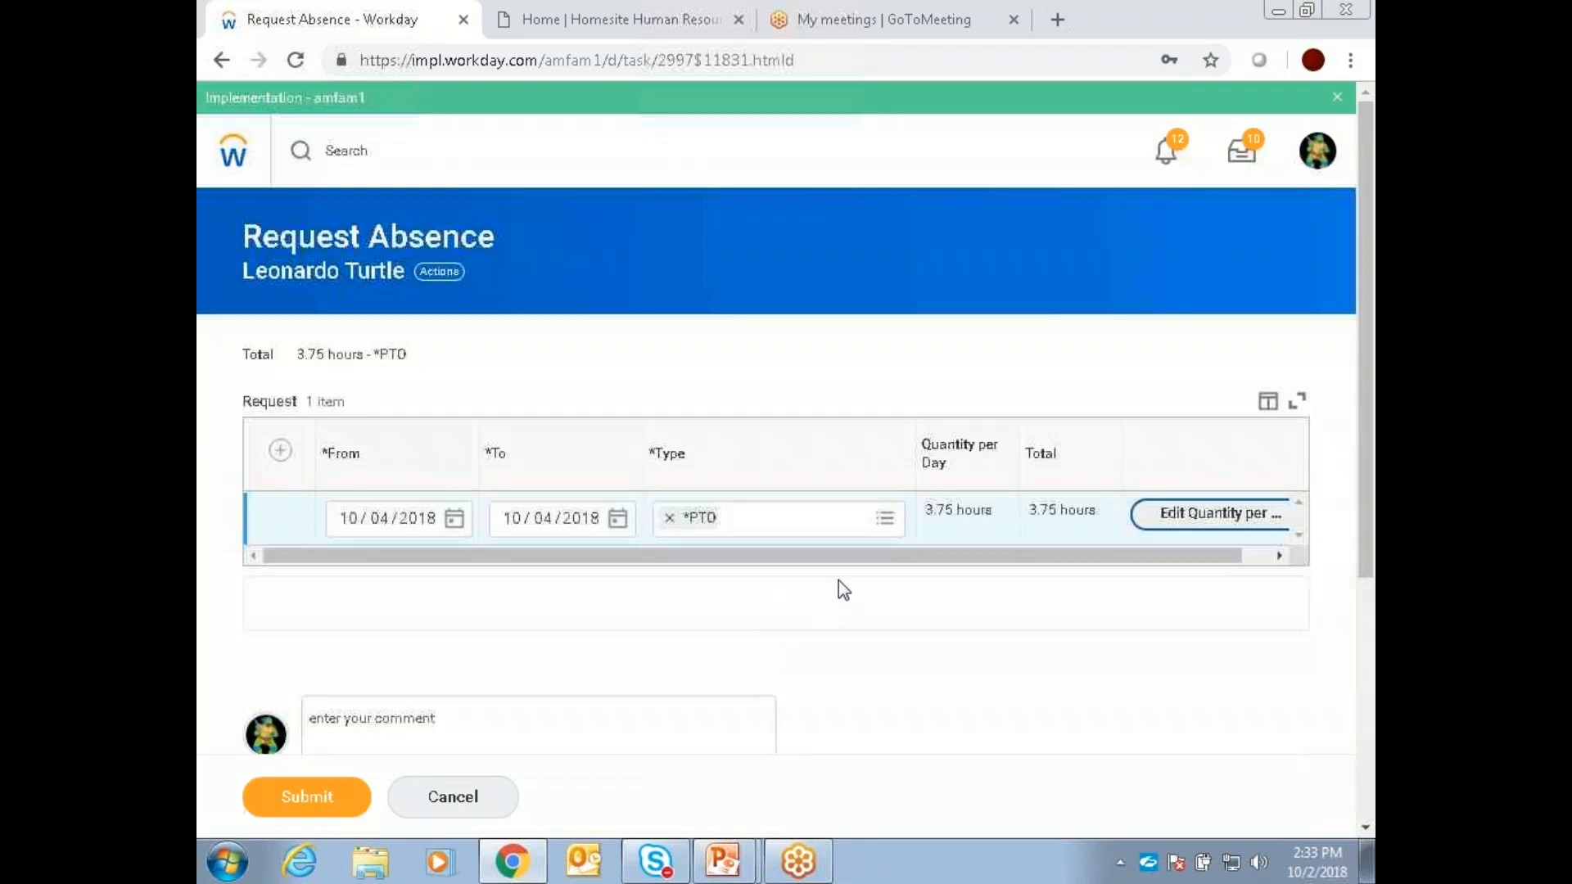
Step: Submit the PTO request and review the October 2018 absence calendar and the balances
{"action": "scroll", "coordinate": [852, 614], "scroll_direction": "down", "scroll_amount": 2}
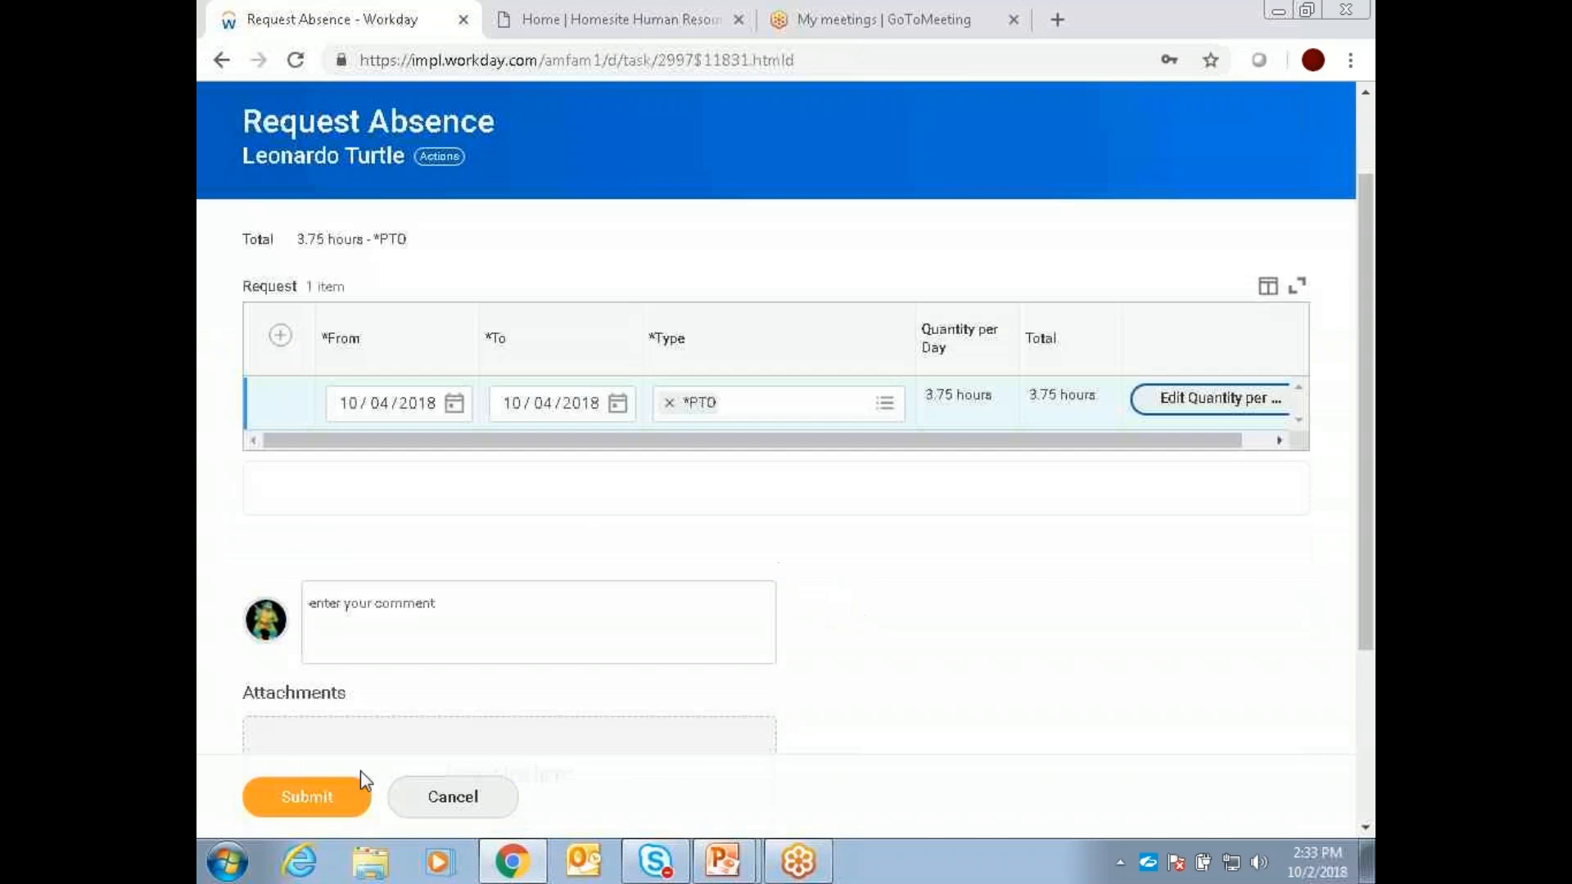
{"action": "left_click", "coordinate": [316, 799]}
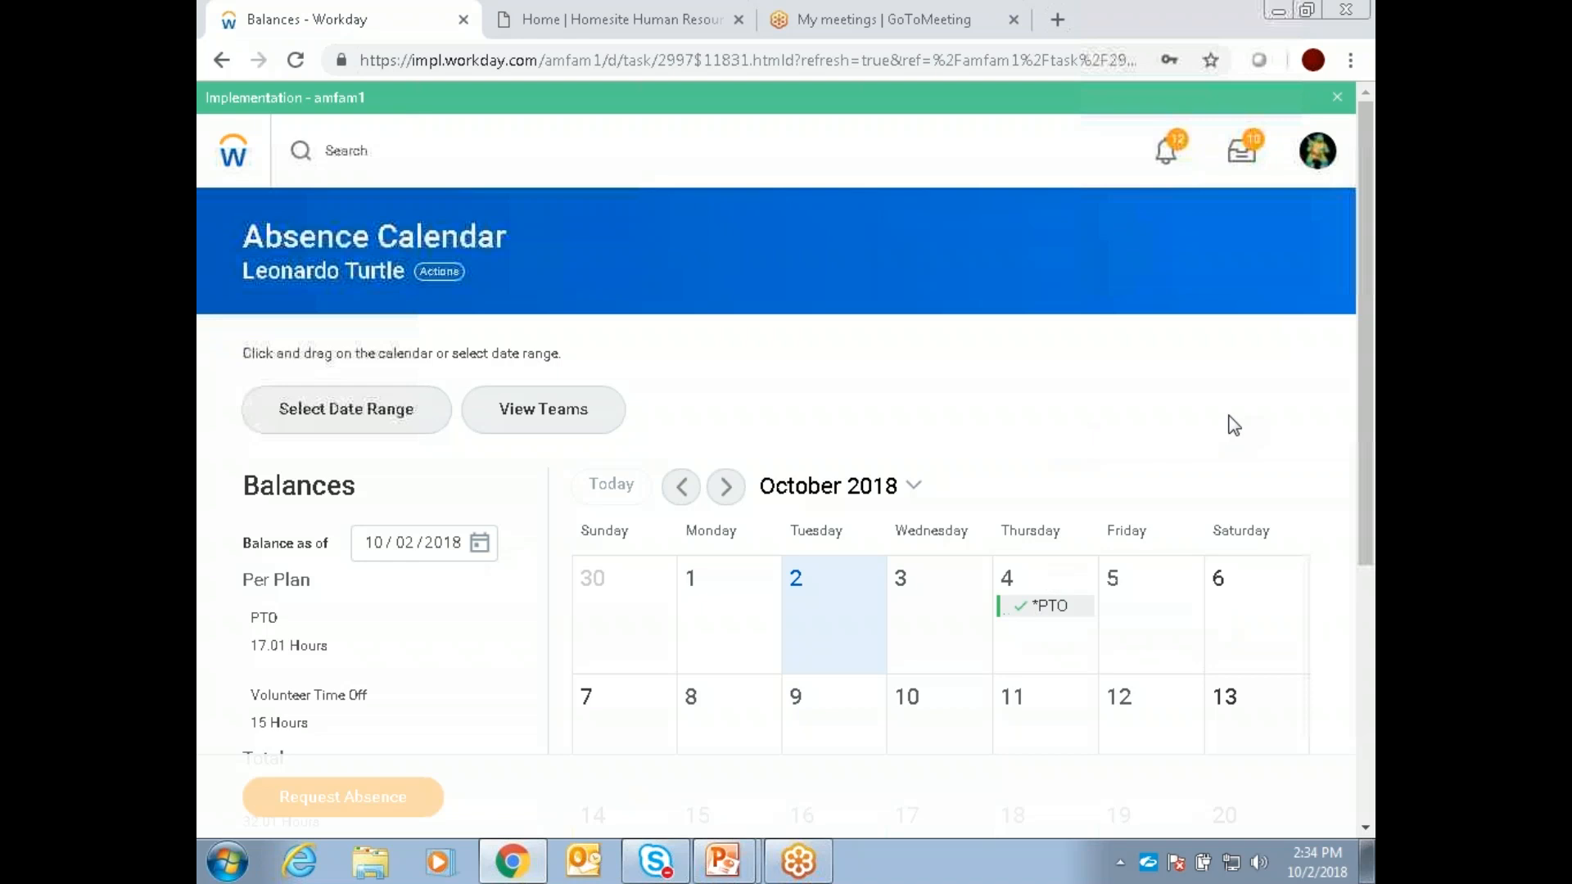
{"action": "scroll", "coordinate": [1265, 425], "scroll_direction": "down", "scroll_amount": 4}
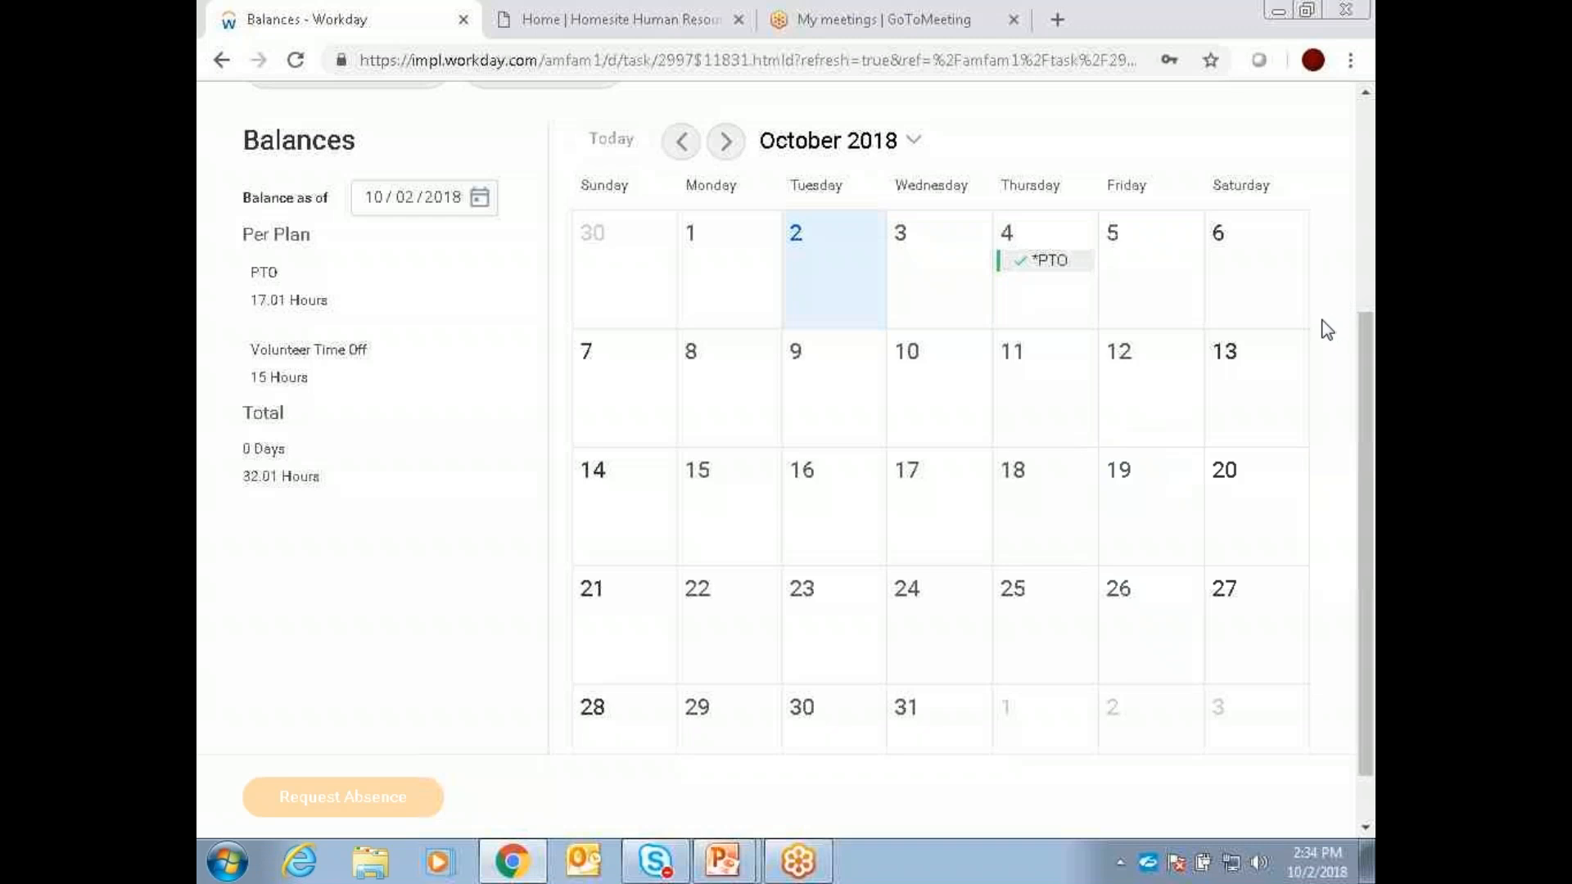
{"action": "scroll", "coordinate": [1322, 330], "scroll_direction": "up", "scroll_amount": 1}
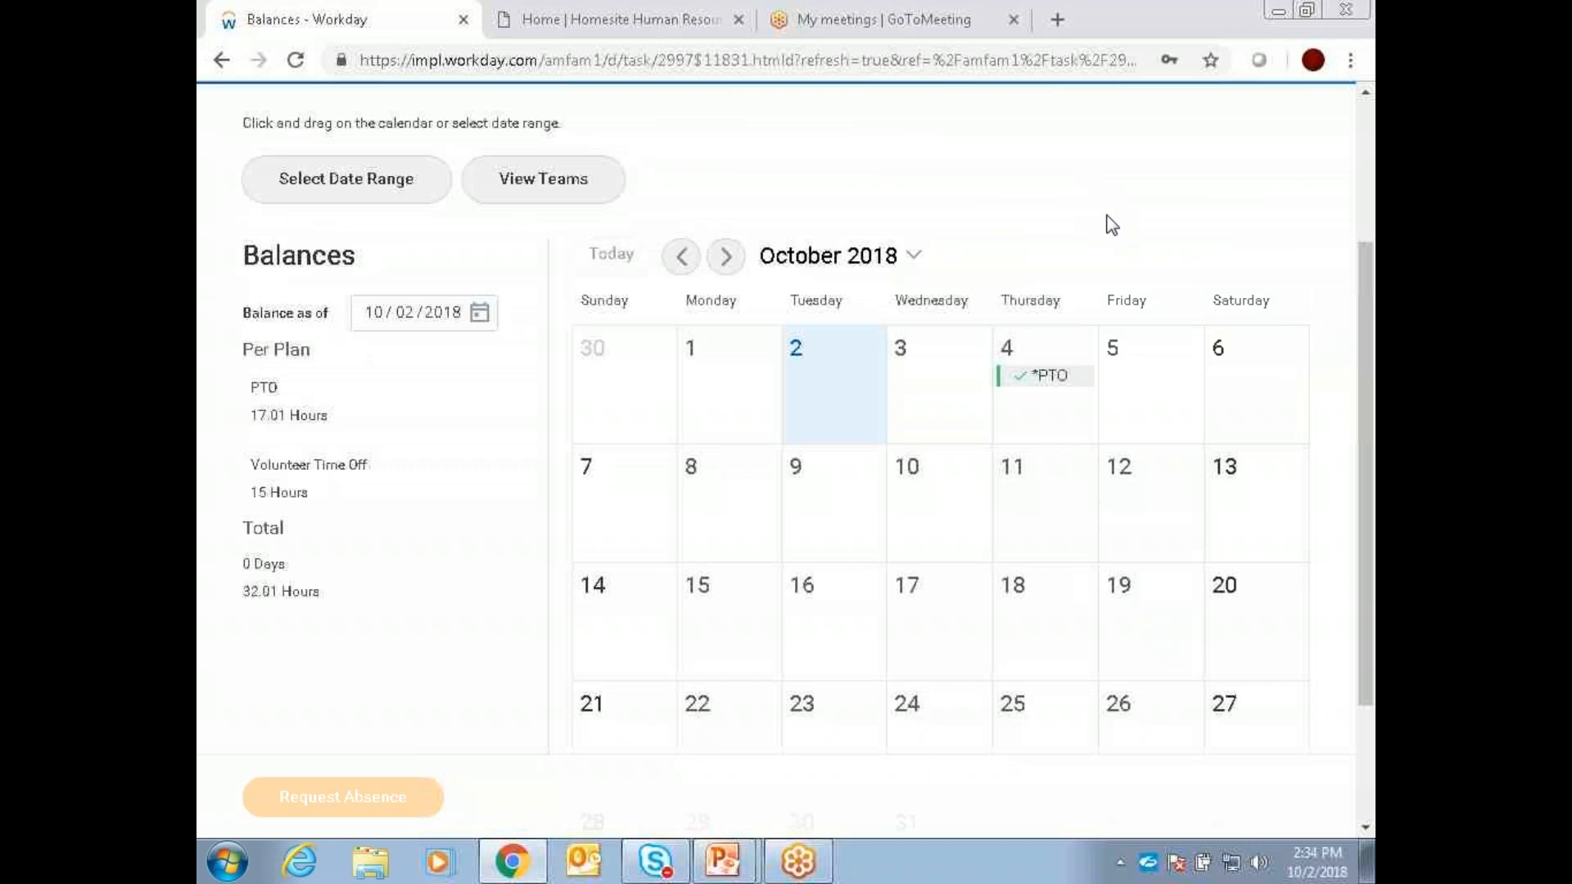
{"action": "scroll", "coordinate": [1097, 229], "scroll_direction": "up", "scroll_amount": 3}
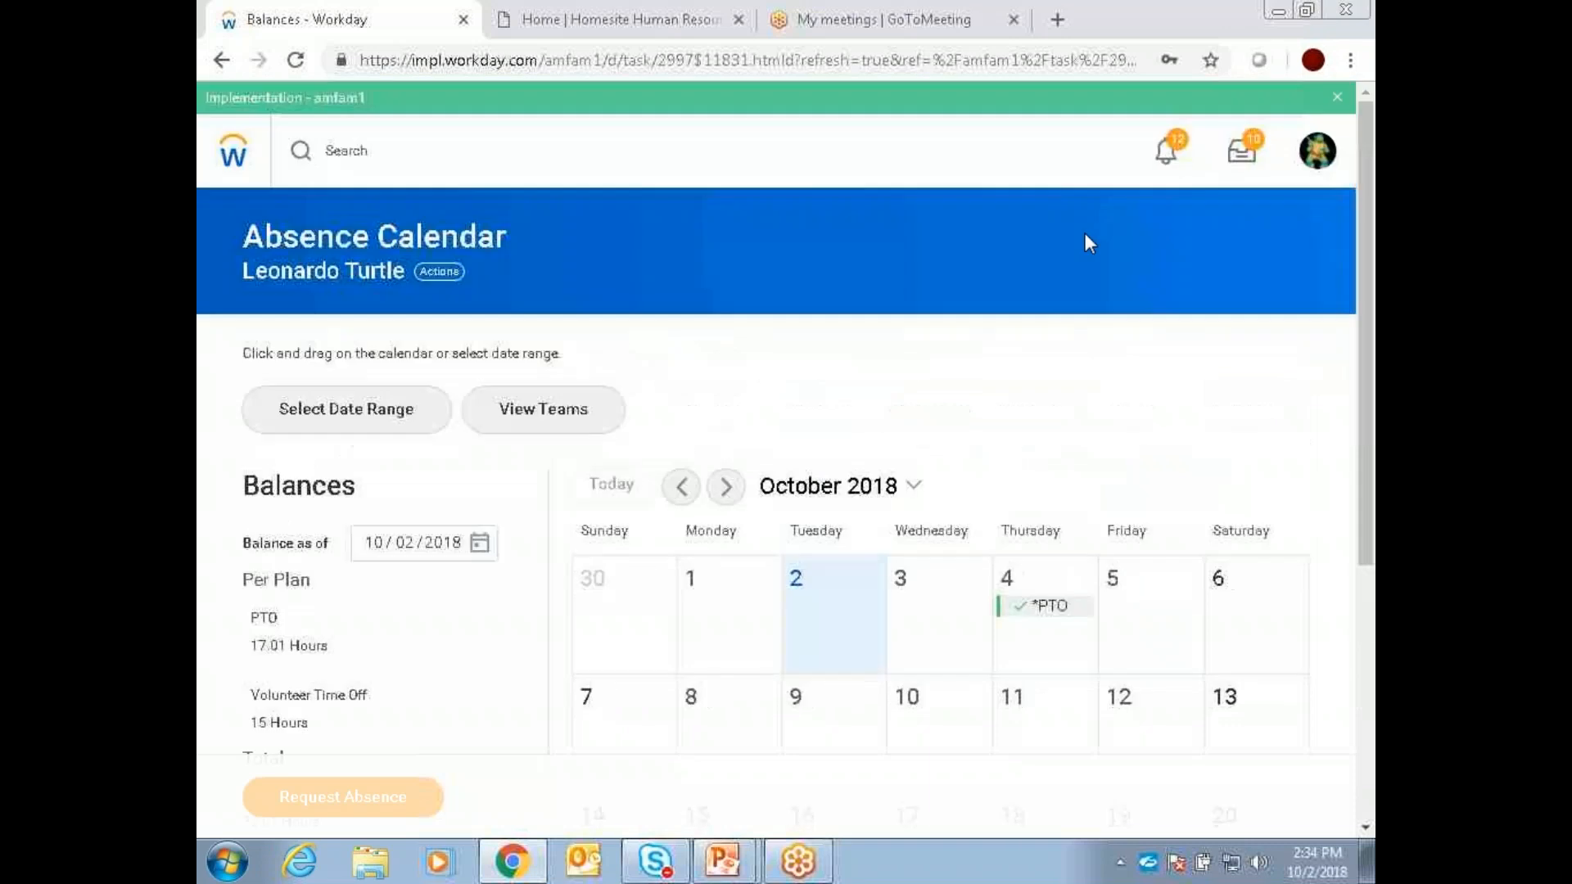
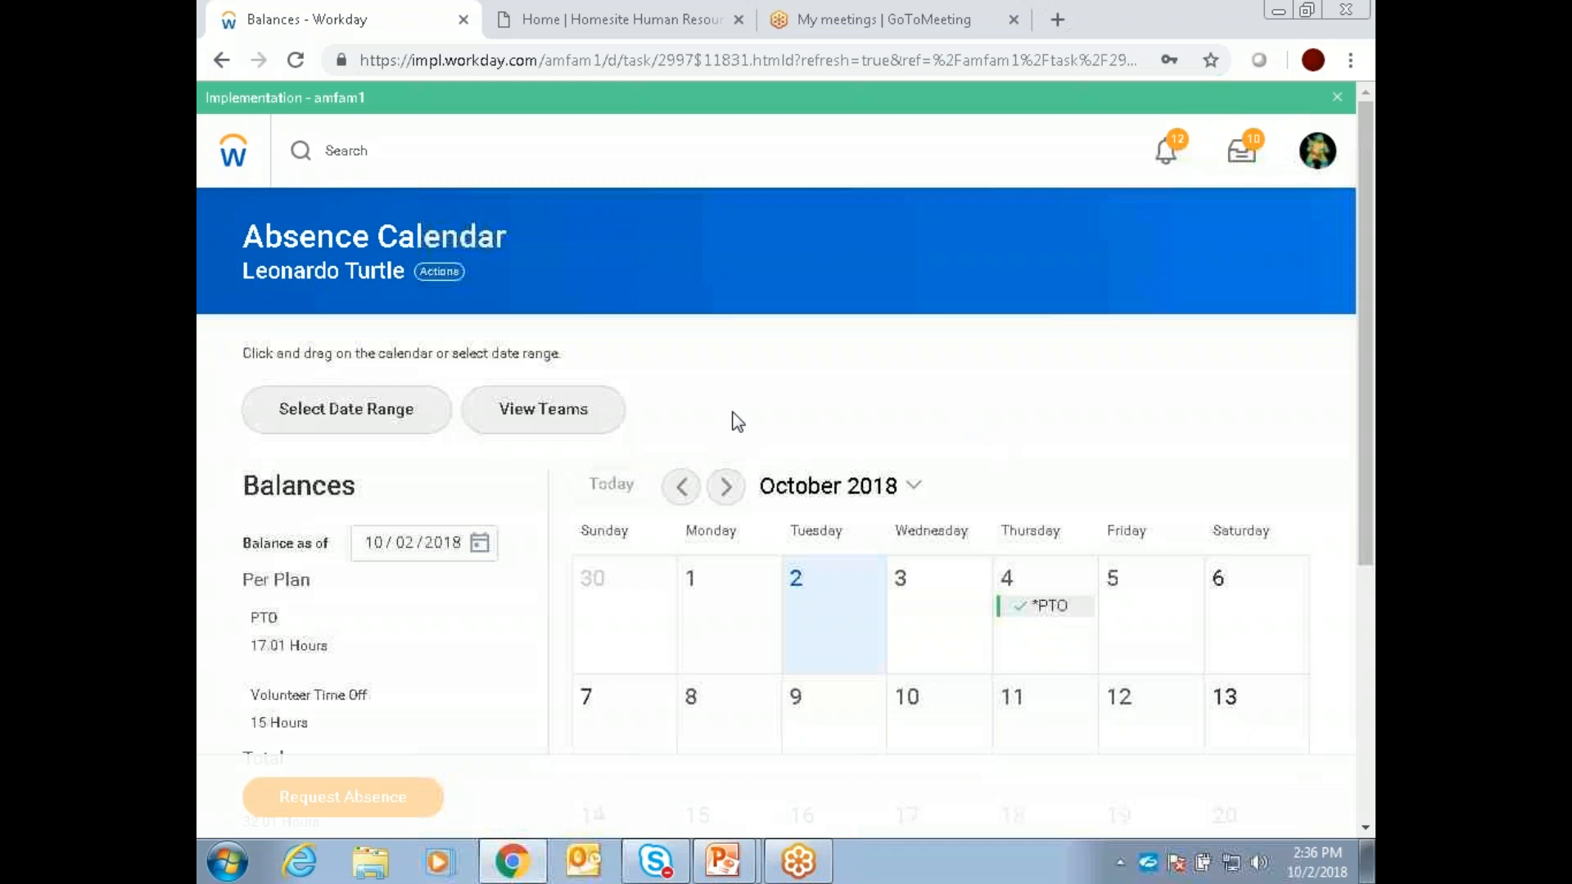
Step: Advance the absence calendar to November 2018 and examine the holidays marked that month
{"action": "left_click", "coordinate": [725, 486]}
{"action": "scroll", "coordinate": [1282, 474], "scroll_direction": "down", "scroll_amount": 4}
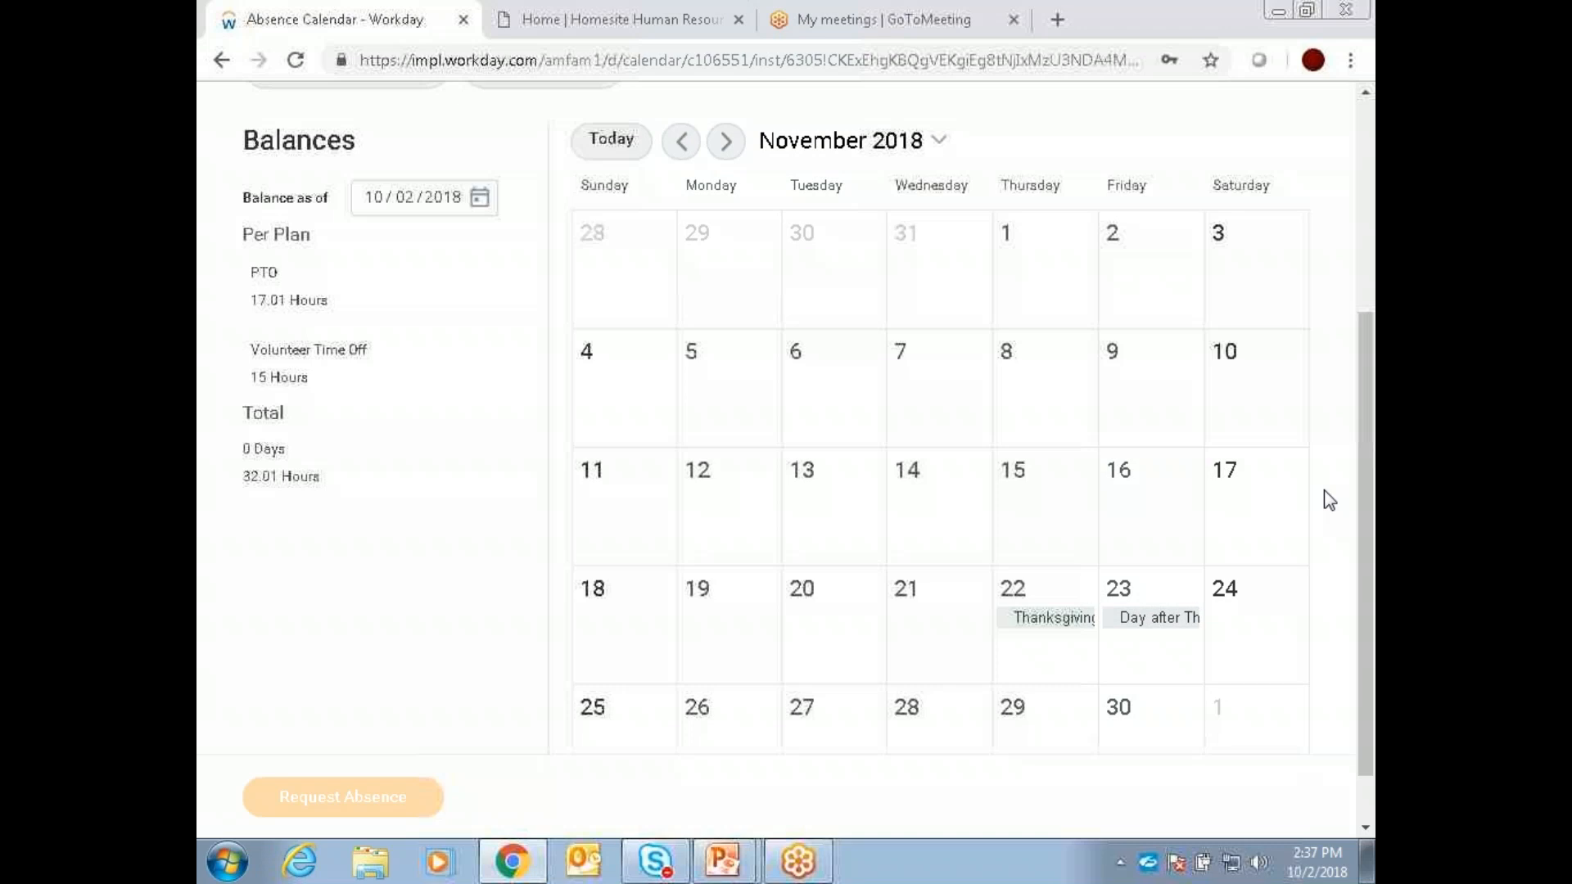
{"action": "scroll", "coordinate": [1324, 490], "scroll_direction": "up", "scroll_amount": 5}
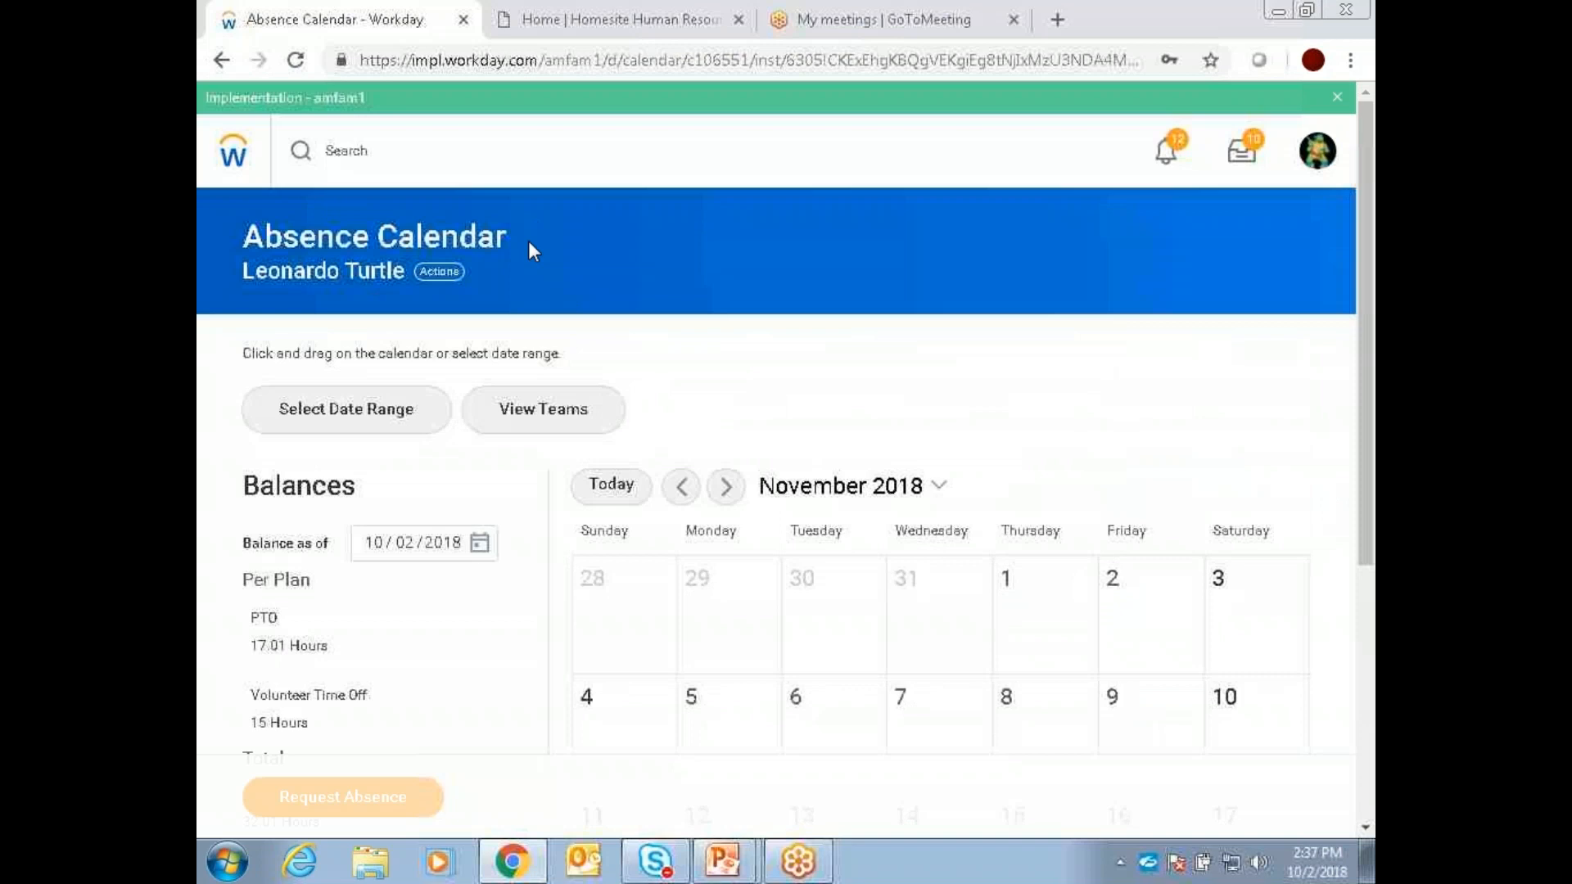
Step: Return to the home page, open Request Absence from the Absence application, and advance its calendar to December 2018
{"action": "left_click", "coordinate": [233, 153]}
{"action": "left_click", "coordinate": [1196, 511]}
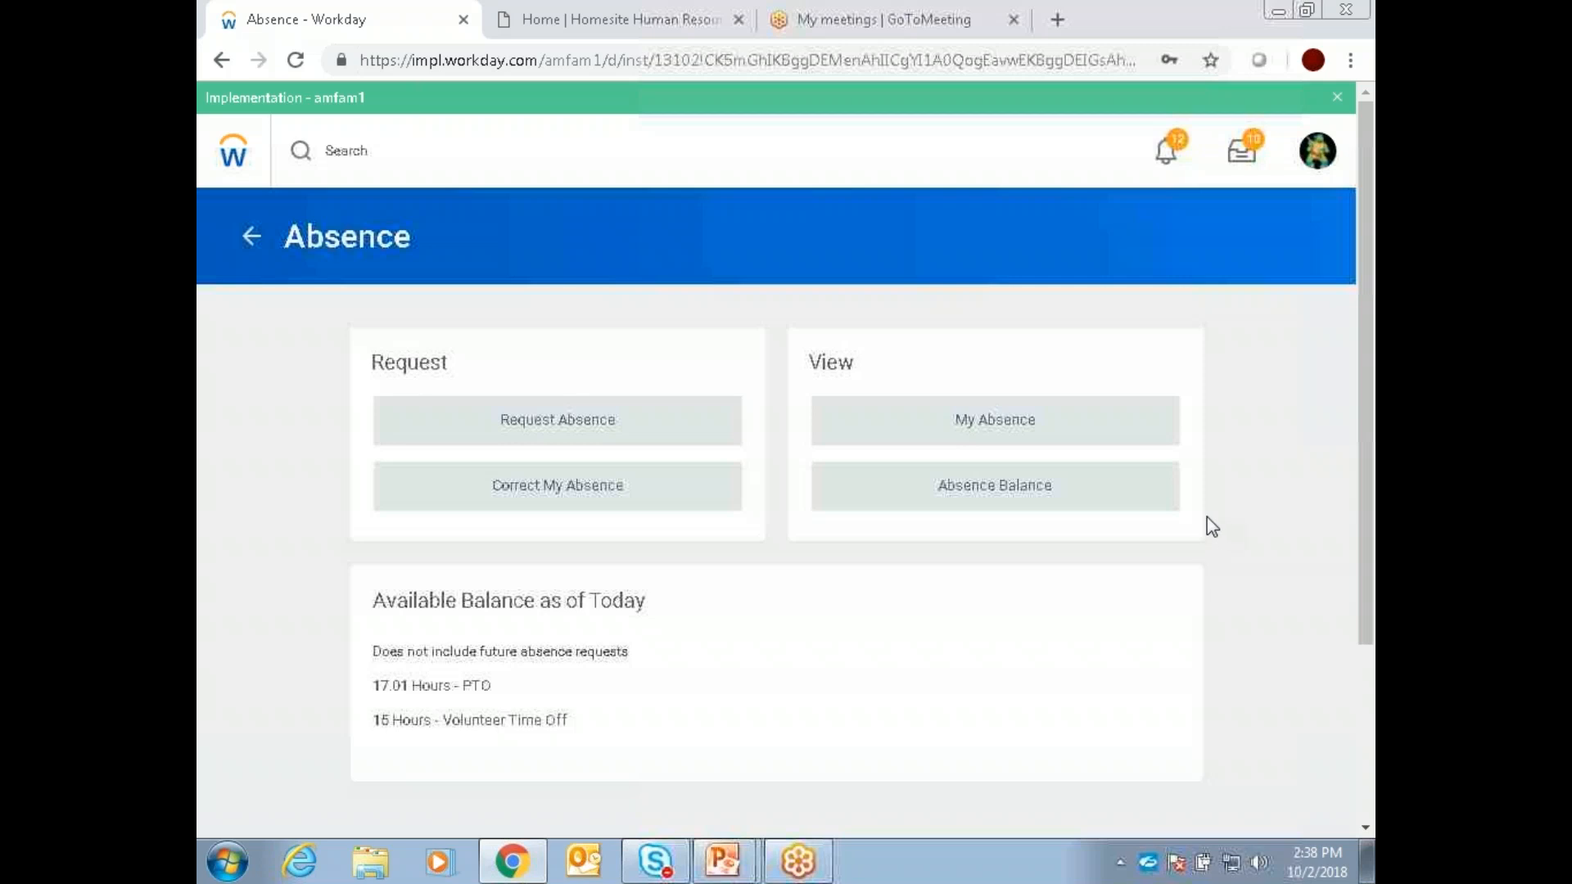
{"action": "left_click", "coordinate": [645, 430]}
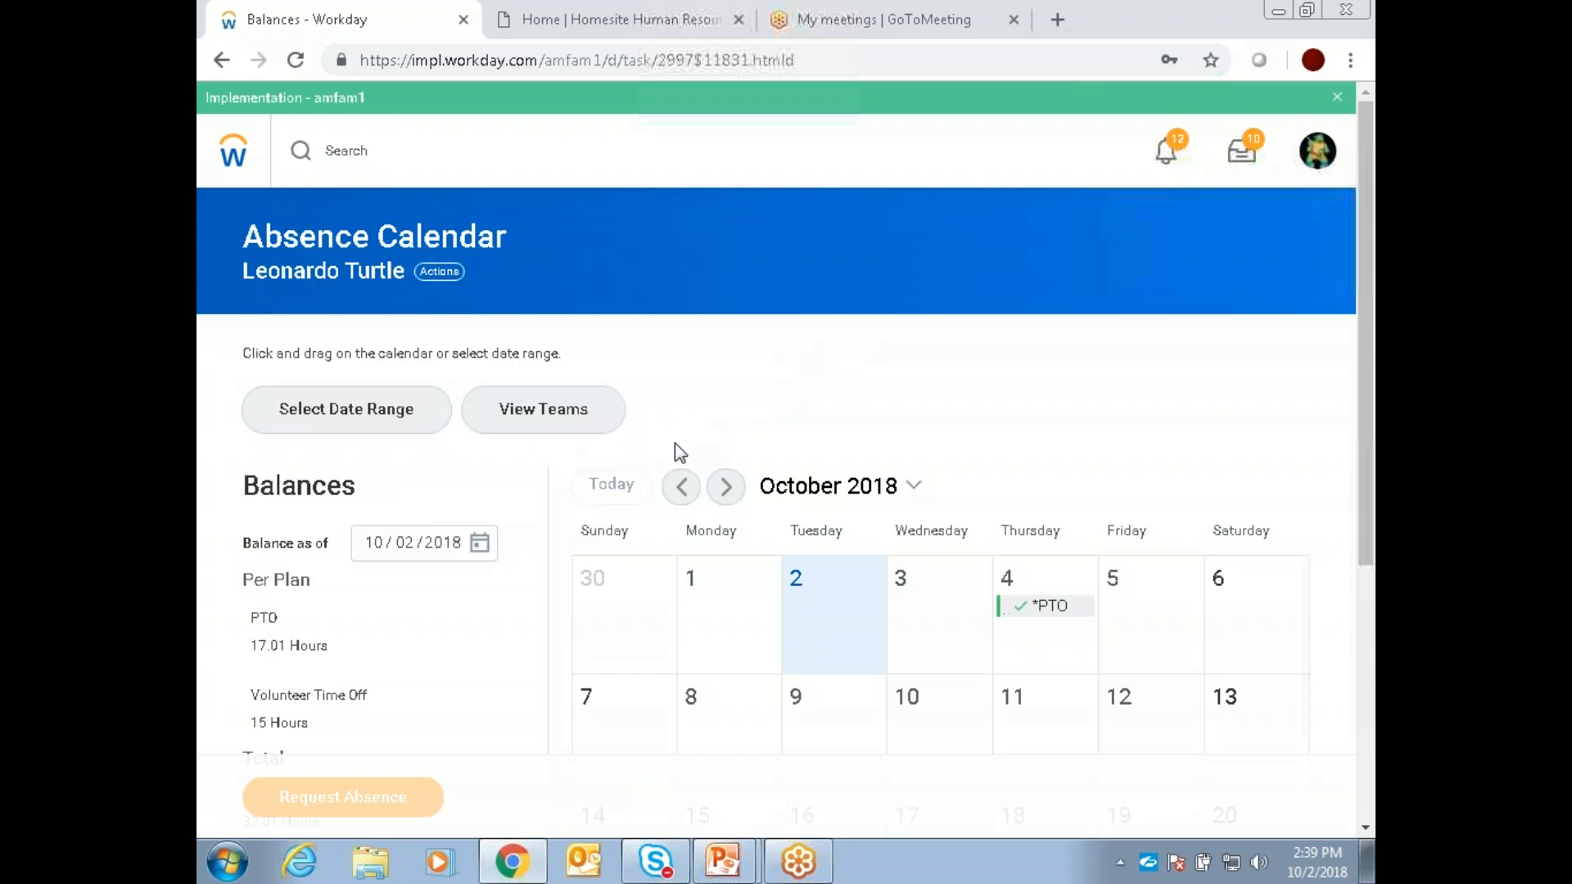
{"action": "left_click", "coordinate": [724, 495]}
{"action": "left_click", "coordinate": [724, 498]}
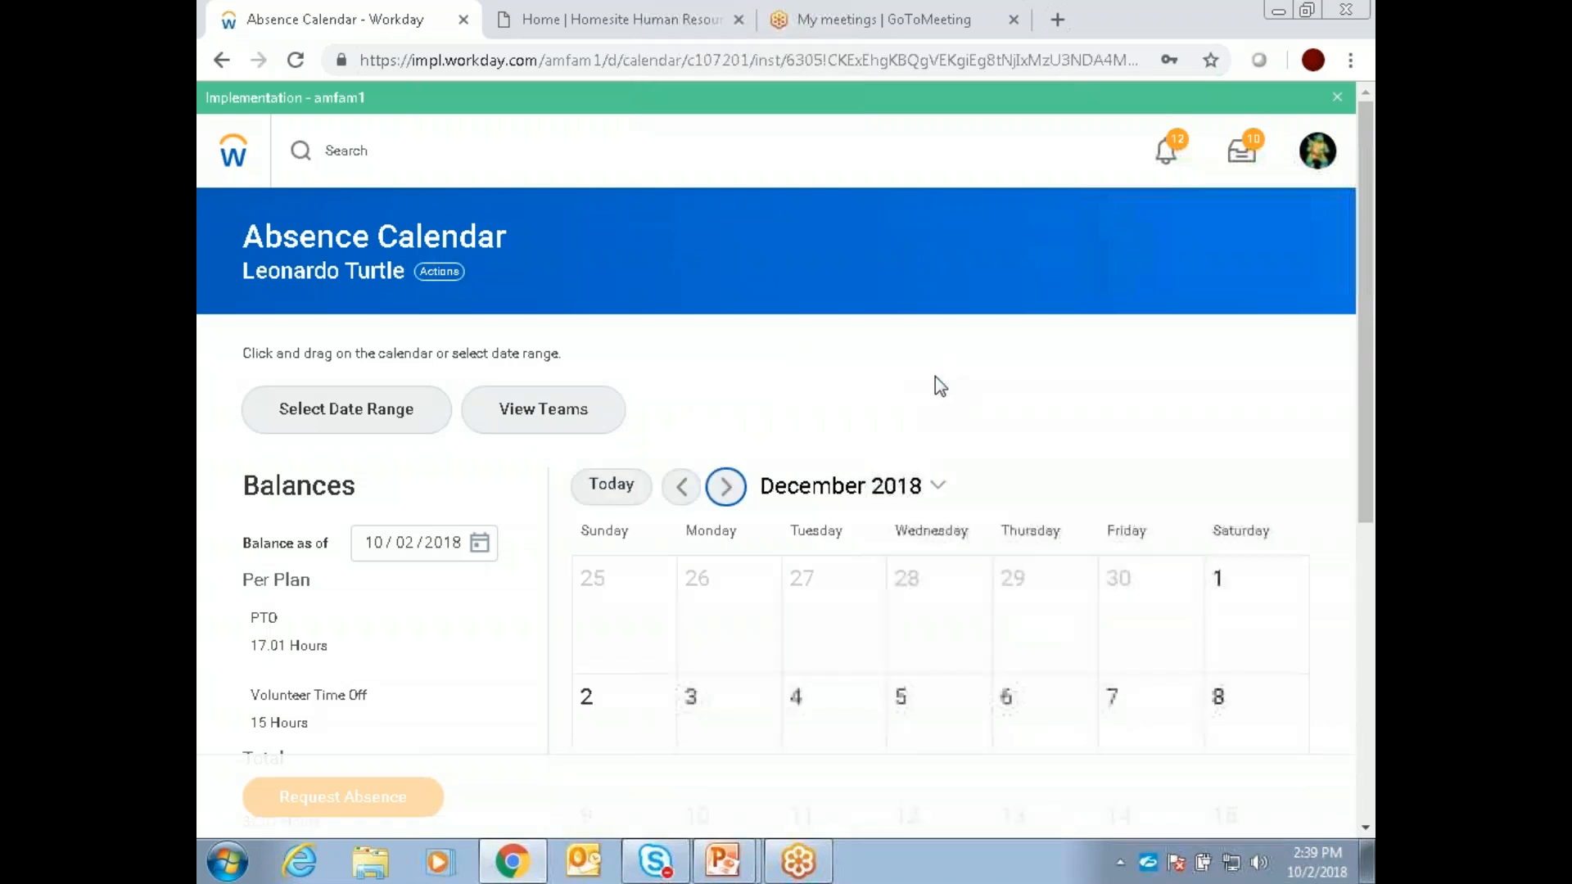
{"action": "scroll", "coordinate": [948, 385], "scroll_direction": "down", "scroll_amount": 4}
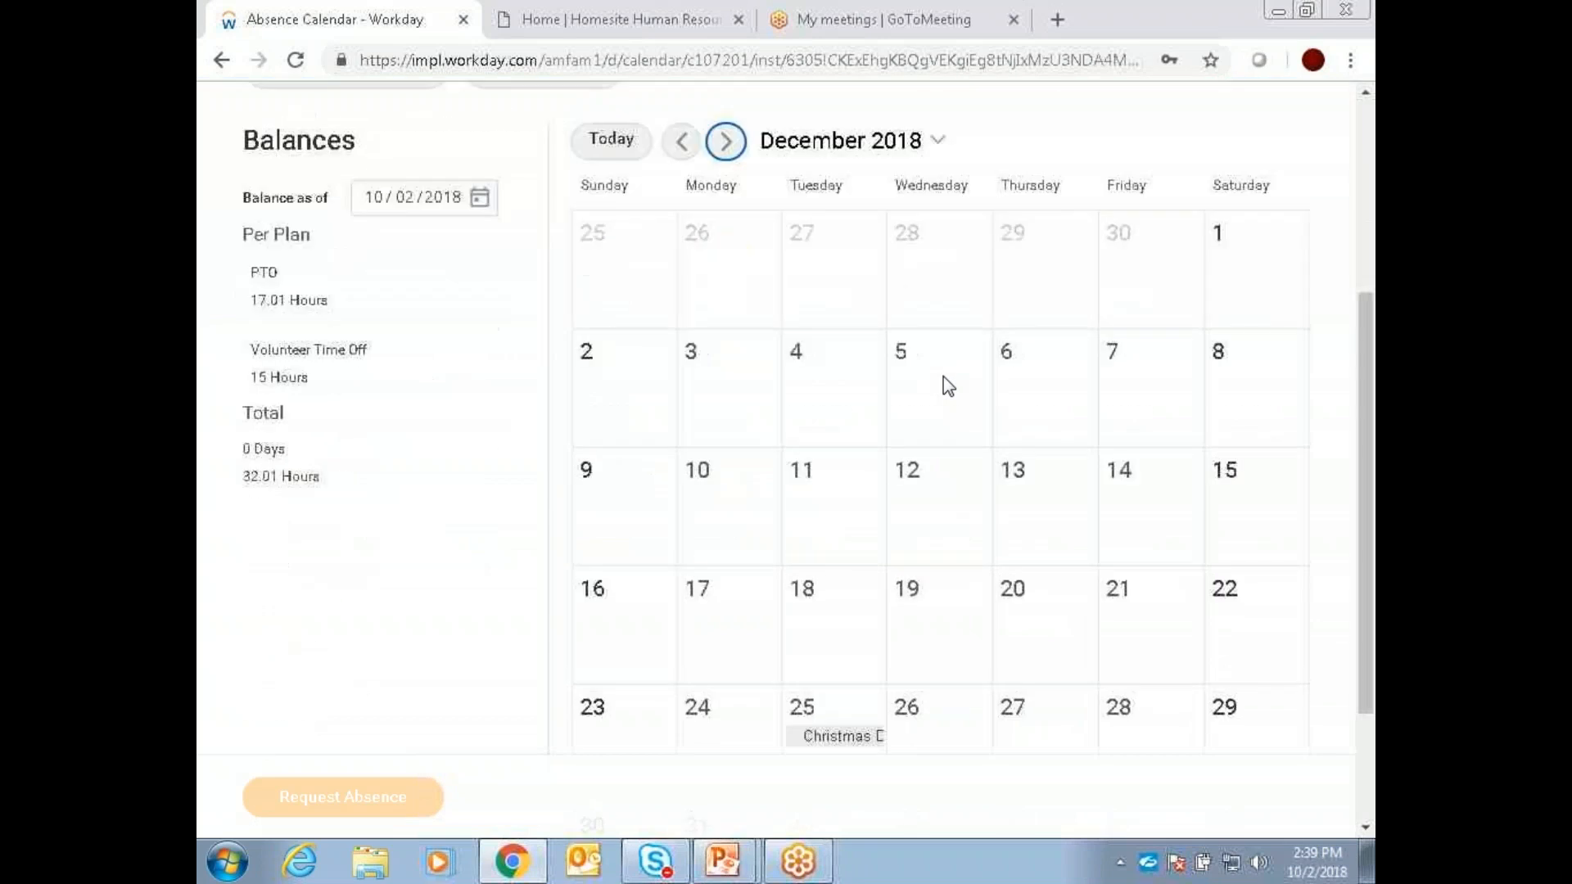
Step: Check the projected absence balances as of 12/02/2018 and as of 12/20/2018
{"action": "left_click", "coordinate": [419, 206]}
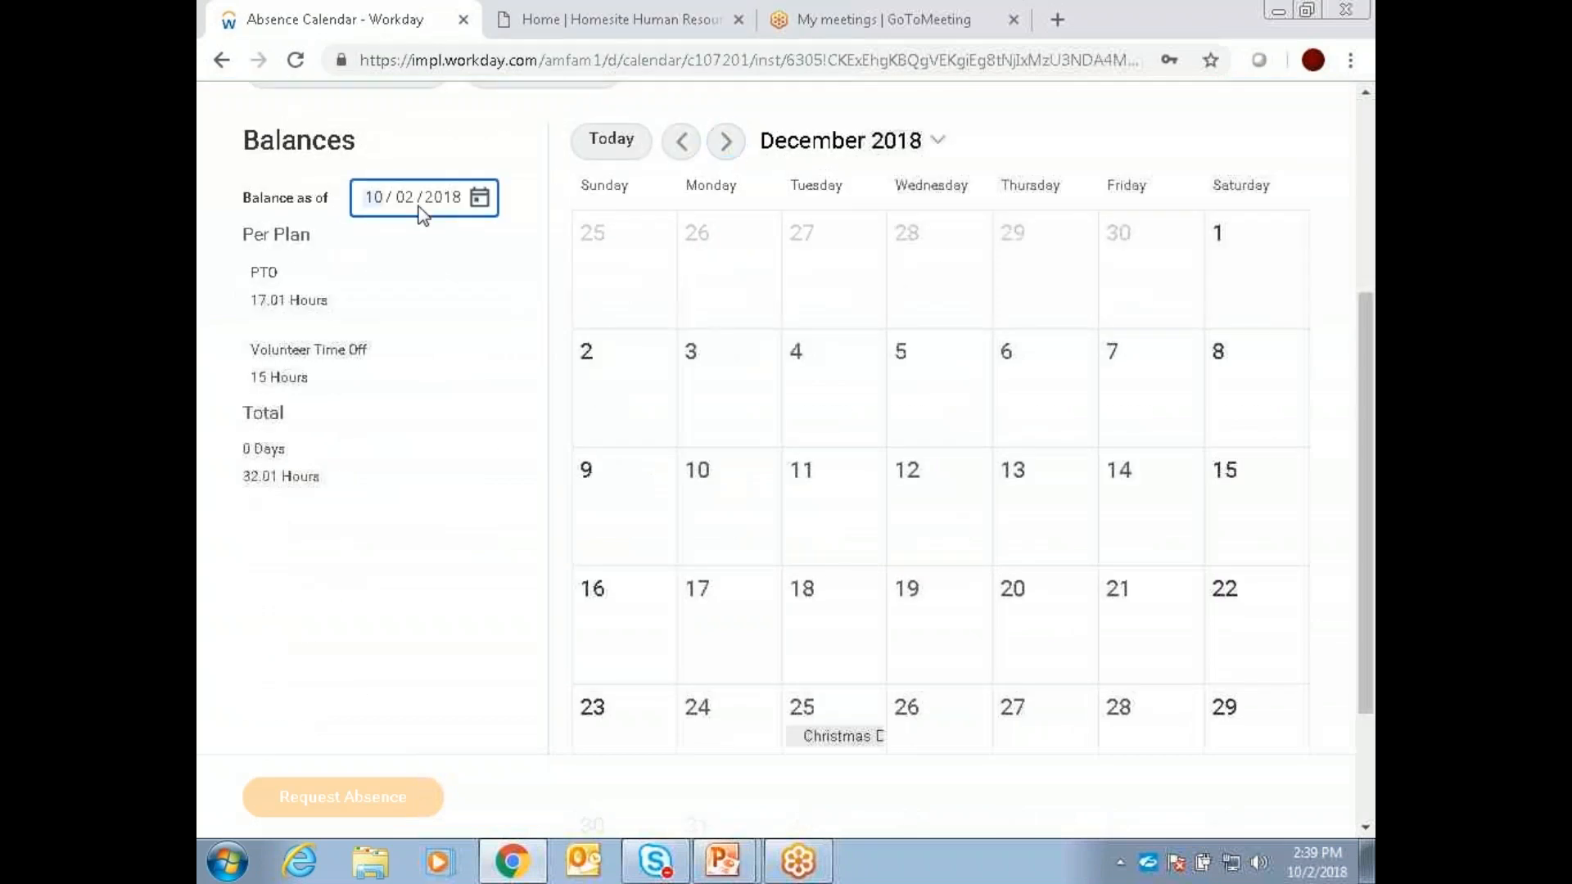
{"action": "type", "text": "09"}
{"action": "type", "text": "12"}
{"action": "key", "text": "Tab"}
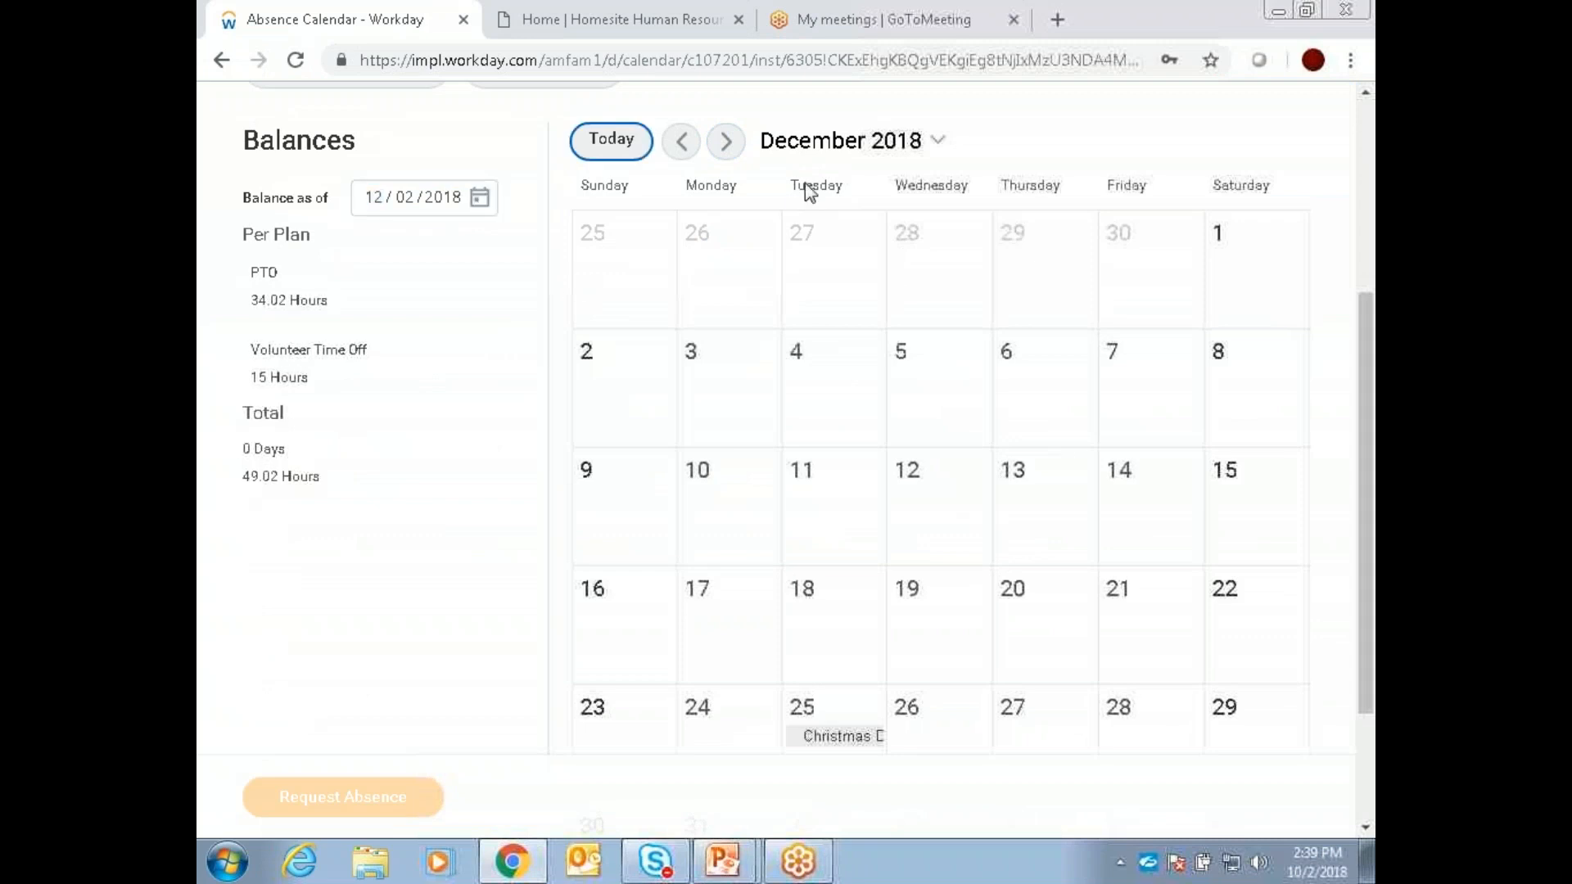
{"action": "left_click", "coordinate": [479, 198]}
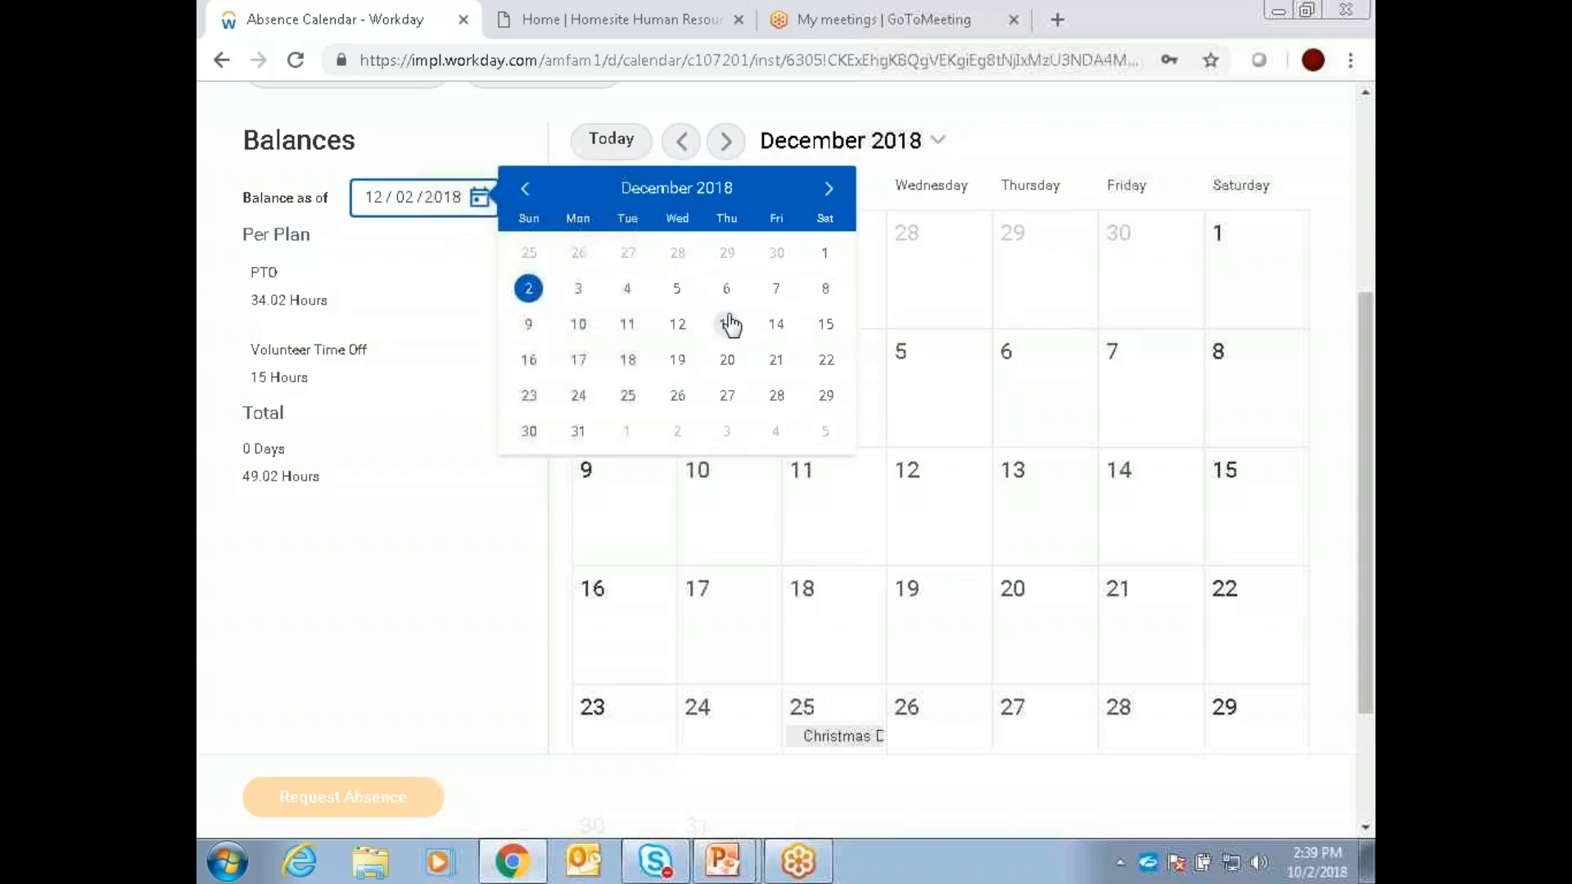
{"action": "left_click", "coordinate": [727, 360]}
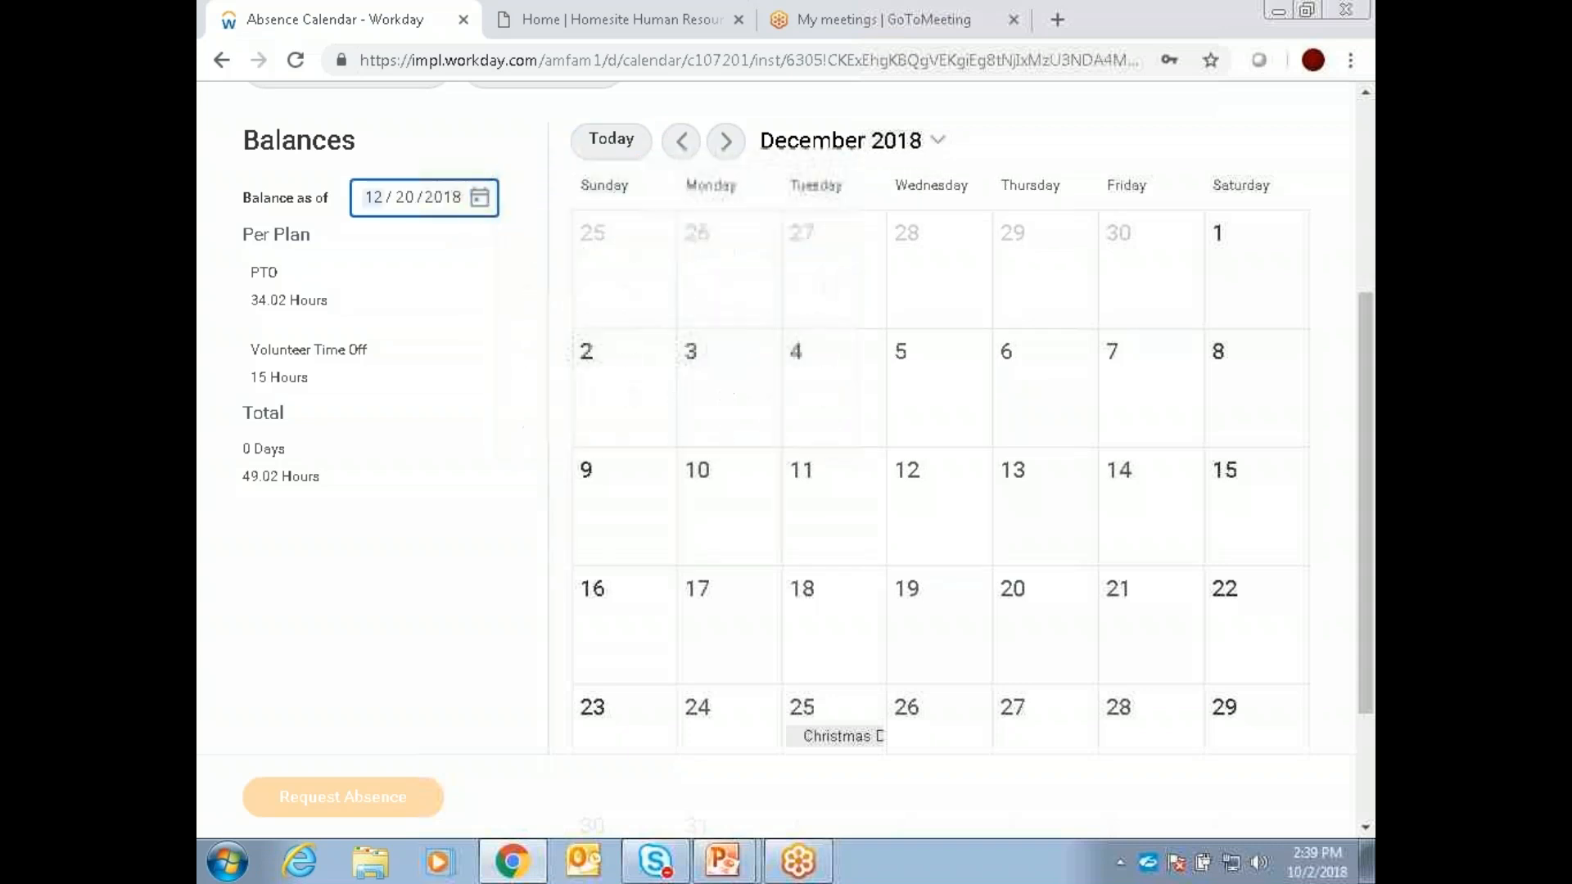
{"action": "left_click", "coordinate": [465, 291]}
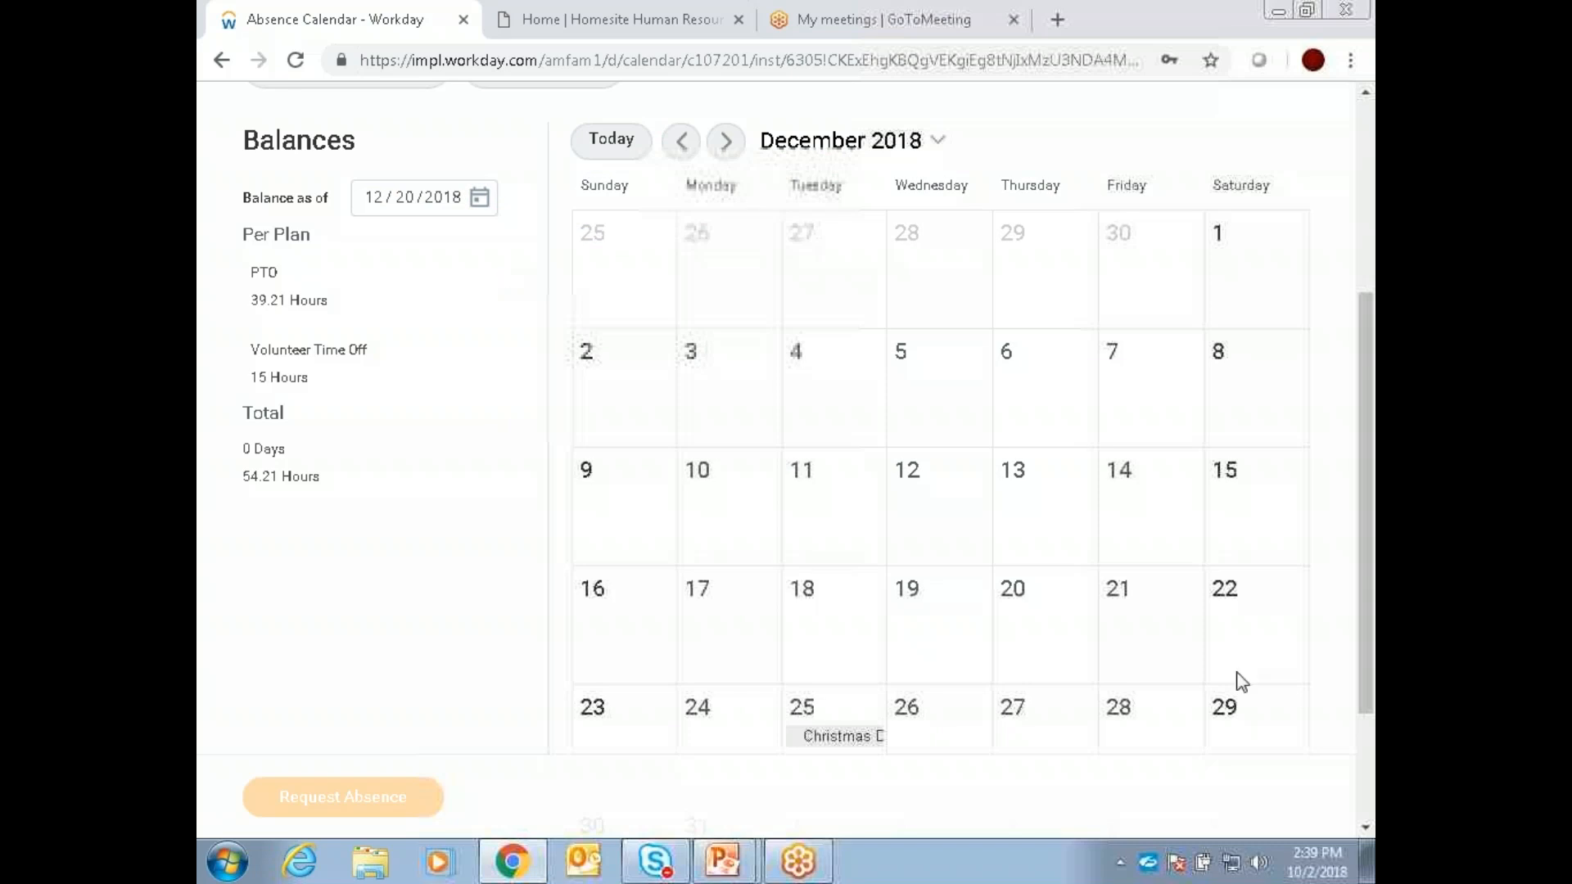
Step: Submit an absence request of type *PTO for December 20 to 21, 2018, keeping the default daily quantity
{"action": "left_click_drag", "start_coordinate": [1051, 648], "coordinate": [1108, 646]}
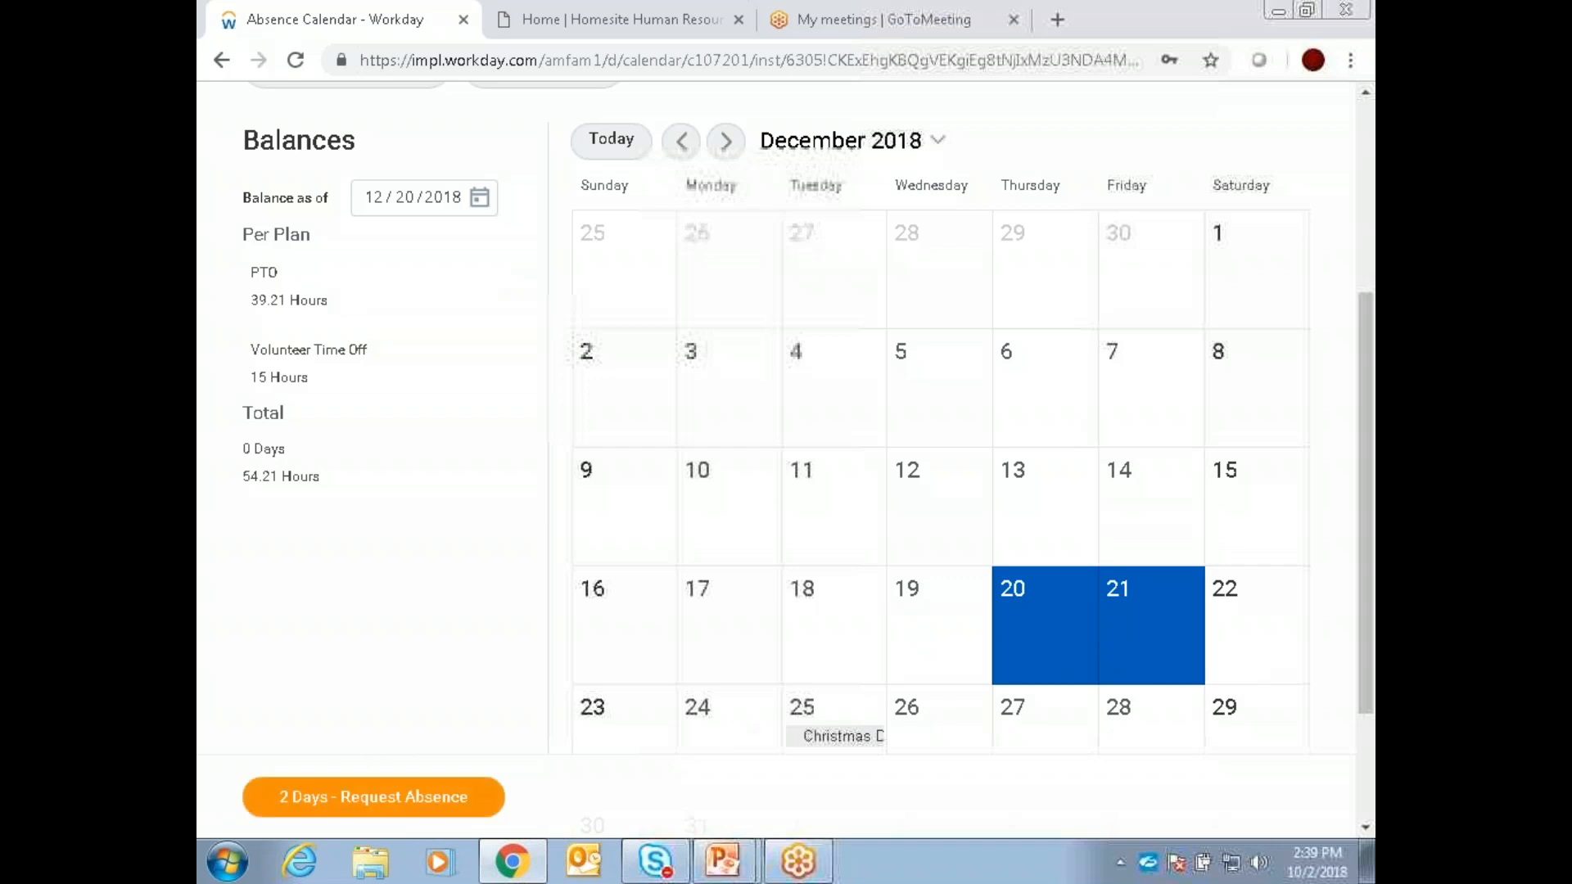
{"action": "left_click", "coordinate": [303, 790]}
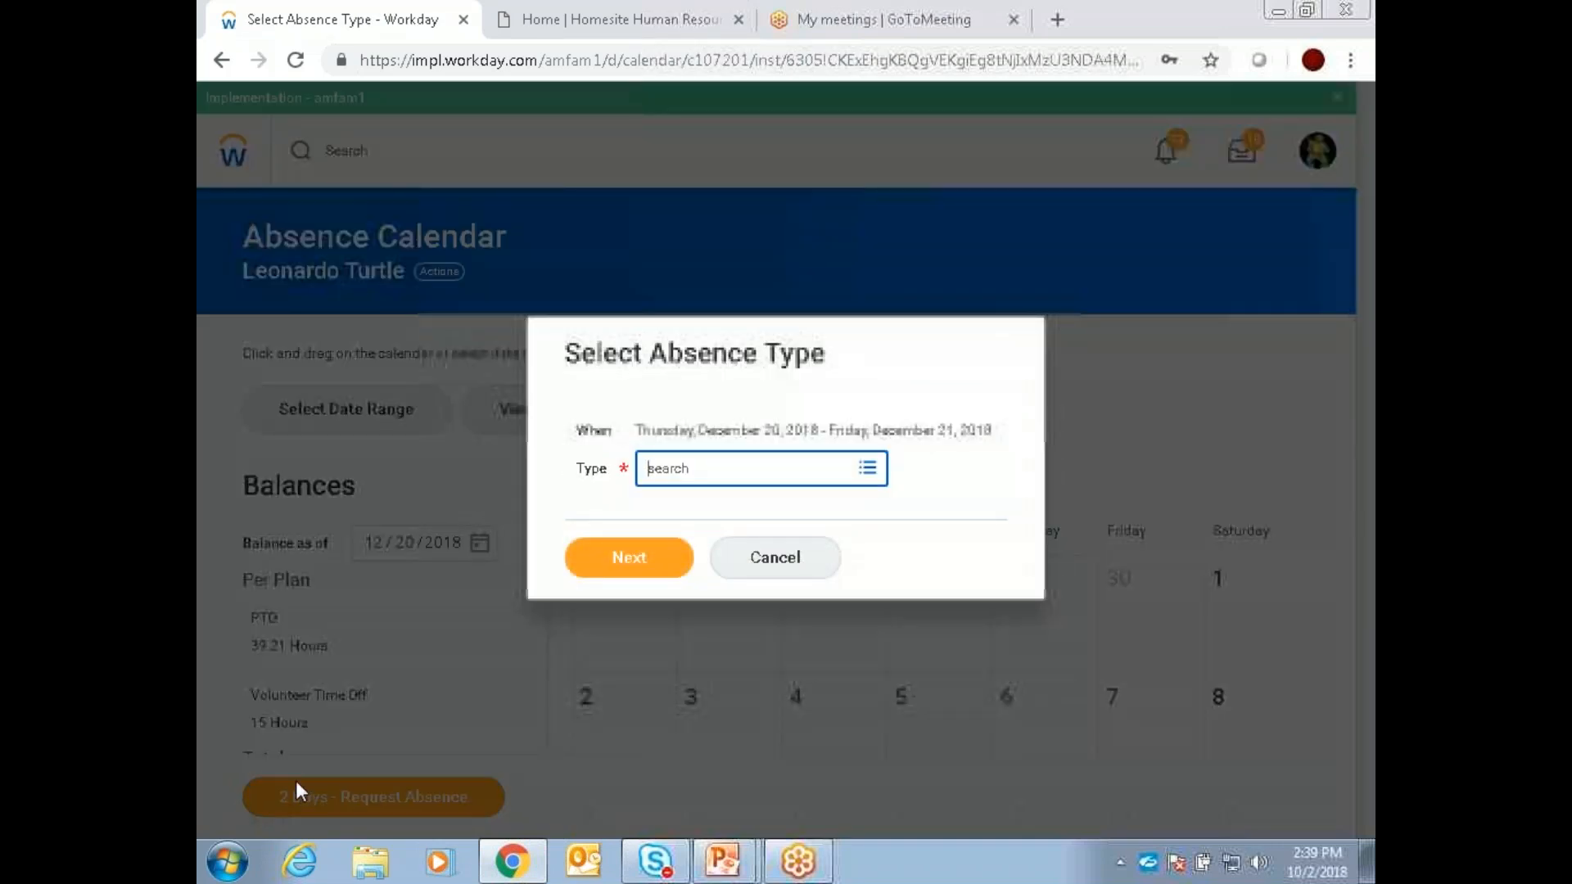
{"action": "left_click", "coordinate": [867, 470]}
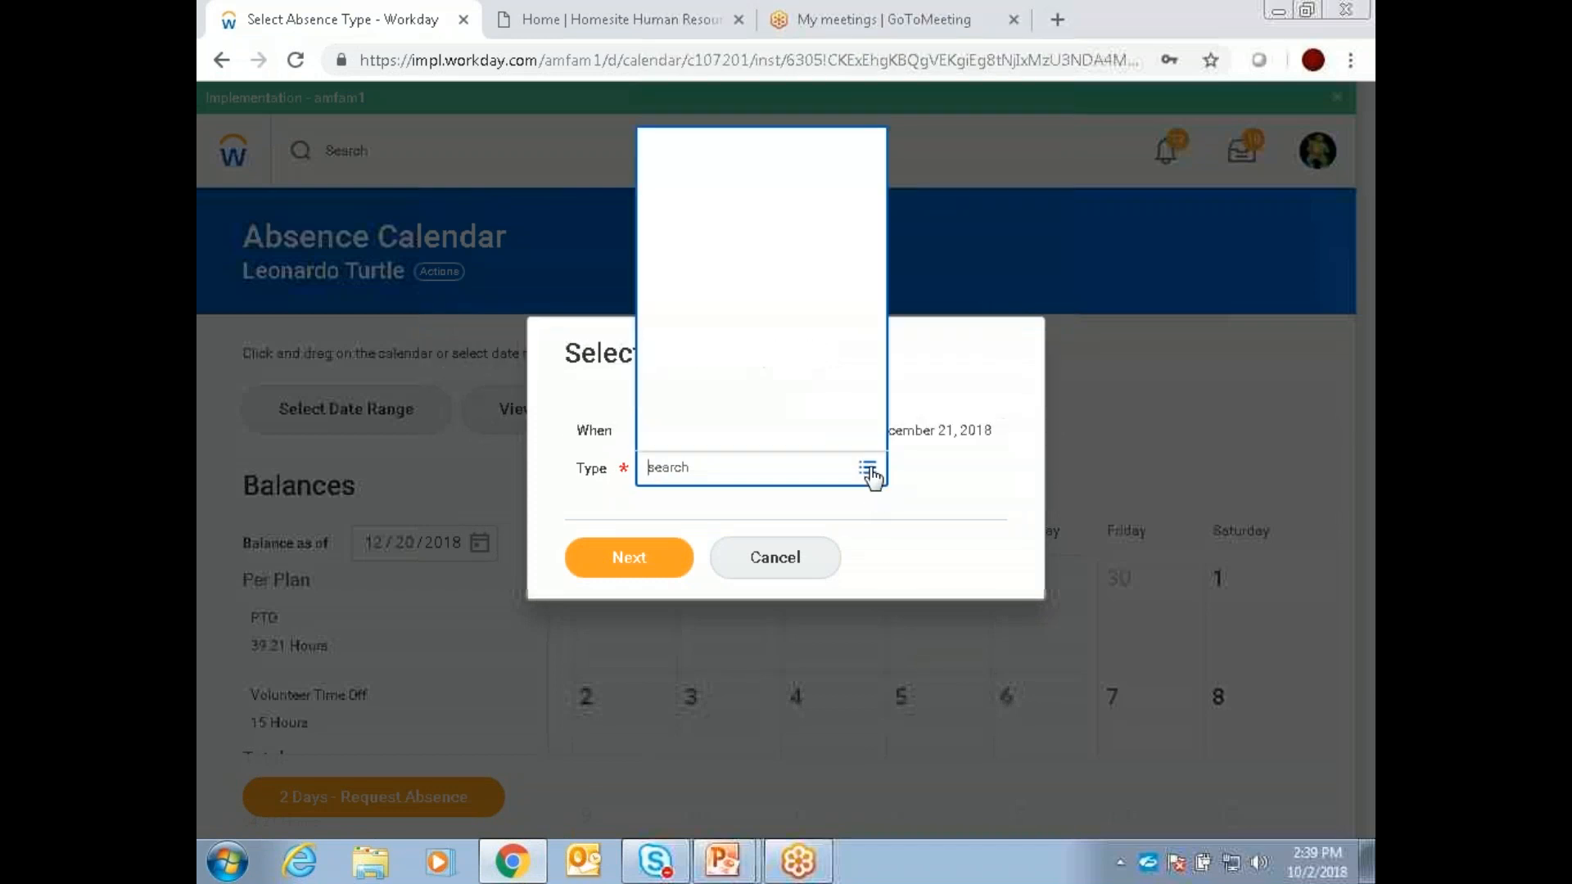
{"action": "left_click", "coordinate": [692, 156]}
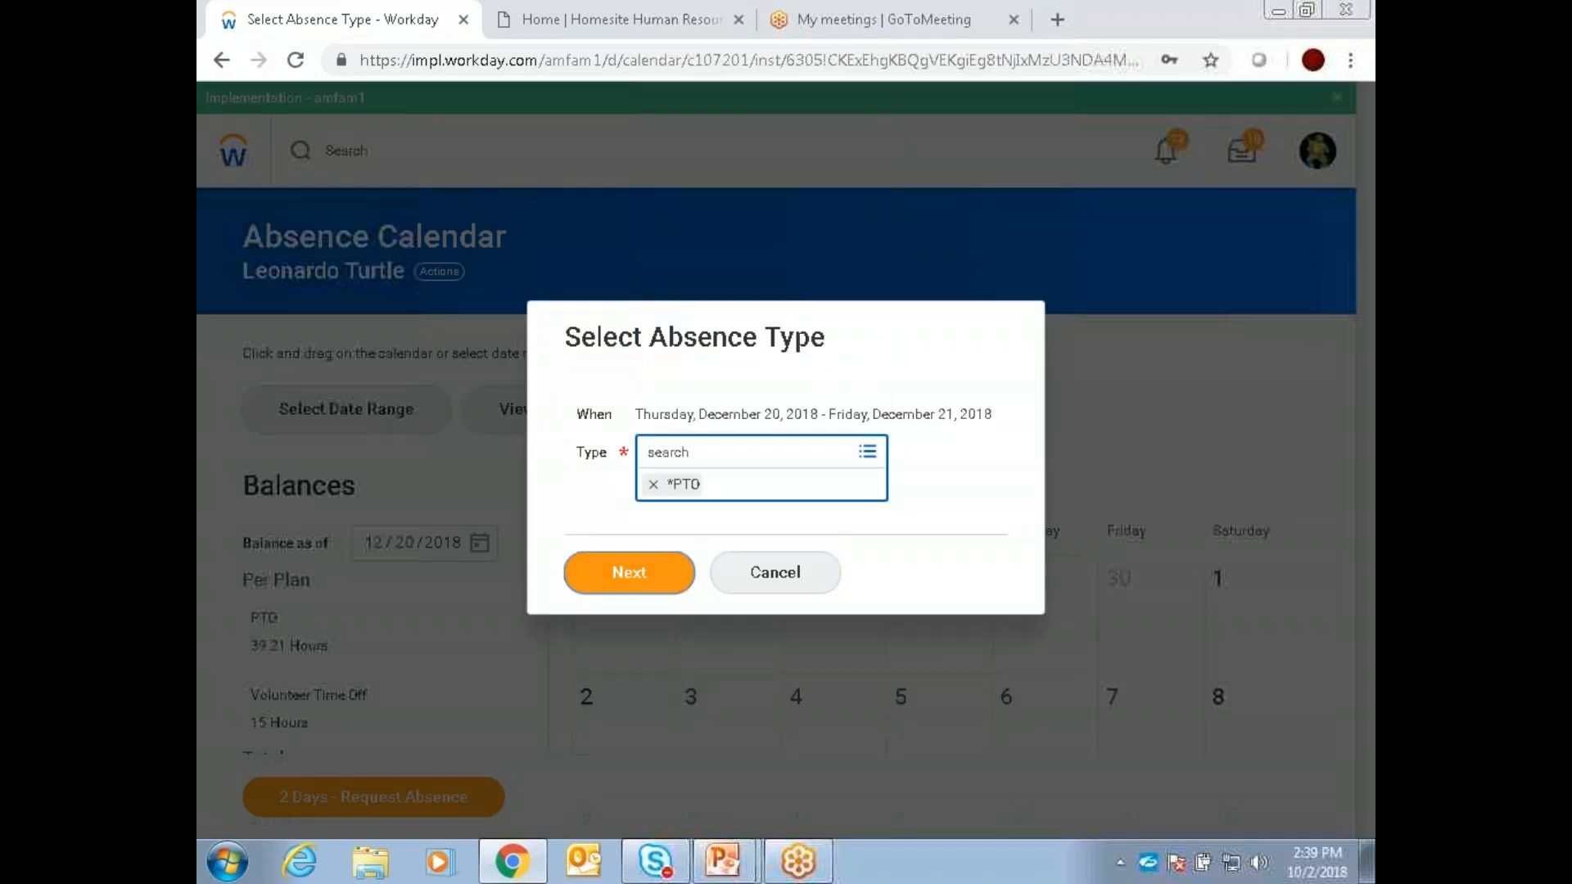
{"action": "left_click", "coordinate": [683, 565]}
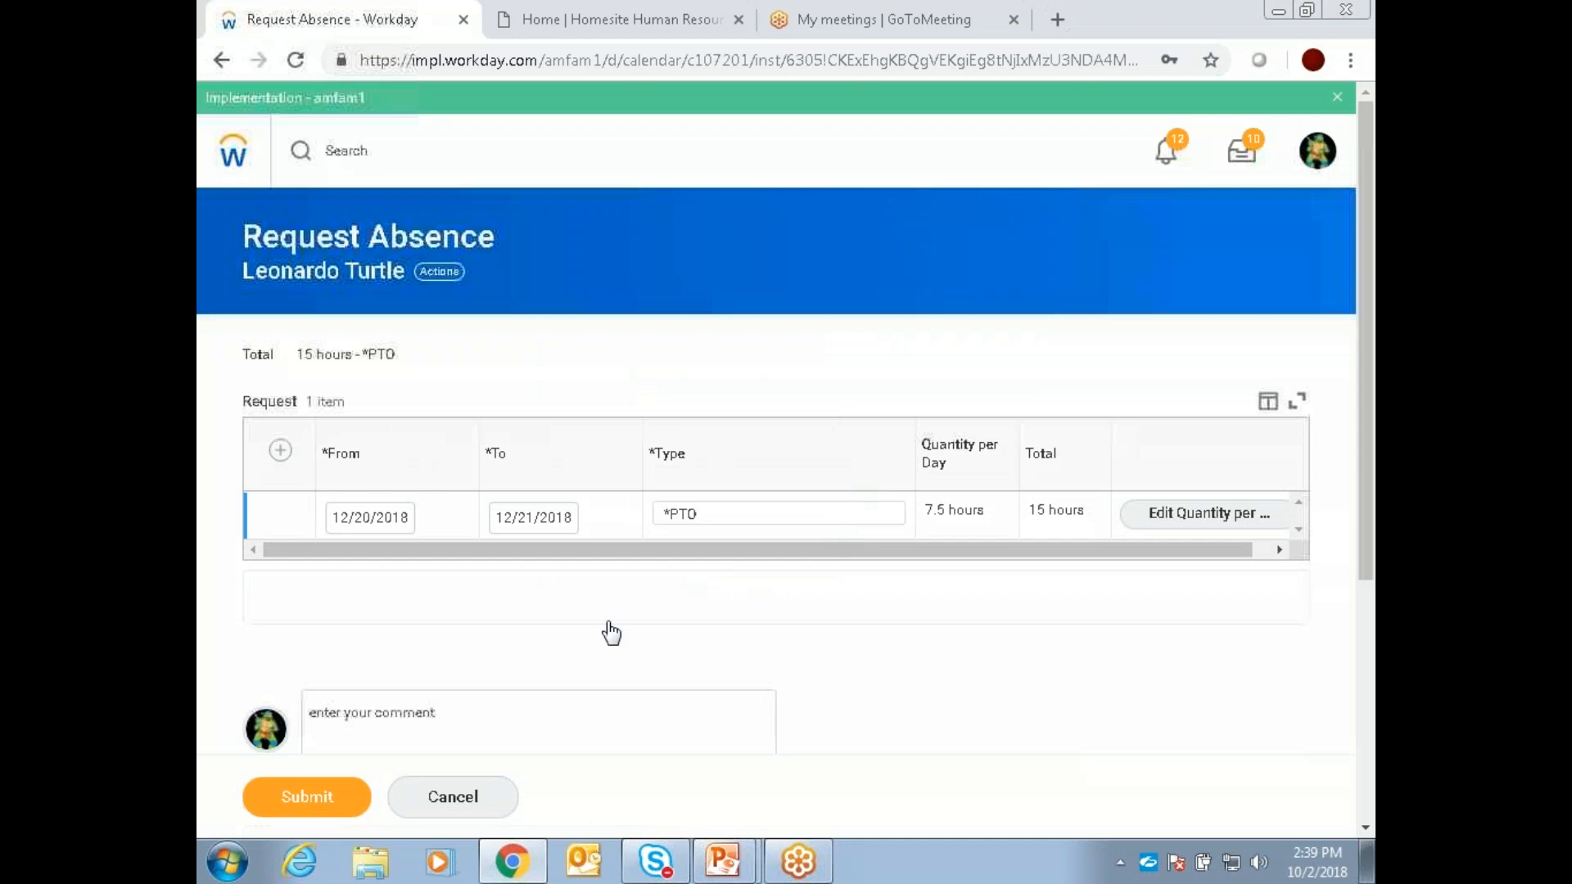
{"action": "left_click", "coordinate": [291, 806]}
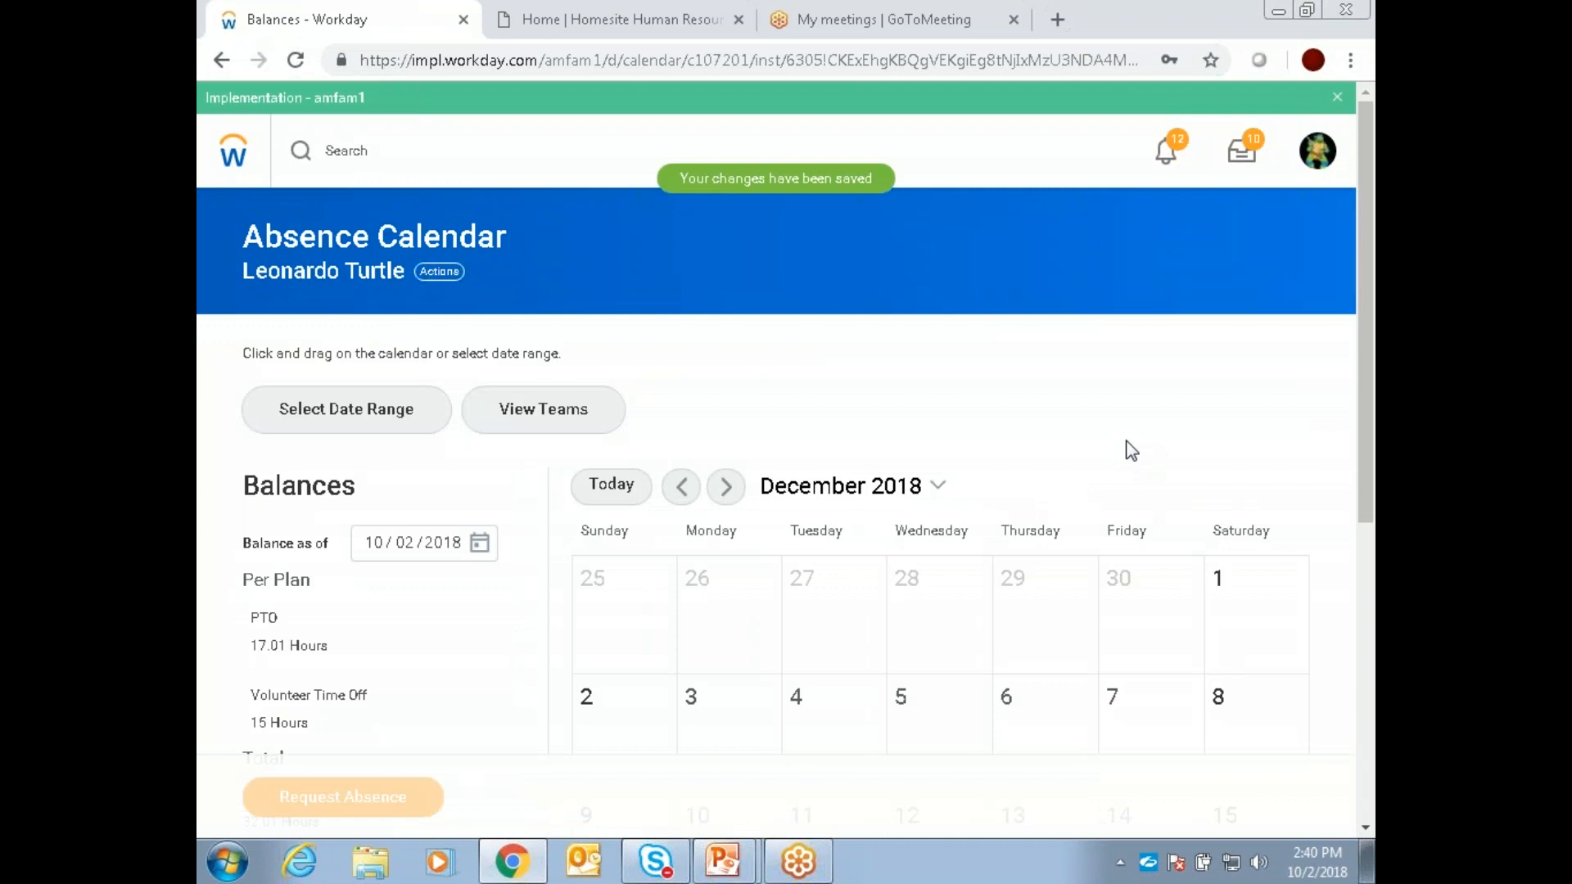
Step: View team absences for the preselected Training Managers - Demos organization and look through October to December 2018
{"action": "left_click", "coordinate": [528, 424]}
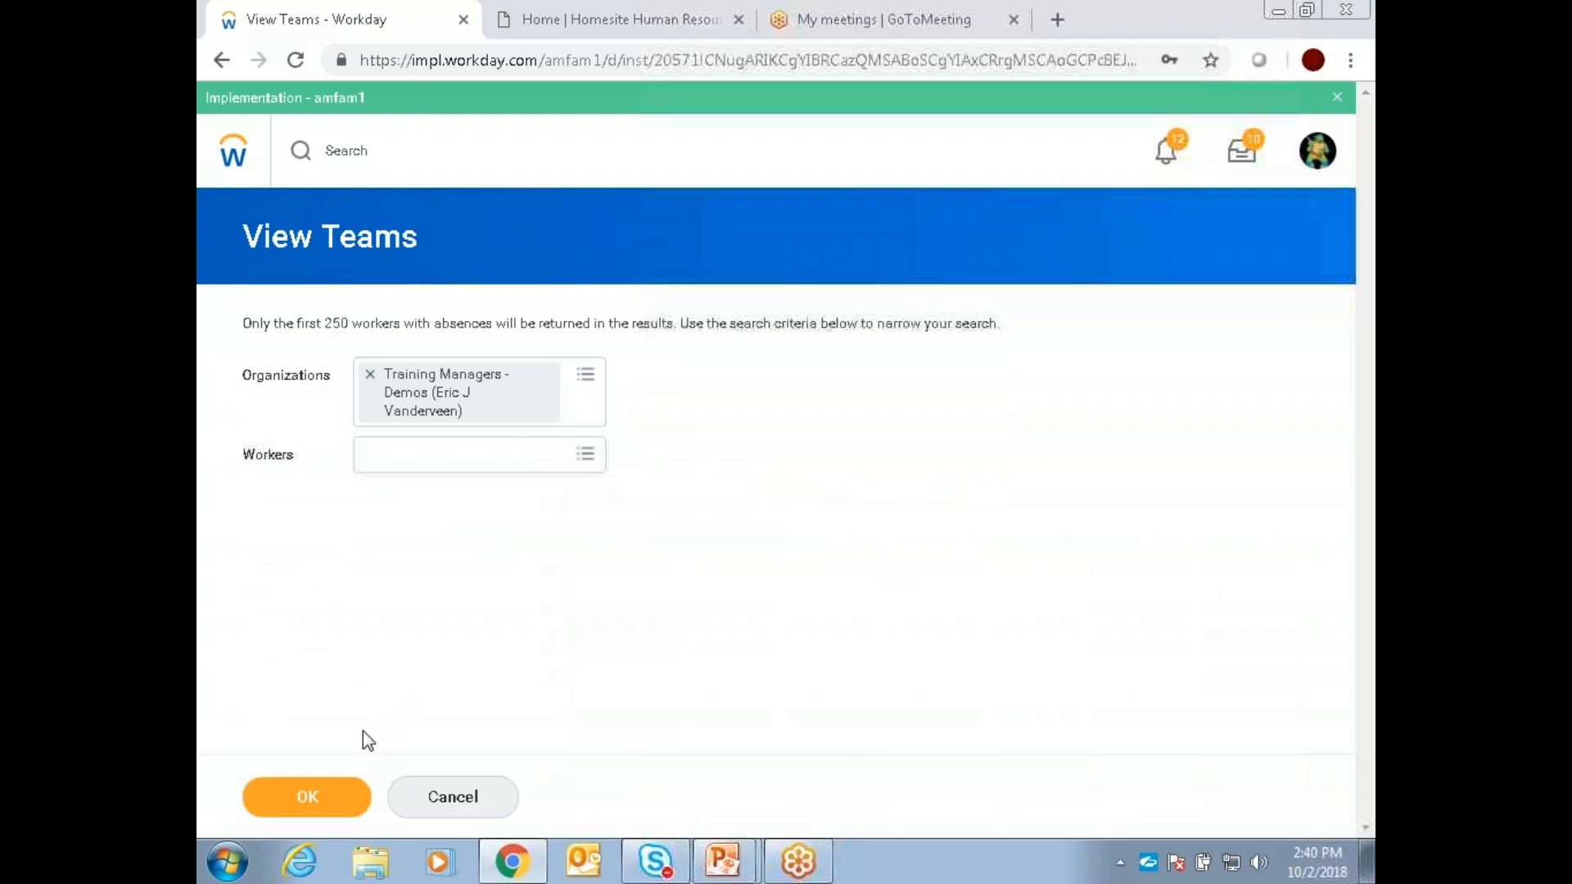
{"action": "left_click", "coordinate": [343, 788]}
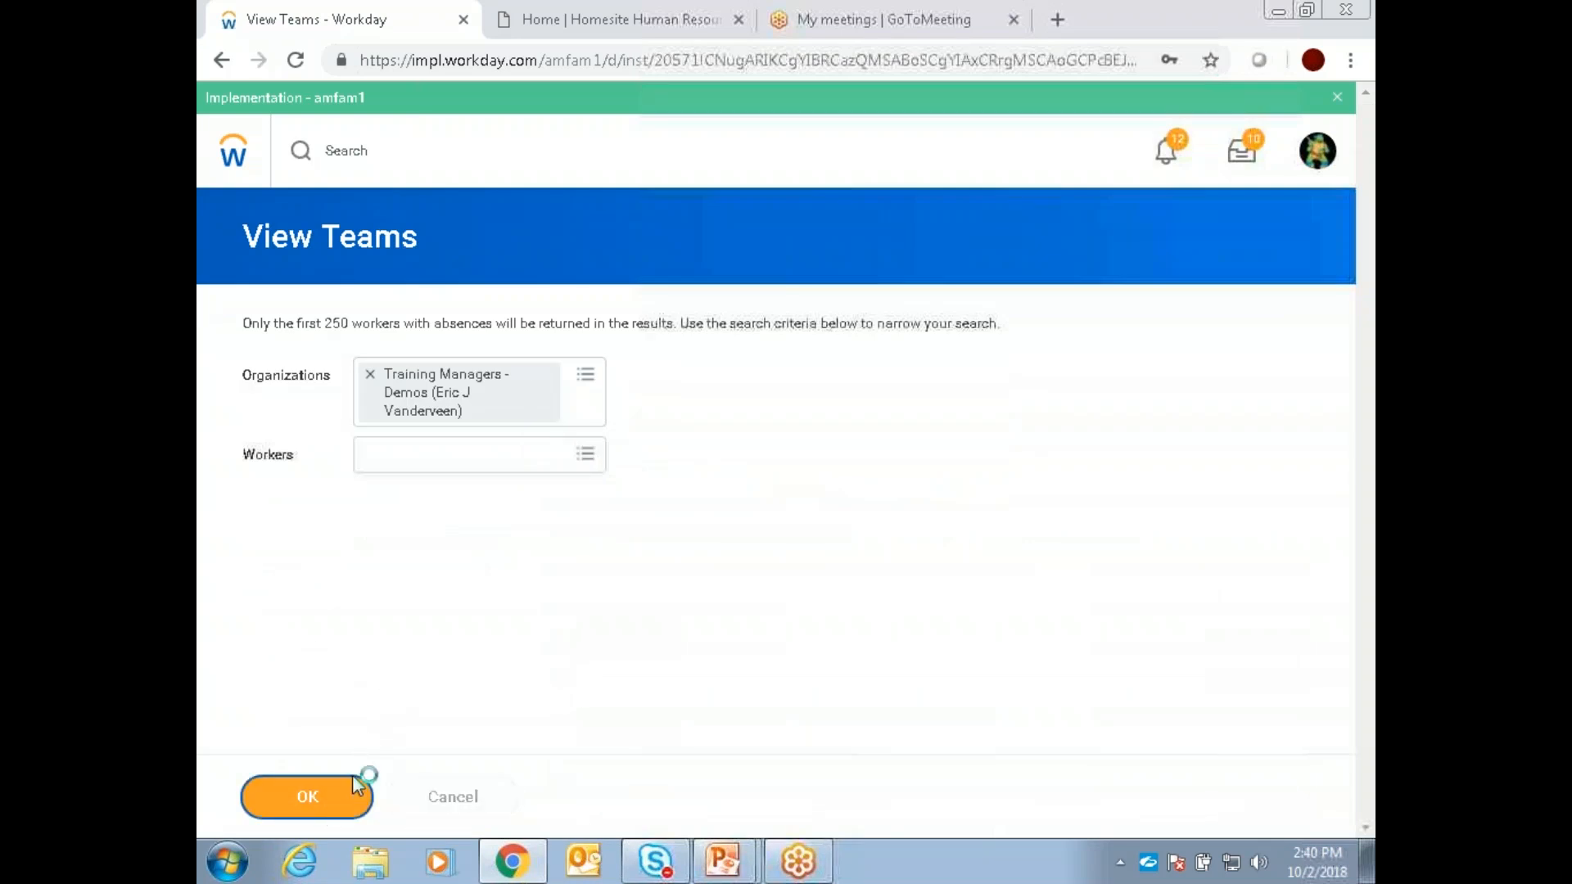
{"action": "scroll", "coordinate": [980, 377], "scroll_direction": "down", "scroll_amount": 3}
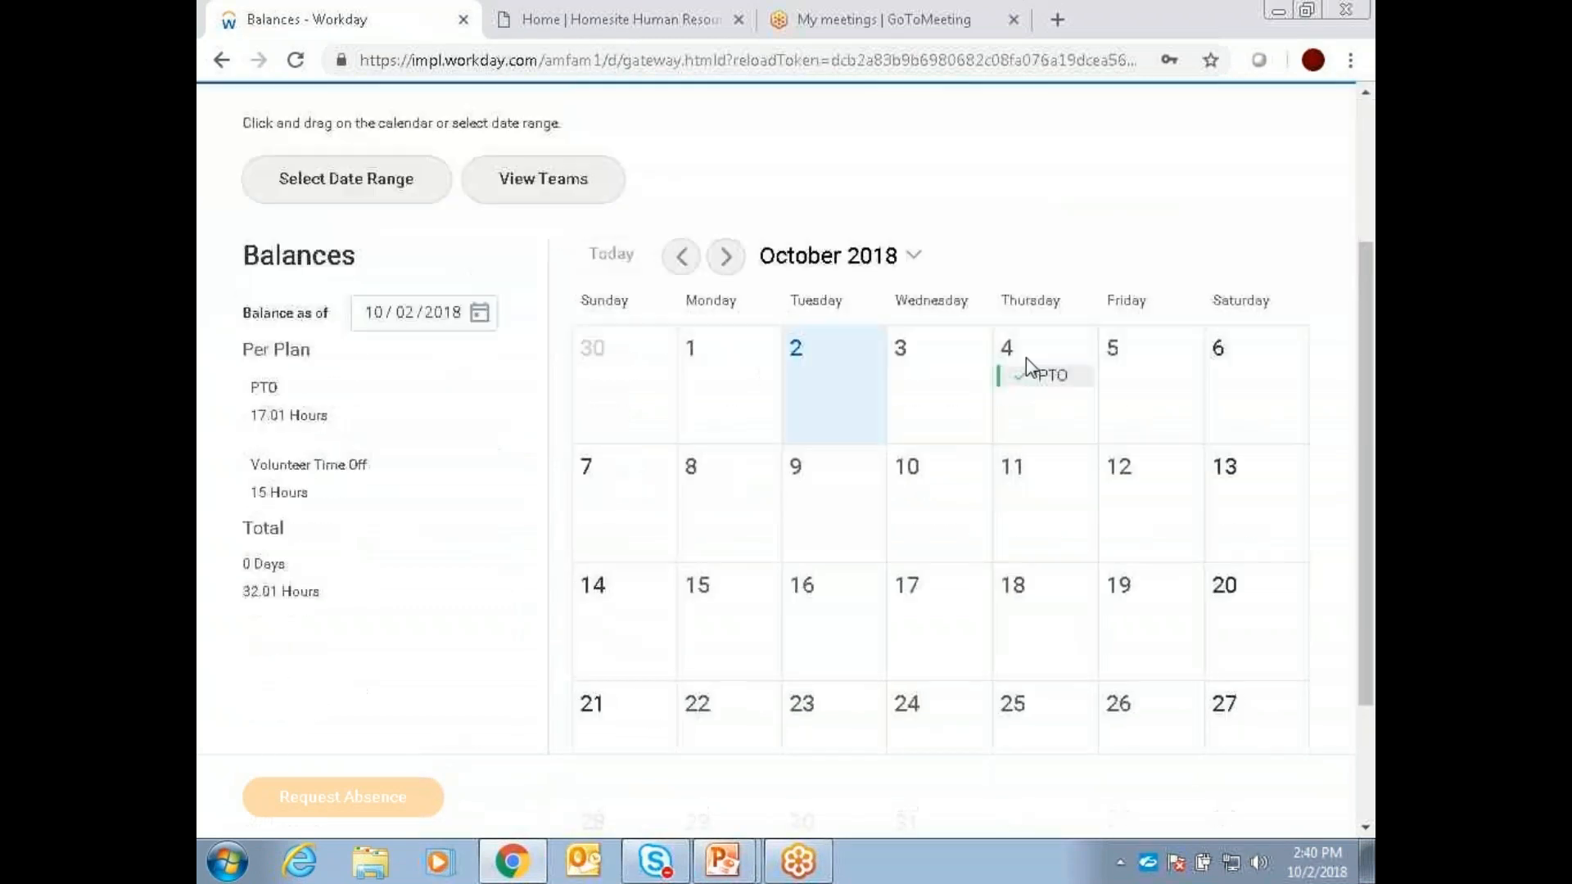
{"action": "left_click", "coordinate": [725, 257]}
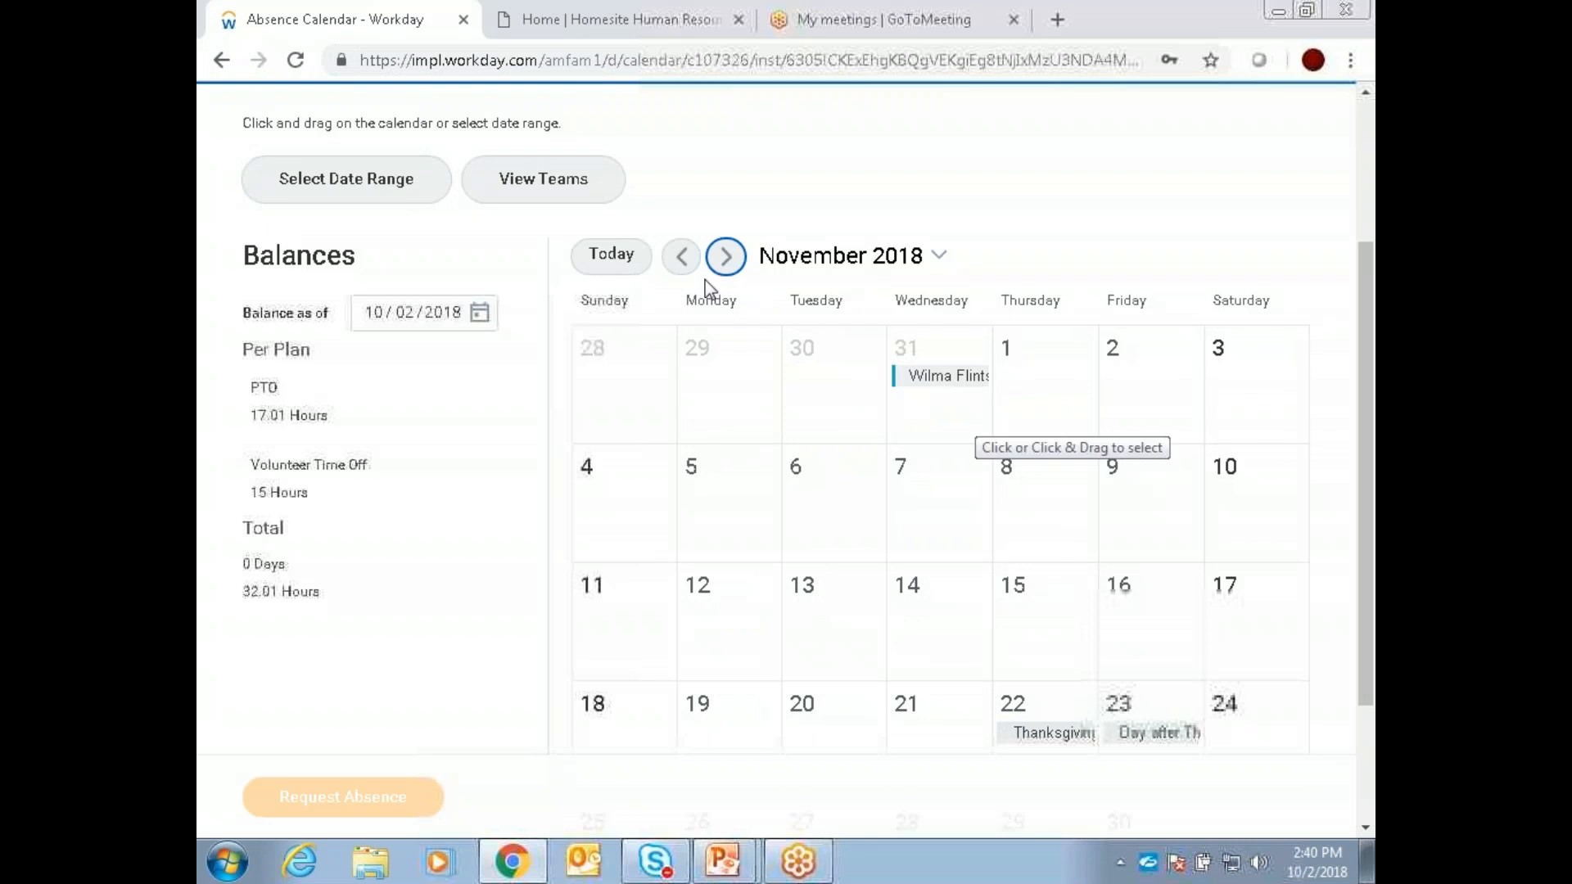
{"action": "left_click", "coordinate": [726, 257]}
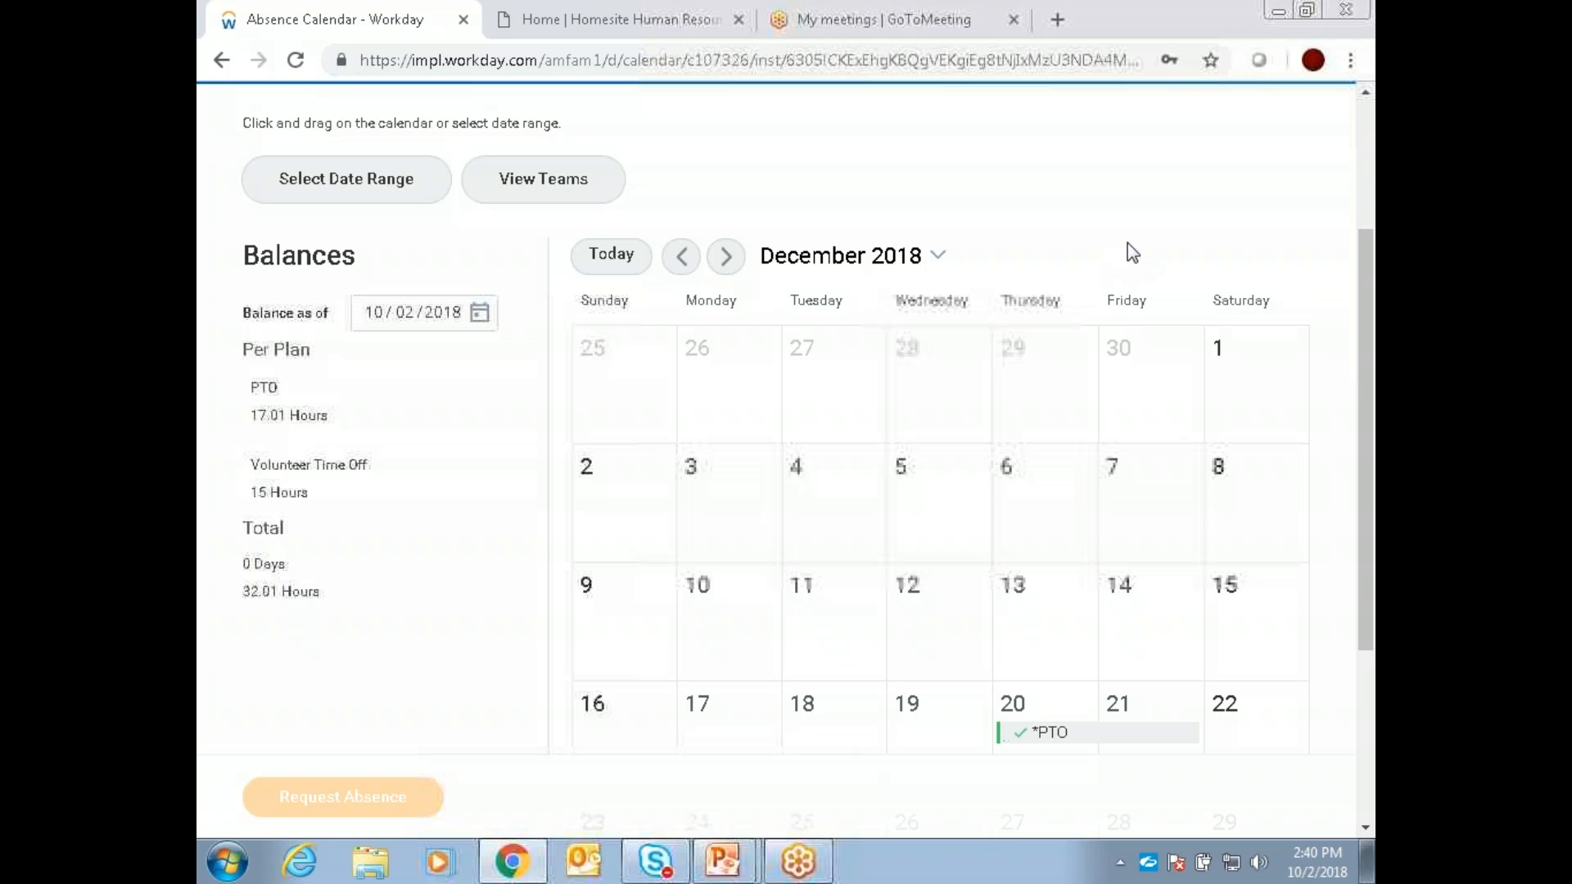
Step: Return to the home page, open Correct My Absence from the Absence application, and open the October 4 *PTO entry for correction
{"action": "scroll", "coordinate": [1130, 249], "scroll_direction": "up", "scroll_amount": 3}
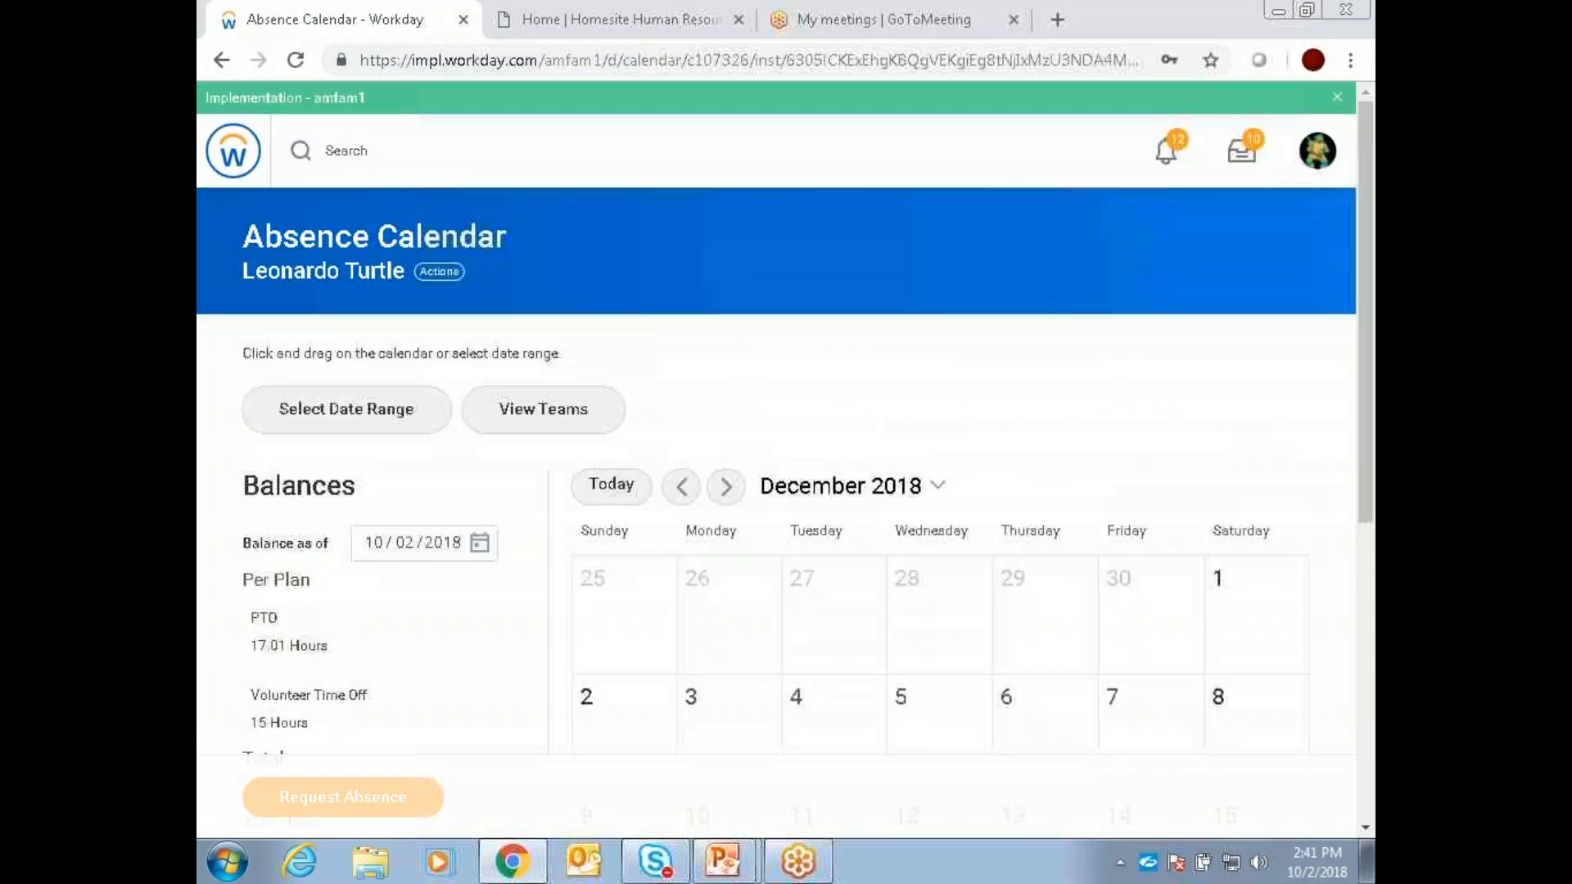
{"action": "left_click", "coordinate": [232, 155]}
{"action": "left_click", "coordinate": [1189, 505]}
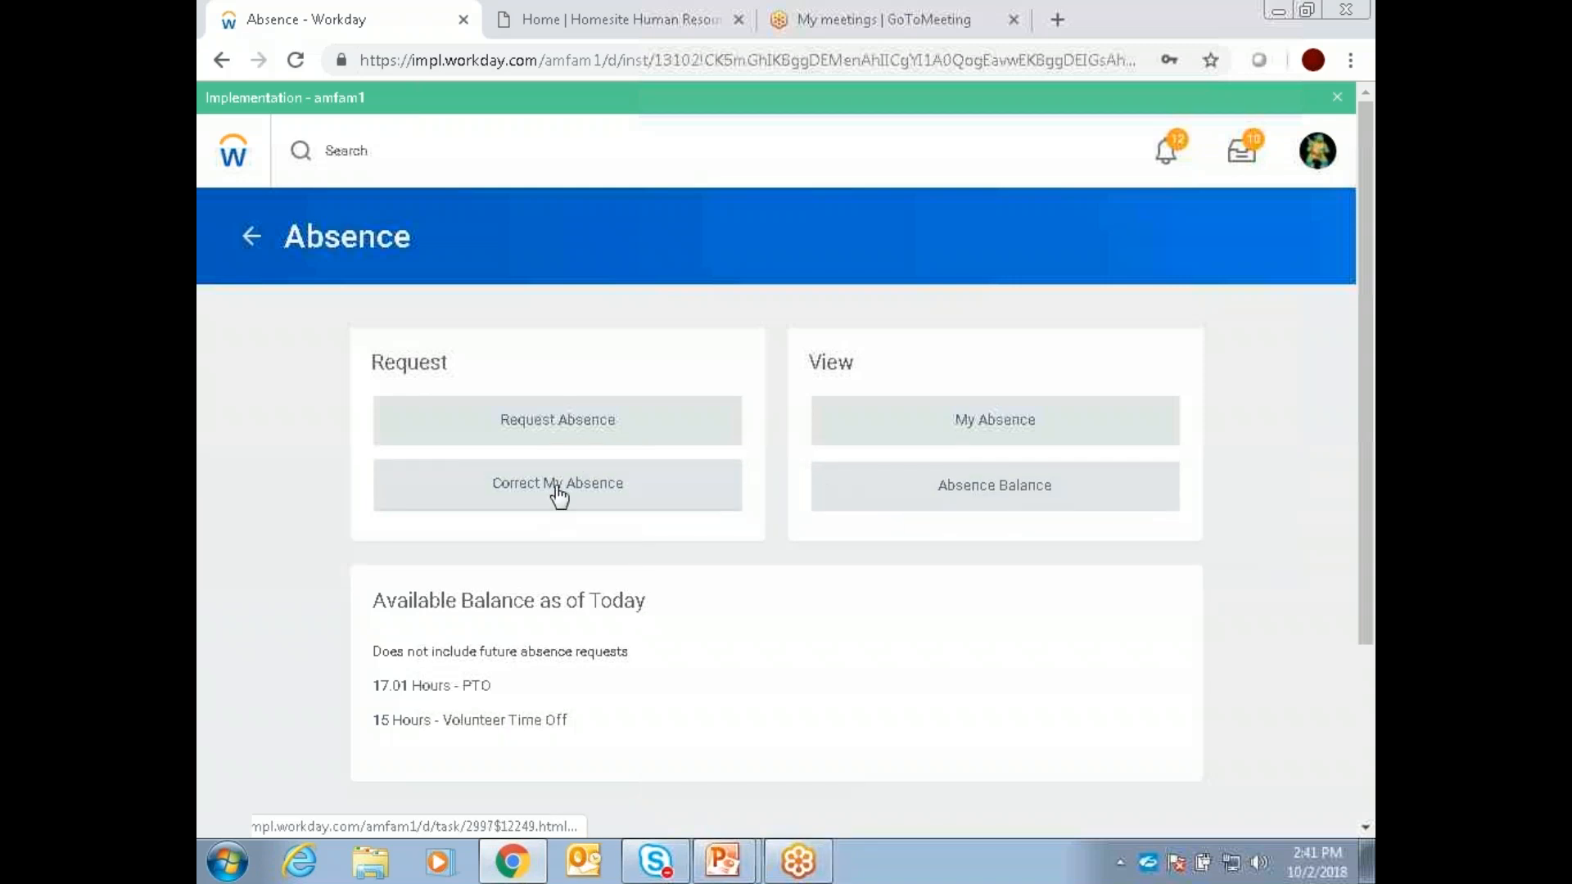
{"action": "left_click", "coordinate": [554, 494]}
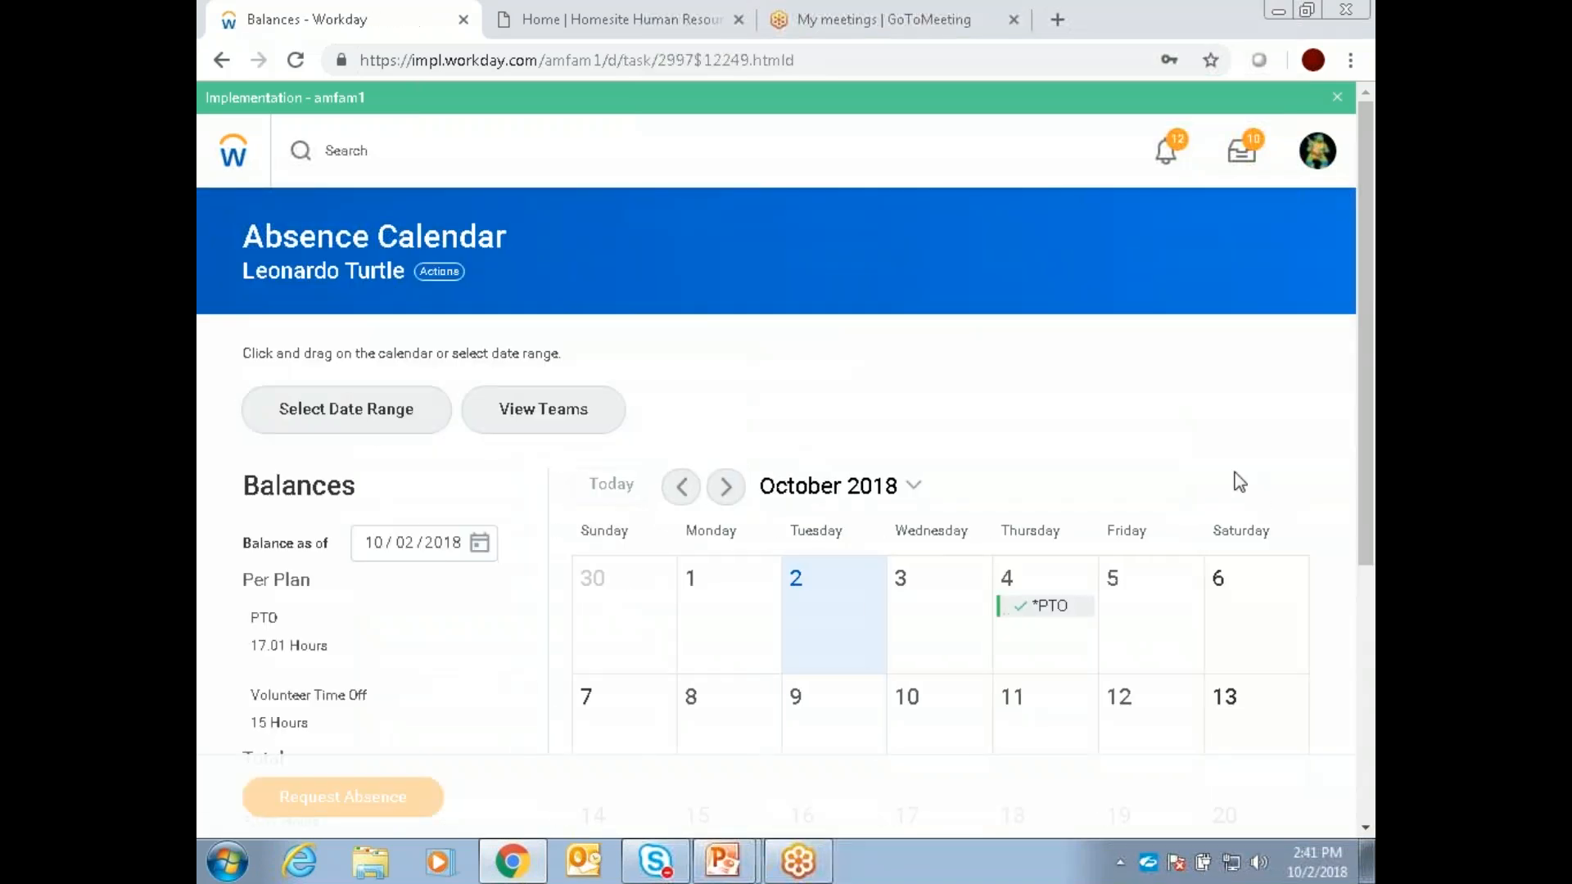
{"action": "left_click", "coordinate": [1049, 609]}
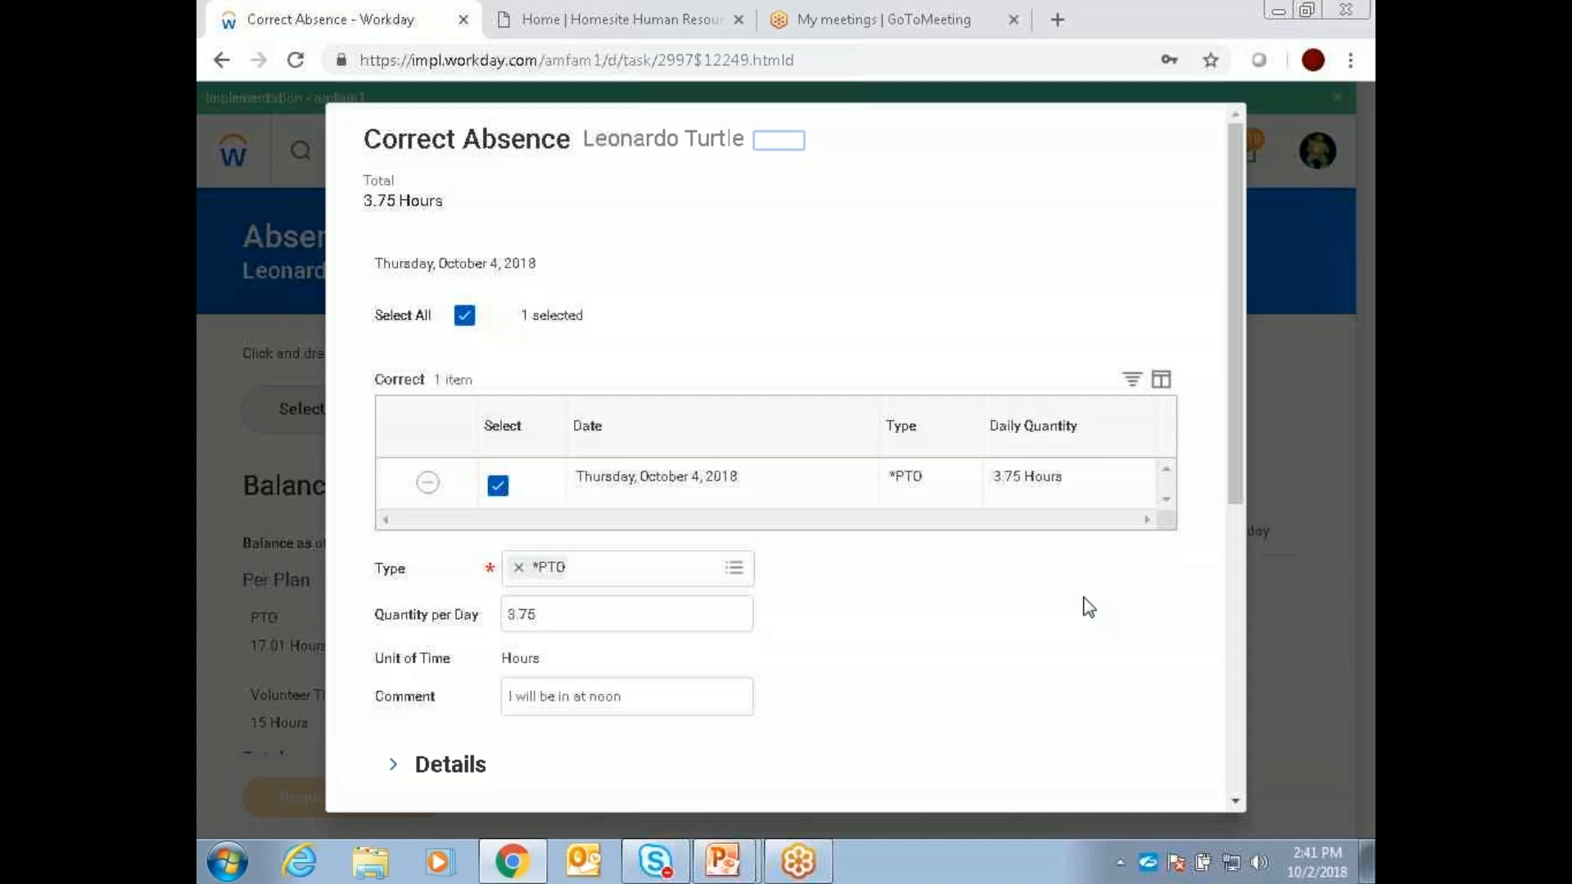
Step: Remove the October 4 *PTO row from the absence, submit the correction, and check the October calendar
{"action": "left_click", "coordinate": [427, 484]}
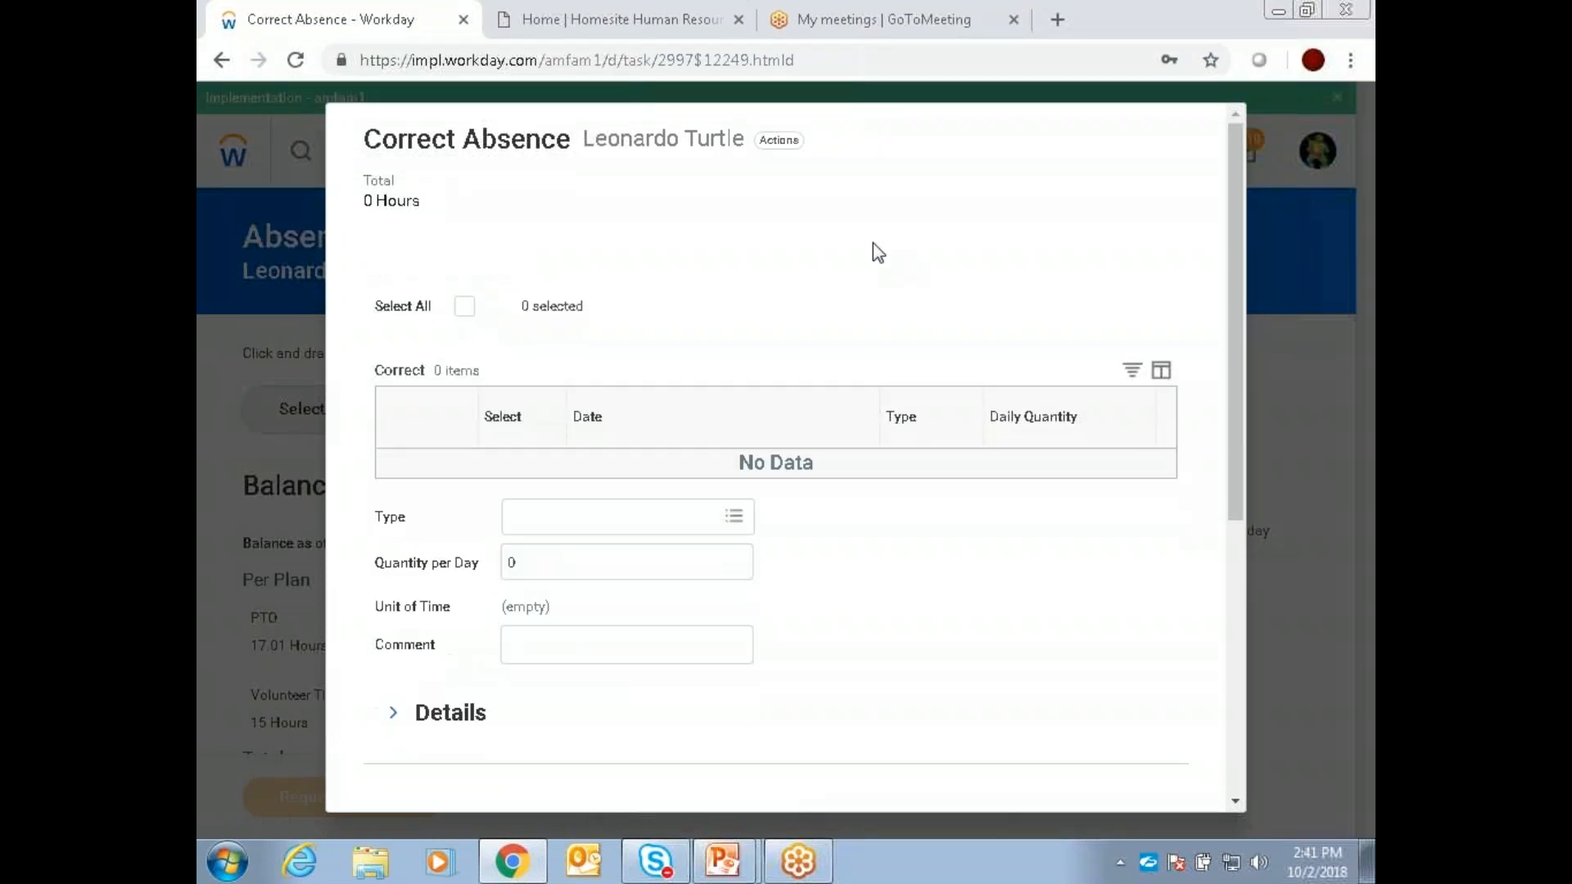
{"action": "scroll", "coordinate": [577, 573], "scroll_direction": "down", "scroll_amount": 5}
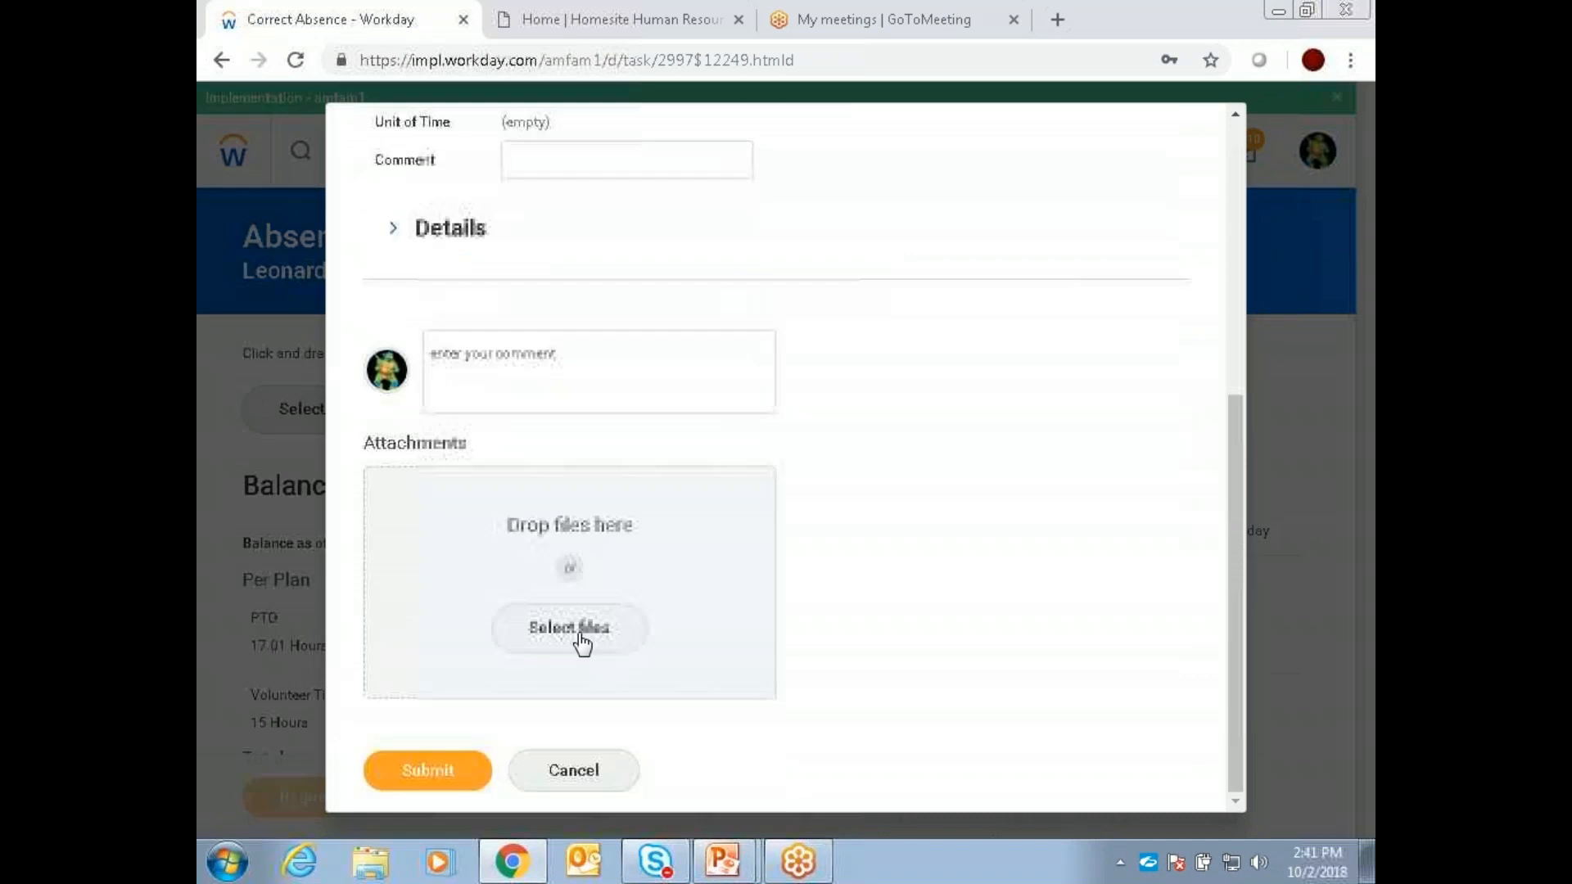
{"action": "left_click", "coordinate": [424, 767]}
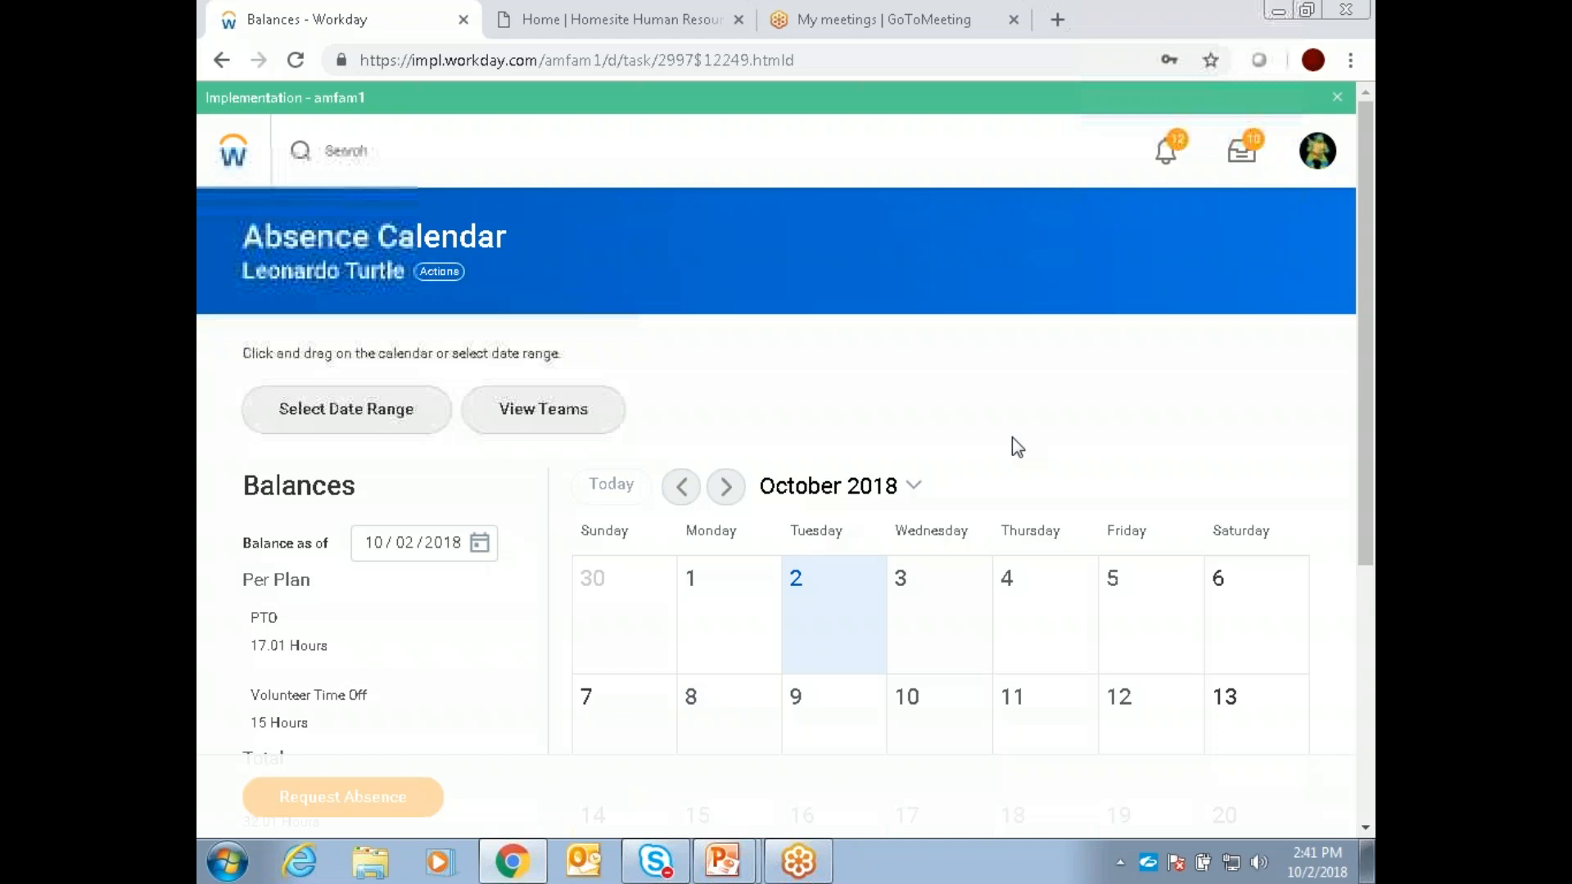
{"action": "scroll", "coordinate": [1072, 413], "scroll_direction": "down", "scroll_amount": 1}
{"action": "scroll", "coordinate": [1074, 410], "scroll_direction": "down", "scroll_amount": 2}
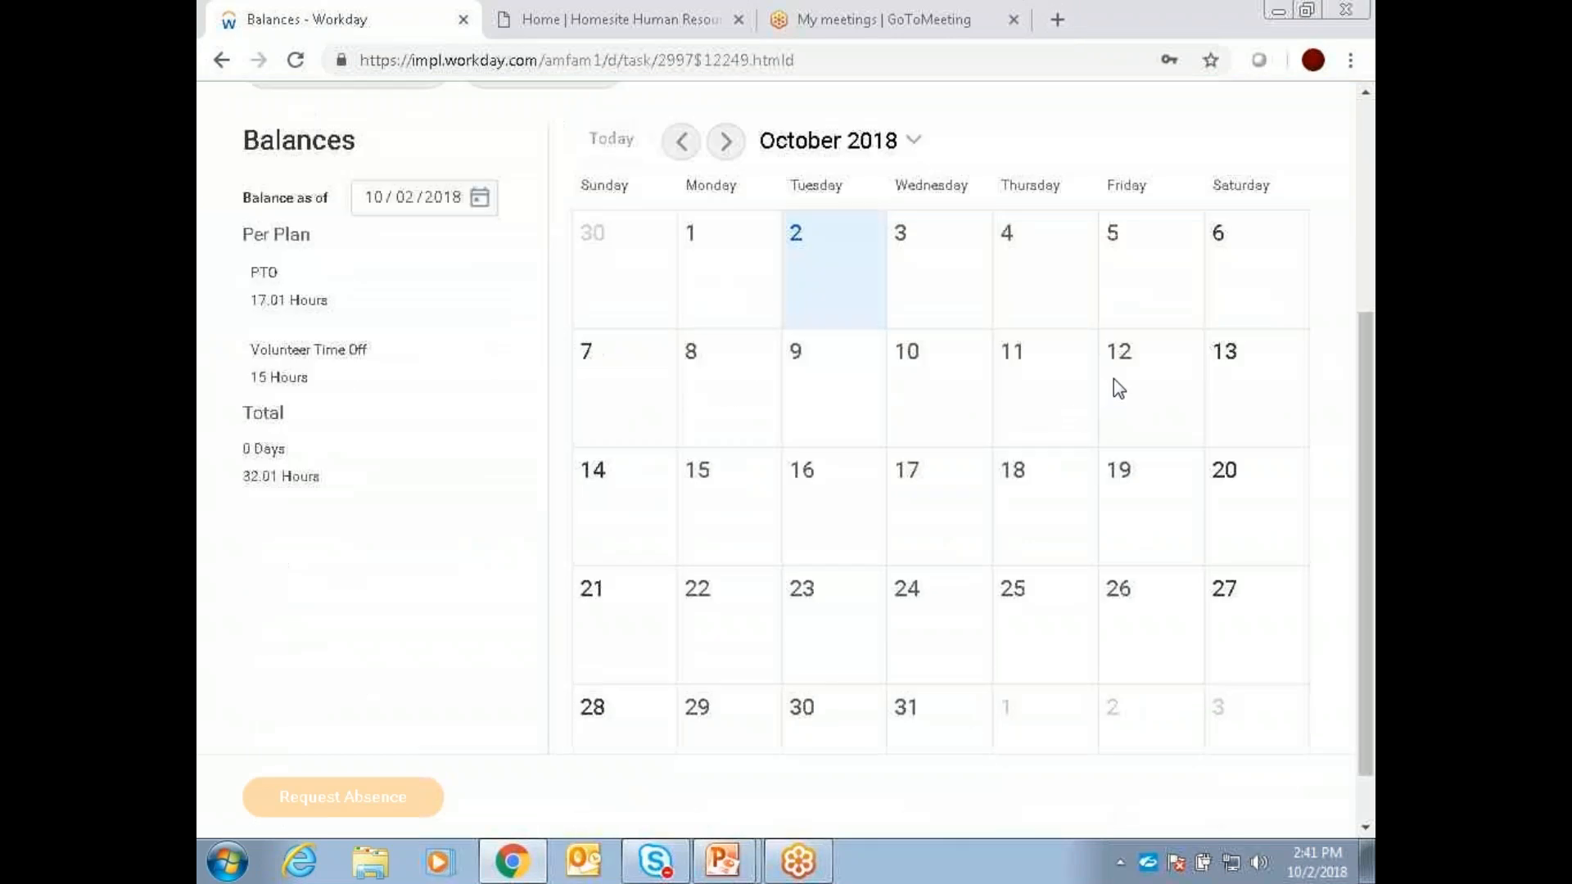
{"action": "scroll", "coordinate": [1119, 388], "scroll_direction": "up", "scroll_amount": 3}
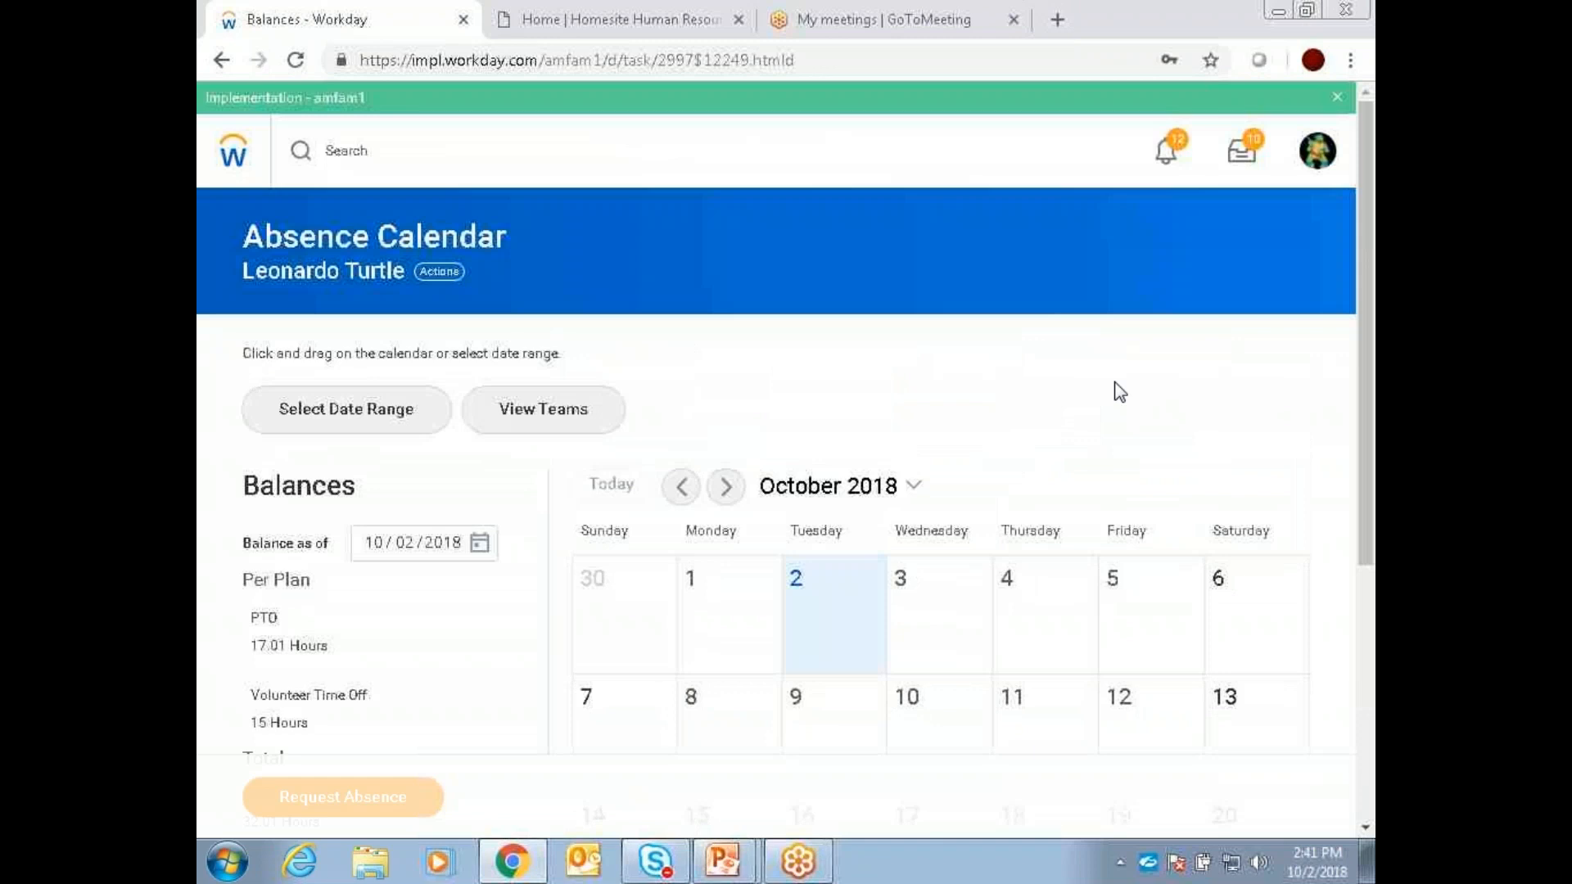
Step: Return to the home page and open the Time Off & Leave Calendar from the My Team Management application
{"action": "left_click", "coordinate": [233, 151]}
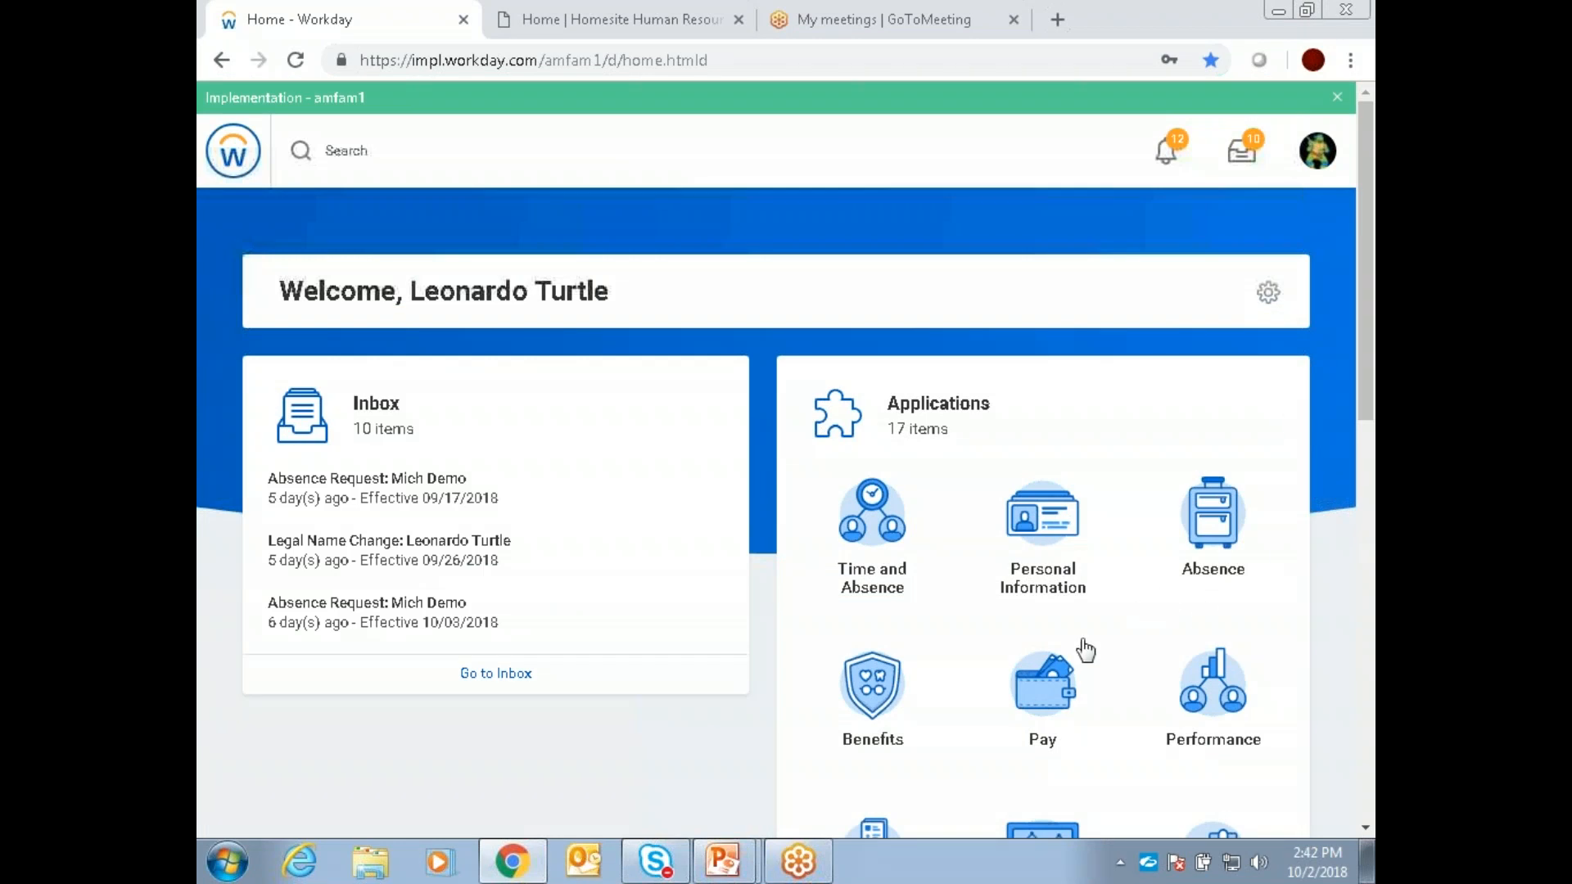
{"action": "scroll", "coordinate": [1187, 618], "scroll_direction": "down", "scroll_amount": 3}
{"action": "scroll", "coordinate": [1157, 624], "scroll_direction": "down", "scroll_amount": 2}
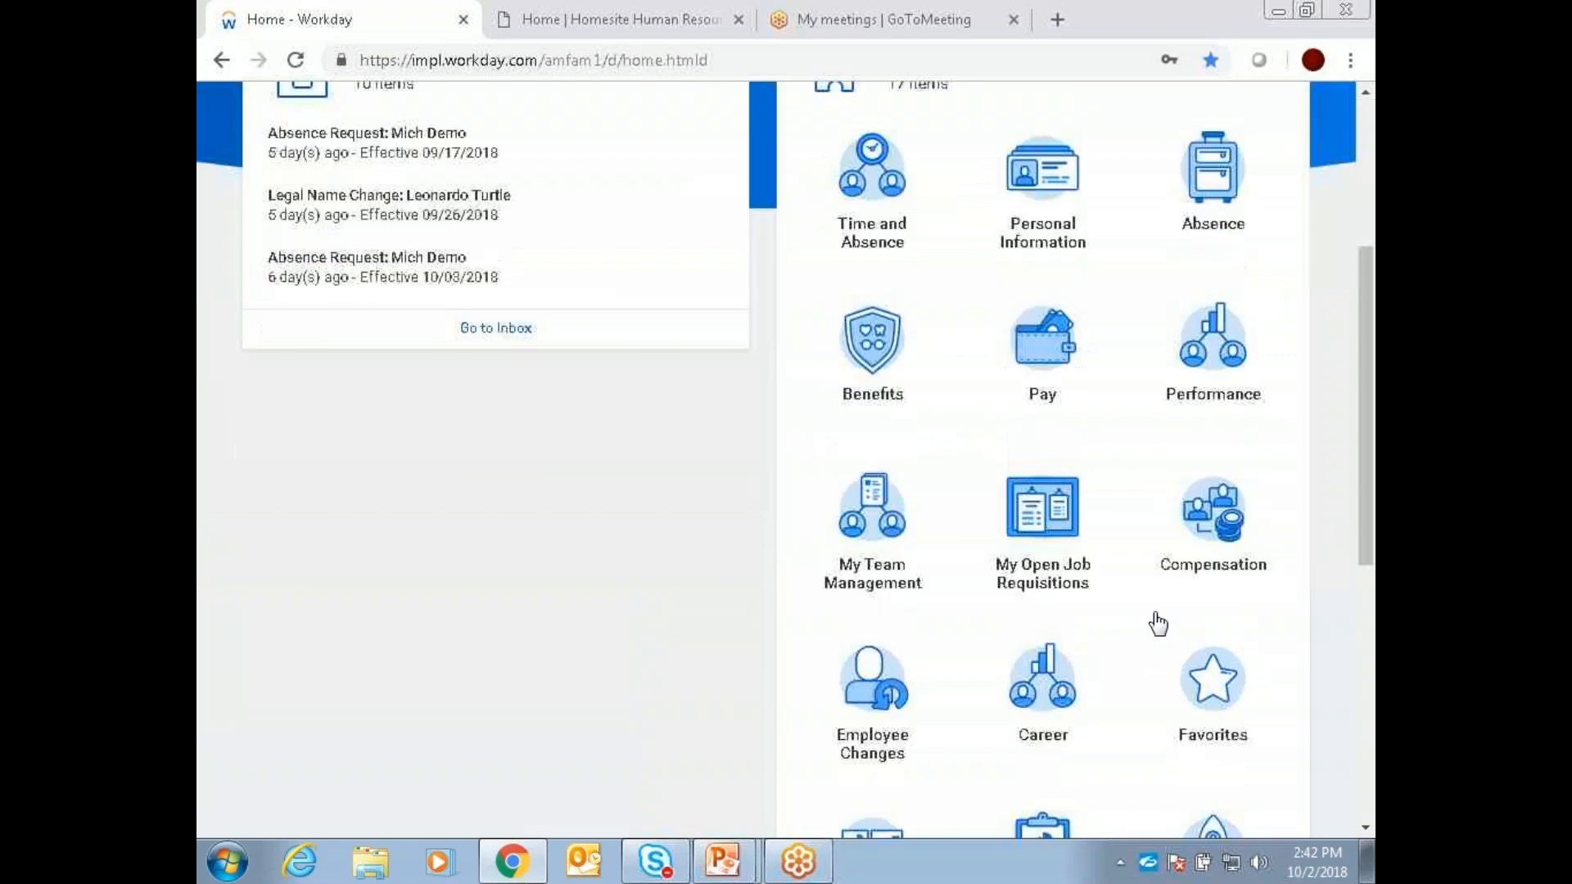
{"action": "left_click", "coordinate": [866, 573]}
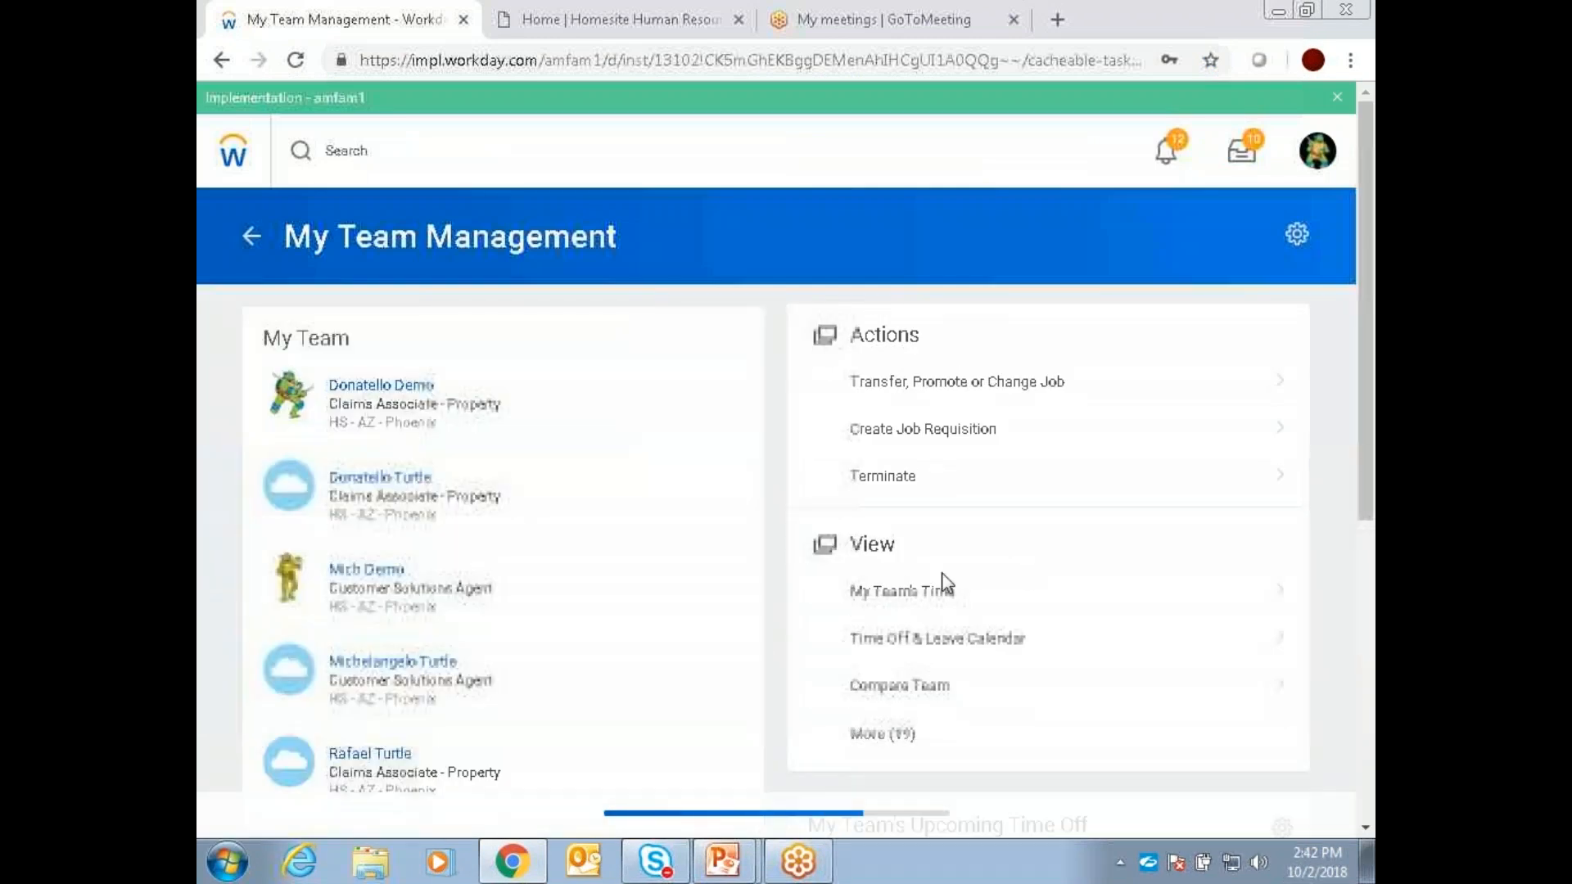
{"action": "left_click", "coordinate": [996, 646]}
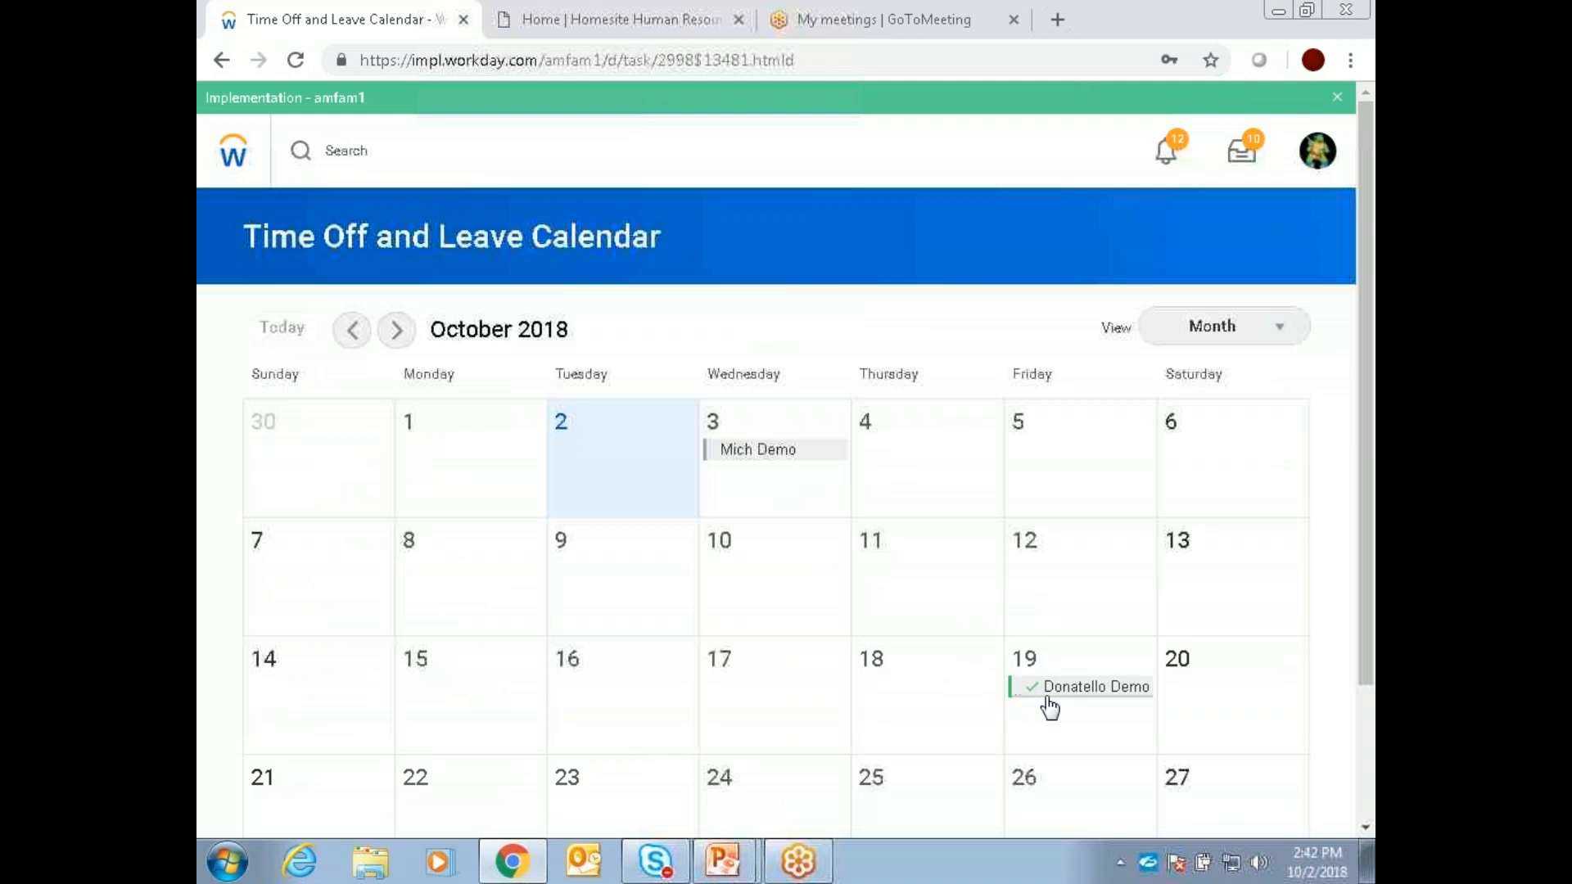
Step: Look through the Time Off and Leave Calendar from October to December 2018 and return to the home page
{"action": "scroll", "coordinate": [551, 421], "scroll_direction": "down", "scroll_amount": 3}
{"action": "scroll", "coordinate": [557, 420], "scroll_direction": "up", "scroll_amount": 3}
{"action": "left_click", "coordinate": [397, 330]}
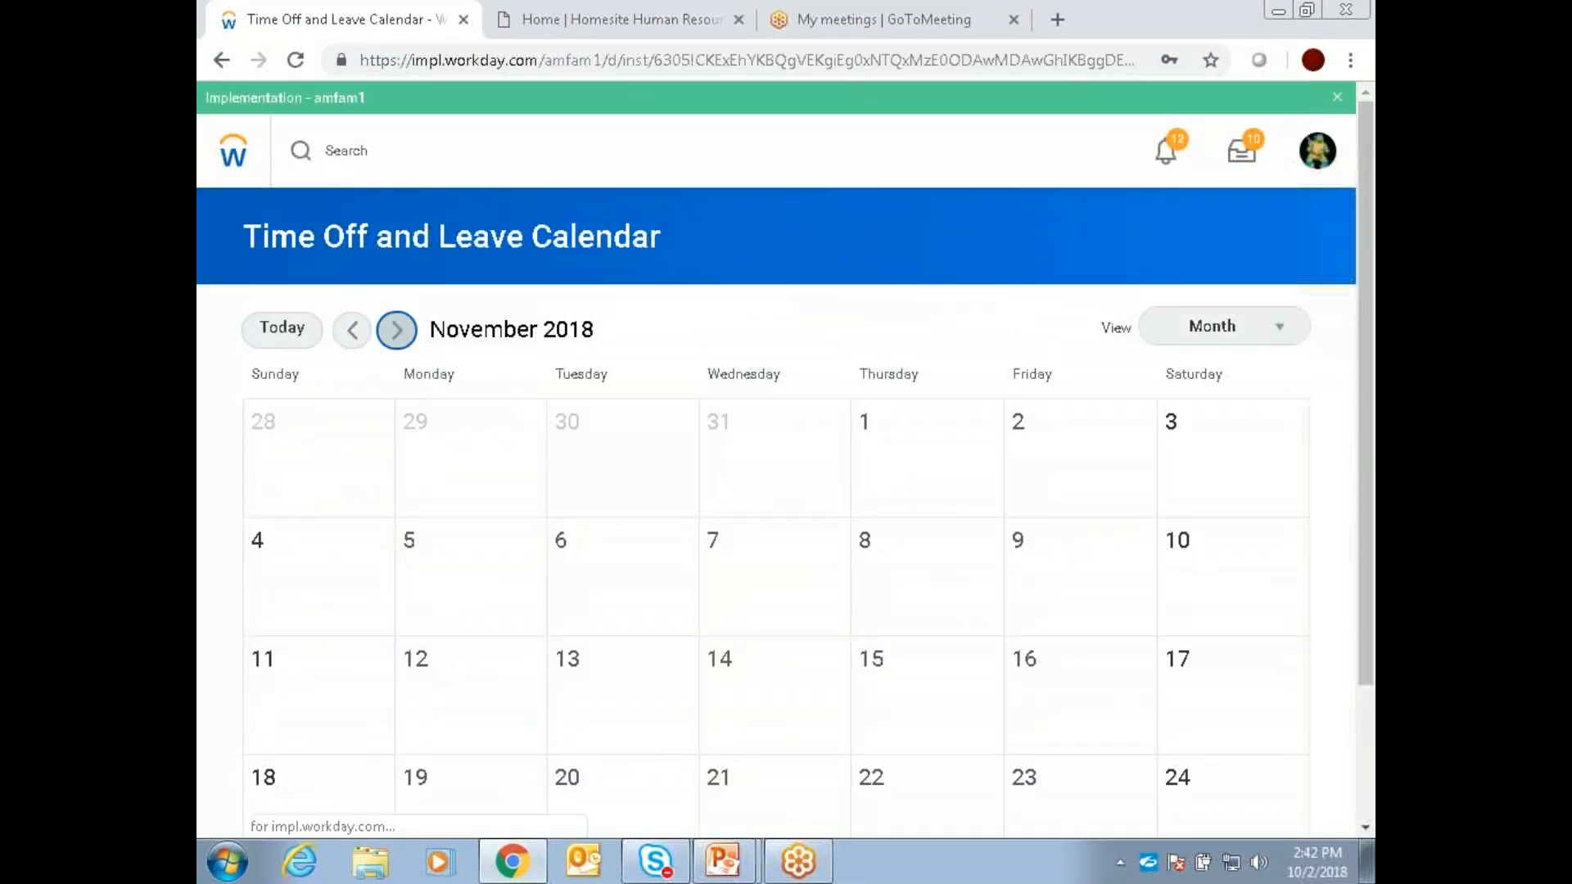
{"action": "key", "text": "Return"}
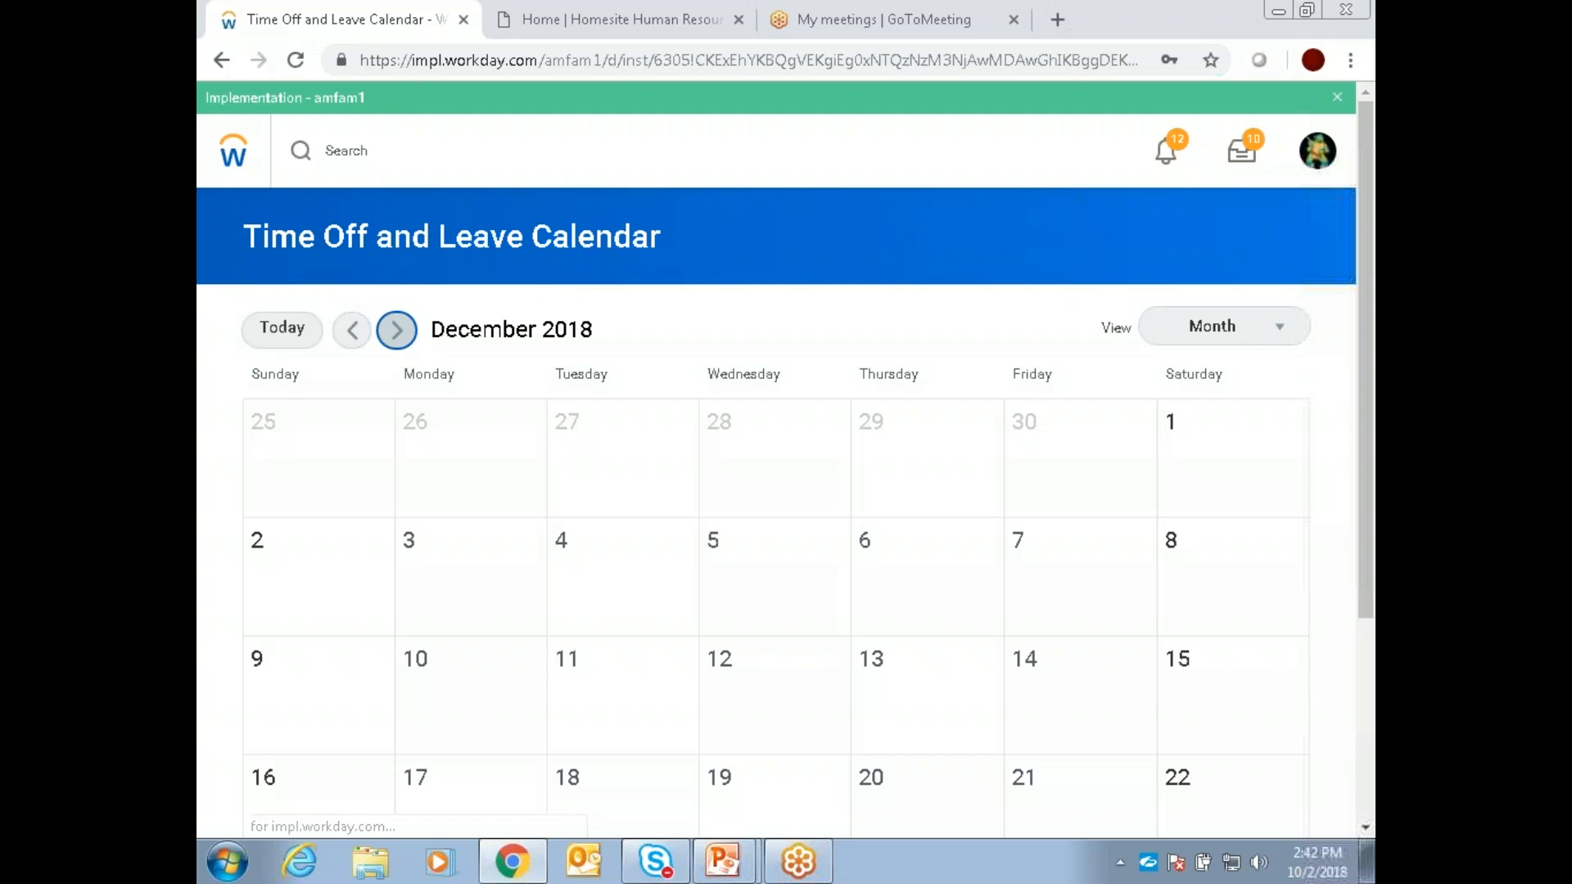
{"action": "left_click", "coordinate": [233, 174]}
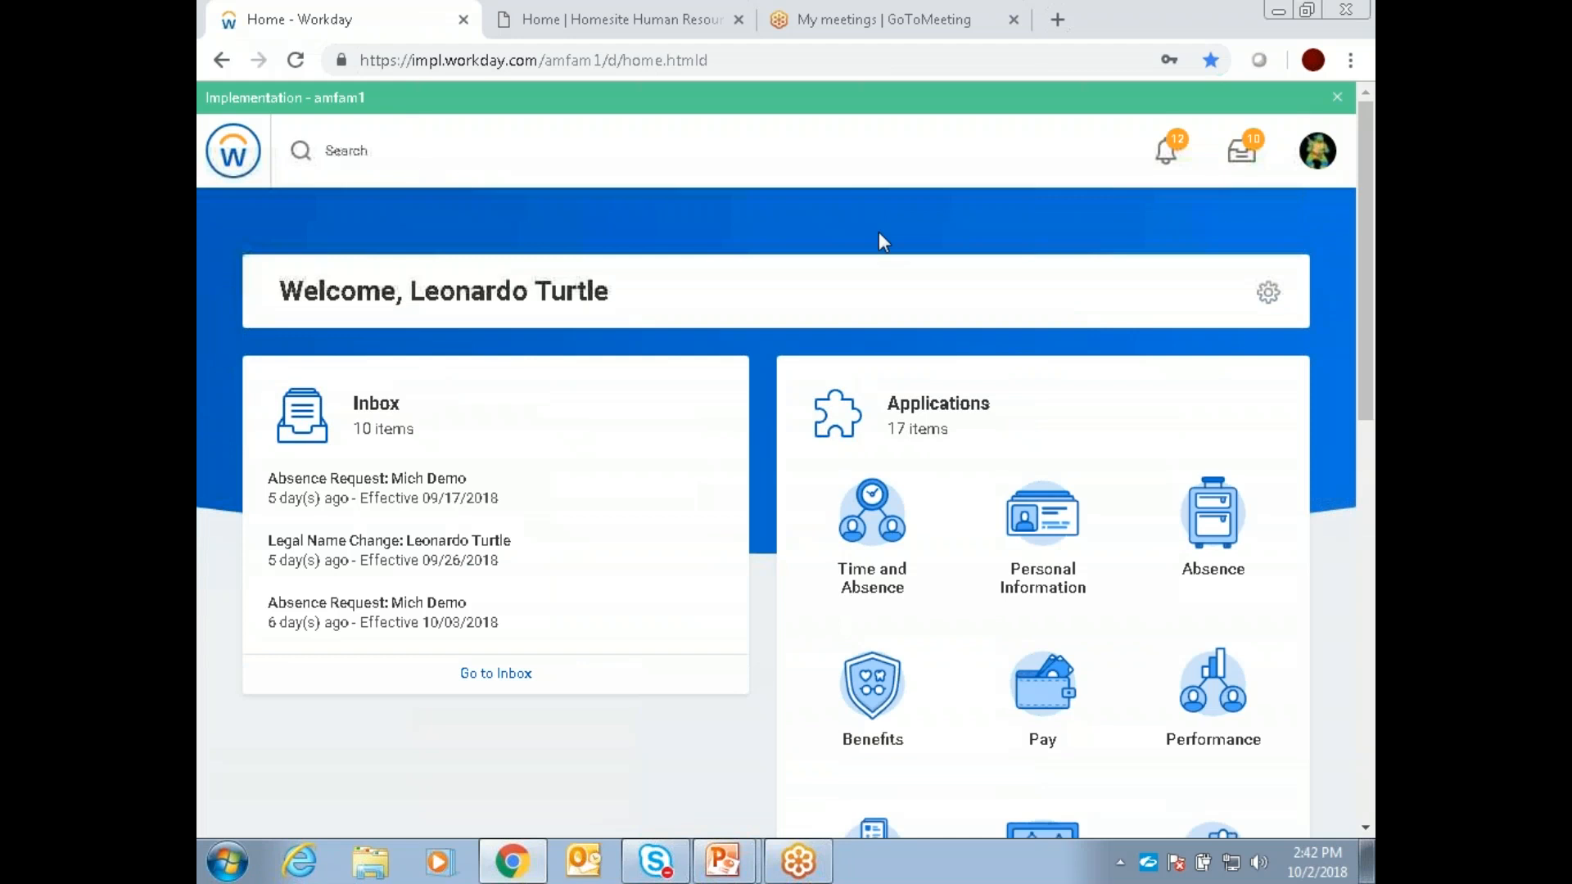
Step: Open the inbox and review the details of the newest absence request, effective 09/17/2018
{"action": "left_click", "coordinate": [1255, 146]}
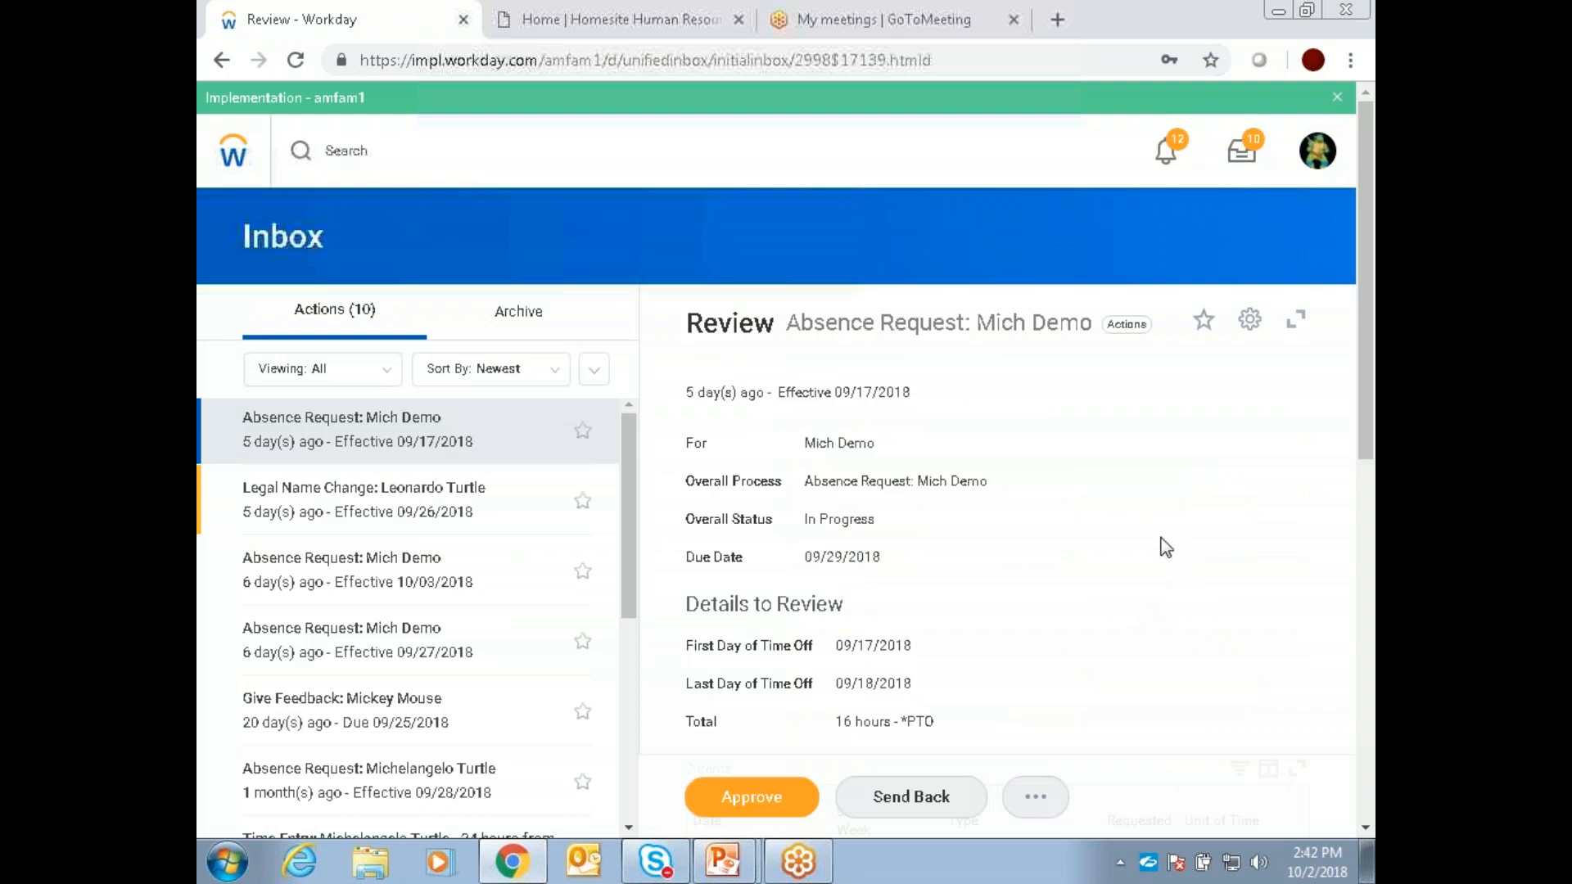
{"action": "scroll", "coordinate": [1171, 524], "scroll_direction": "down", "scroll_amount": 4}
{"action": "scroll", "coordinate": [1177, 517], "scroll_direction": "up", "scroll_amount": 3}
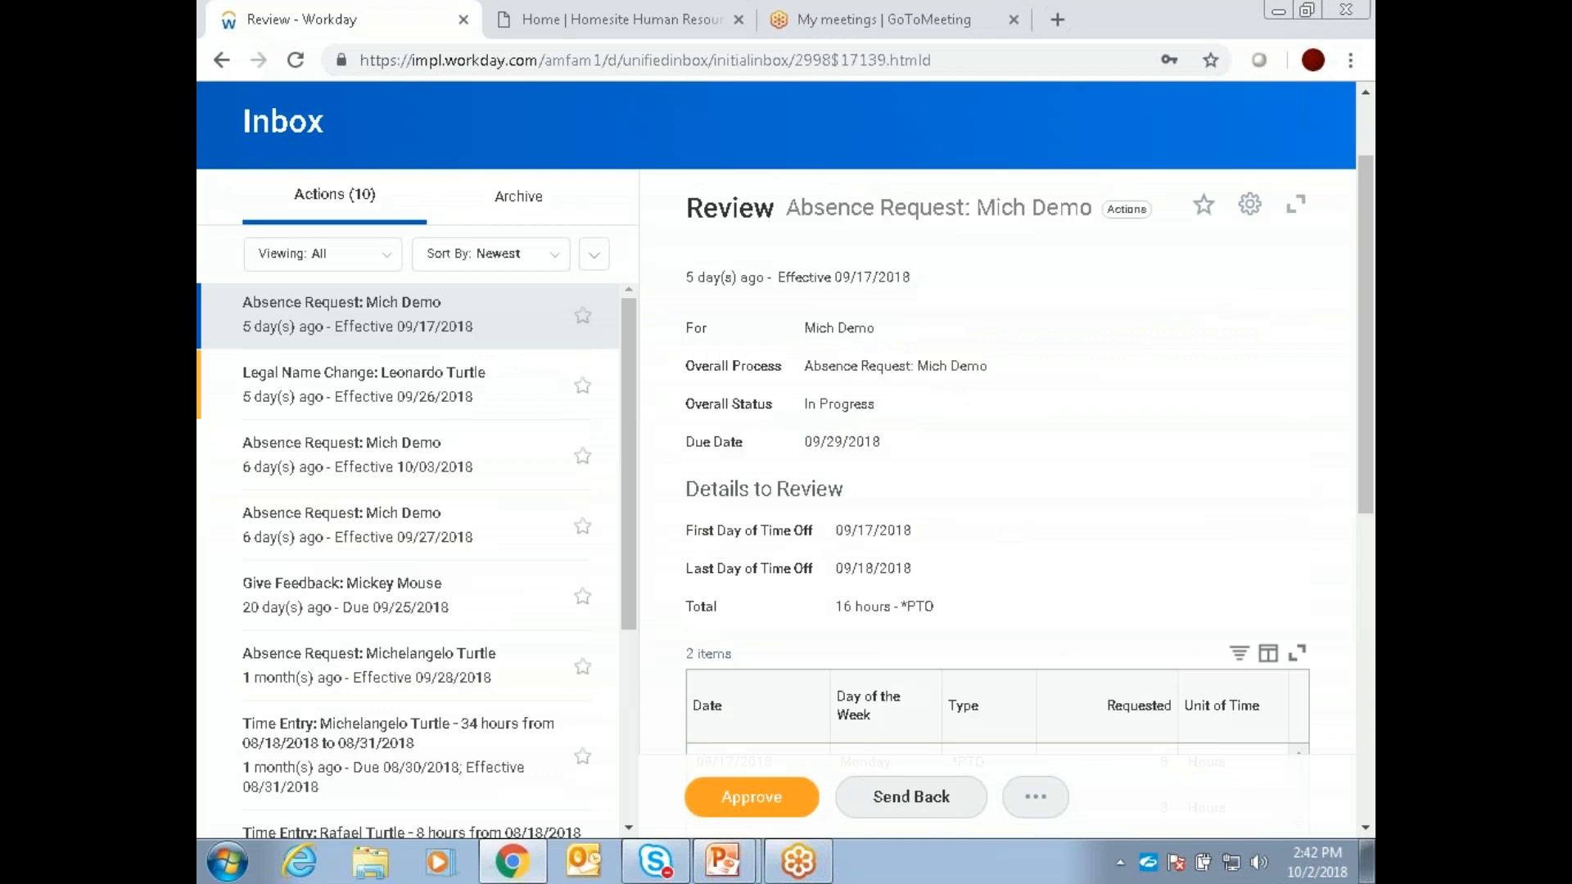
{"action": "scroll", "coordinate": [1167, 512], "scroll_direction": "down", "scroll_amount": 4}
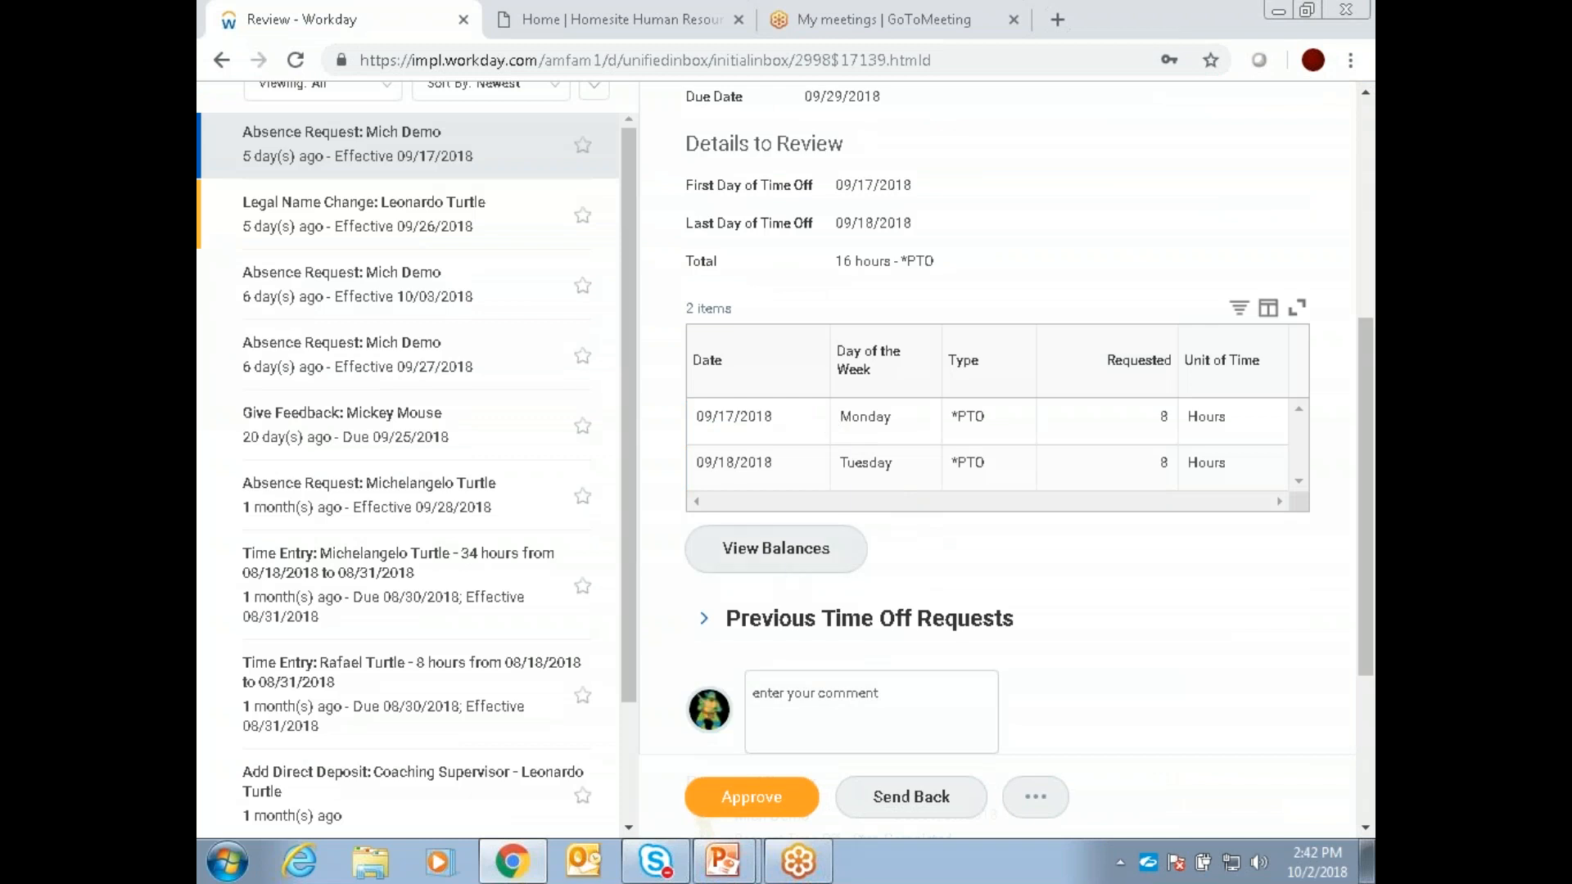
Step: Show the time off balances within the absence request and examine the ending period balances, comment field and process history
{"action": "left_click", "coordinate": [791, 563]}
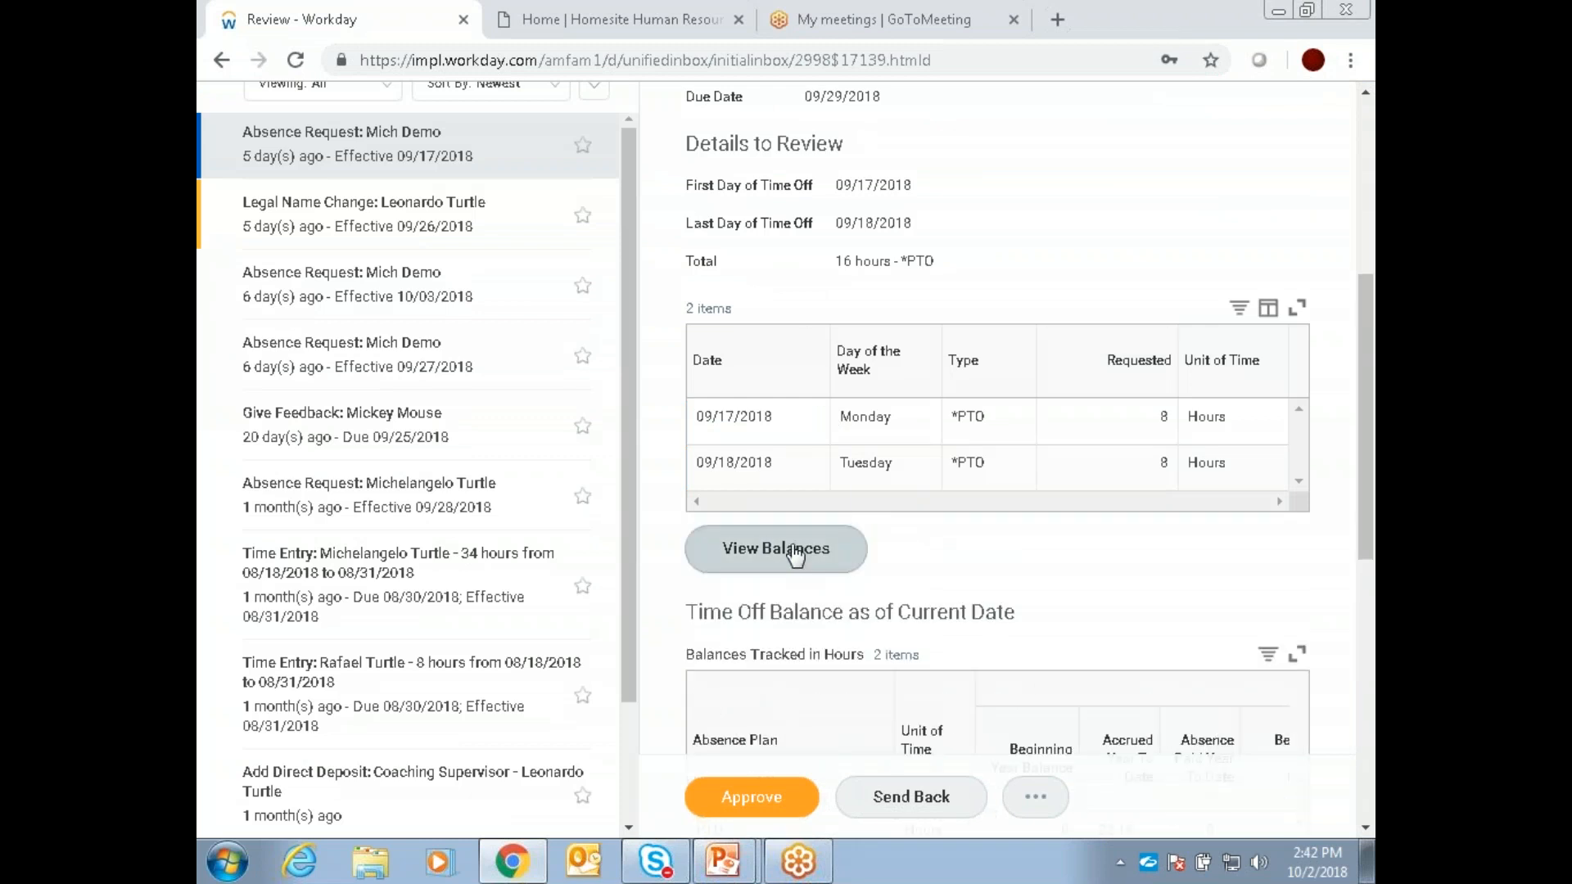
{"action": "scroll", "coordinate": [1163, 585], "scroll_direction": "down", "scroll_amount": 3}
{"action": "scroll", "coordinate": [1168, 563], "scroll_direction": "down", "scroll_amount": 4}
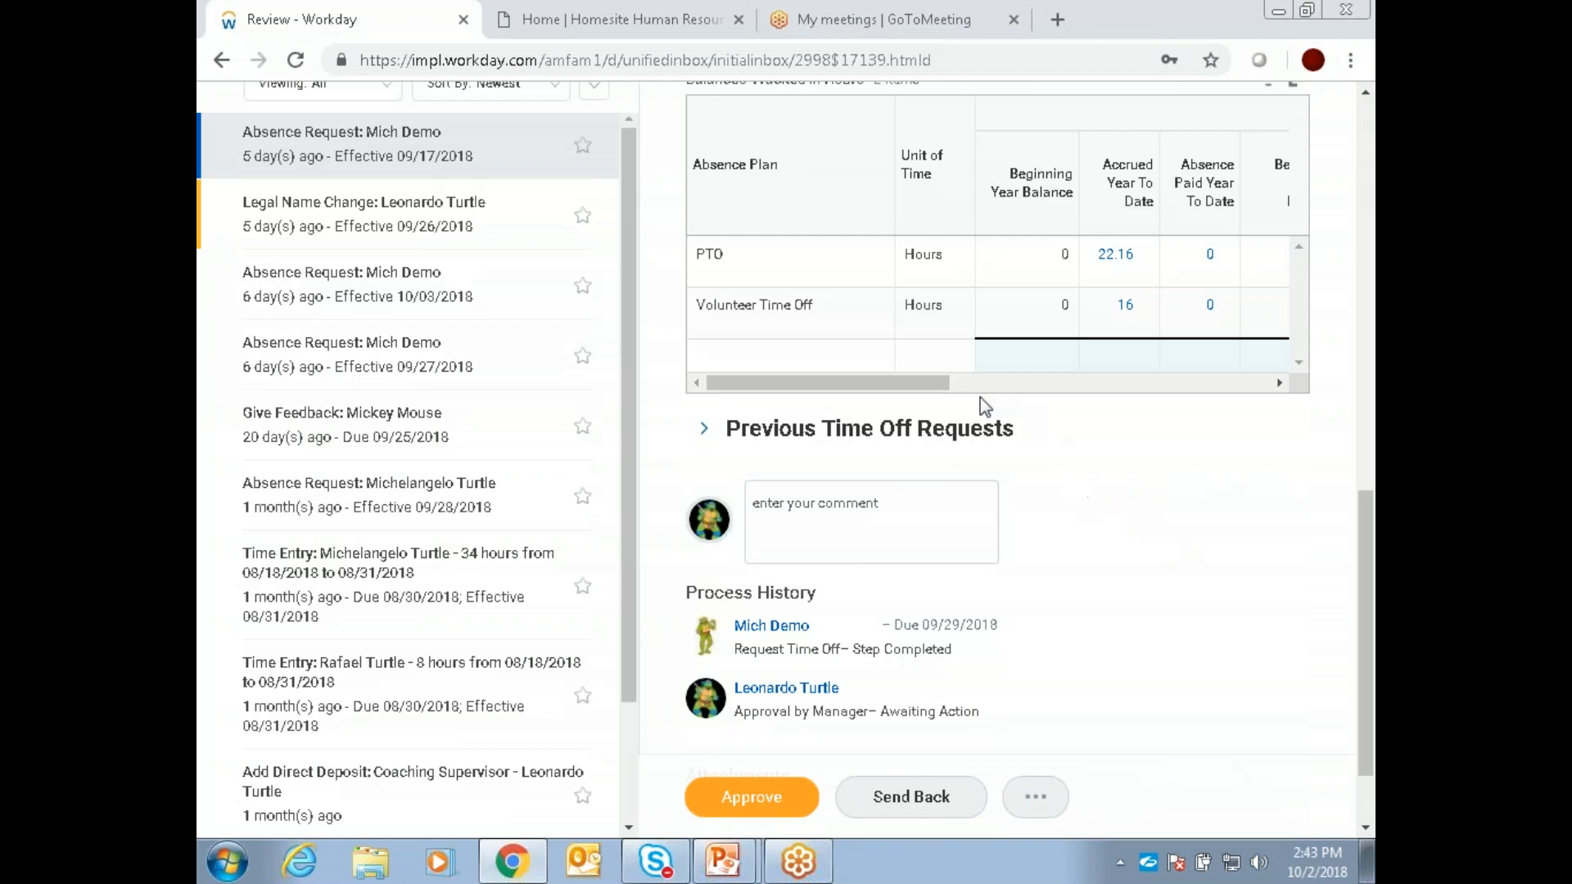
{"action": "left_click_drag", "start_coordinate": [872, 385], "coordinate": [1222, 391]}
{"action": "left_click", "coordinate": [791, 527]}
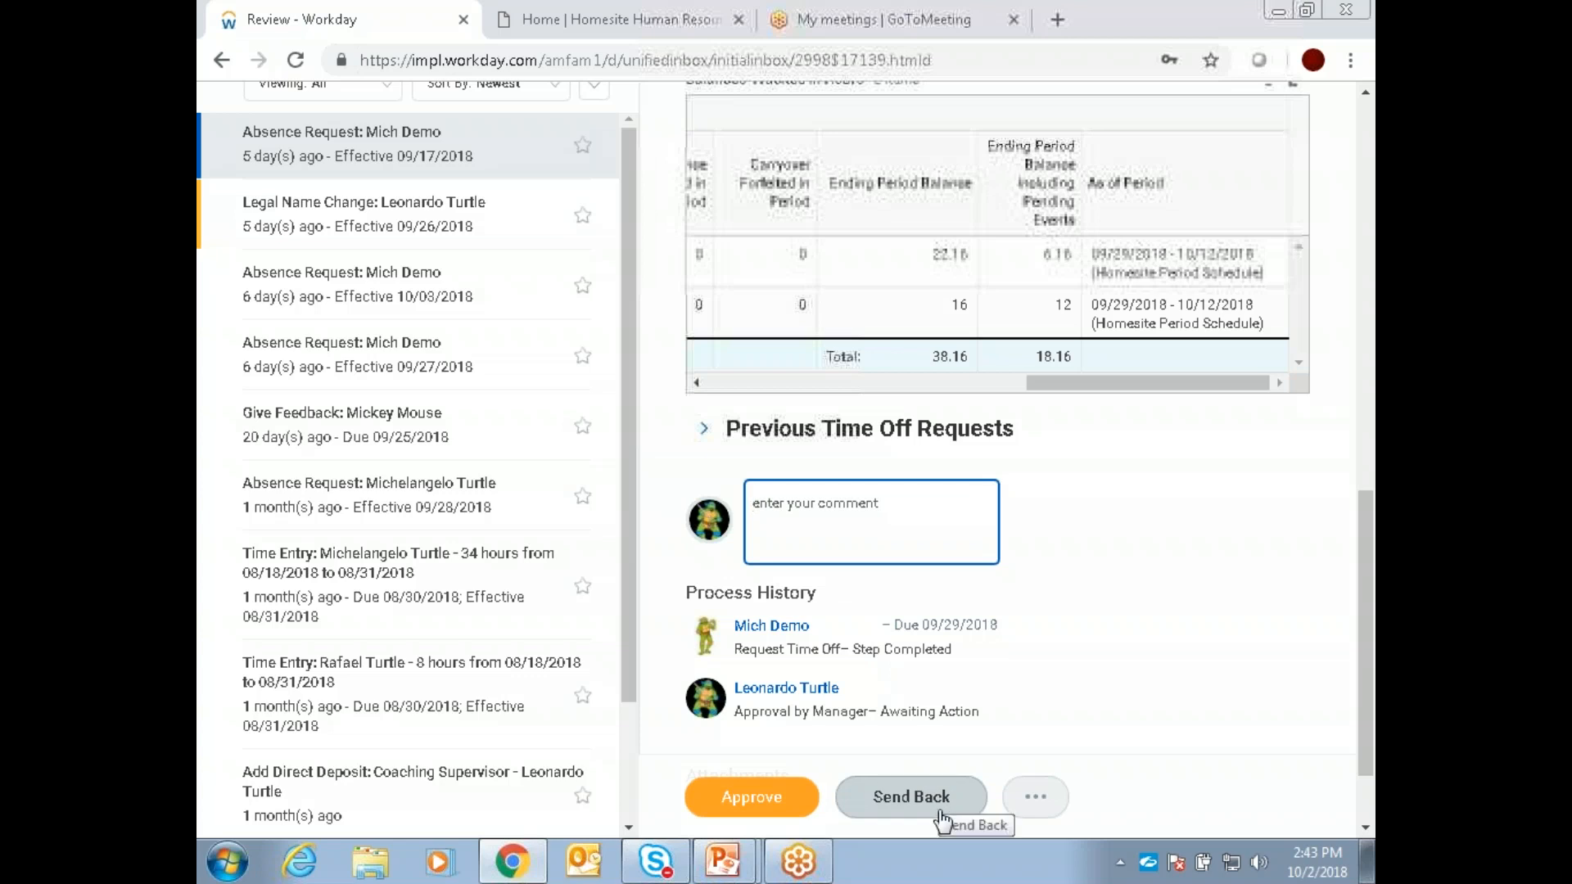
{"action": "left_click", "coordinate": [1121, 589]}
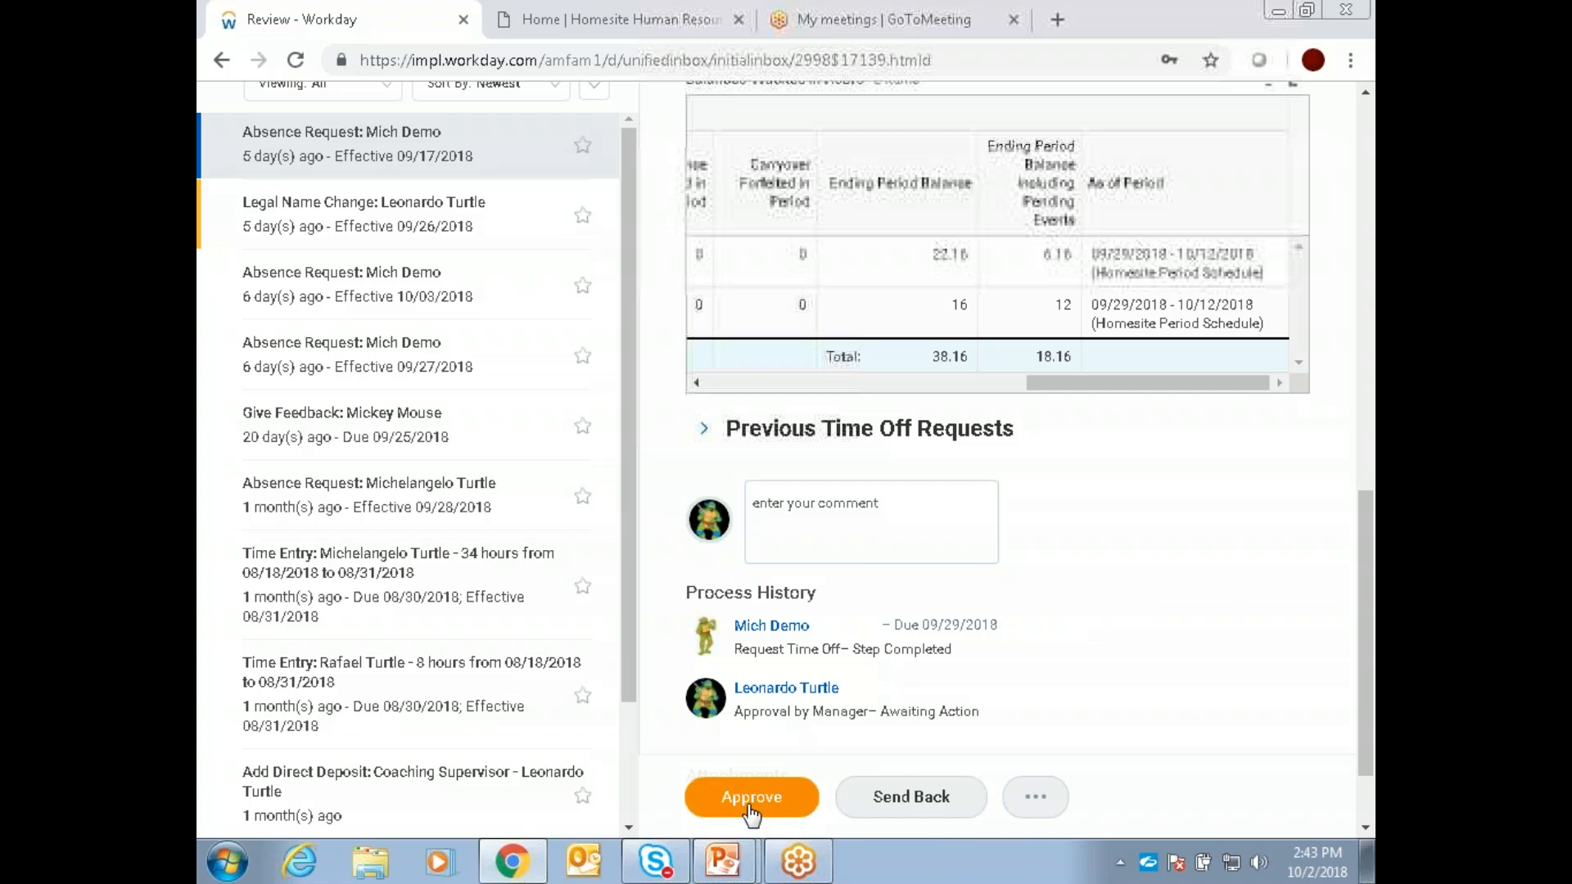
{"action": "scroll", "coordinate": [757, 807], "scroll_direction": "up", "scroll_amount": 10}
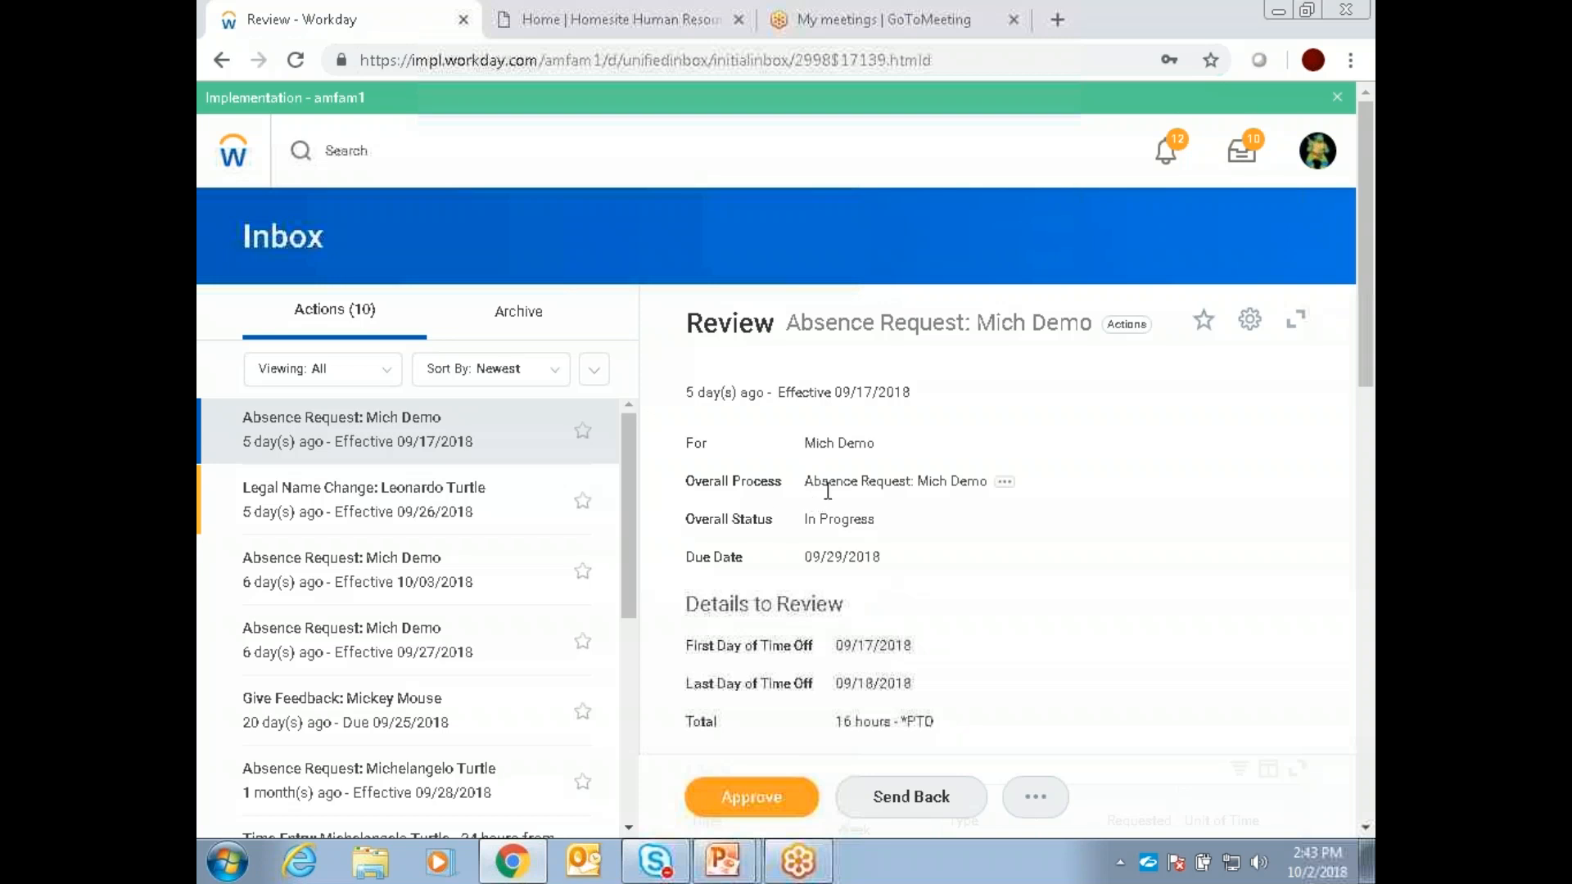
{"action": "mouse_move", "coordinate": [836, 486]}
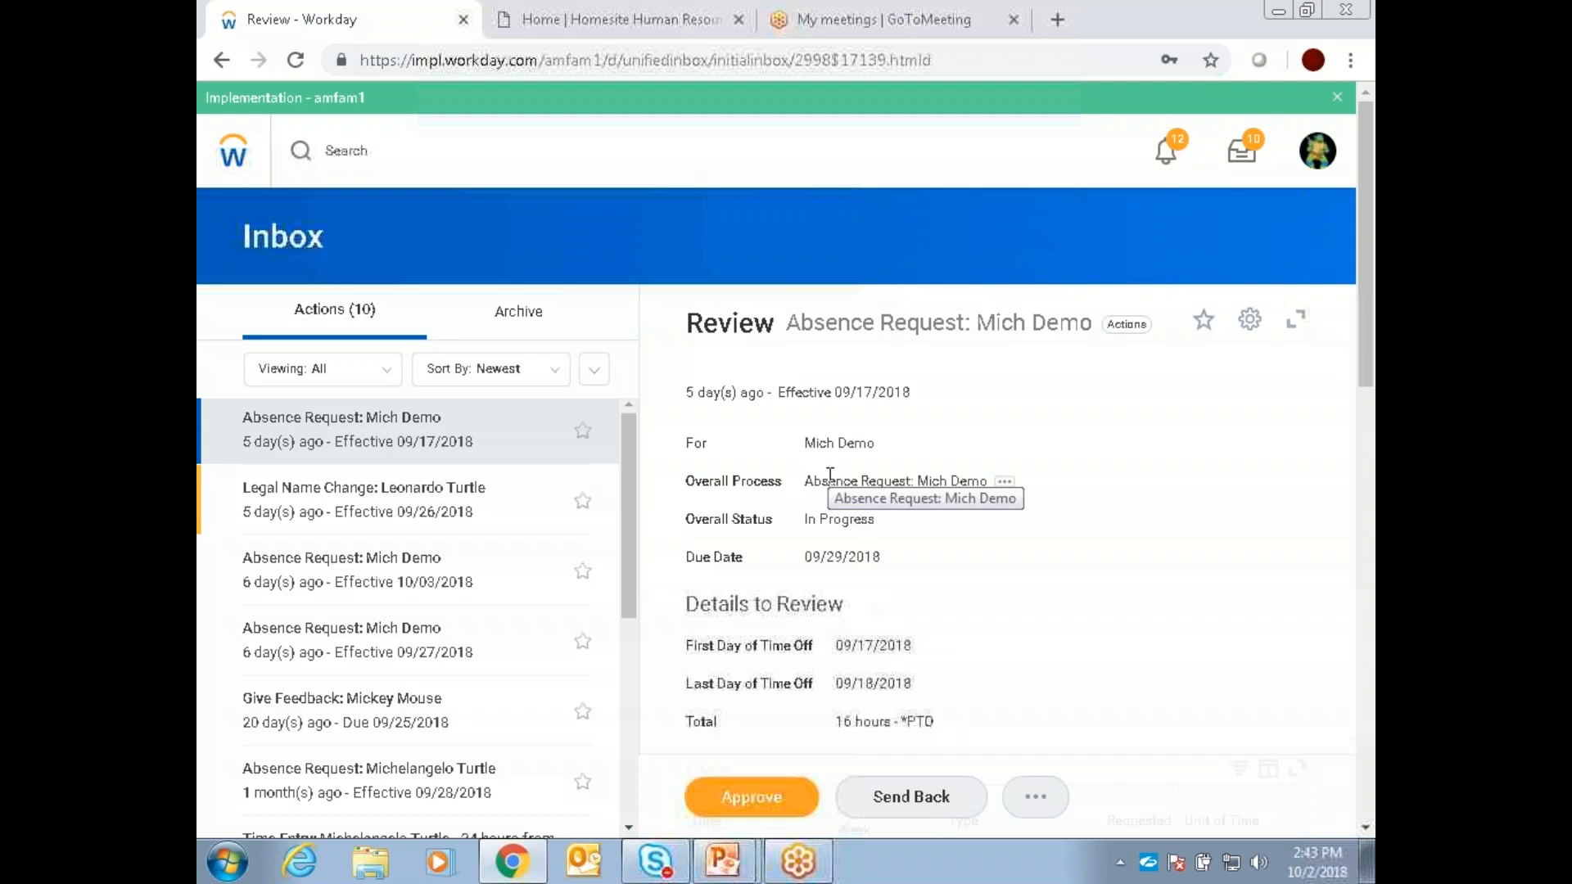
Step: Return to the home page, open the Pay application, and look over its actions, views and external links
{"action": "left_click", "coordinate": [233, 151]}
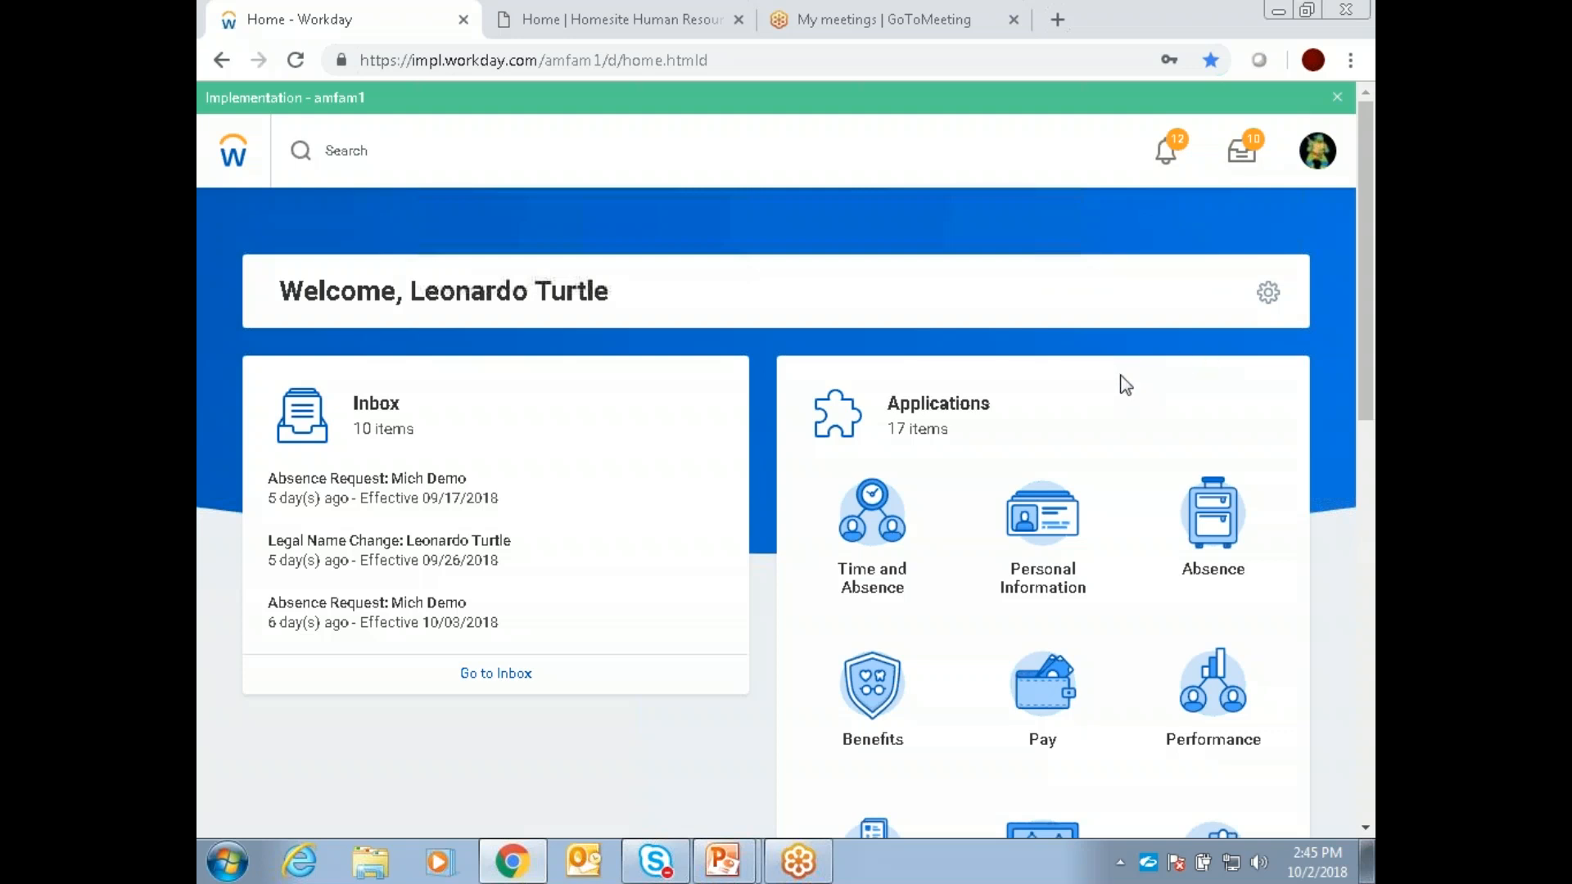
{"action": "scroll", "coordinate": [1122, 395], "scroll_direction": "down", "scroll_amount": 3}
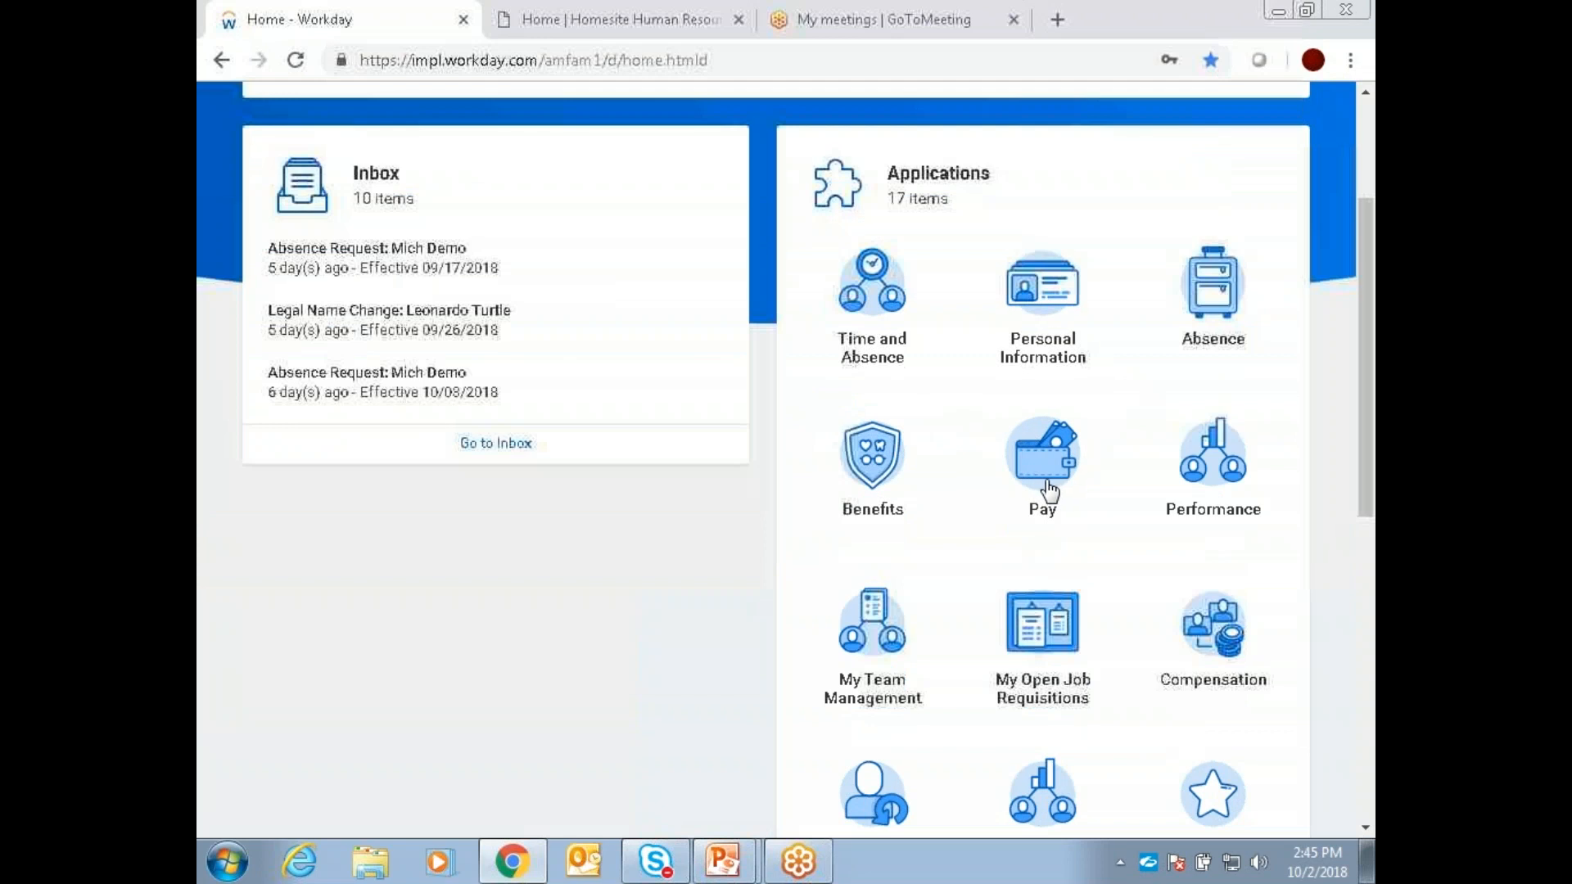
{"action": "left_click", "coordinate": [1064, 464]}
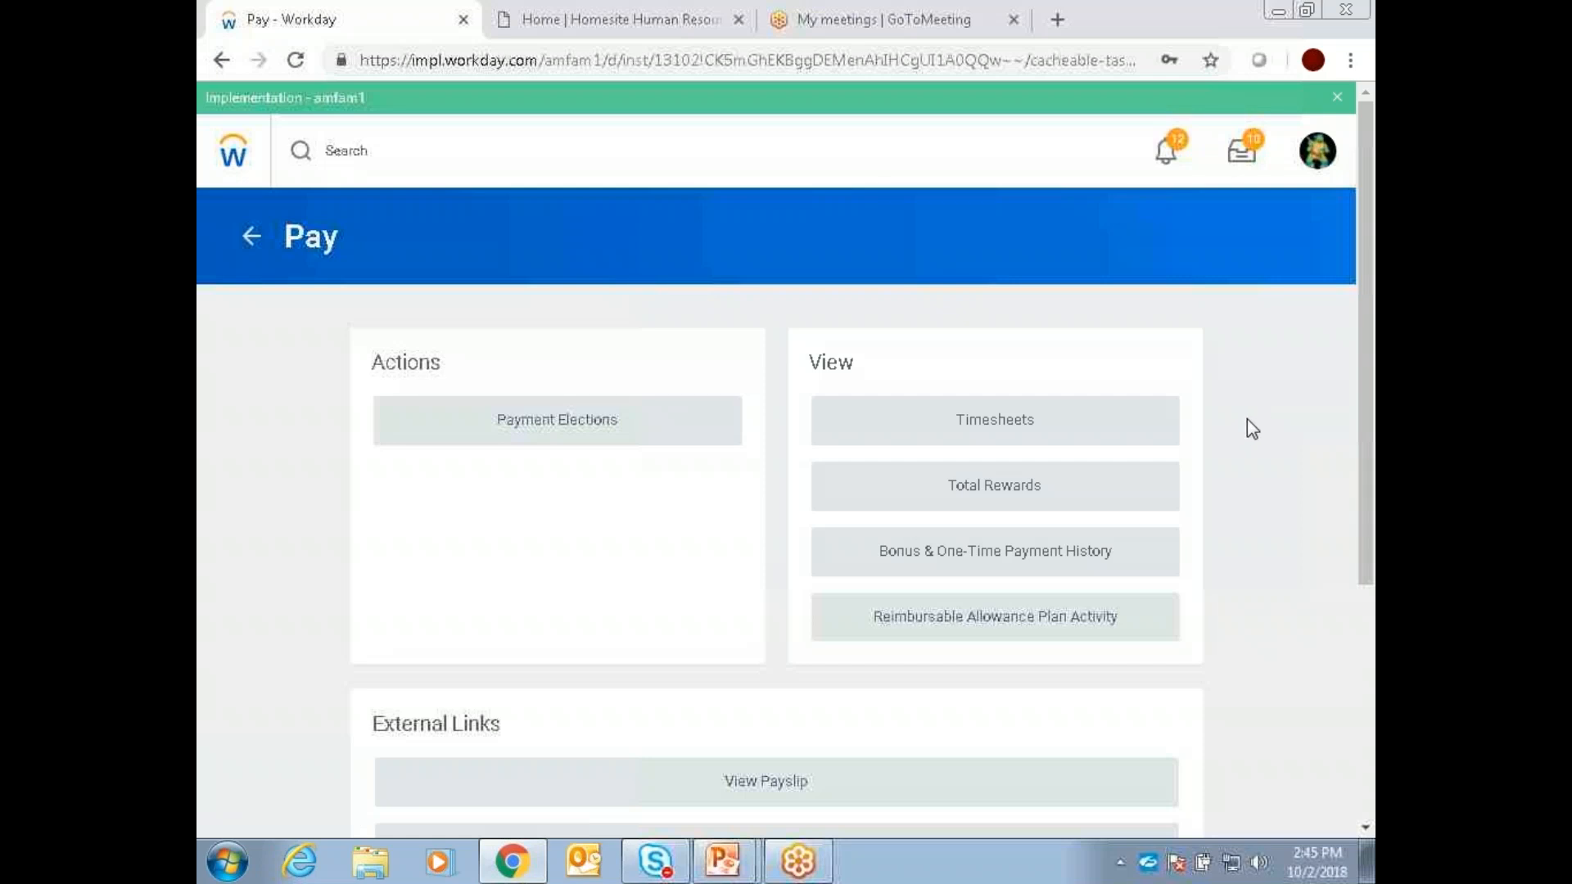
{"action": "scroll", "coordinate": [1260, 418], "scroll_direction": "down", "scroll_amount": 2}
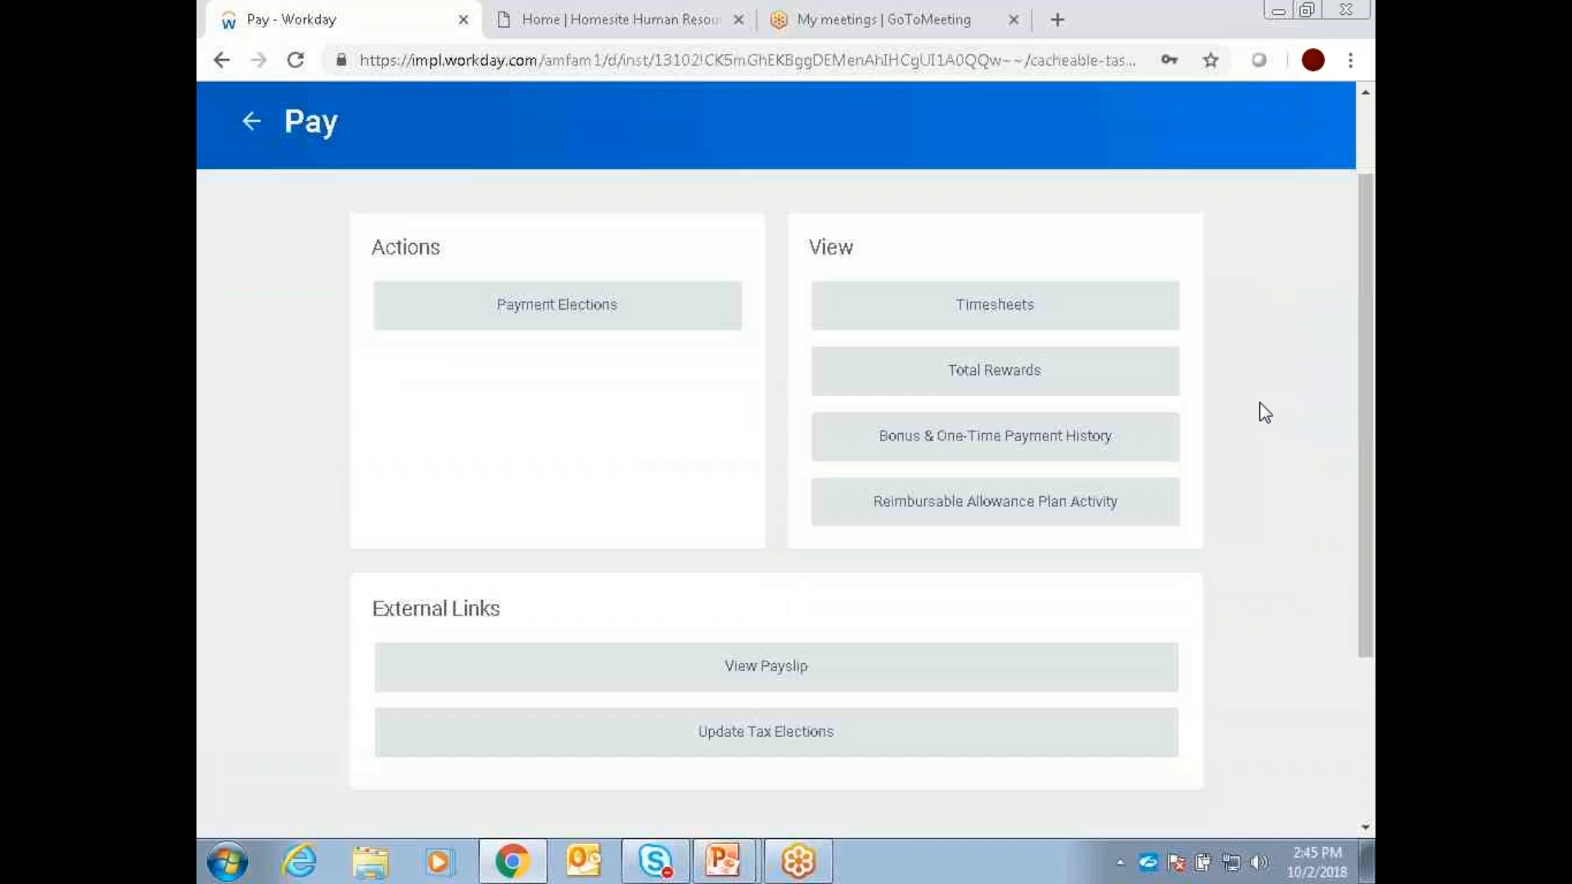
{"action": "scroll", "coordinate": [1281, 401], "scroll_direction": "up", "scroll_amount": 2}
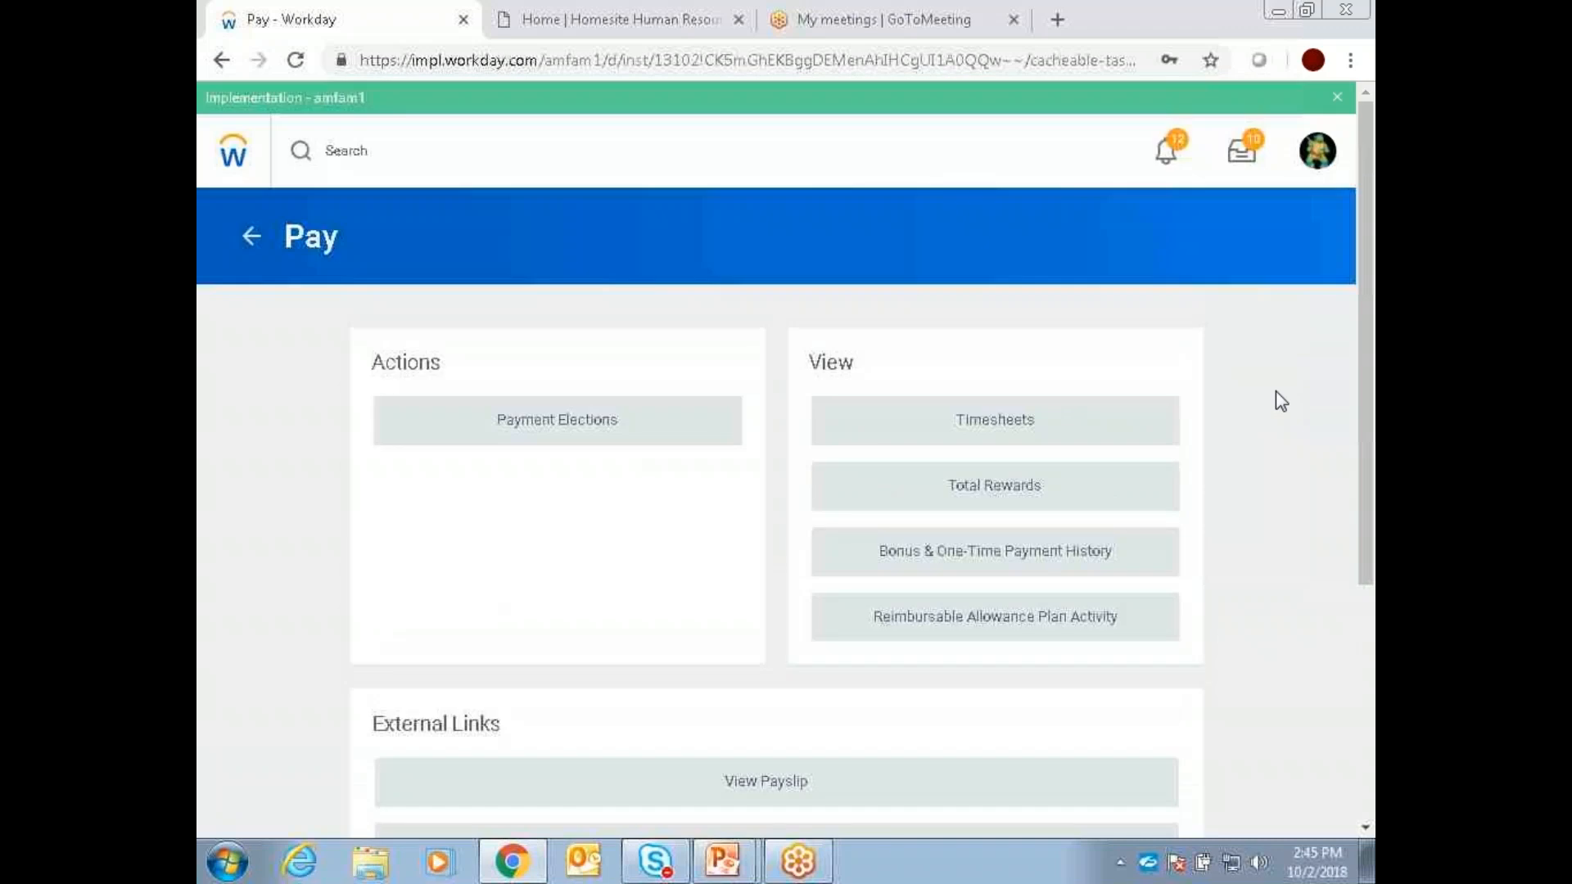
Step: View the Payment Elections page, go back to the Pay application, and examine the payslip and tax election links
{"action": "left_click", "coordinate": [565, 440]}
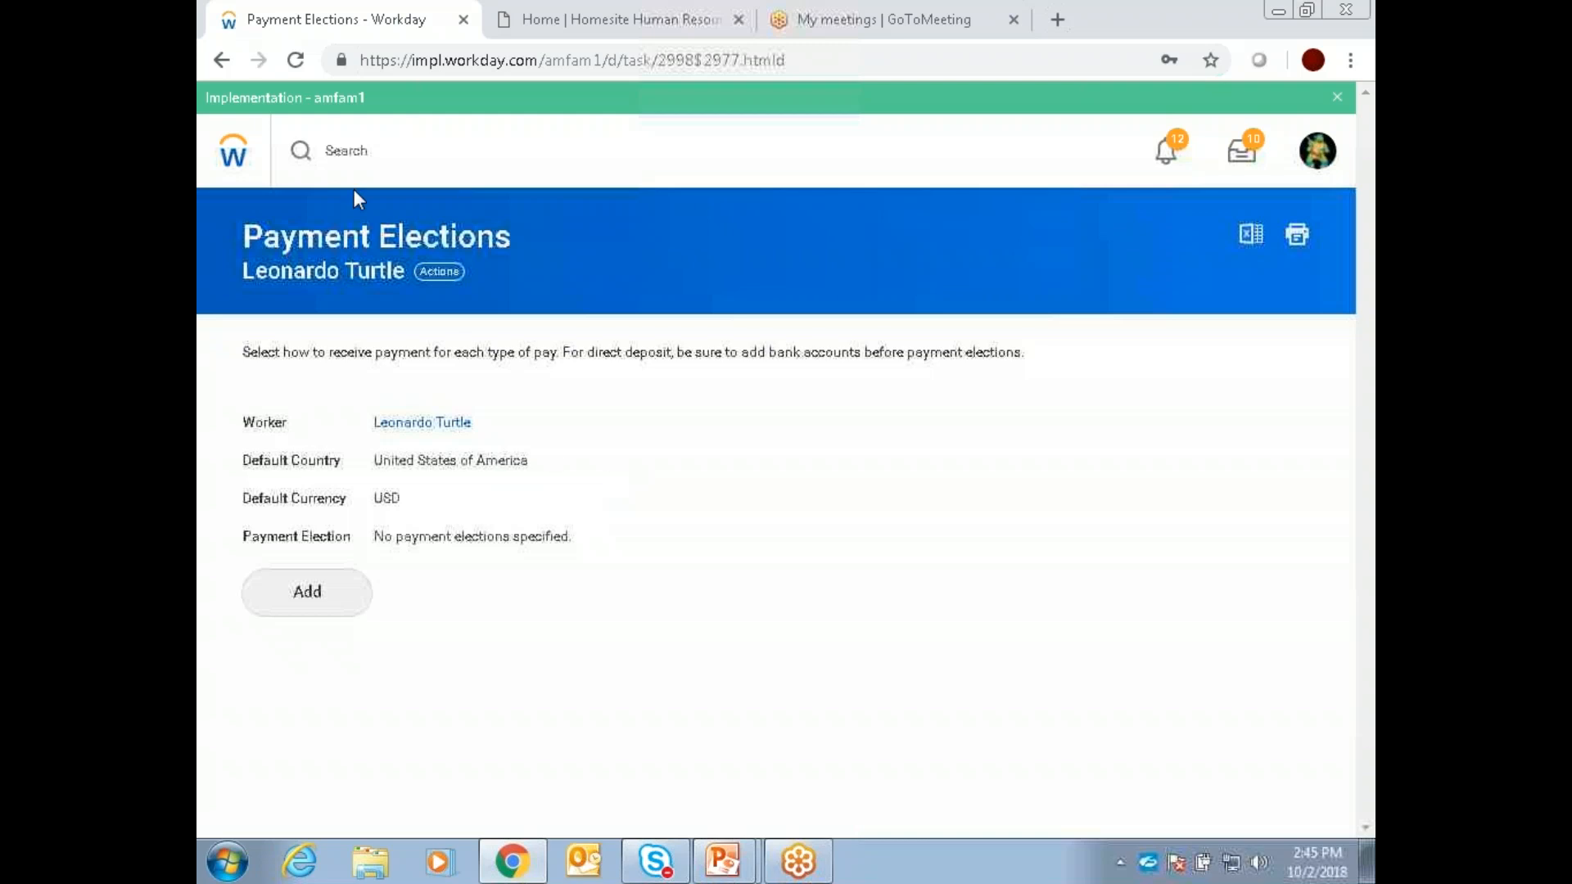
{"action": "left_click", "coordinate": [222, 61]}
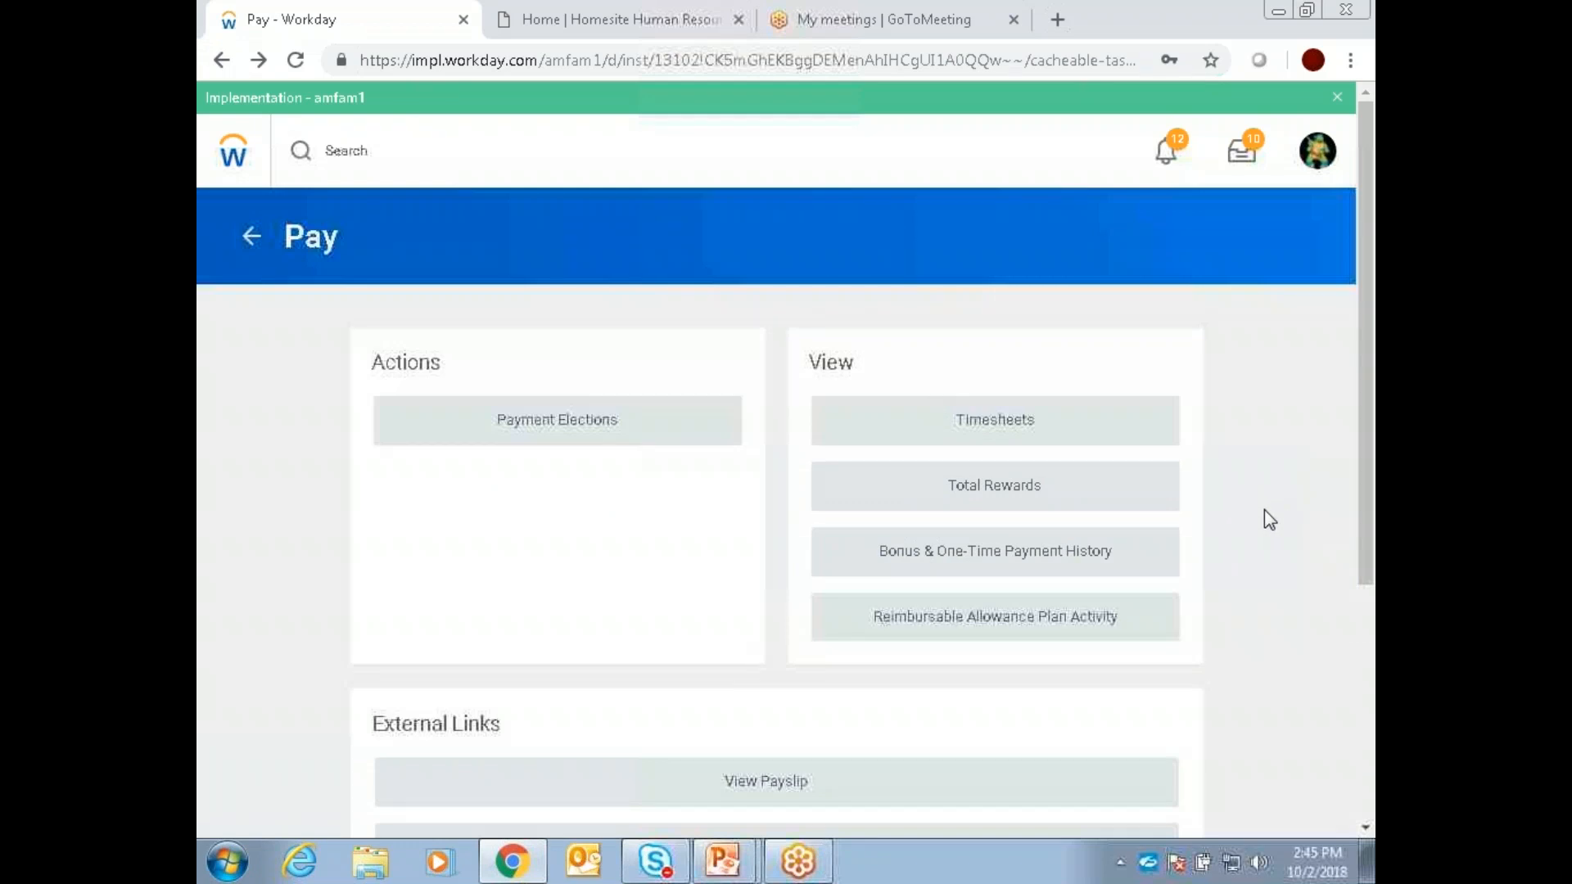
{"action": "scroll", "coordinate": [1273, 488], "scroll_direction": "down", "scroll_amount": 1}
{"action": "scroll", "coordinate": [819, 712], "scroll_direction": "down", "scroll_amount": 1}
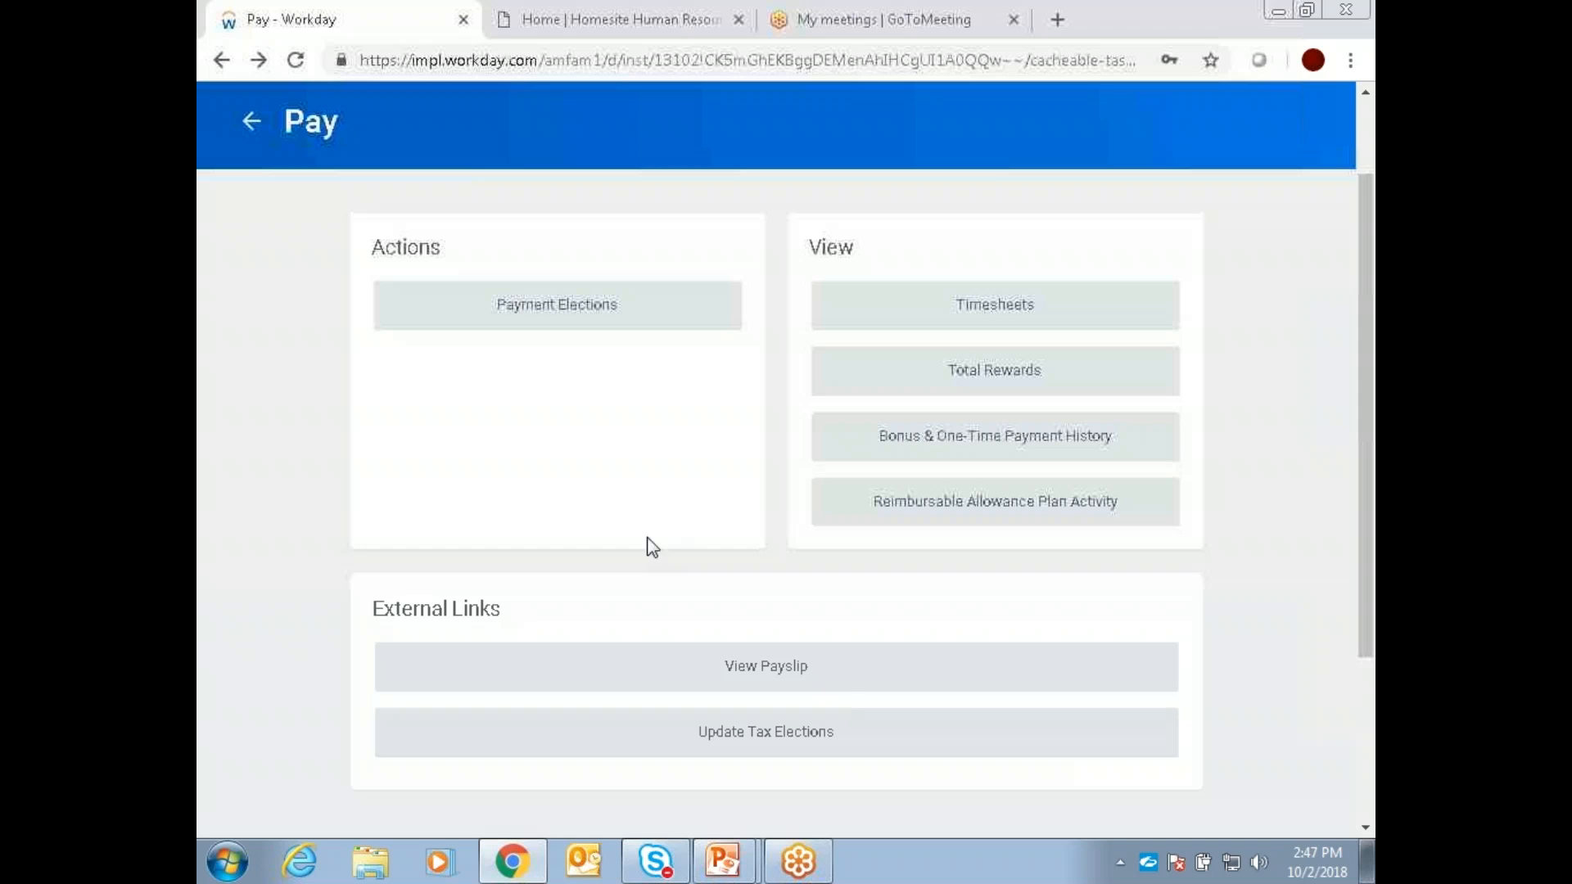
{"action": "scroll", "coordinate": [630, 581], "scroll_direction": "up", "scroll_amount": 1}
{"action": "scroll", "coordinate": [628, 579], "scroll_direction": "down", "scroll_amount": 3}
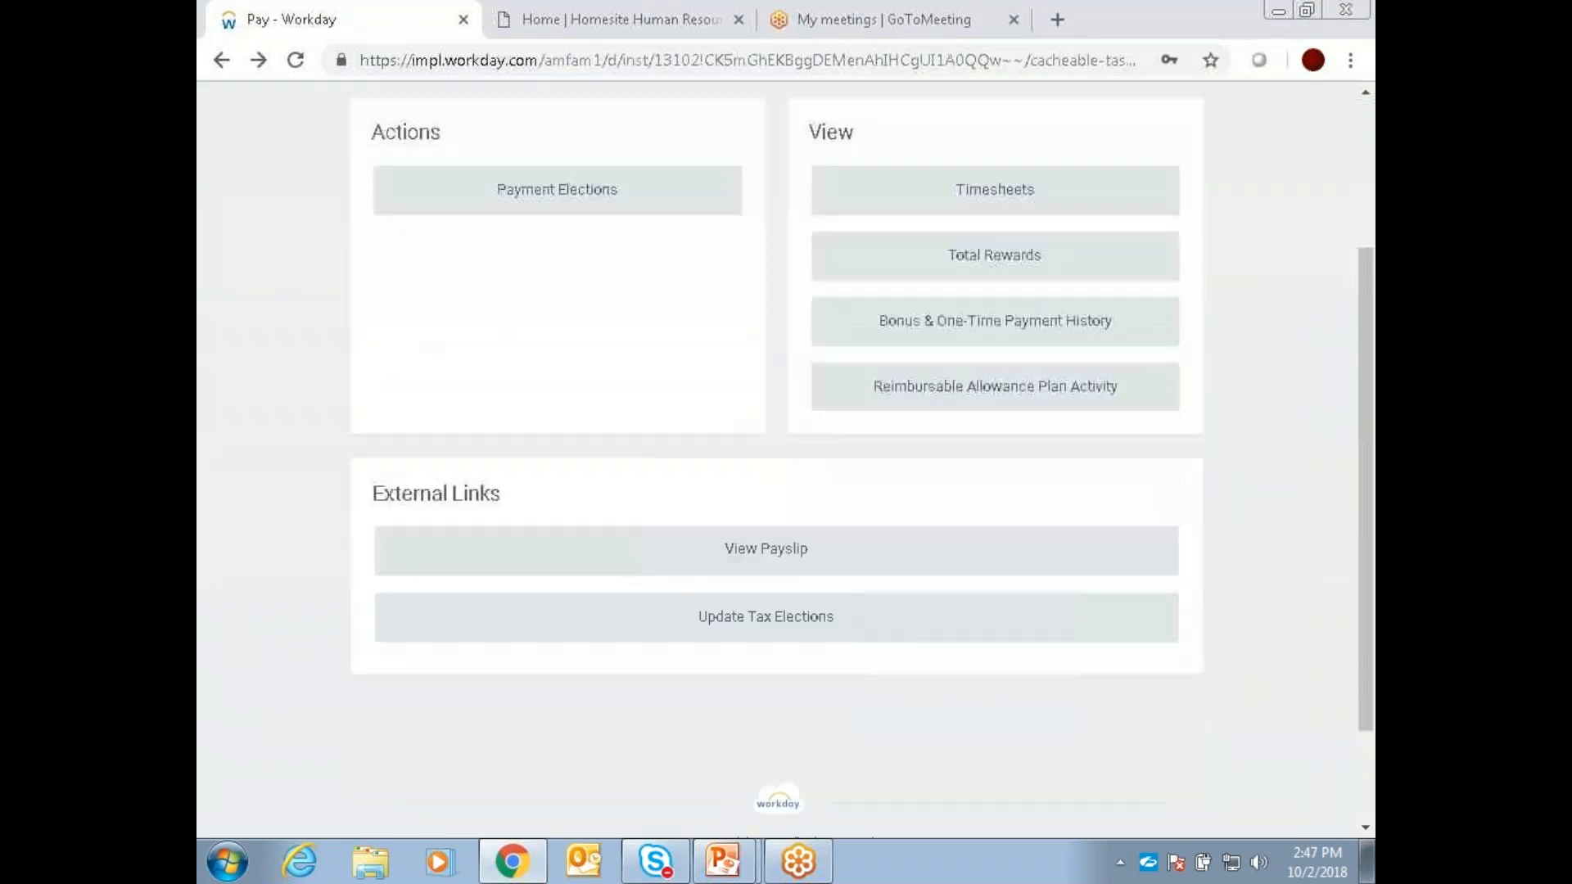
{"action": "scroll", "coordinate": [809, 690], "scroll_direction": "up", "scroll_amount": 2}
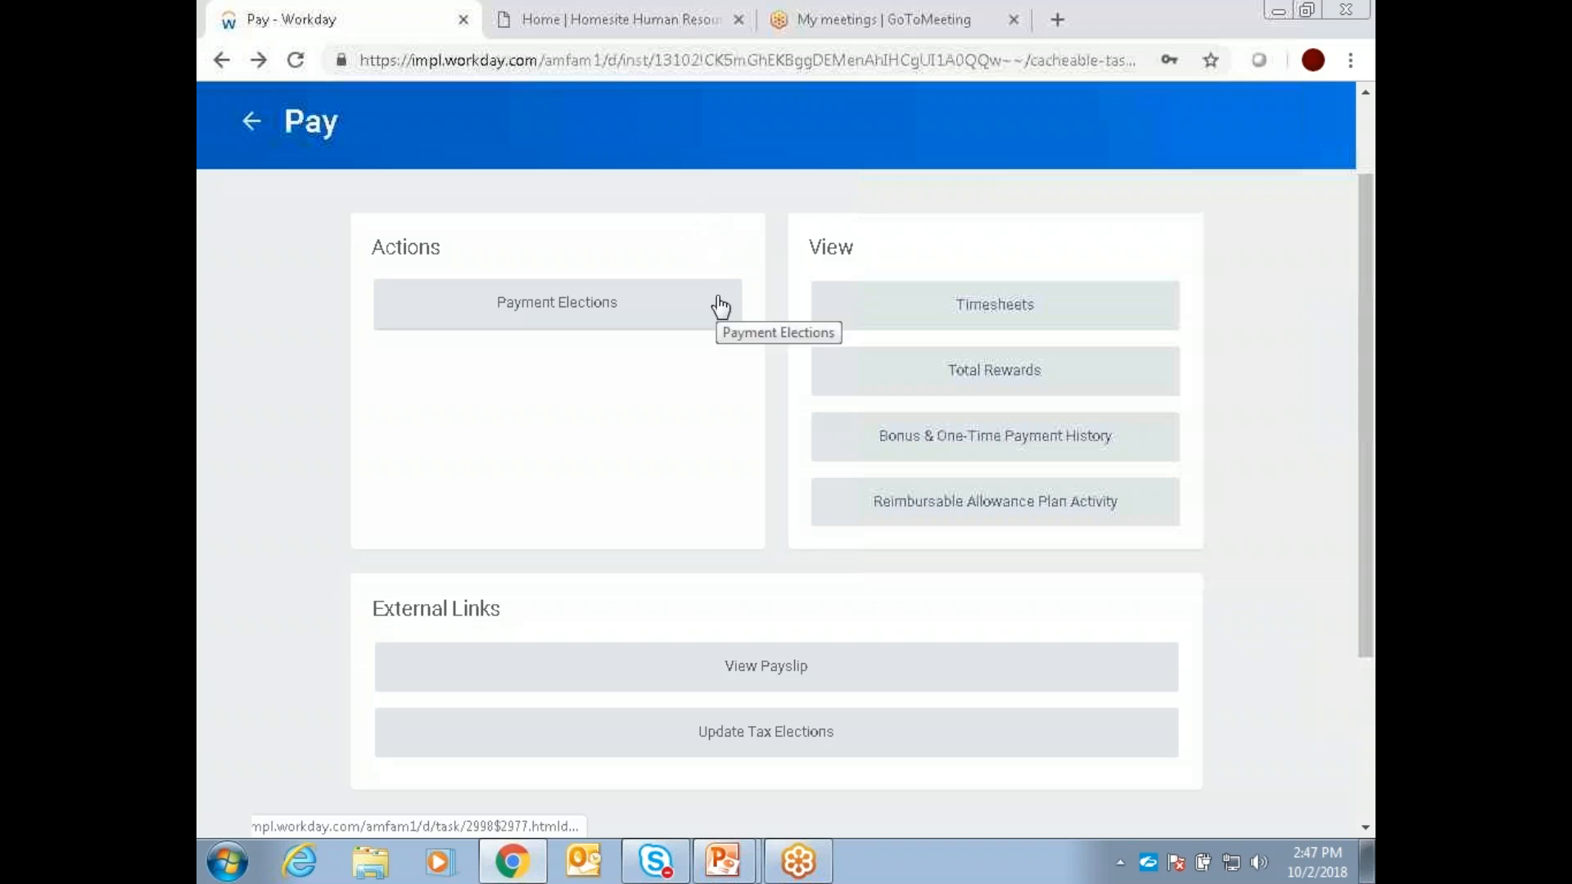
{"action": "scroll", "coordinate": [782, 292], "scroll_direction": "up", "scroll_amount": 2}
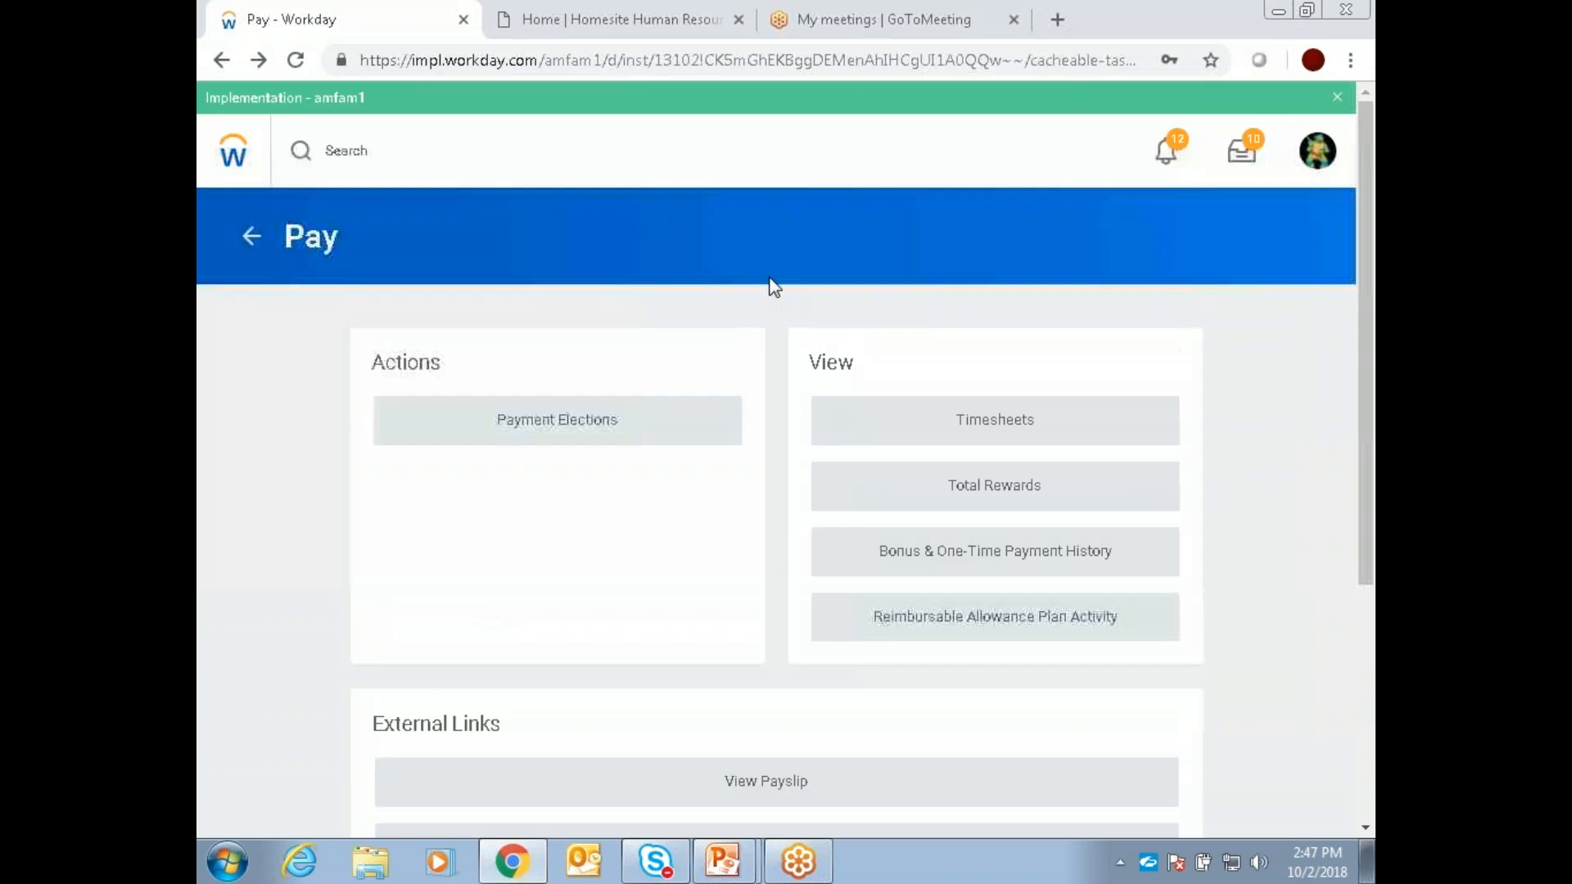
Step: Return to the home page, view the Change Benefits form from the Benefits application, and go back without submitting it
{"action": "left_click", "coordinate": [236, 155]}
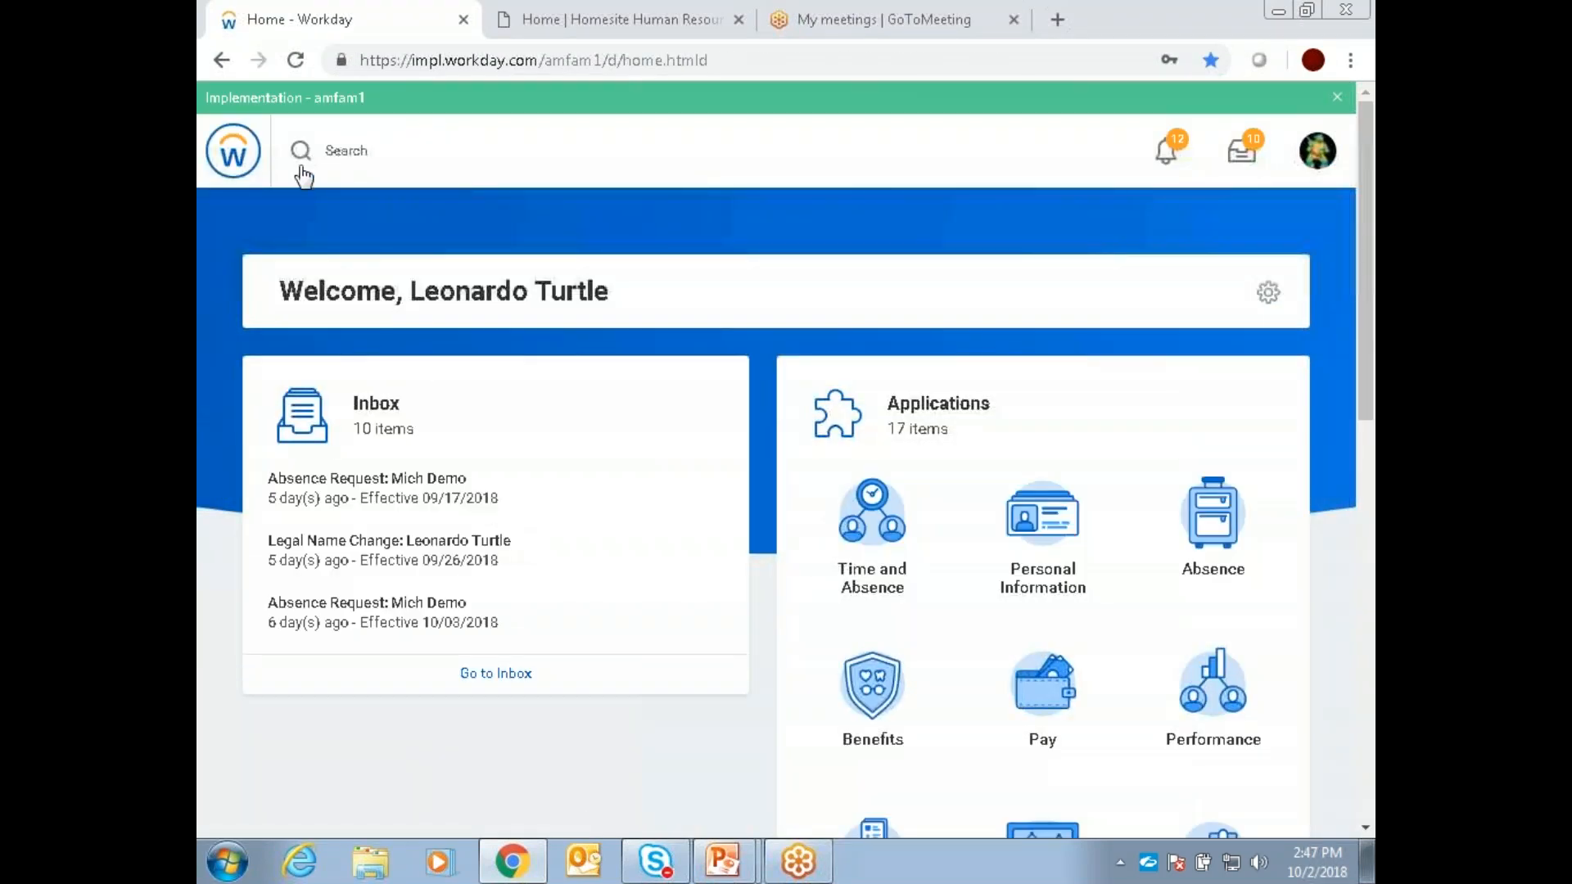
{"action": "scroll", "coordinate": [1035, 199], "scroll_direction": "down", "scroll_amount": 3}
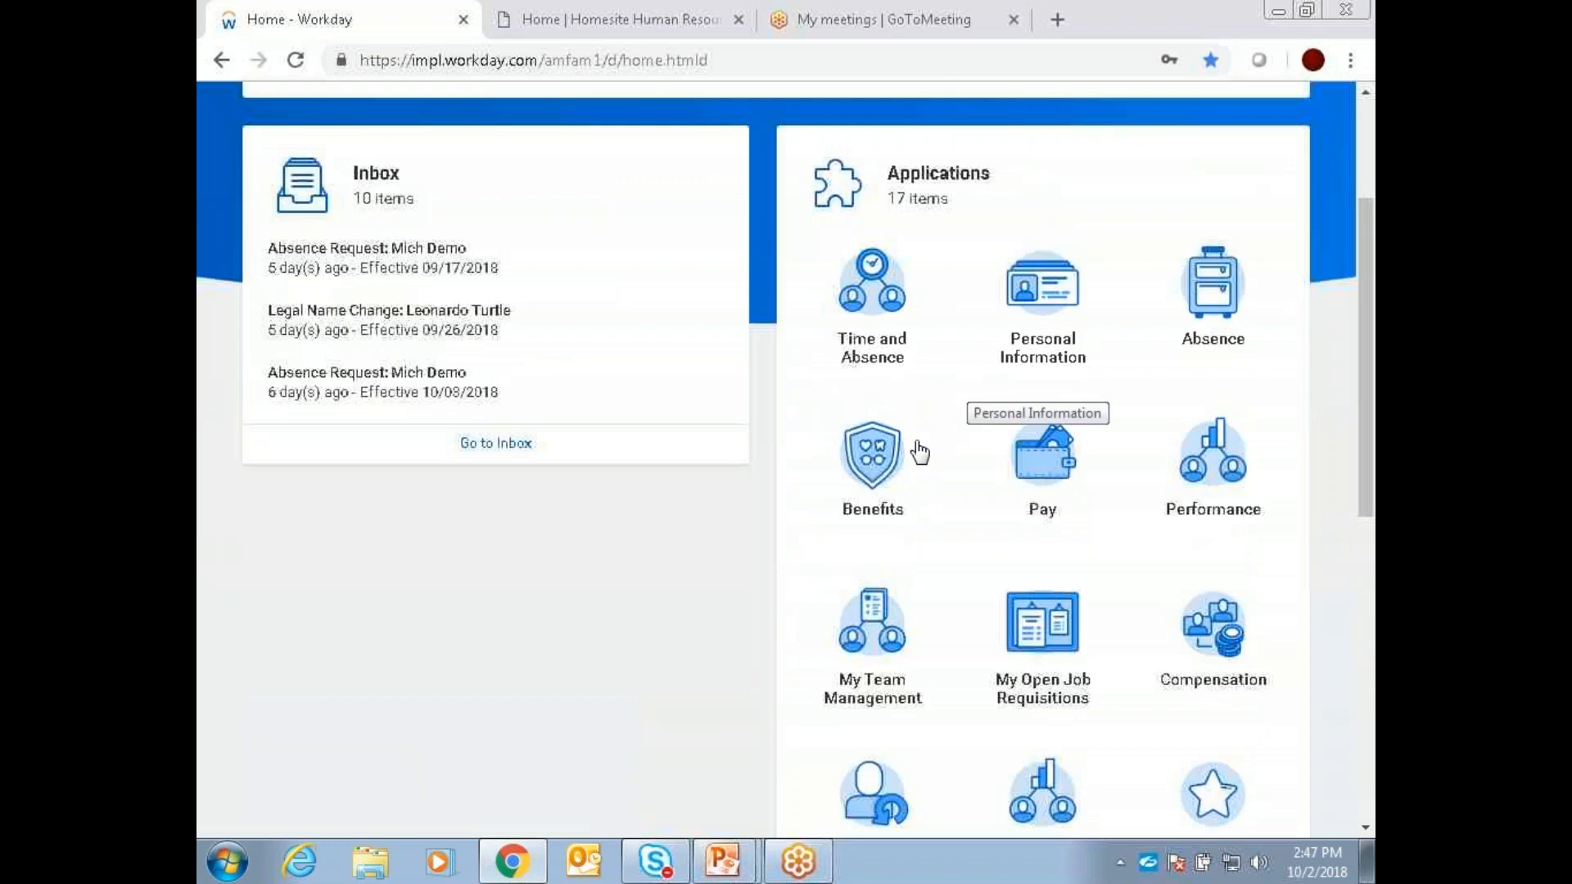
{"action": "left_click", "coordinate": [878, 460]}
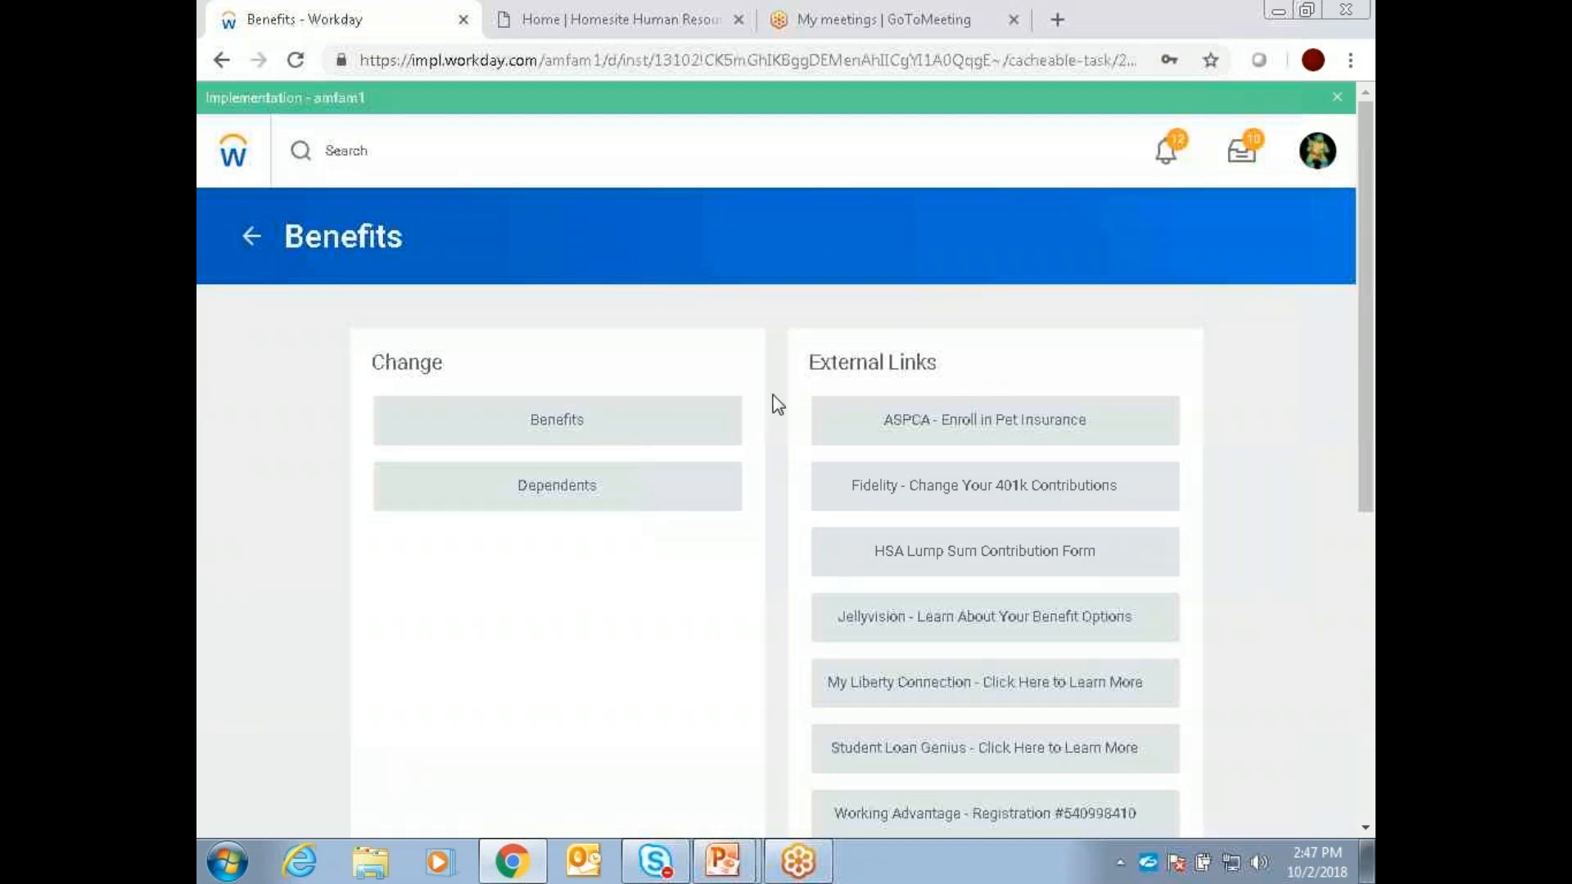
{"action": "left_click", "coordinate": [590, 436]}
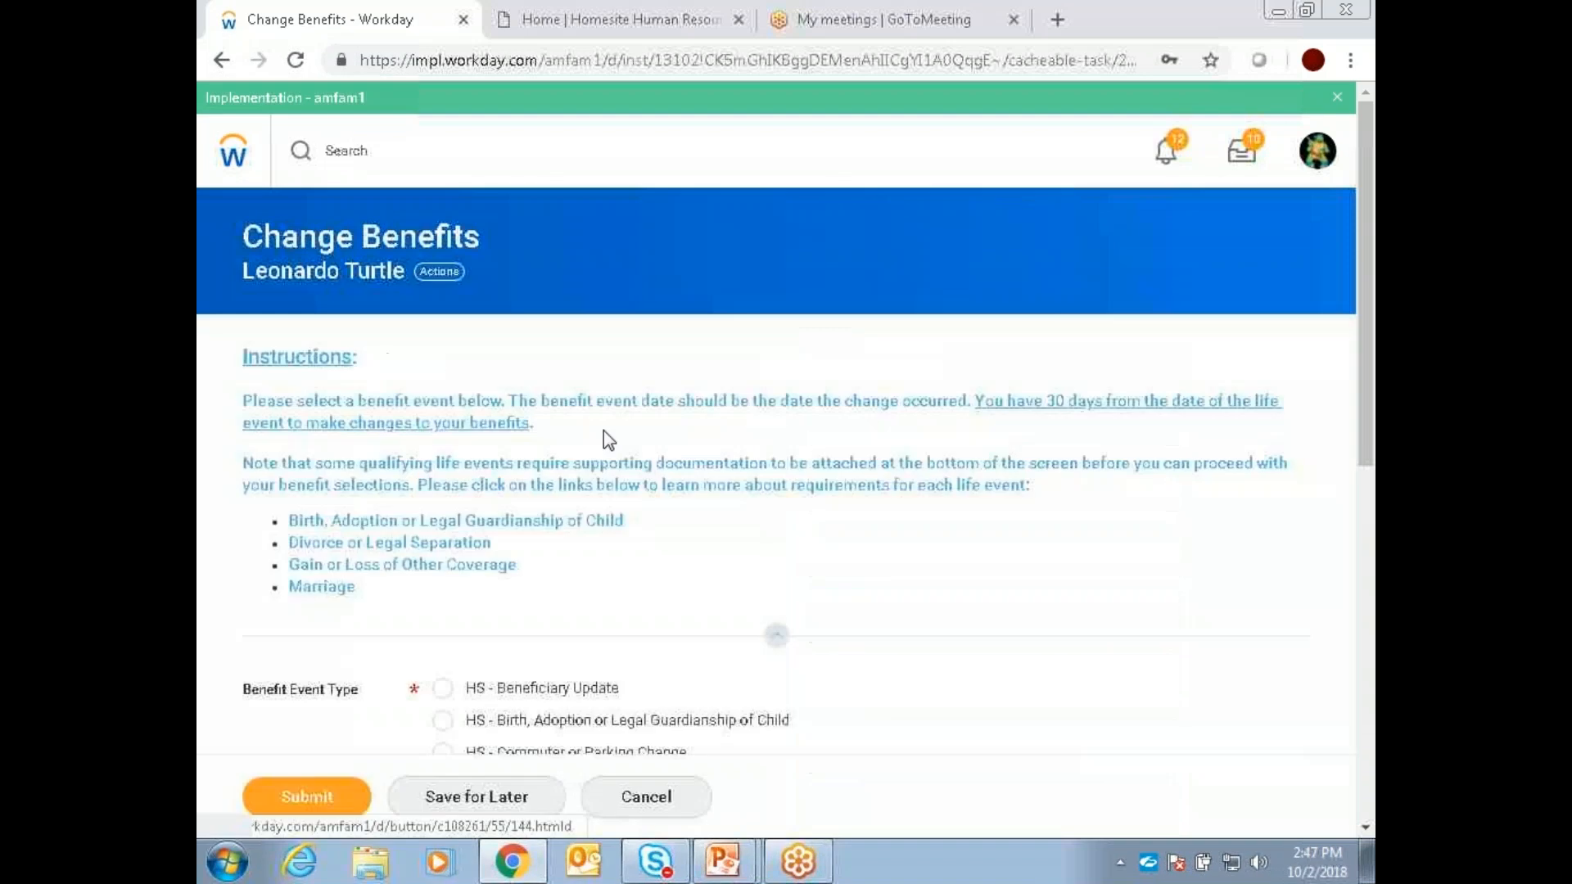
{"action": "left_click", "coordinate": [223, 61]}
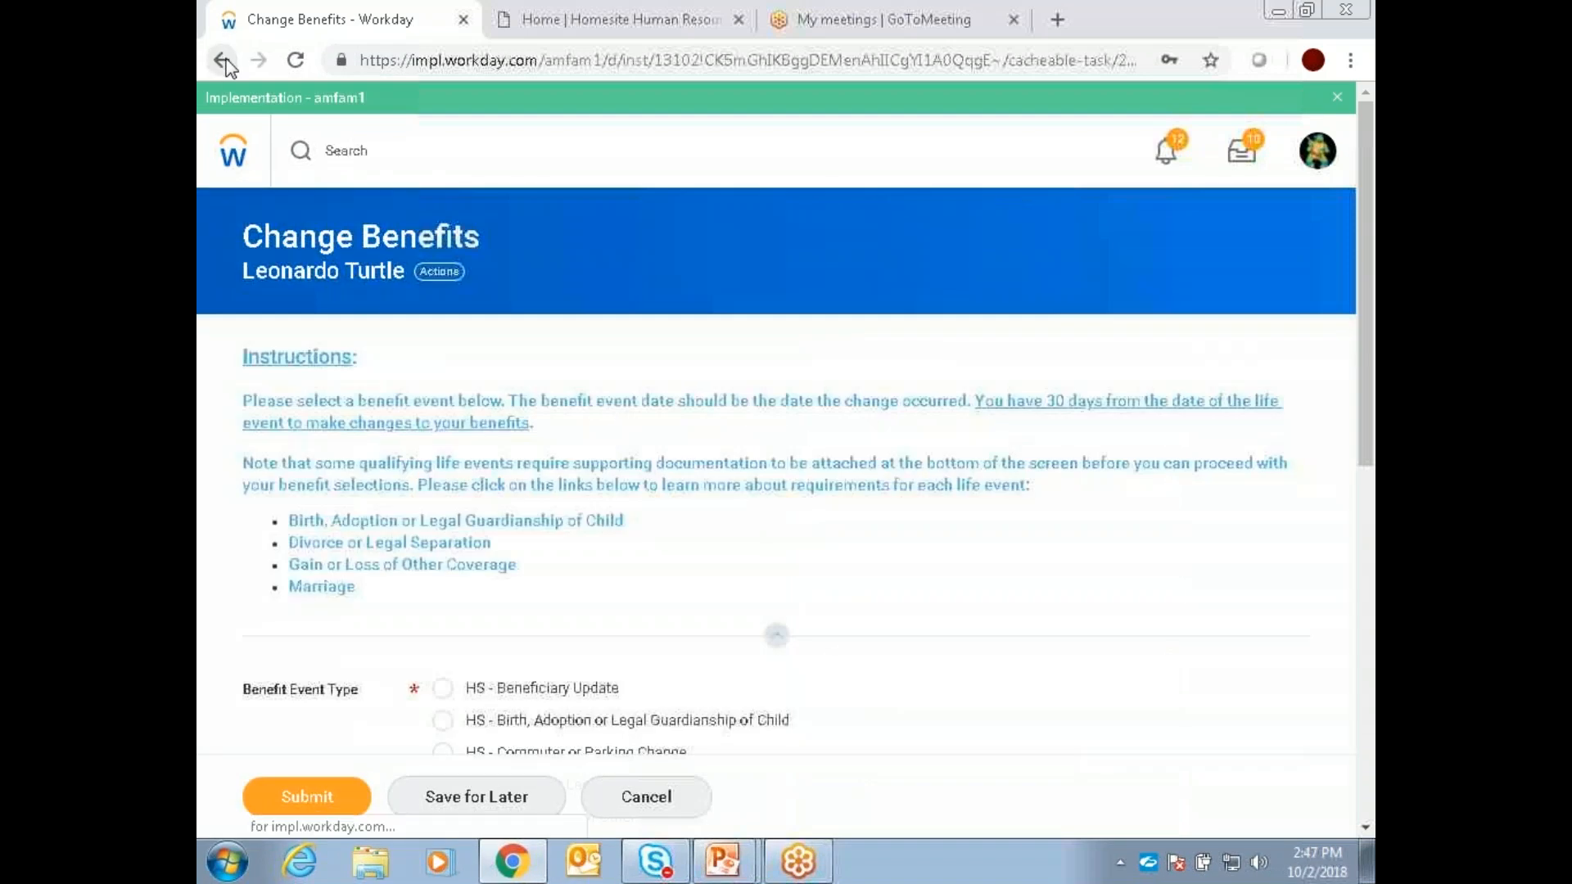
Step: Open Benefit Elections, examine the current plans, coverage and bi-weekly employee costs, and return to the home page
{"action": "scroll", "coordinate": [902, 449], "scroll_direction": "down", "scroll_amount": 3}
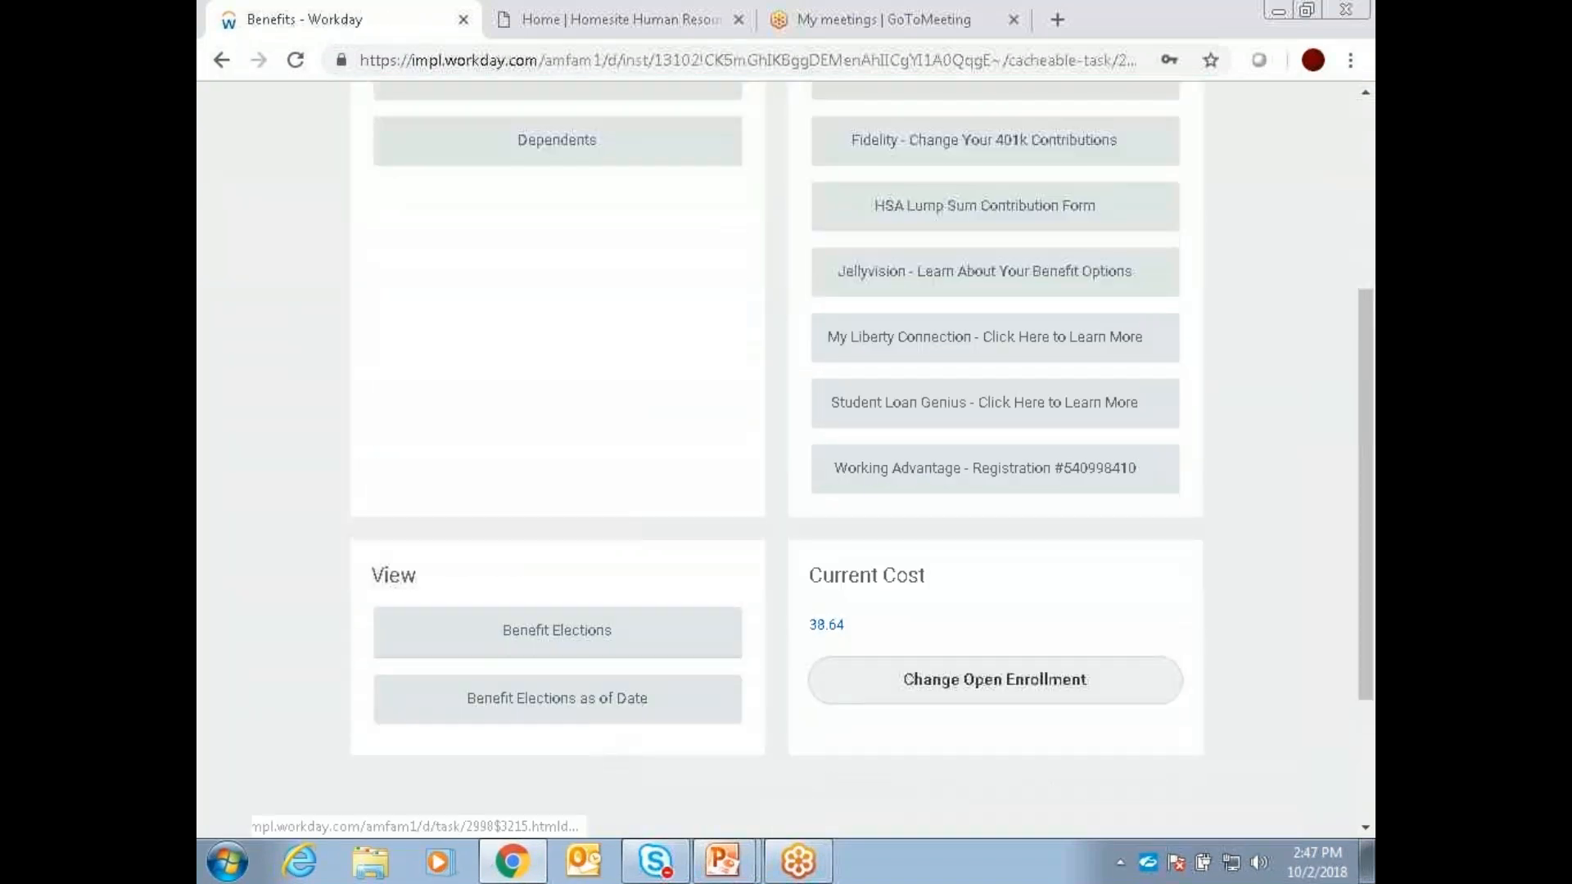
{"action": "left_click", "coordinate": [561, 630]}
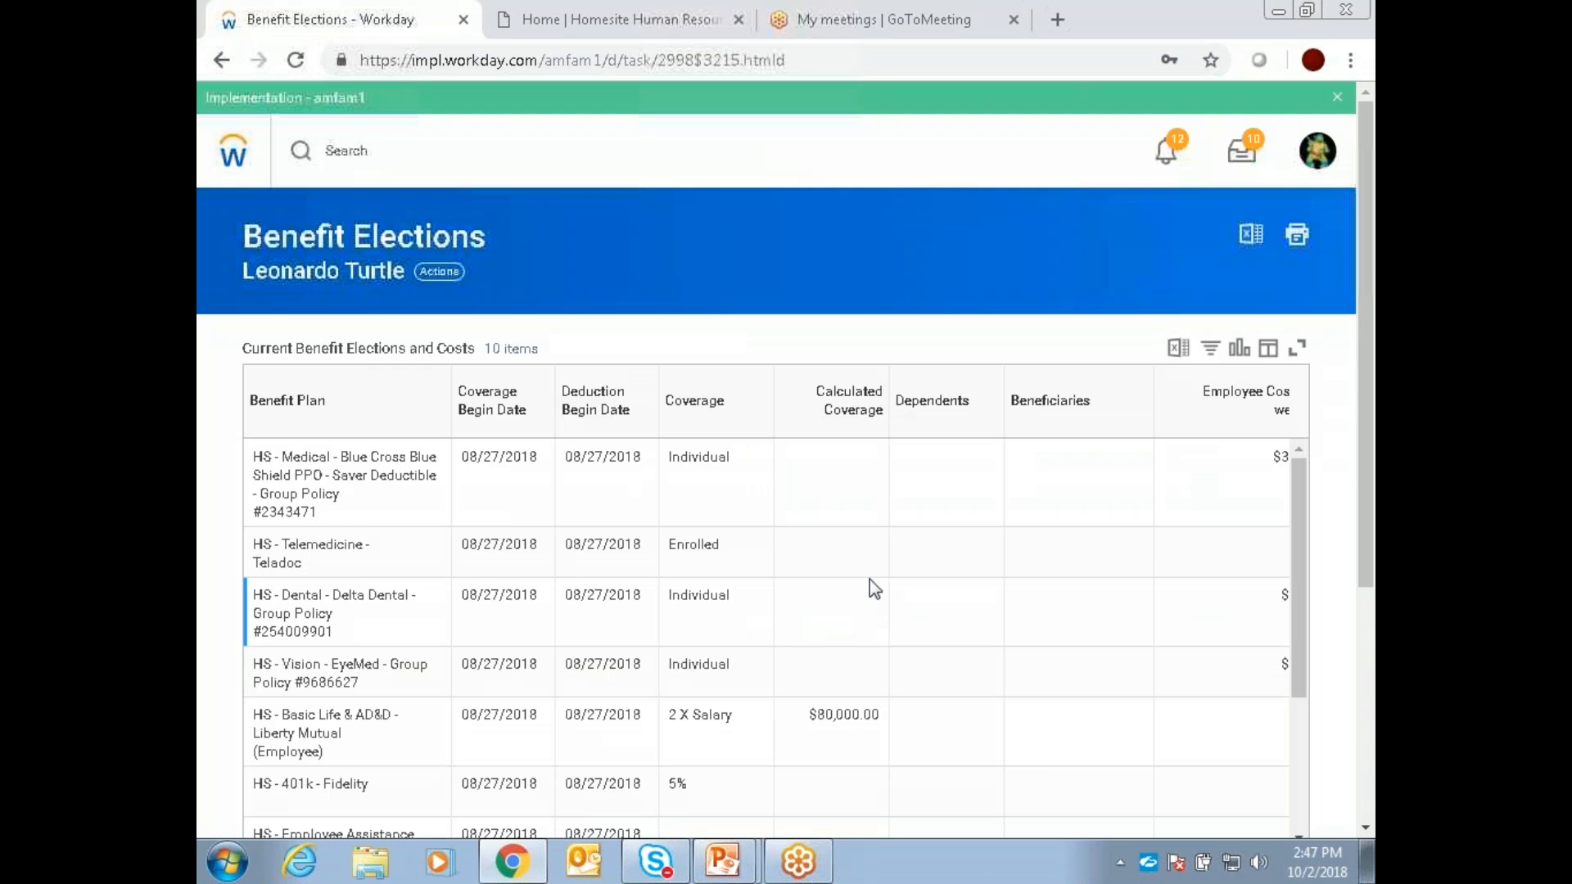
{"action": "scroll", "coordinate": [887, 546], "scroll_direction": "down", "scroll_amount": 2}
{"action": "scroll", "coordinate": [888, 546], "scroll_direction": "up", "scroll_amount": 2}
{"action": "scroll", "coordinate": [1024, 538], "scroll_direction": "right", "scroll_amount": 1}
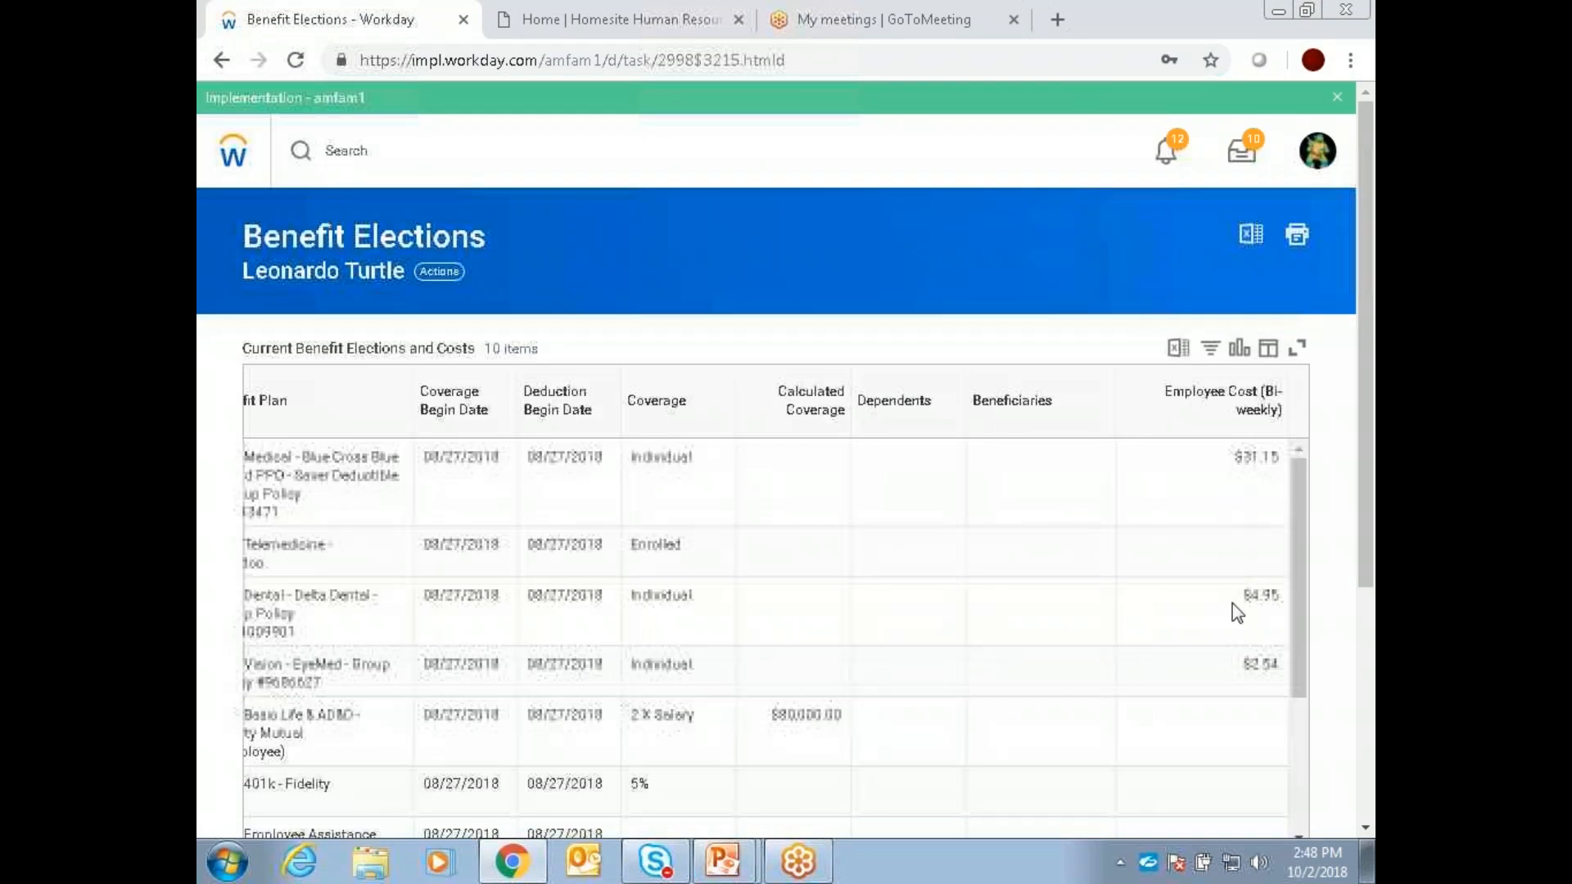
{"action": "scroll", "coordinate": [1228, 669], "scroll_direction": "down", "scroll_amount": 4}
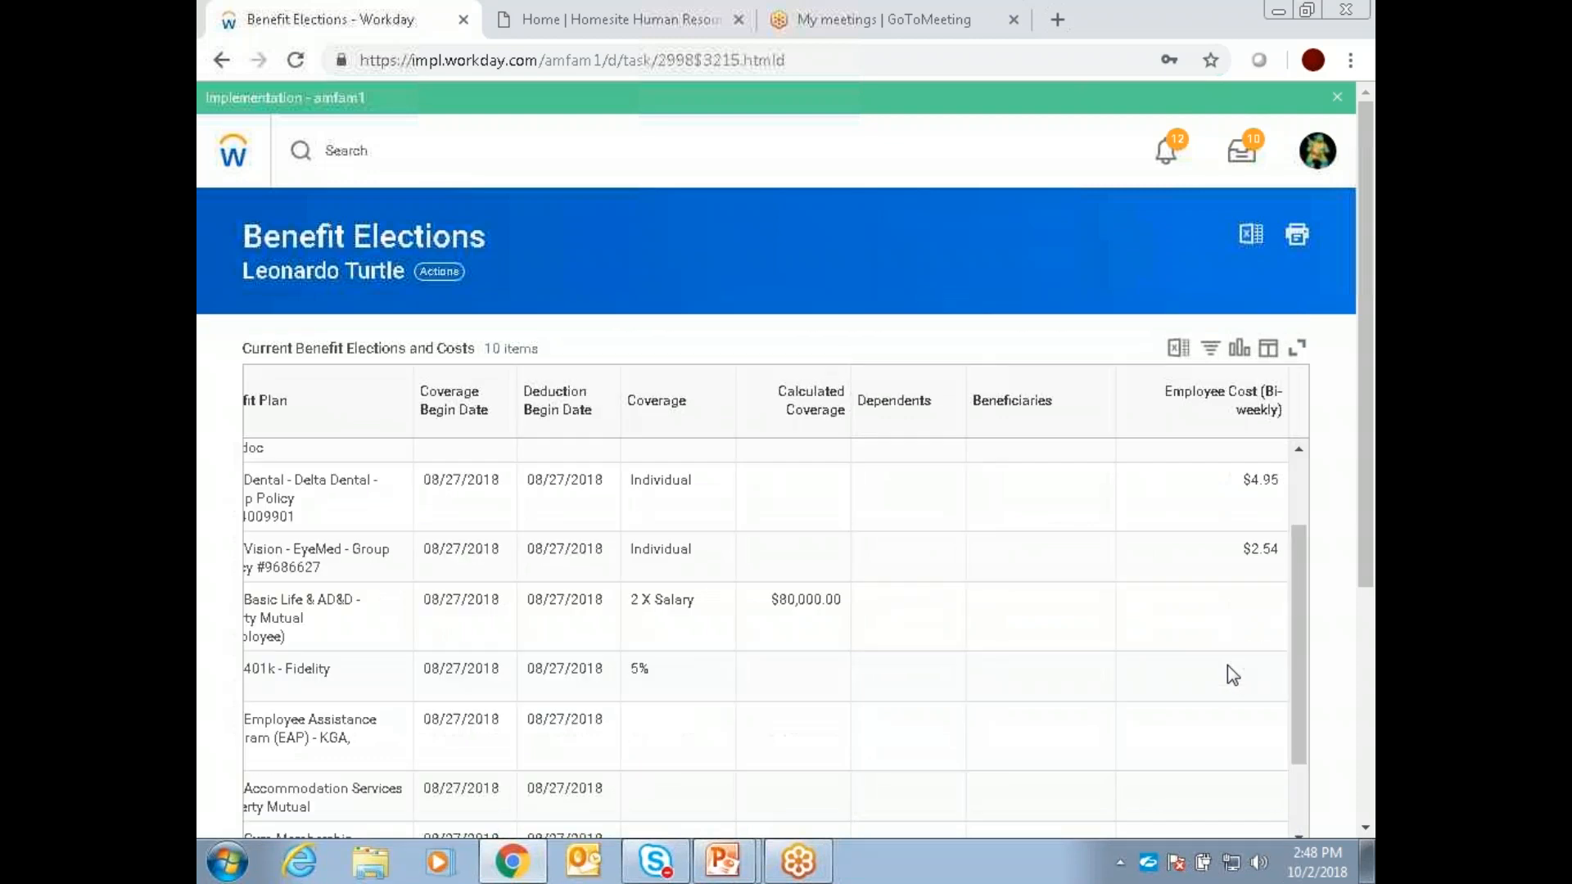
{"action": "scroll", "coordinate": [975, 619], "scroll_direction": "left", "scroll_amount": 1}
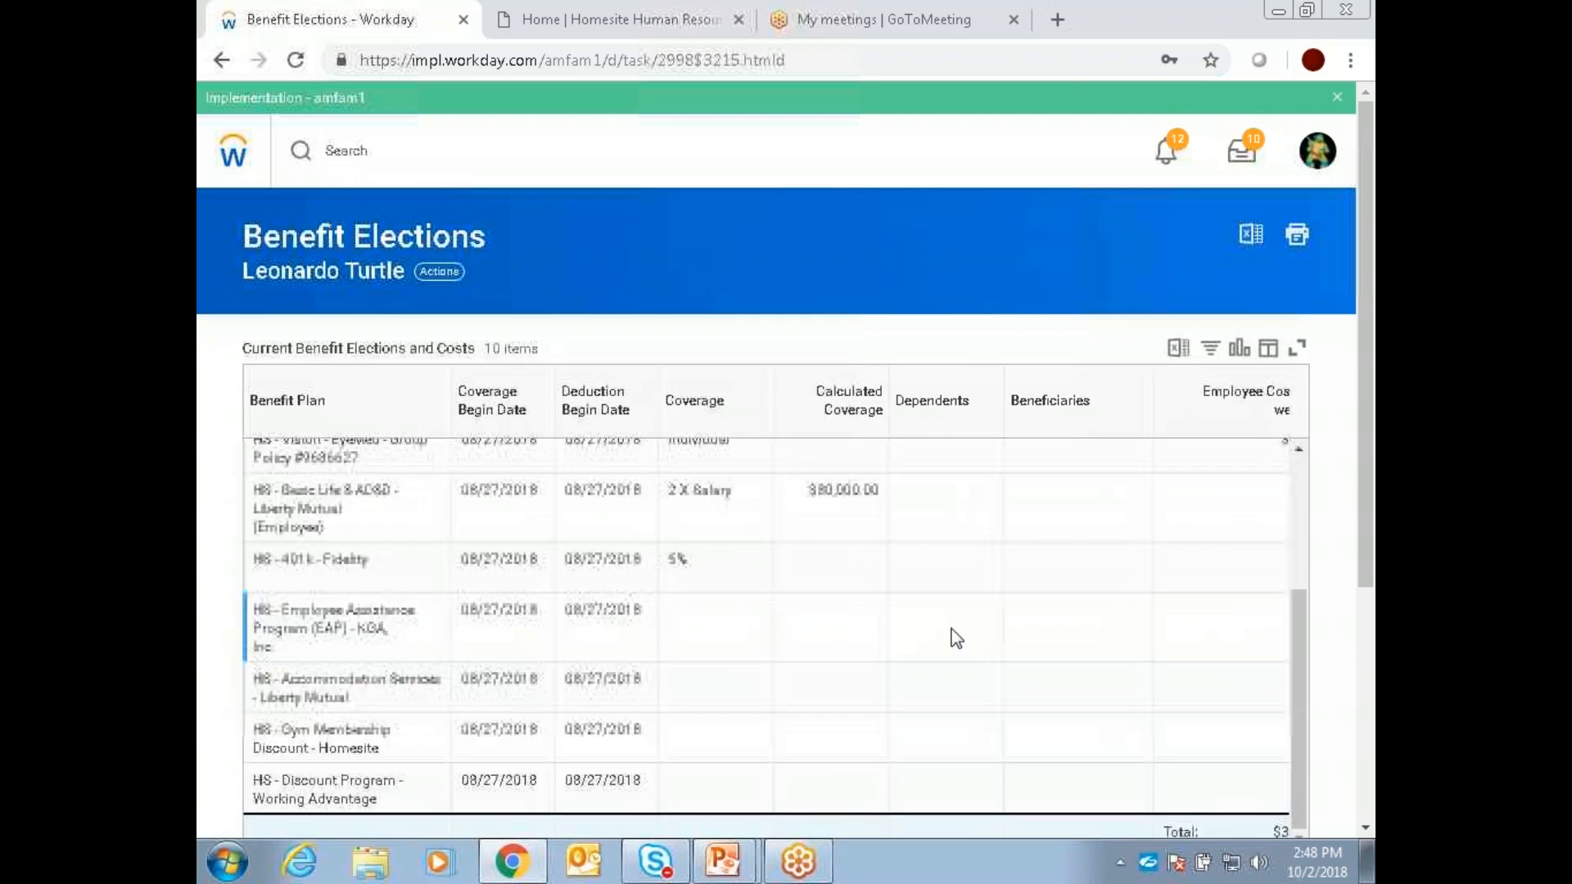
{"action": "scroll", "coordinate": [950, 635], "scroll_direction": "up", "scroll_amount": 2}
{"action": "scroll", "coordinate": [954, 635], "scroll_direction": "up", "scroll_amount": 2}
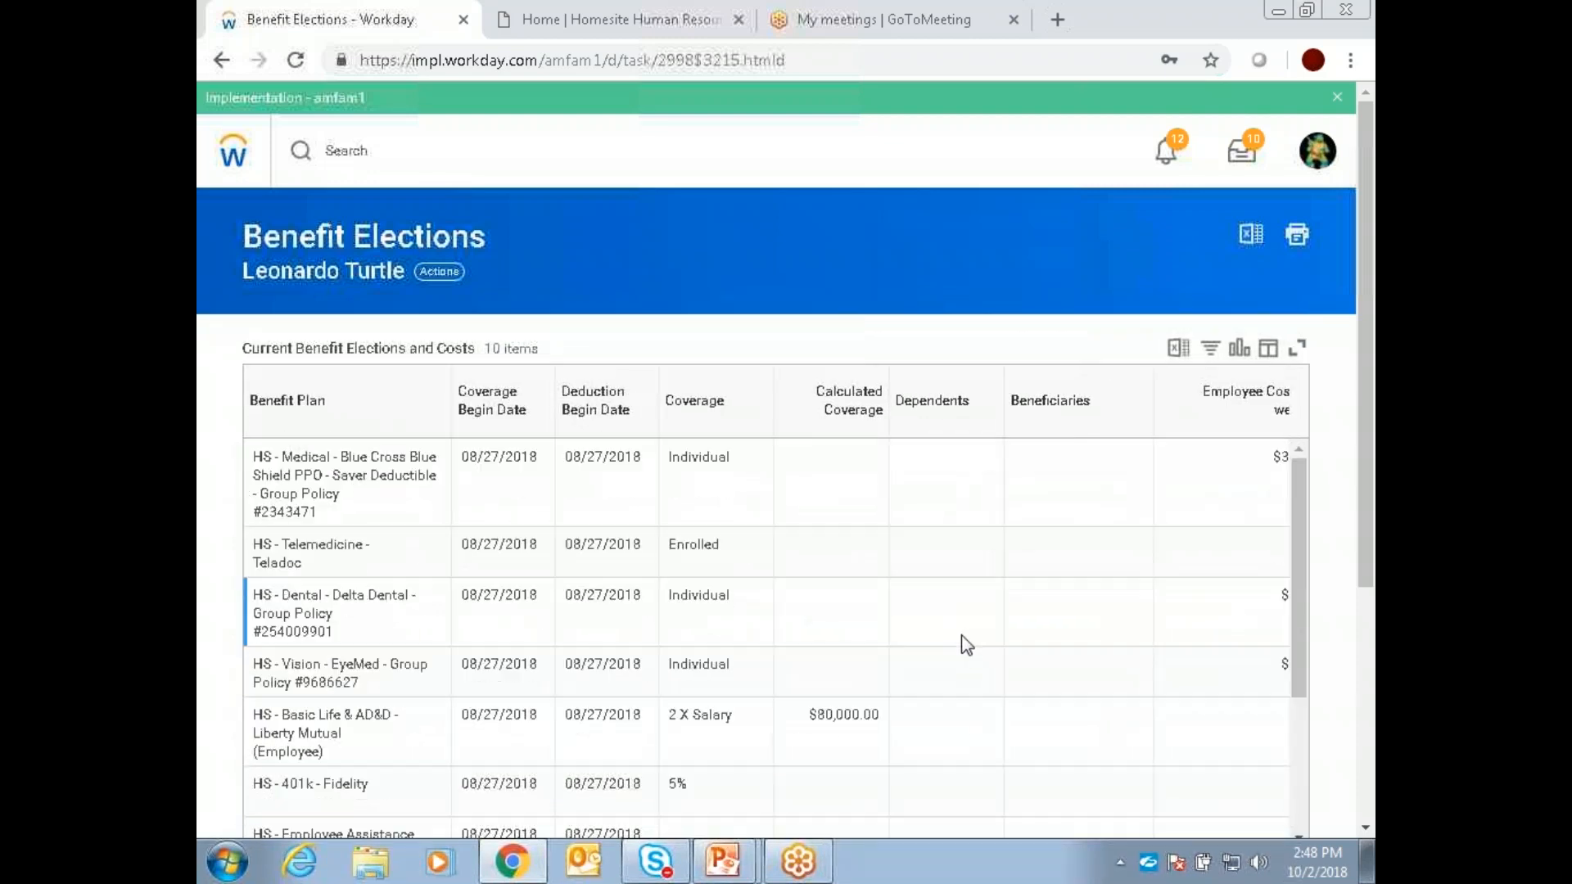
{"action": "left_click", "coordinate": [235, 158]}
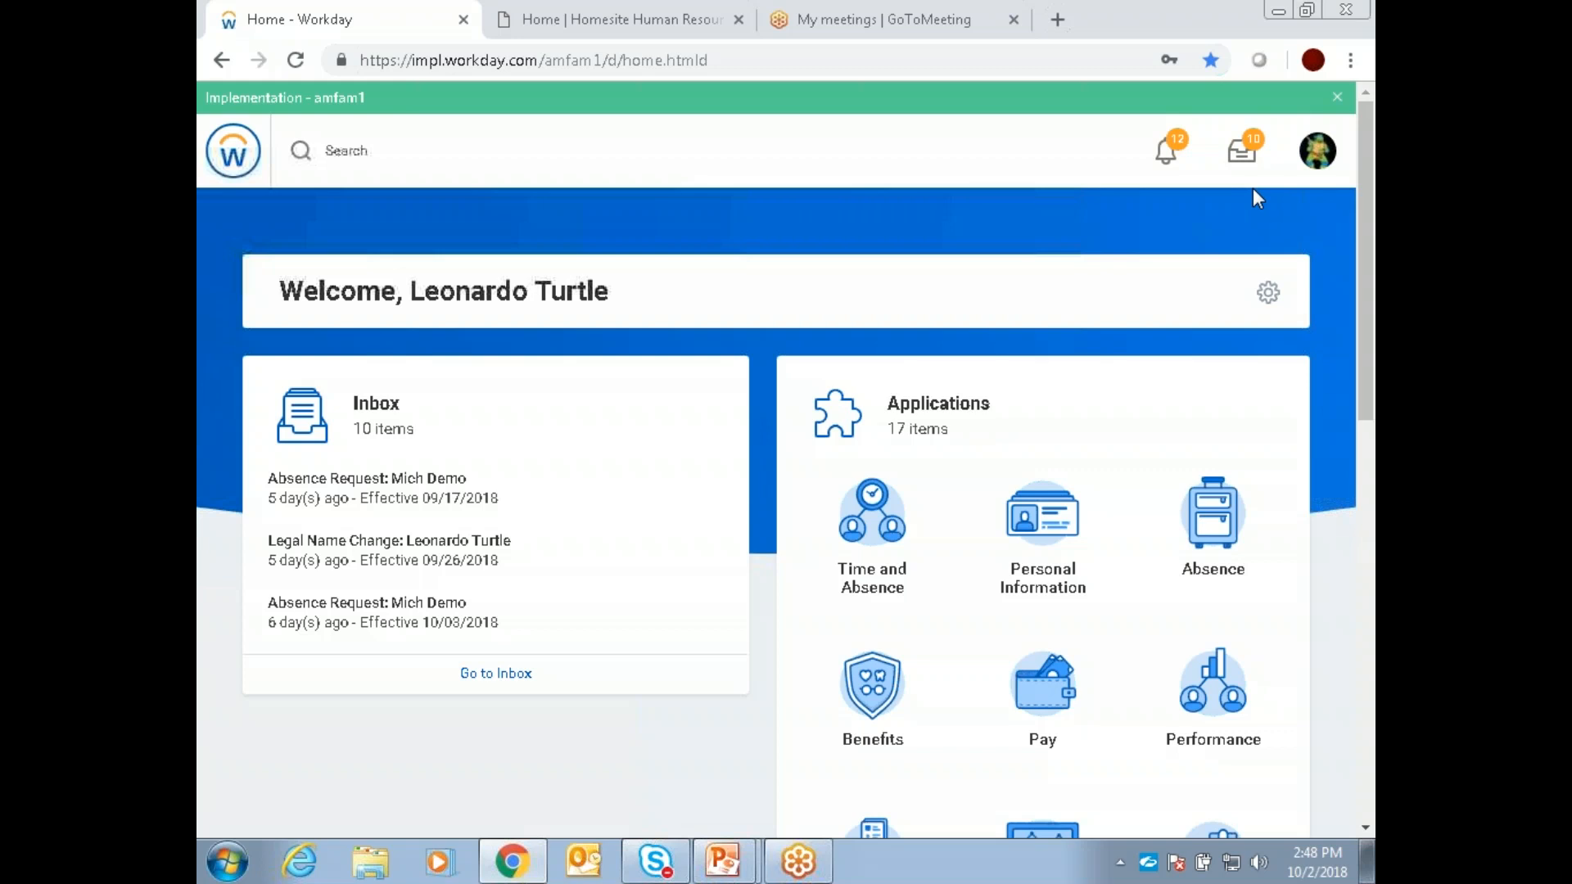
Step: Open My Delegations from the inbox's additional options and start the Manage Delegations form
{"action": "left_click", "coordinate": [1244, 156]}
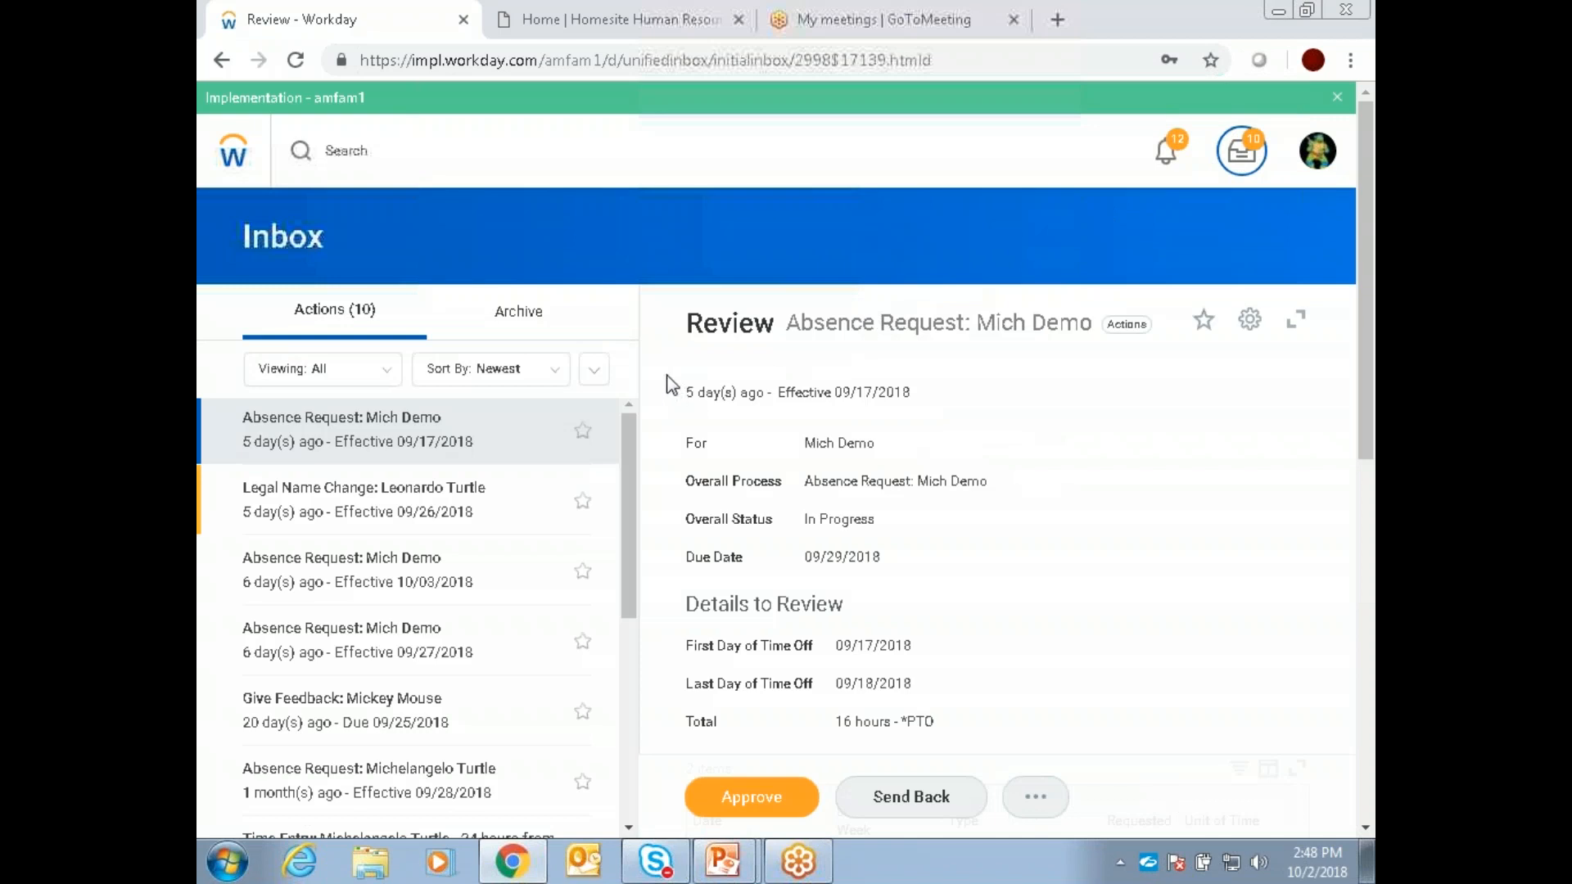
{"action": "left_click", "coordinate": [594, 372]}
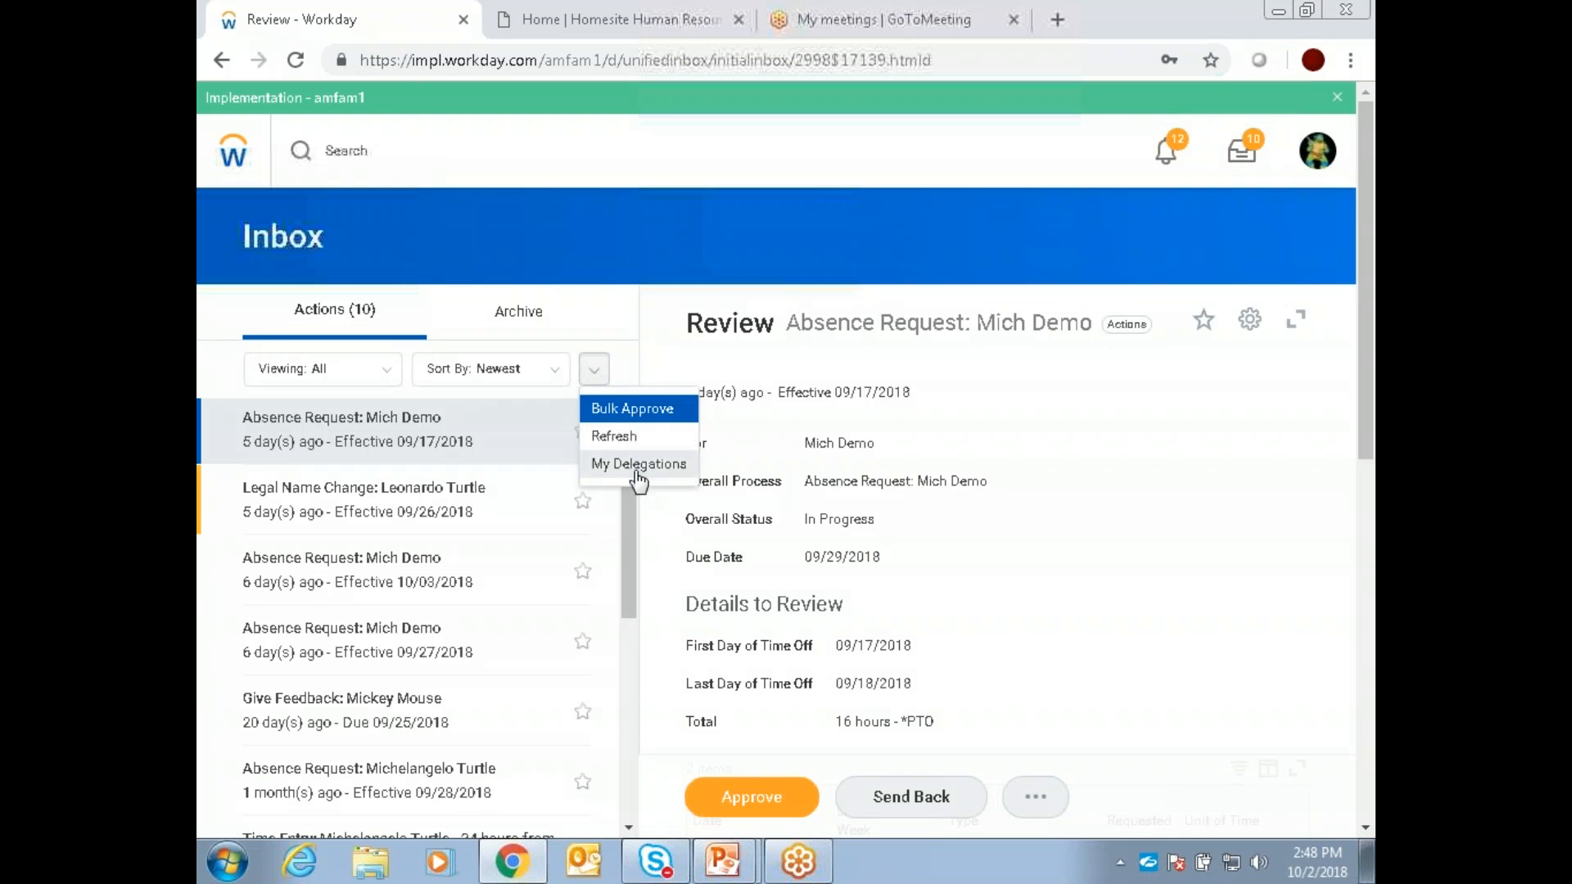
{"action": "left_click", "coordinate": [594, 375]}
{"action": "left_click", "coordinate": [594, 377]}
{"action": "left_click", "coordinate": [614, 462]}
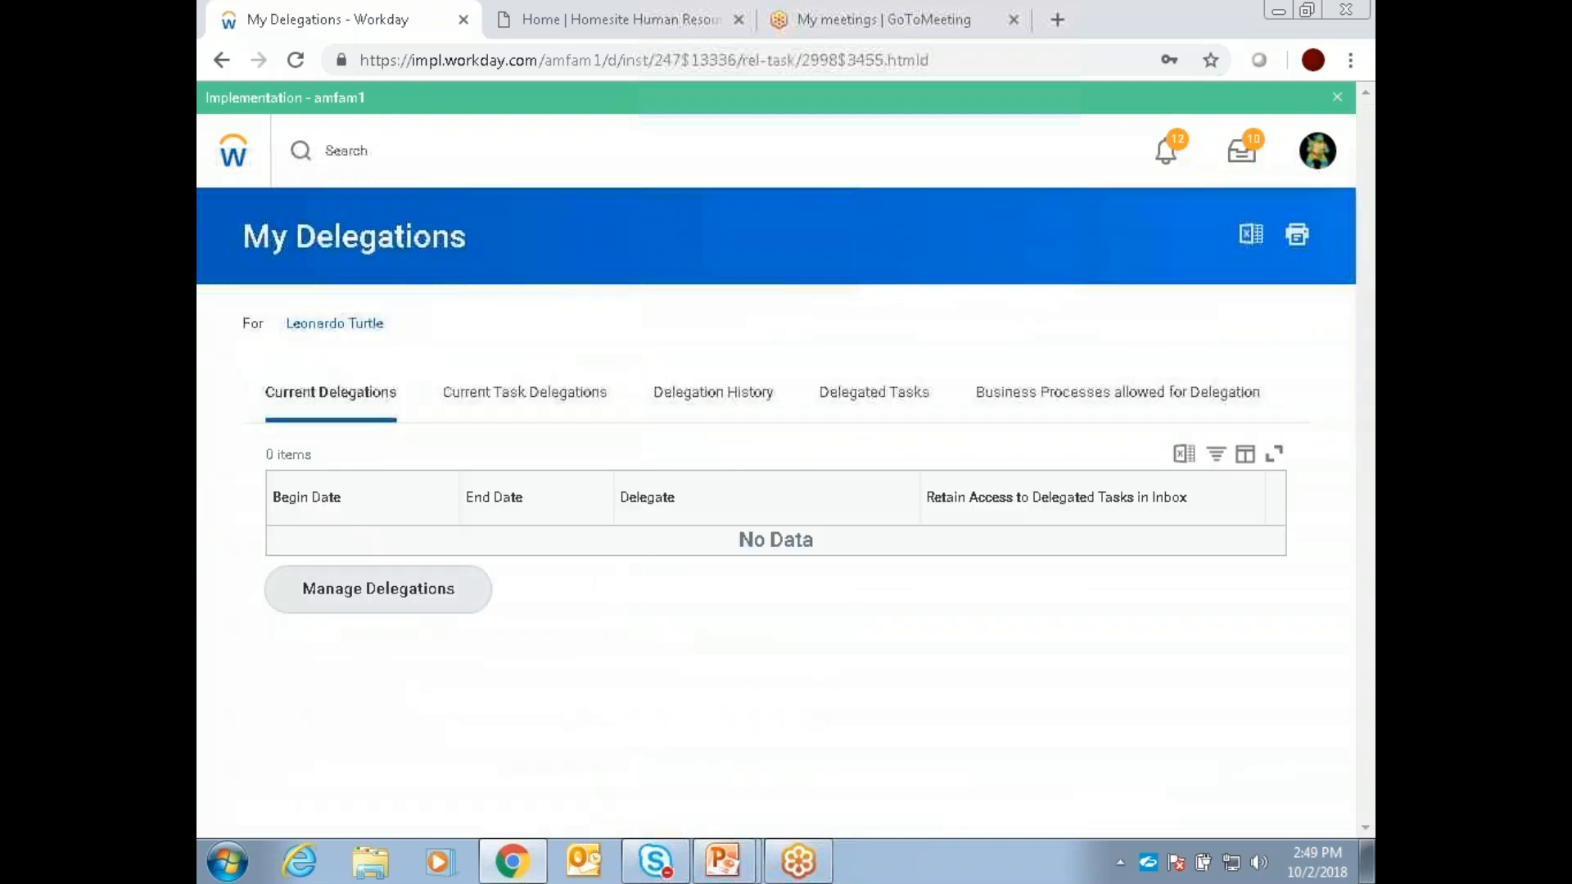
{"action": "left_click", "coordinate": [415, 607]}
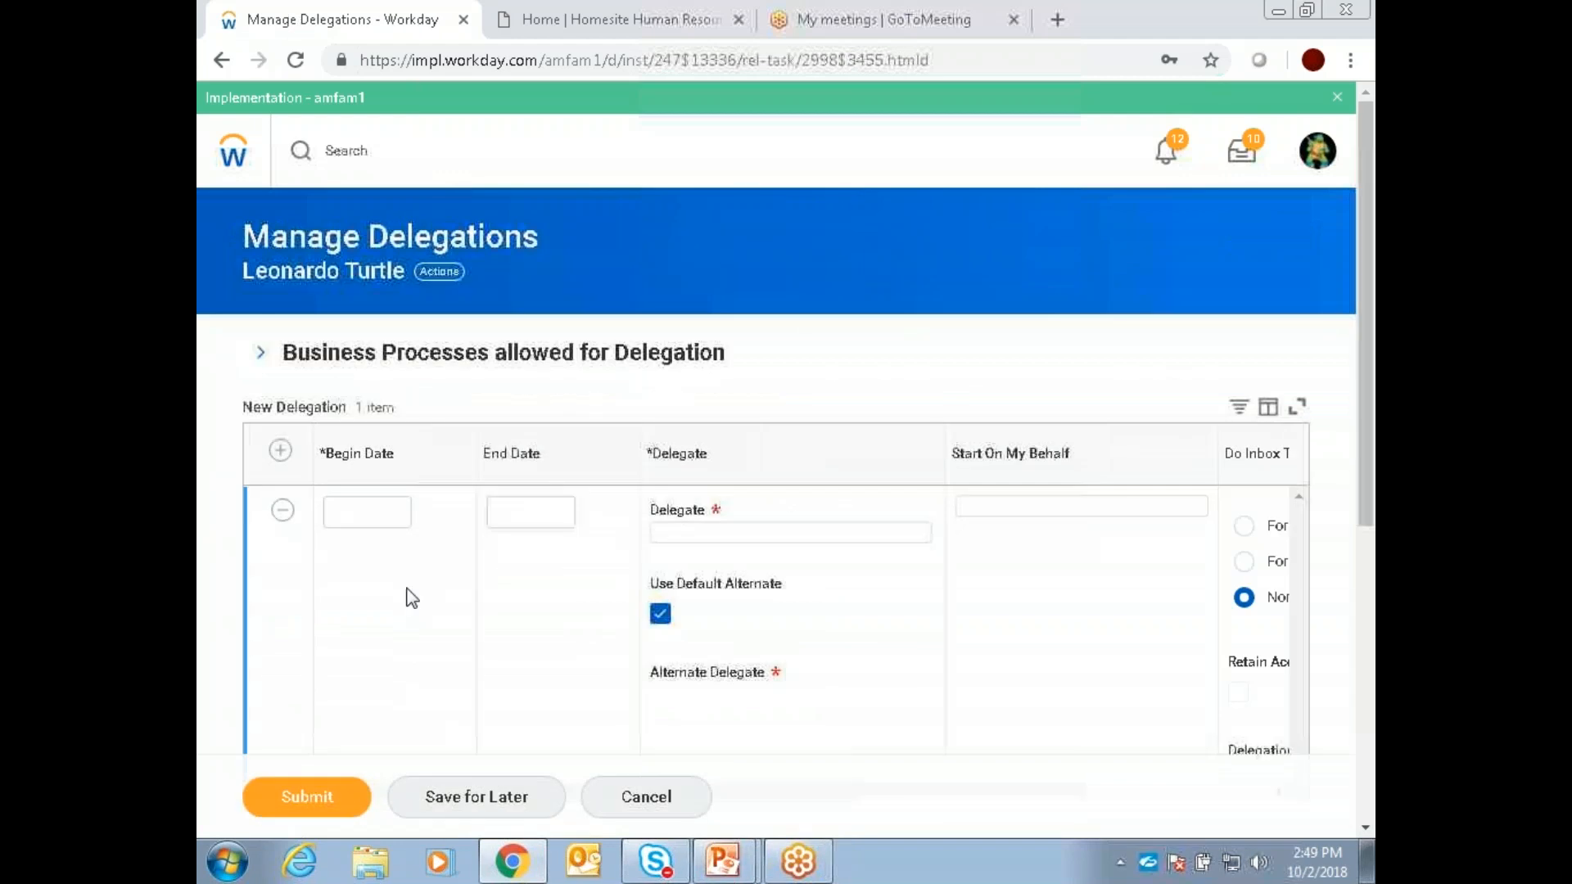
Step: Set the new delegation's begin date to 10/08/2018 and its end date to 10/12/2018
{"action": "left_click", "coordinate": [373, 524]}
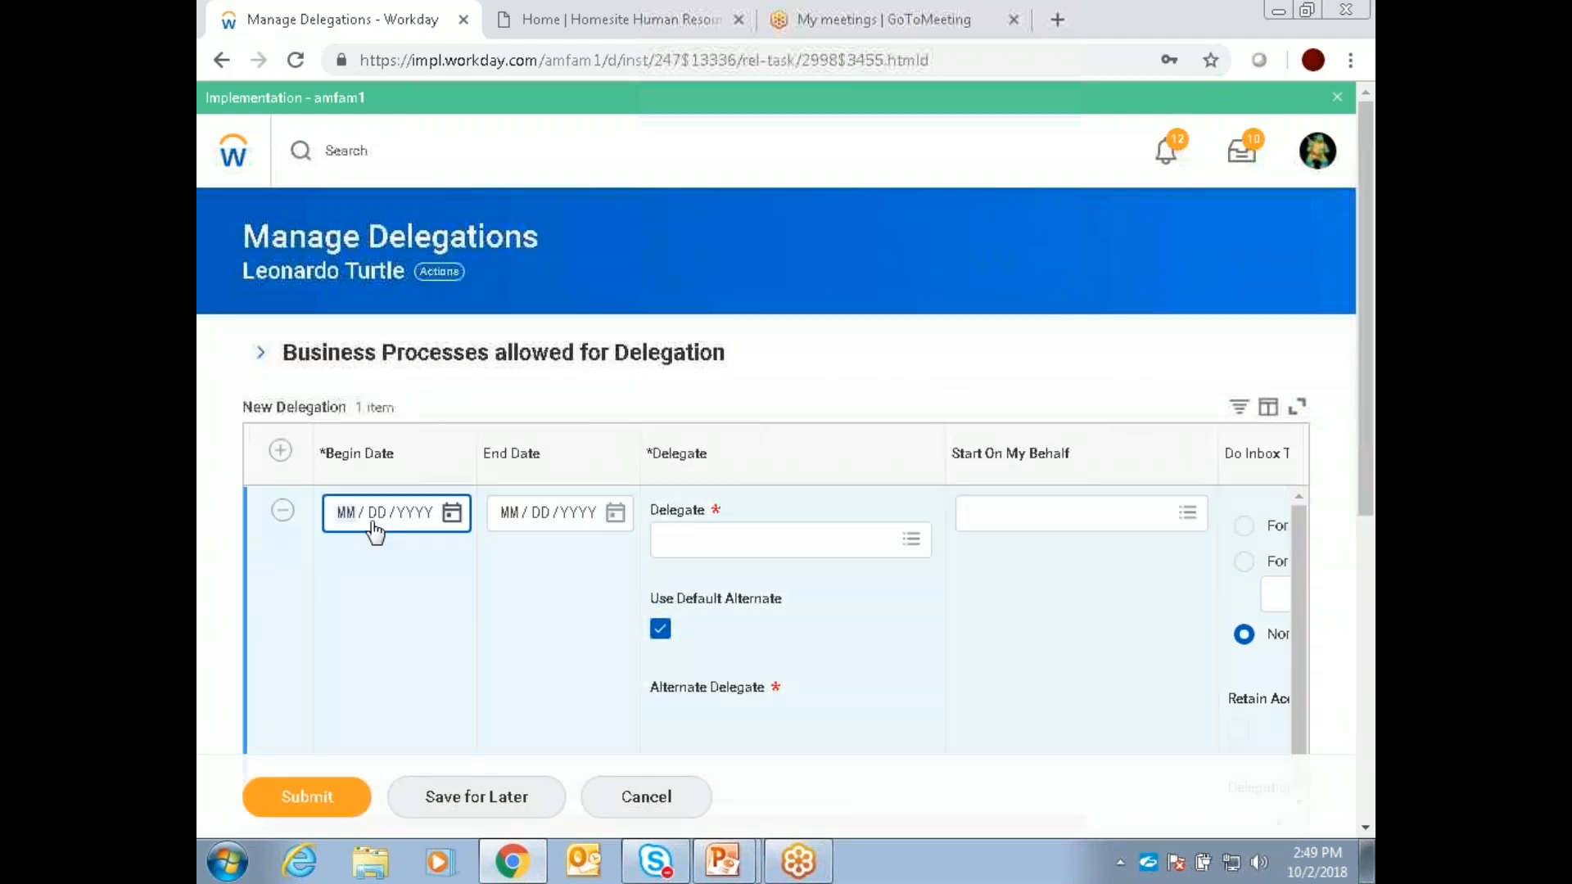
{"action": "left_click", "coordinate": [451, 512]}
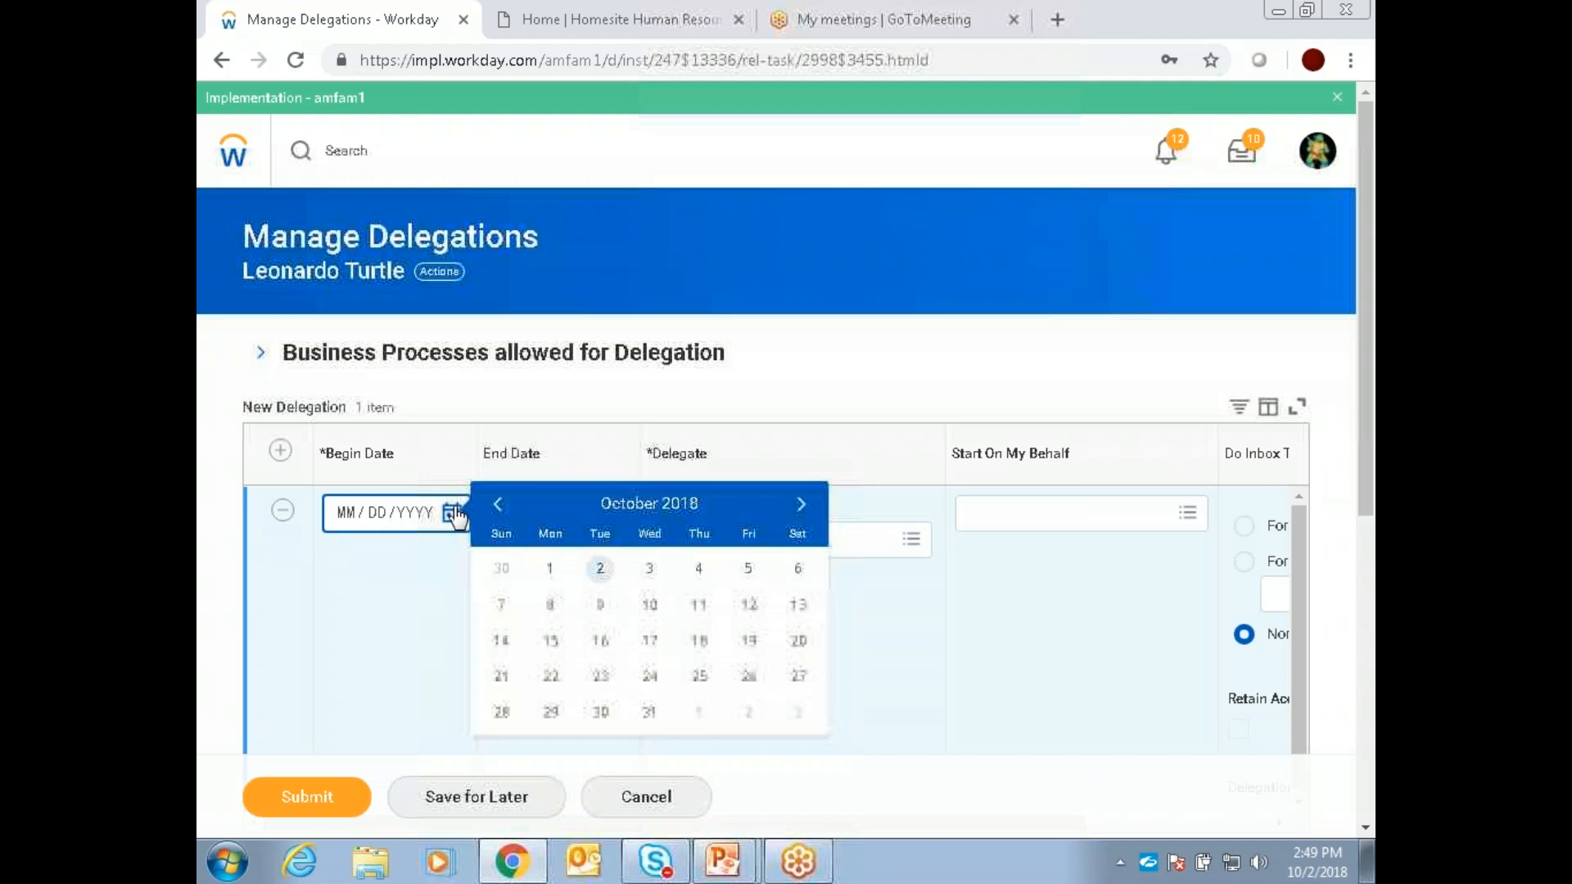
{"action": "left_click", "coordinate": [550, 606]}
{"action": "left_click", "coordinate": [616, 514]}
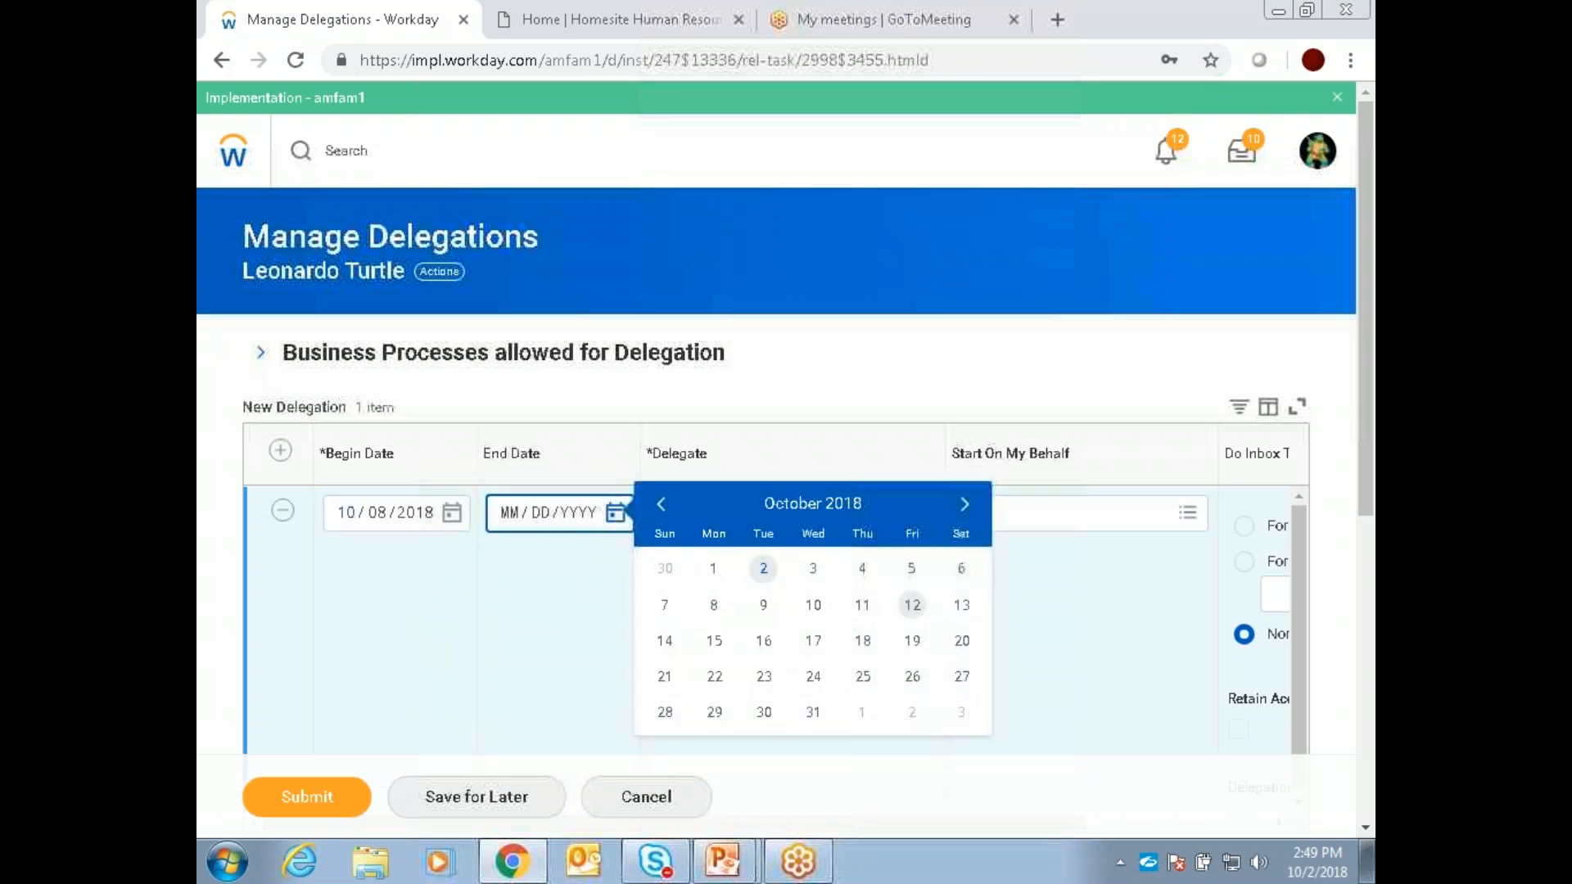
{"action": "left_click", "coordinate": [912, 606]}
Step: Find a worker by searching for part of the surname and assign that worker as the delegate
{"action": "left_click", "coordinate": [825, 553]}
{"action": "type", "text": "Yoder"}
{"action": "key", "text": "Return"}
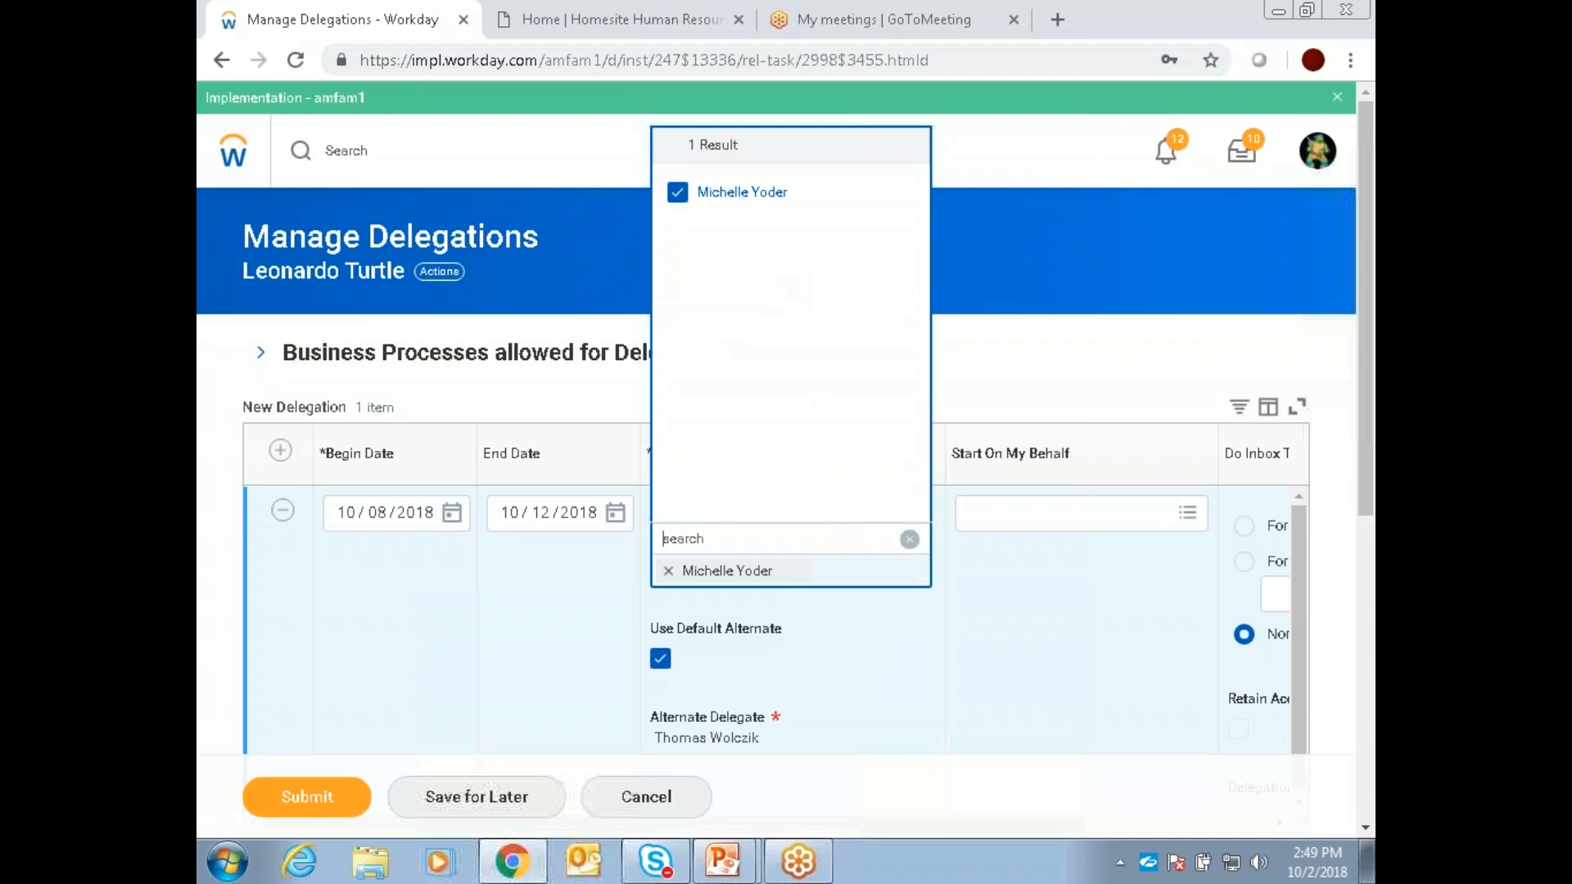
{"action": "left_click", "coordinate": [760, 574]}
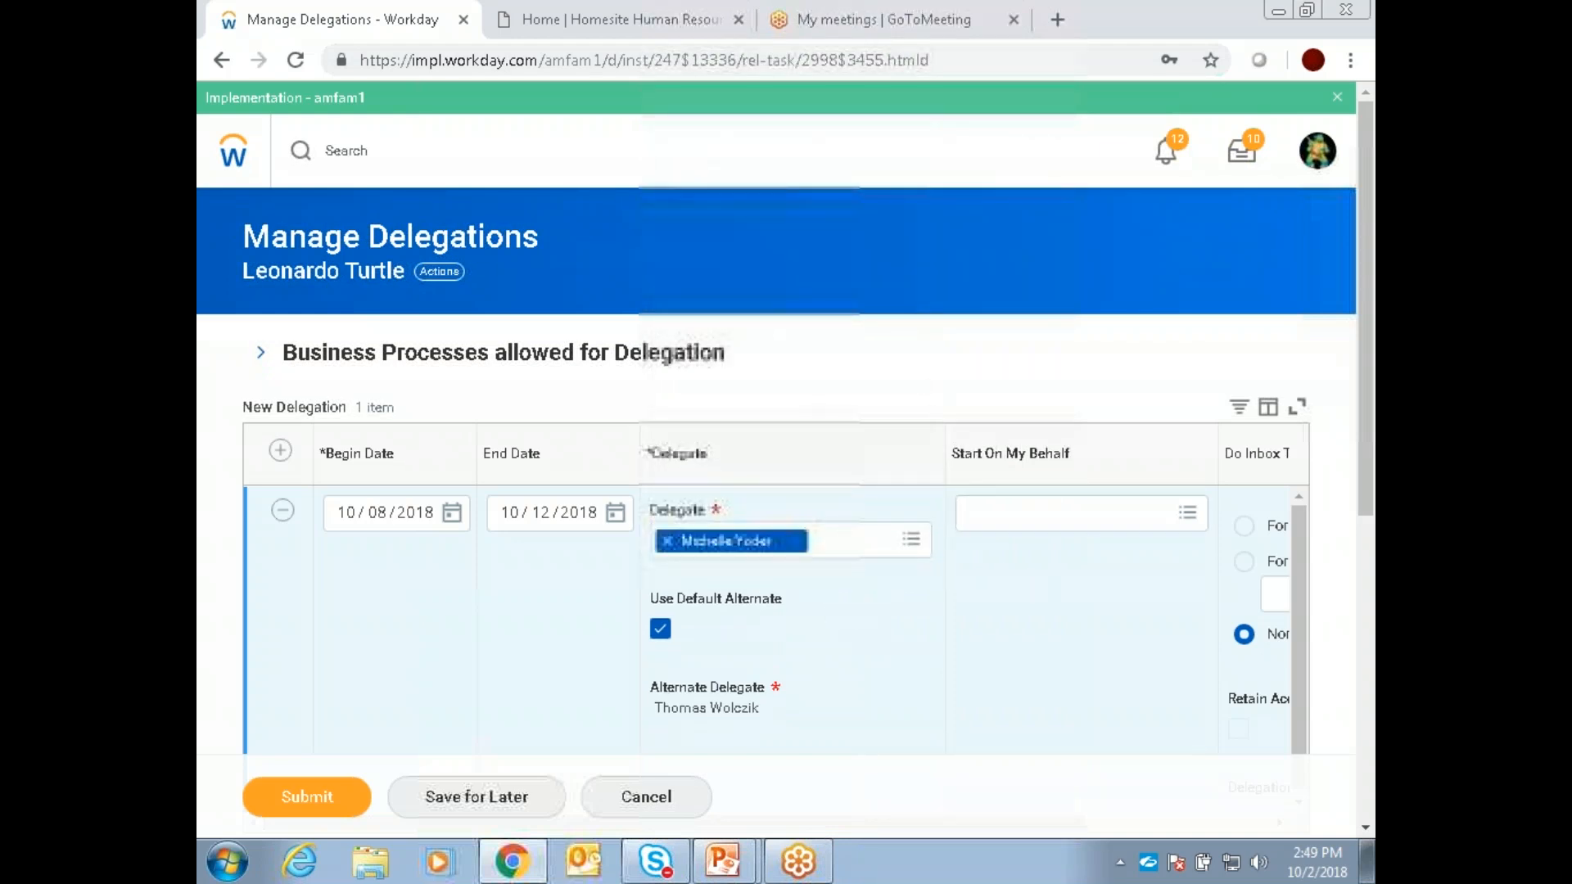
Step: Allow the delegate to start Enter Time for Worker and Review Time (delegation only) on the manager's behalf
{"action": "scroll", "coordinate": [1064, 556], "scroll_direction": "right", "scroll_amount": 3}
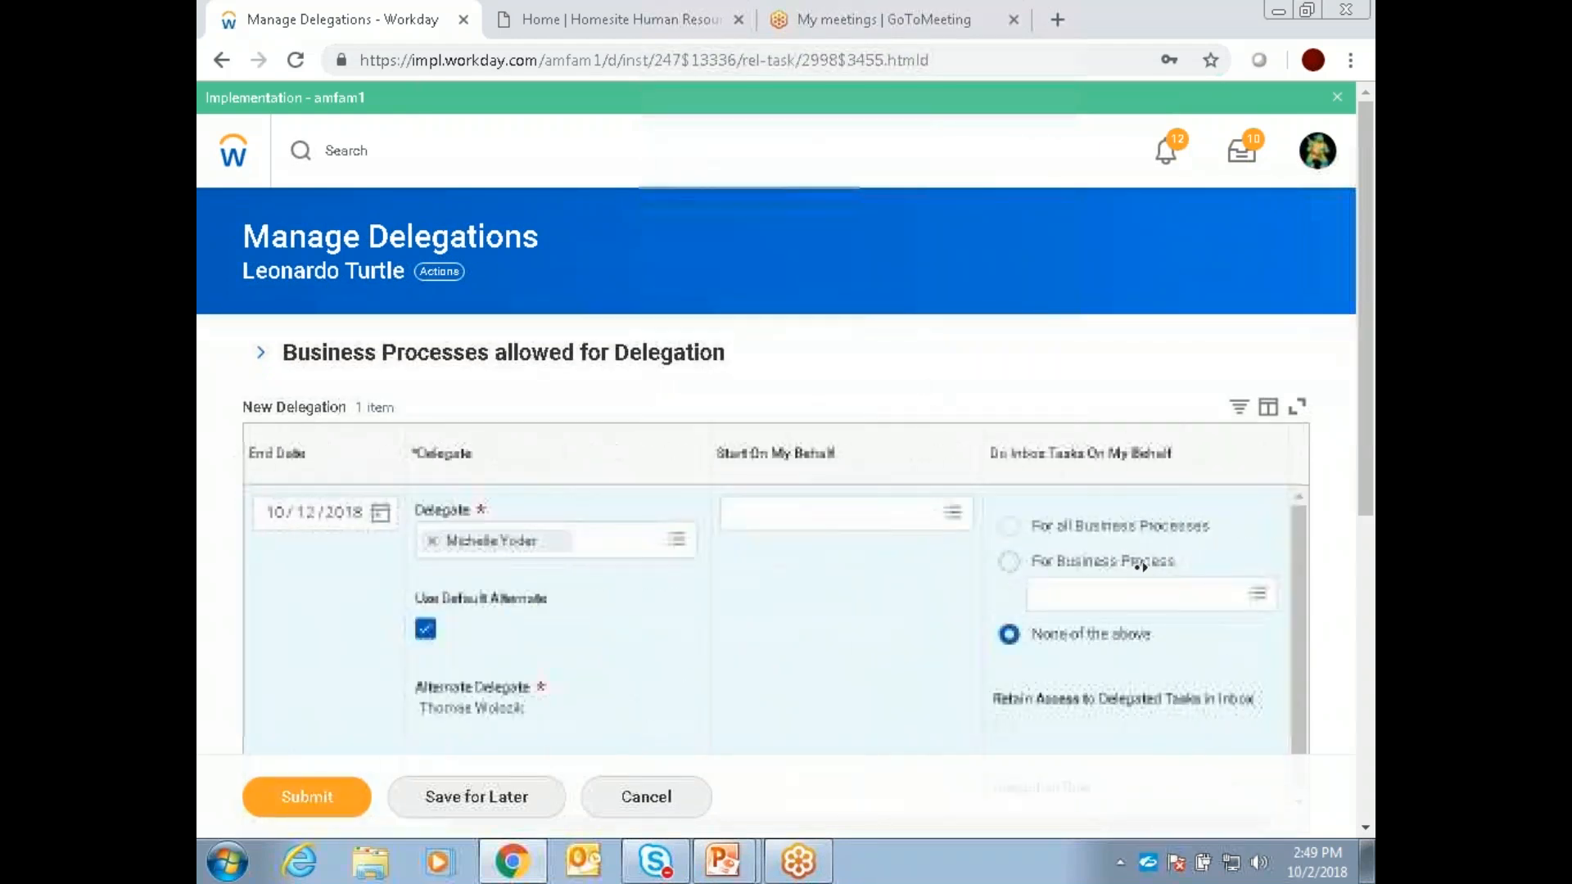
{"action": "left_click", "coordinate": [952, 514]}
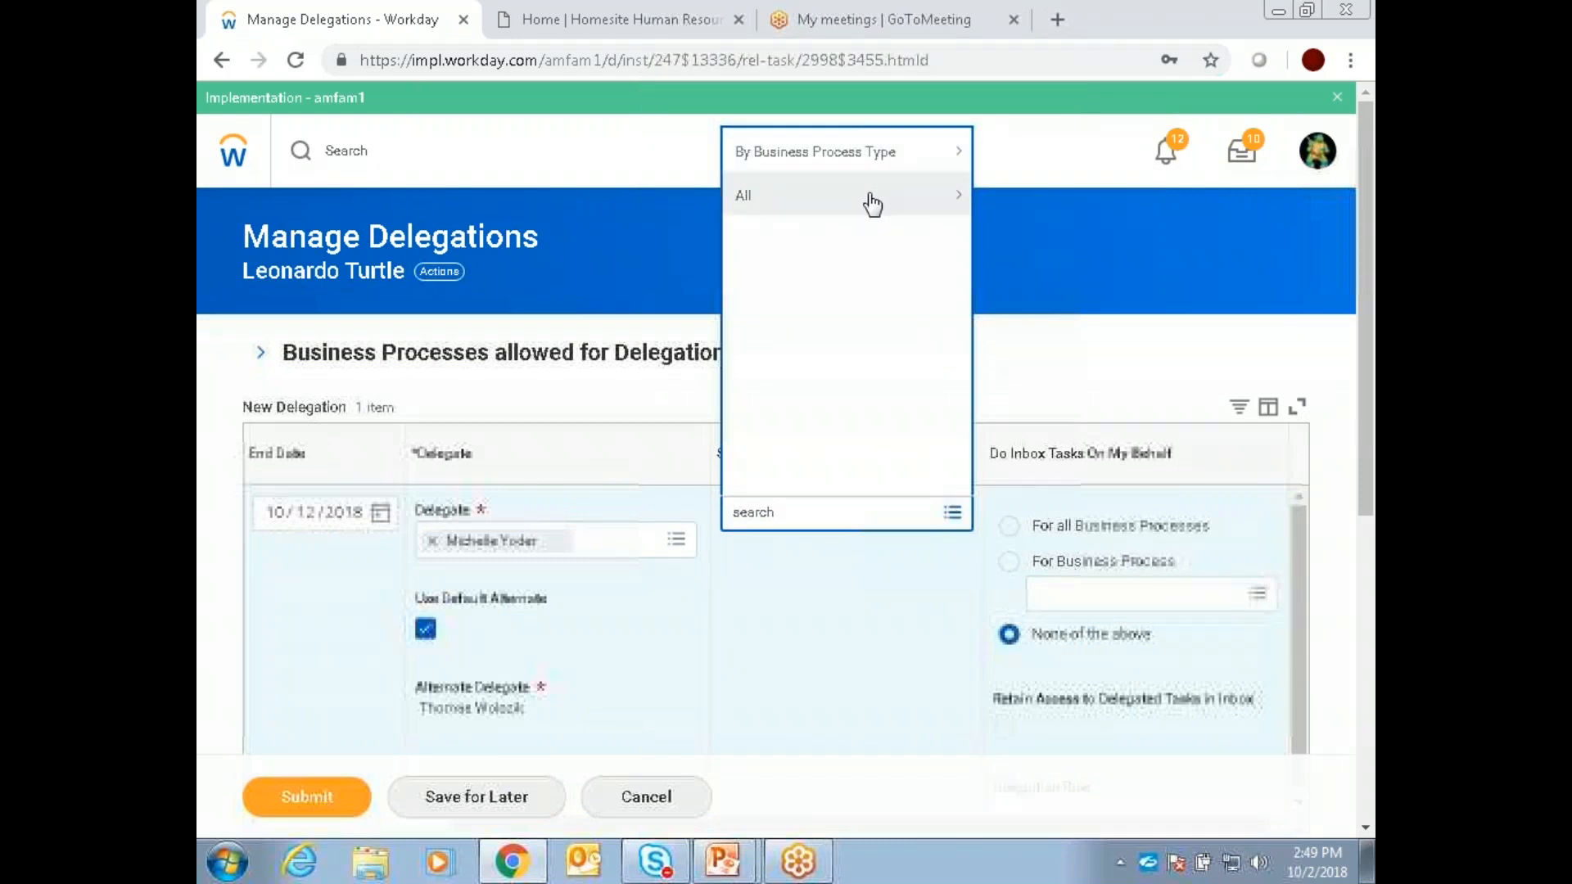
{"action": "left_click", "coordinate": [886, 154]}
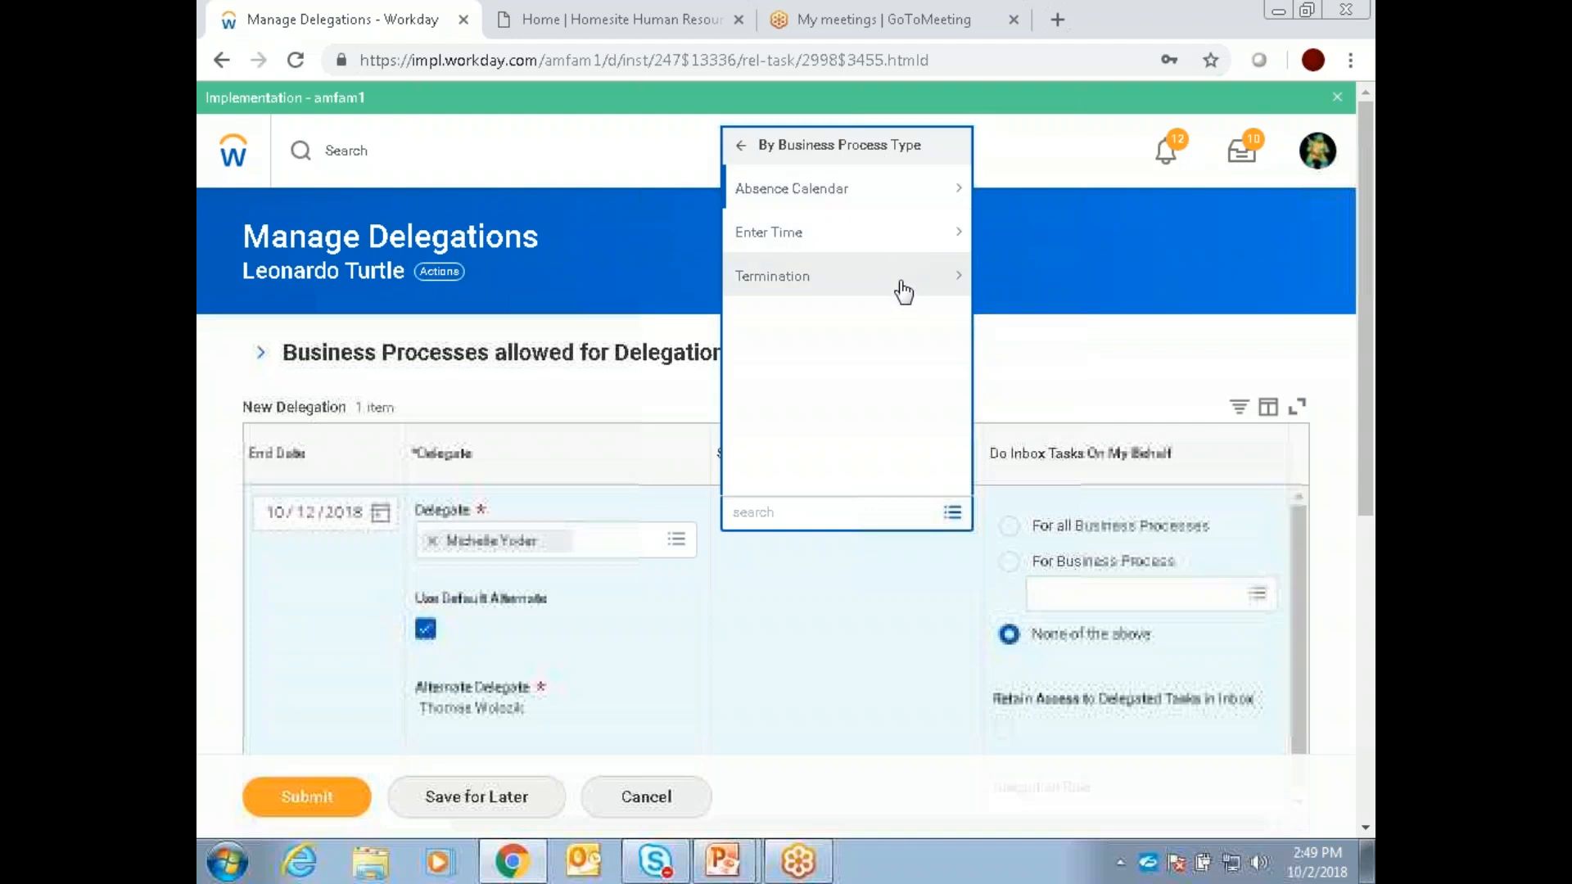
{"action": "left_click", "coordinate": [901, 239]}
{"action": "left_click", "coordinate": [833, 216]}
{"action": "left_click", "coordinate": [835, 257]}
{"action": "left_click", "coordinate": [868, 707]}
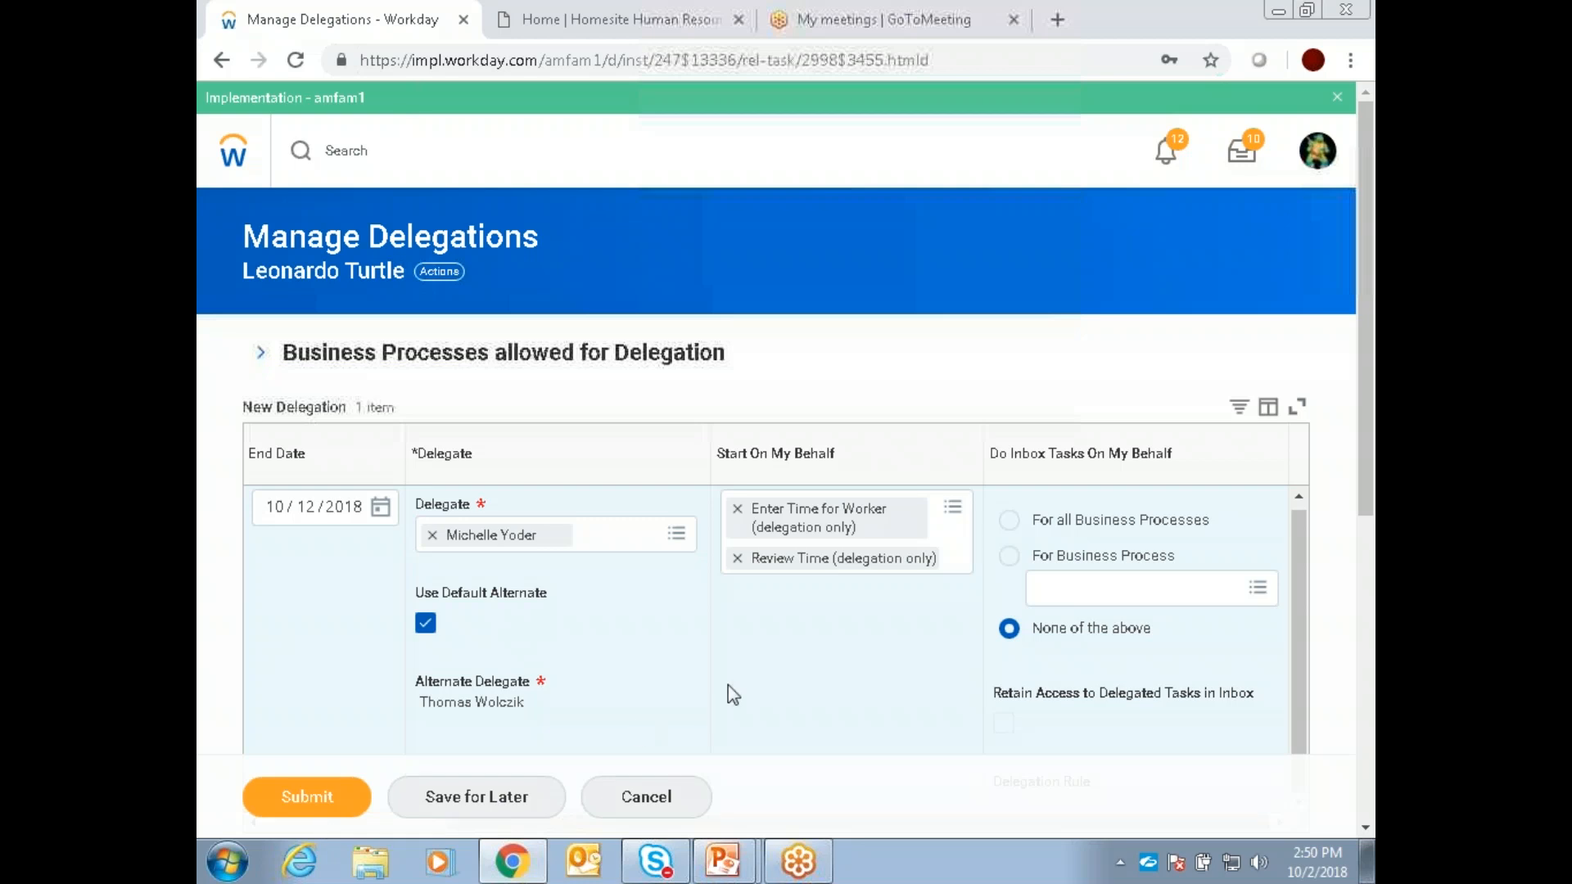
Step: Toggle Use Default Alternate off and on again, and clear the delegate and both Start On My Behalf processes
{"action": "left_click", "coordinate": [424, 624]}
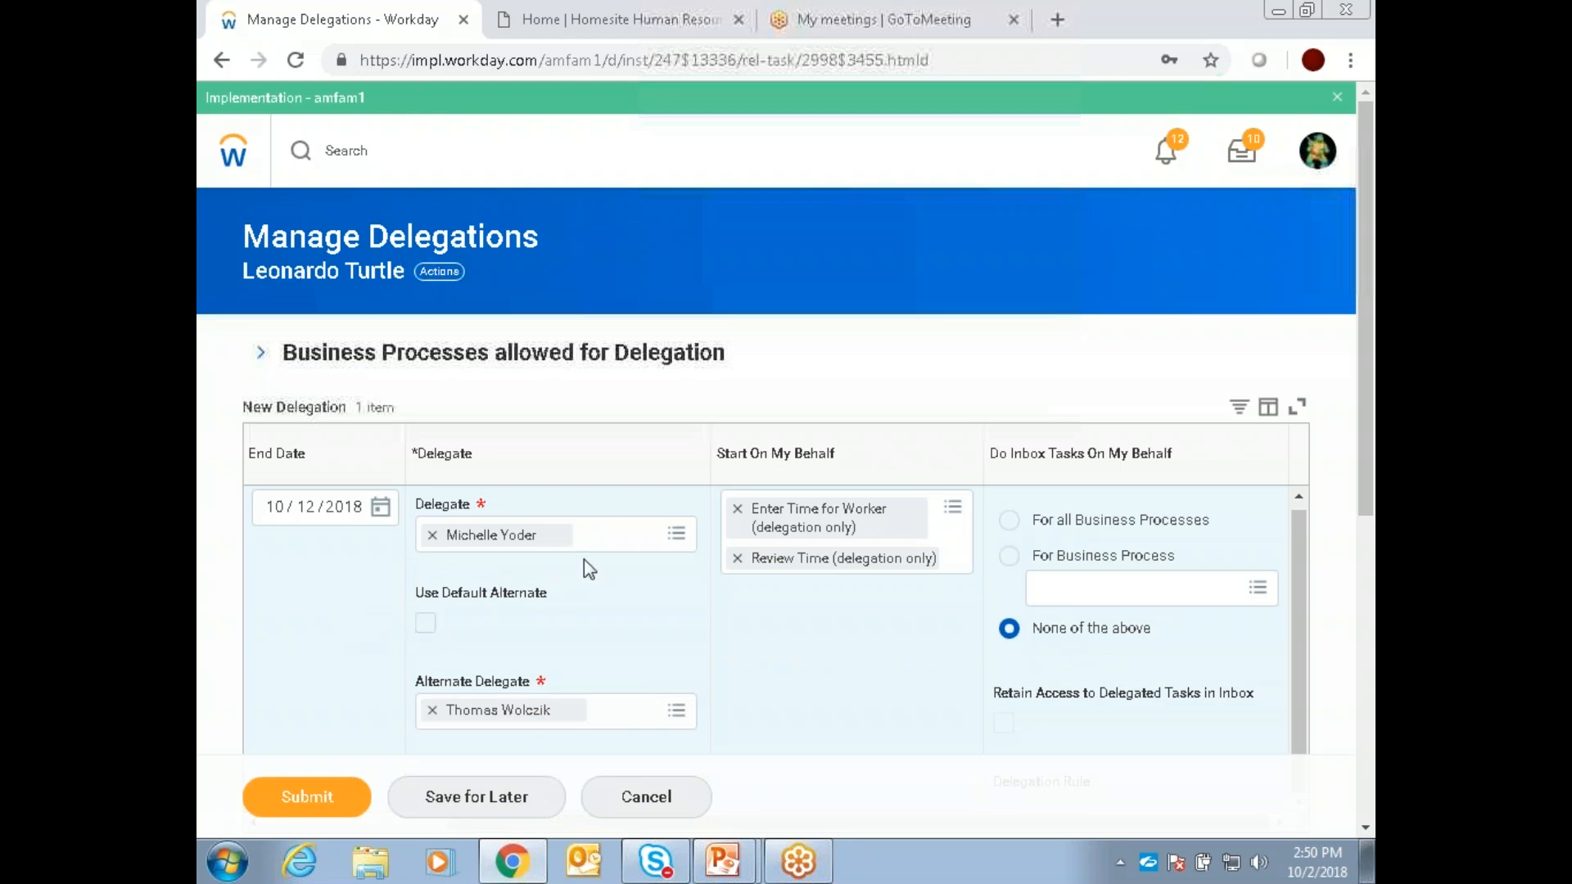
{"action": "left_click", "coordinate": [433, 537]}
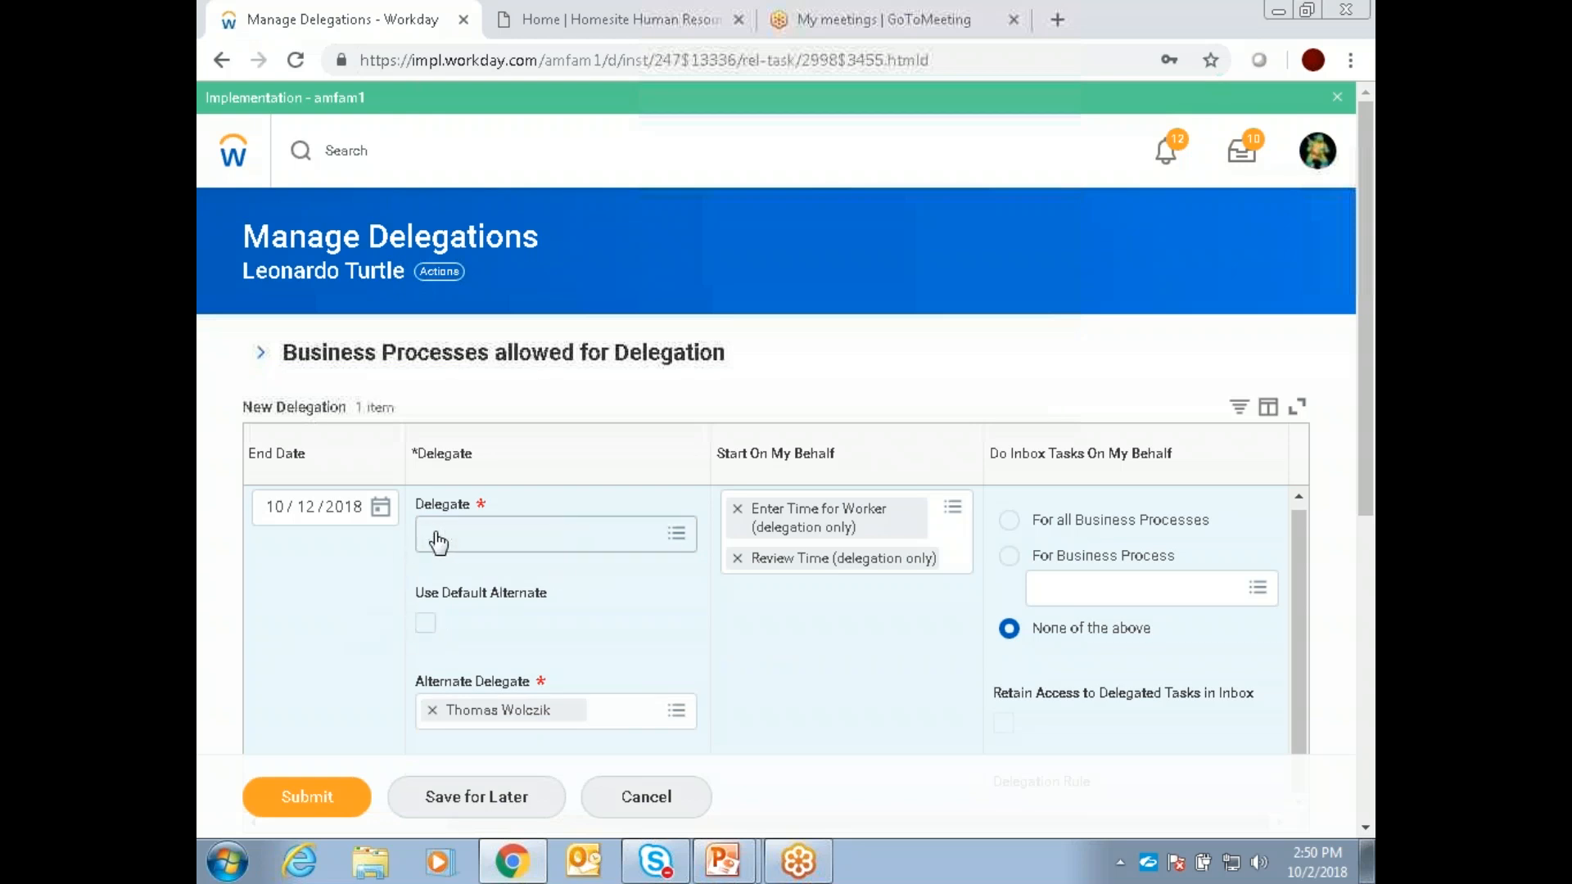
{"action": "left_click", "coordinate": [424, 623]}
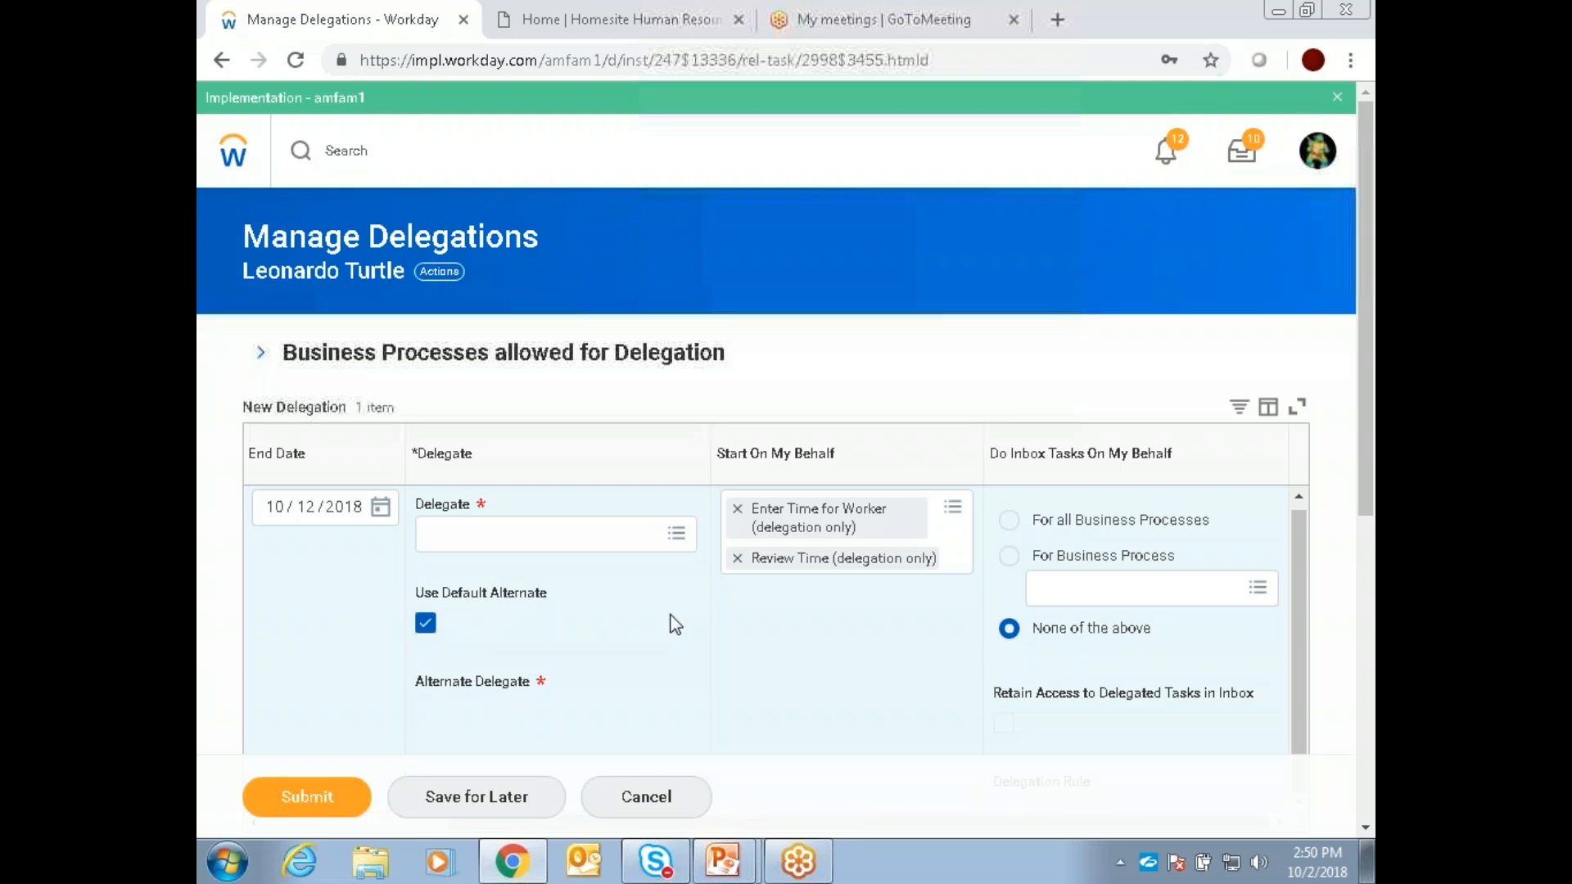
{"action": "left_click", "coordinate": [737, 508]}
{"action": "left_click", "coordinate": [737, 508]}
Step: Delegate inbox tasks for all business processes with Retain Access to Delegated Tasks in Inbox enabled, and check the Delegation Rule choices
{"action": "scroll", "coordinate": [806, 634], "scroll_direction": "down", "scroll_amount": 2}
{"action": "scroll", "coordinate": [811, 618], "scroll_direction": "down", "scroll_amount": 3}
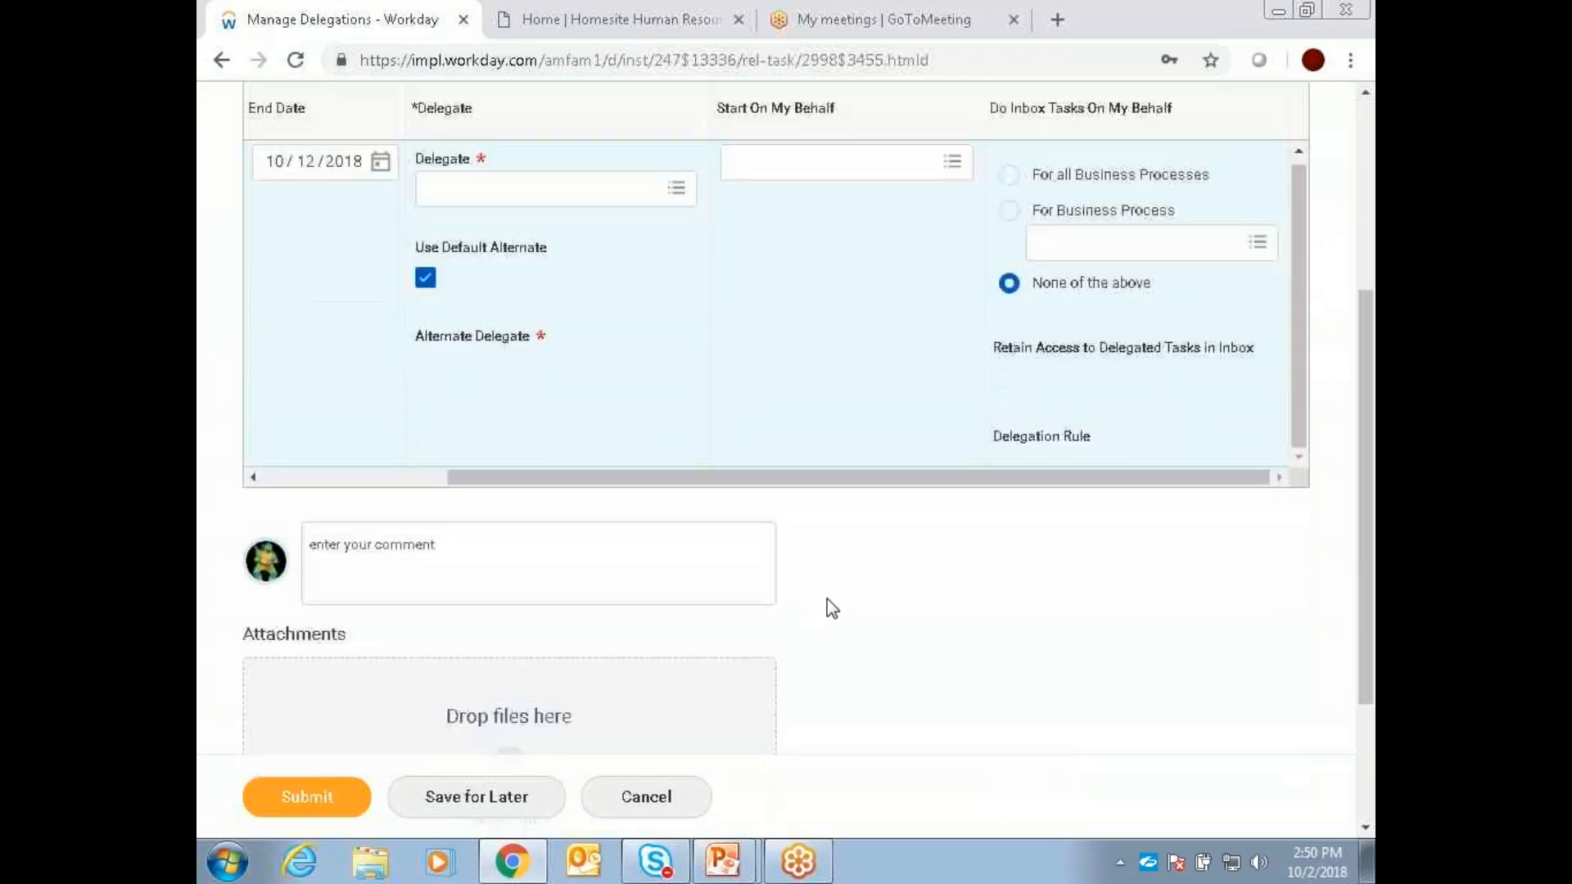
{"action": "scroll", "coordinate": [832, 601], "scroll_direction": "down", "scroll_amount": 1}
{"action": "scroll", "coordinate": [831, 601], "scroll_direction": "up", "scroll_amount": 5}
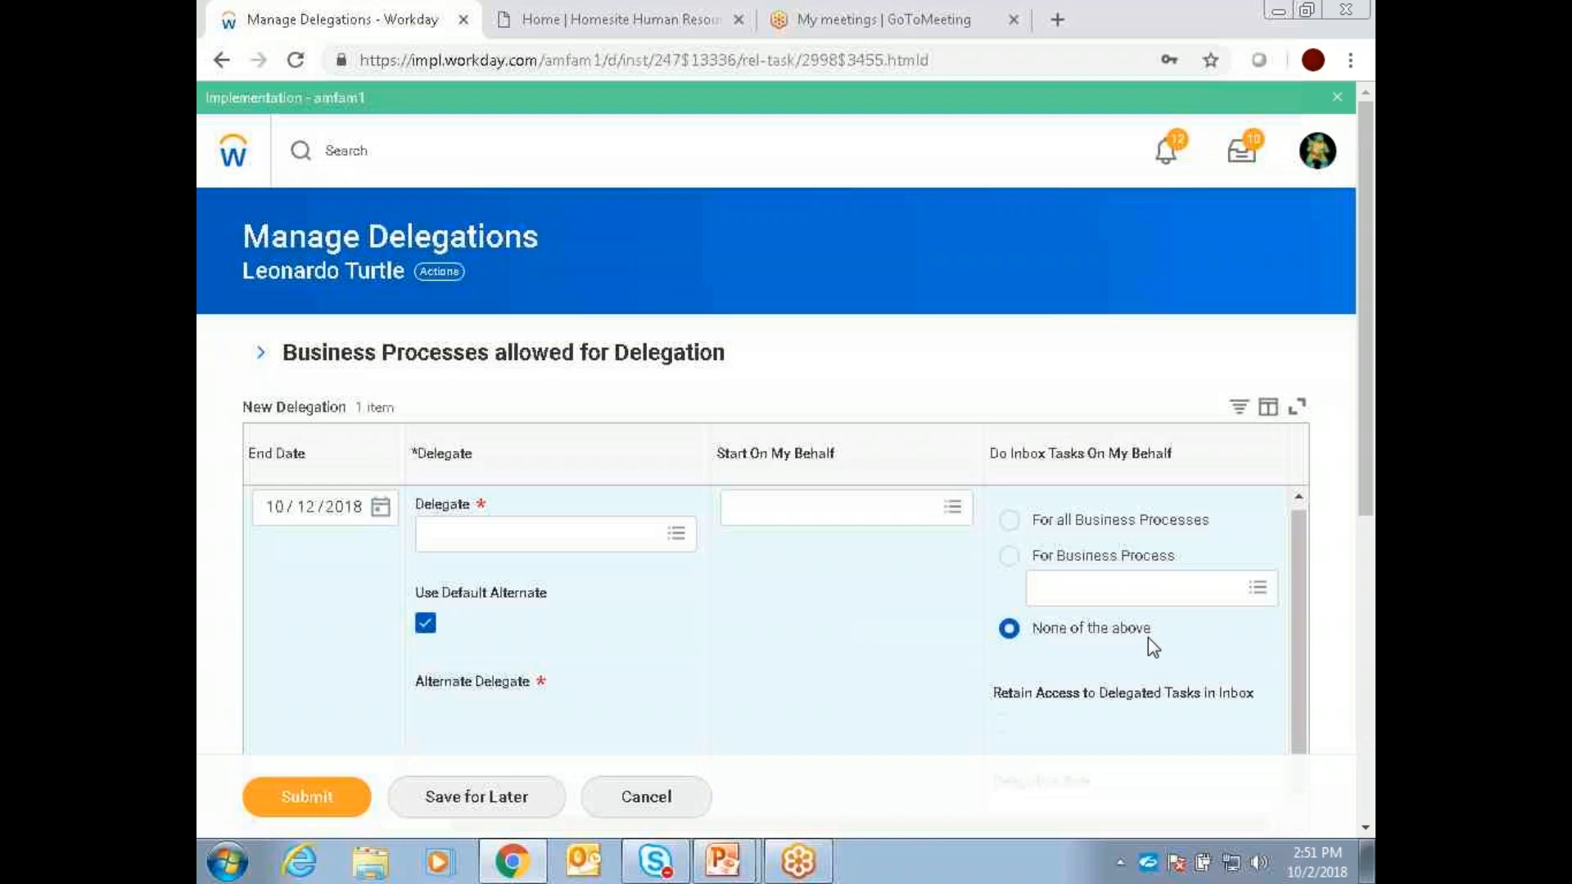
{"action": "scroll", "coordinate": [1148, 637], "scroll_direction": "down", "scroll_amount": 2}
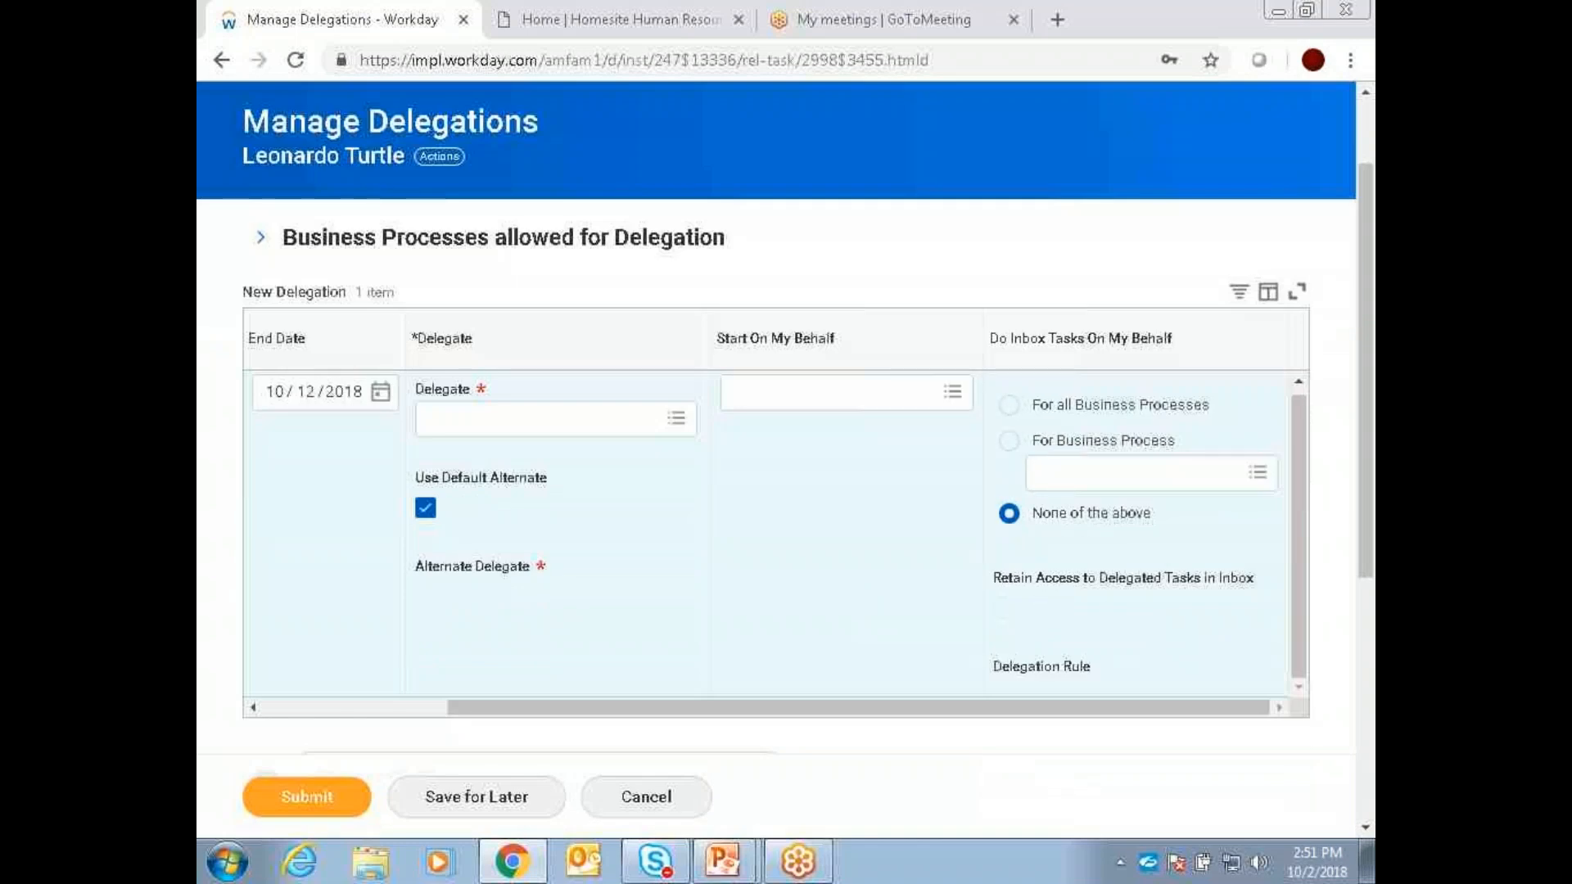
{"action": "left_click", "coordinate": [1009, 405]}
{"action": "left_click", "coordinate": [1004, 614]}
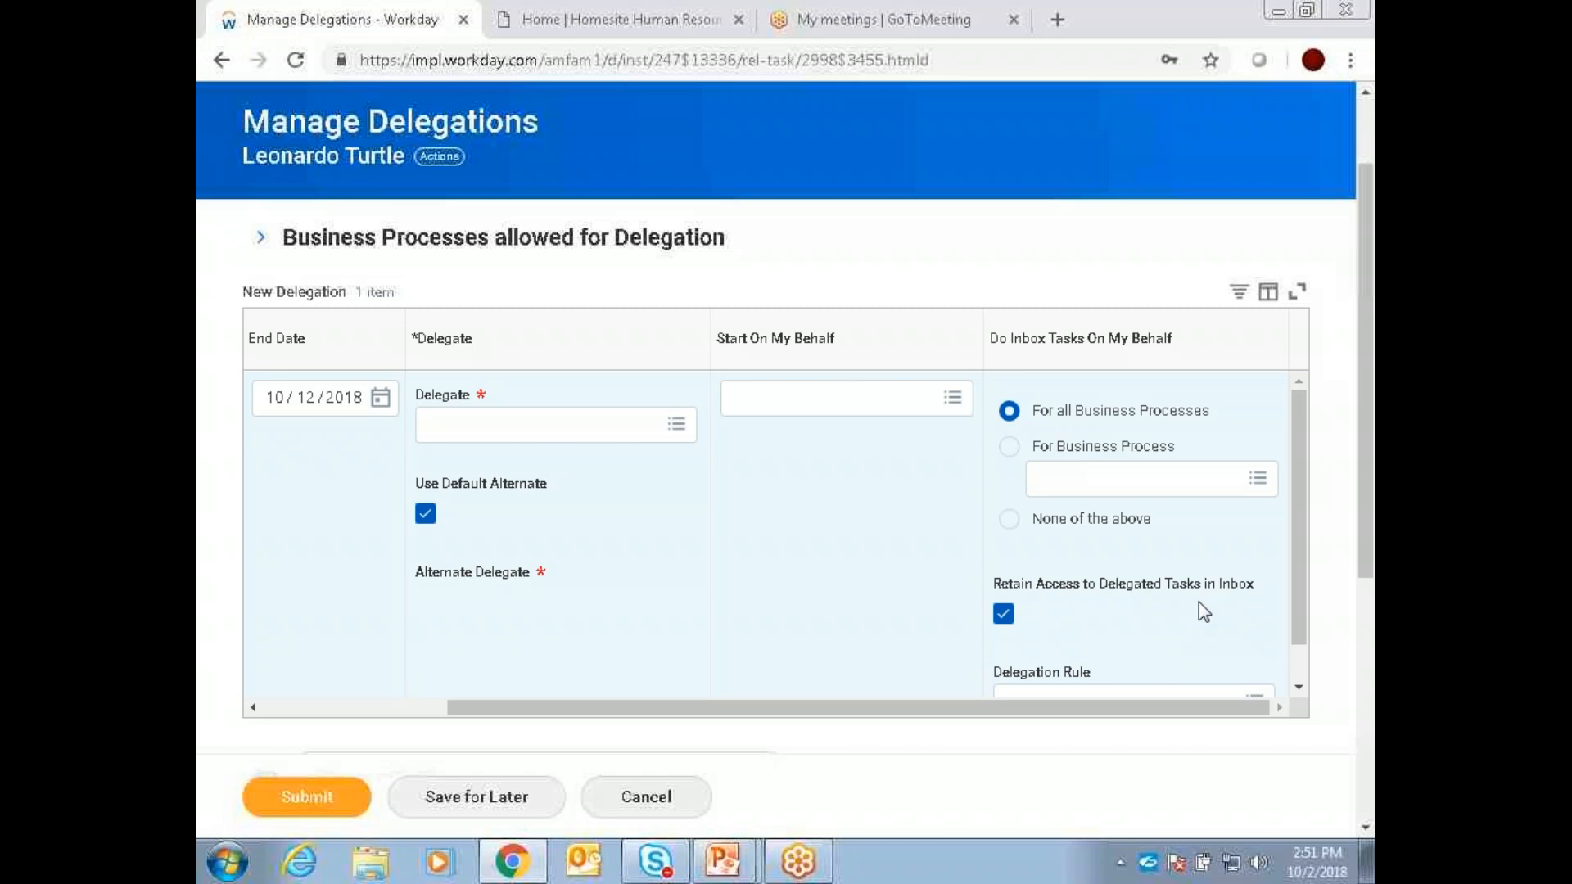
{"action": "scroll", "coordinate": [1195, 501], "scroll_direction": "down", "scroll_amount": 1}
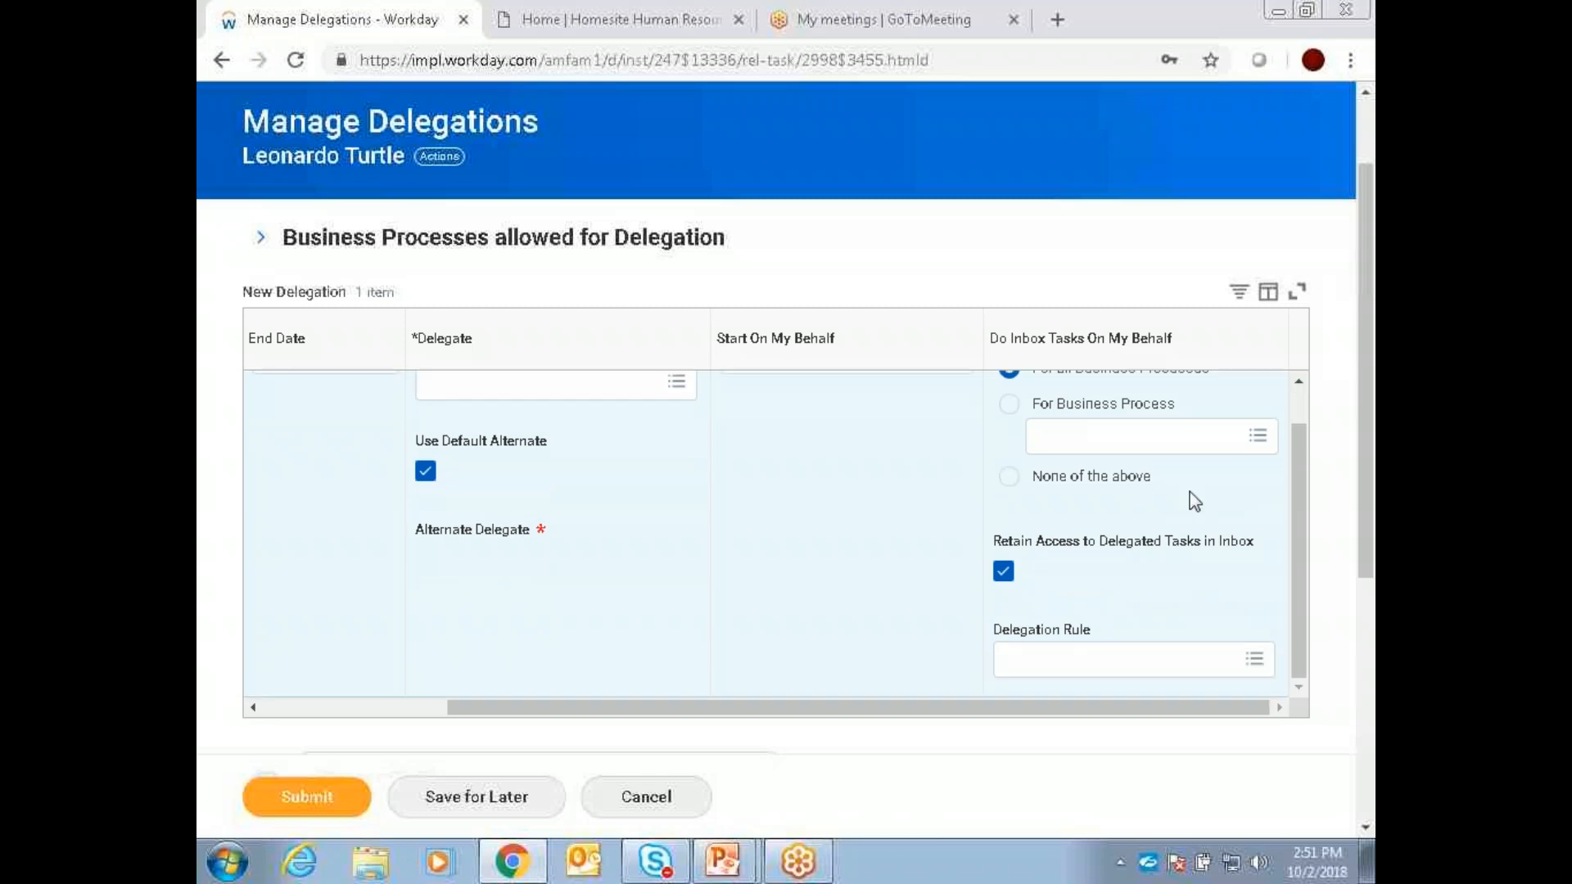
{"action": "left_click", "coordinate": [1257, 665]}
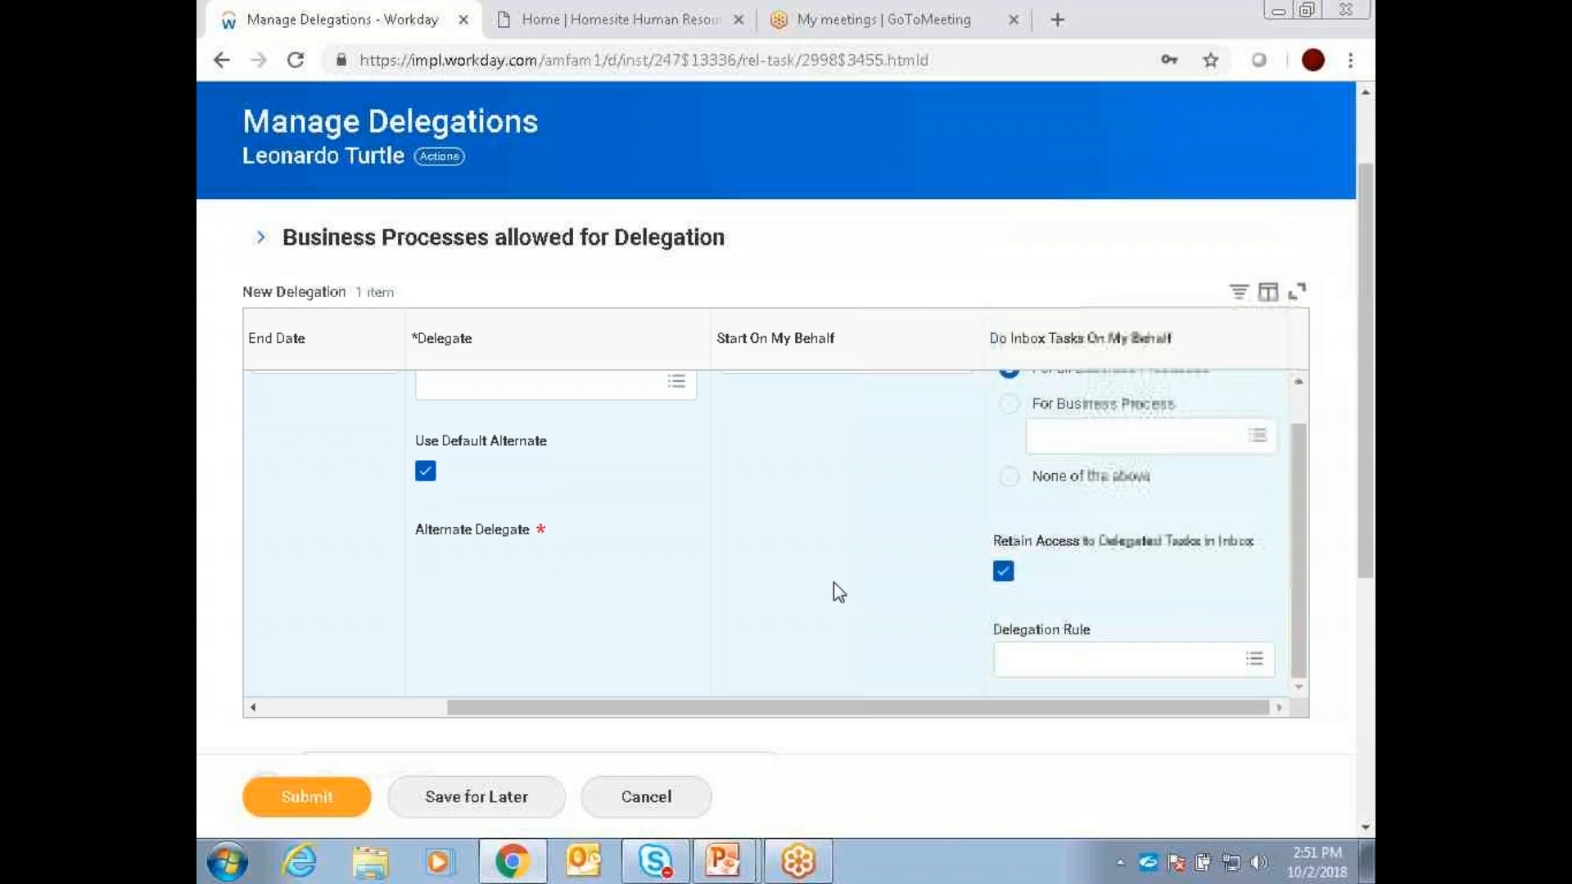
Step: Cancel the new delegation, discard its changes, and return to the home page
{"action": "left_click", "coordinate": [635, 815]}
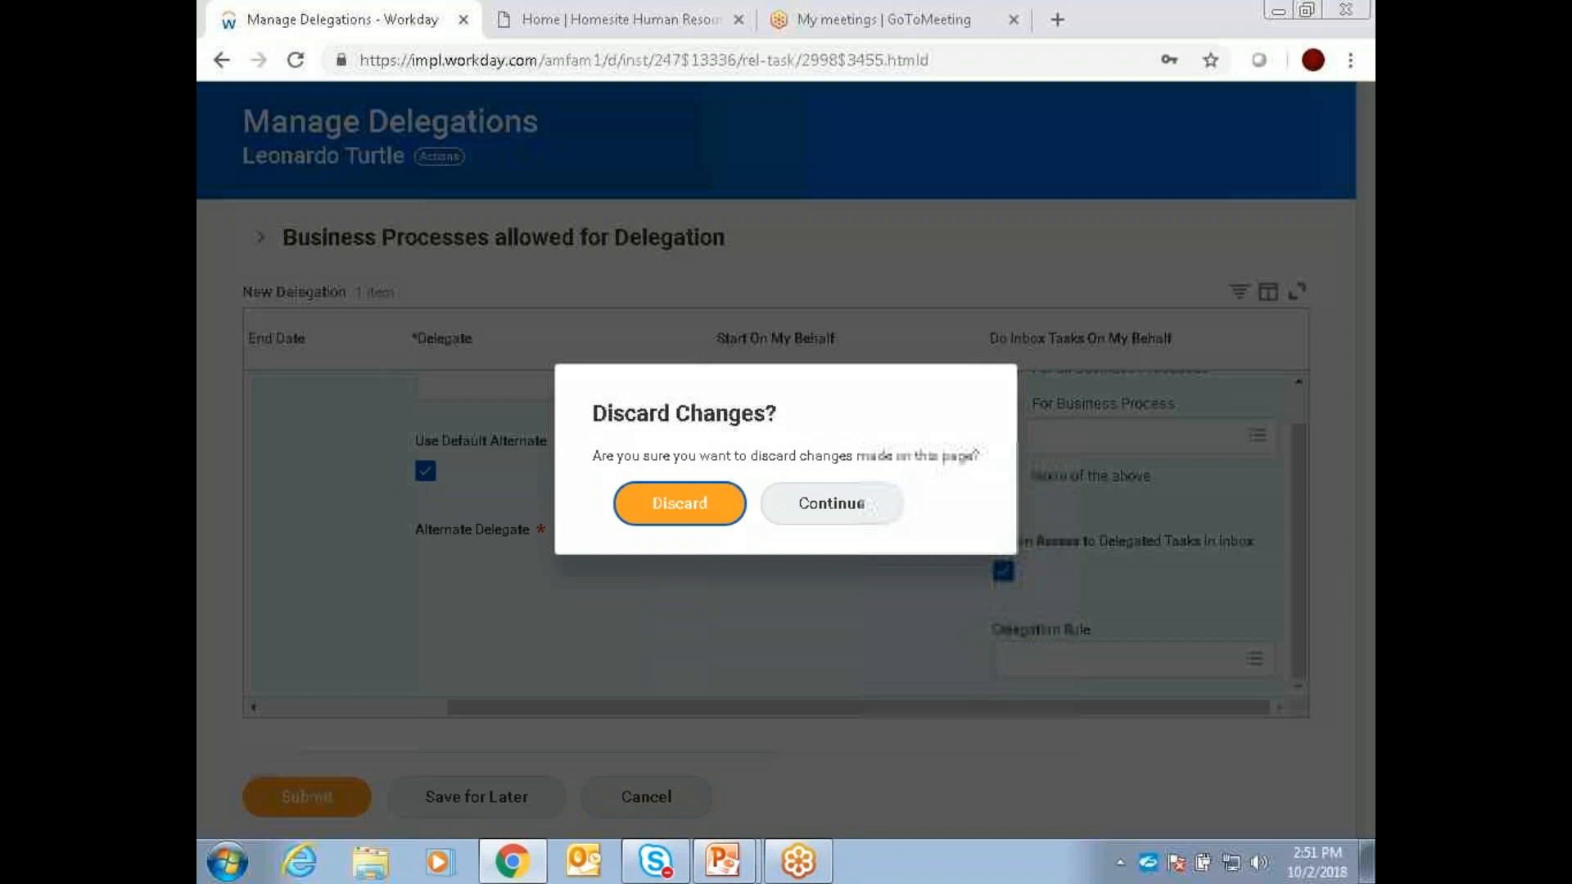
{"action": "left_click", "coordinate": [677, 503]}
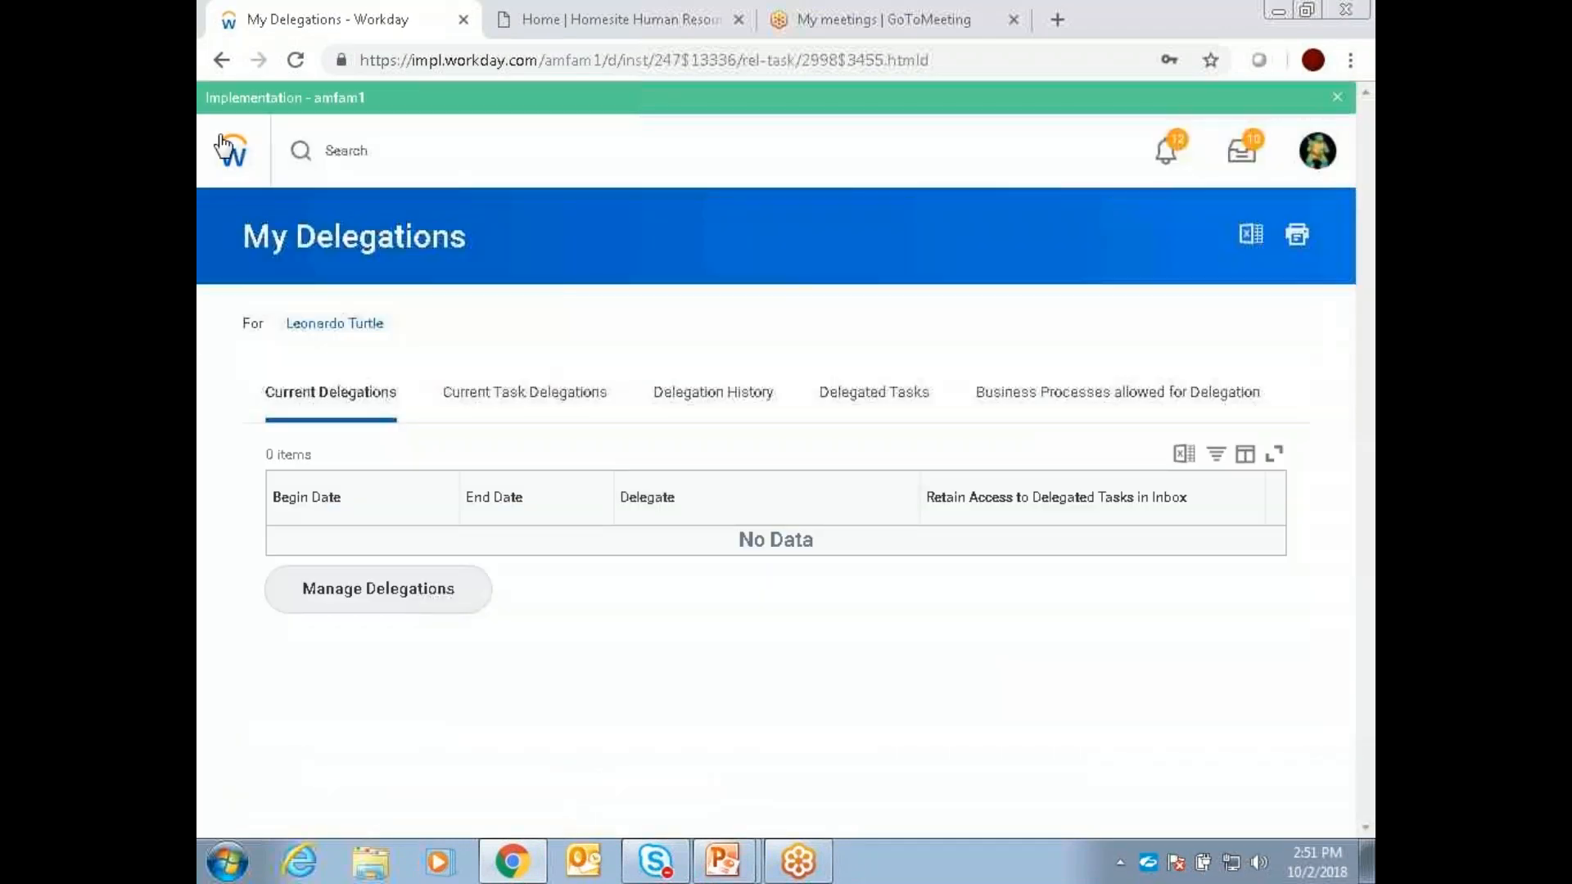
{"action": "left_click", "coordinate": [222, 146]}
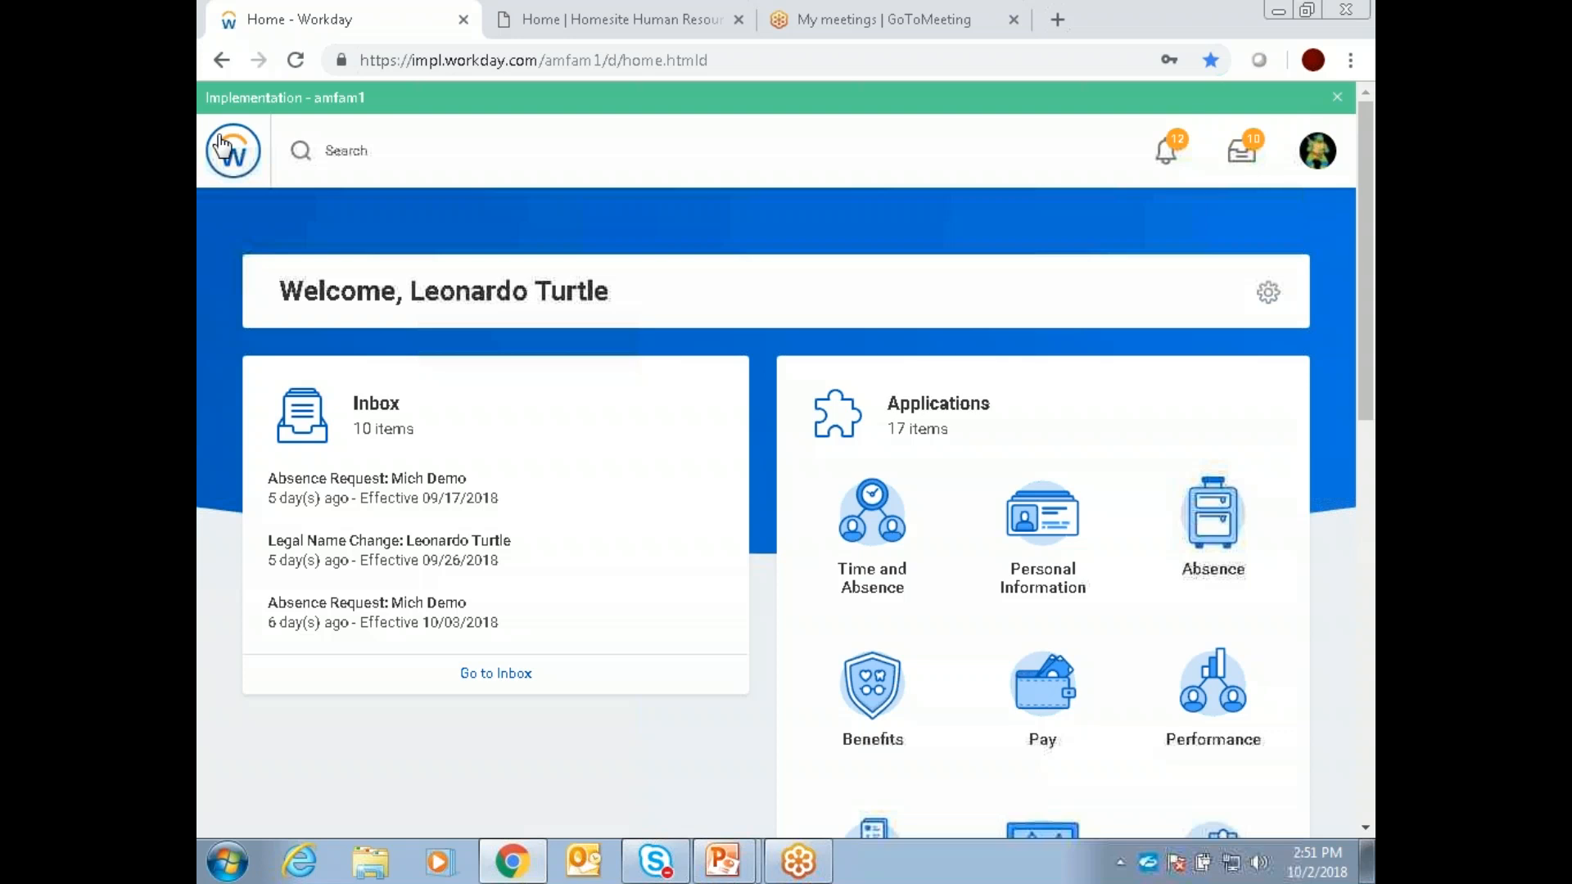
Step: Search for "feedback" and open the Get Feedback on Self task
{"action": "left_click", "coordinate": [366, 149]}
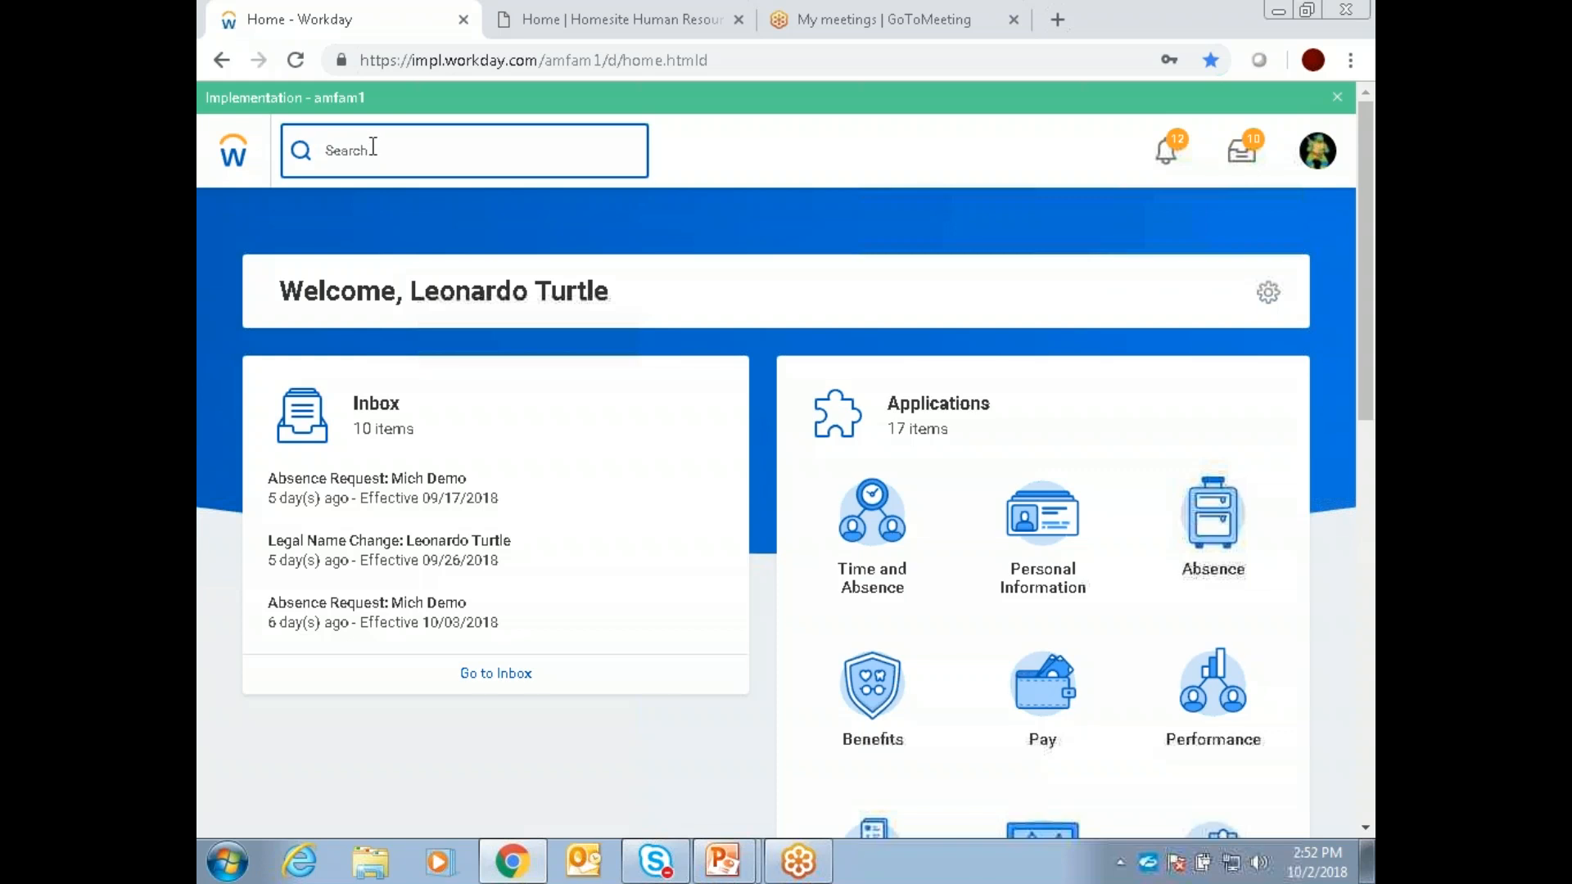
{"action": "type", "text": "feedback"}
{"action": "key", "text": "Return"}
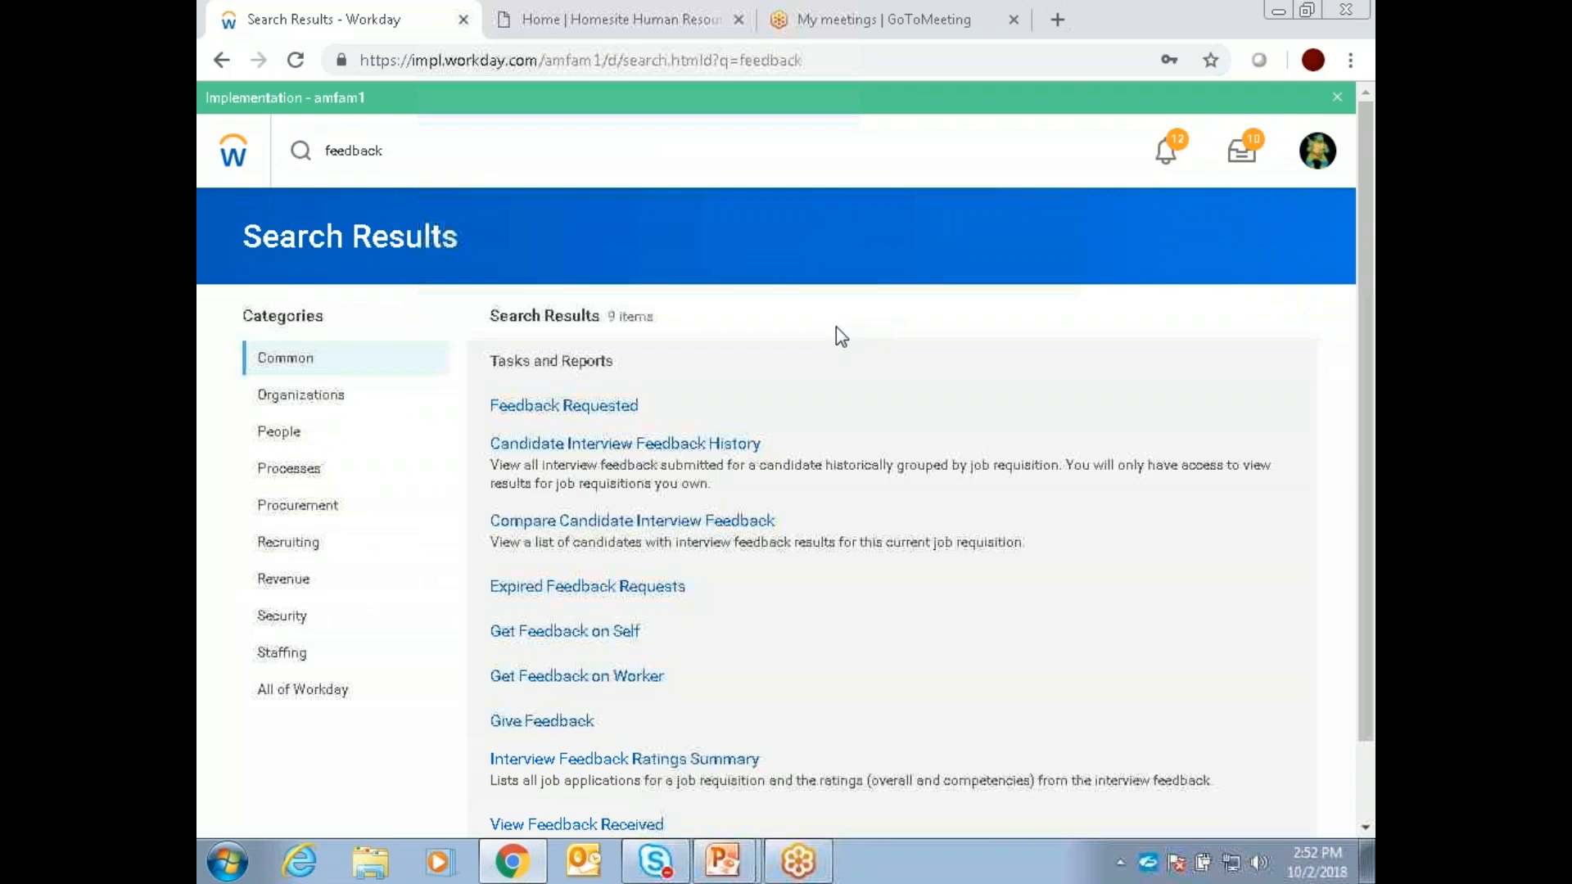
{"action": "left_click", "coordinate": [623, 632]}
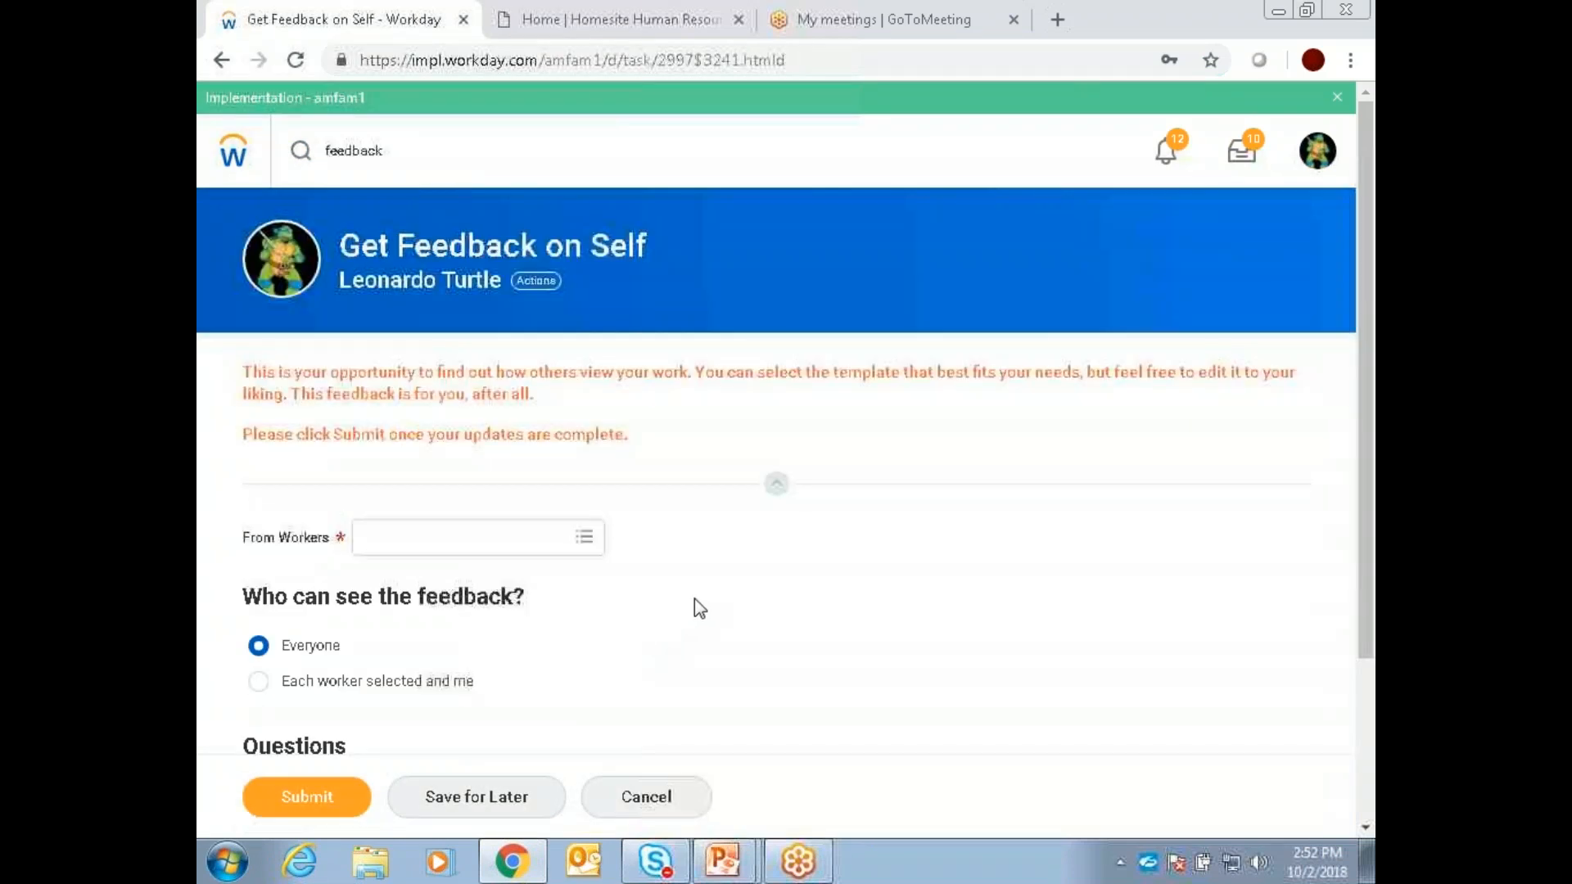
Step: Select a worker in From Workers to request the feedback from
{"action": "left_click_drag", "start_coordinate": [238, 538], "coordinate": [744, 487]}
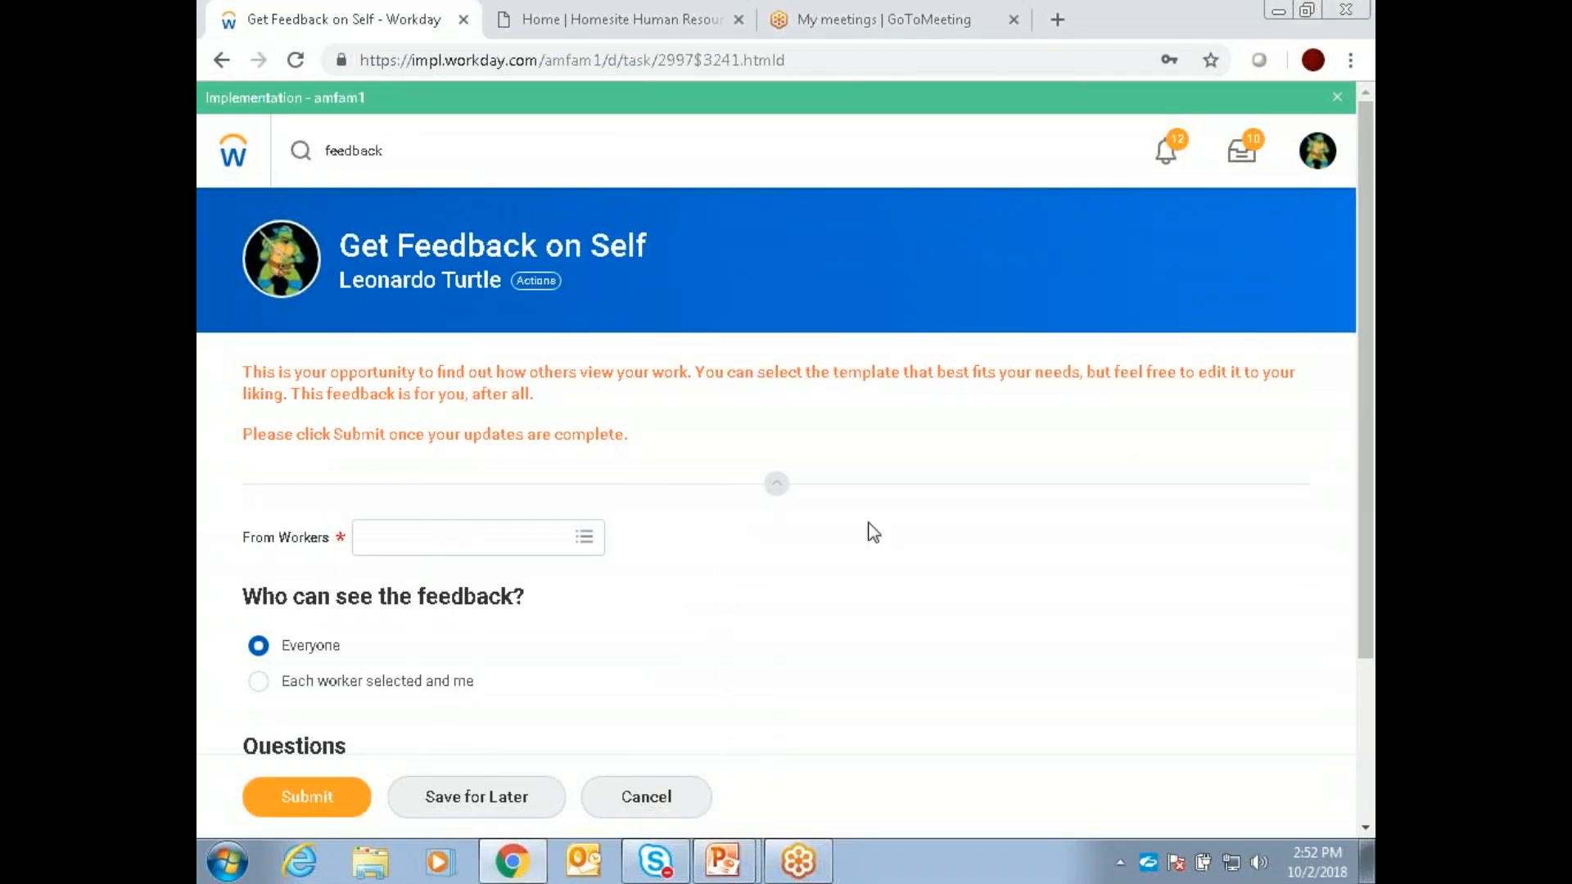
{"action": "left_click", "coordinate": [585, 539]}
{"action": "left_click", "coordinate": [472, 156]}
{"action": "left_click", "coordinate": [472, 196]}
{"action": "left_click", "coordinate": [746, 512]}
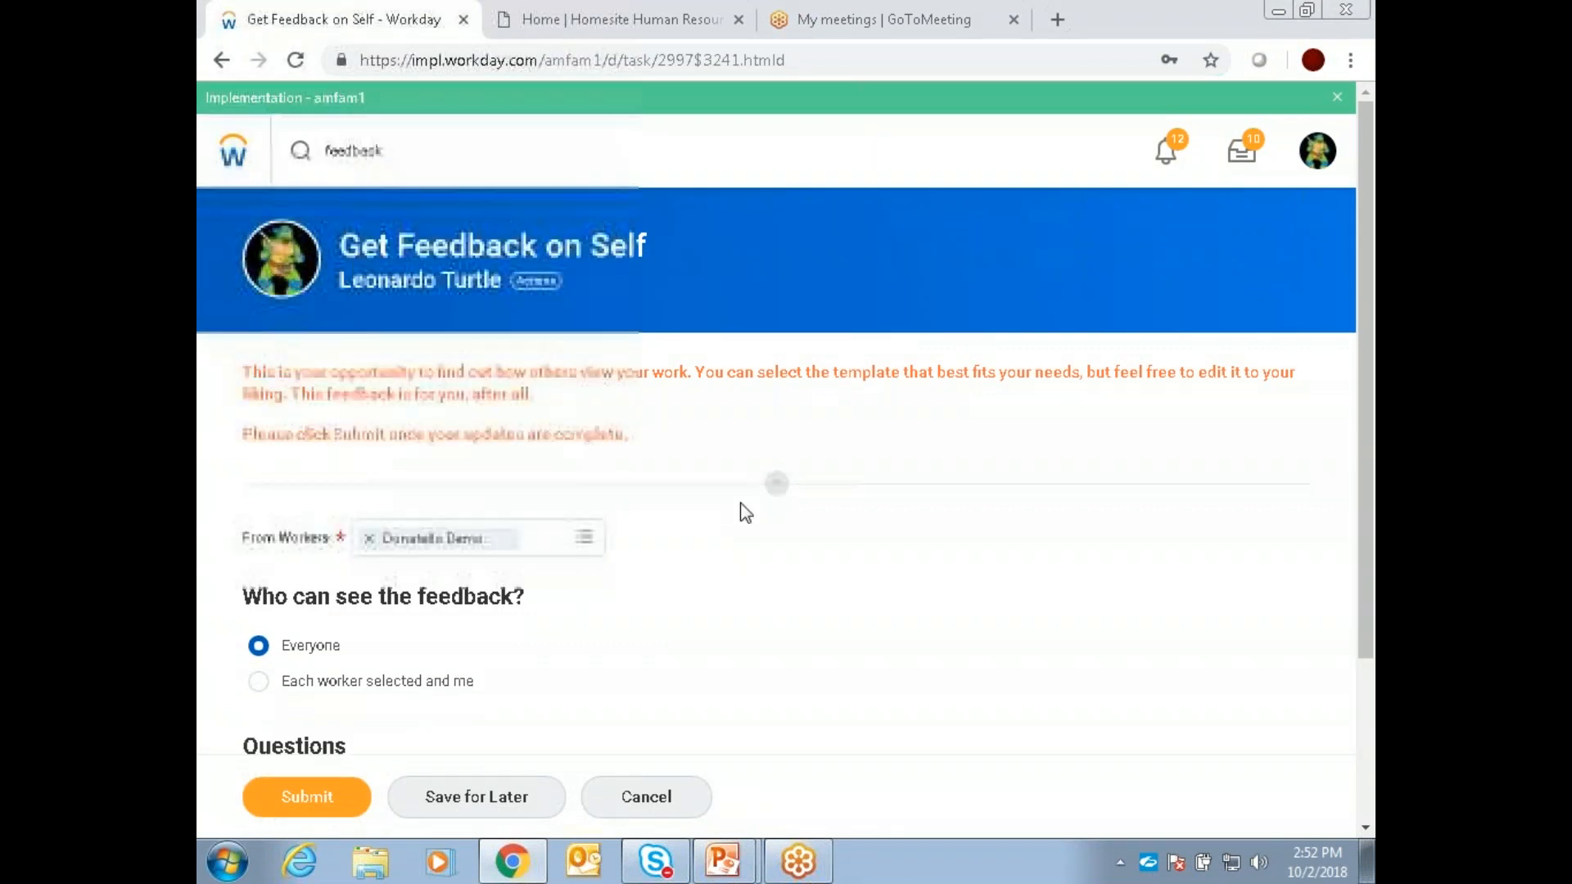
Step: Apply the Employee Requested: Project feedback template and look through its questions
{"action": "scroll", "coordinate": [746, 509], "scroll_direction": "down", "scroll_amount": 3}
{"action": "left_click", "coordinate": [628, 574]}
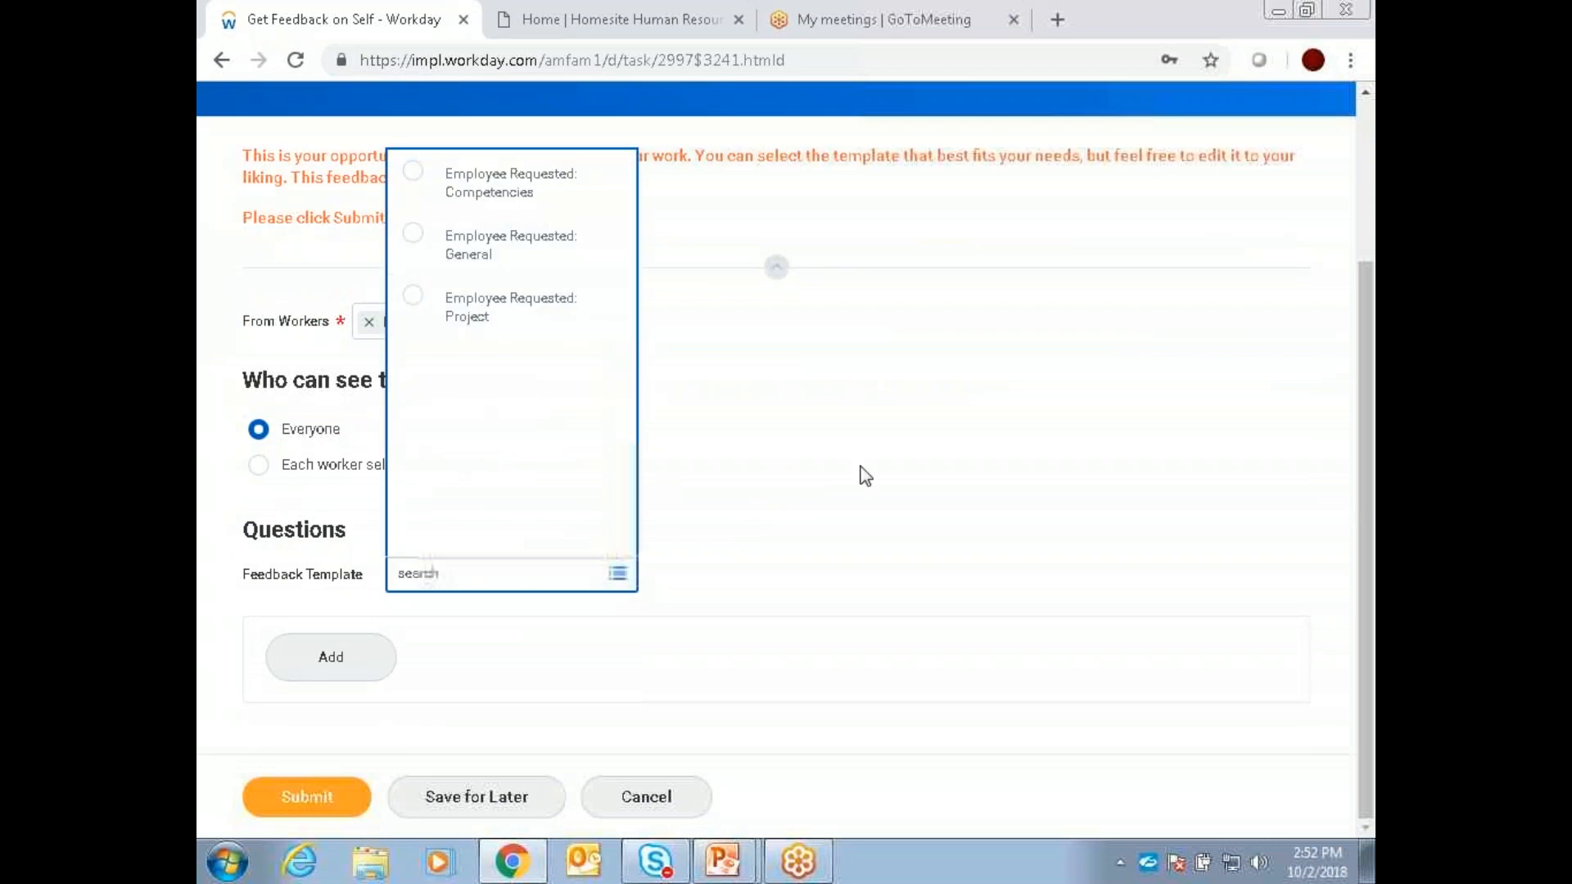
{"action": "left_click", "coordinate": [774, 386]}
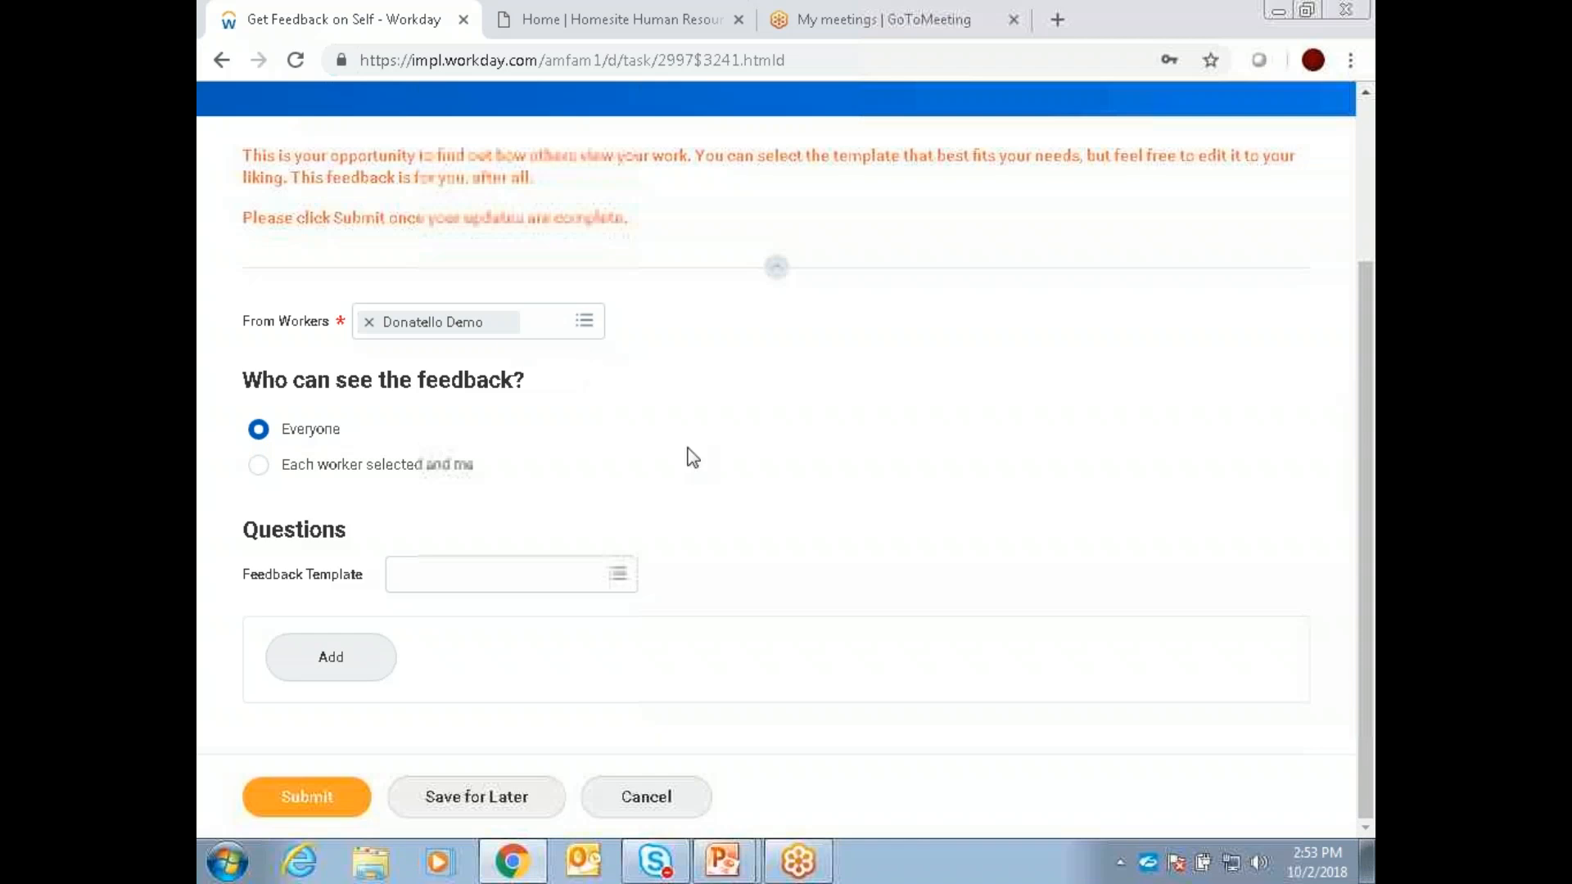
{"action": "left_click", "coordinate": [618, 581]}
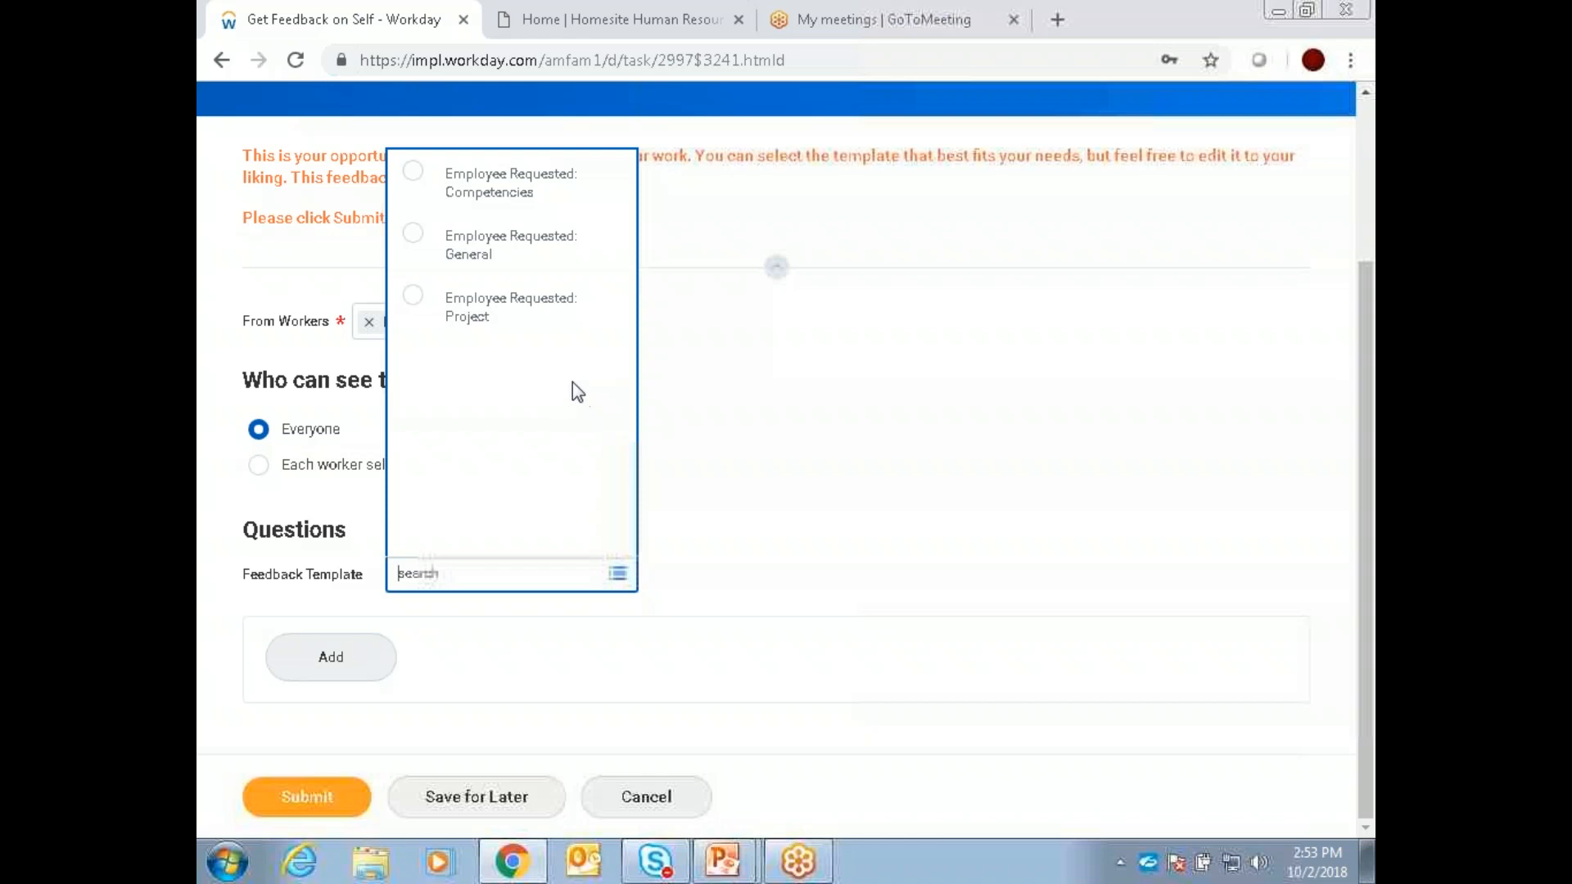
{"action": "left_click", "coordinate": [414, 296]}
{"action": "scroll", "coordinate": [768, 395], "scroll_direction": "down", "scroll_amount": 3}
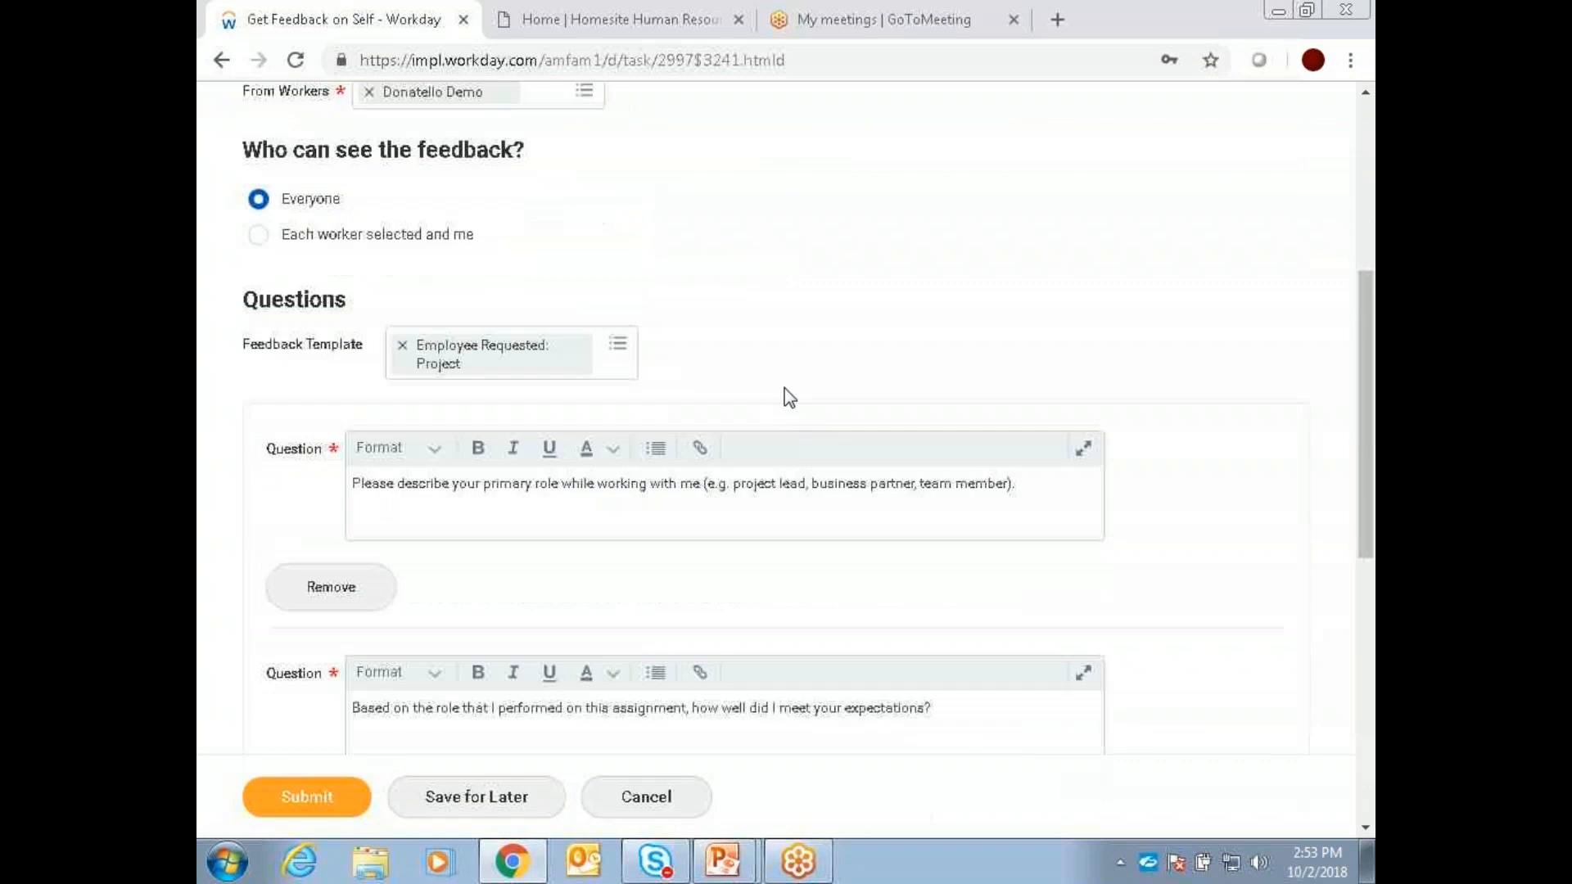
{"action": "scroll", "coordinate": [806, 364], "scroll_direction": "down", "scroll_amount": 2}
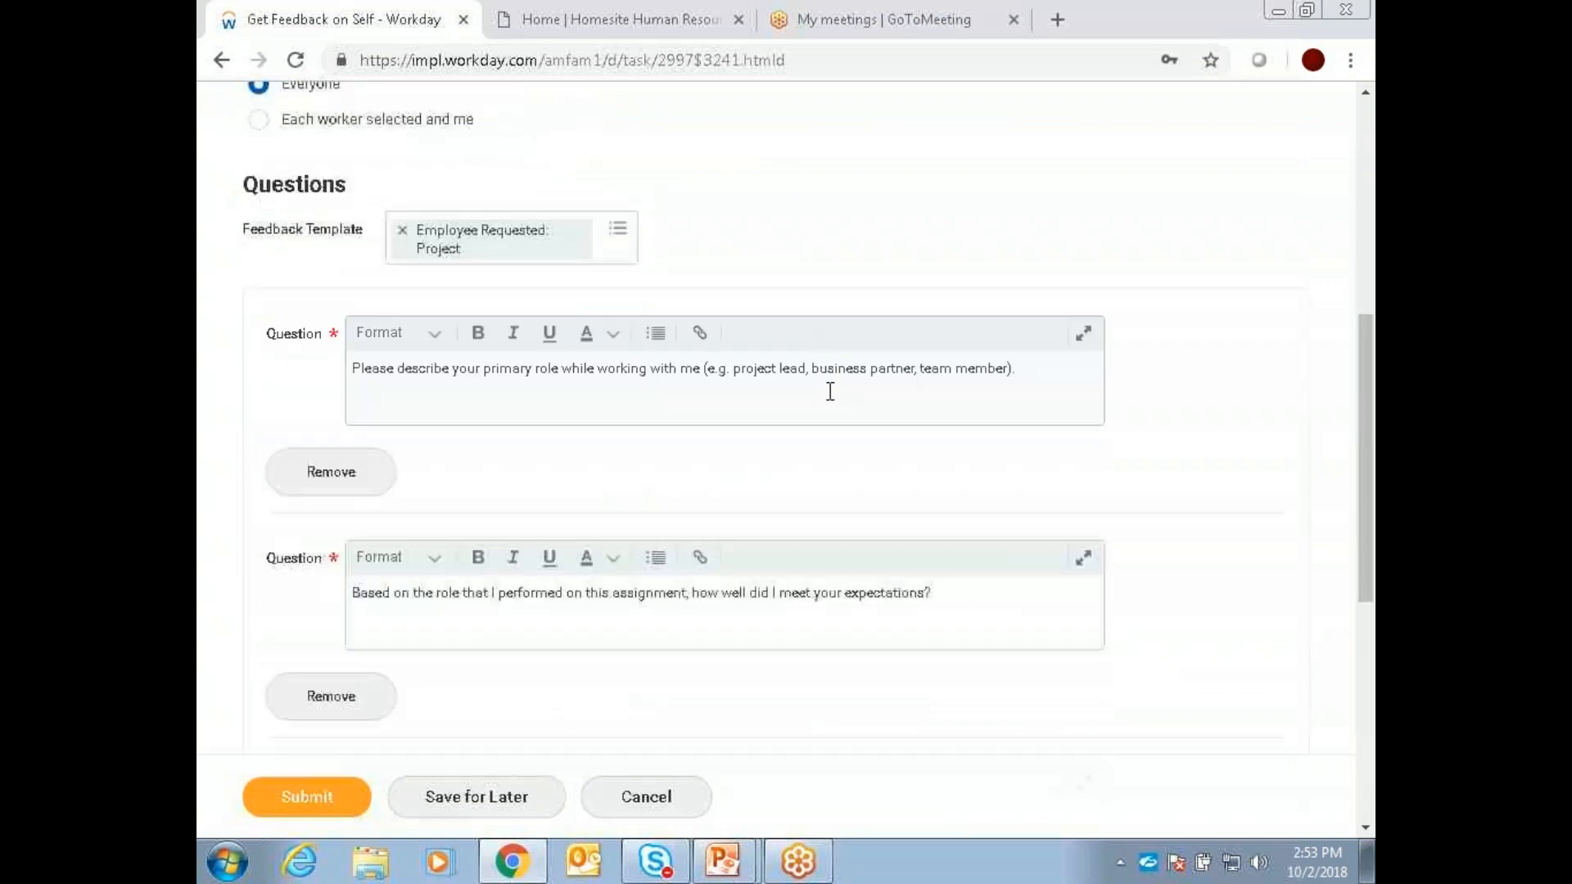
Step: Shorten the first feedback question by deleting its ending after "(e.g"
{"action": "scroll", "coordinate": [853, 413], "scroll_direction": "down", "scroll_amount": 2}
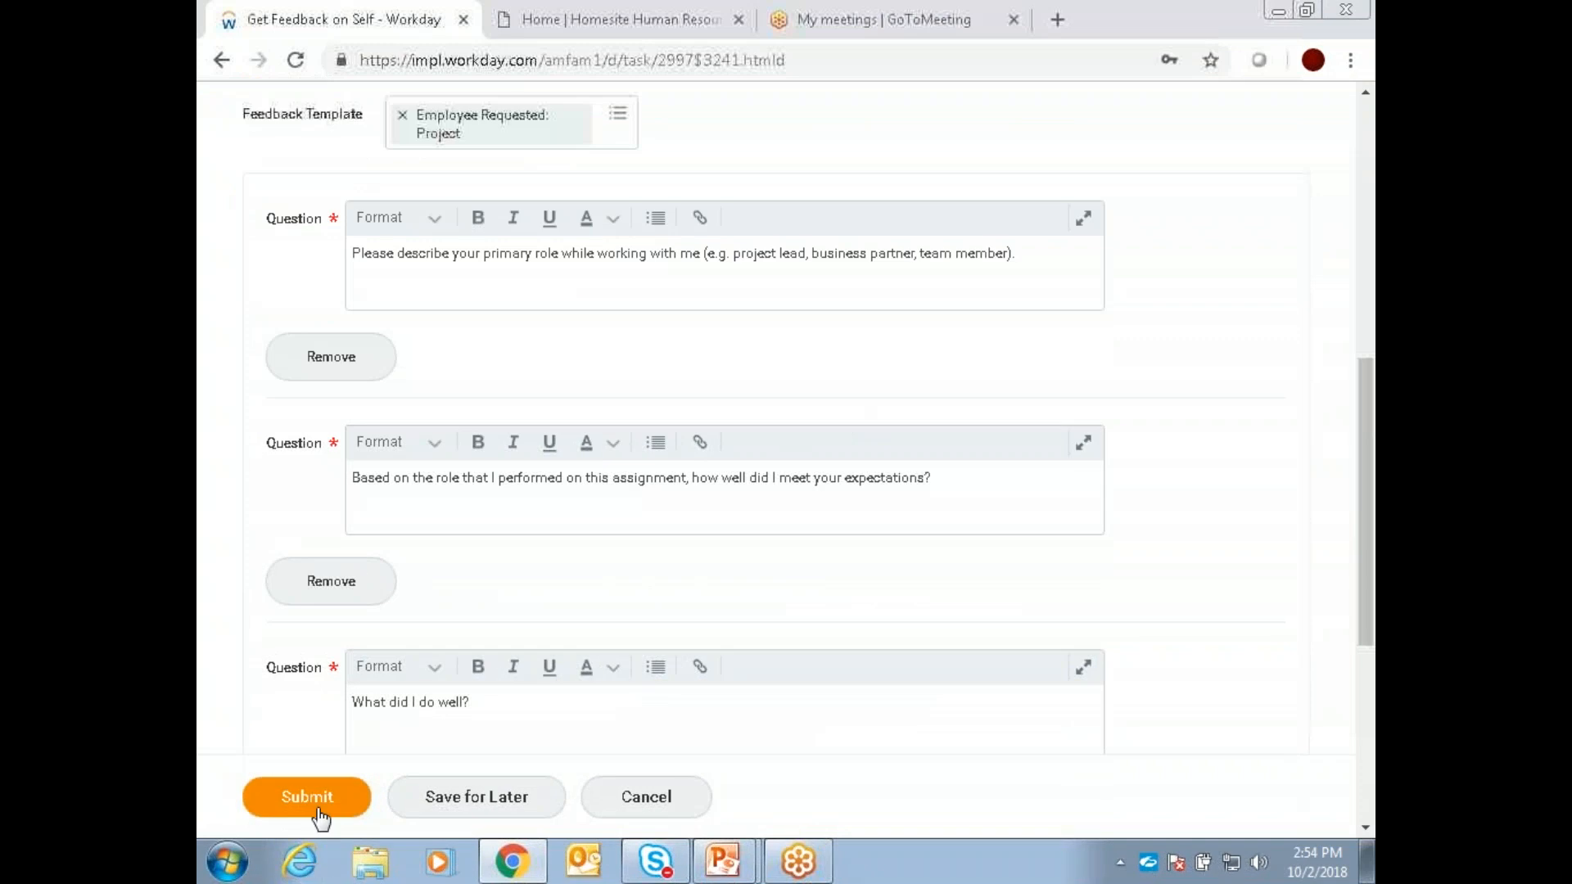
{"action": "left_click_drag", "start_coordinate": [1021, 259], "coordinate": [725, 266]}
{"action": "key", "text": "BackSpace"}
{"action": "scroll", "coordinate": [724, 266], "scroll_direction": "down", "scroll_amount": 8}
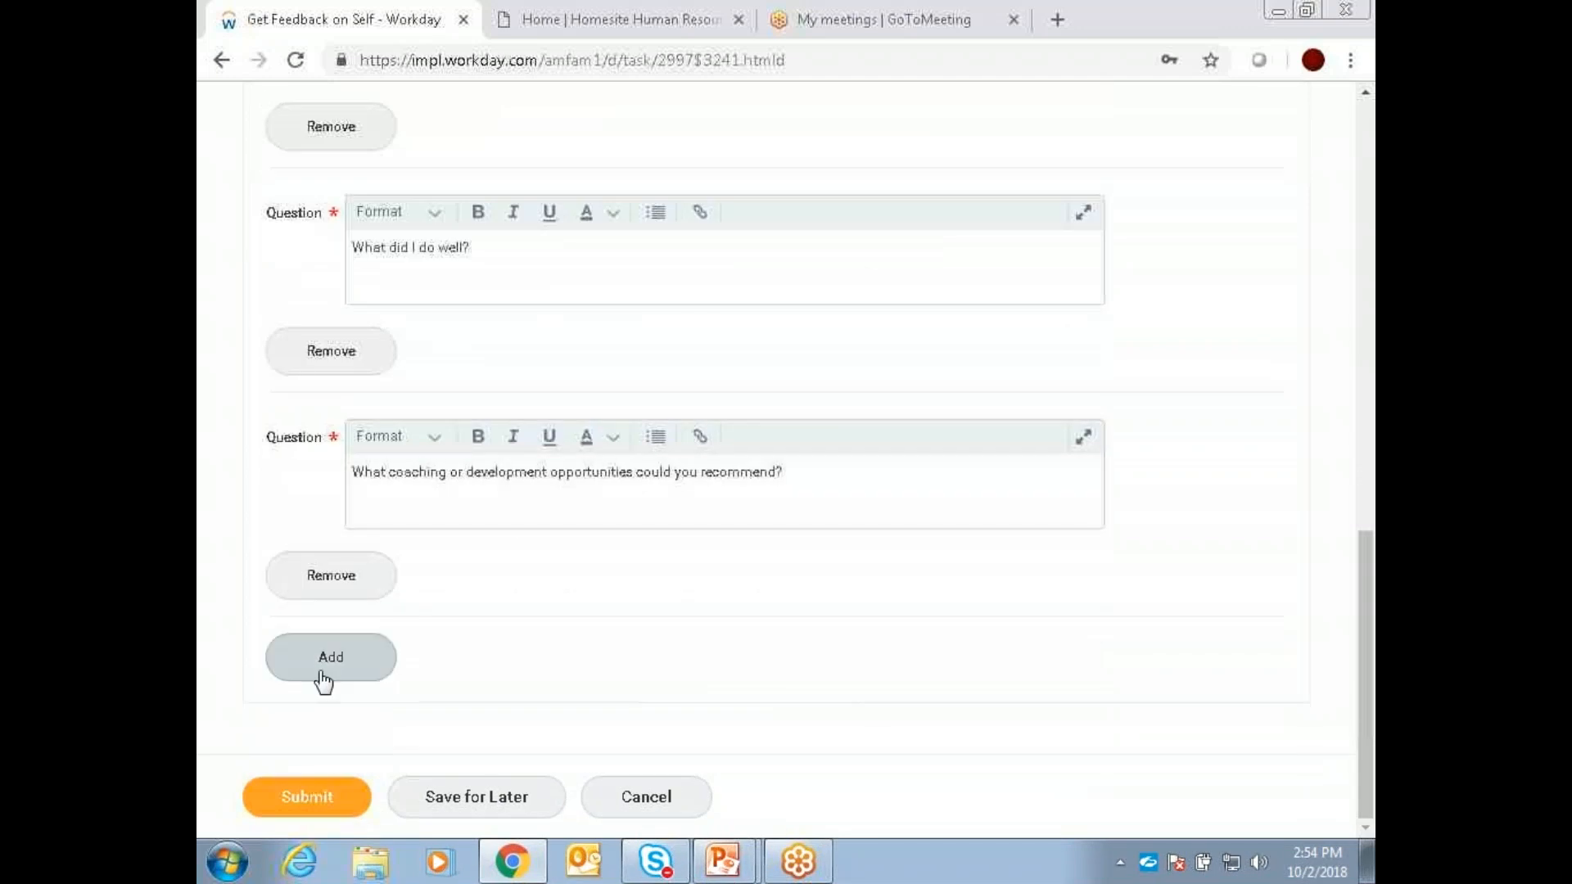
Step: Add another question reading "New question" below the template questions and submit the feedback request
{"action": "left_click", "coordinate": [323, 665]}
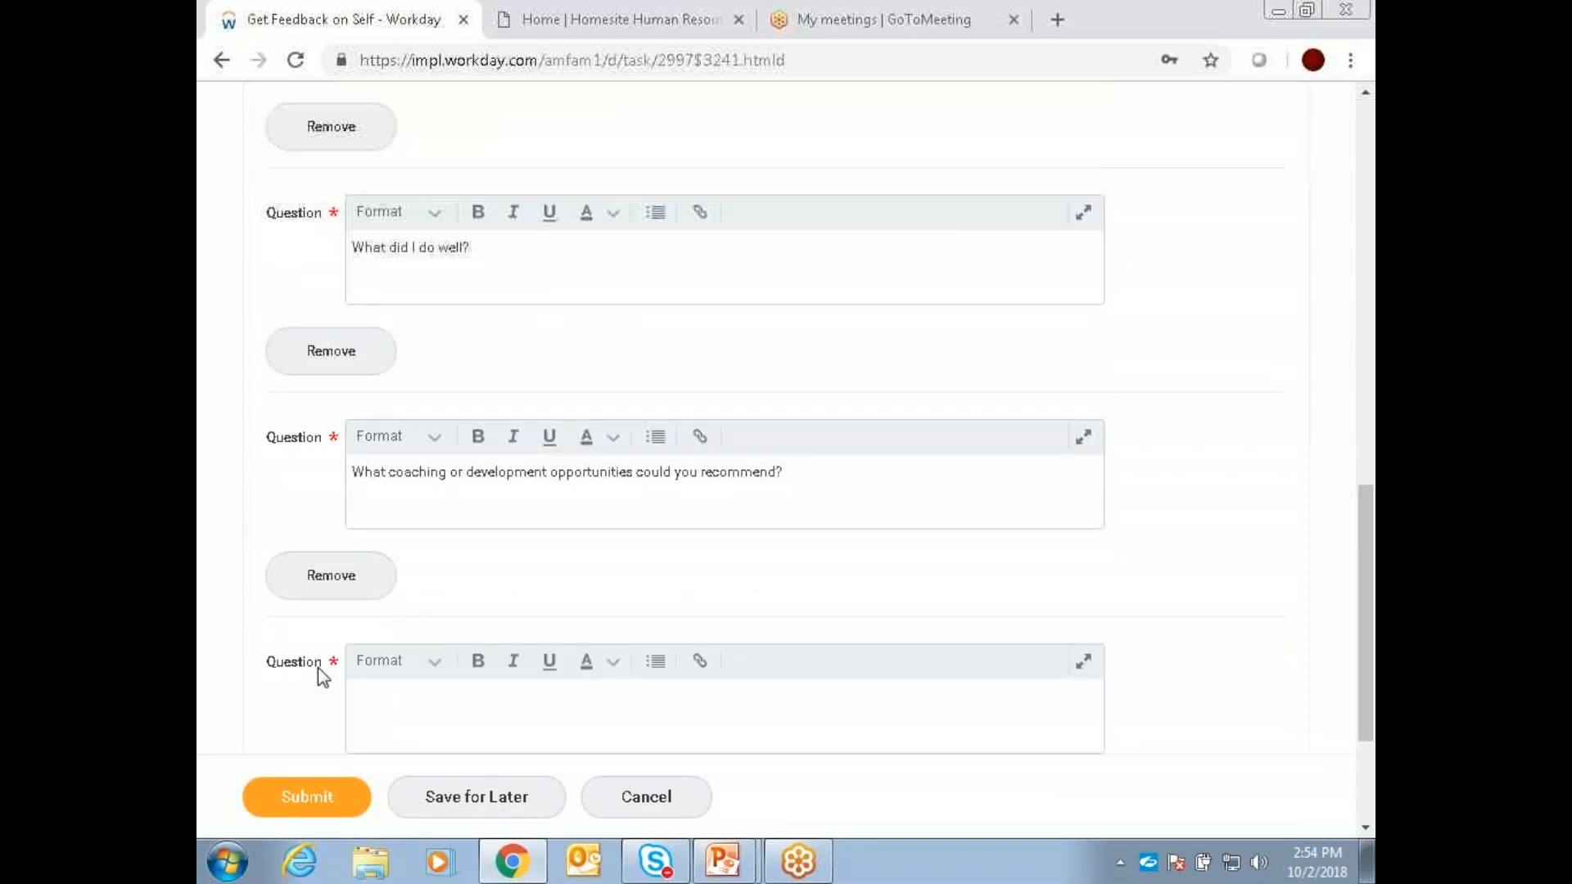
{"action": "left_click", "coordinate": [464, 727]}
{"action": "type", "text": "New question"}
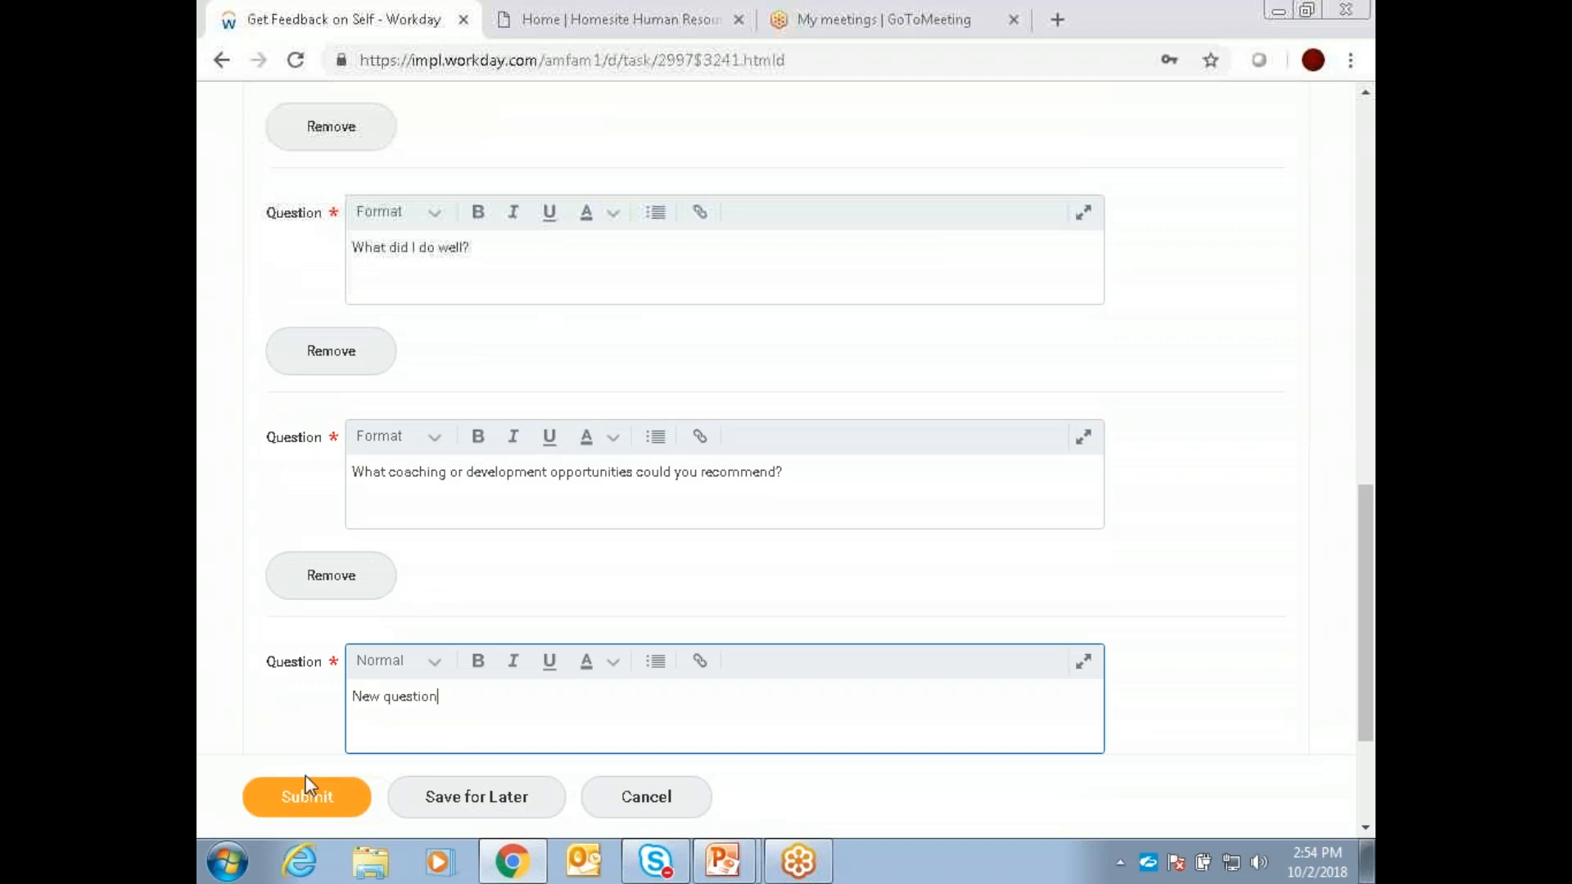
{"action": "left_click", "coordinate": [318, 798]}
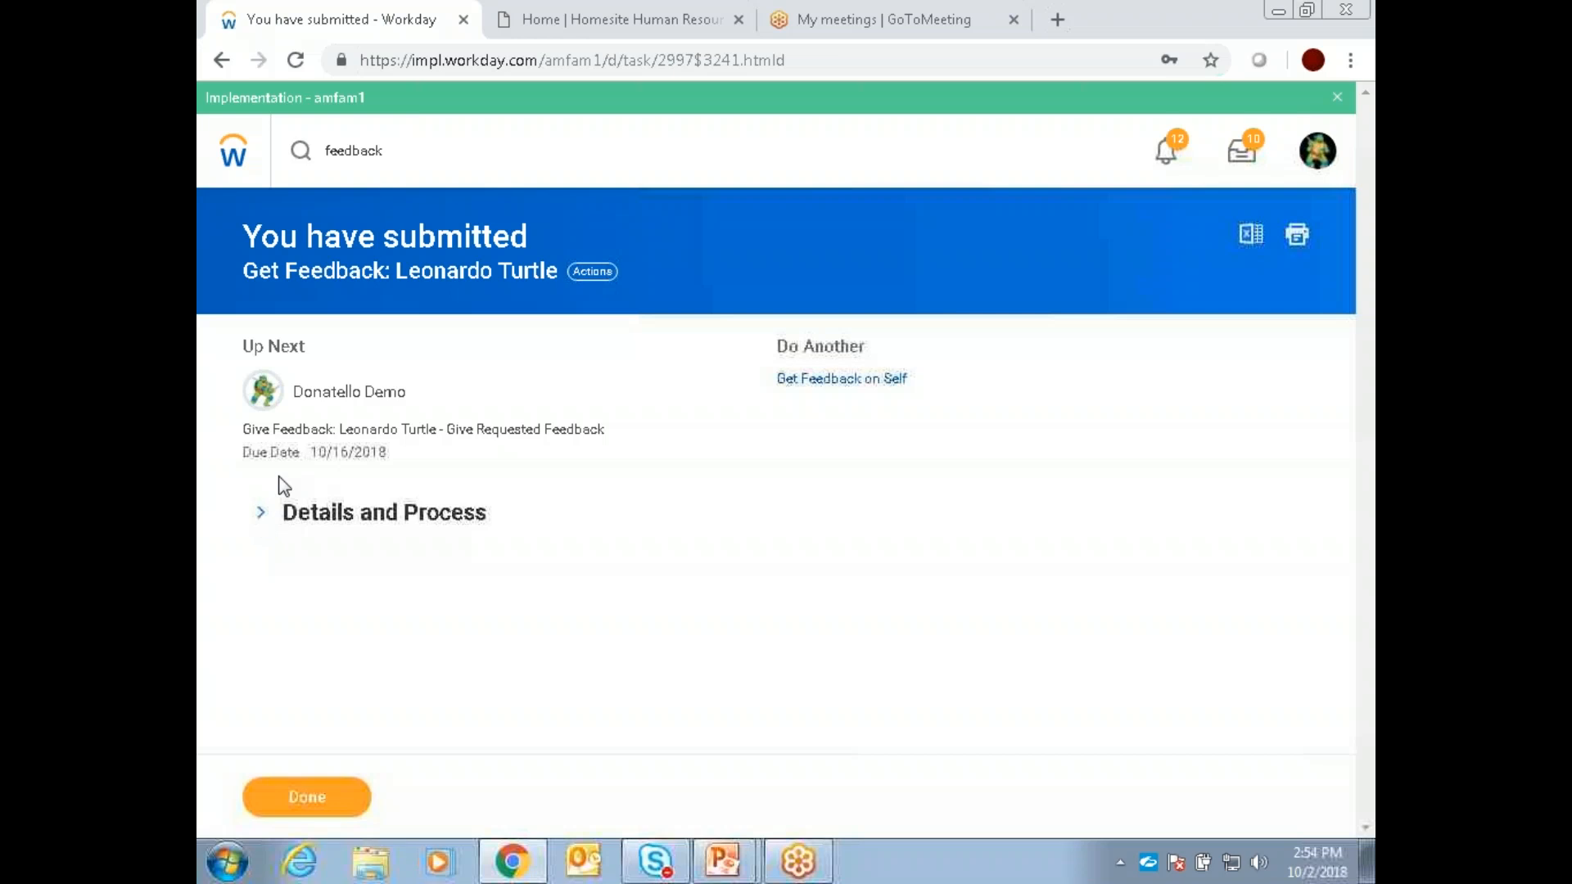
Step: Expand the submitted request's Details and Process section and review its details and process history through the Comment column
{"action": "left_click", "coordinate": [261, 513]}
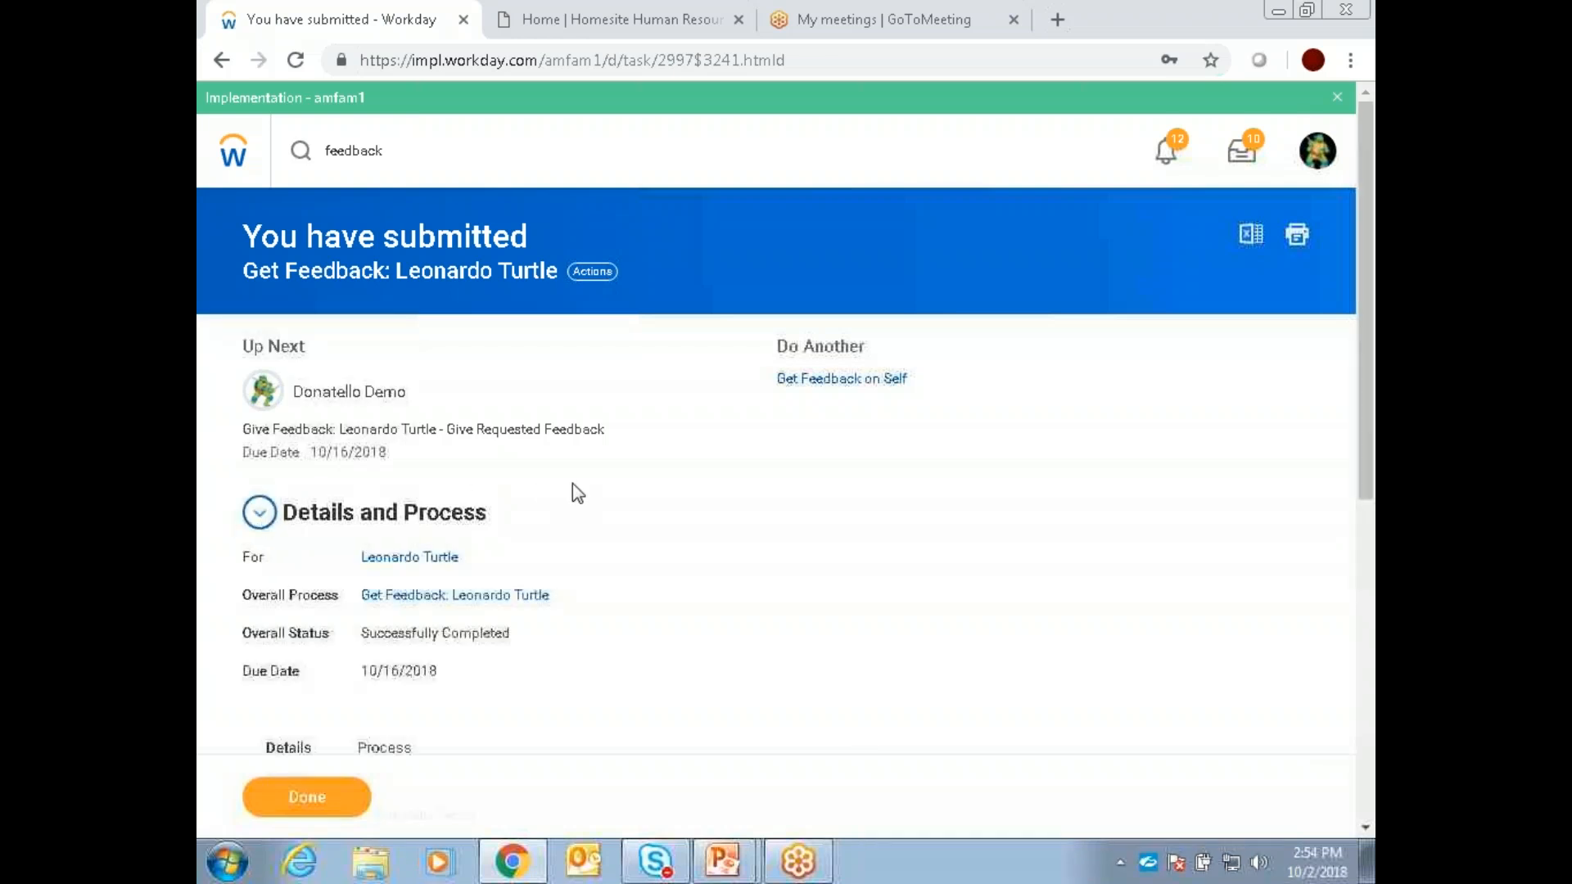
{"action": "scroll", "coordinate": [572, 484], "scroll_direction": "down", "scroll_amount": 4}
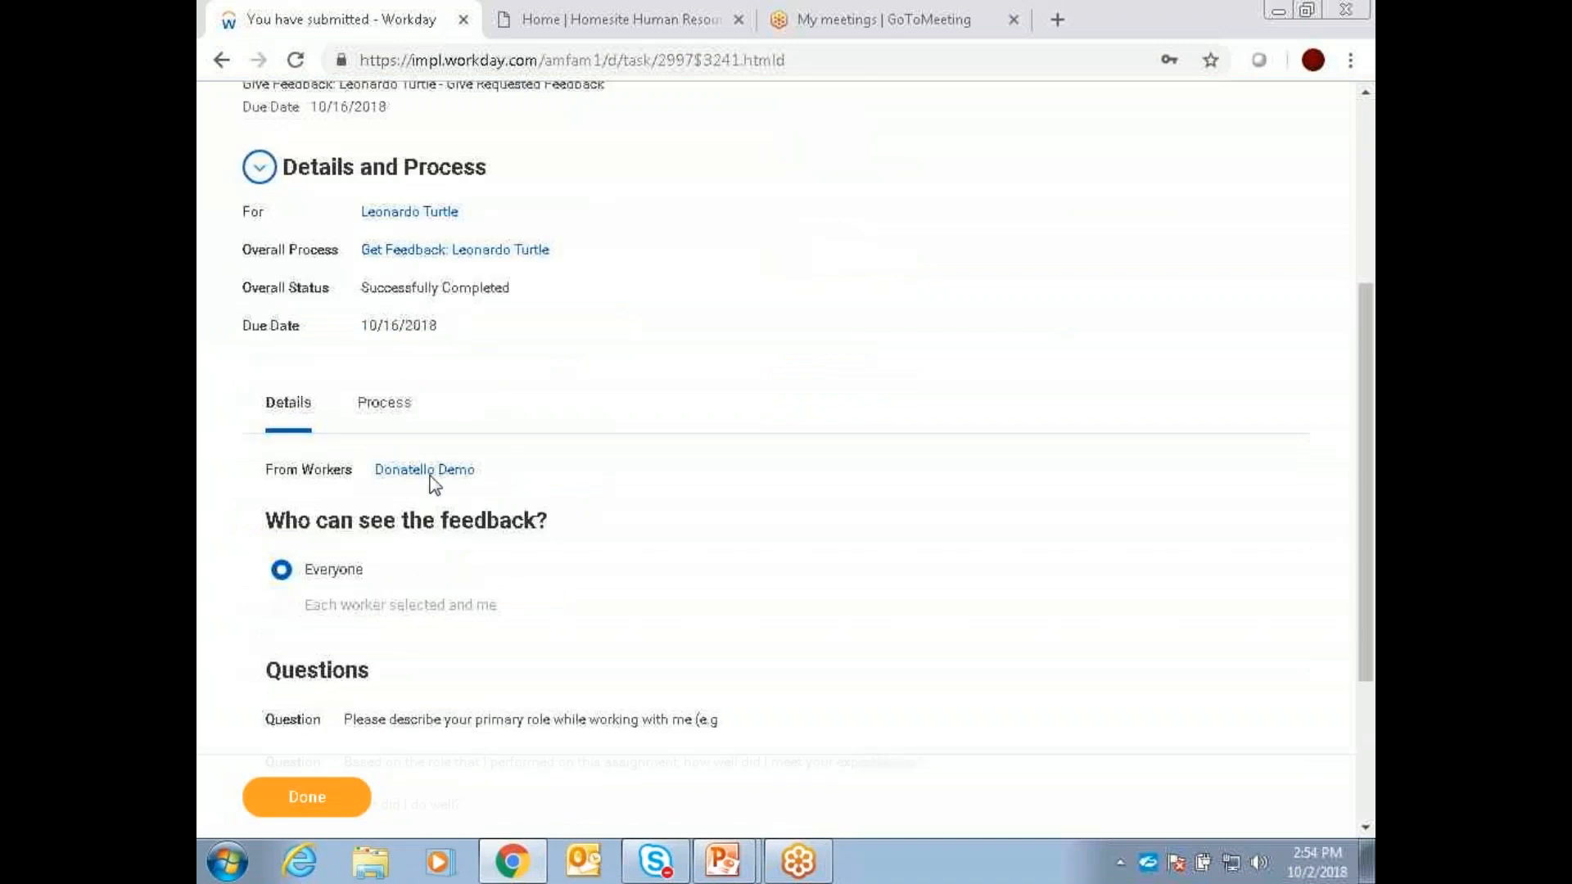
{"action": "left_click", "coordinate": [384, 404]}
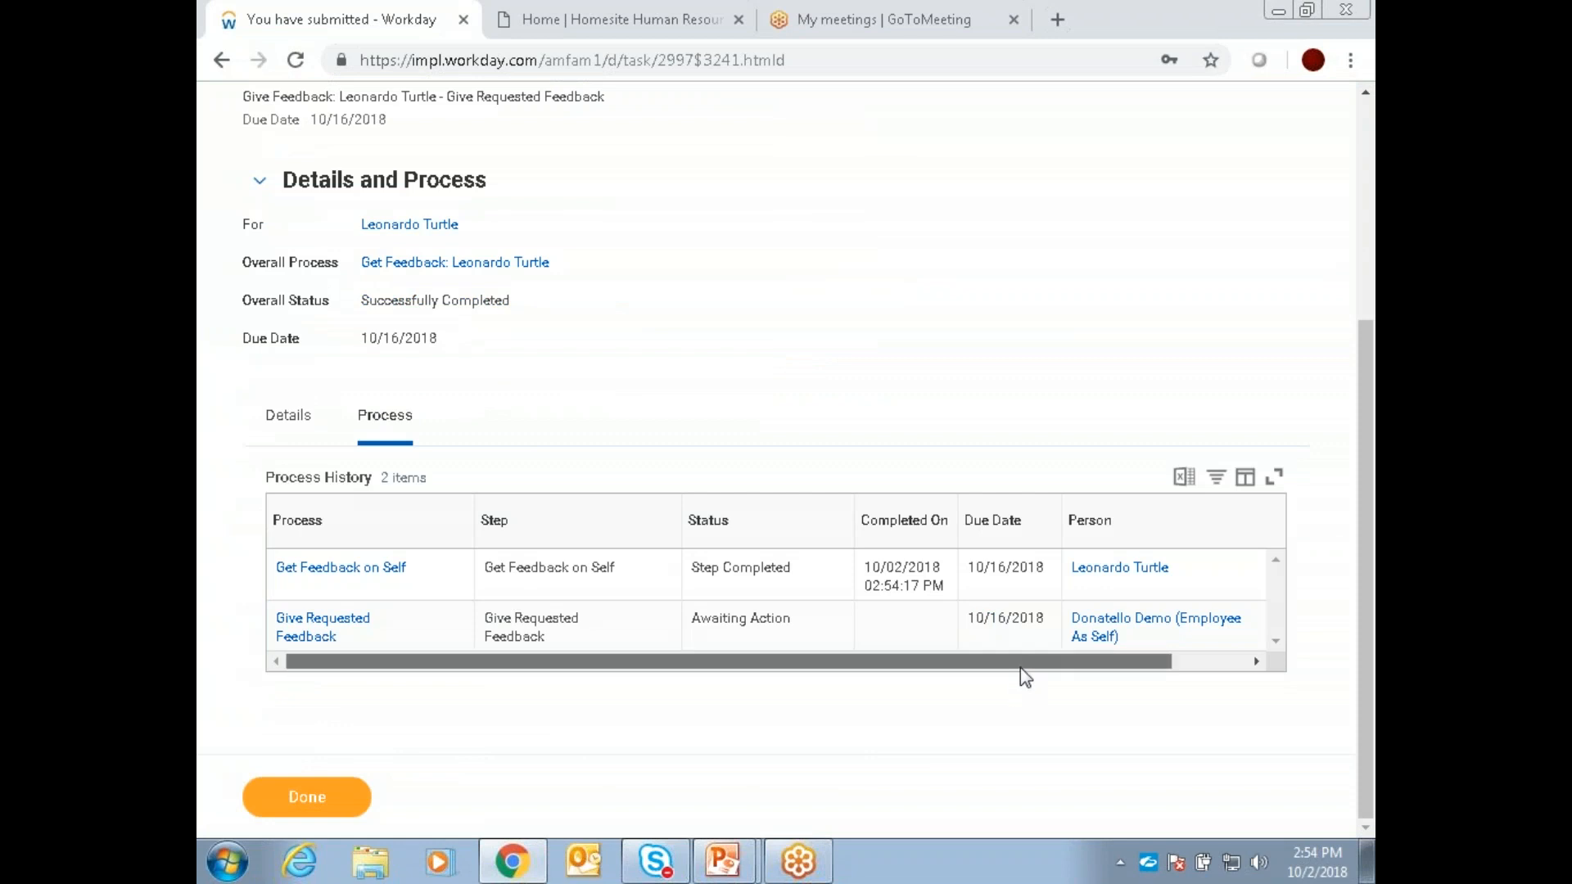
{"action": "left_click_drag", "start_coordinate": [1020, 666], "coordinate": [1116, 673]}
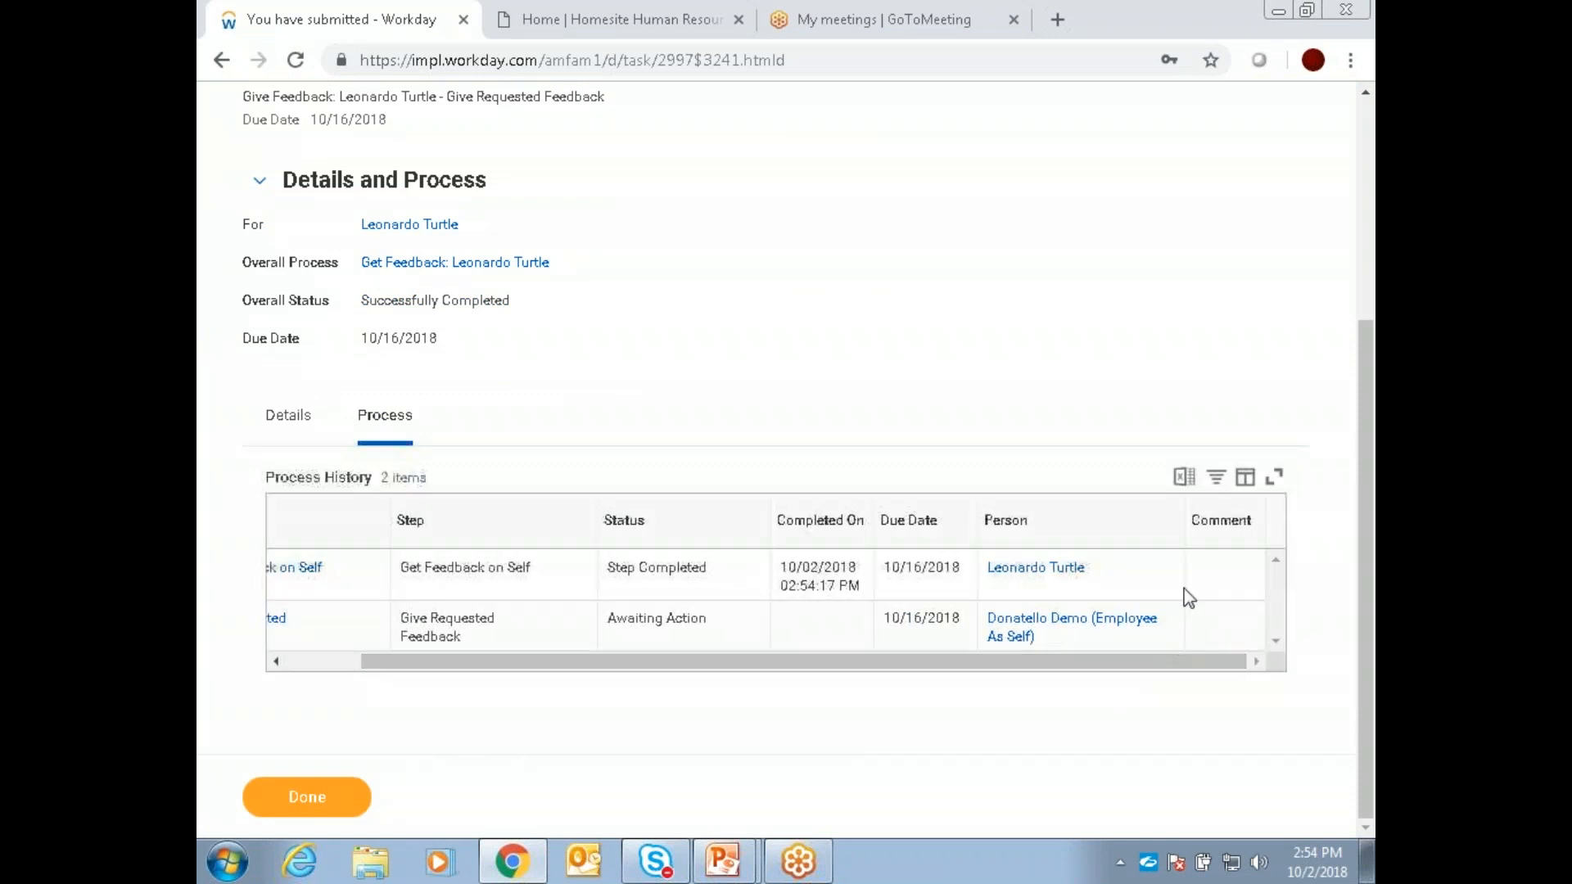
Step: Search for "feedback" again and open the Get Feedback on Worker task
{"action": "scroll", "coordinate": [1045, 491], "scroll_direction": "up", "scroll_amount": 5}
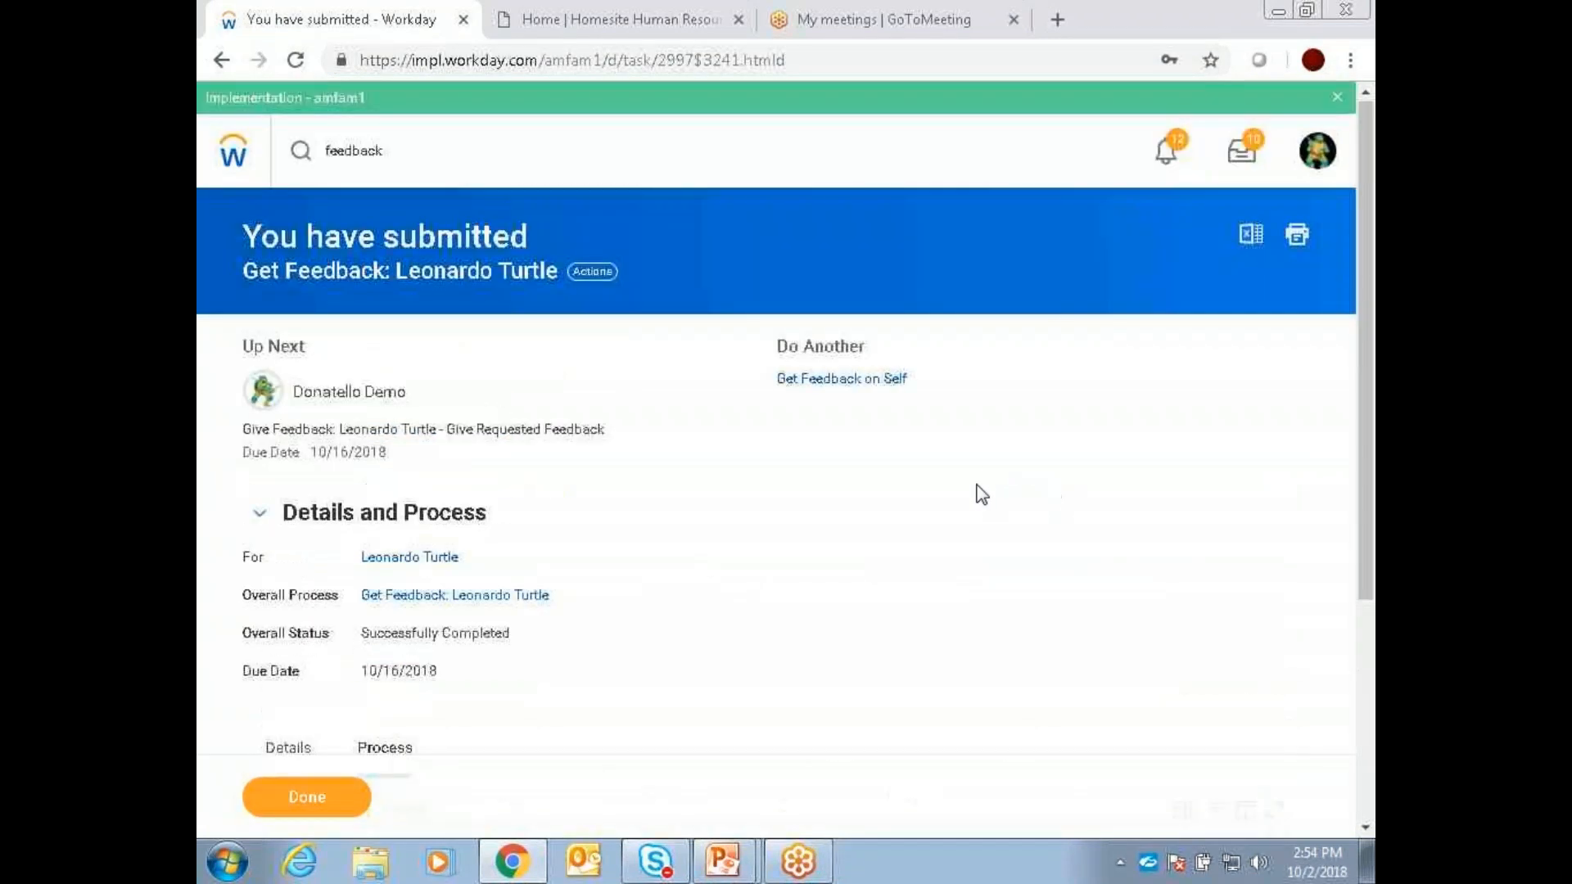
{"action": "left_click", "coordinate": [412, 156]}
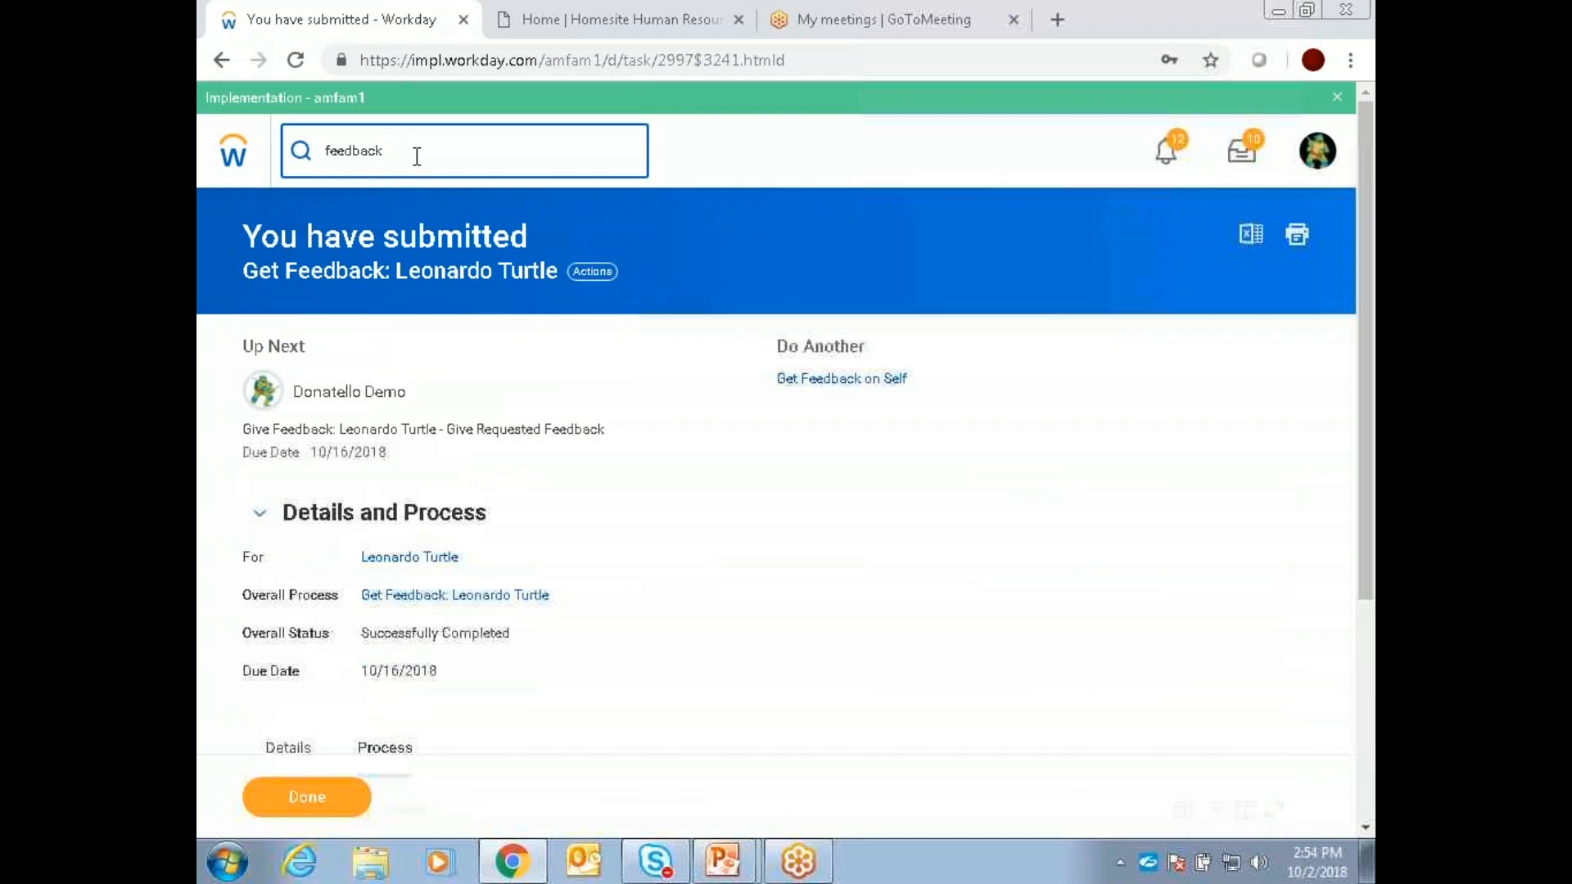
{"action": "key", "text": "Return"}
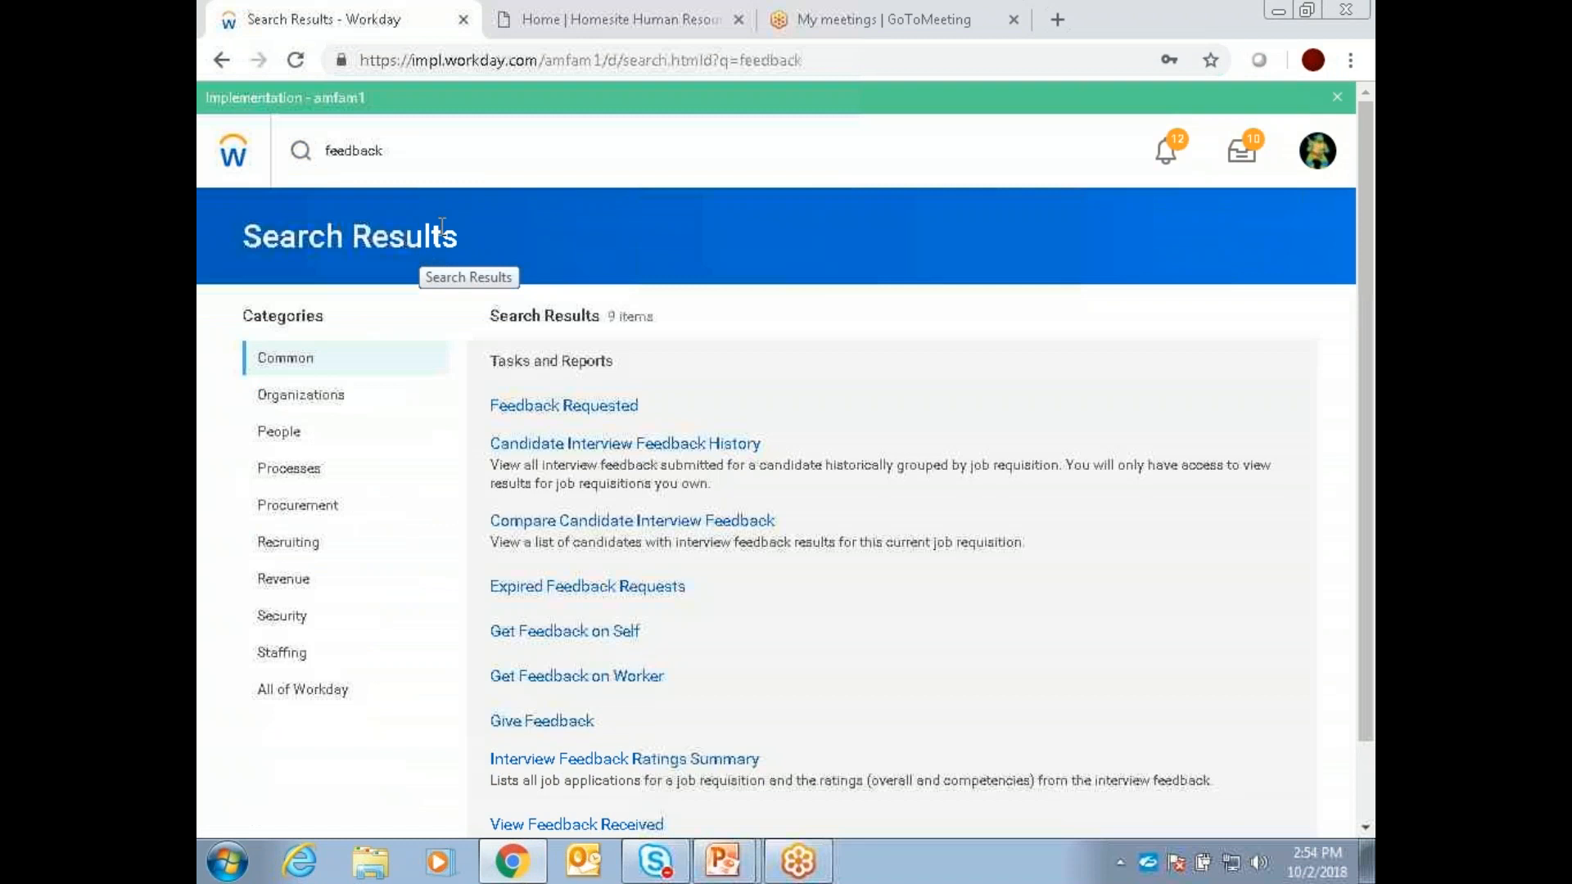
{"action": "left_click", "coordinate": [596, 679]}
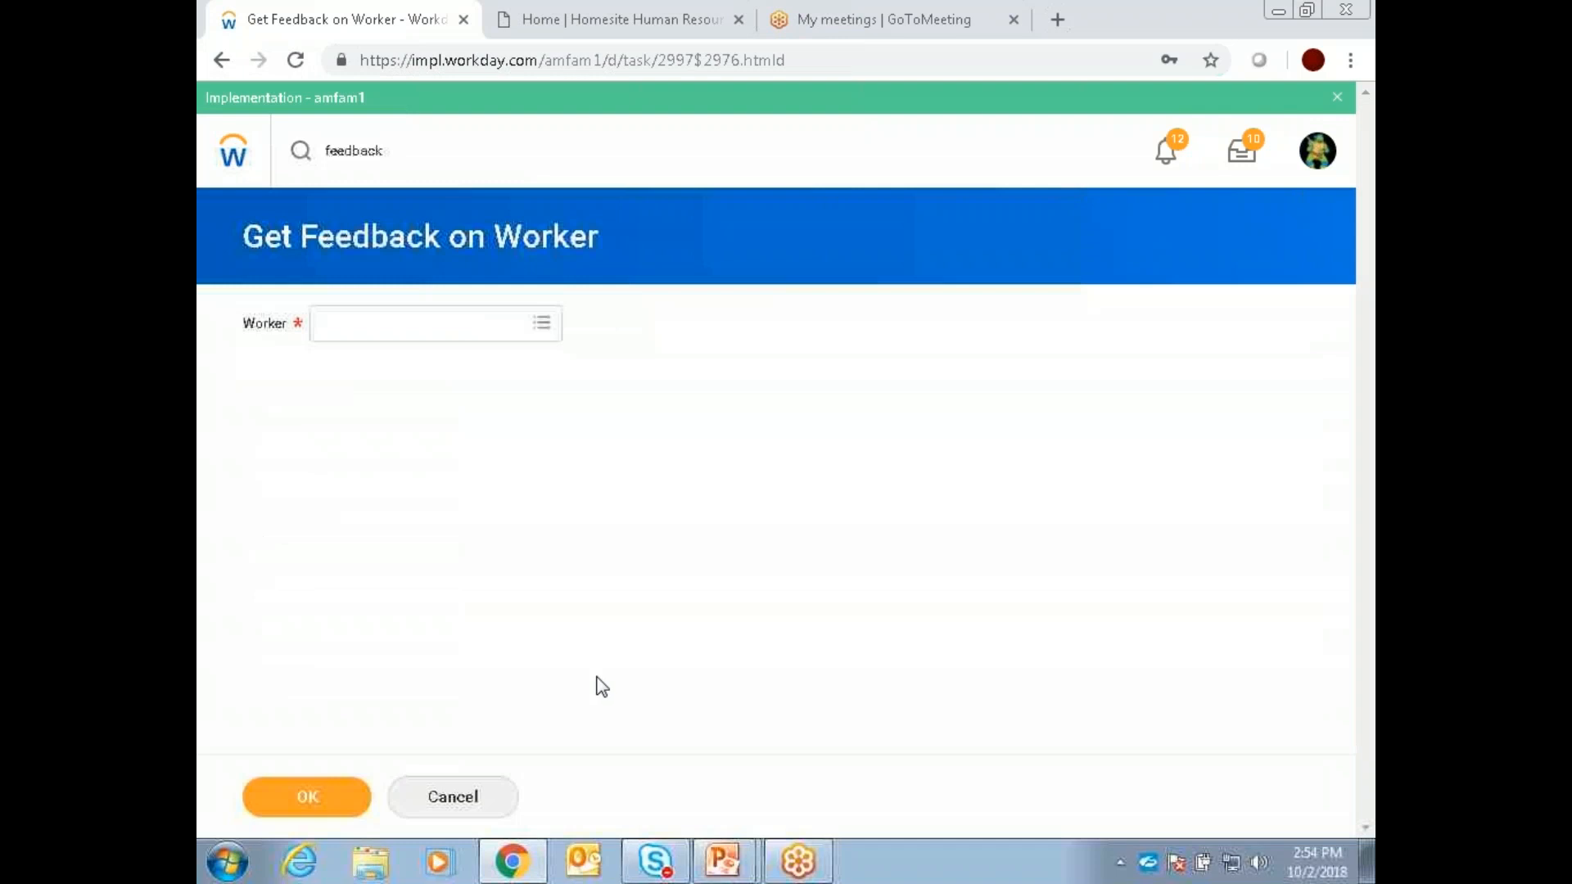
{"action": "left_click", "coordinate": [218, 62]}
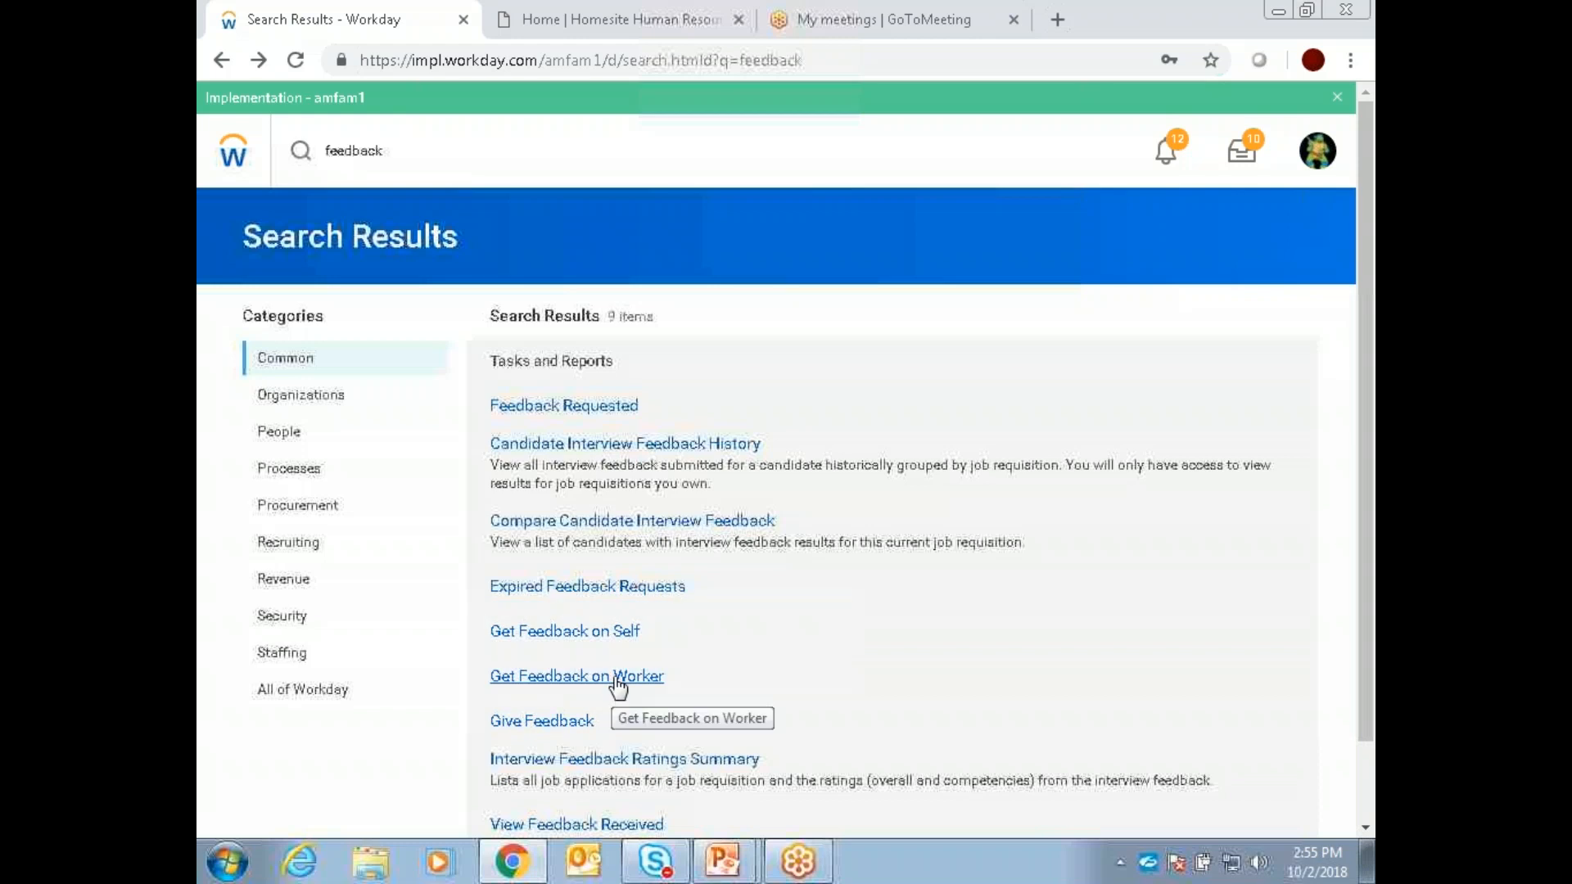
{"action": "left_click", "coordinate": [619, 686]}
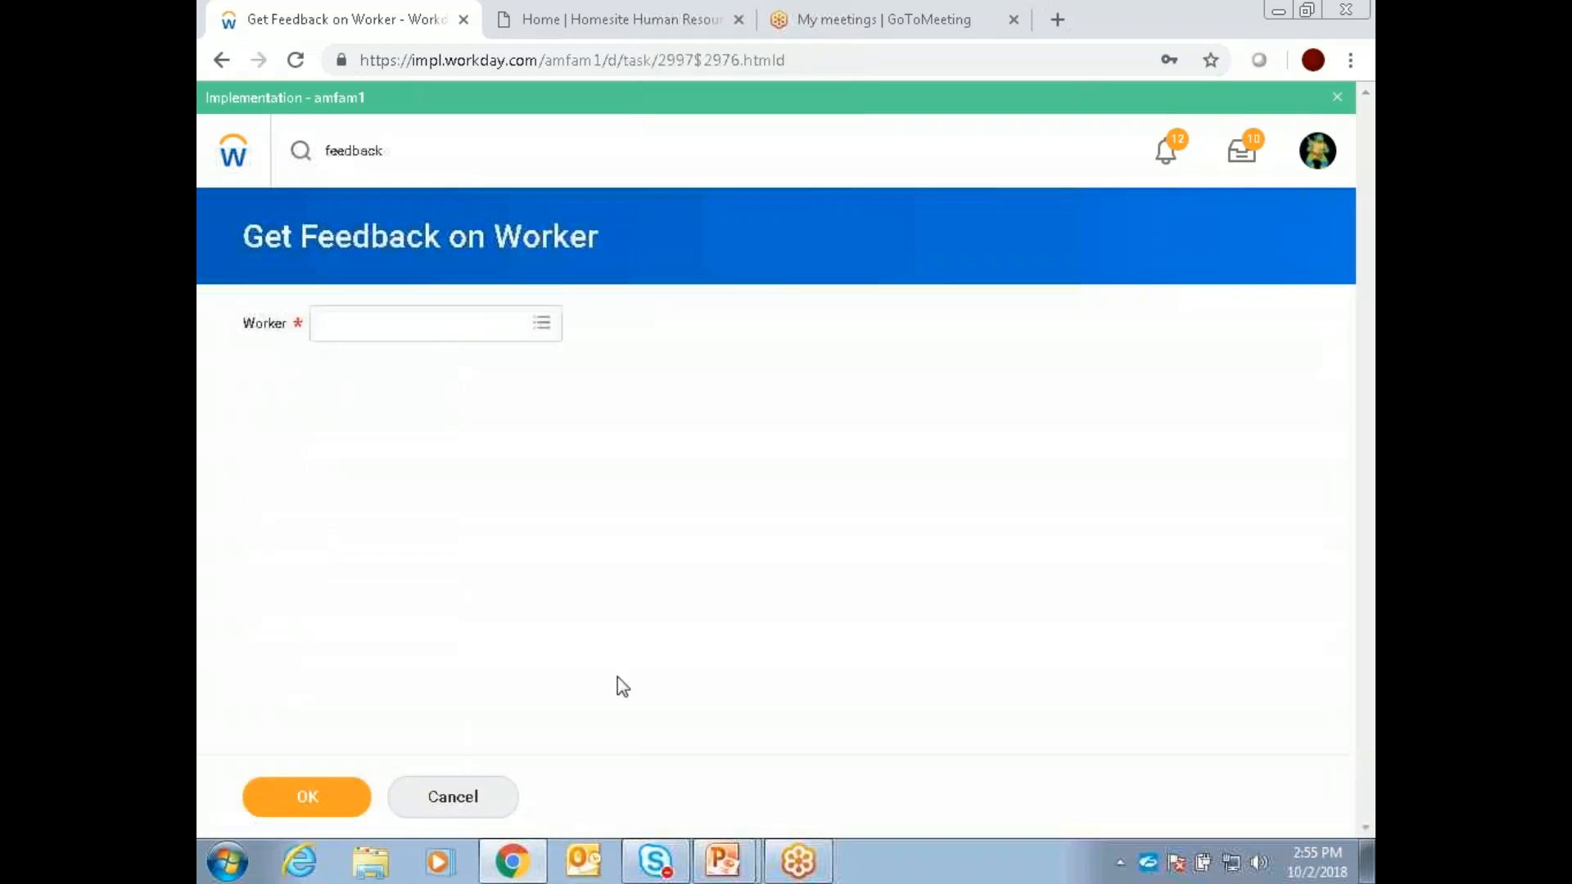
Step: Select the team member the feedback is about in the Worker field and continue to the request form
{"action": "left_click", "coordinate": [543, 324]}
{"action": "left_click", "coordinate": [475, 370]}
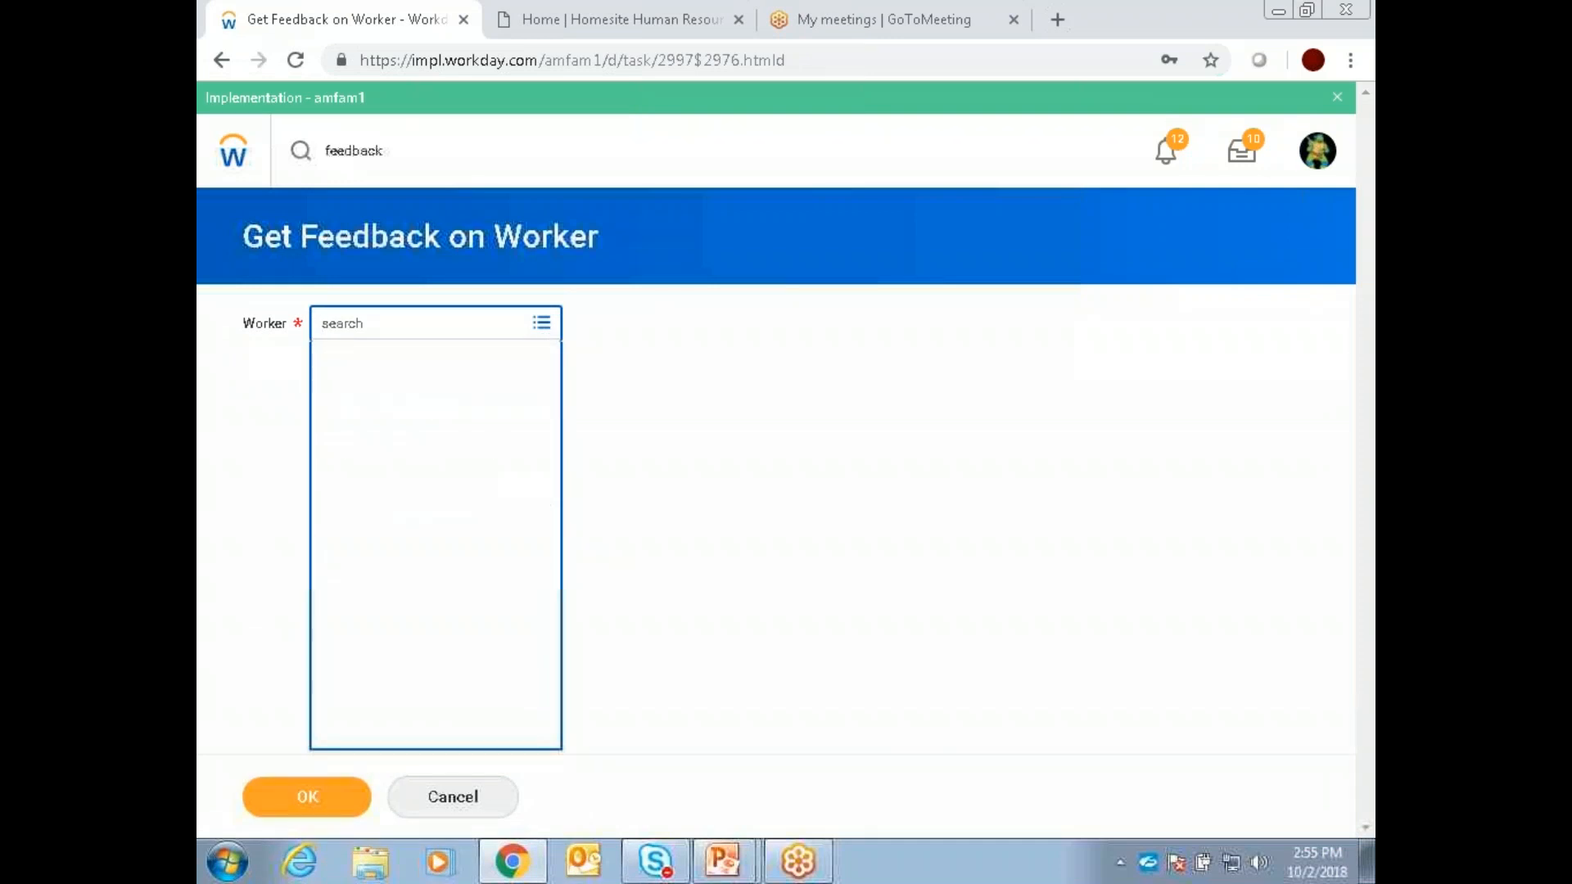
{"action": "left_click", "coordinate": [446, 409]}
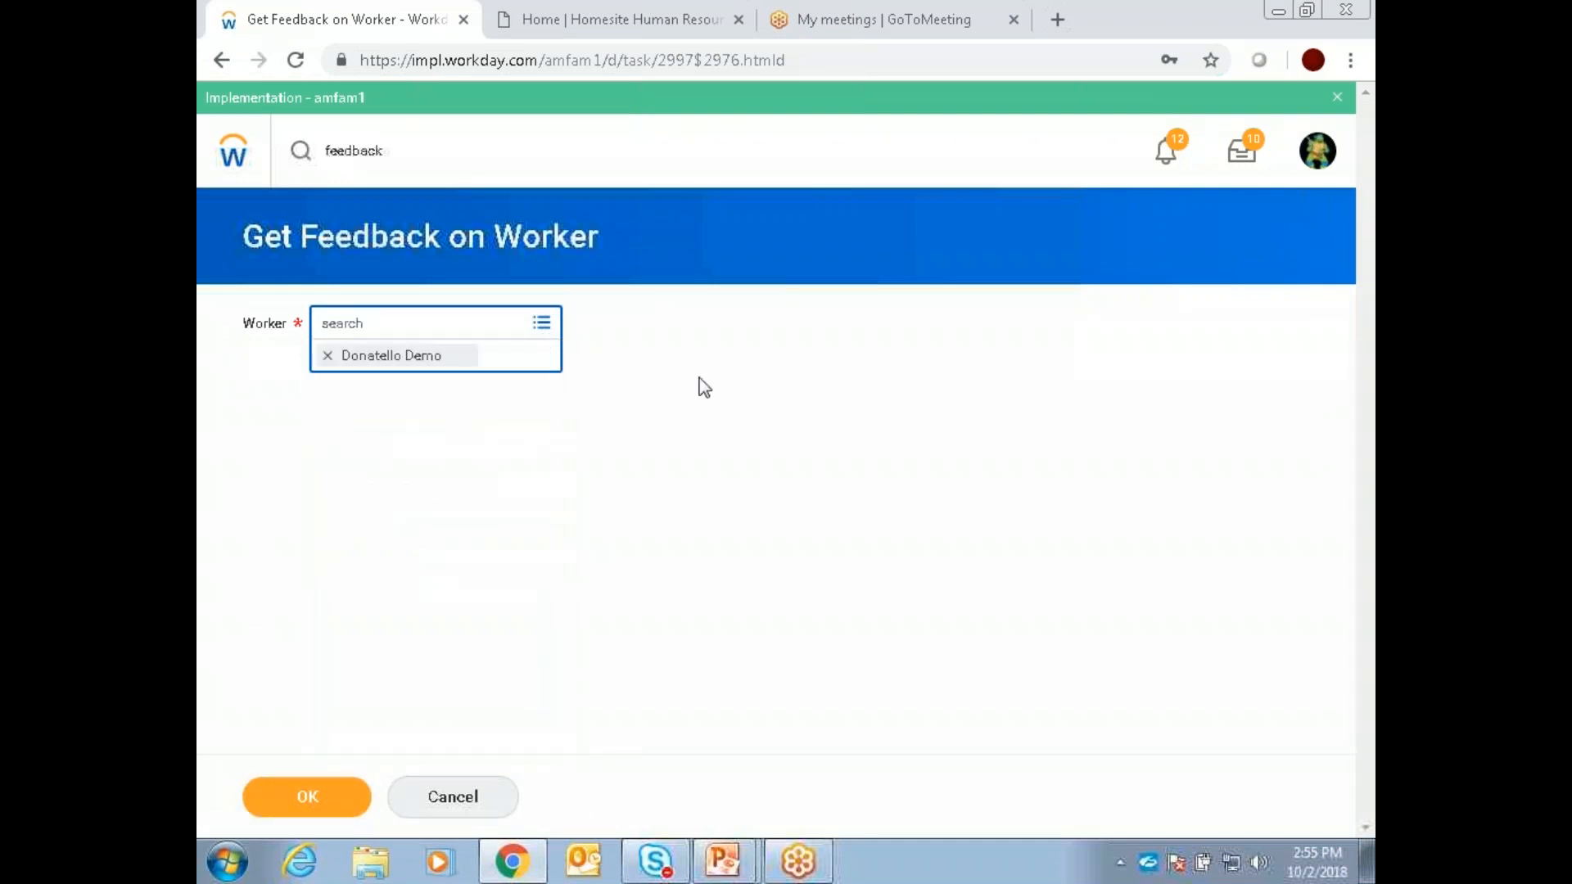
{"action": "left_click", "coordinate": [685, 410]}
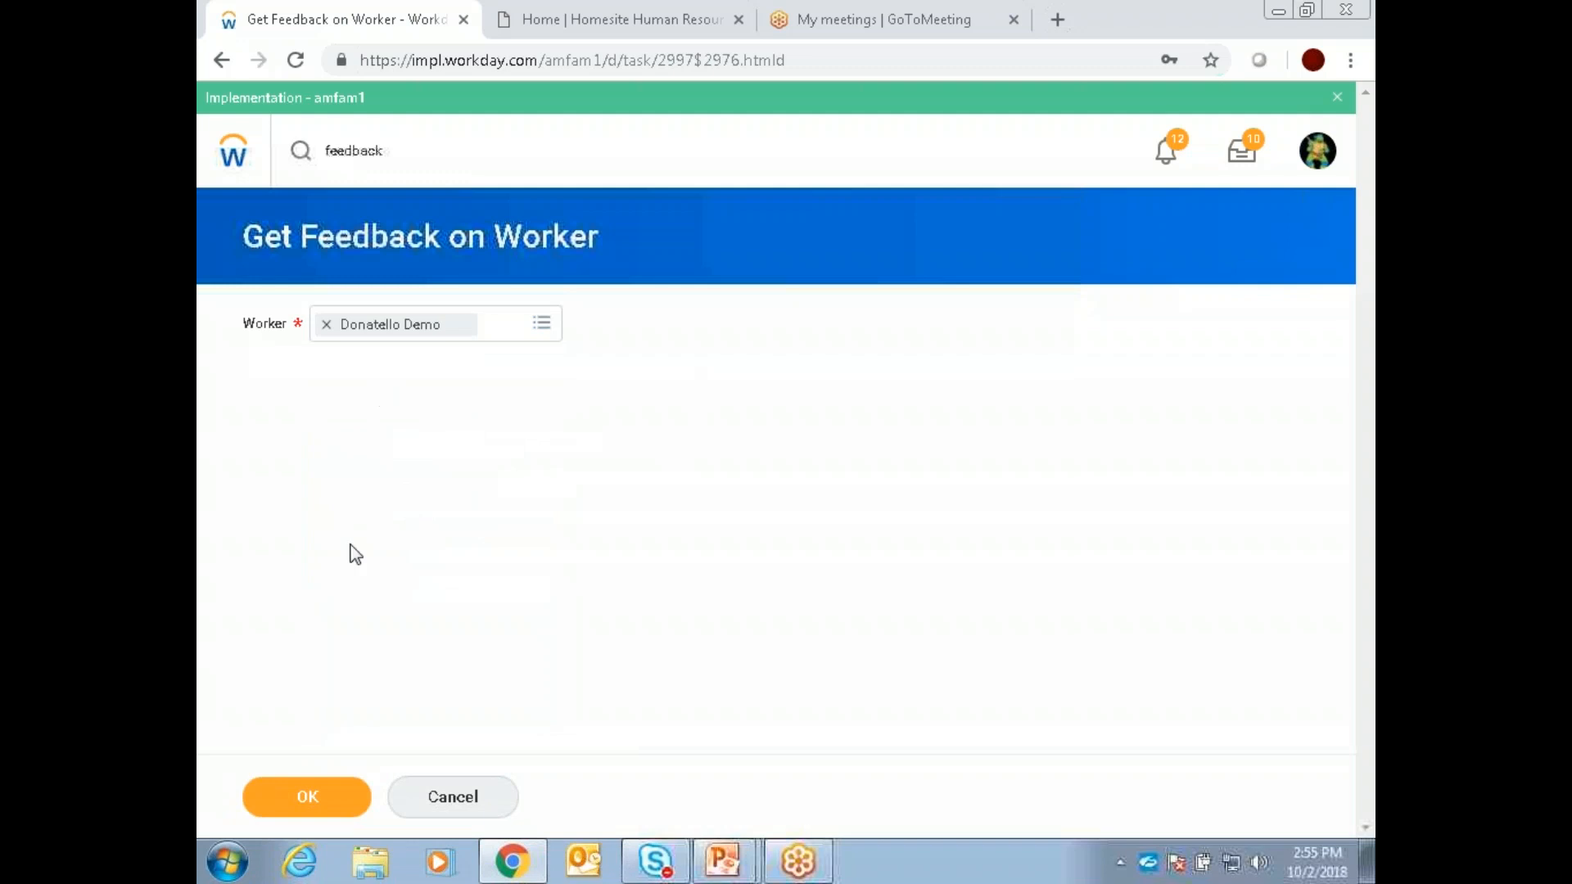
{"action": "left_click", "coordinate": [329, 791]}
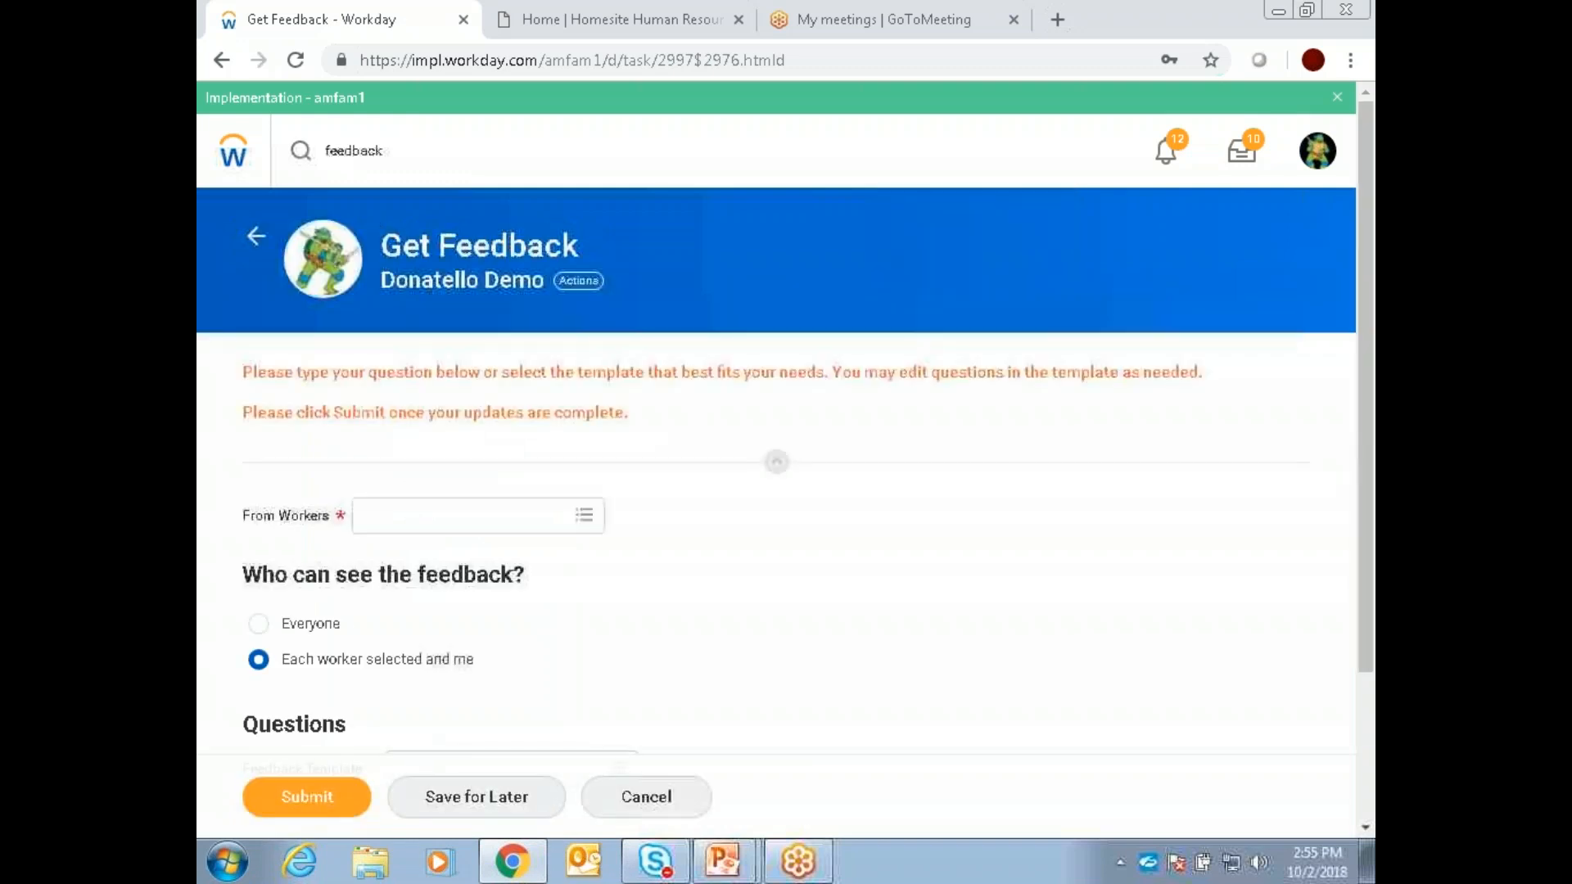
Step: Apply the Manager Requested: General feedback template, look through its questions, and try to submit the request
{"action": "left_click", "coordinate": [567, 510]}
{"action": "left_click", "coordinate": [640, 581]}
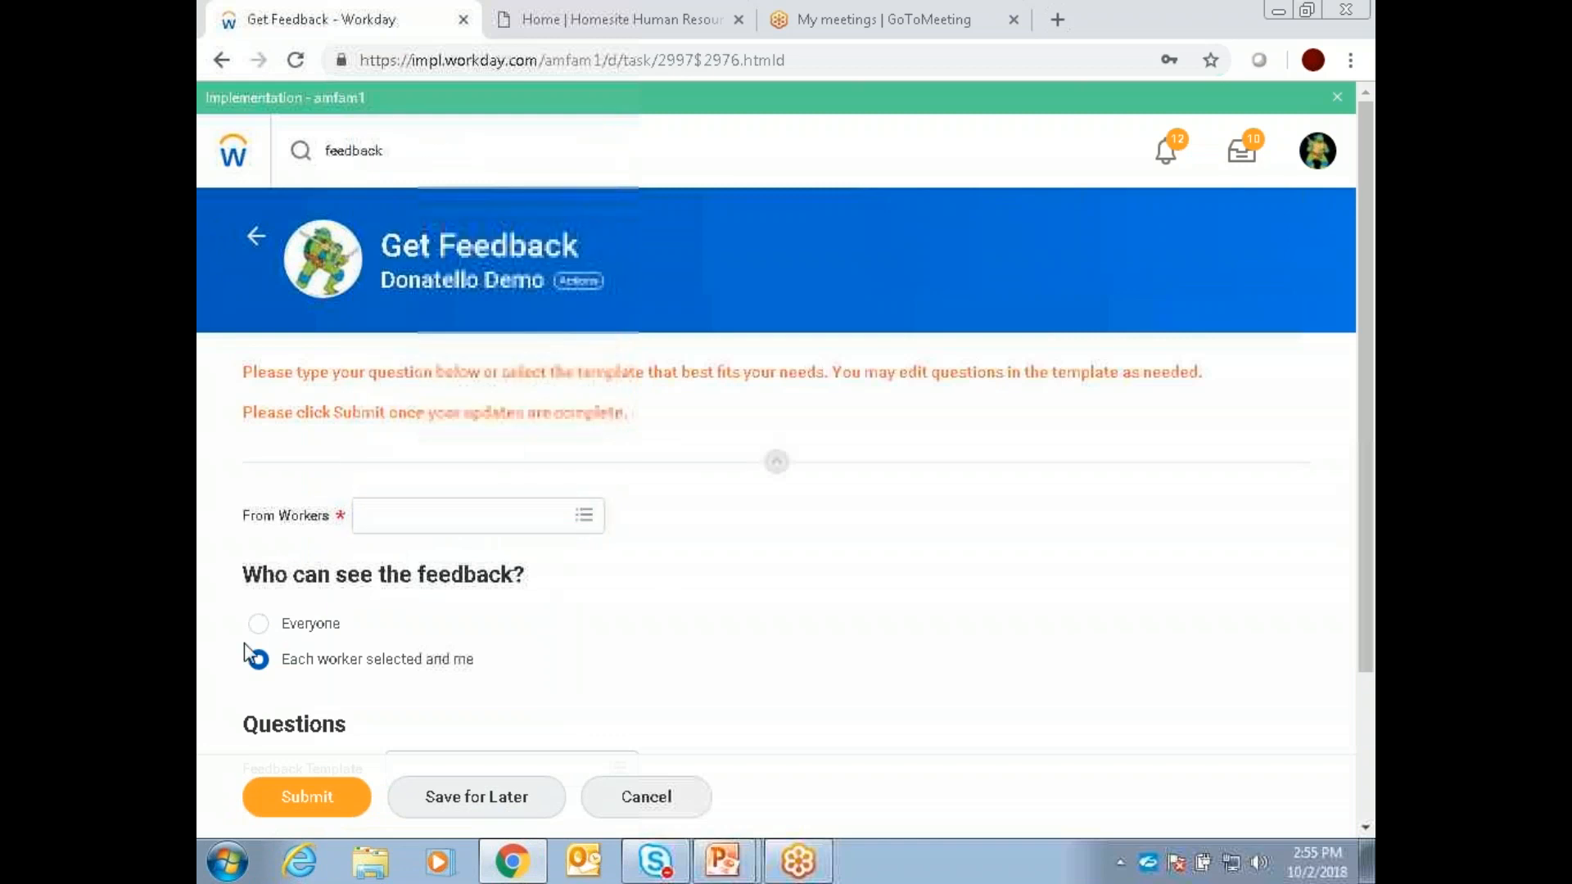
{"action": "scroll", "coordinate": [808, 538], "scroll_direction": "down", "scroll_amount": 3}
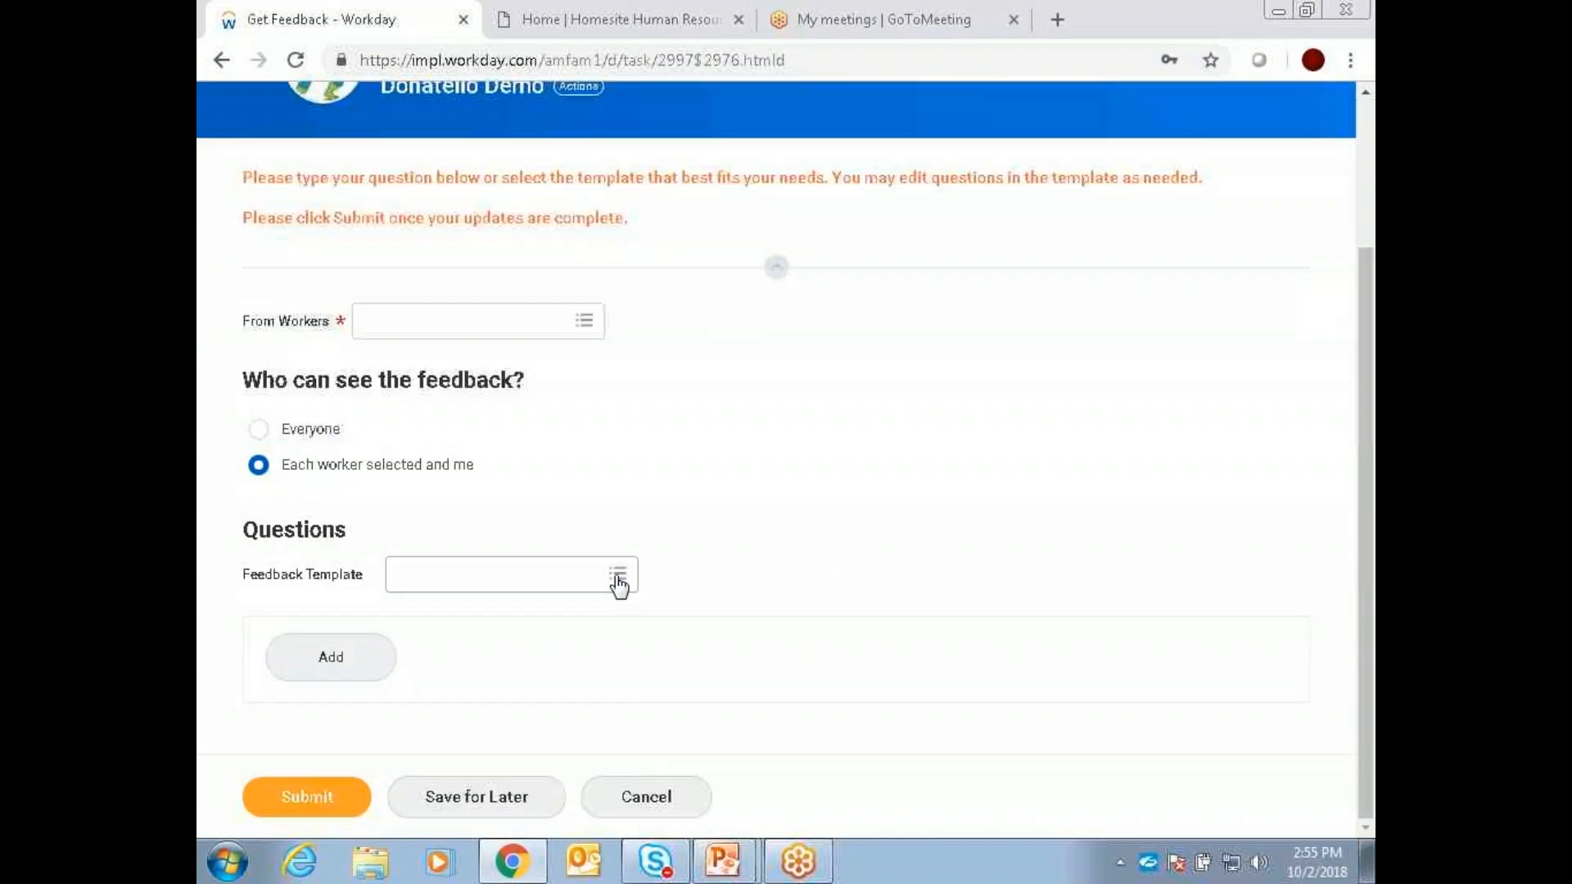
{"action": "left_click", "coordinate": [618, 573]}
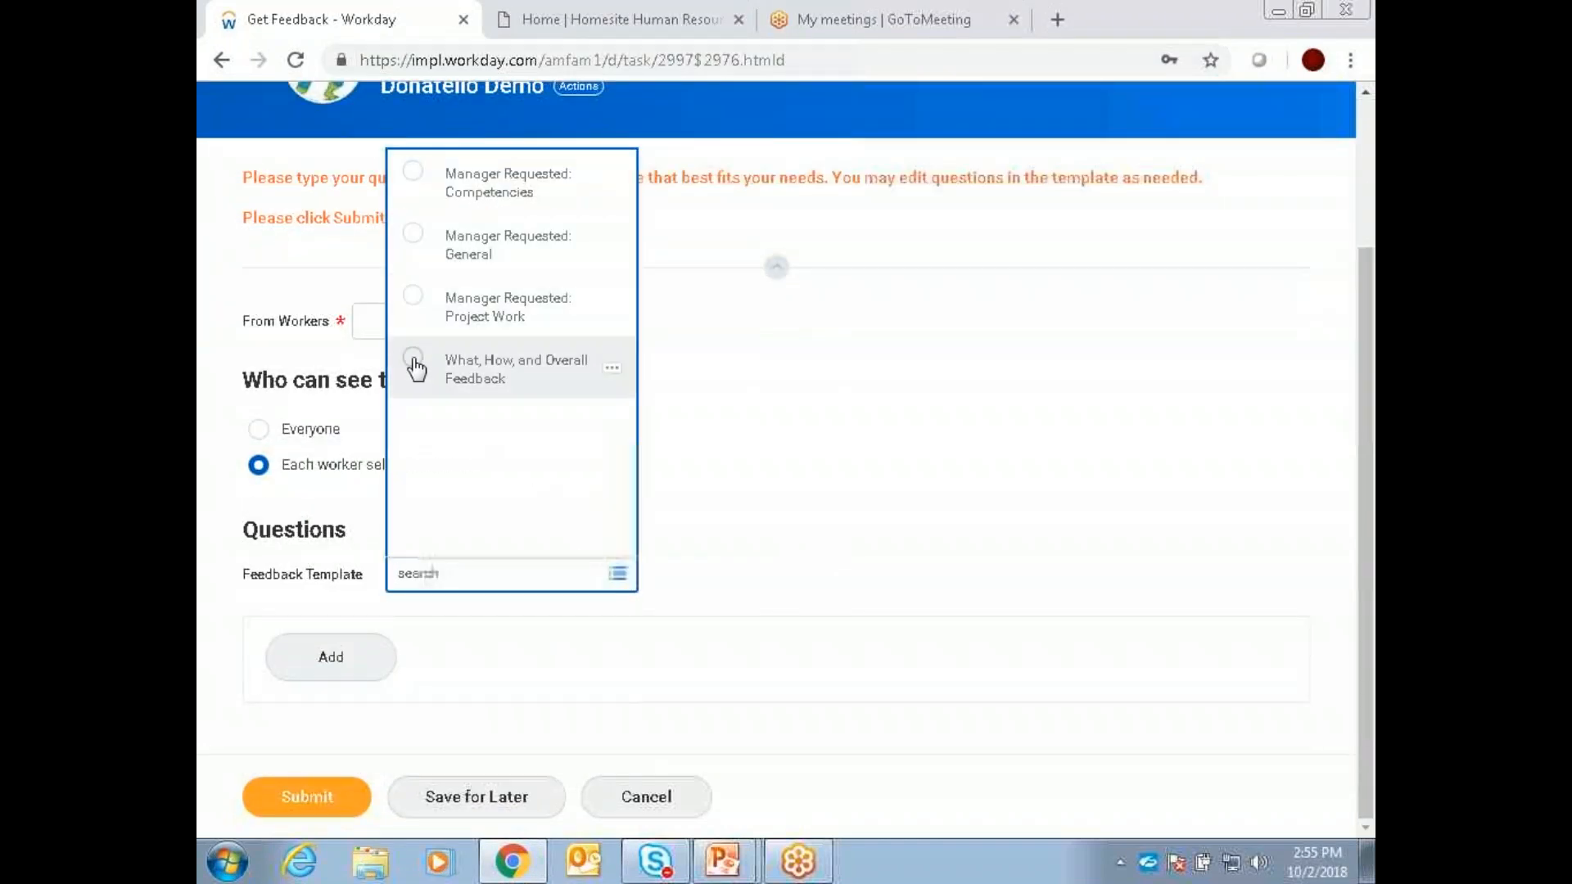
{"action": "left_click", "coordinate": [427, 237]}
{"action": "scroll", "coordinate": [949, 524], "scroll_direction": "down", "scroll_amount": 3}
{"action": "scroll", "coordinate": [966, 503], "scroll_direction": "down", "scroll_amount": 3}
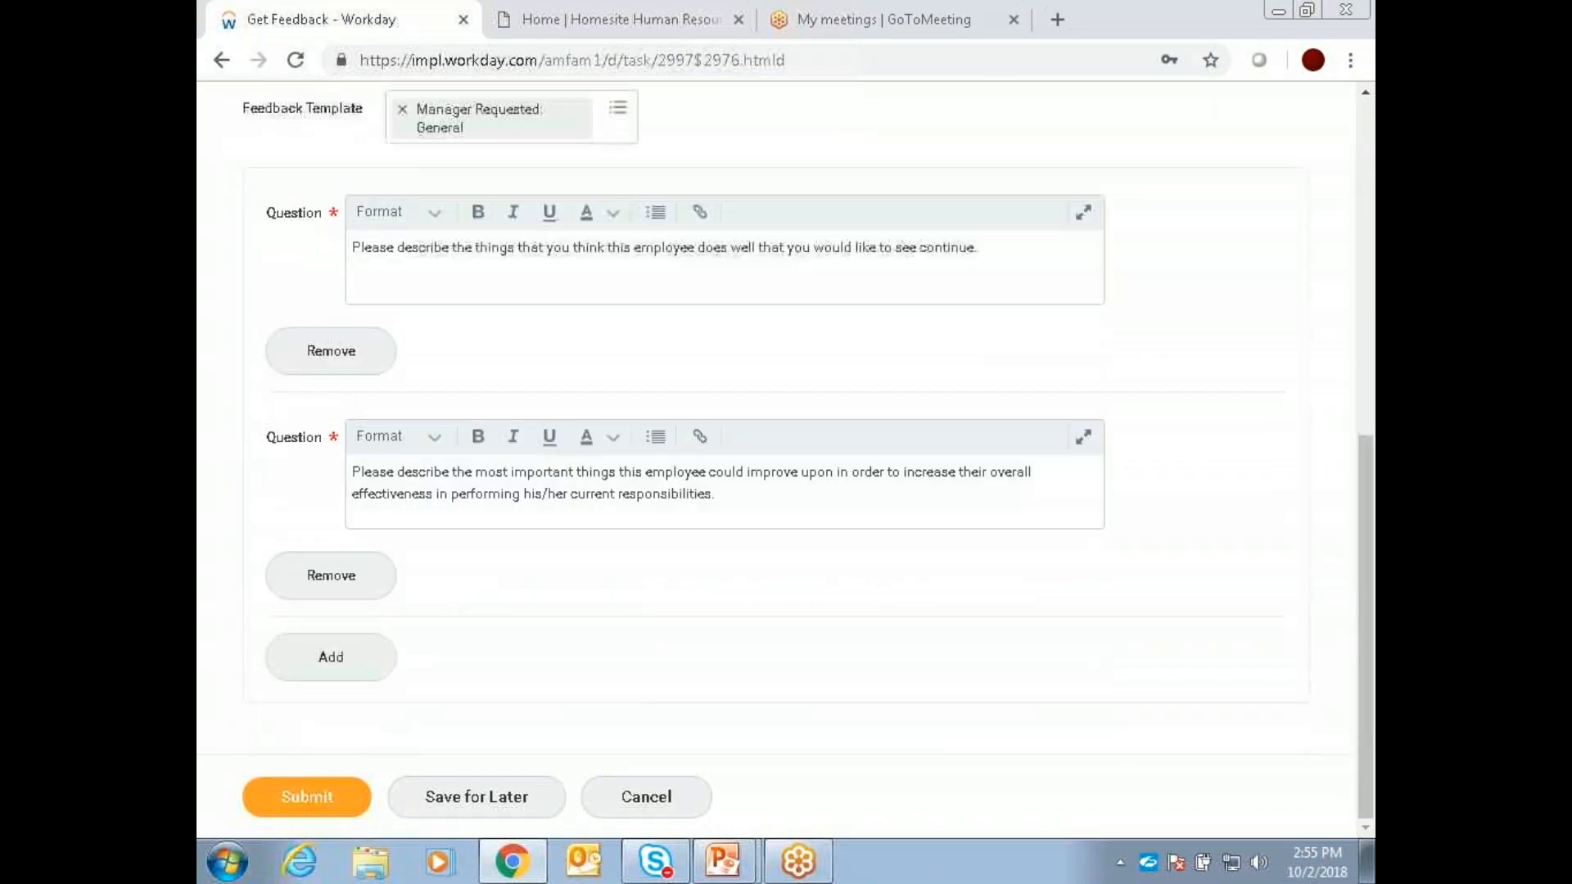
{"action": "left_click", "coordinate": [328, 792]}
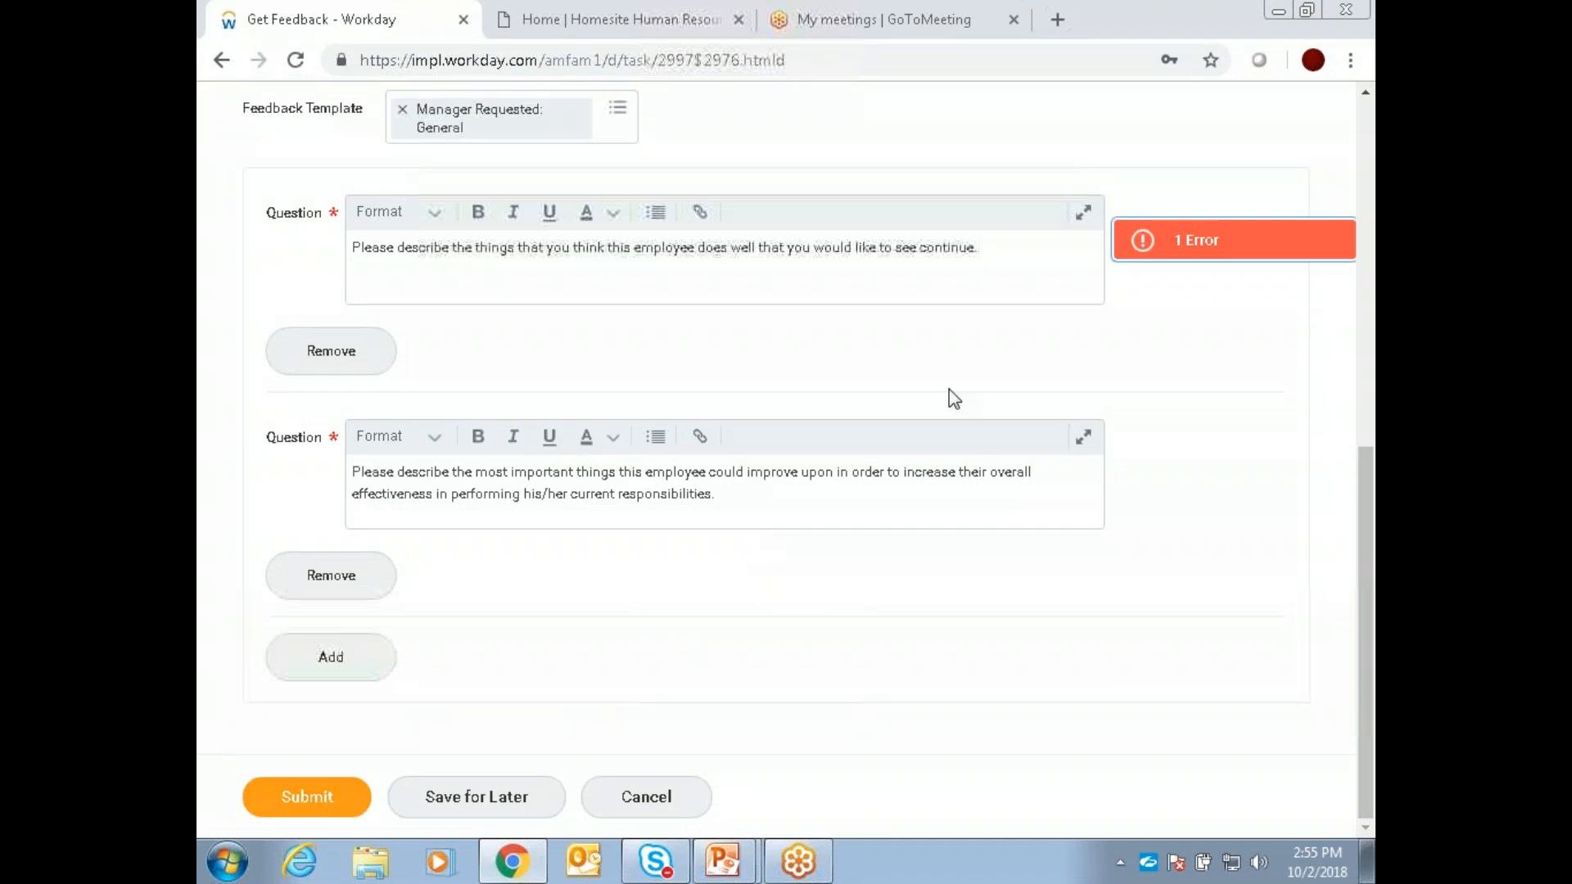
Step: Choose the first suggested worker in the required From Workers field and submit the feedback request
{"action": "scroll", "coordinate": [531, 332], "scroll_direction": "up", "scroll_amount": 6}
{"action": "left_click", "coordinate": [611, 271]}
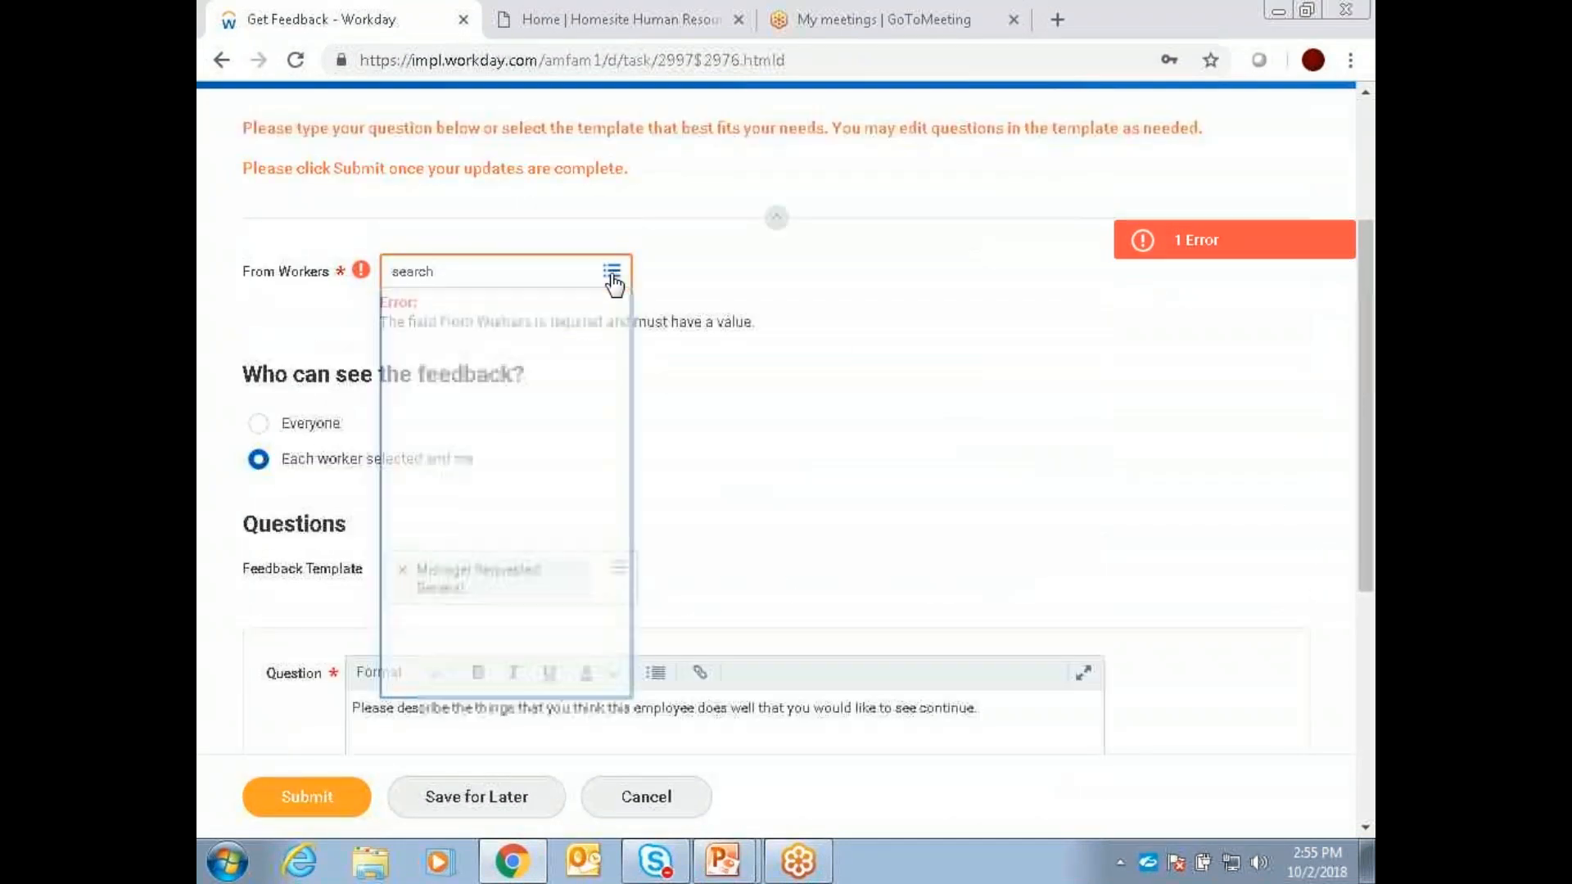
{"action": "left_click", "coordinate": [521, 321]}
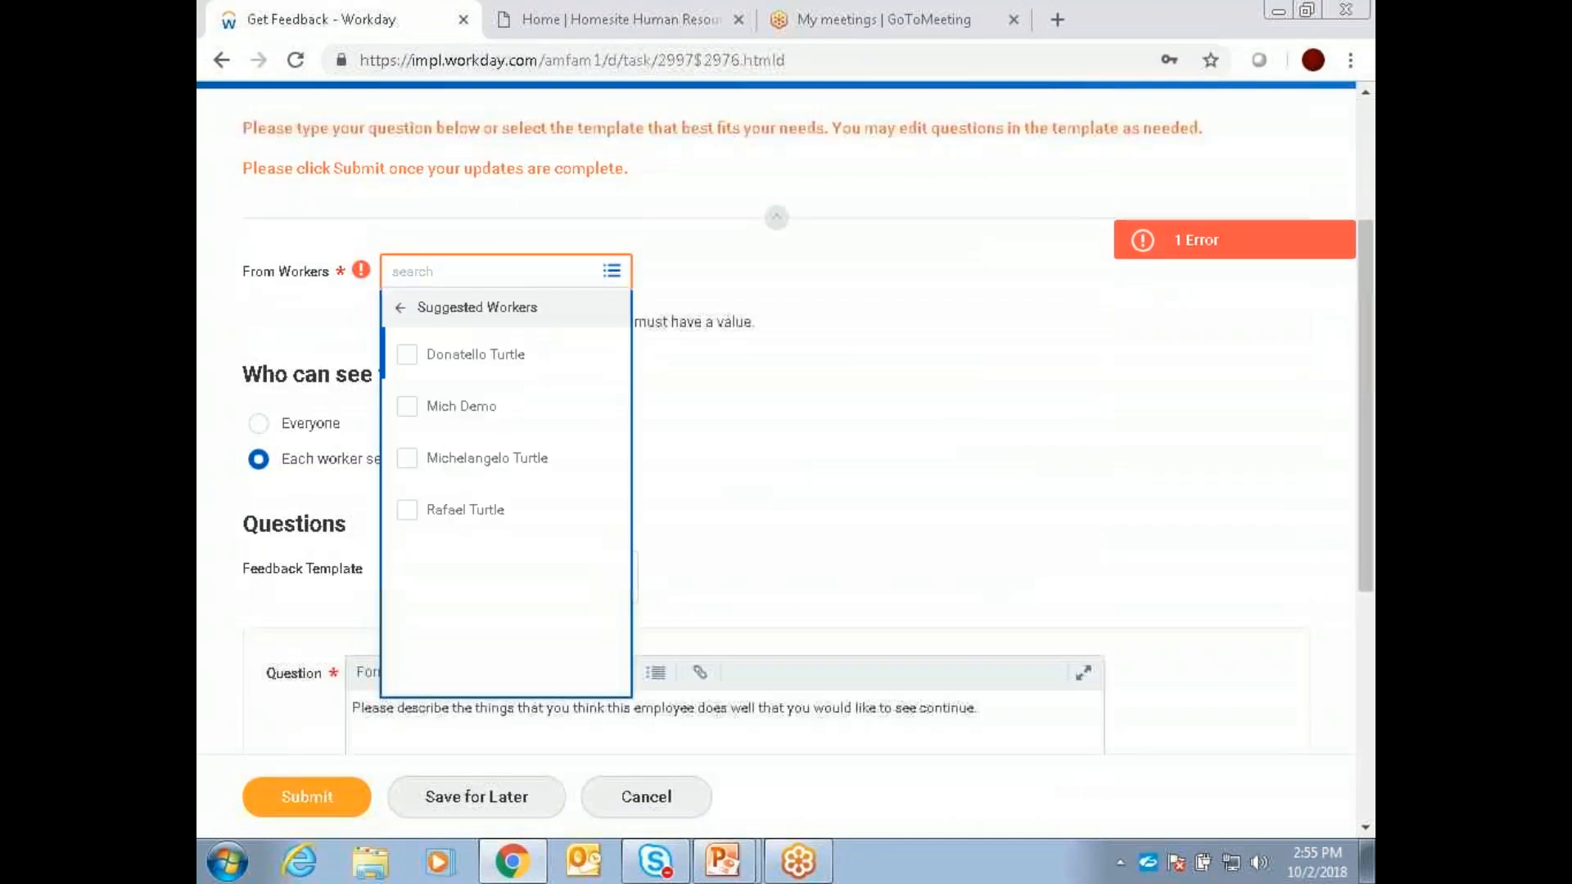
{"action": "left_click", "coordinate": [449, 360]}
{"action": "scroll", "coordinate": [449, 365], "scroll_direction": "down", "scroll_amount": 3}
{"action": "left_click", "coordinate": [936, 259]}
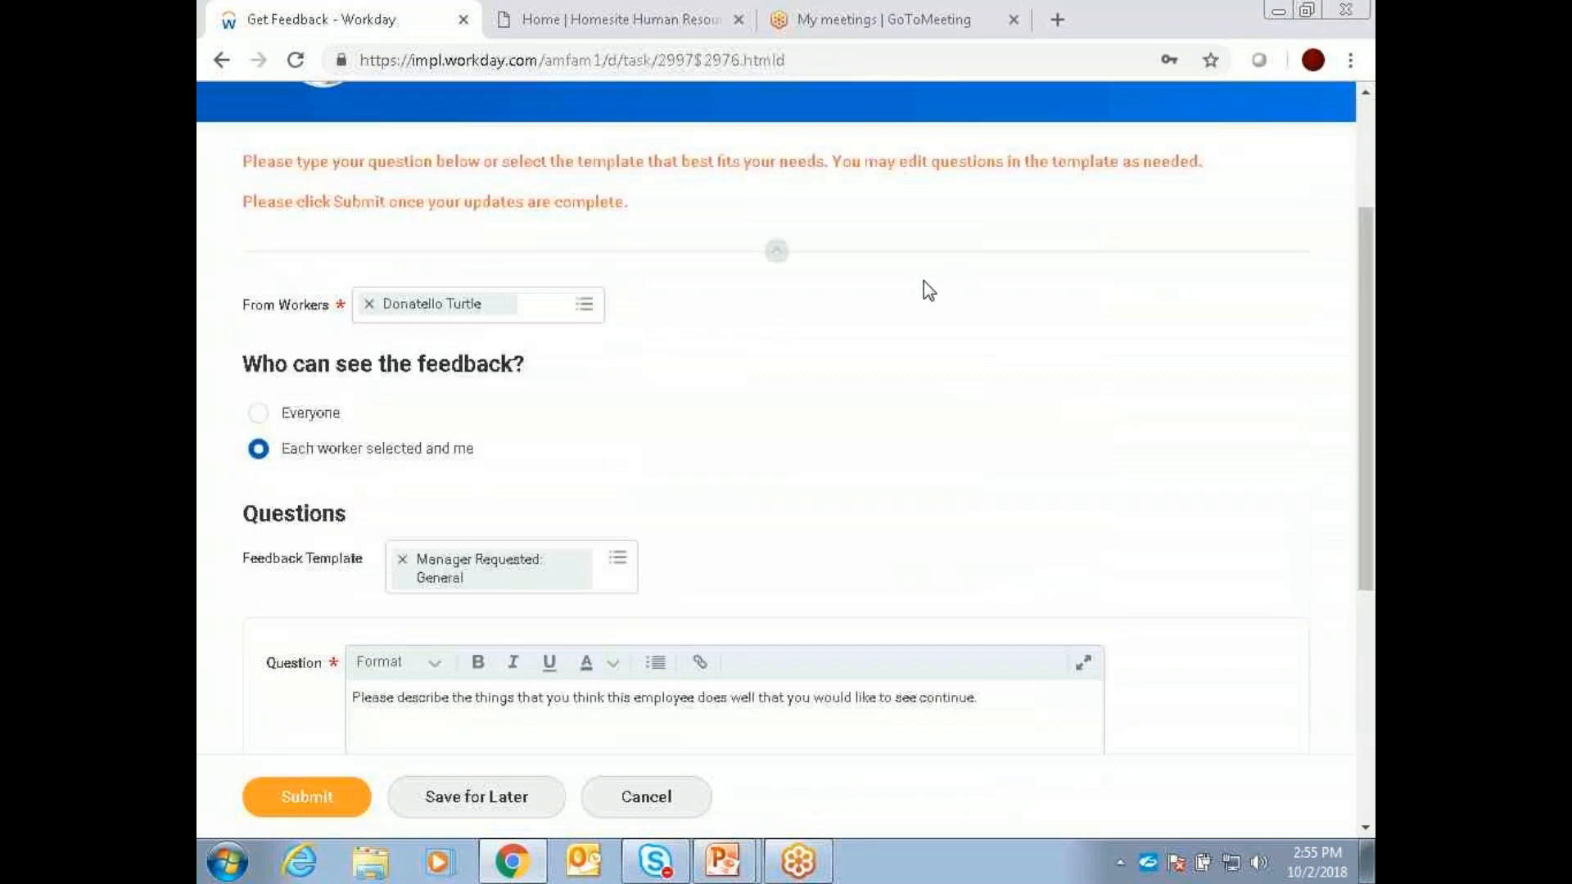
{"action": "scroll", "coordinate": [909, 299], "scroll_direction": "down", "scroll_amount": 6}
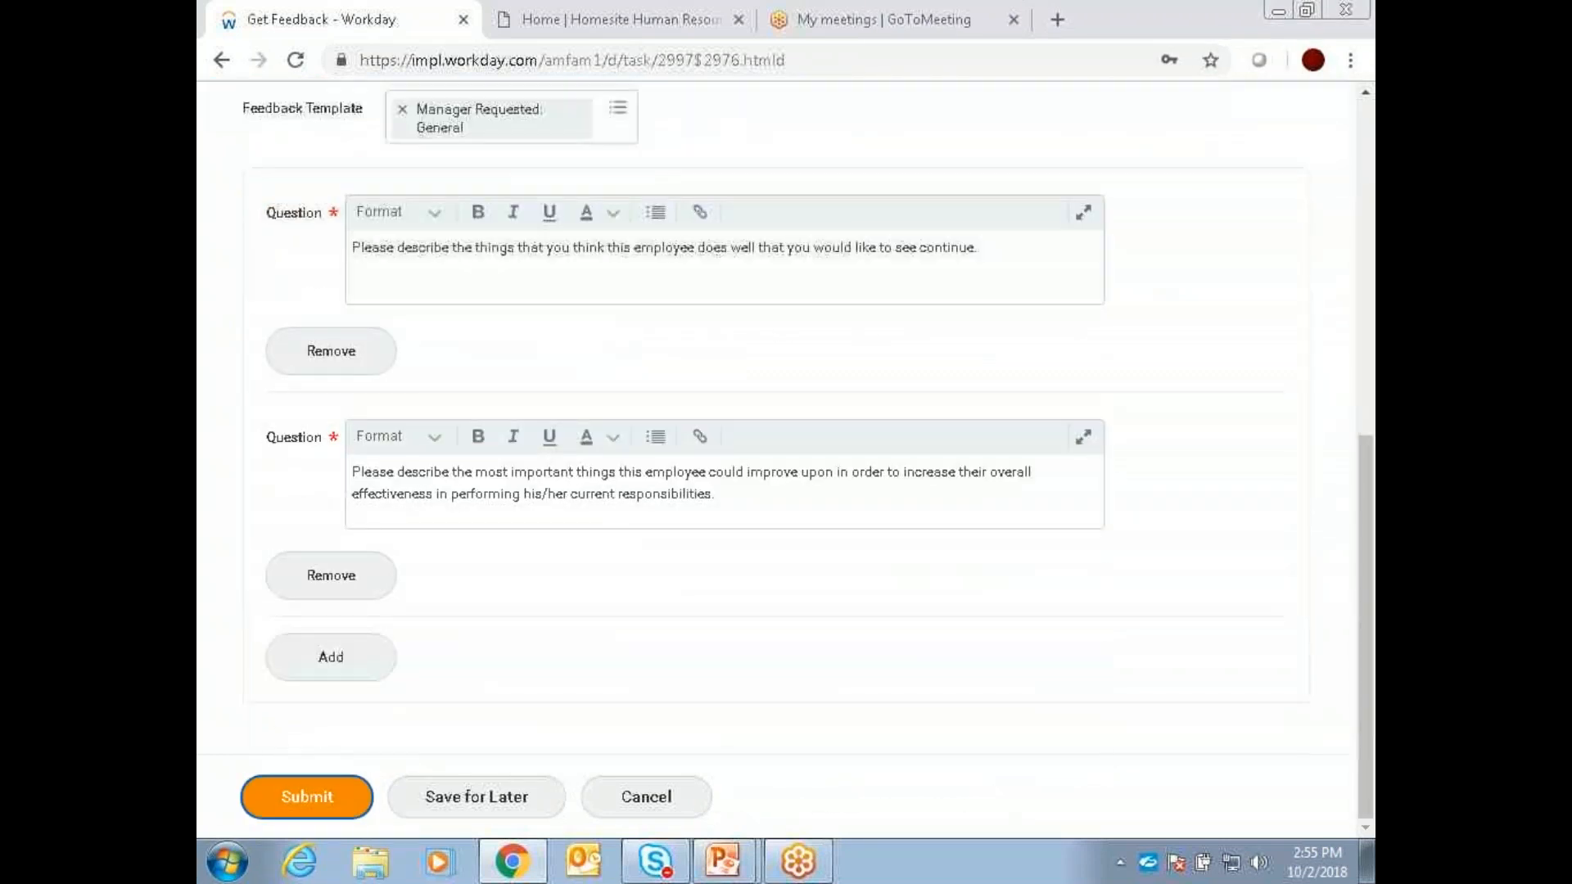
{"action": "left_click", "coordinate": [309, 798]}
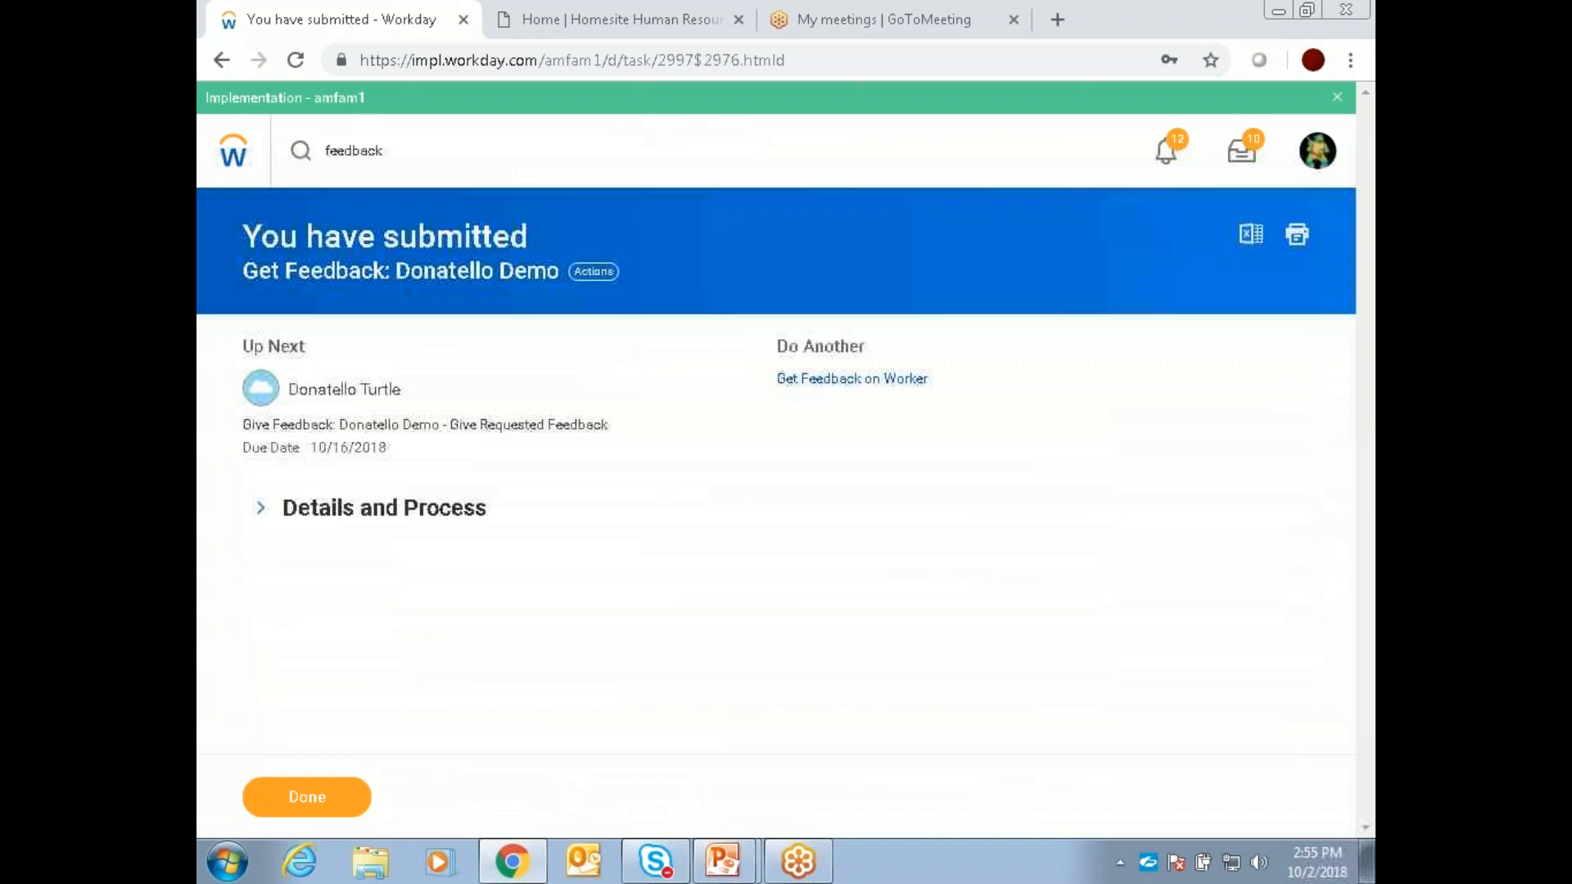
Step: Expand Details and Process for the submitted worker feedback request and review its questions and process history
{"action": "left_click", "coordinate": [271, 509]}
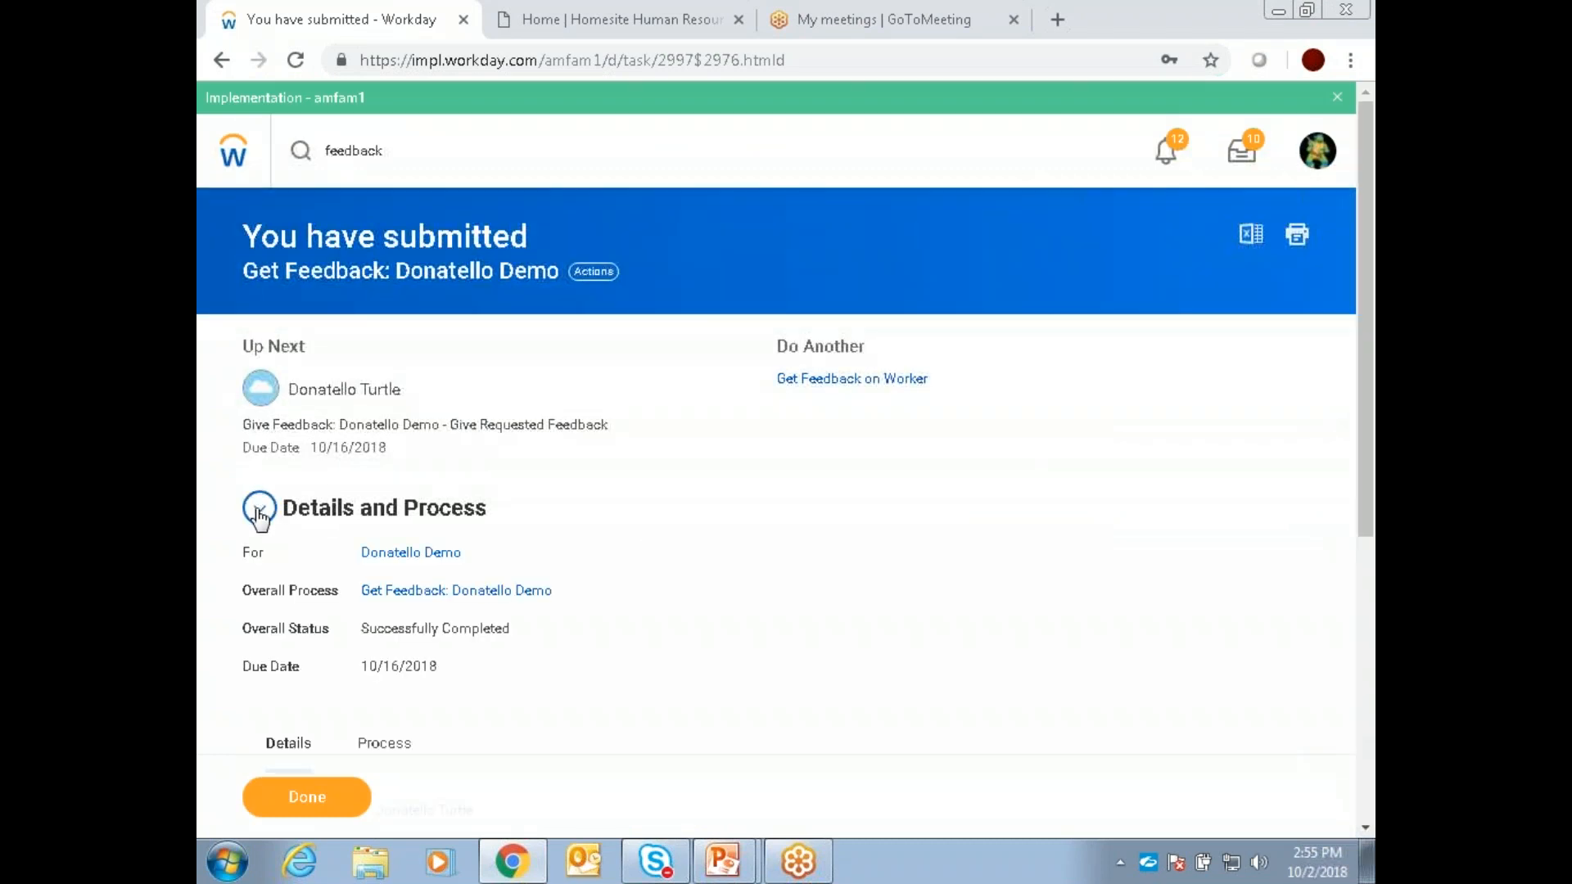
{"action": "scroll", "coordinate": [748, 504], "scroll_direction": "down", "scroll_amount": 4}
{"action": "scroll", "coordinate": [778, 491], "scroll_direction": "down", "scroll_amount": 2}
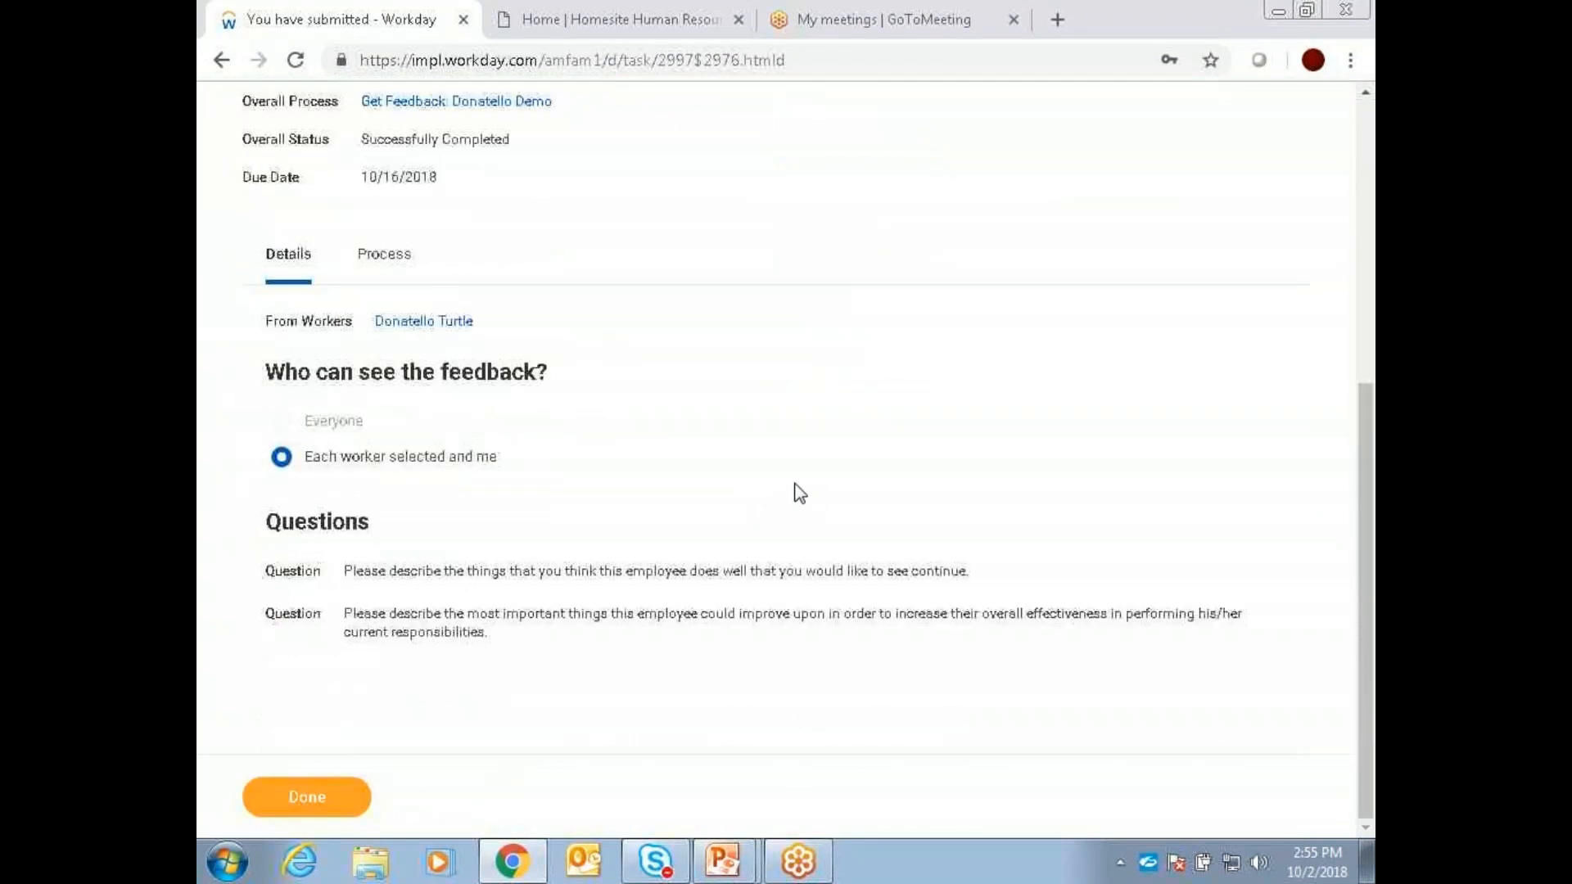
{"action": "left_click", "coordinate": [385, 256]}
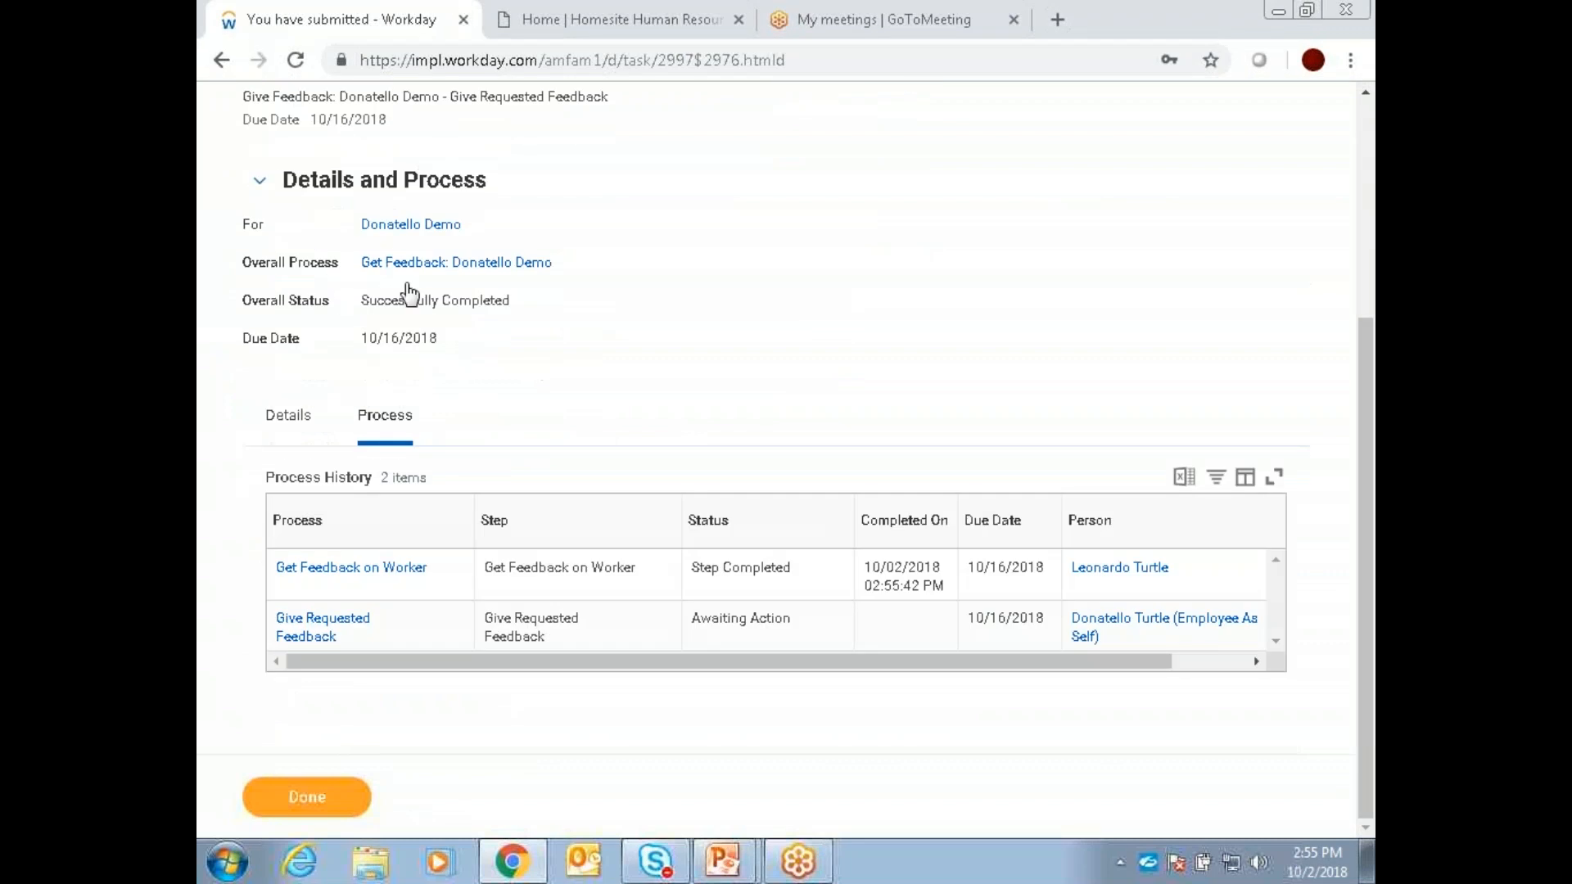
{"action": "scroll", "coordinate": [709, 407], "scroll_direction": "up", "scroll_amount": 1}
{"action": "scroll", "coordinate": [709, 407], "scroll_direction": "down", "scroll_amount": 1}
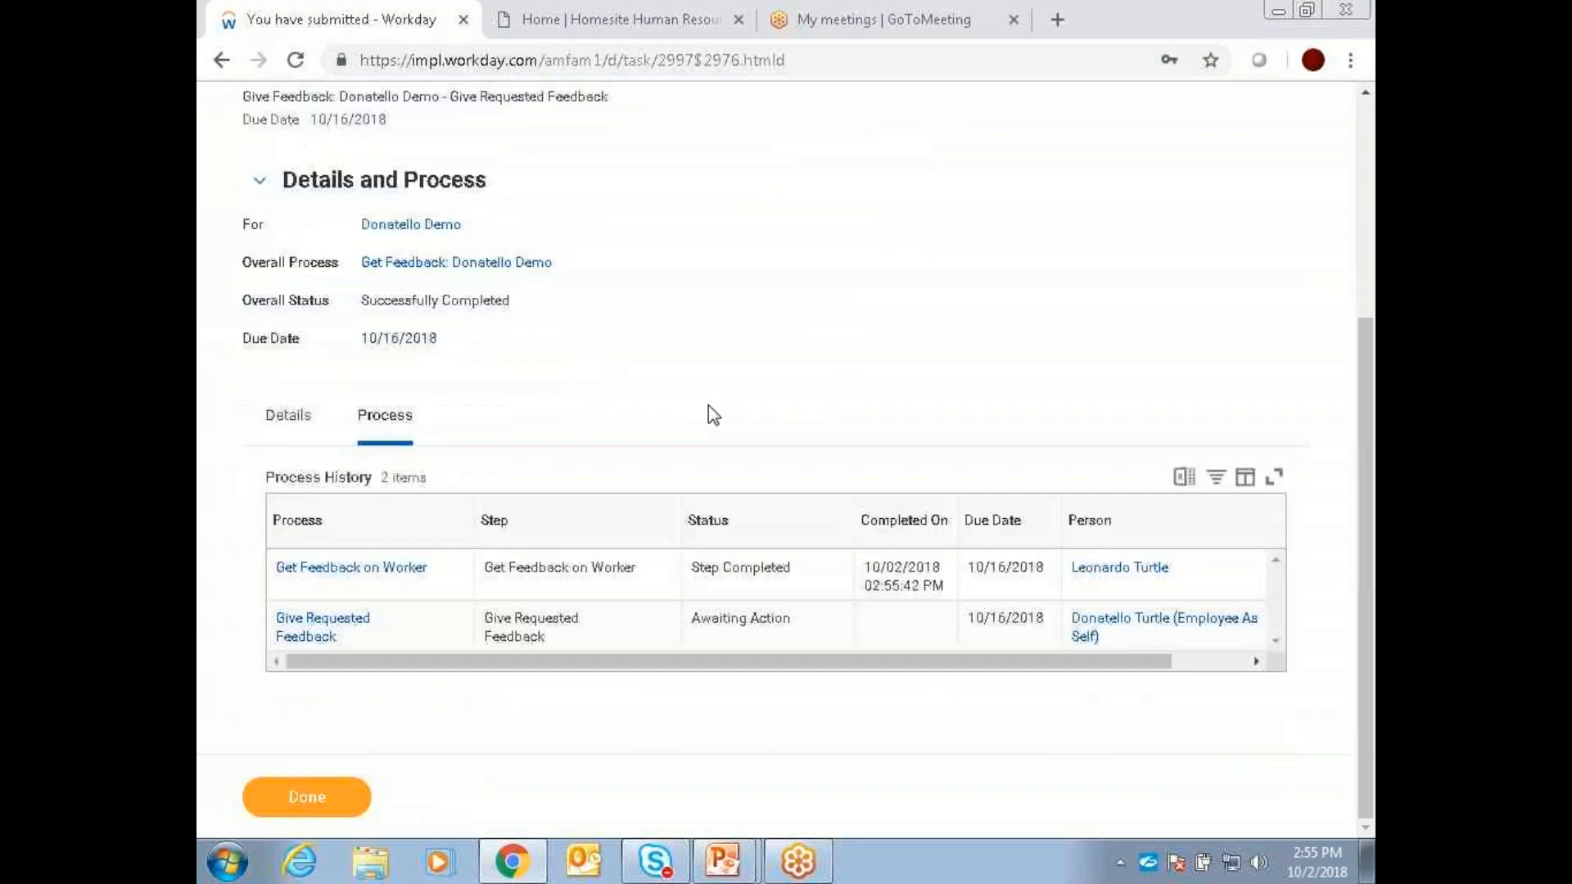
Step: Search for "feedback" once more to list the available feedback tasks and reports
{"action": "scroll", "coordinate": [709, 406], "scroll_direction": "up", "scroll_amount": 3}
{"action": "left_click", "coordinate": [352, 152]}
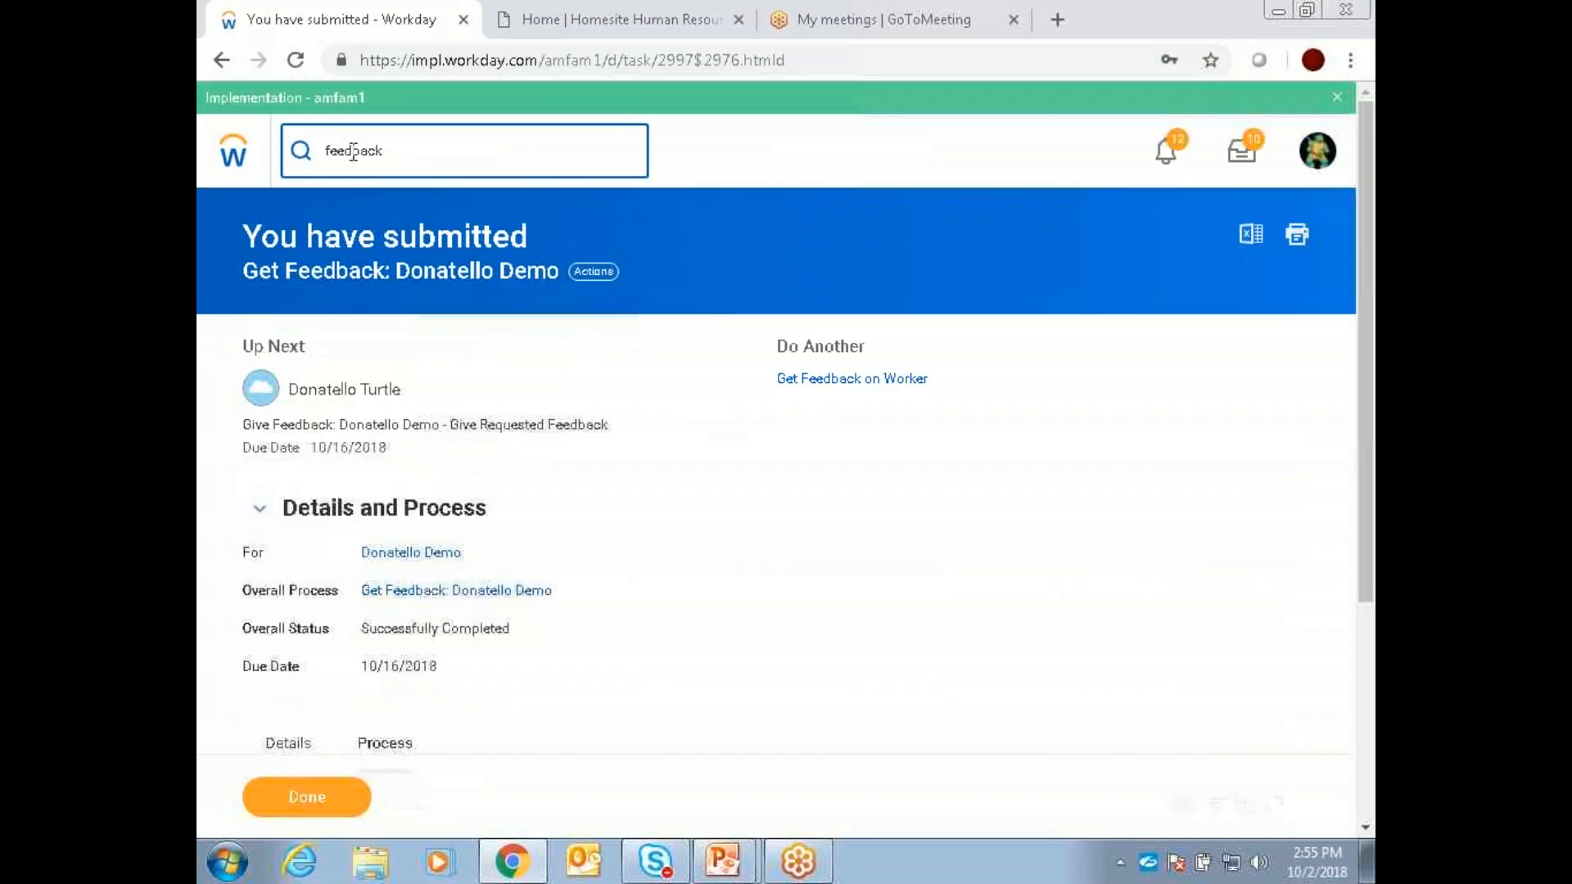
{"action": "key", "text": "Return"}
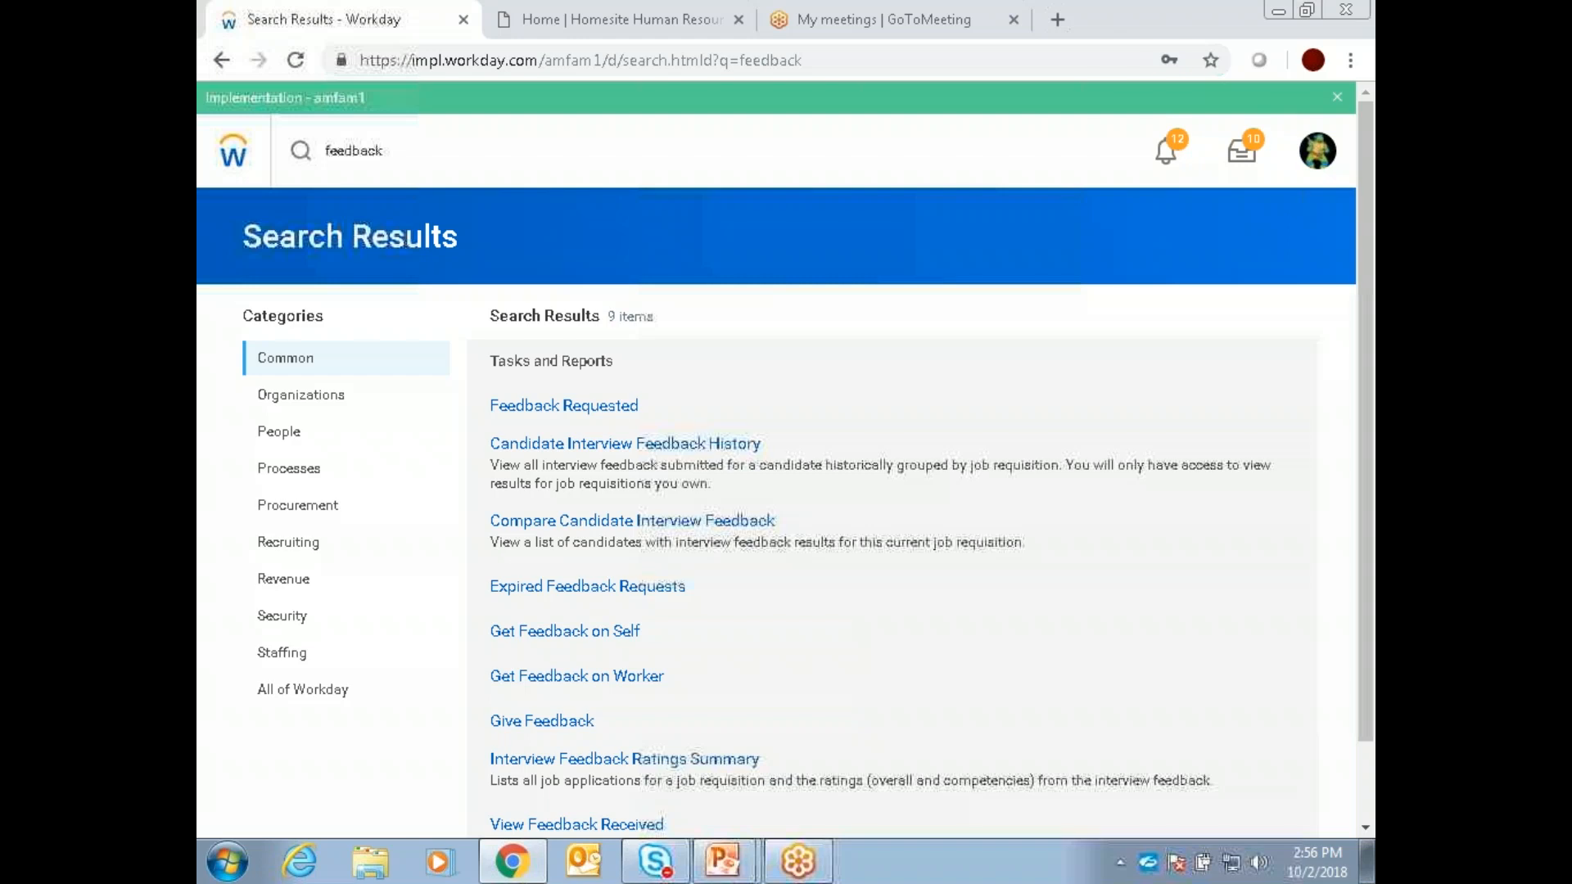
Step: Start the Give Feedback task from the search results and select the trainer as its worker by last name
{"action": "scroll", "coordinate": [1034, 642], "scroll_direction": "down", "scroll_amount": 2}
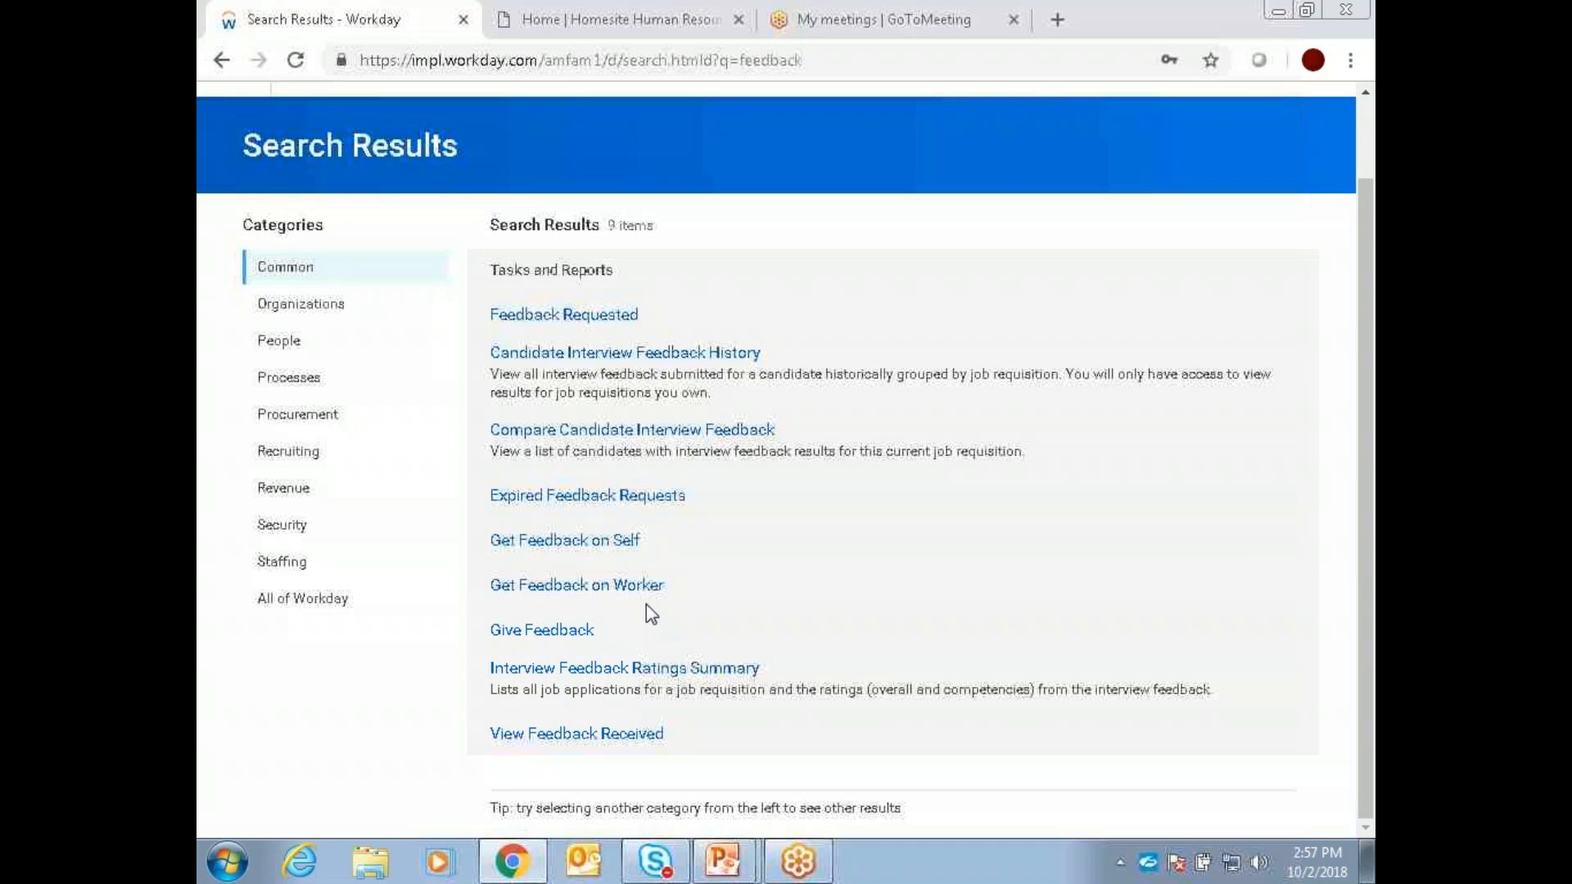
{"action": "scroll", "coordinate": [651, 614], "scroll_direction": "up", "scroll_amount": 1}
{"action": "scroll", "coordinate": [653, 615], "scroll_direction": "down", "scroll_amount": 1}
{"action": "left_click", "coordinate": [565, 634]}
{"action": "left_click", "coordinate": [453, 327]}
{"action": "type", "text": "vanderveen"}
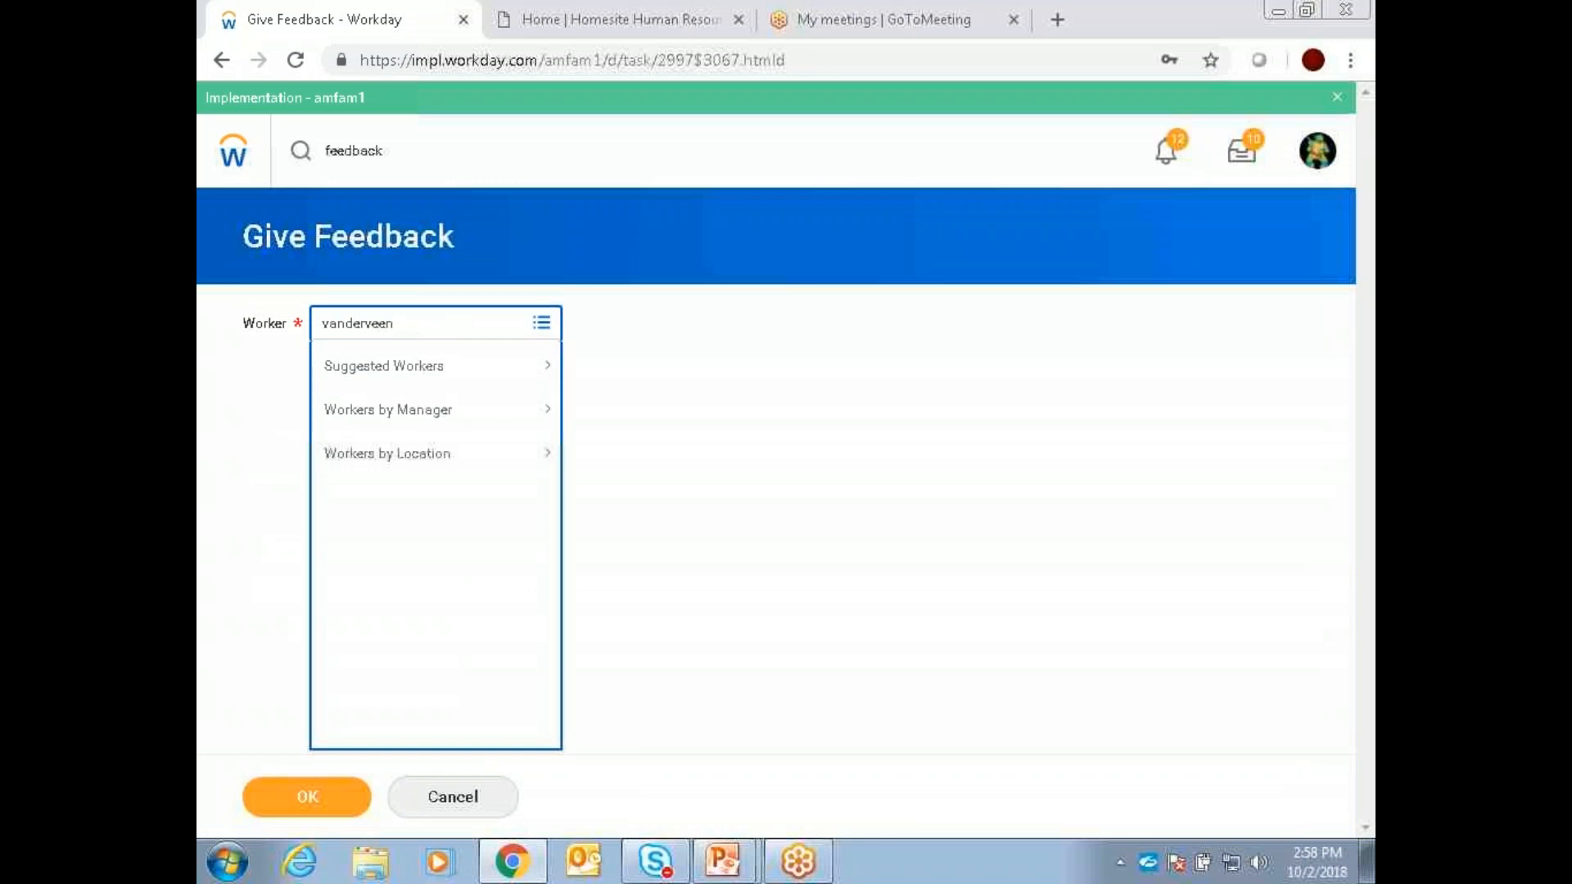
{"action": "key", "text": "Return"}
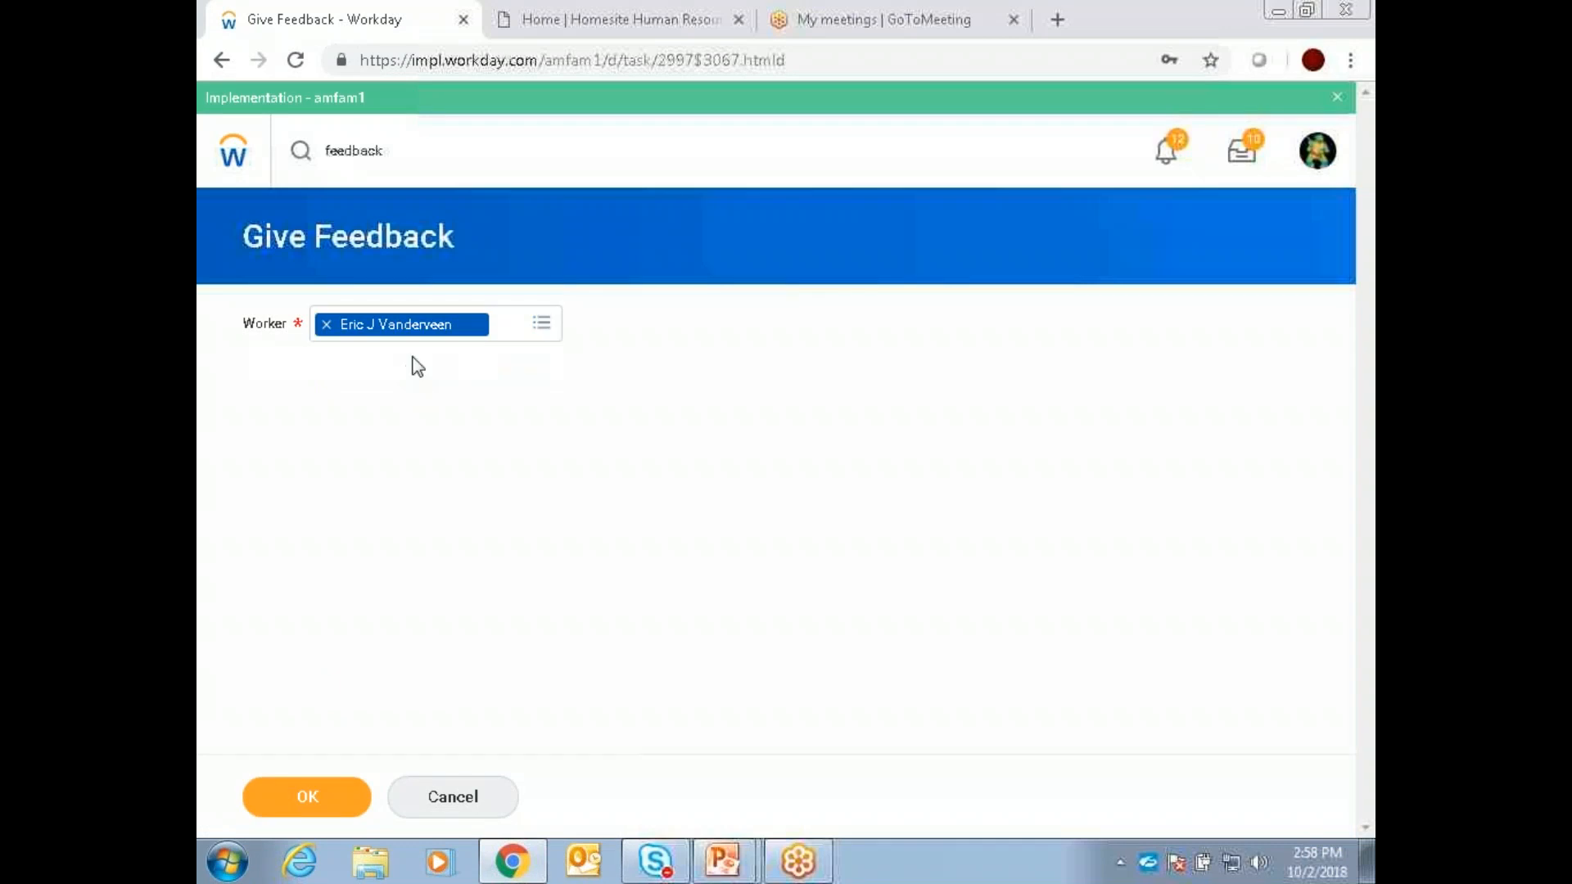
{"action": "left_click", "coordinate": [314, 795]}
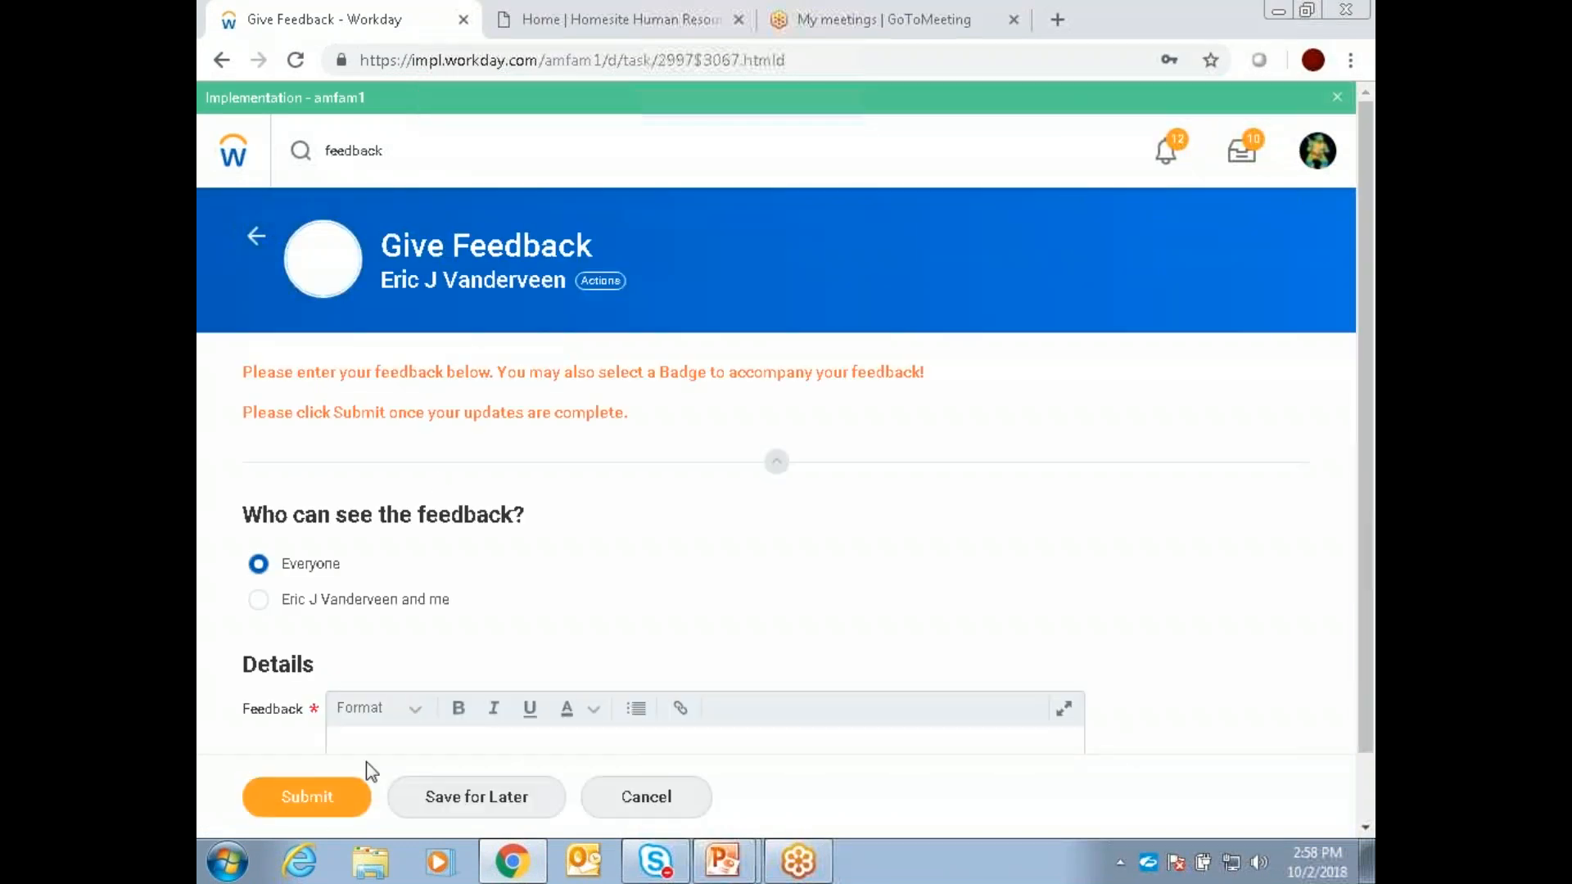
Step: Write "Great job on training!" as the feedback text
{"action": "scroll", "coordinate": [597, 584], "scroll_direction": "down", "scroll_amount": 2}
{"action": "left_click", "coordinate": [480, 651]}
{"action": "type", "text": "Great jo"}
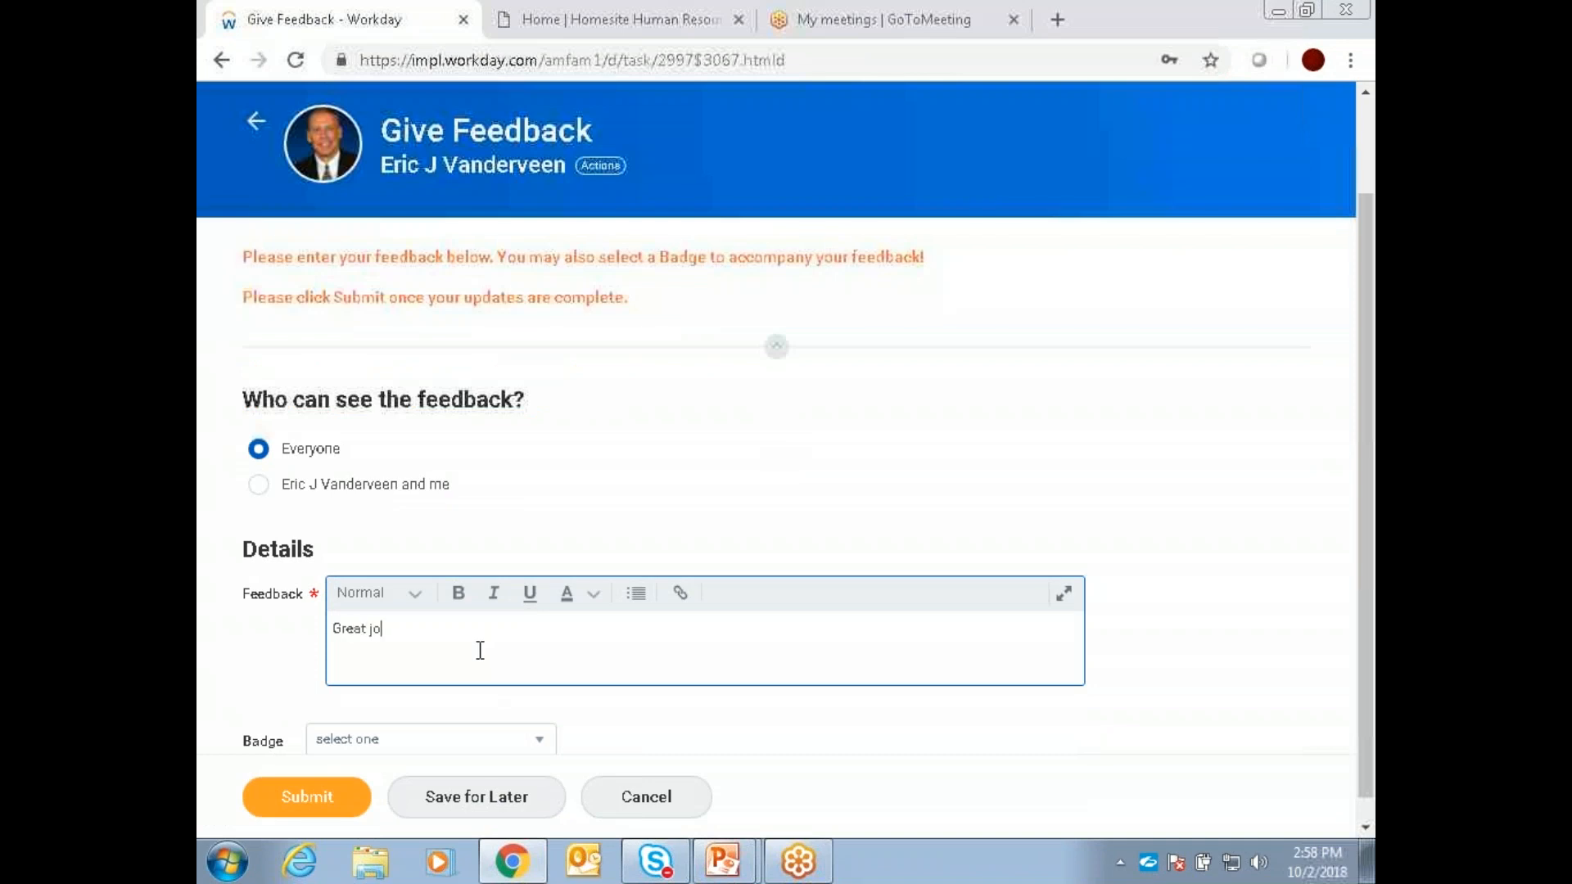
{"action": "type", "text": "b on training!"}
Step: Add the Thank you badge to the feedback and submit it
{"action": "scroll", "coordinate": [871, 695], "scroll_direction": "down", "scroll_amount": 1}
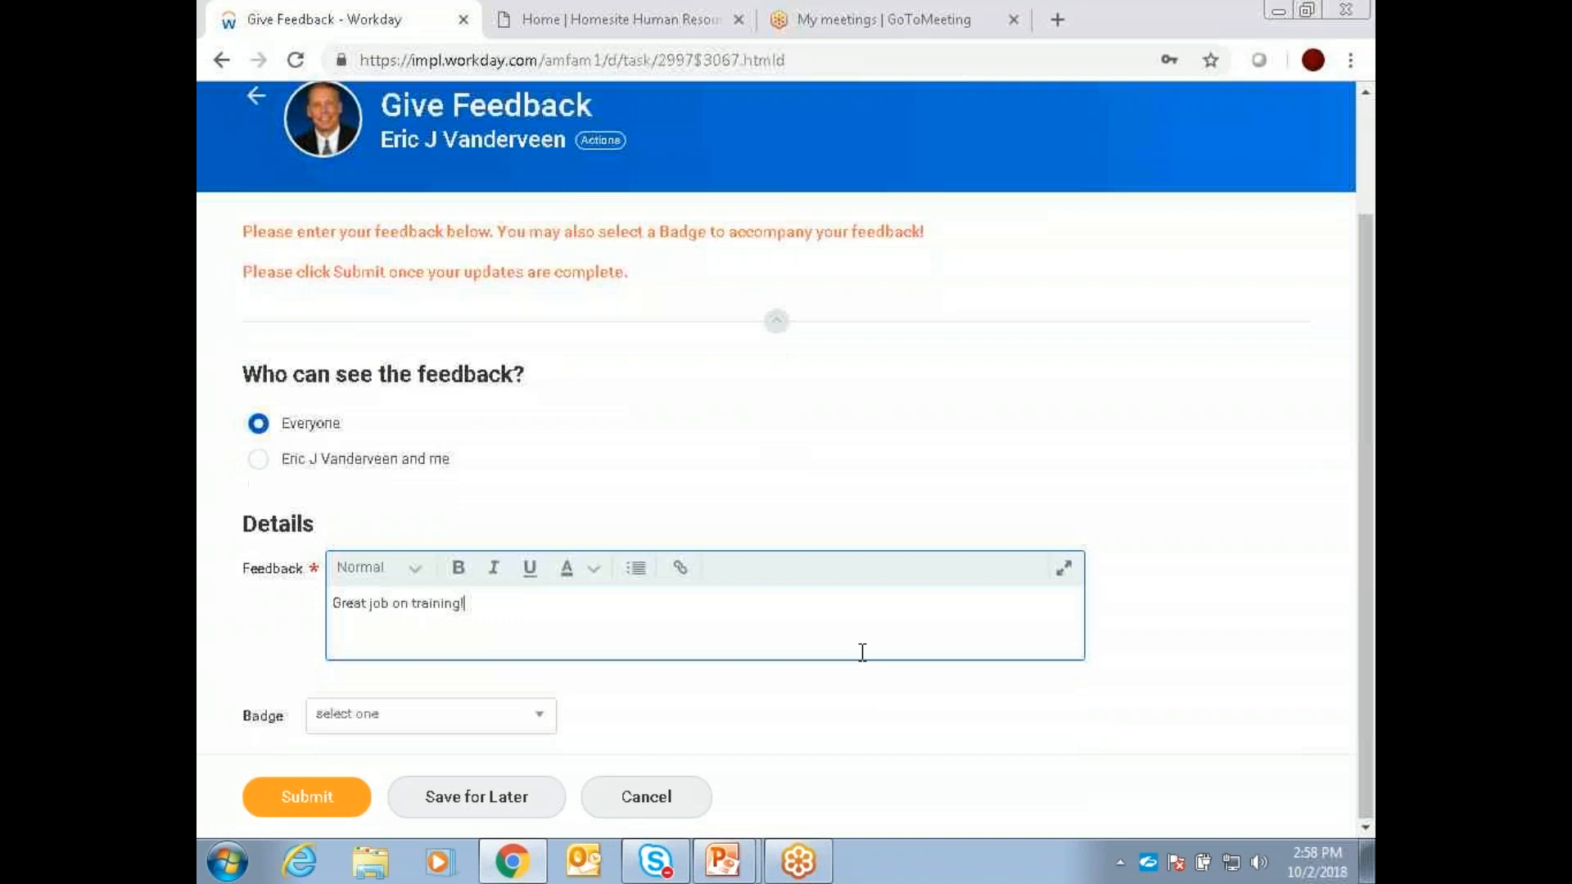
{"action": "left_click", "coordinate": [486, 733]}
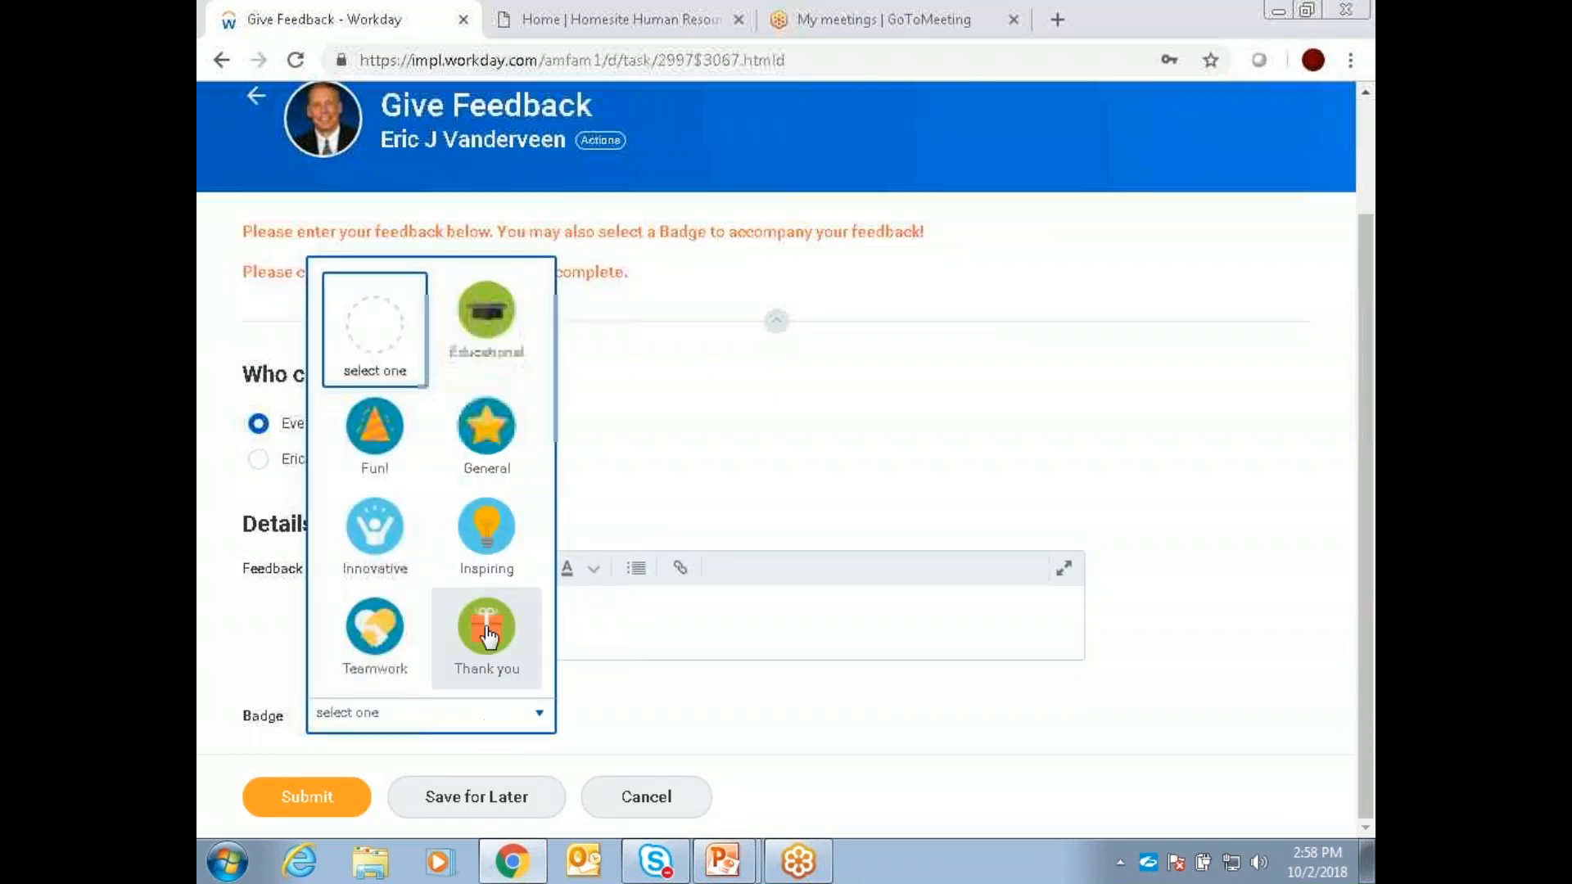
{"action": "left_click", "coordinate": [493, 651]}
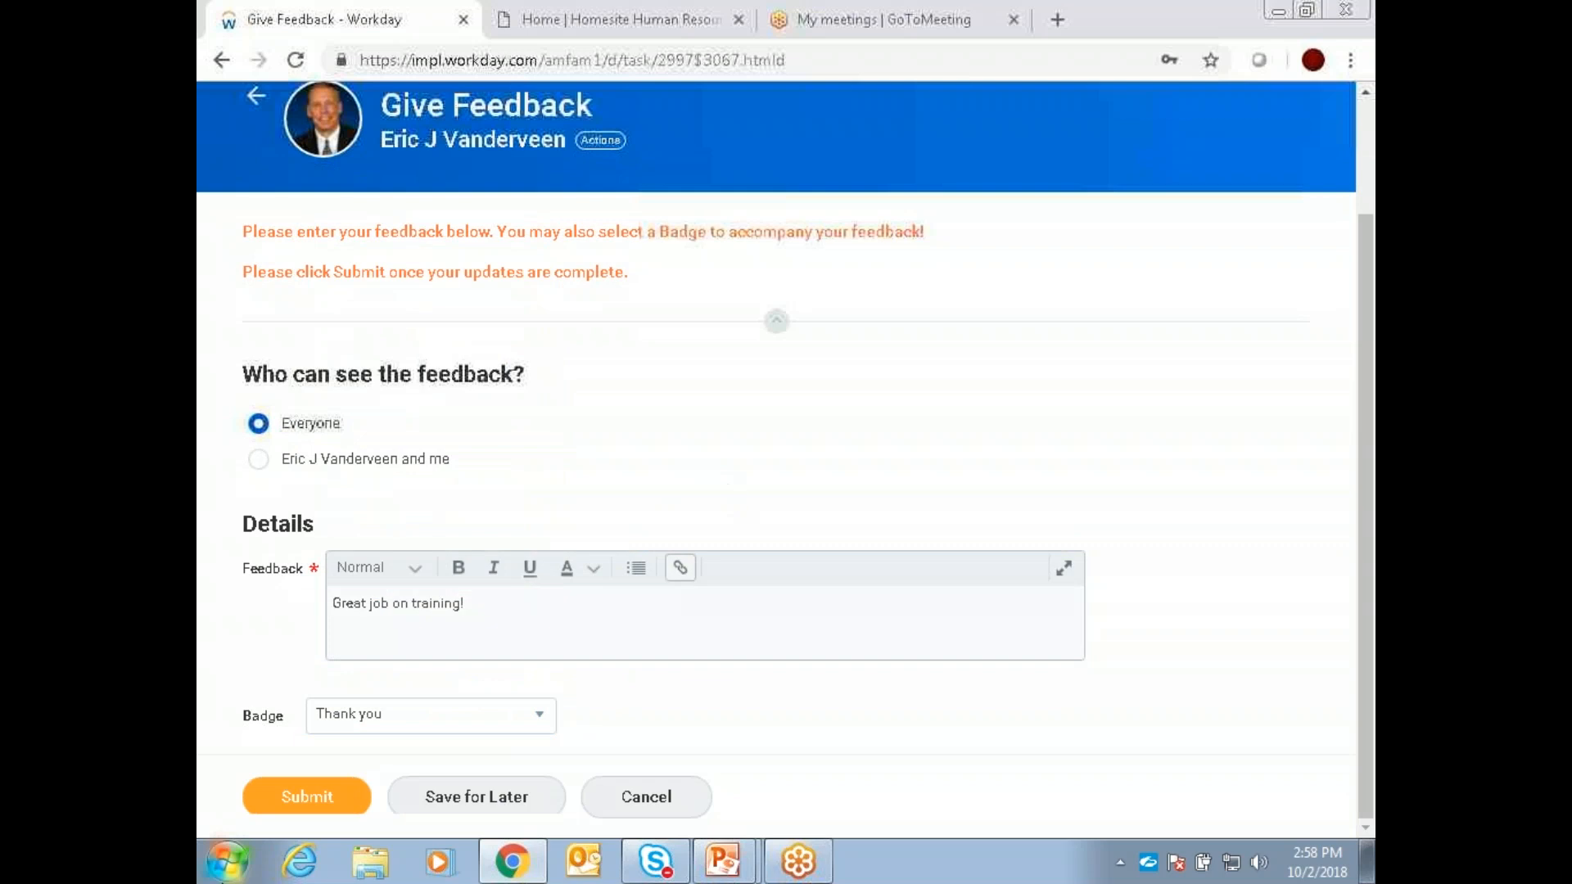
{"action": "left_click", "coordinate": [300, 806]}
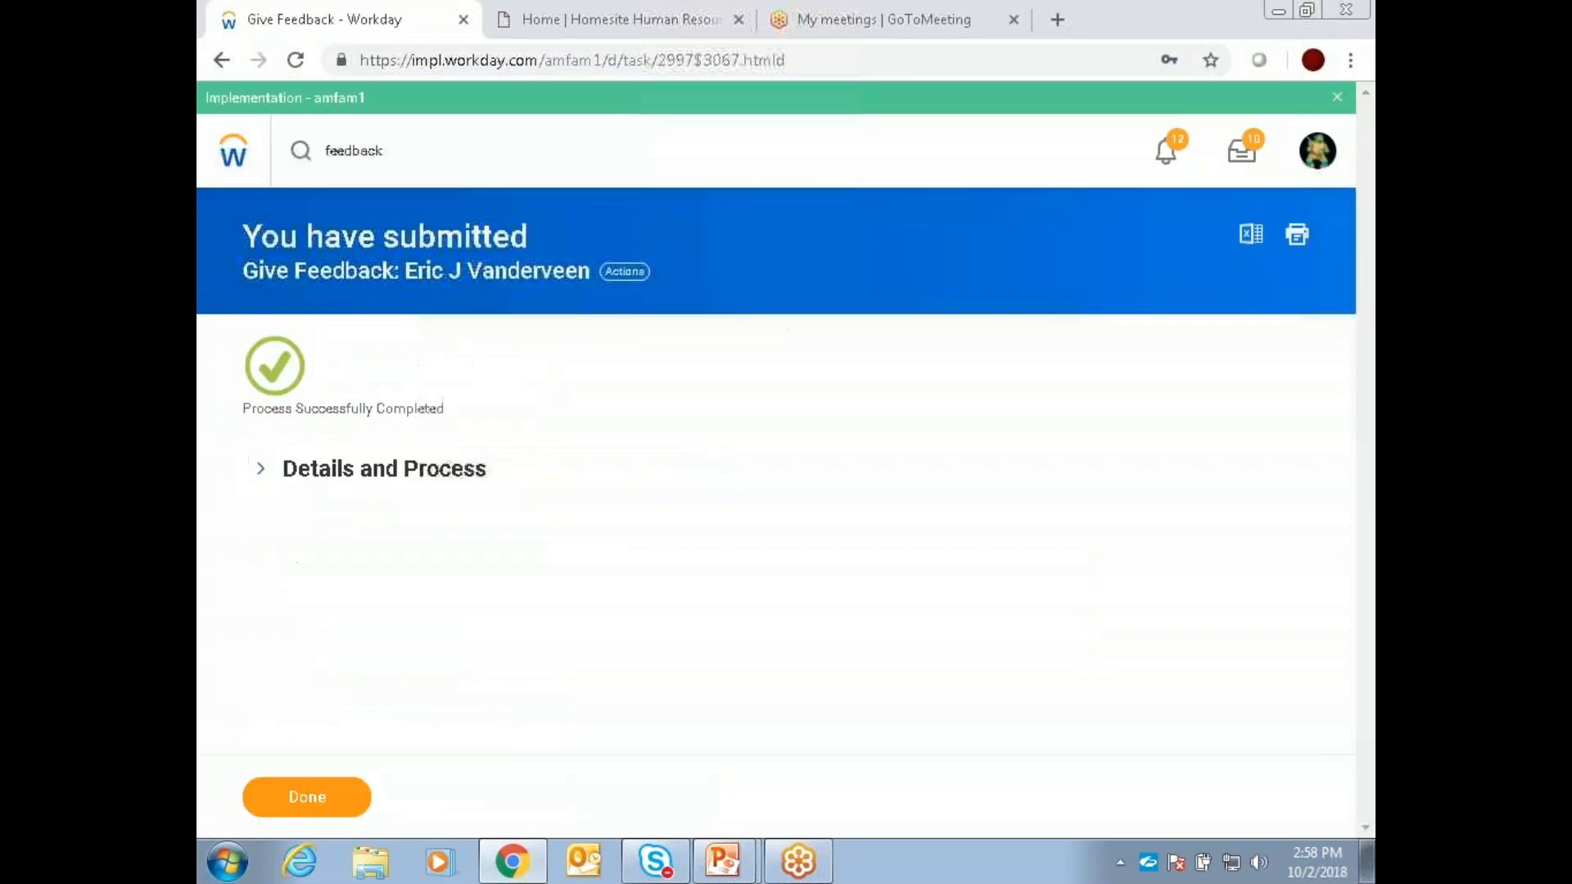
Step: Expand Details and Process for the submitted feedback and review its process history
{"action": "left_click", "coordinate": [260, 469]}
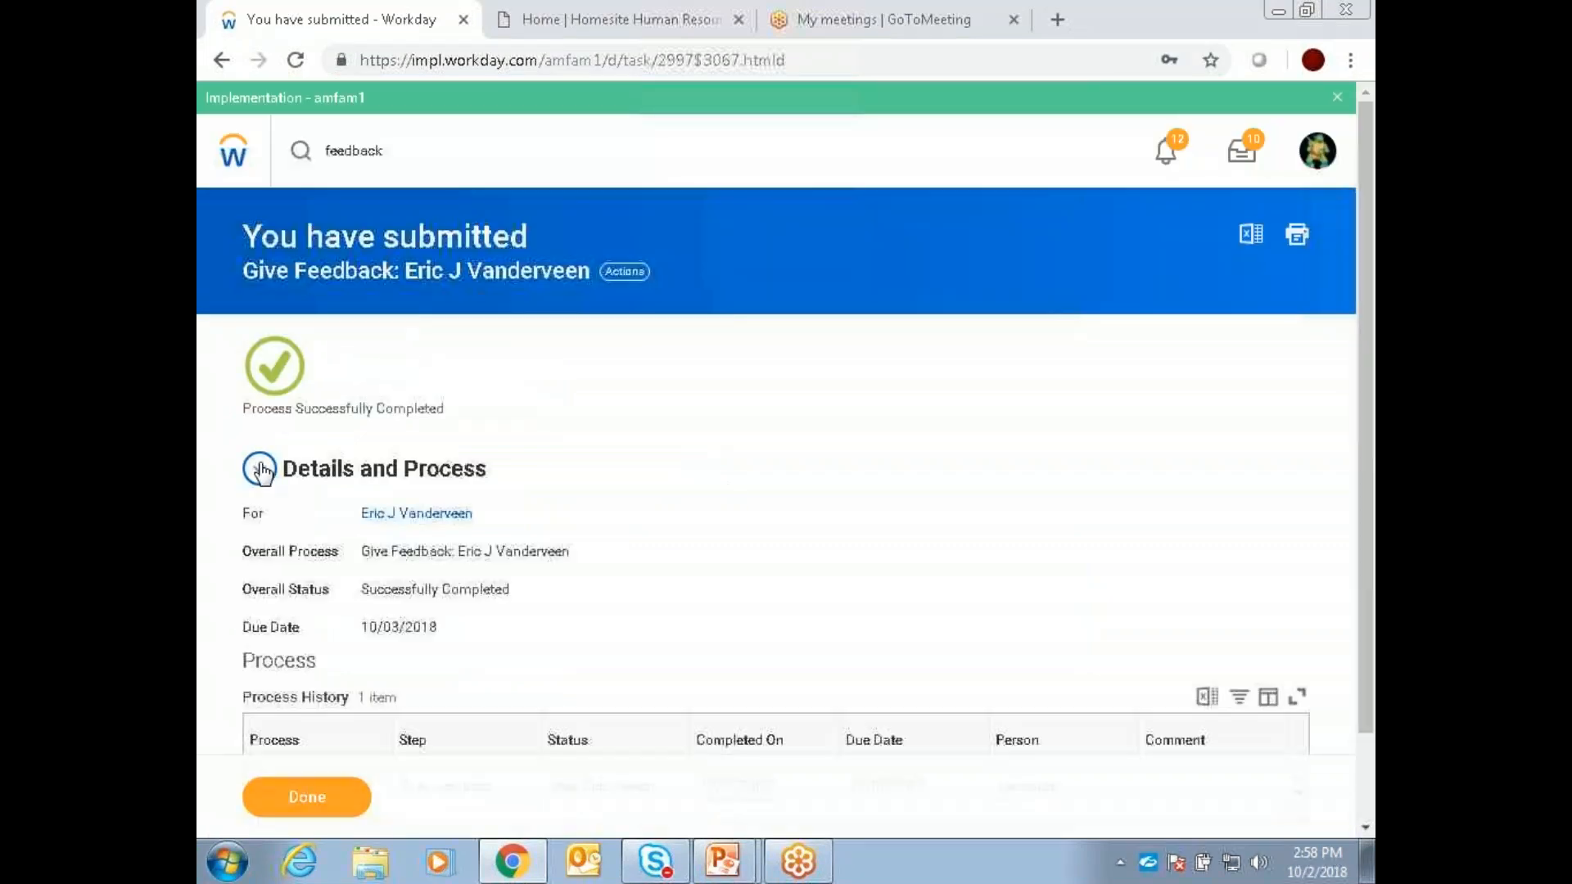
{"action": "scroll", "coordinate": [445, 706], "scroll_direction": "down", "scroll_amount": 2}
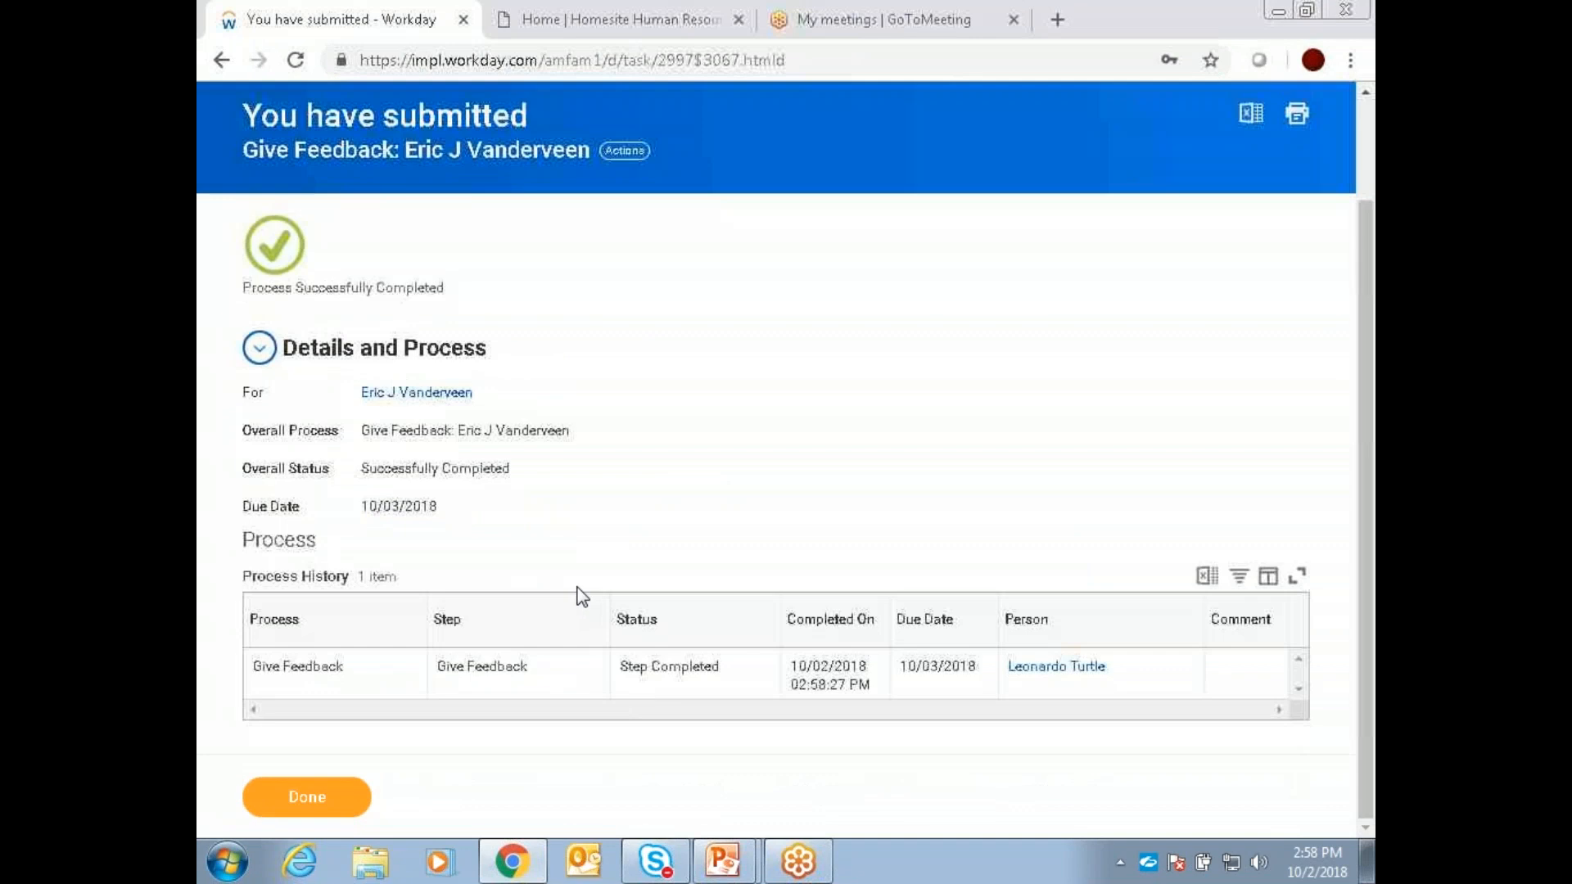
{"action": "scroll", "coordinate": [581, 596], "scroll_direction": "up", "scroll_amount": 2}
Step: Search for the trainer by last name and open that worker's profile
{"action": "left_click", "coordinate": [404, 158]}
{"action": "double_click", "coordinate": [404, 158]}
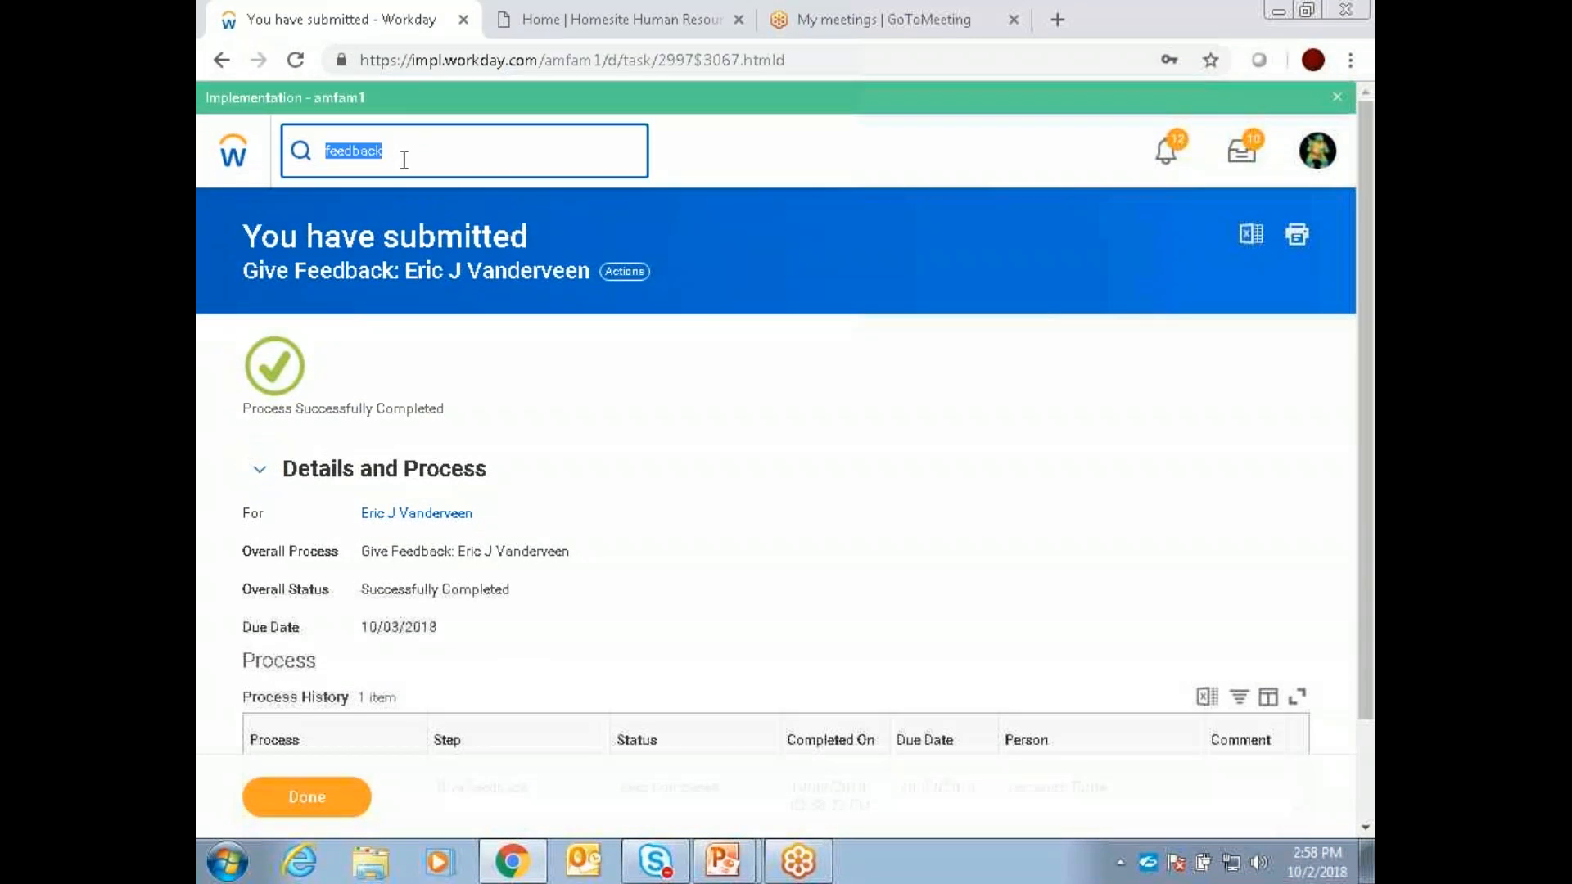
{"action": "type", "text": "Vanderveen"}
{"action": "key", "text": "Return"}
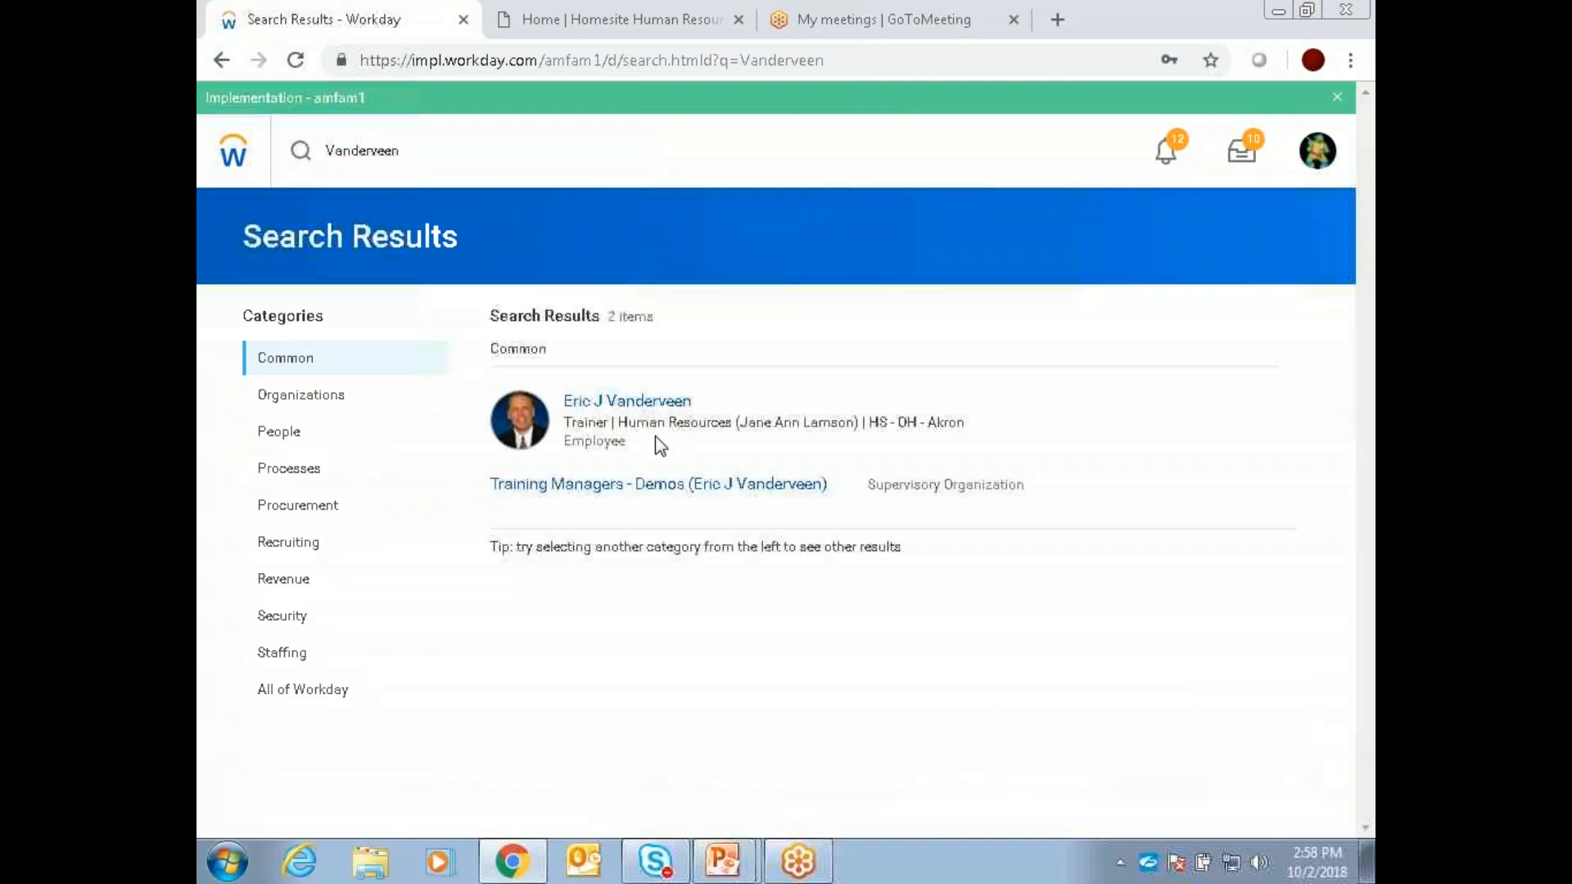
{"action": "left_click", "coordinate": [642, 403]}
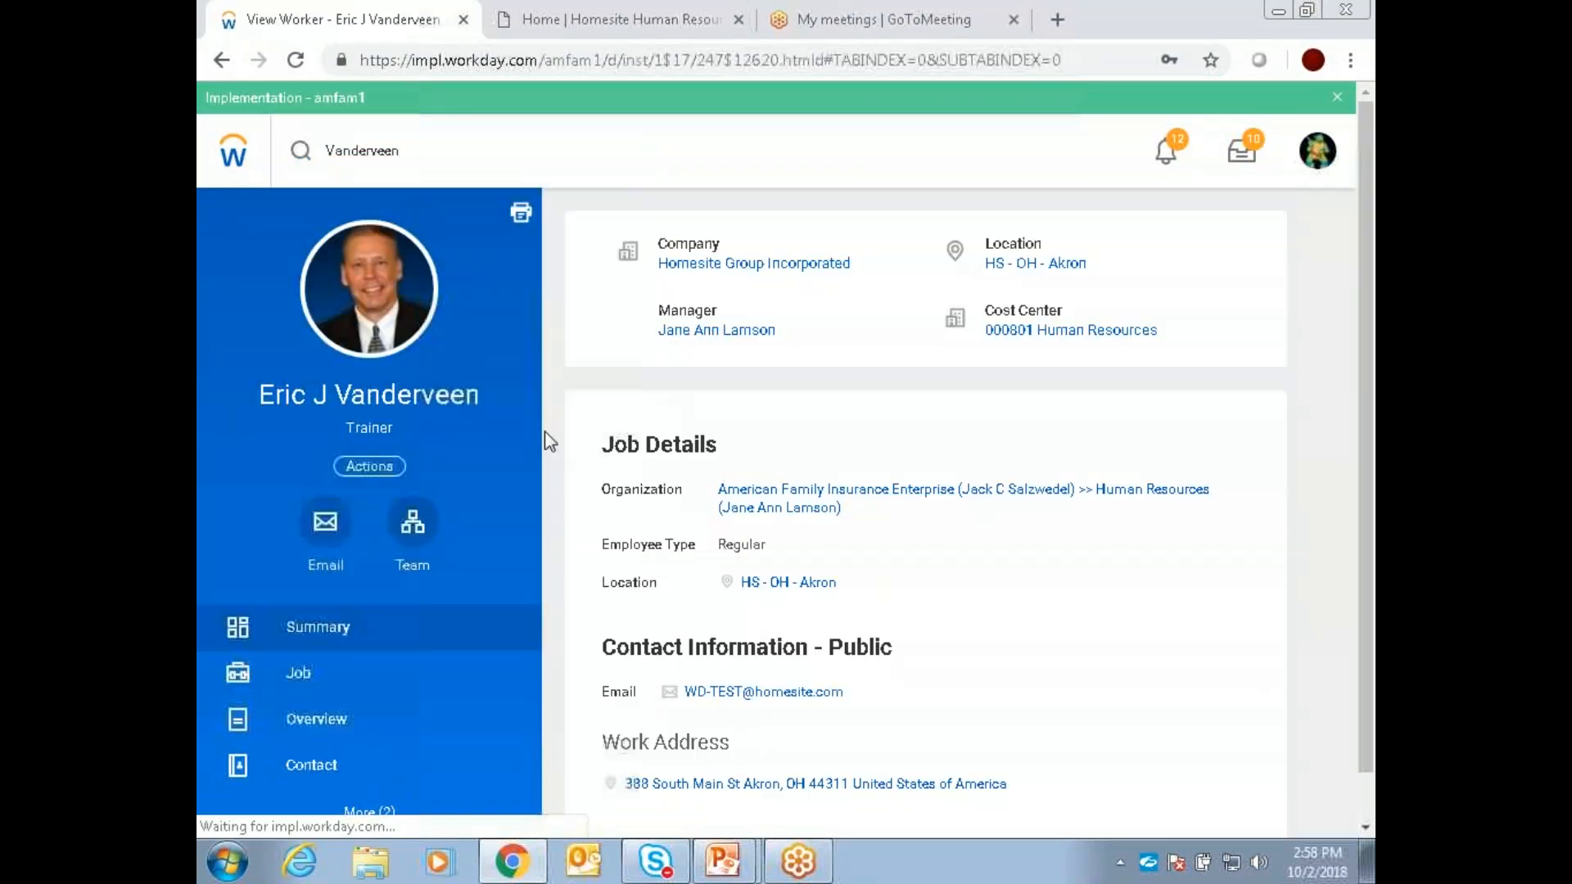
Step: Show the Feedback section of the trainer's profile and look through the Feedback Received entries
{"action": "scroll", "coordinate": [543, 439], "scroll_direction": "down", "scroll_amount": 1}
{"action": "left_click", "coordinate": [378, 807]}
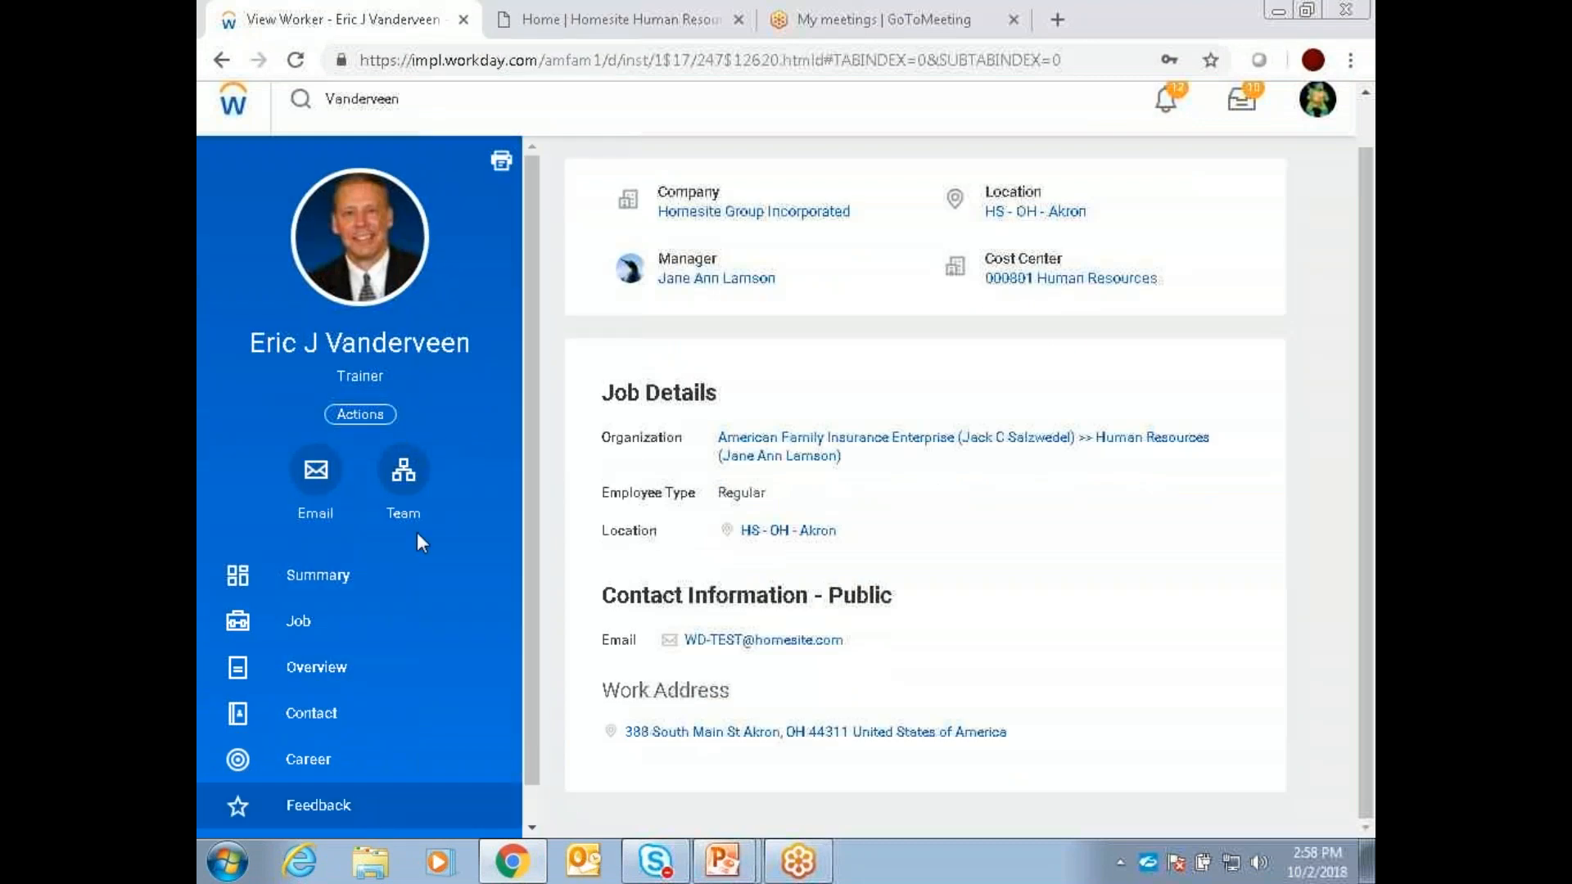
{"action": "scroll", "coordinate": [416, 532], "scroll_direction": "down", "scroll_amount": 1}
{"action": "left_click", "coordinate": [321, 767]}
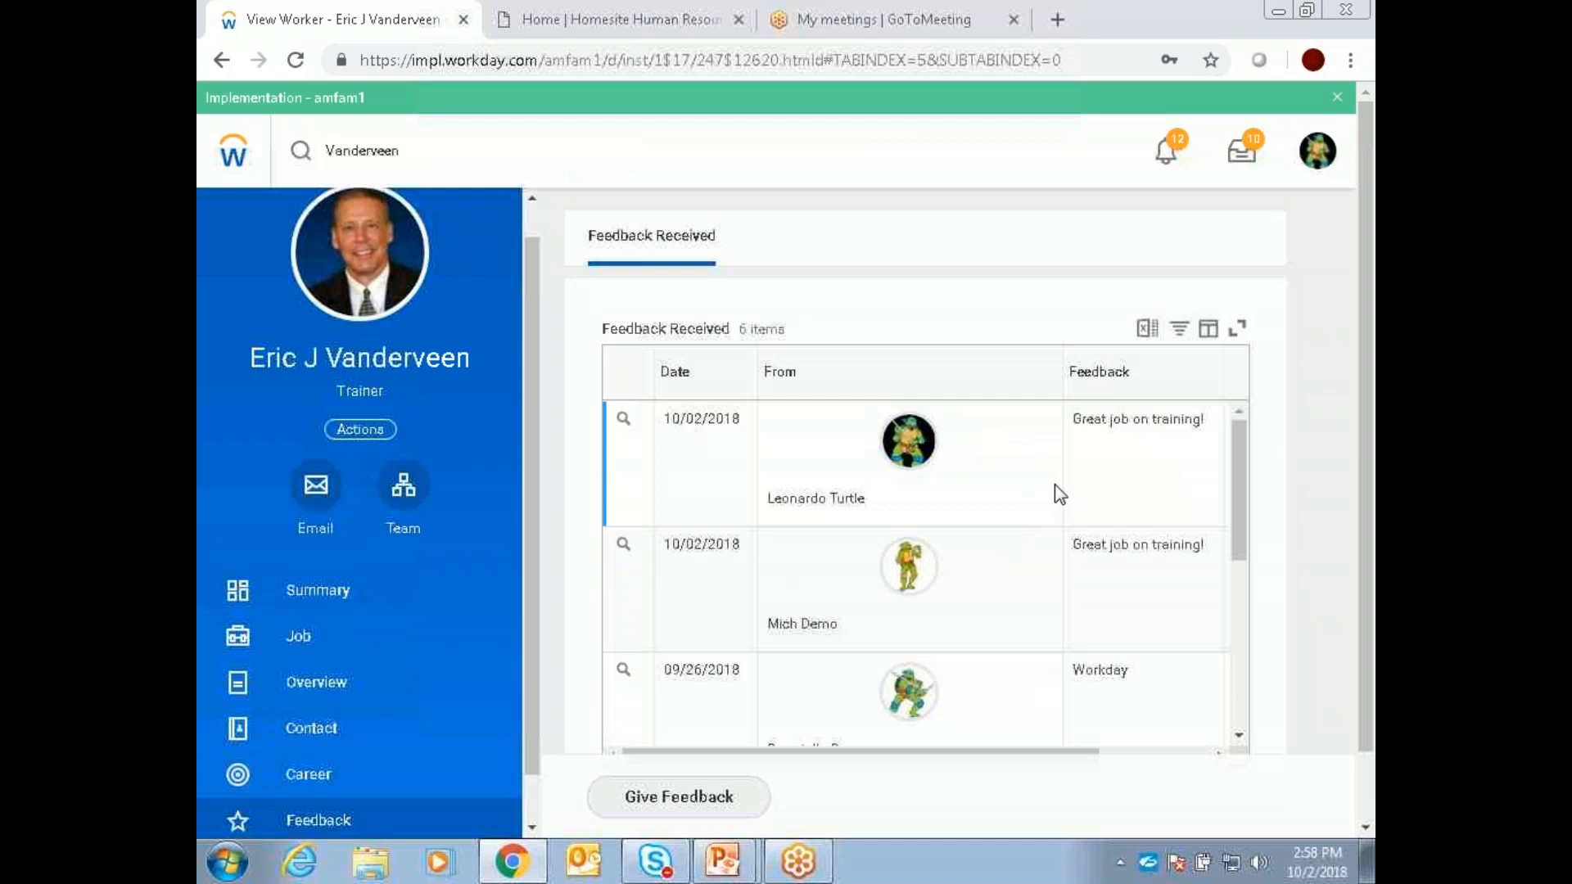
{"action": "scroll", "coordinate": [1056, 509], "scroll_direction": "down", "scroll_amount": 5}
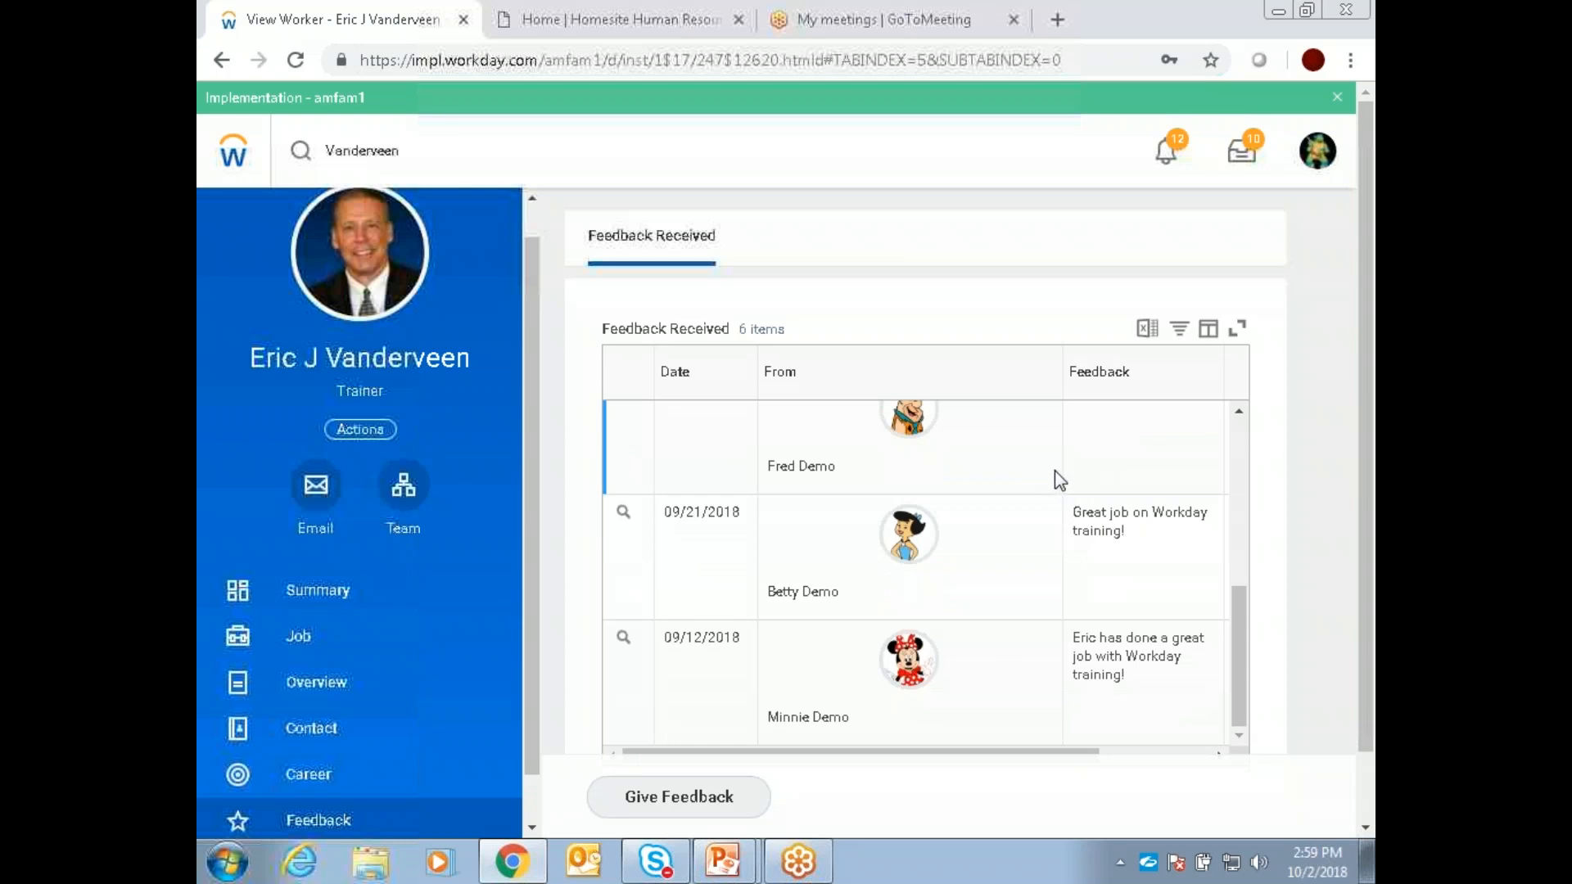
{"action": "scroll", "coordinate": [1053, 470], "scroll_direction": "up", "scroll_amount": 5}
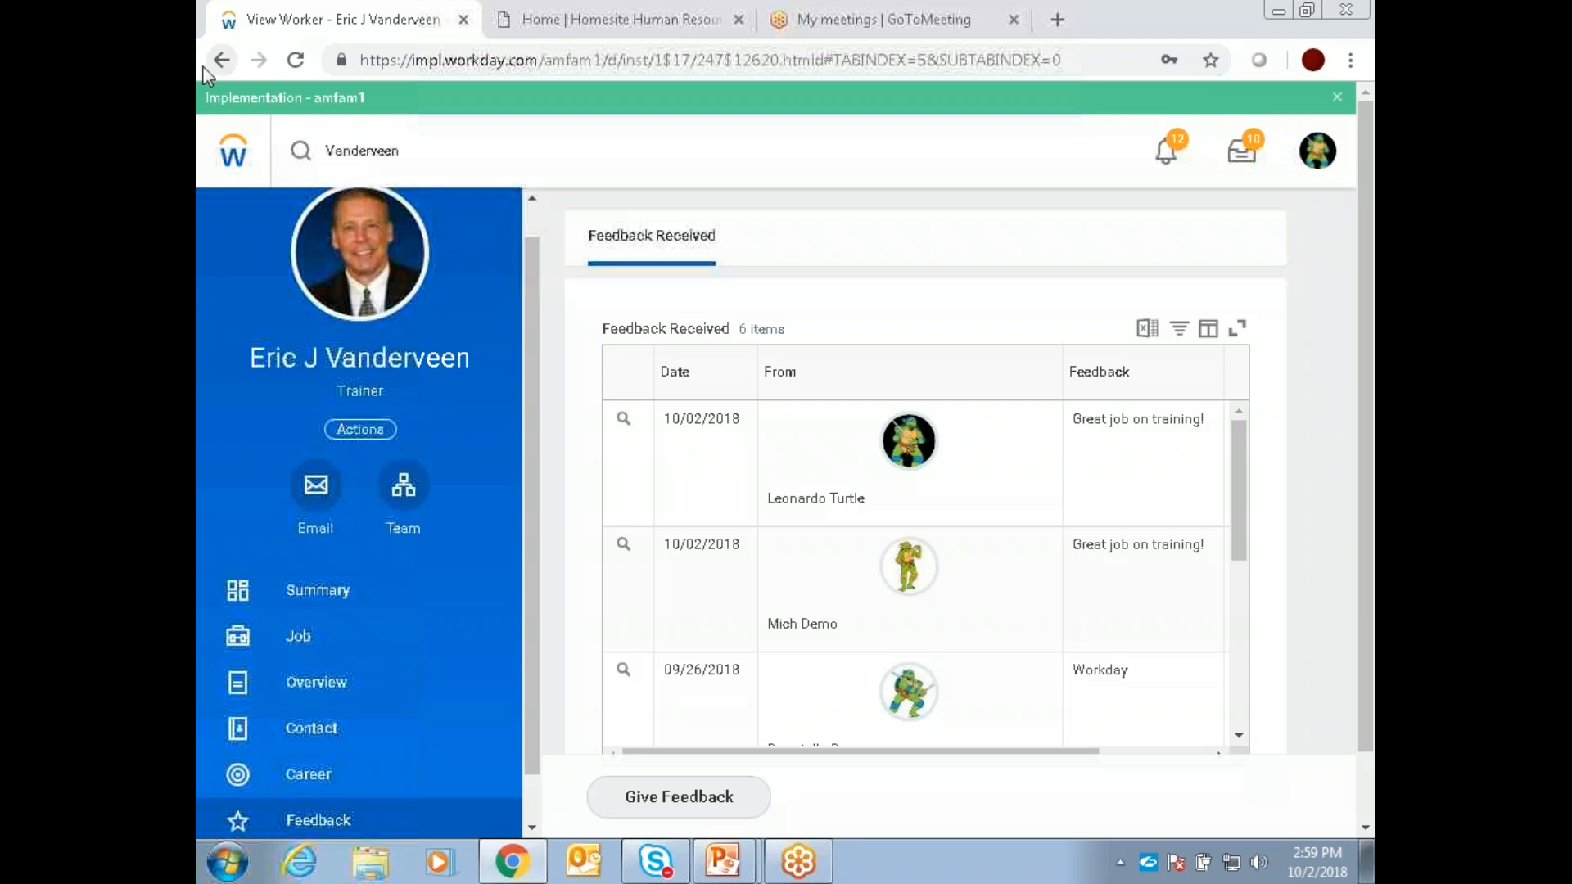
Step: Return to the Workday home page and clear the old search text
{"action": "left_click", "coordinate": [234, 150]}
{"action": "left_click", "coordinate": [399, 147]}
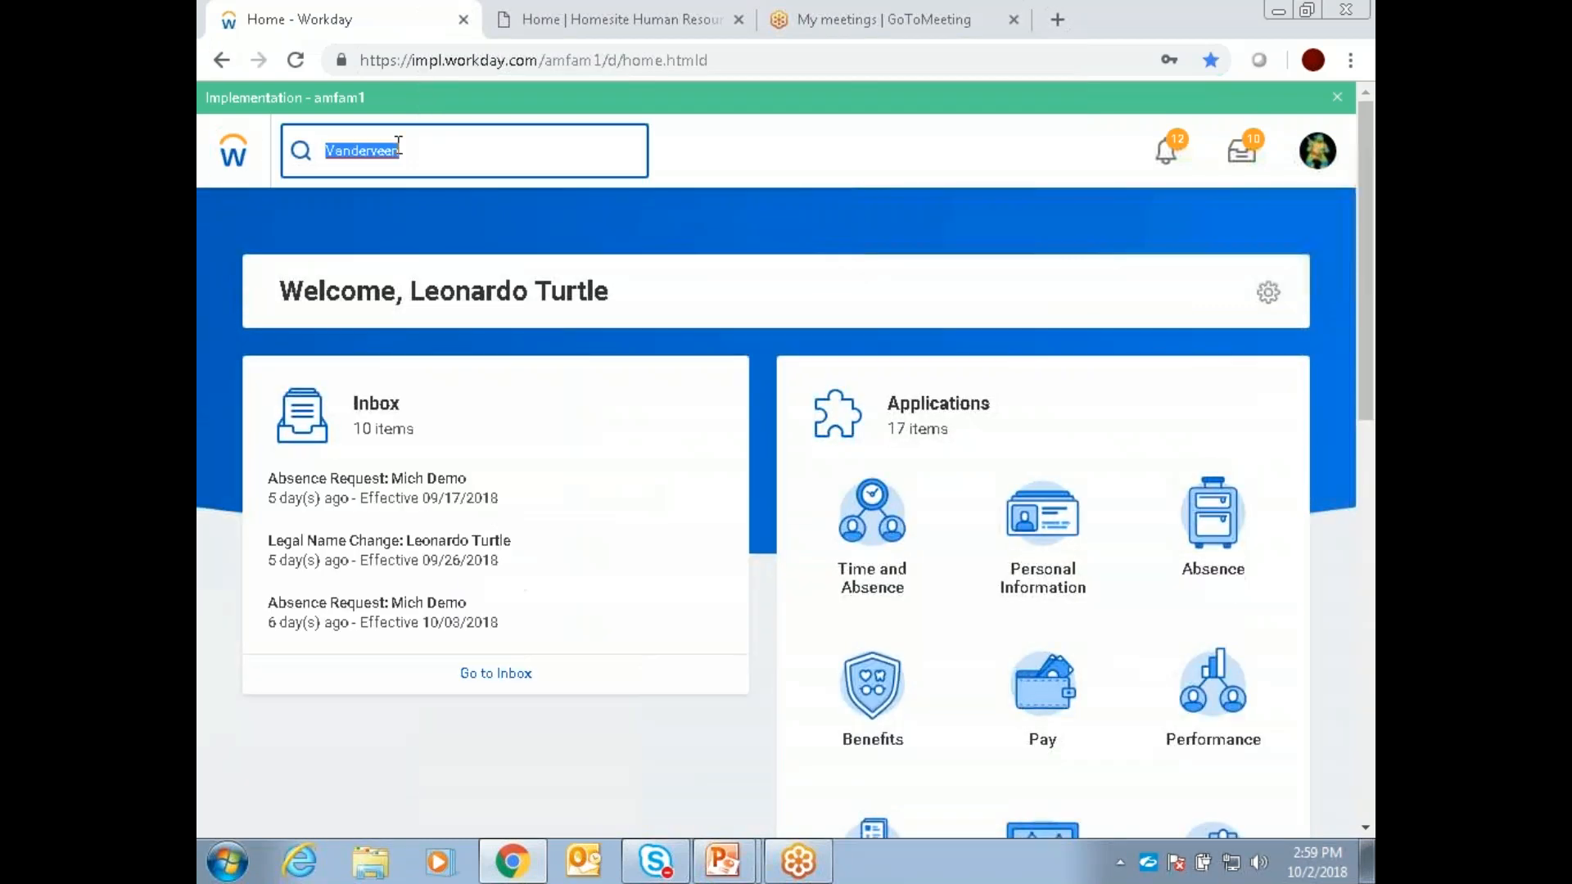
{"action": "key", "text": "BackSpace"}
{"action": "left_click", "coordinate": [697, 160]}
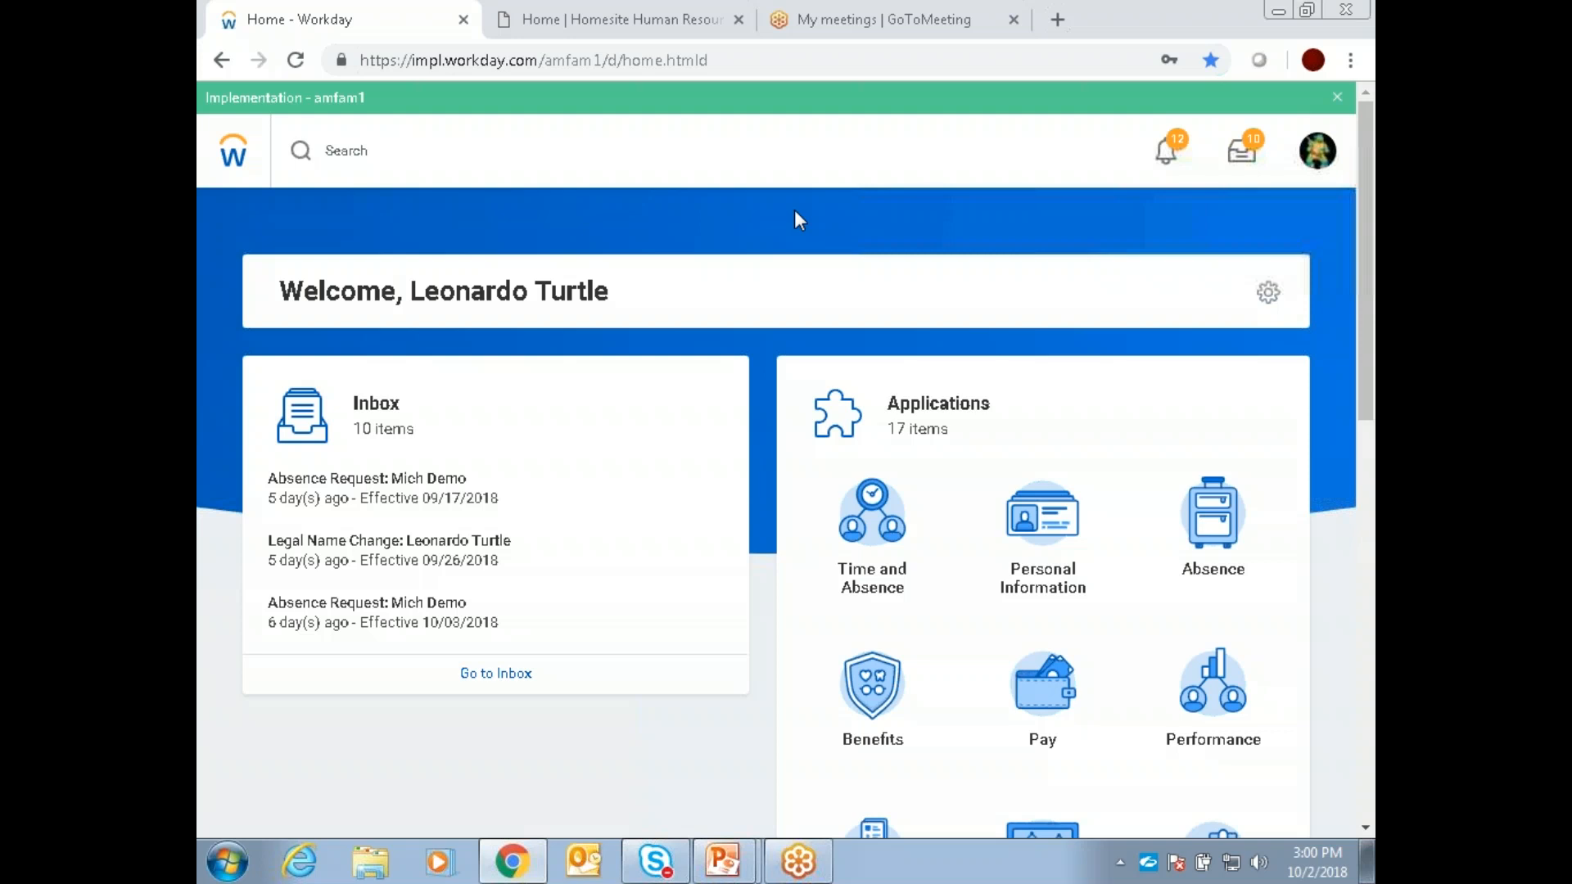
Step: Open the Time and Absence application, look through its team time cards, and expand the full Tasks list
{"action": "left_click", "coordinate": [872, 523]}
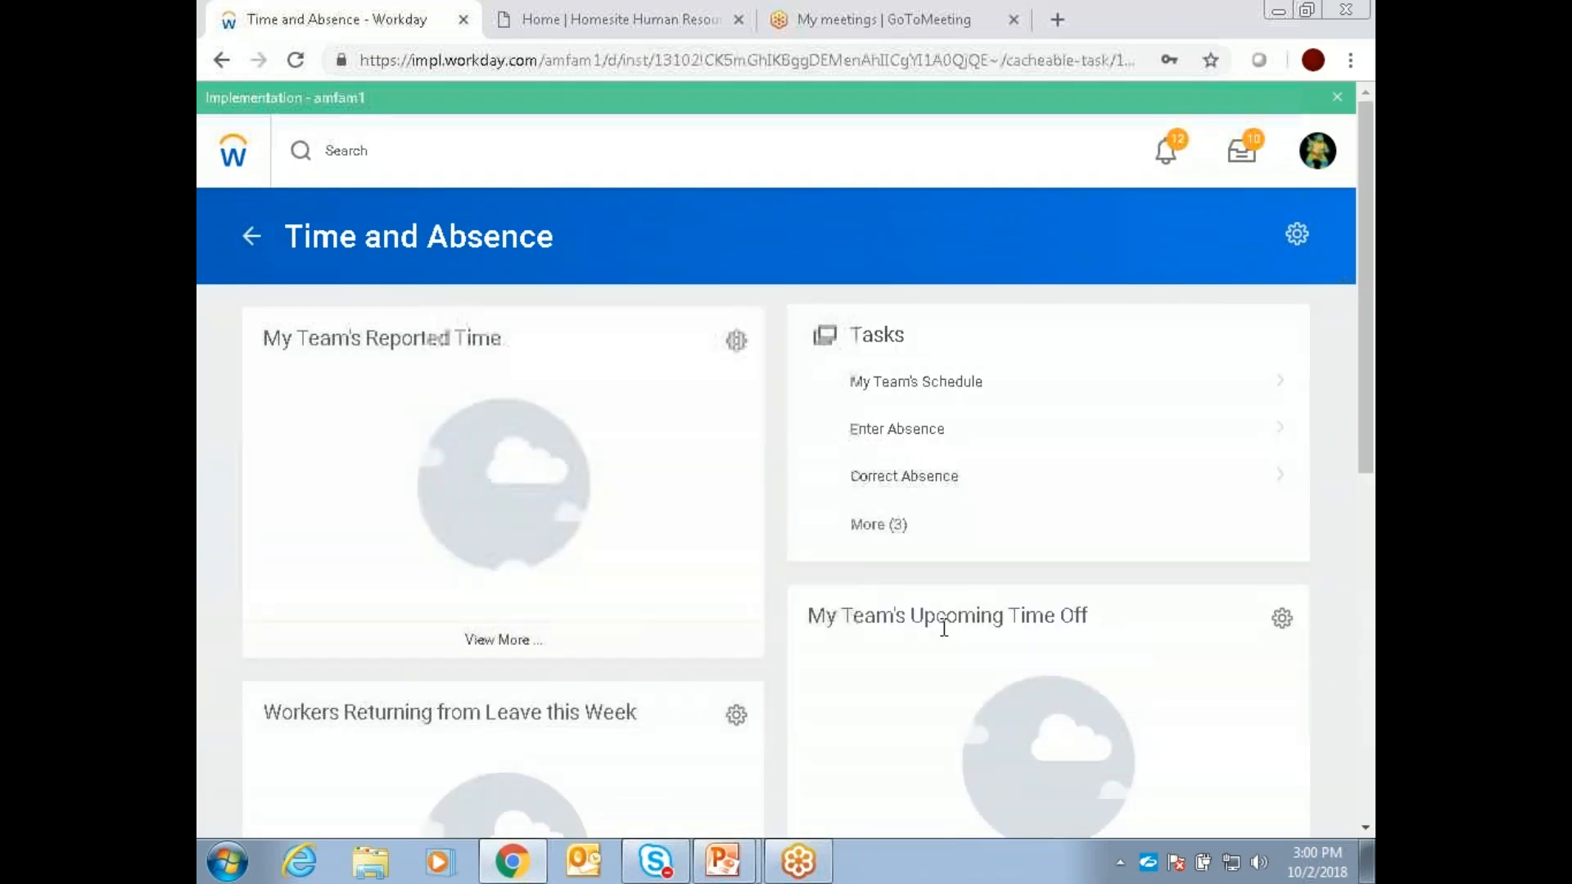
{"action": "scroll", "coordinate": [943, 629], "scroll_direction": "down", "scroll_amount": 3}
{"action": "scroll", "coordinate": [954, 608], "scroll_direction": "down", "scroll_amount": 4}
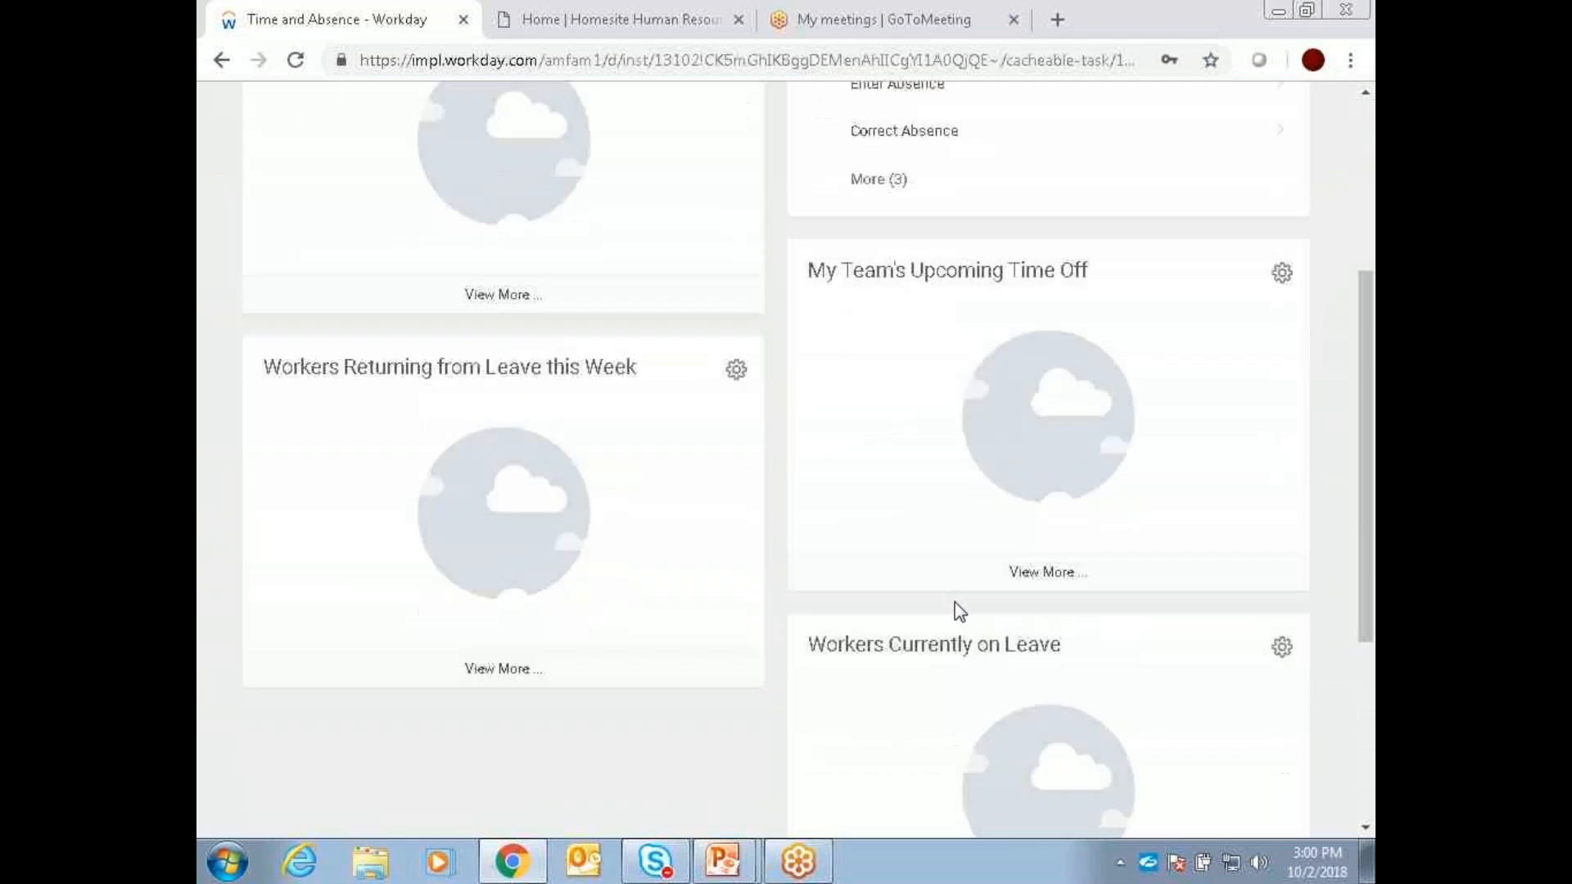
{"action": "scroll", "coordinate": [957, 601], "scroll_direction": "down", "scroll_amount": 2}
{"action": "scroll", "coordinate": [970, 594], "scroll_direction": "up", "scroll_amount": 7}
{"action": "scroll", "coordinate": [978, 580], "scroll_direction": "up", "scroll_amount": 1}
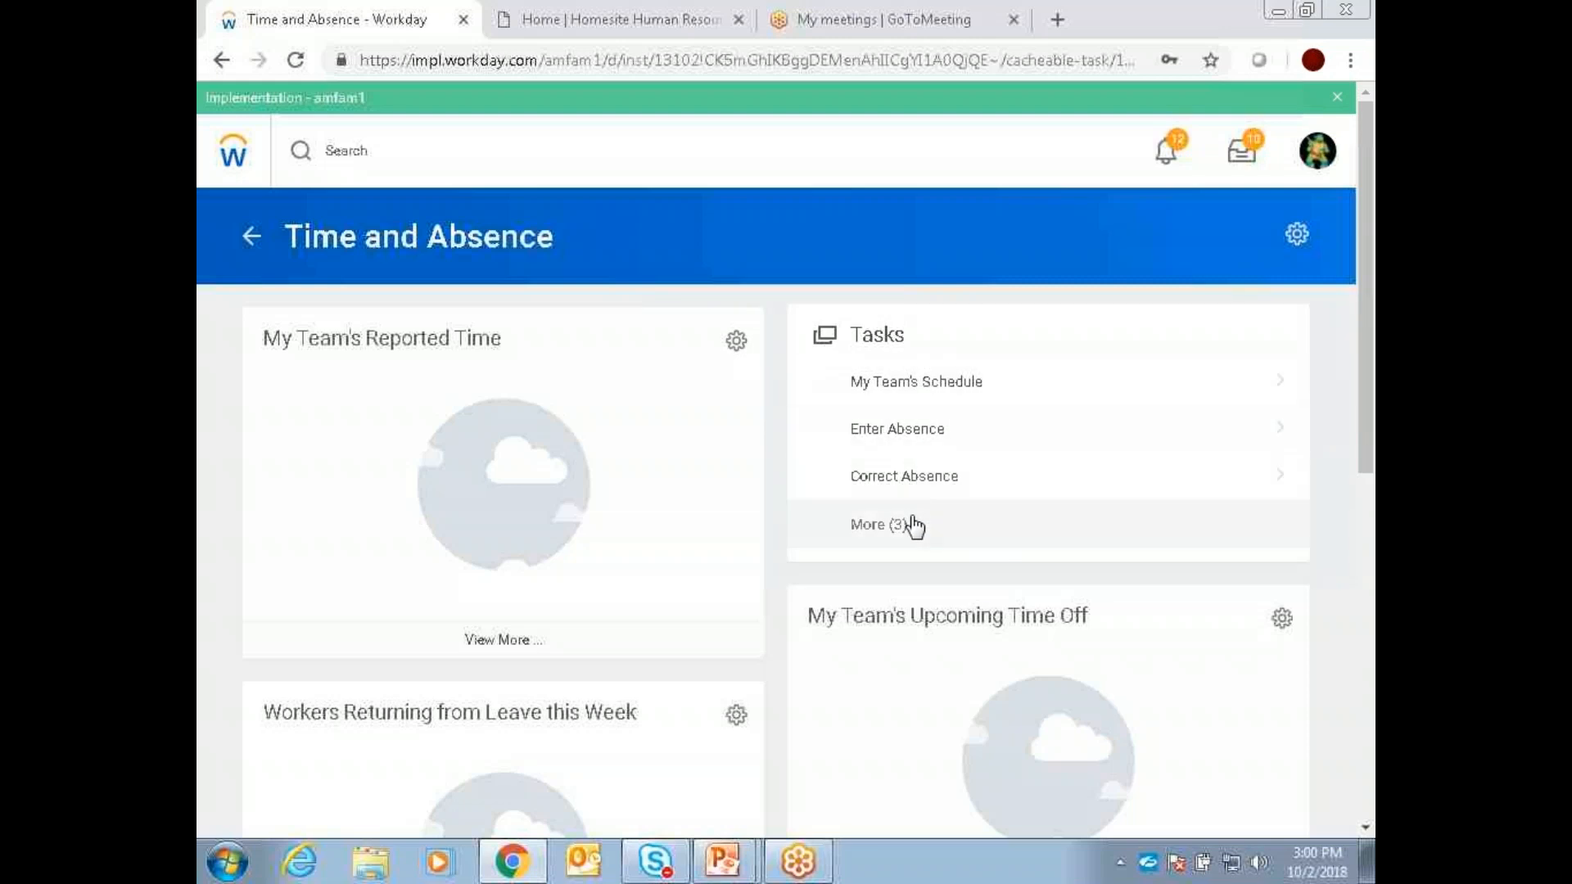
{"action": "left_click", "coordinate": [879, 528]}
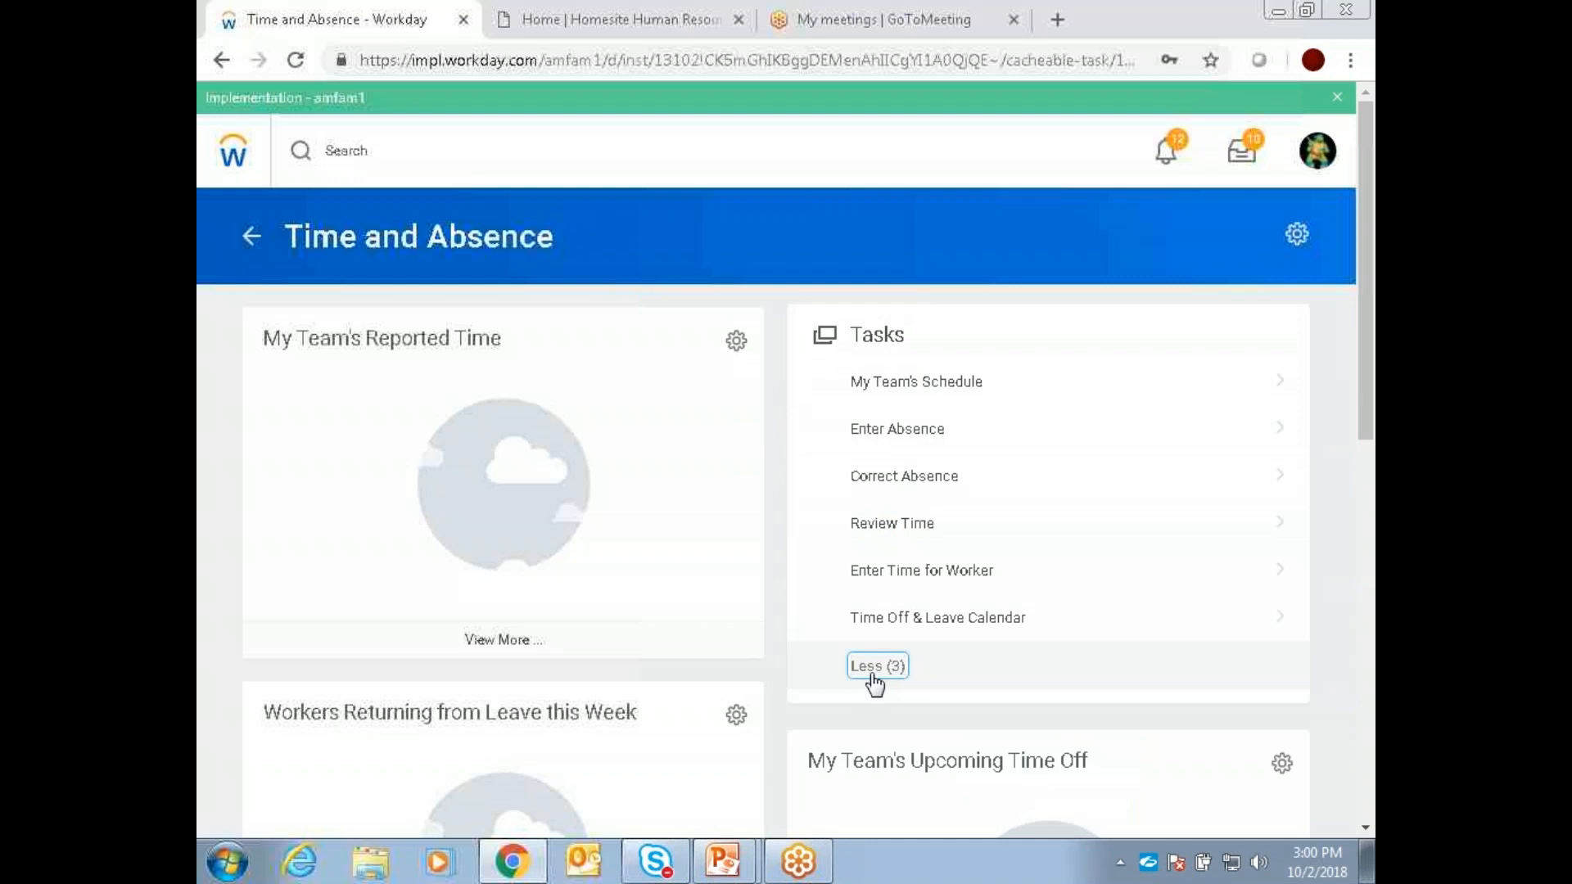
Step: Run the My Team's Reported Time report with the preset organization and dates, and return to the home page
{"action": "left_click", "coordinate": [486, 642]}
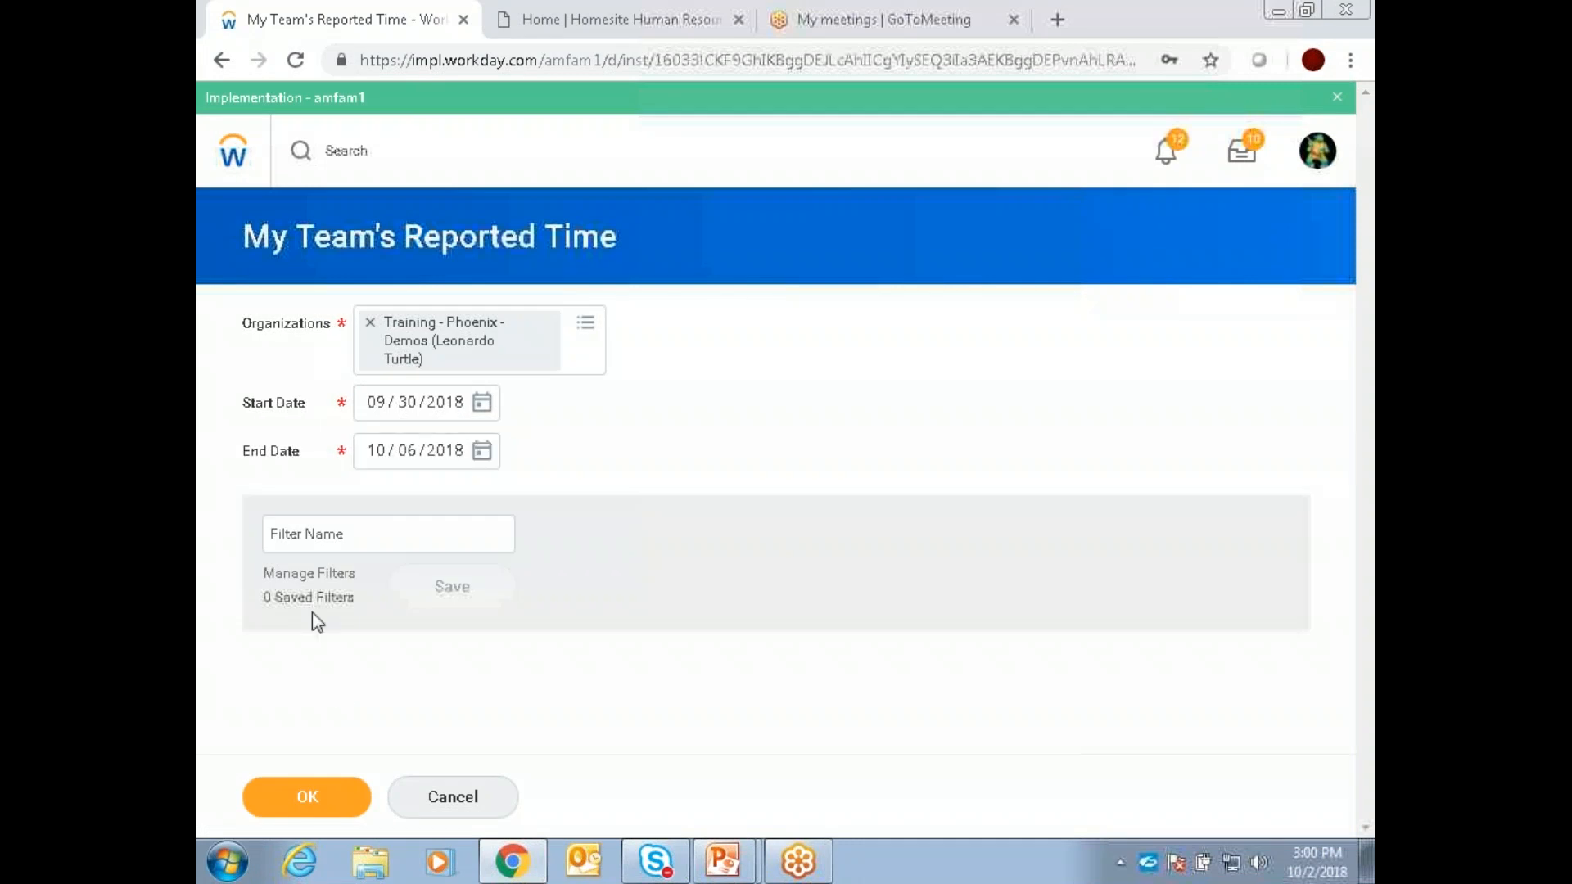
{"action": "left_click", "coordinate": [306, 797]}
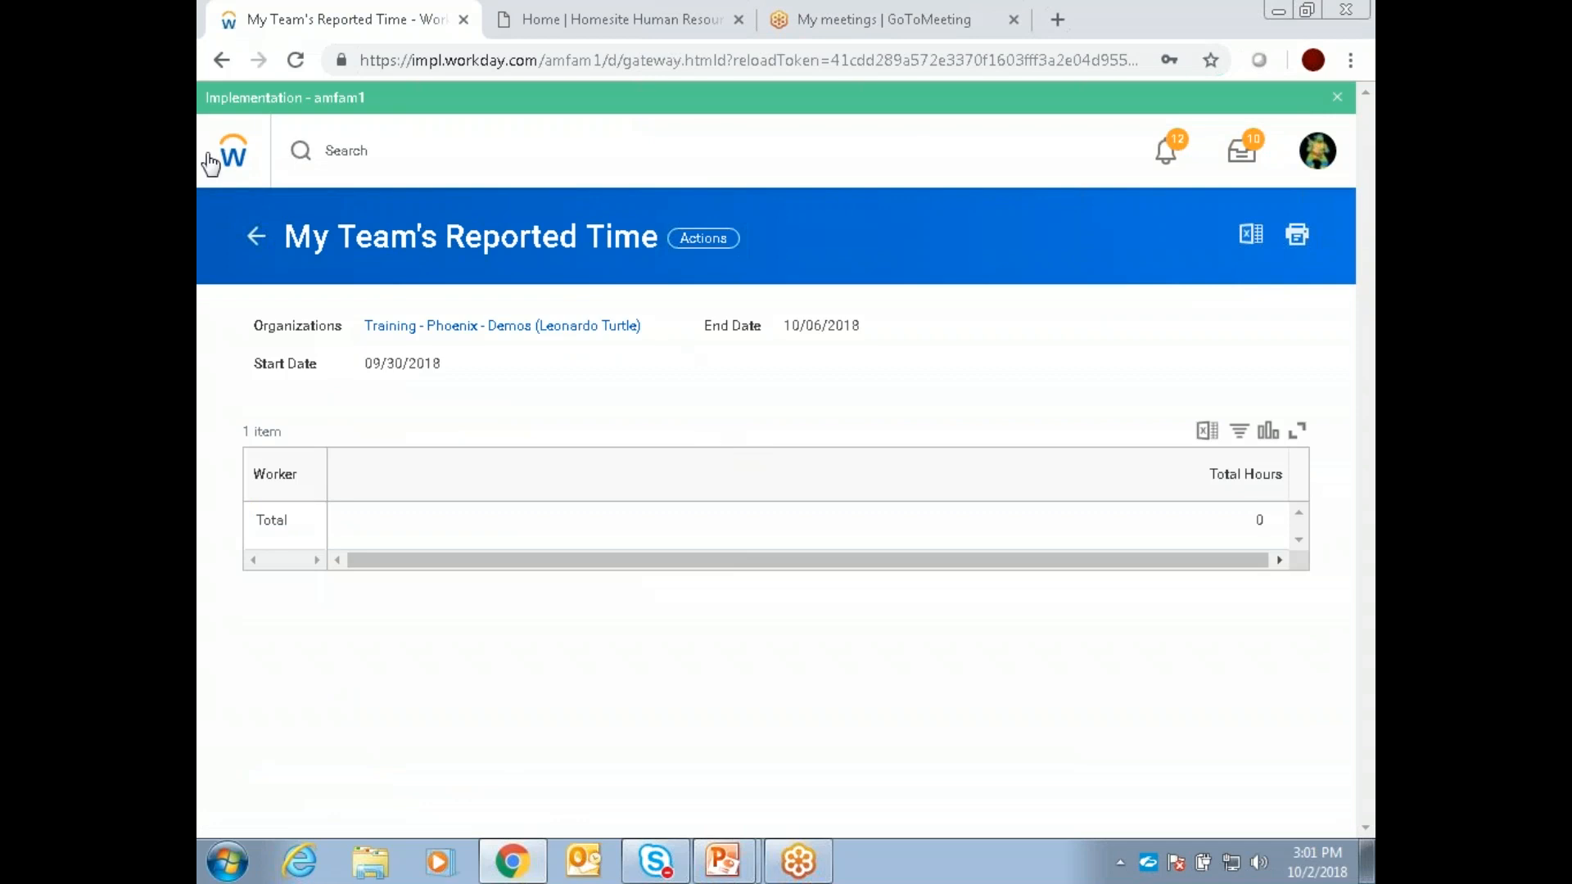
{"action": "left_click", "coordinate": [235, 160]}
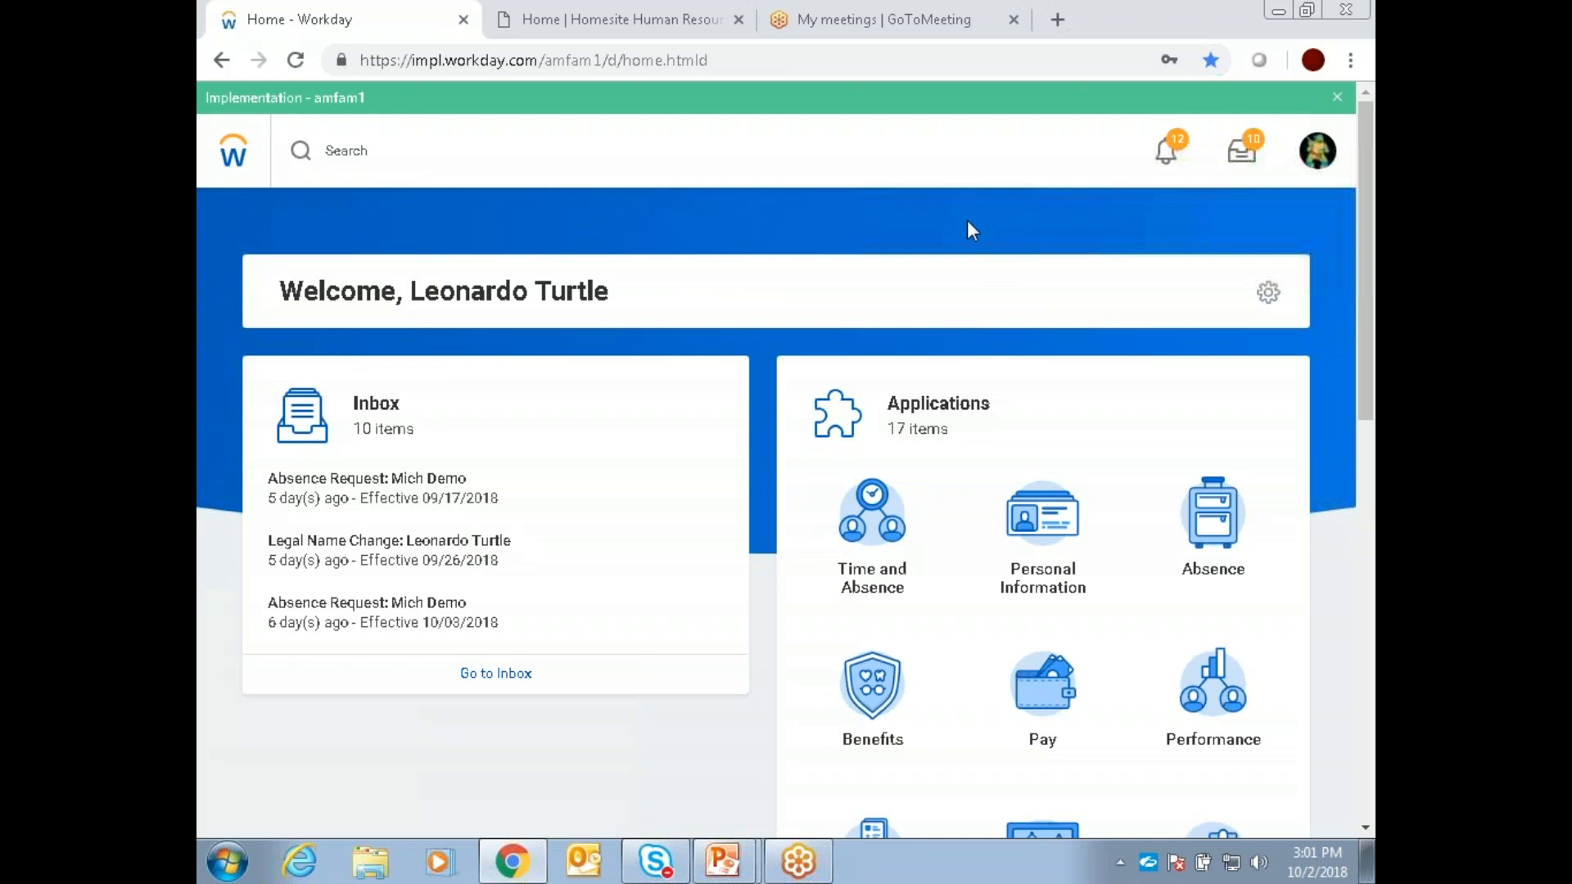
Step: Look through the Applications on the home page and open My Team Management
{"action": "scroll", "coordinate": [1024, 212], "scroll_direction": "down", "scroll_amount": 5}
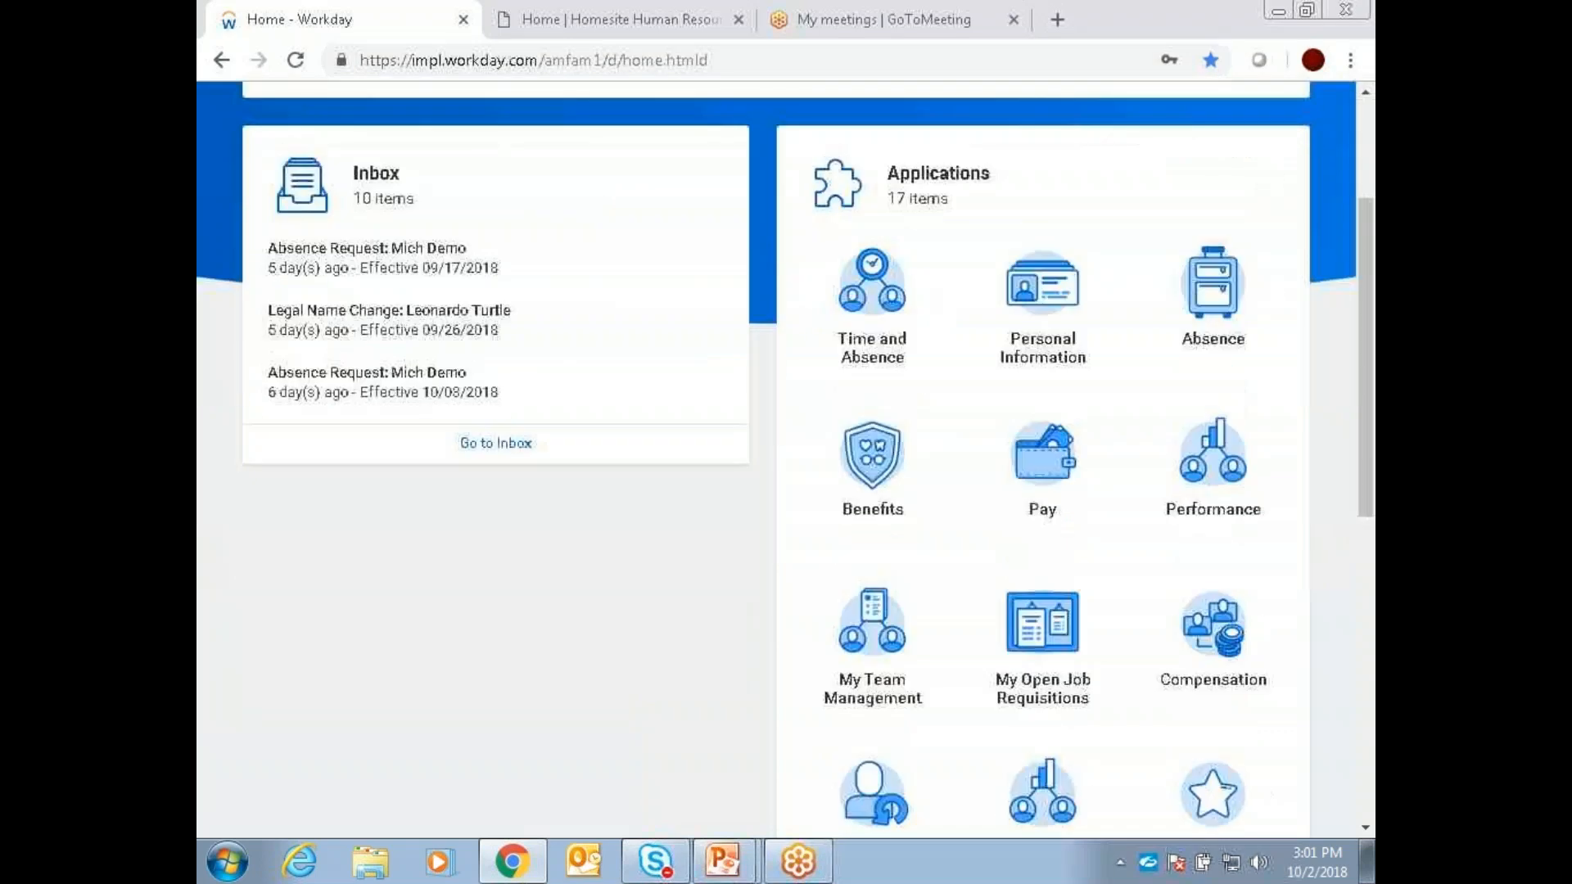
{"action": "scroll", "coordinate": [1024, 229], "scroll_direction": "down", "scroll_amount": 4}
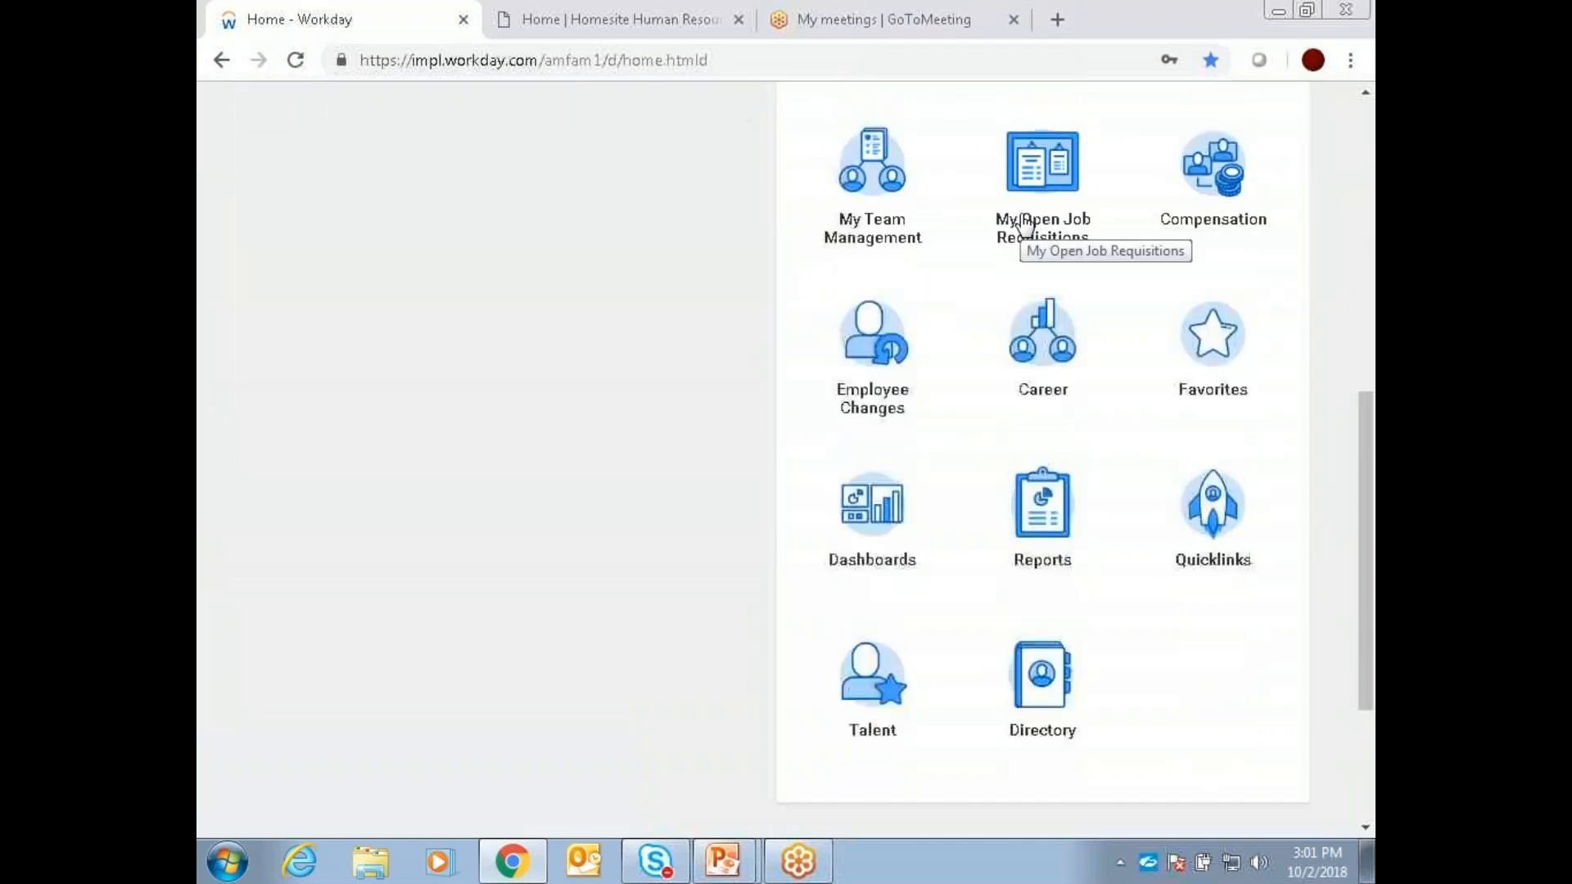
{"action": "scroll", "coordinate": [1021, 226], "scroll_direction": "up", "scroll_amount": 9}
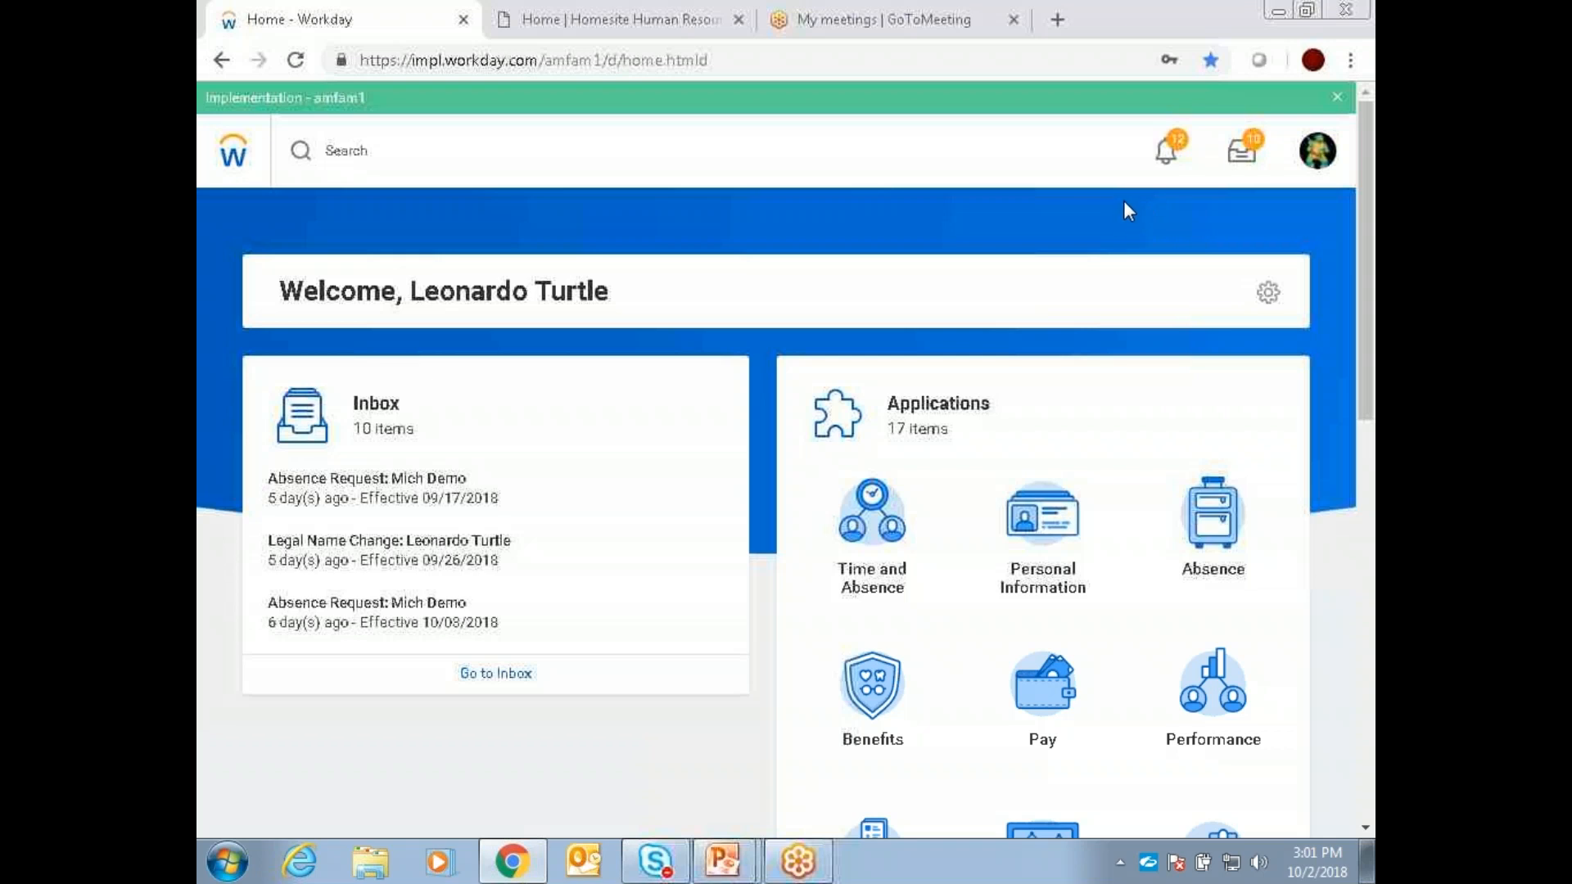
{"action": "scroll", "coordinate": [1123, 205], "scroll_direction": "down", "scroll_amount": 3}
{"action": "scroll", "coordinate": [1123, 209], "scroll_direction": "down", "scroll_amount": 3}
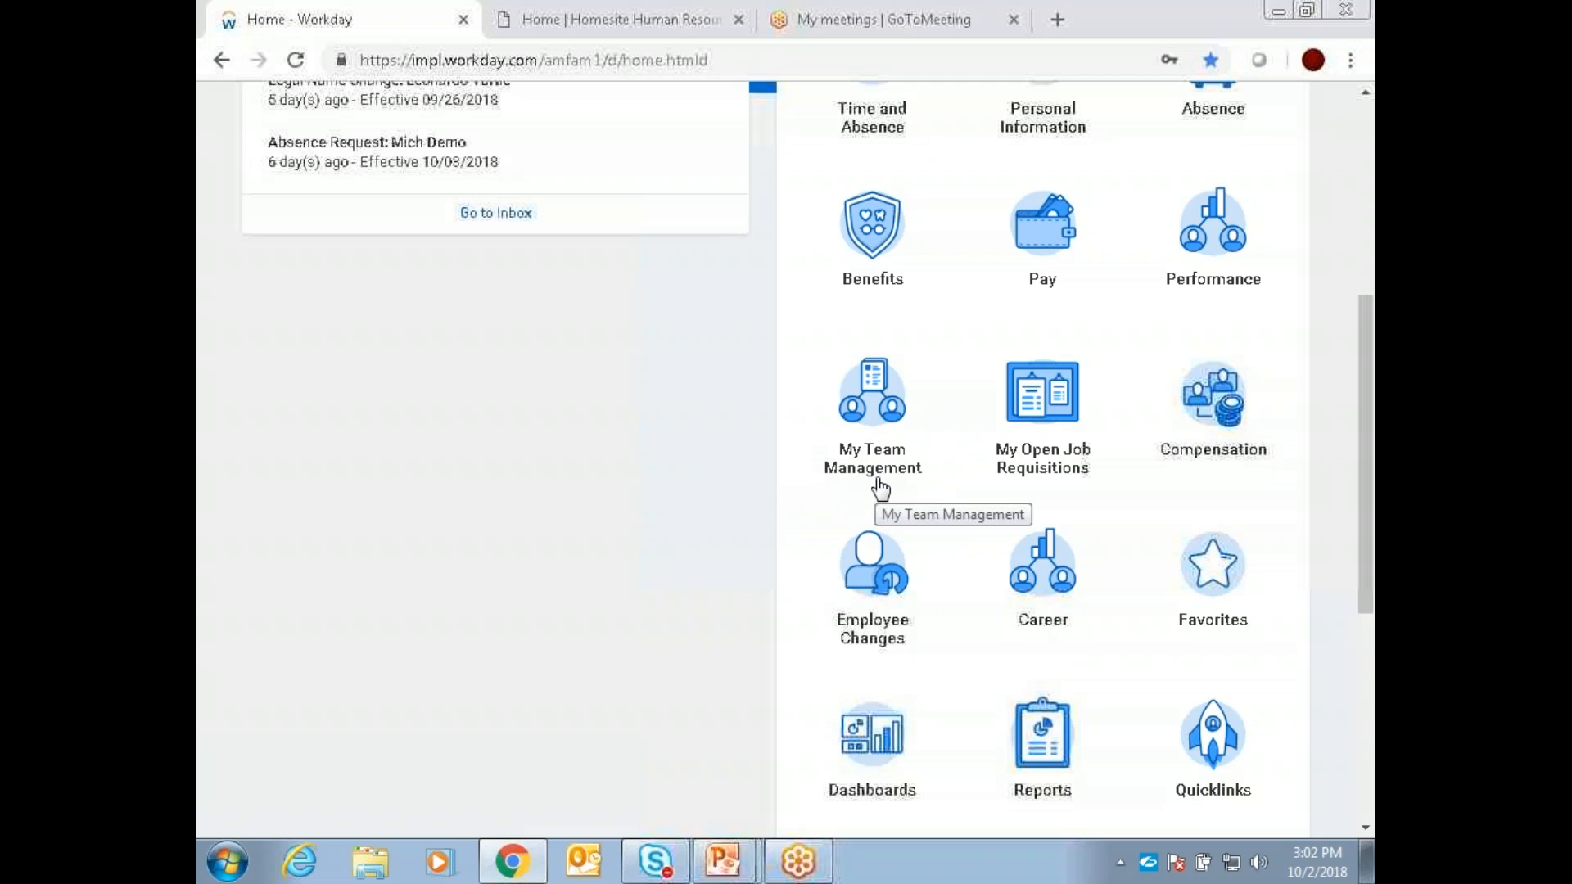
{"action": "left_click", "coordinate": [879, 485]}
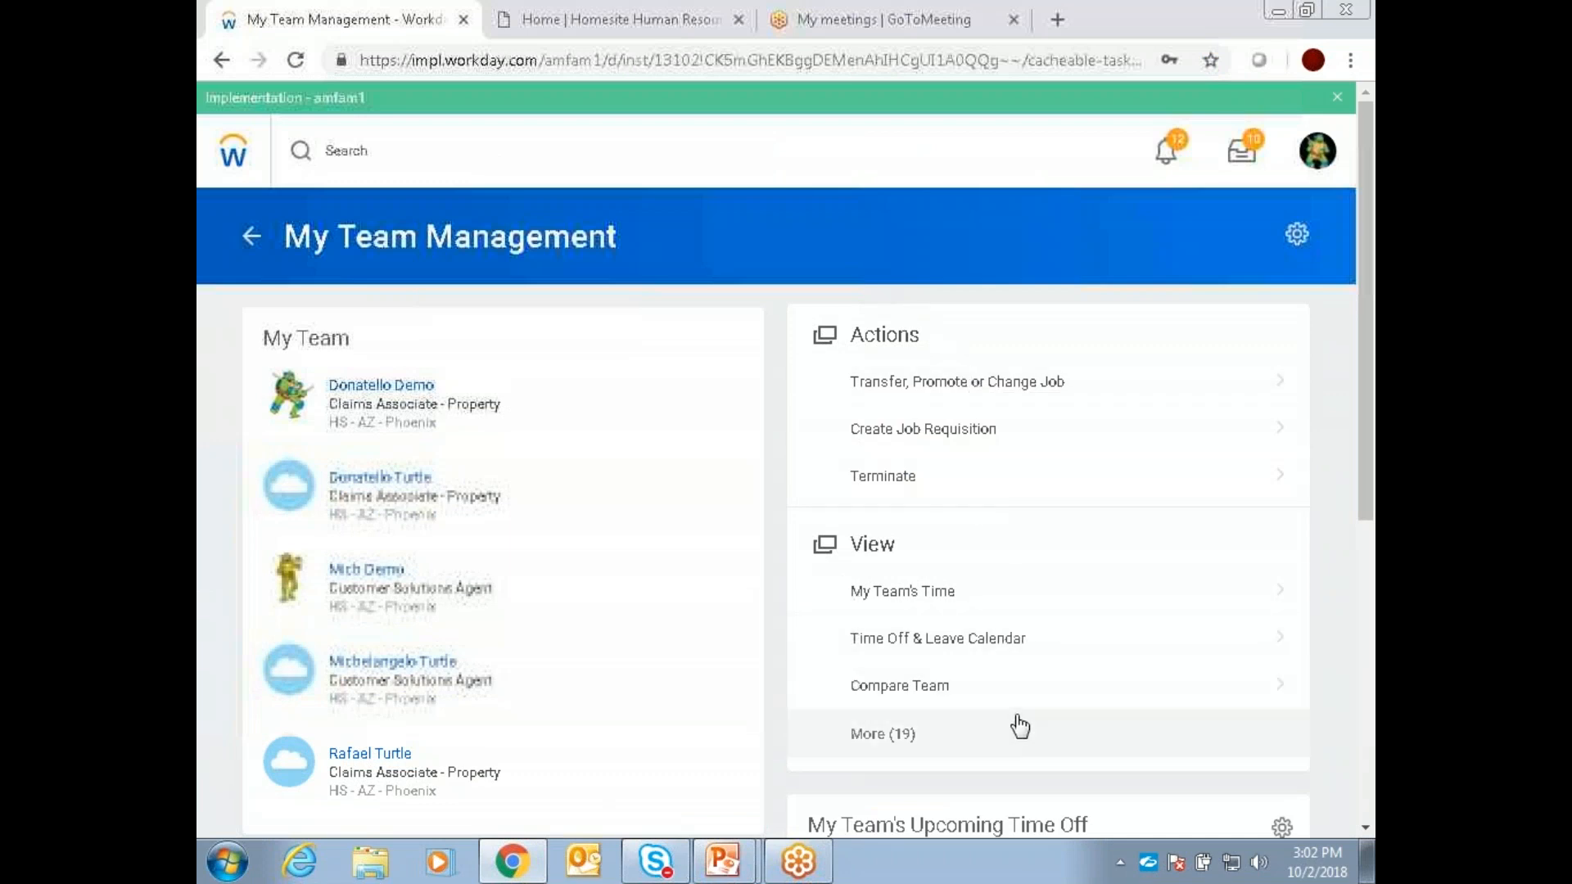
Step: Expand the full View list in My Team Management and look through the available reports
{"action": "scroll", "coordinate": [1017, 726], "scroll_direction": "down", "scroll_amount": 2}
{"action": "left_click", "coordinate": [863, 617]}
{"action": "scroll", "coordinate": [930, 562], "scroll_direction": "down", "scroll_amount": 2}
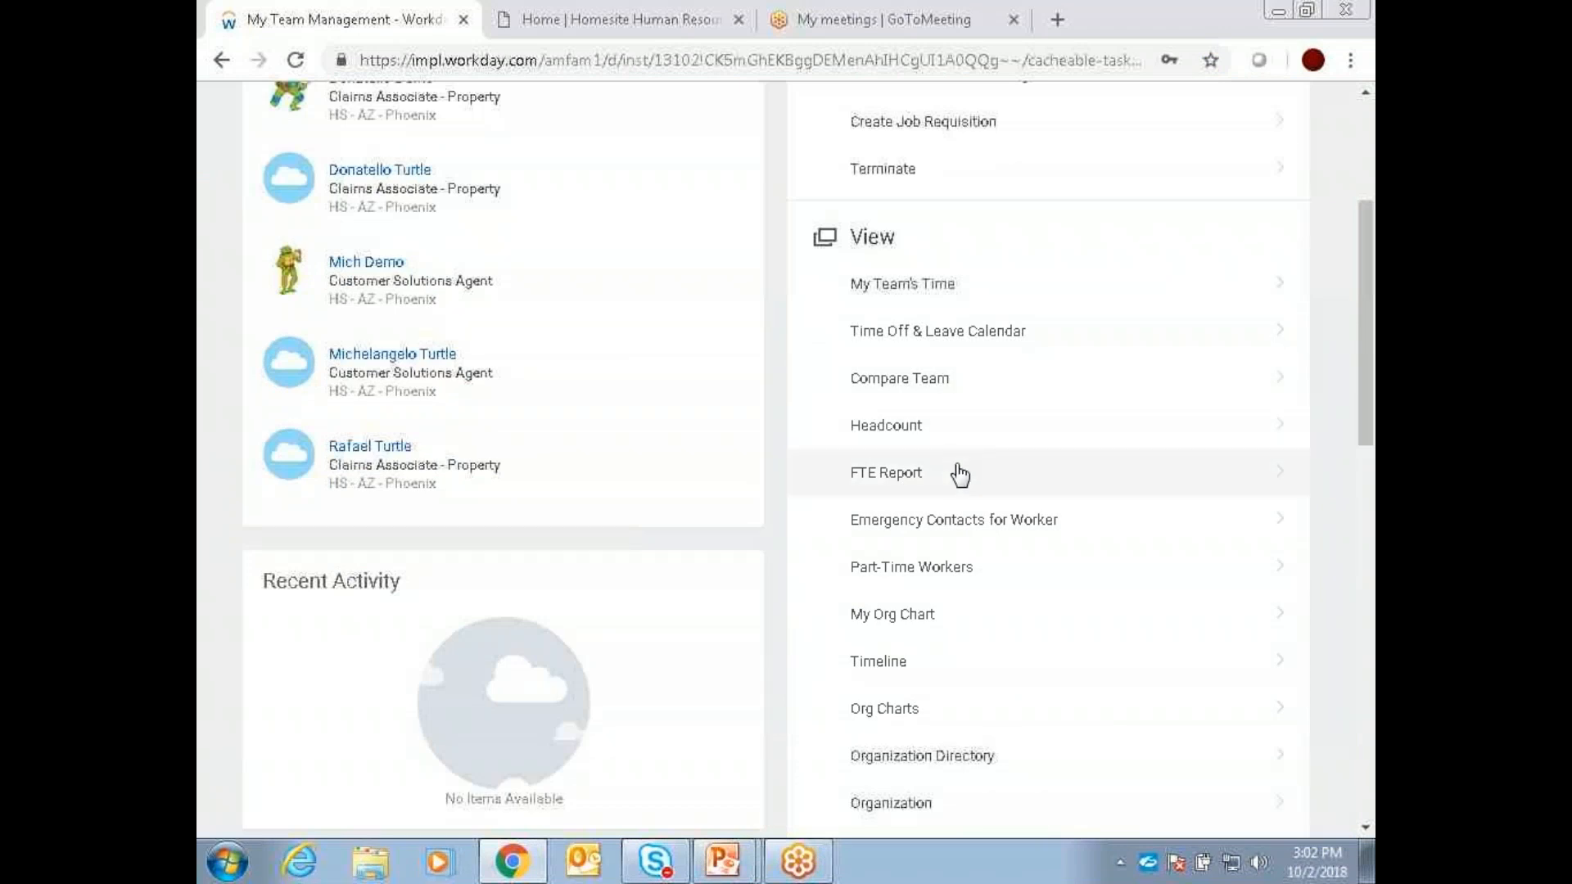
{"action": "scroll", "coordinate": [982, 660], "scroll_direction": "down", "scroll_amount": 4}
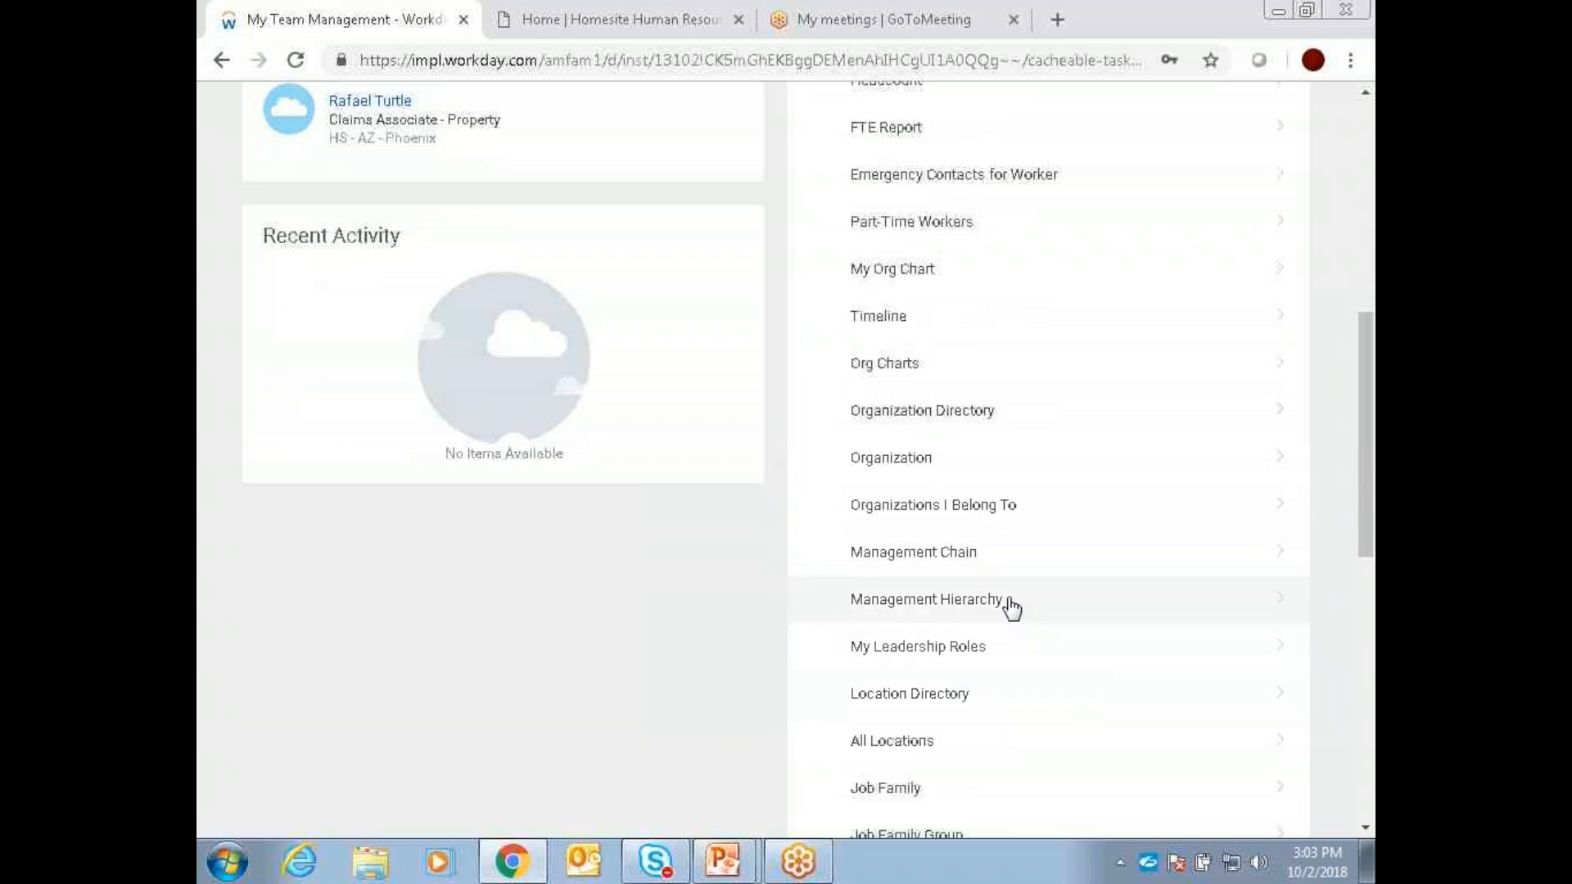
{"action": "scroll", "coordinate": [1013, 589], "scroll_direction": "up", "scroll_amount": 8}
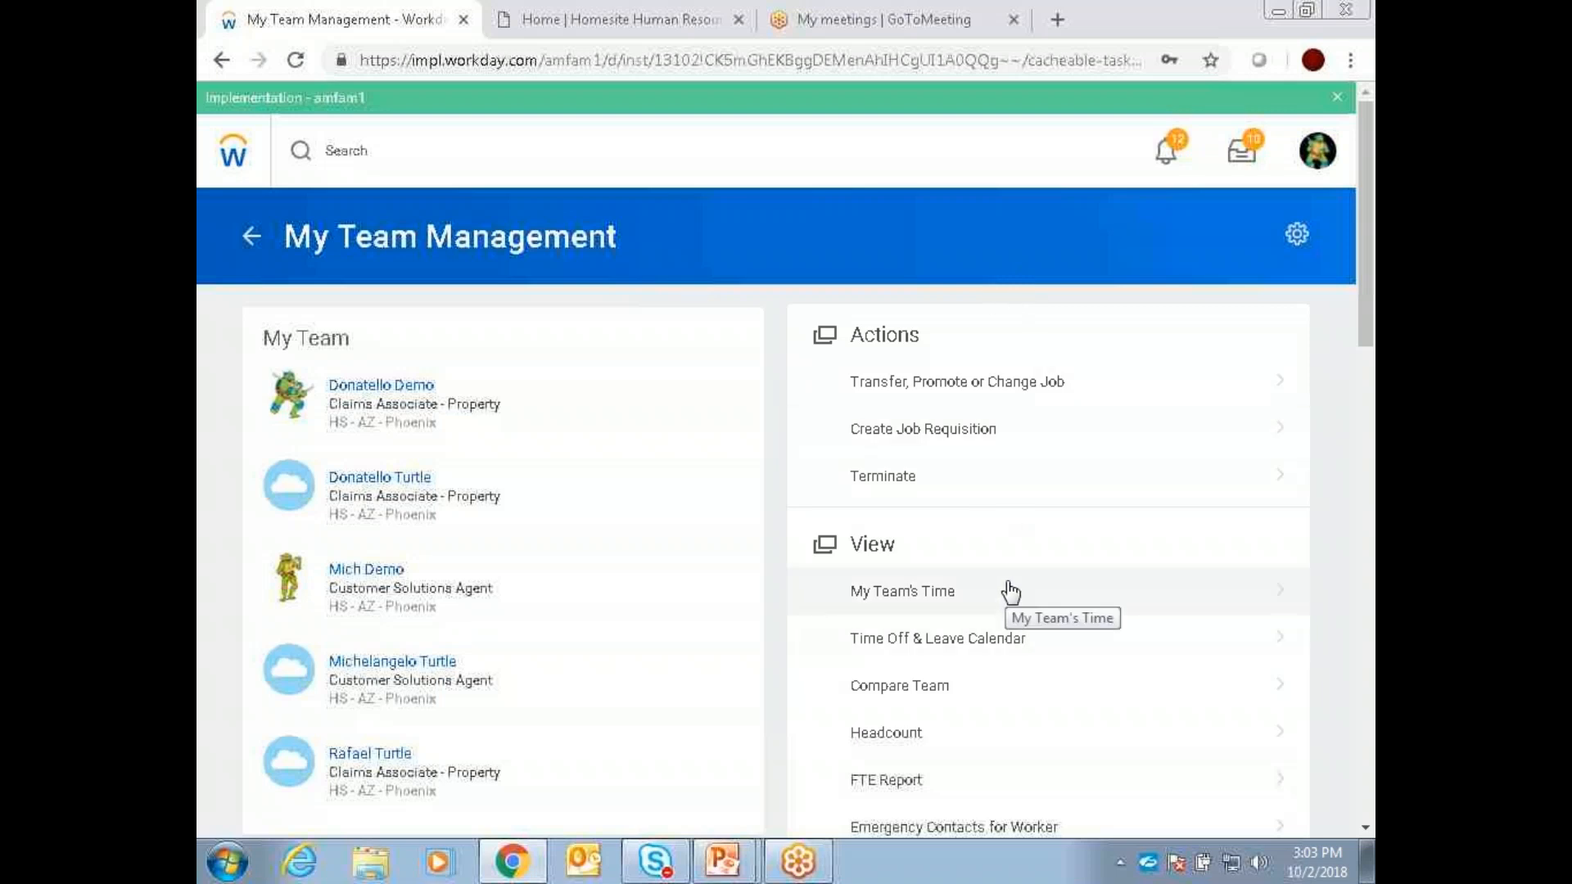
Step: Open the Management Hierarchy report from the expanded View list, leave it without running it, and return to the Workday home page
{"action": "scroll", "coordinate": [1014, 594], "scroll_direction": "down", "scroll_amount": 3}
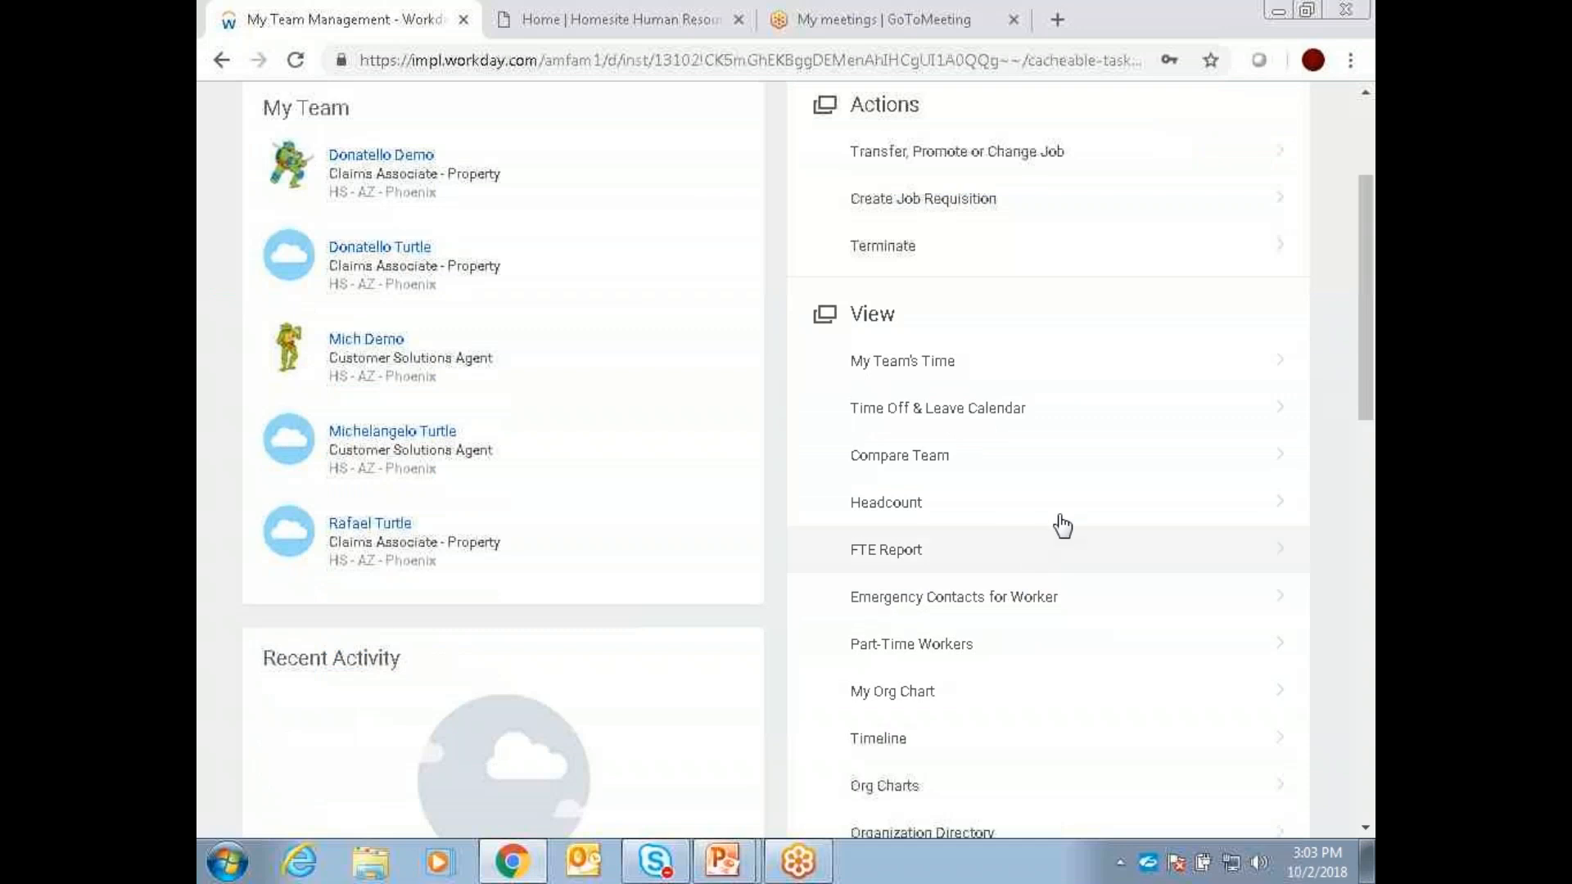
{"action": "scroll", "coordinate": [1070, 519], "scroll_direction": "down", "scroll_amount": 2}
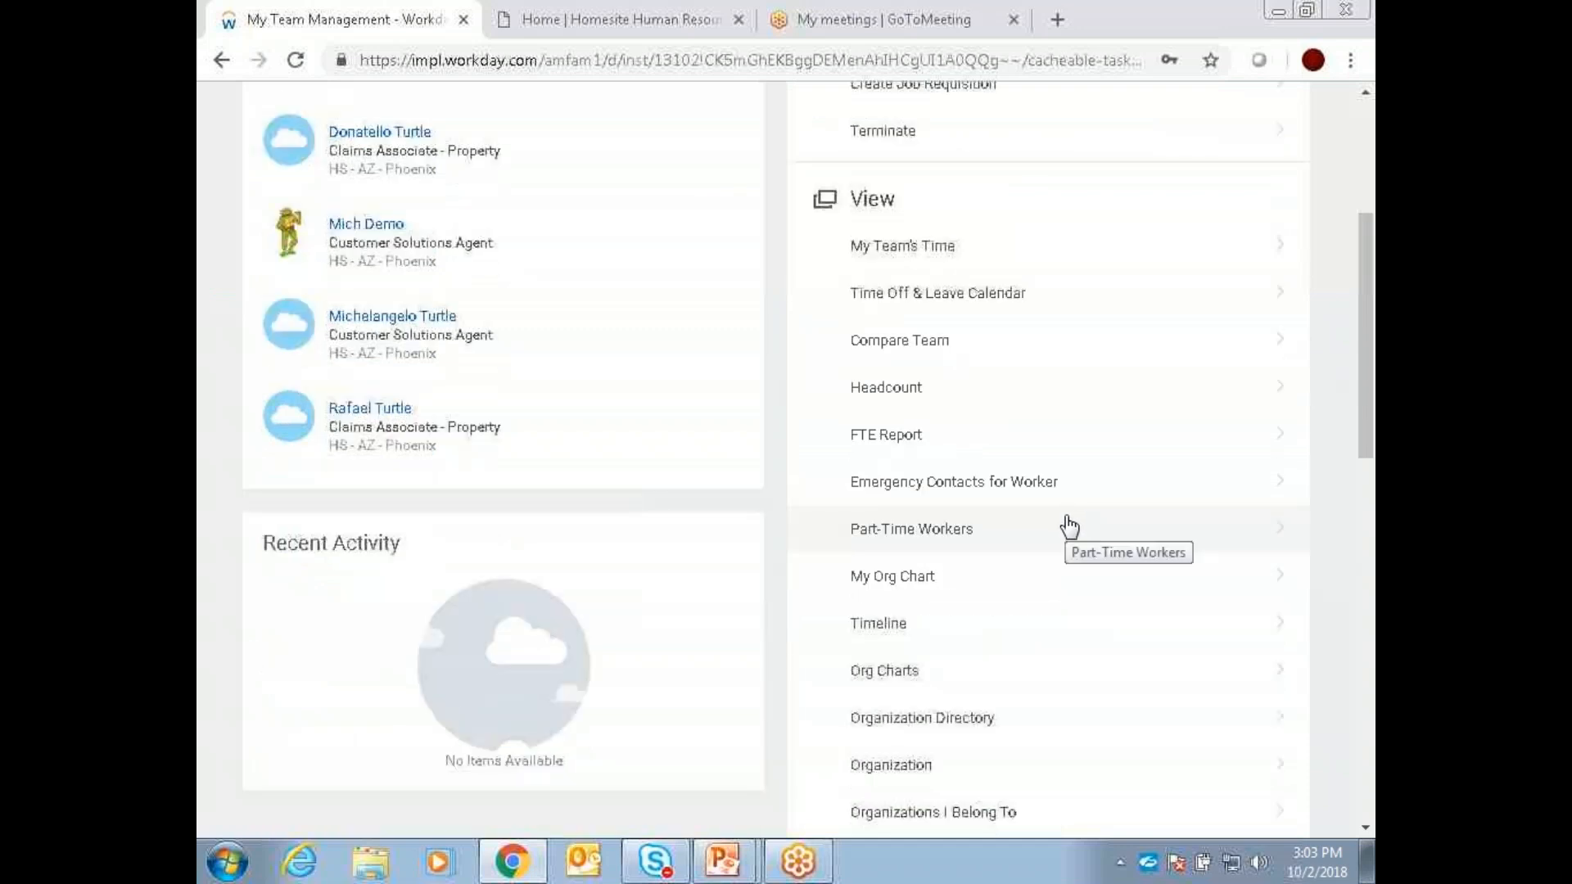
{"action": "scroll", "coordinate": [1070, 525], "scroll_direction": "down", "scroll_amount": 2}
{"action": "scroll", "coordinate": [1070, 526], "scroll_direction": "down", "scroll_amount": 2}
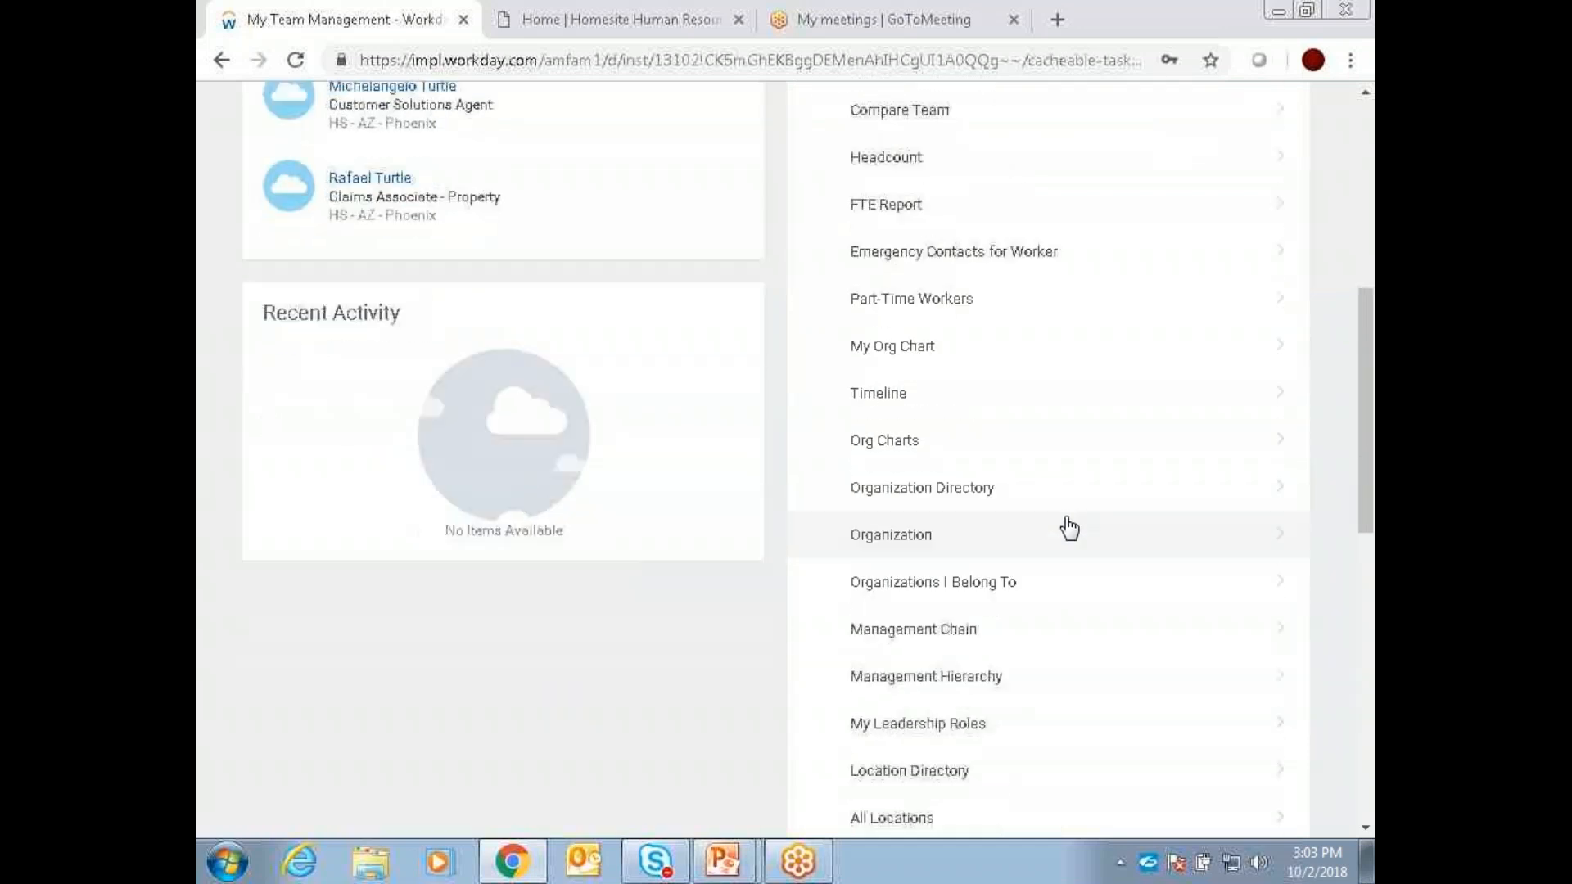
{"action": "scroll", "coordinate": [1067, 536], "scroll_direction": "down", "scroll_amount": 2}
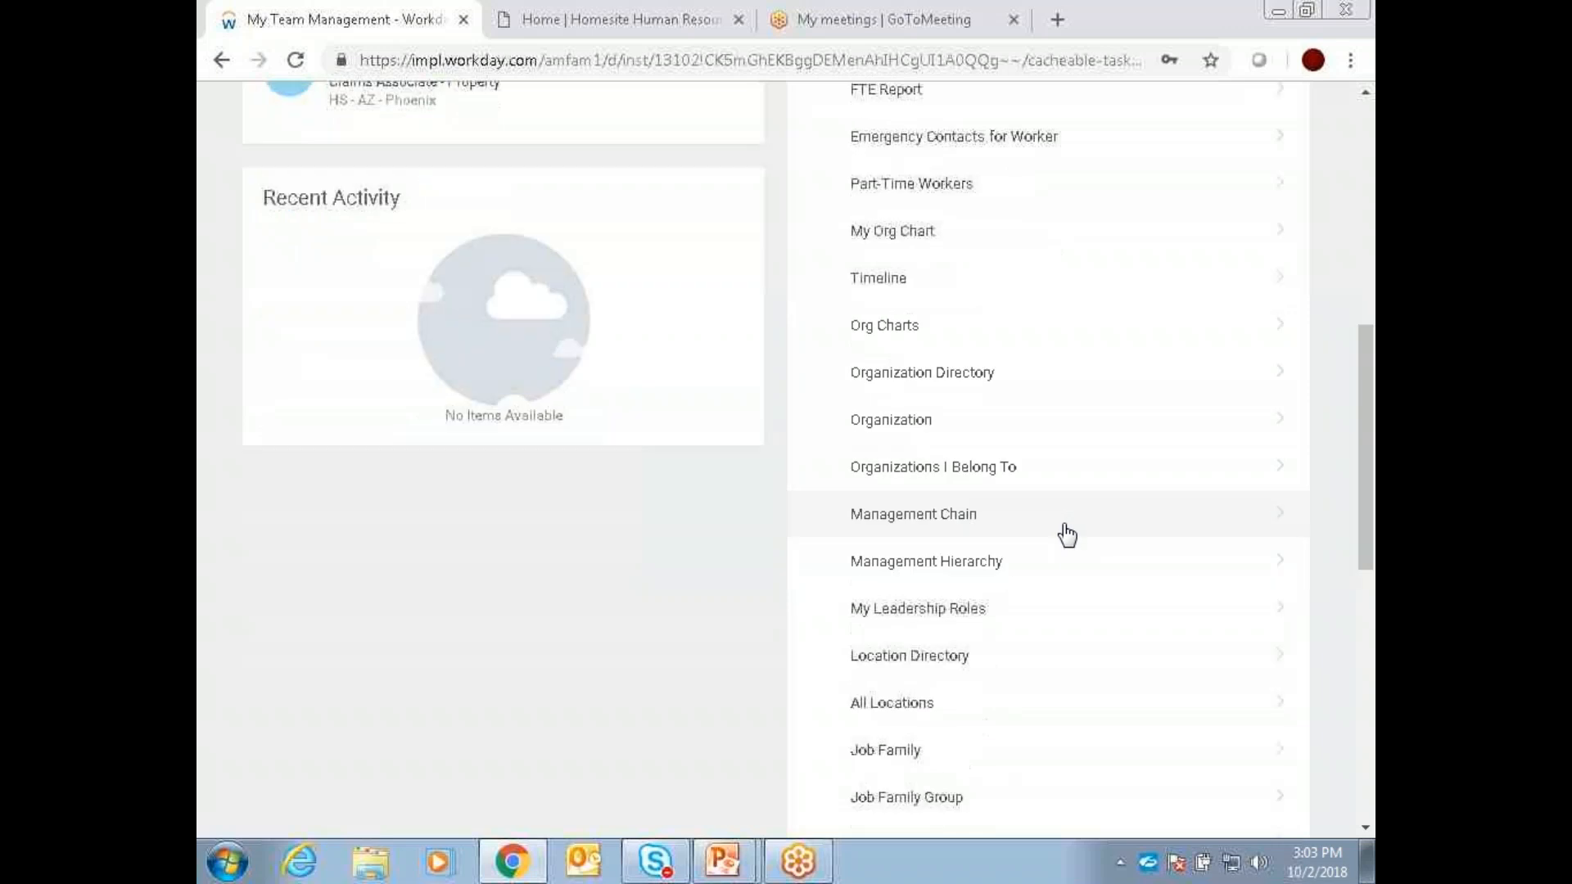
{"action": "left_click", "coordinate": [989, 566]}
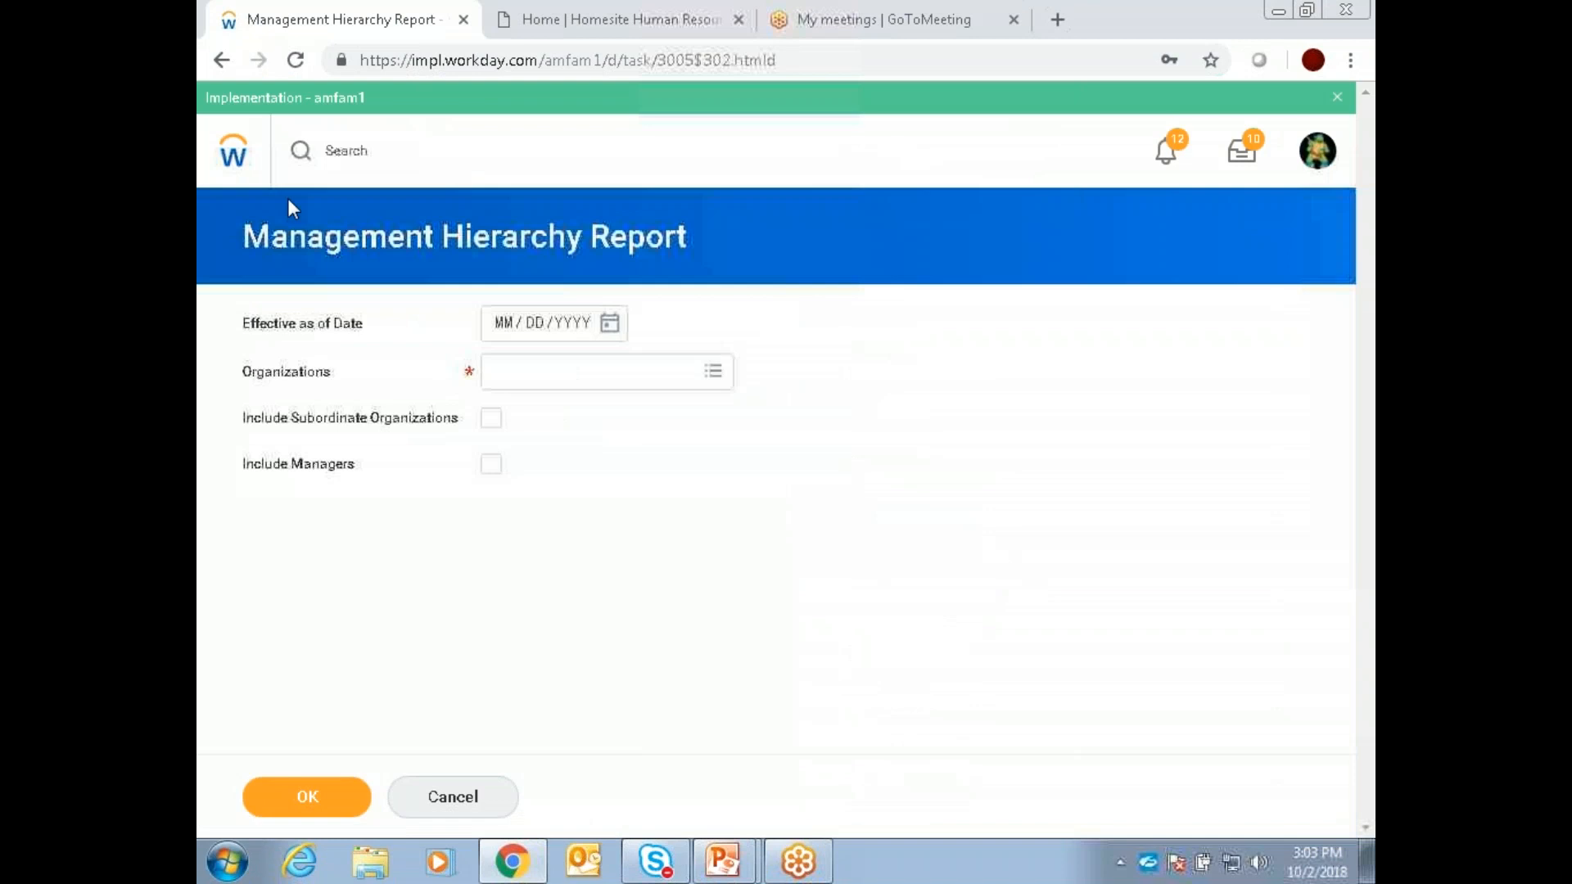
{"action": "left_click", "coordinate": [220, 59]}
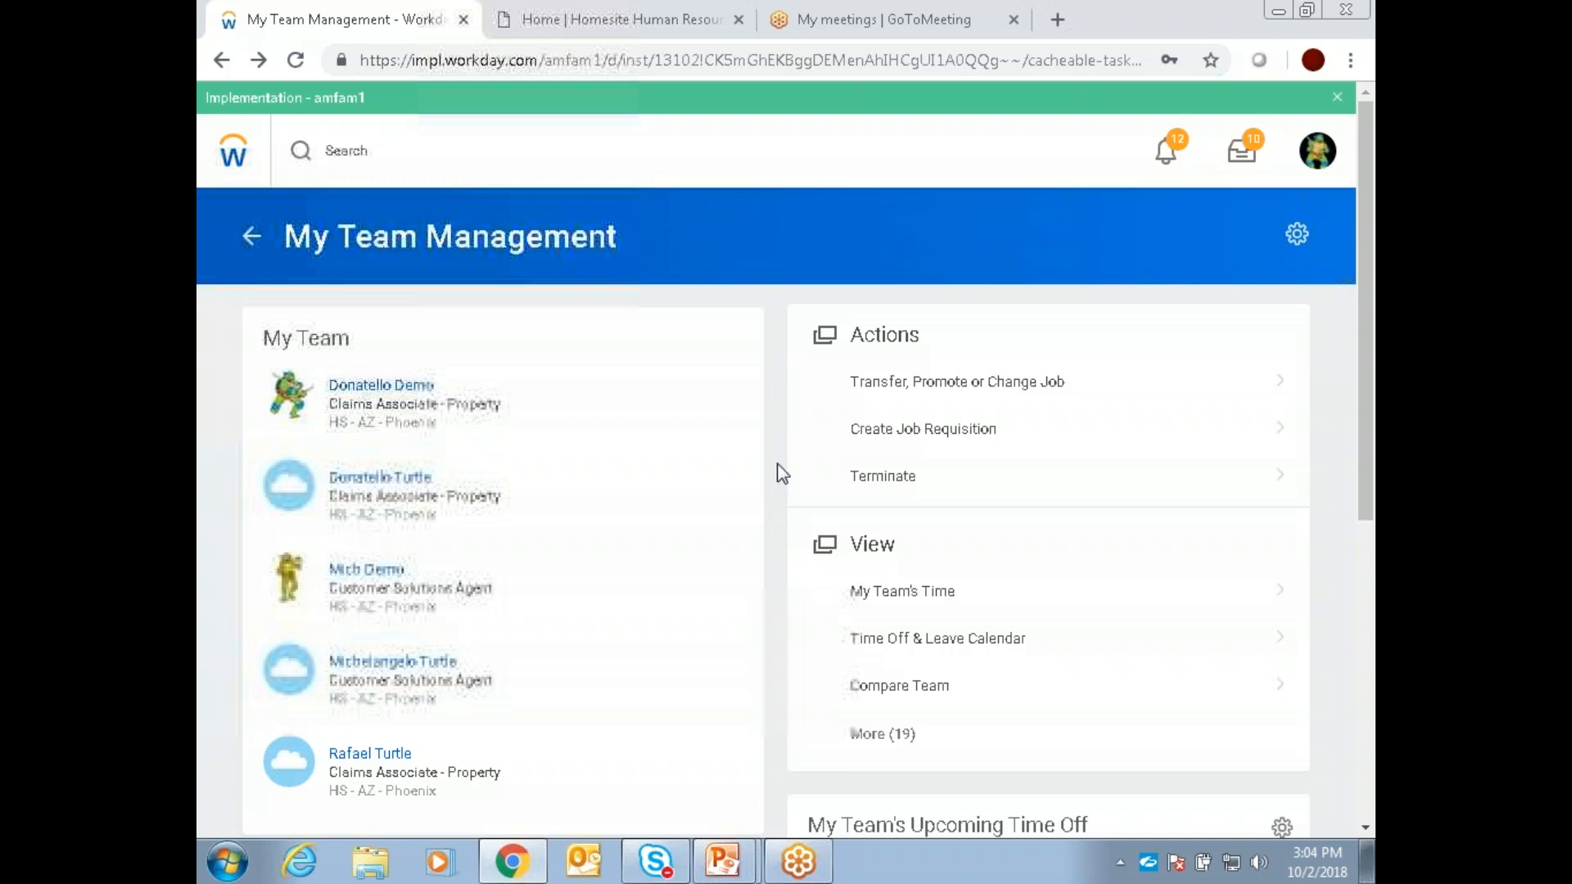
{"action": "left_click", "coordinate": [237, 145]}
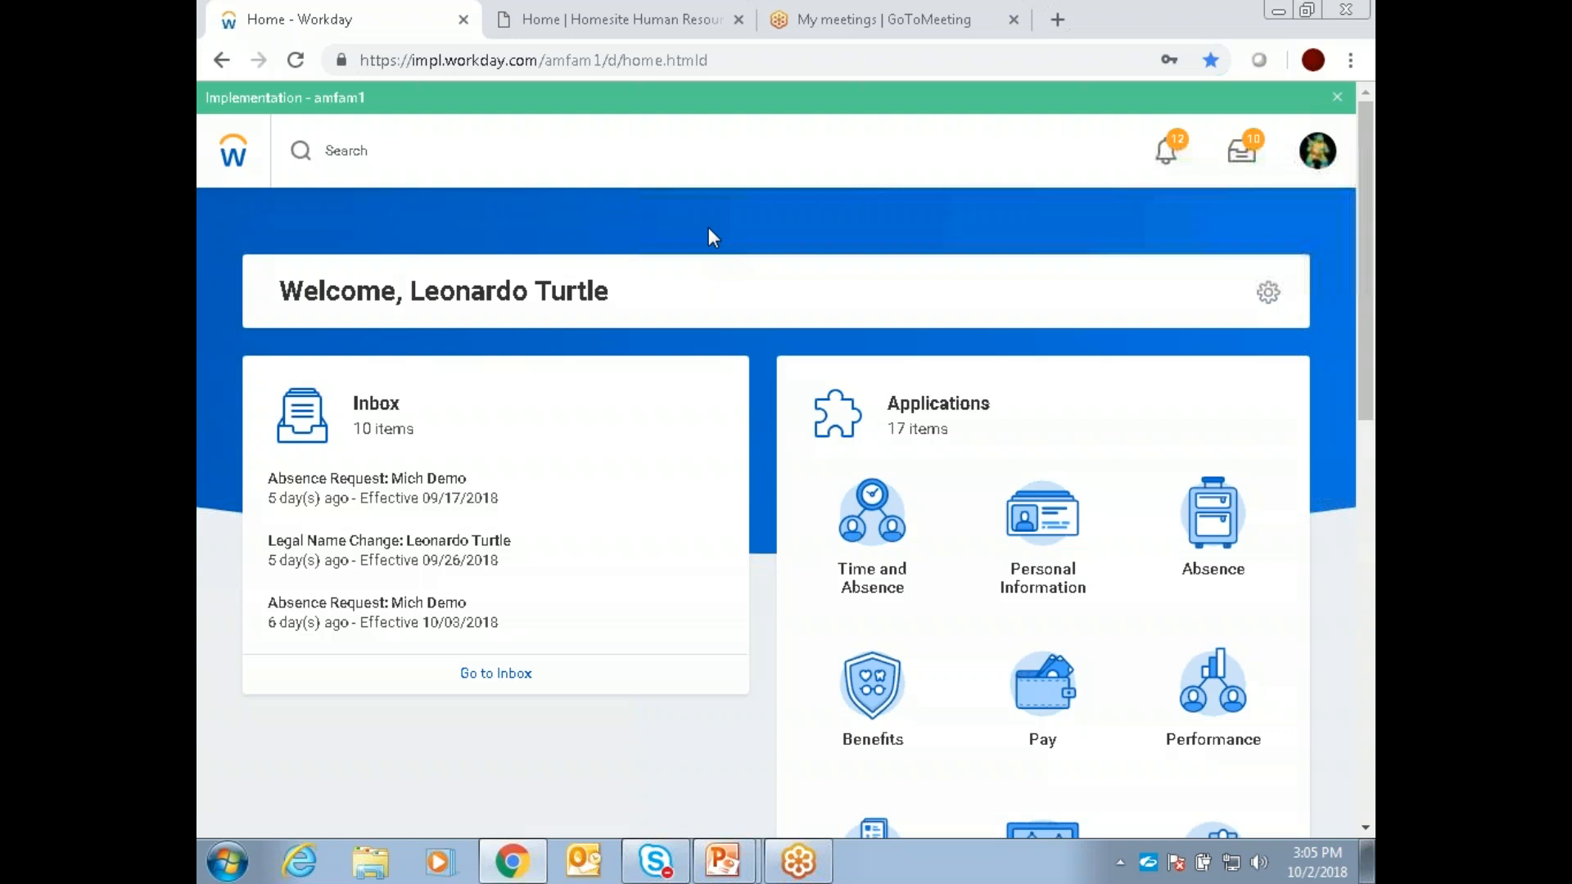
Step: Switch to the Homesite Human Resources site and open its Workday page under Employee Resources
{"action": "left_click", "coordinate": [644, 22]}
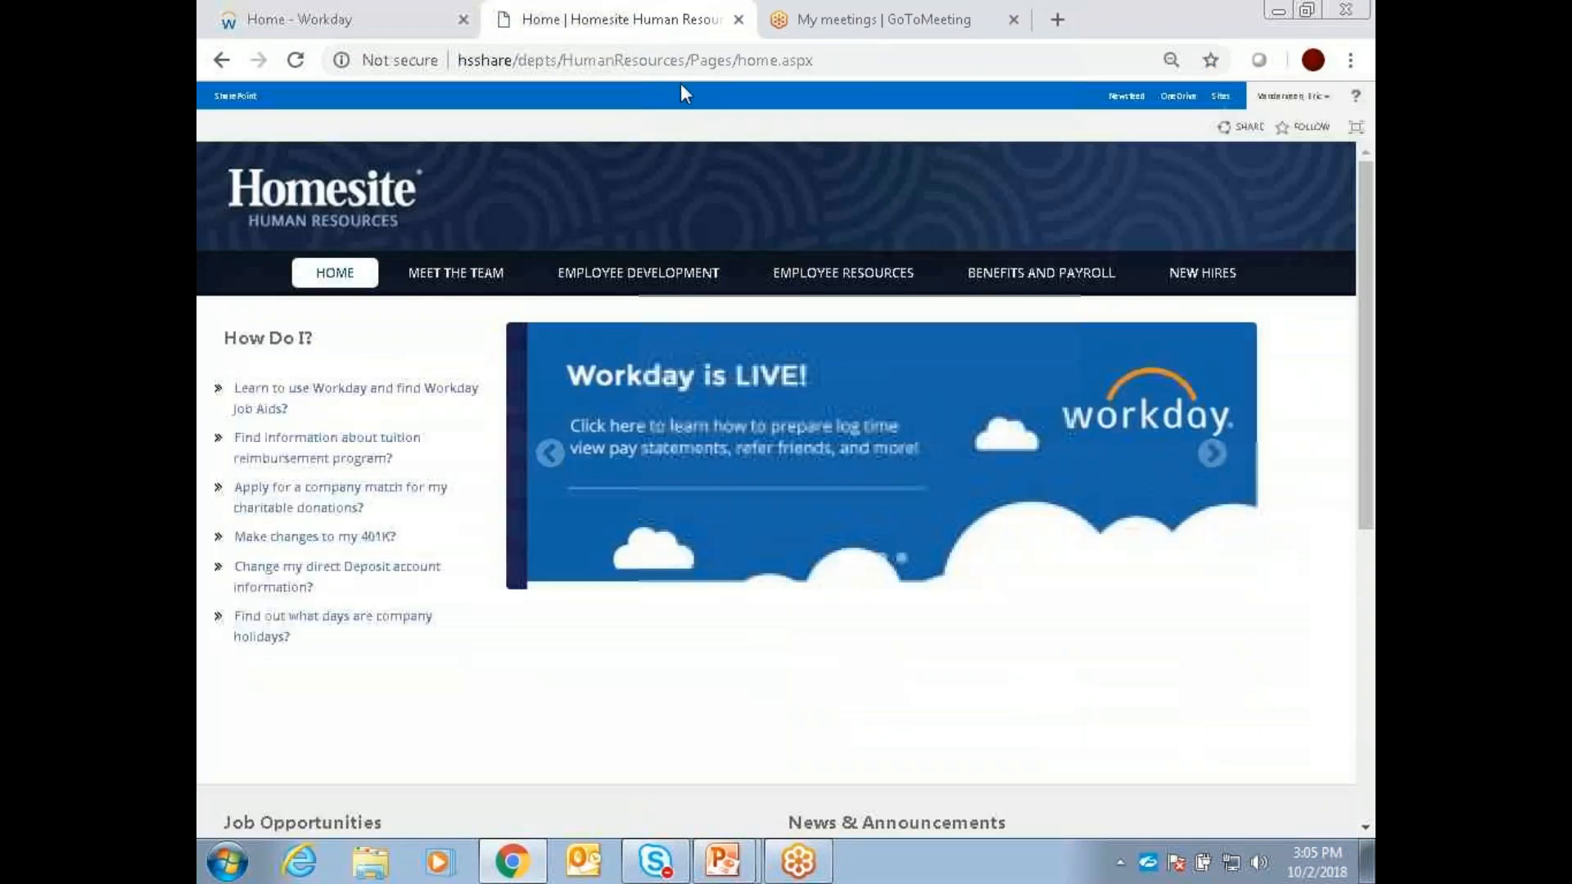
{"action": "mouse_move", "coordinate": [800, 275]}
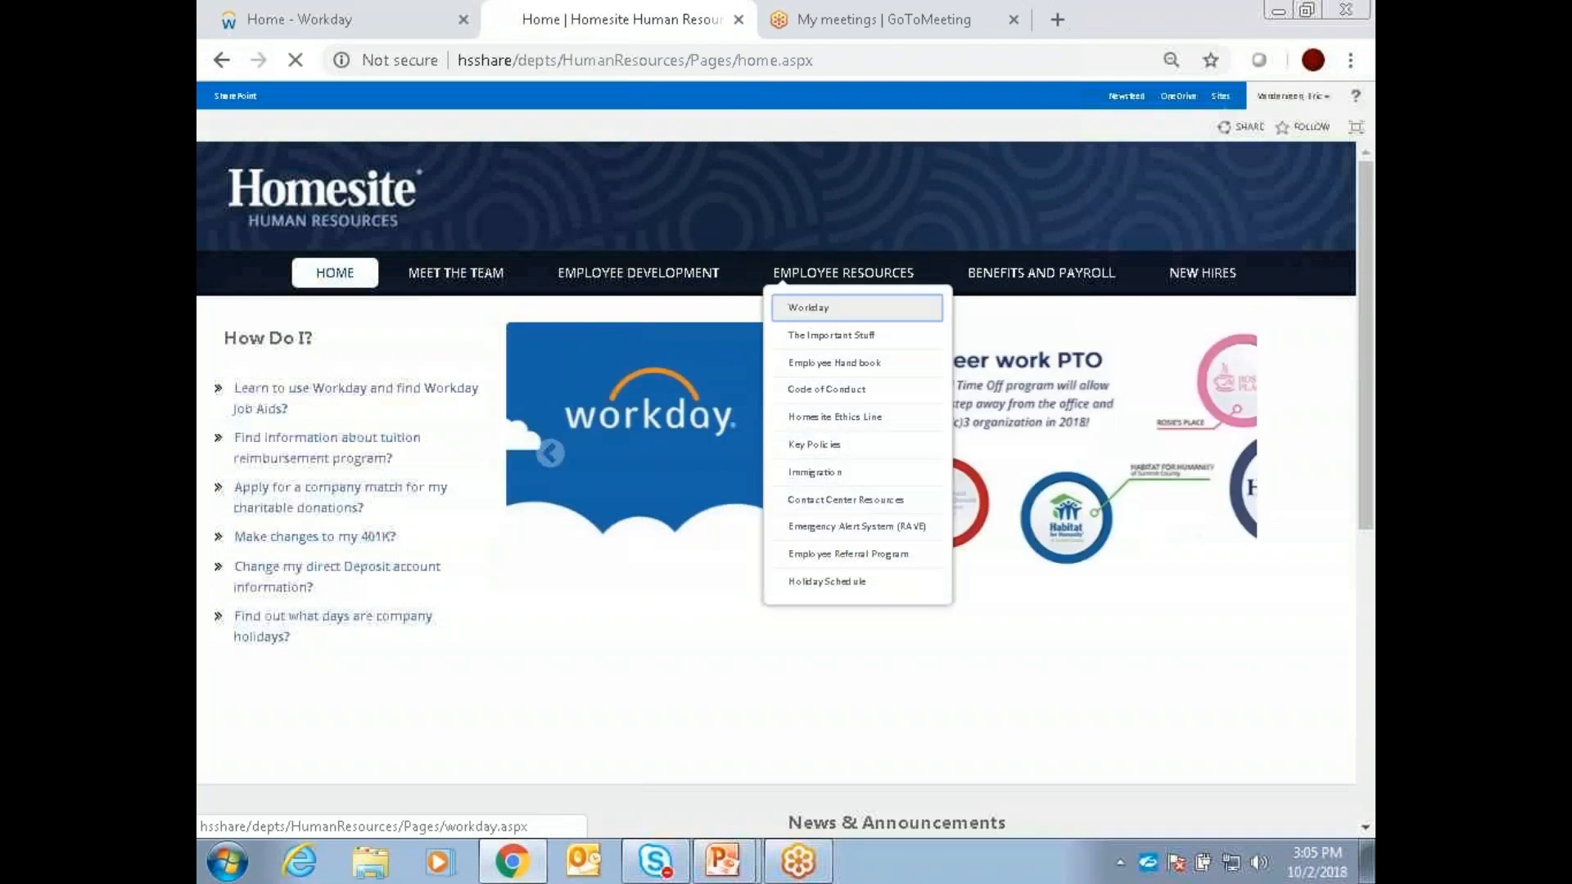
{"action": "left_click", "coordinate": [810, 310]}
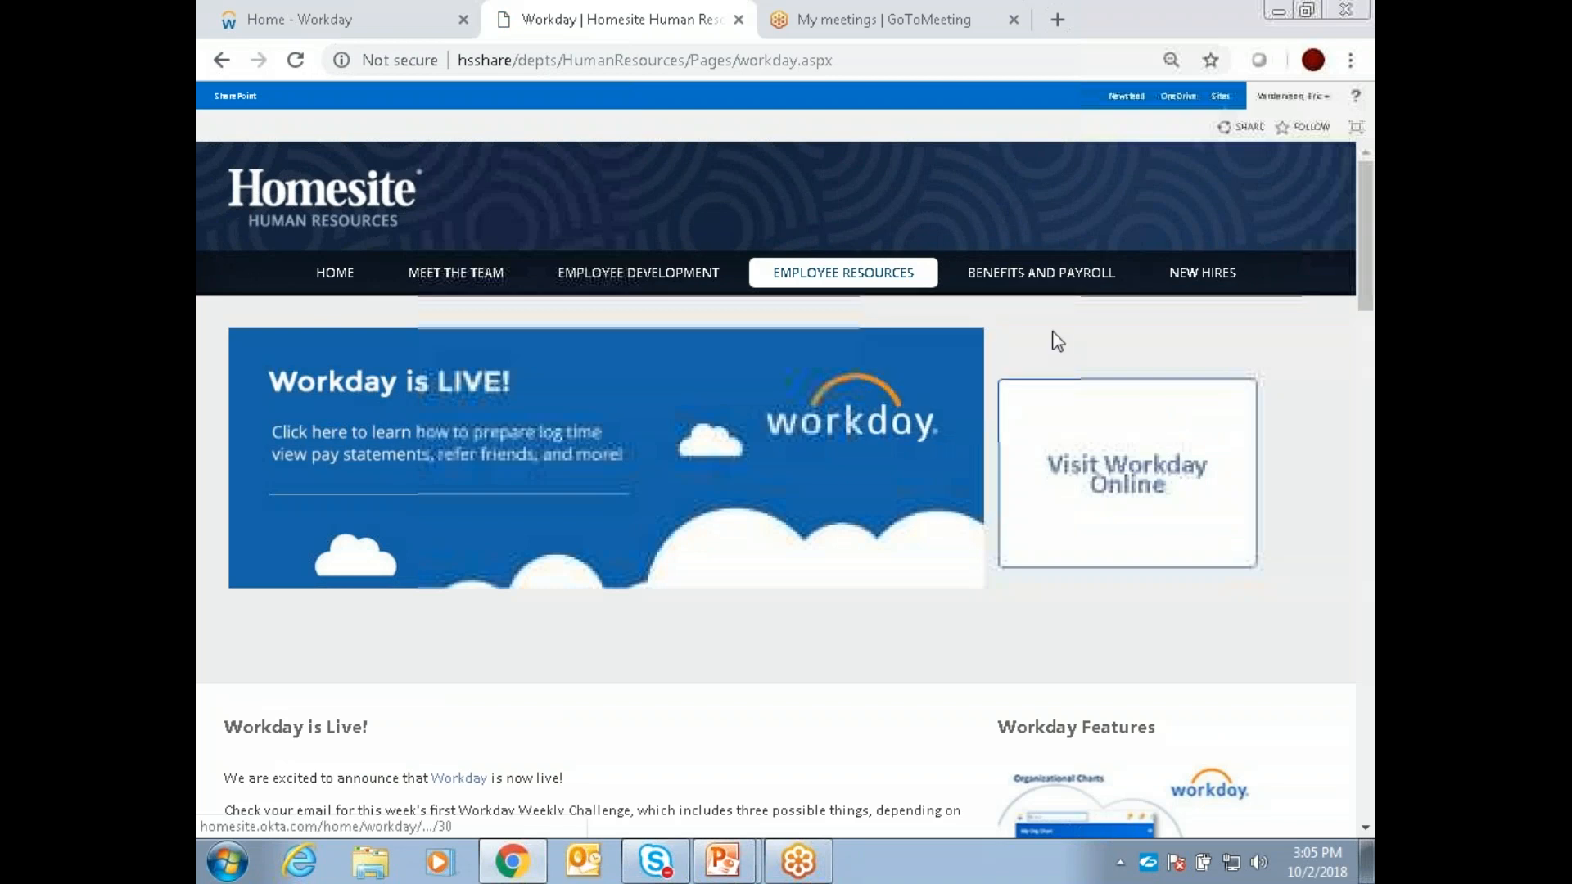
Step: Look through the Workday page's challenges, support contacts, resource table, Manager Guides and Workday Job Aids
{"action": "scroll", "coordinate": [1066, 336], "scroll_direction": "down", "scroll_amount": 3}
{"action": "scroll", "coordinate": [1068, 326], "scroll_direction": "down", "scroll_amount": 3}
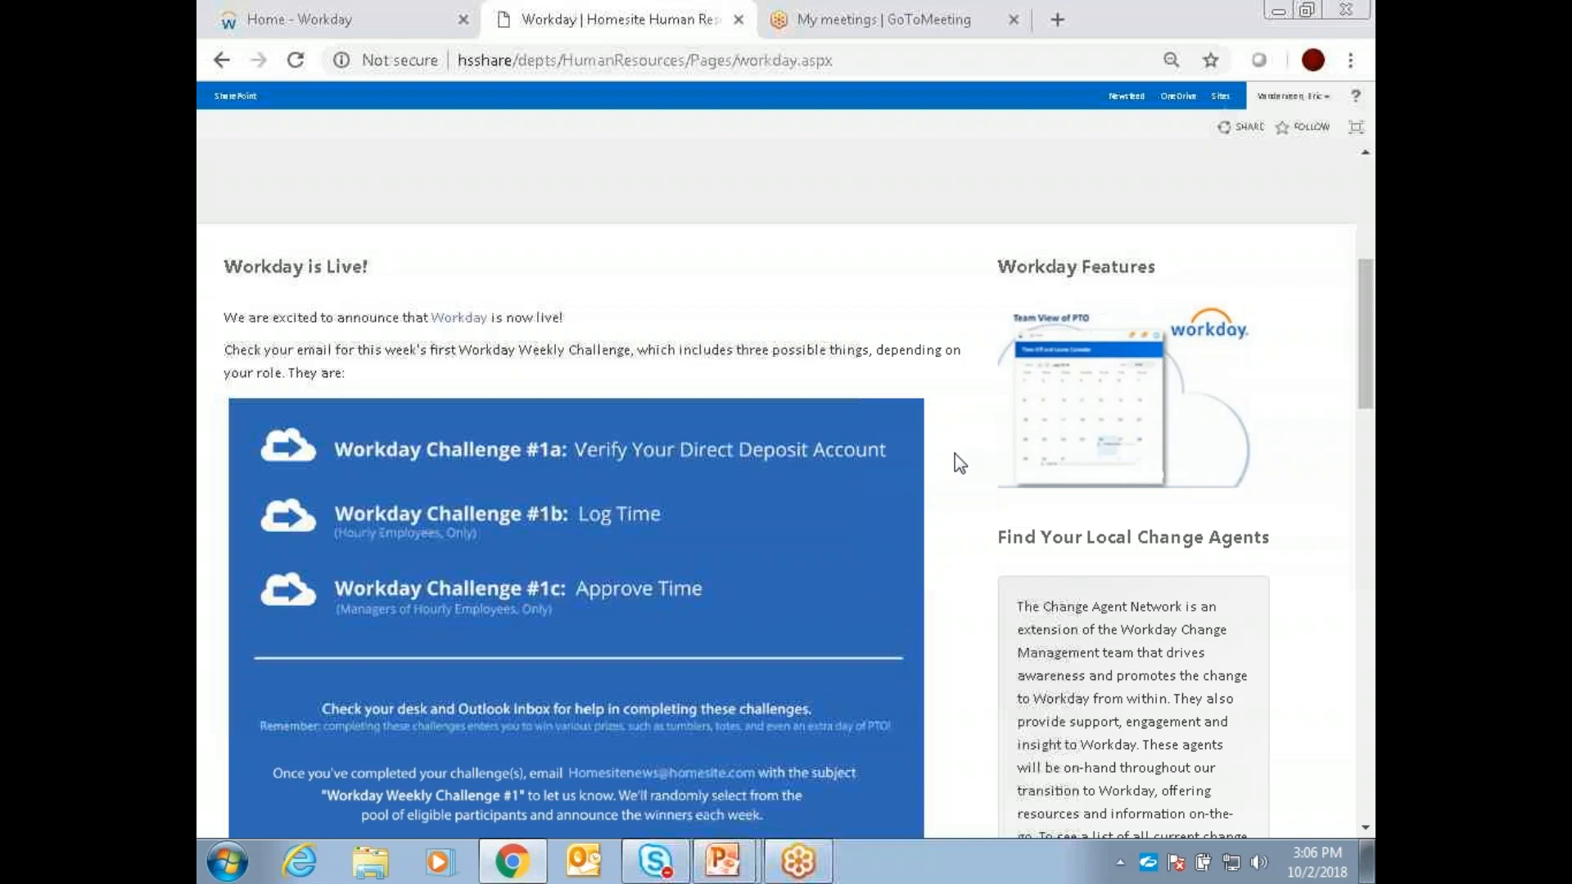
{"action": "scroll", "coordinate": [955, 454], "scroll_direction": "down", "scroll_amount": 3}
{"action": "scroll", "coordinate": [955, 457], "scroll_direction": "down", "scroll_amount": 8}
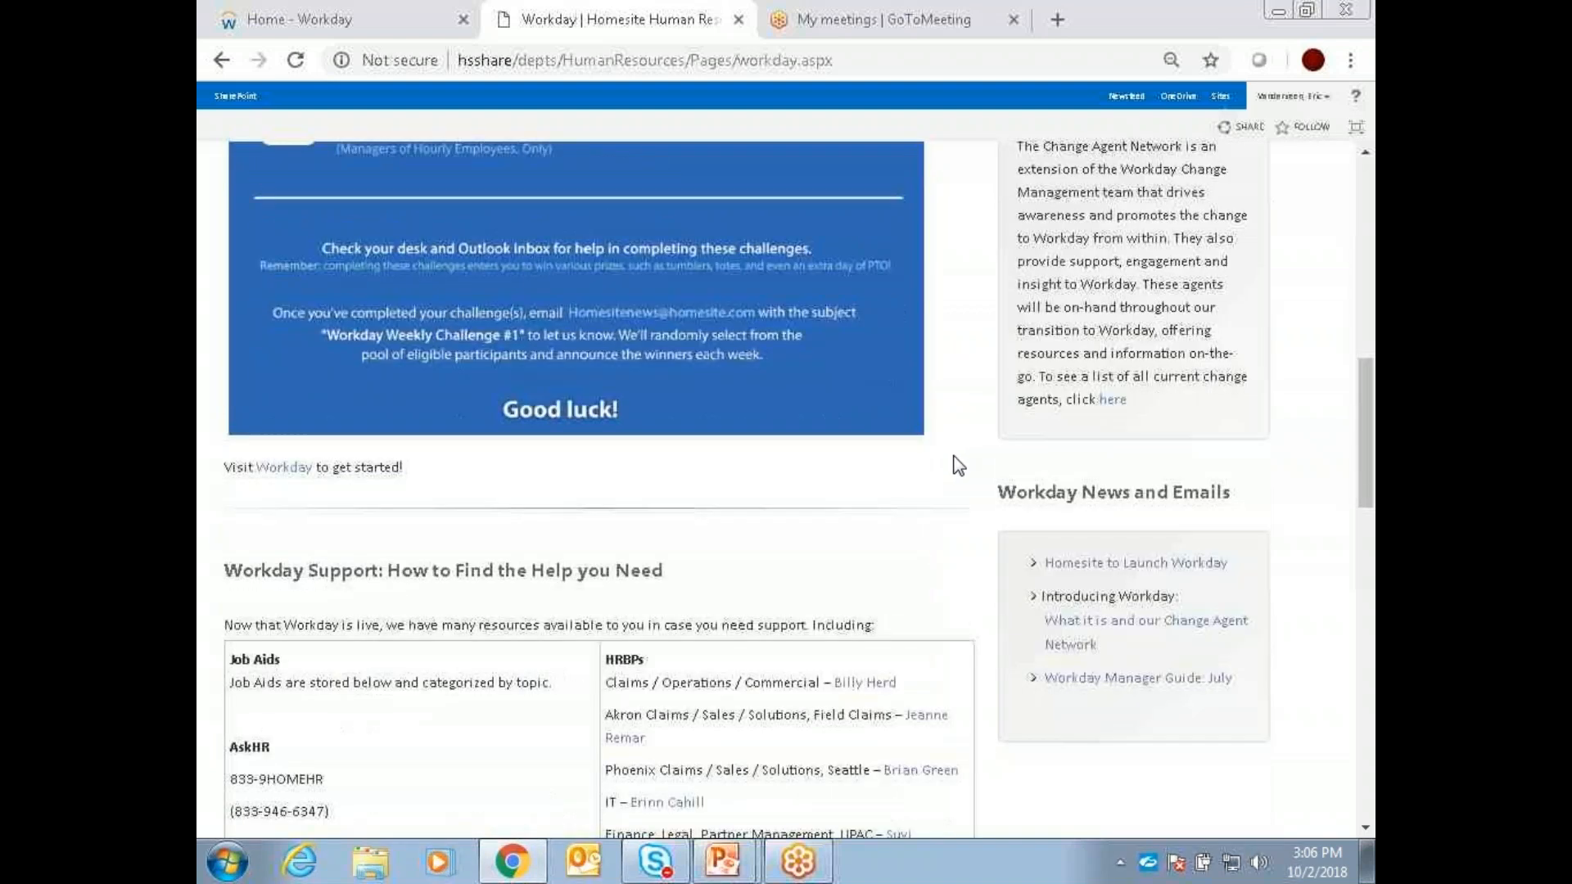
{"action": "scroll", "coordinate": [953, 456], "scroll_direction": "down", "scroll_amount": 10}
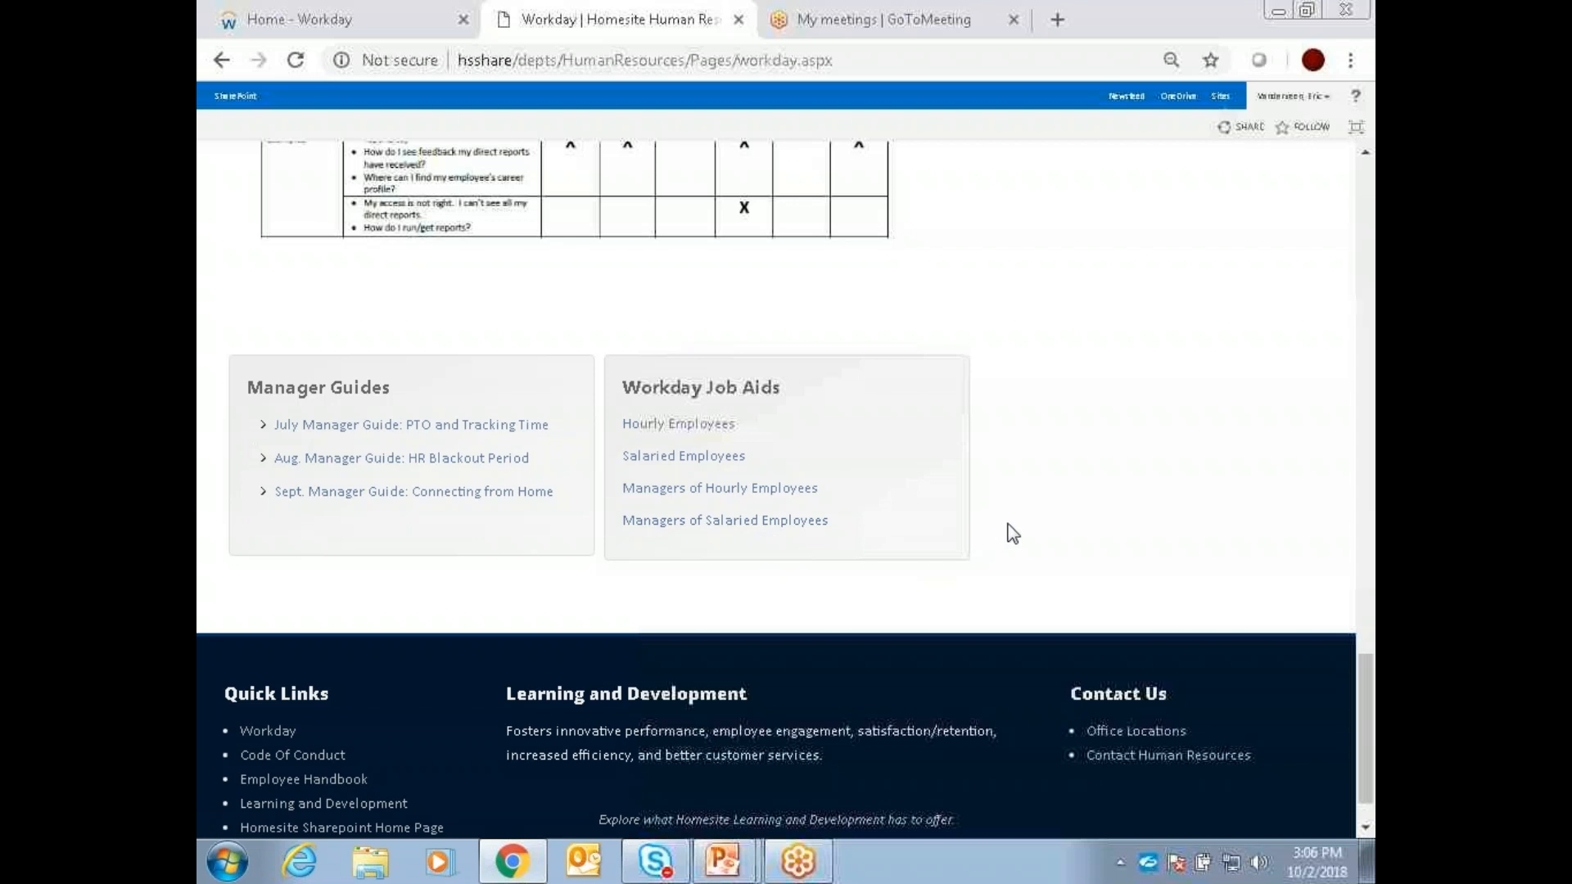
{"action": "scroll", "coordinate": [1012, 533], "scroll_direction": "up", "scroll_amount": 10}
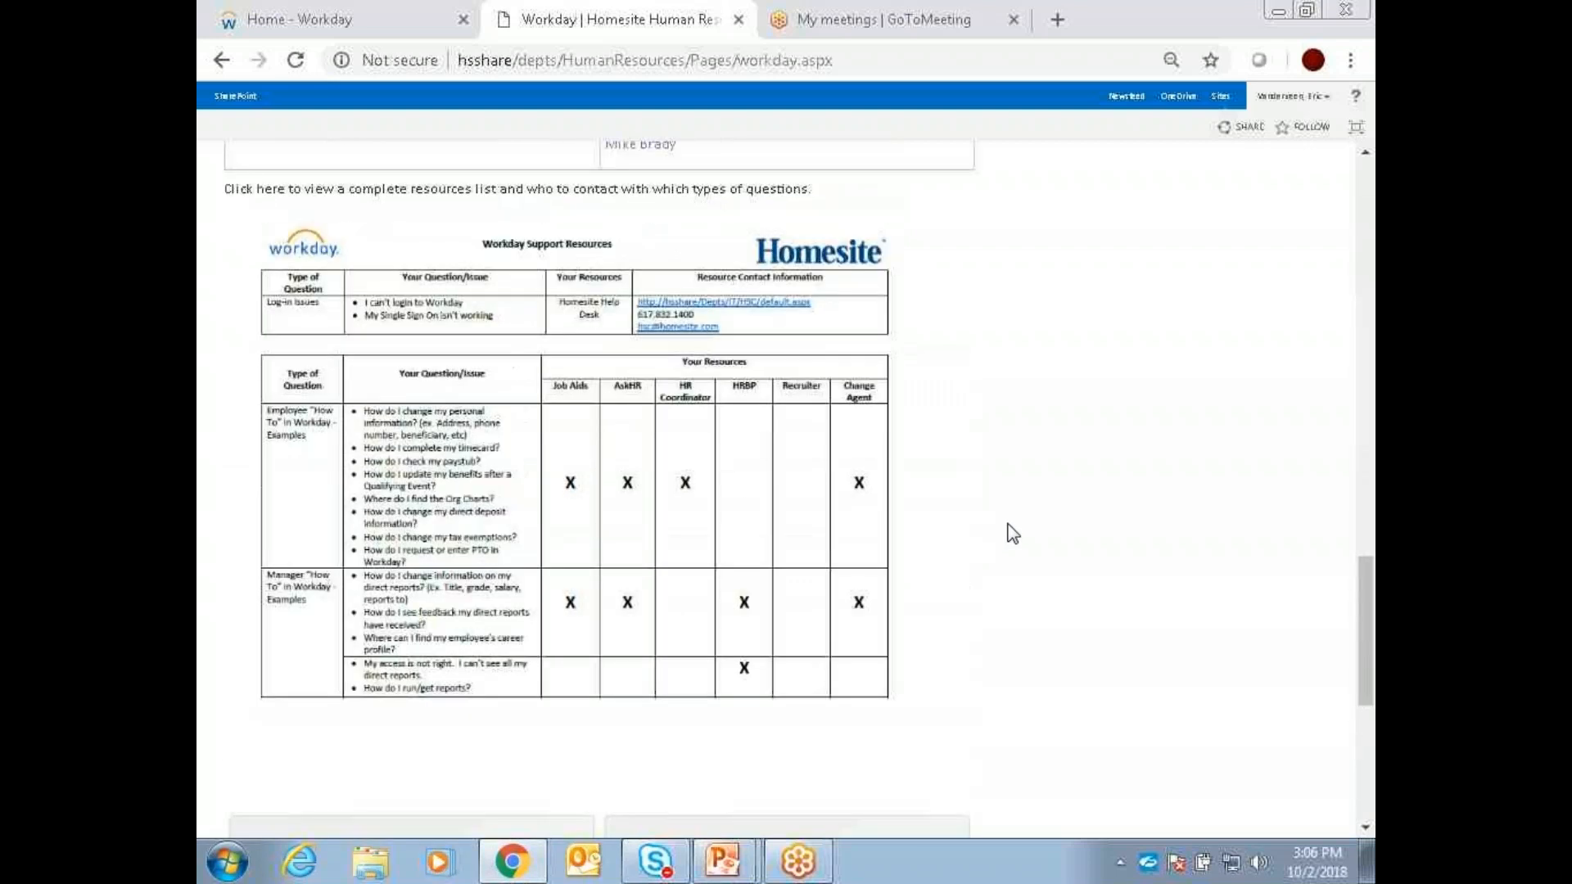
{"action": "scroll", "coordinate": [1015, 537], "scroll_direction": "up", "scroll_amount": 2}
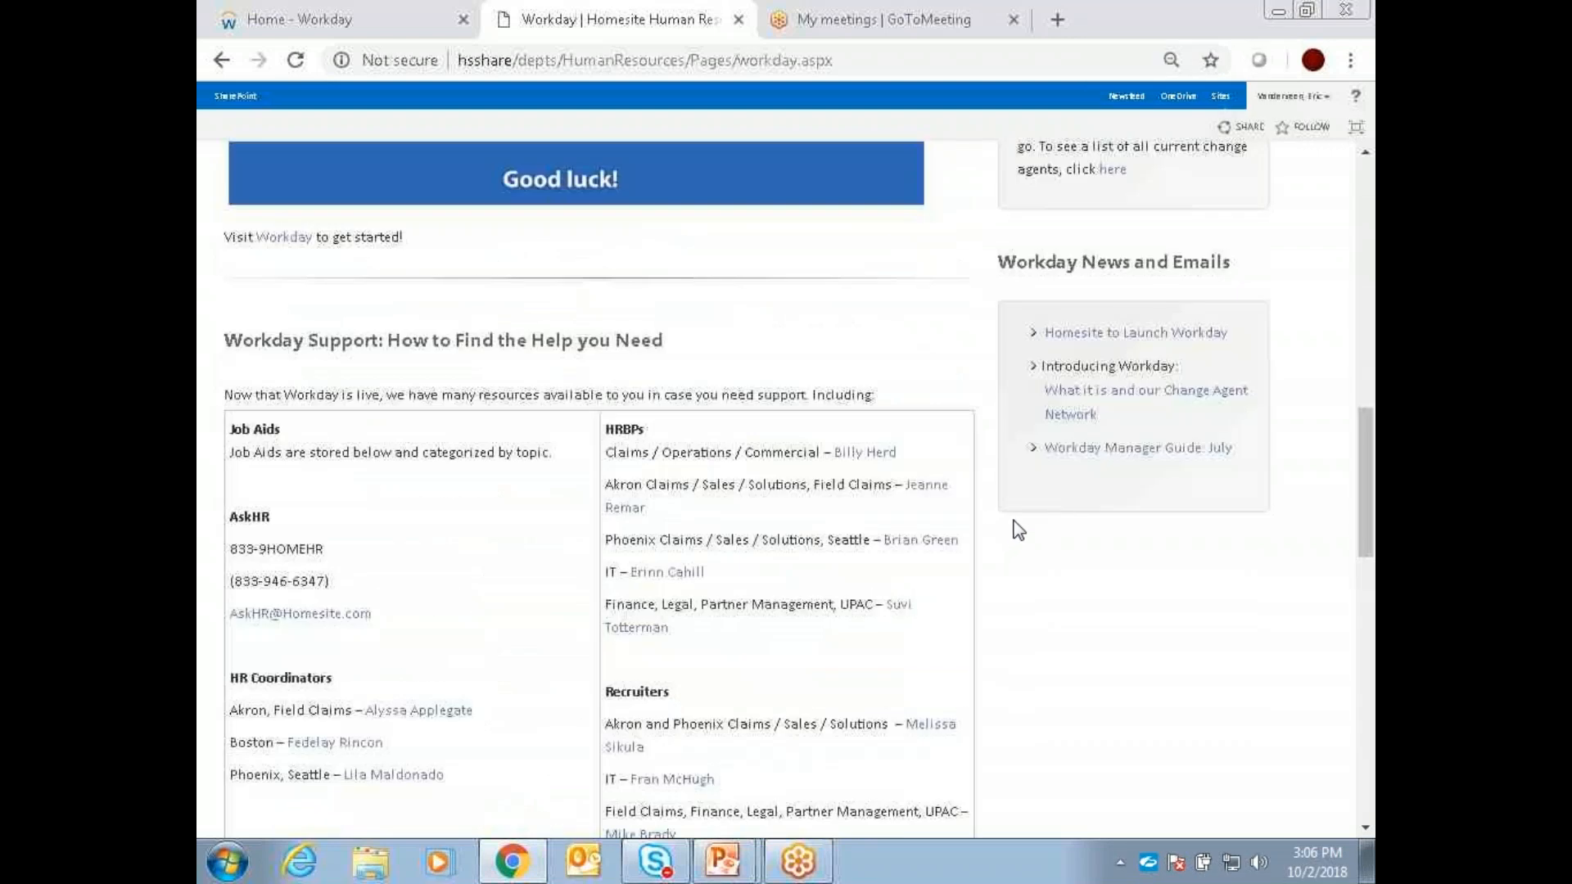
Step: Open the "What it is and our Change Agent Network" email in Outlook and look through its CAN List-FINAL.xlsx attachment
{"action": "left_click", "coordinate": [1083, 407]}
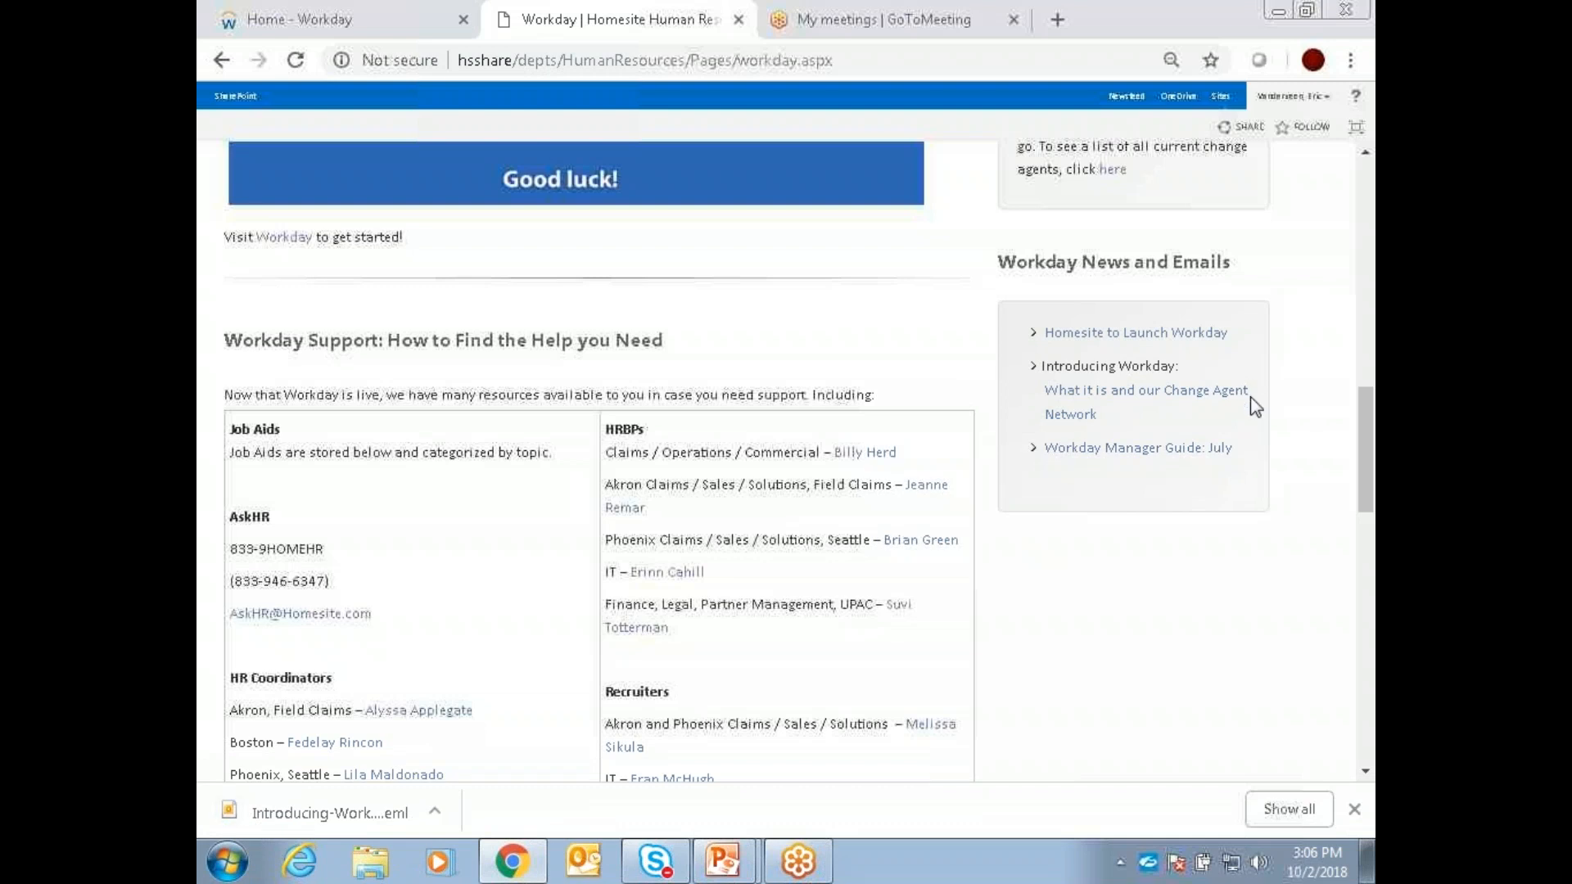
{"action": "left_click", "coordinate": [331, 813]}
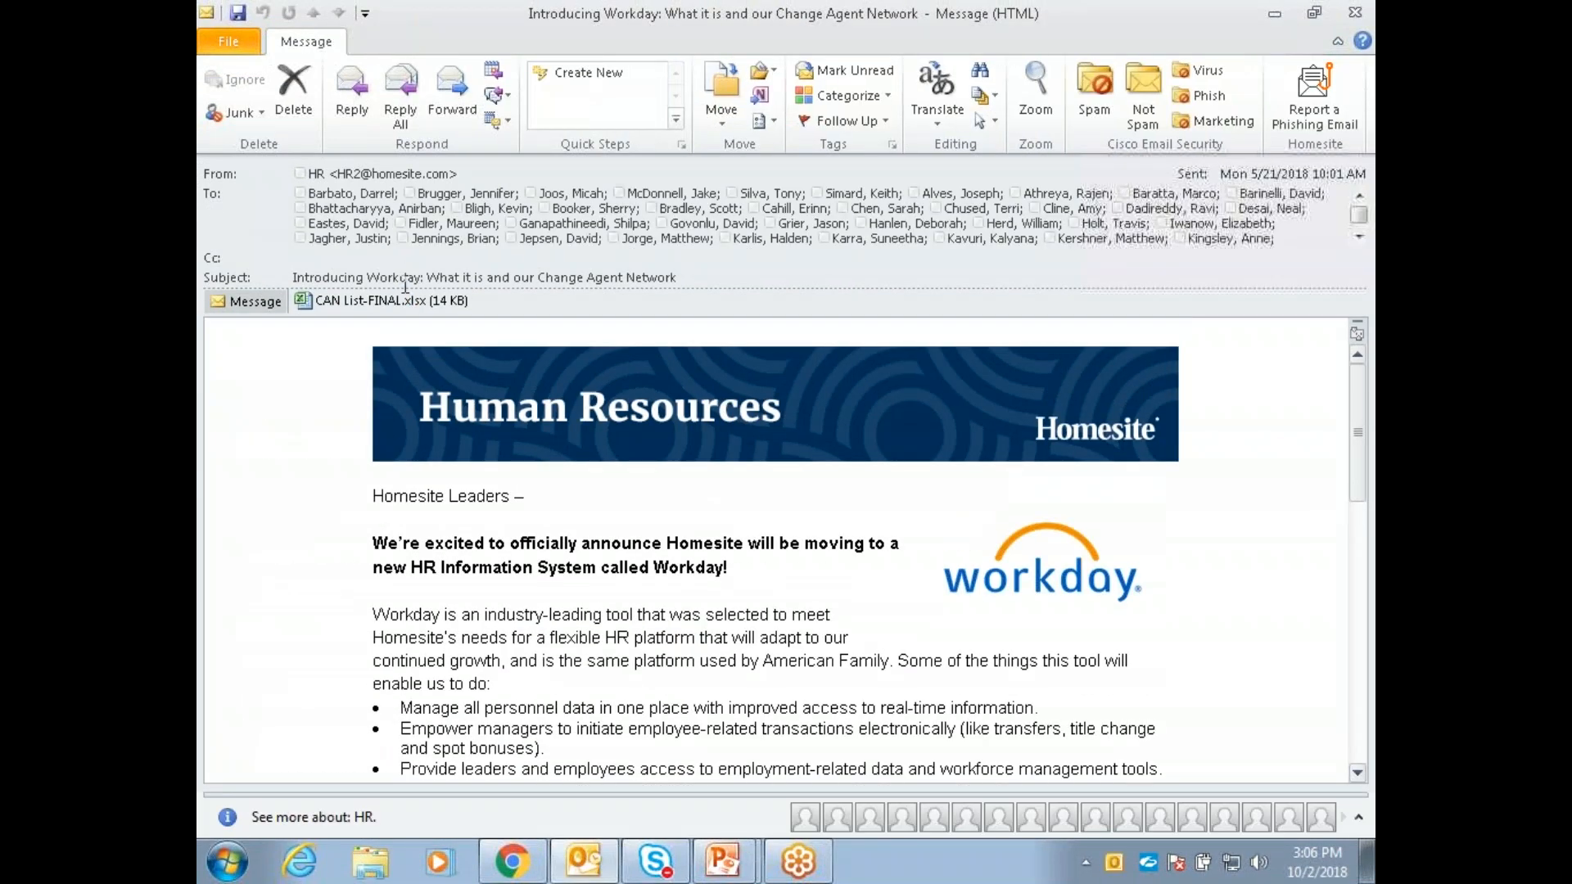
{"action": "left_click", "coordinate": [381, 301]}
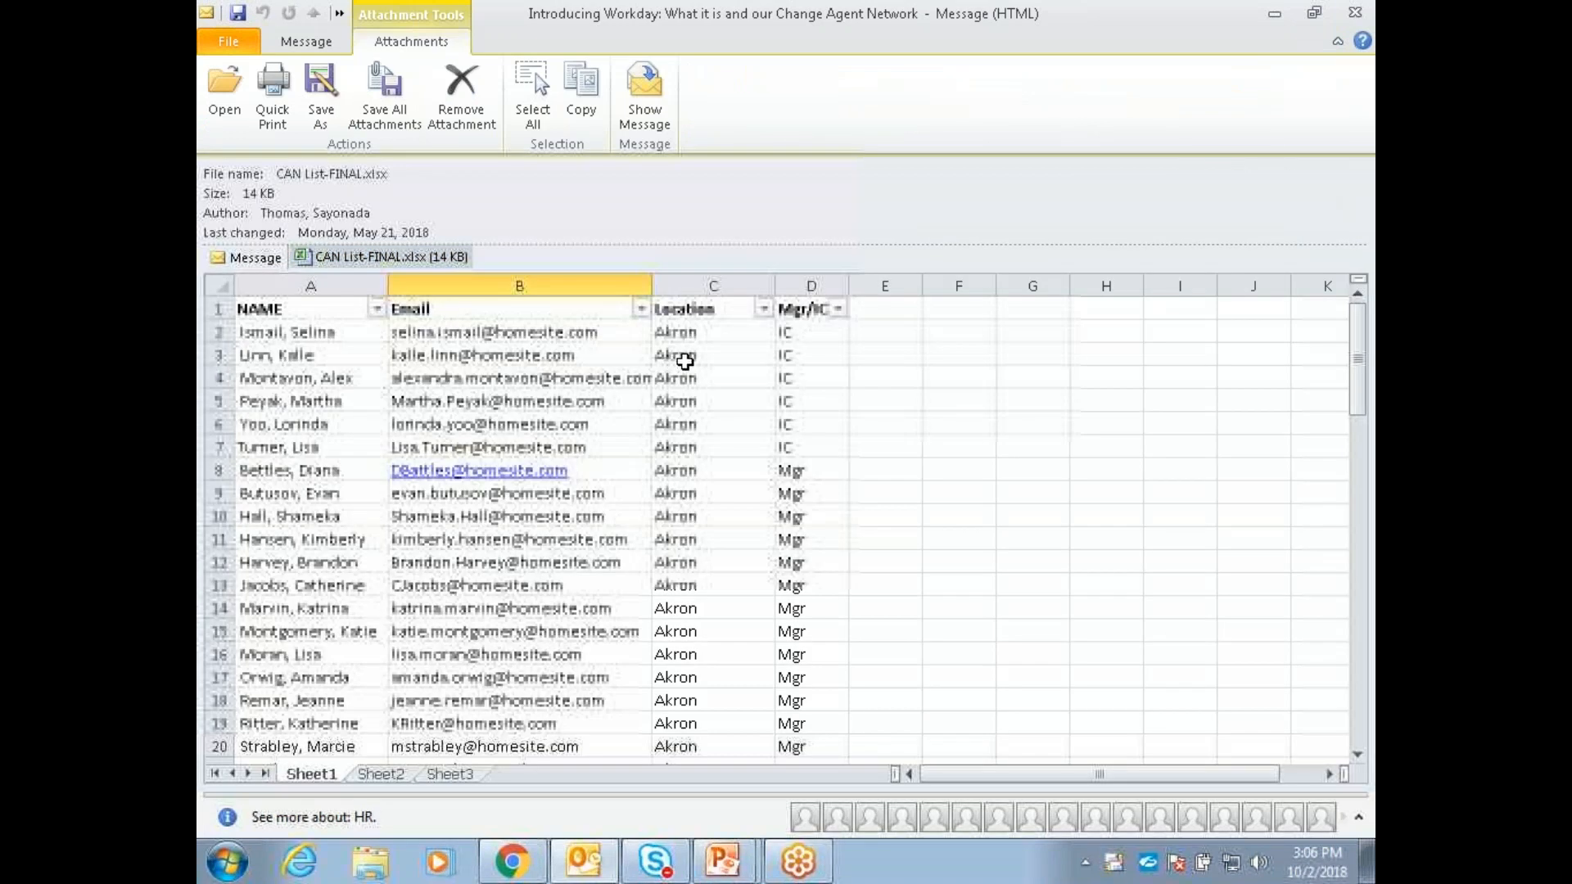
{"action": "scroll", "coordinate": [686, 361], "scroll_direction": "down", "scroll_amount": 5}
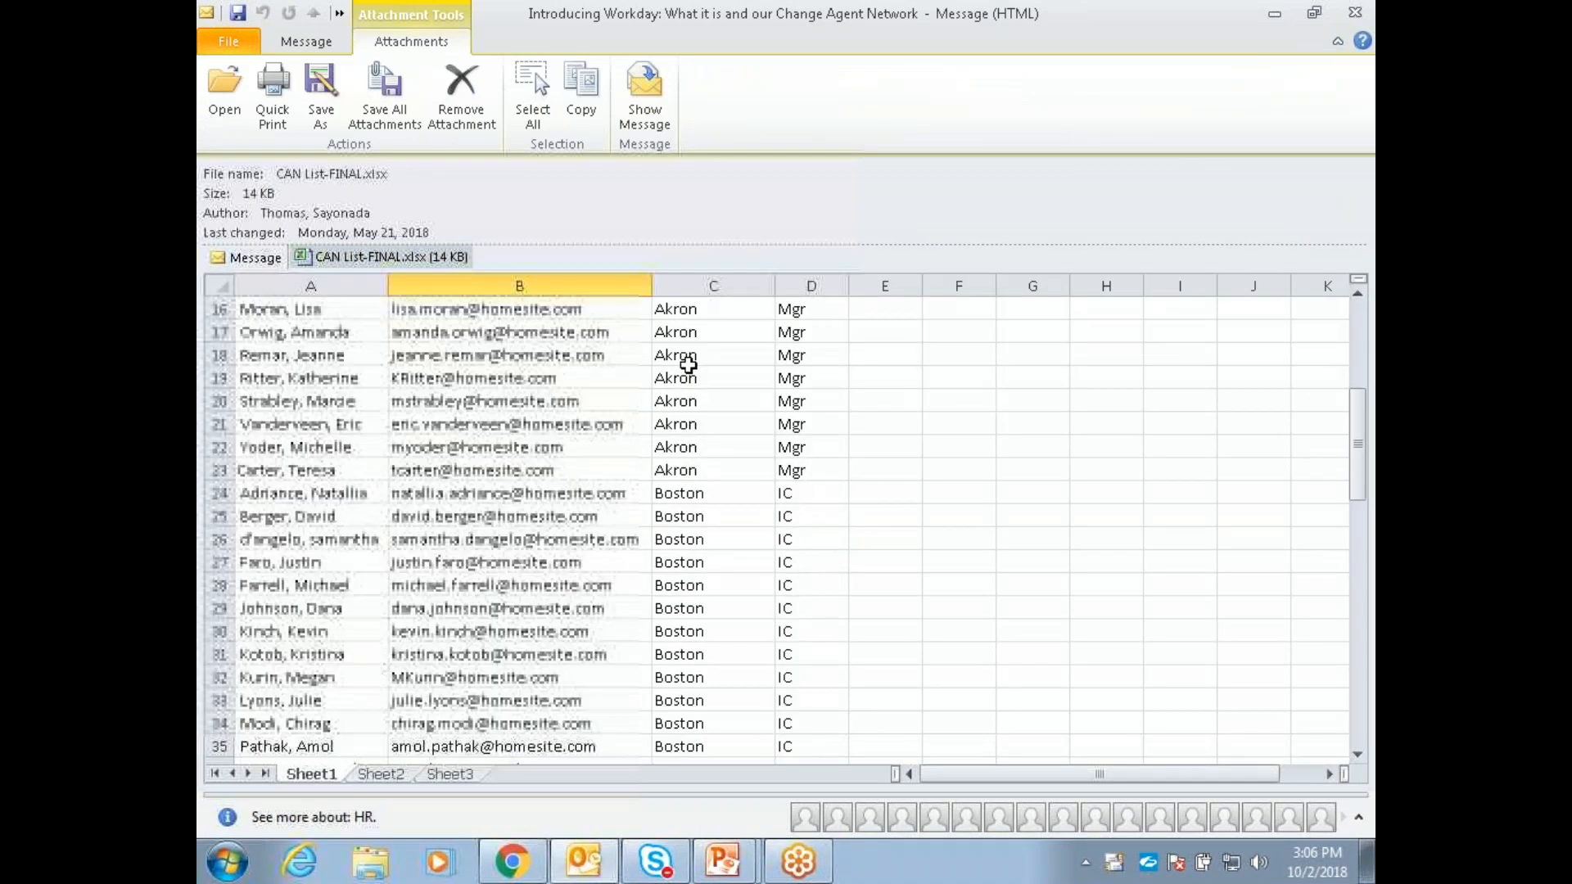
{"action": "scroll", "coordinate": [687, 365], "scroll_direction": "down", "scroll_amount": 6}
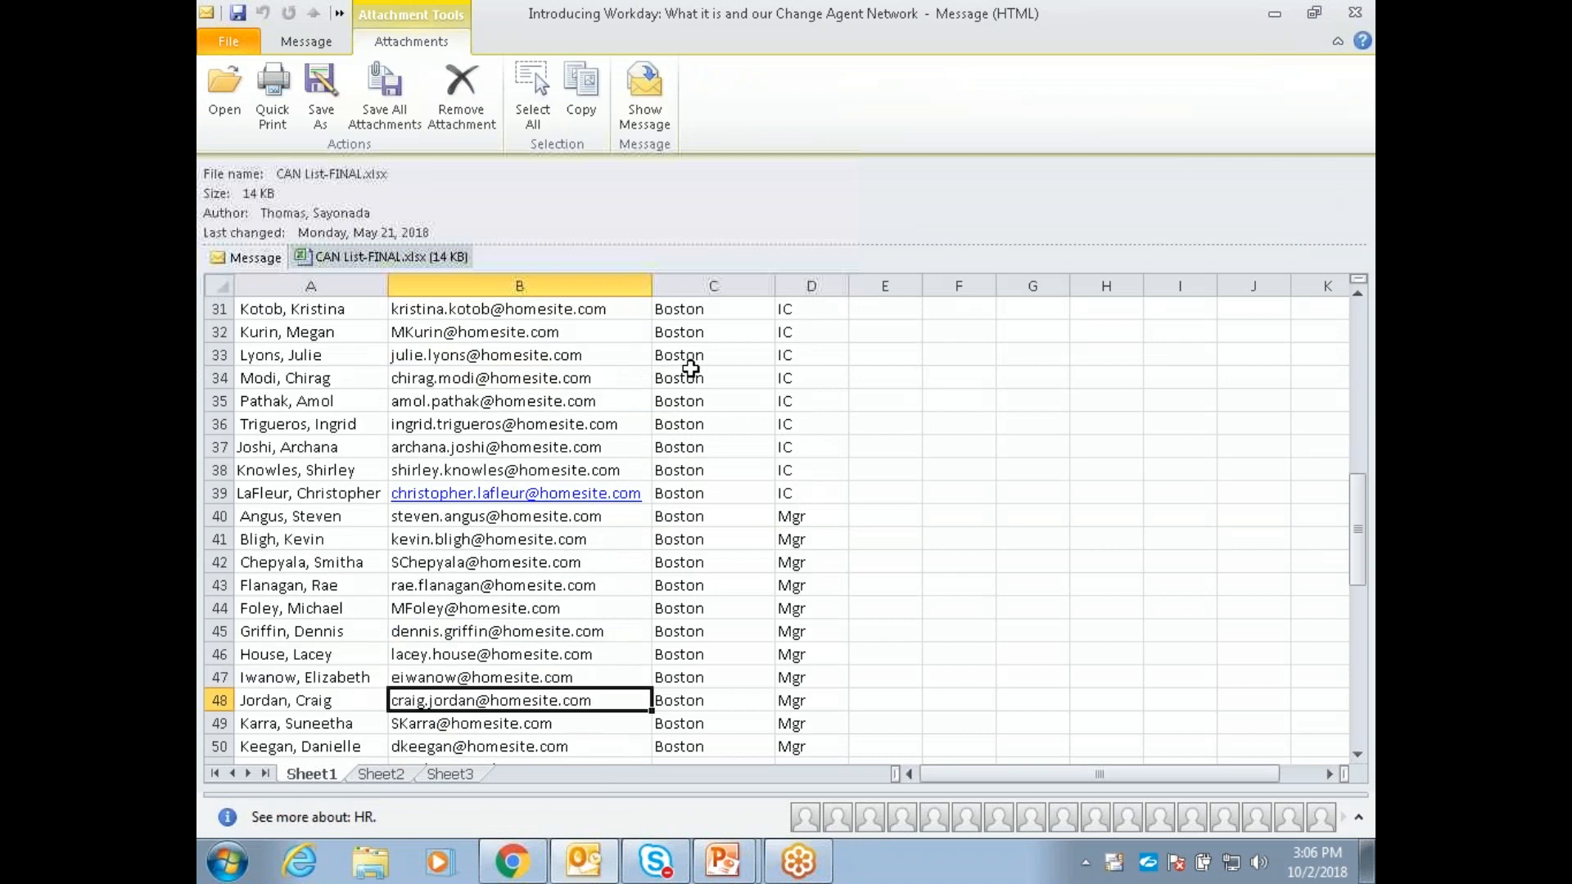
Step: Look through the remaining change agent list, close the email, and return to the start of the Human Resources site's Workday page
{"action": "scroll", "coordinate": [690, 369], "scroll_direction": "down", "scroll_amount": 1}
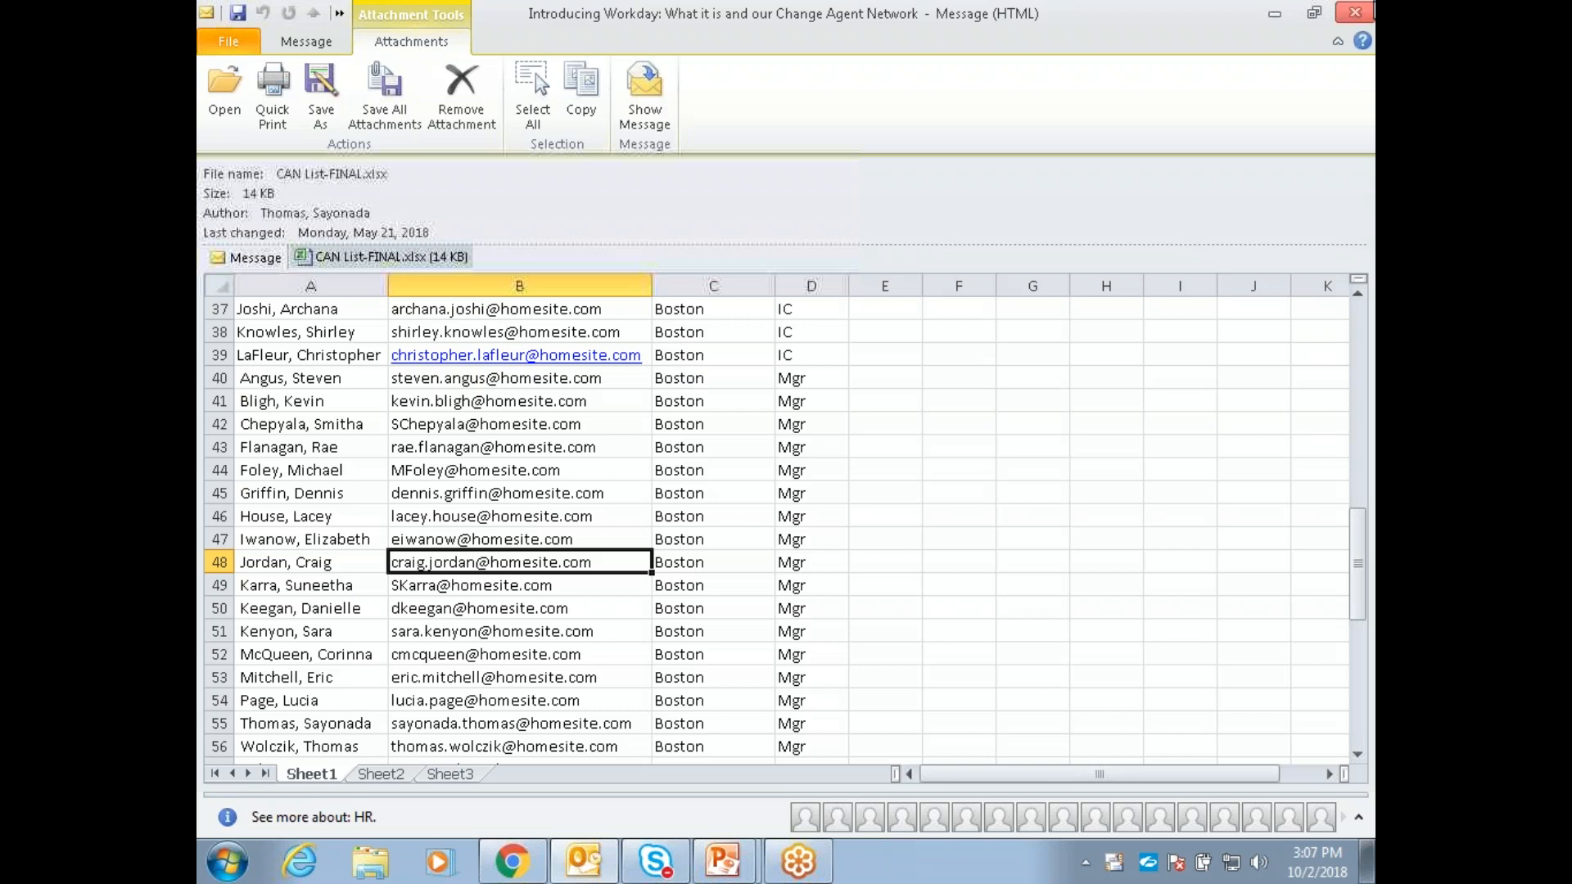
{"action": "left_click", "coordinate": [1355, 12]}
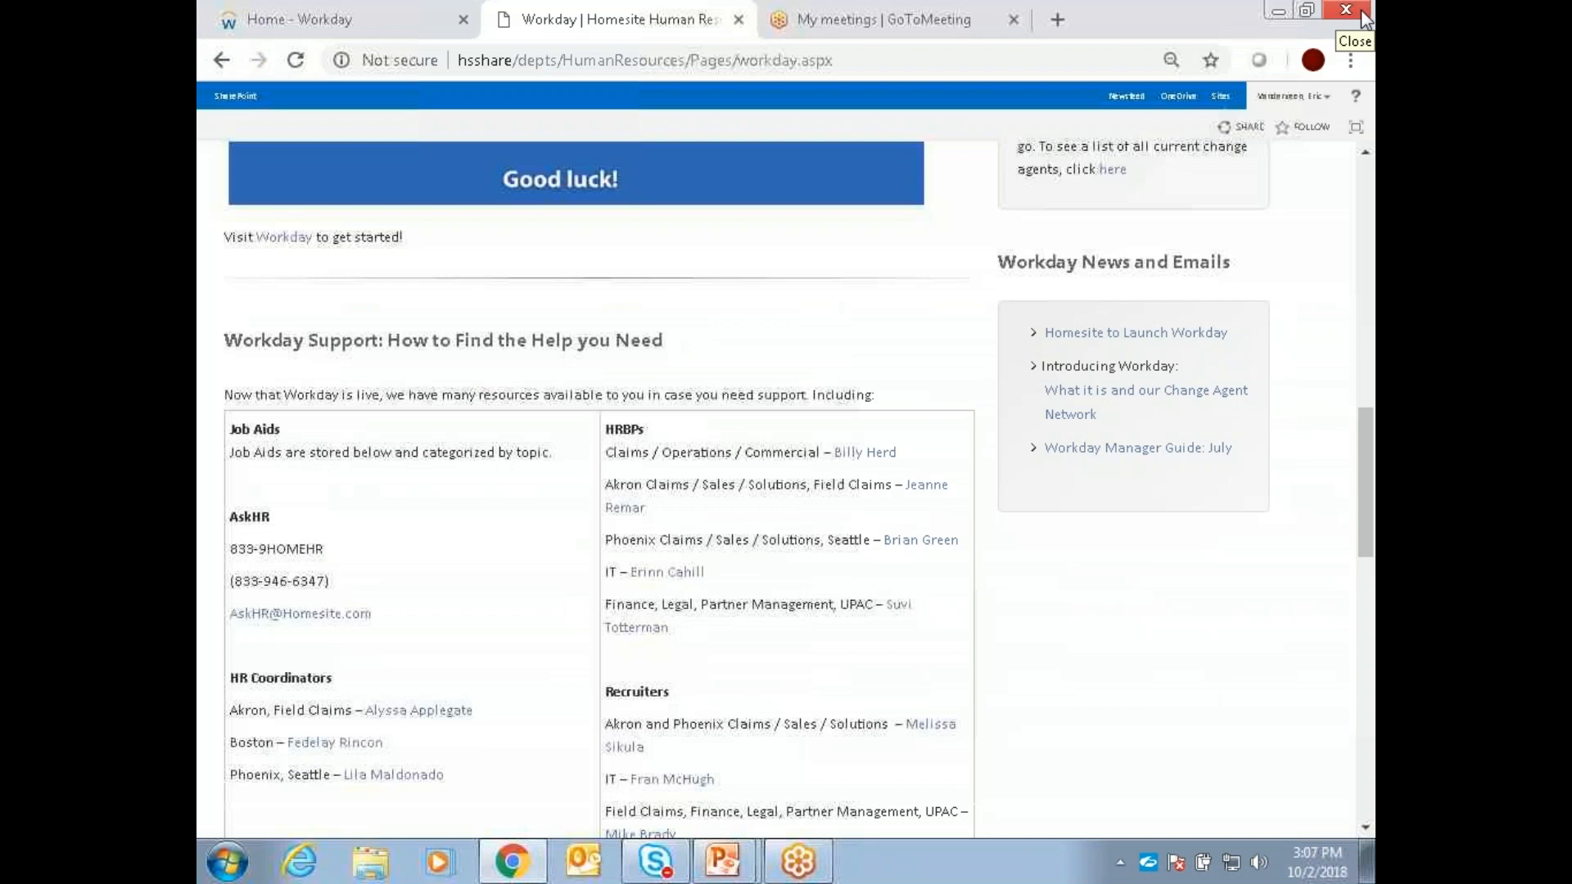
{"action": "scroll", "coordinate": [937, 333], "scroll_direction": "up", "scroll_amount": 8}
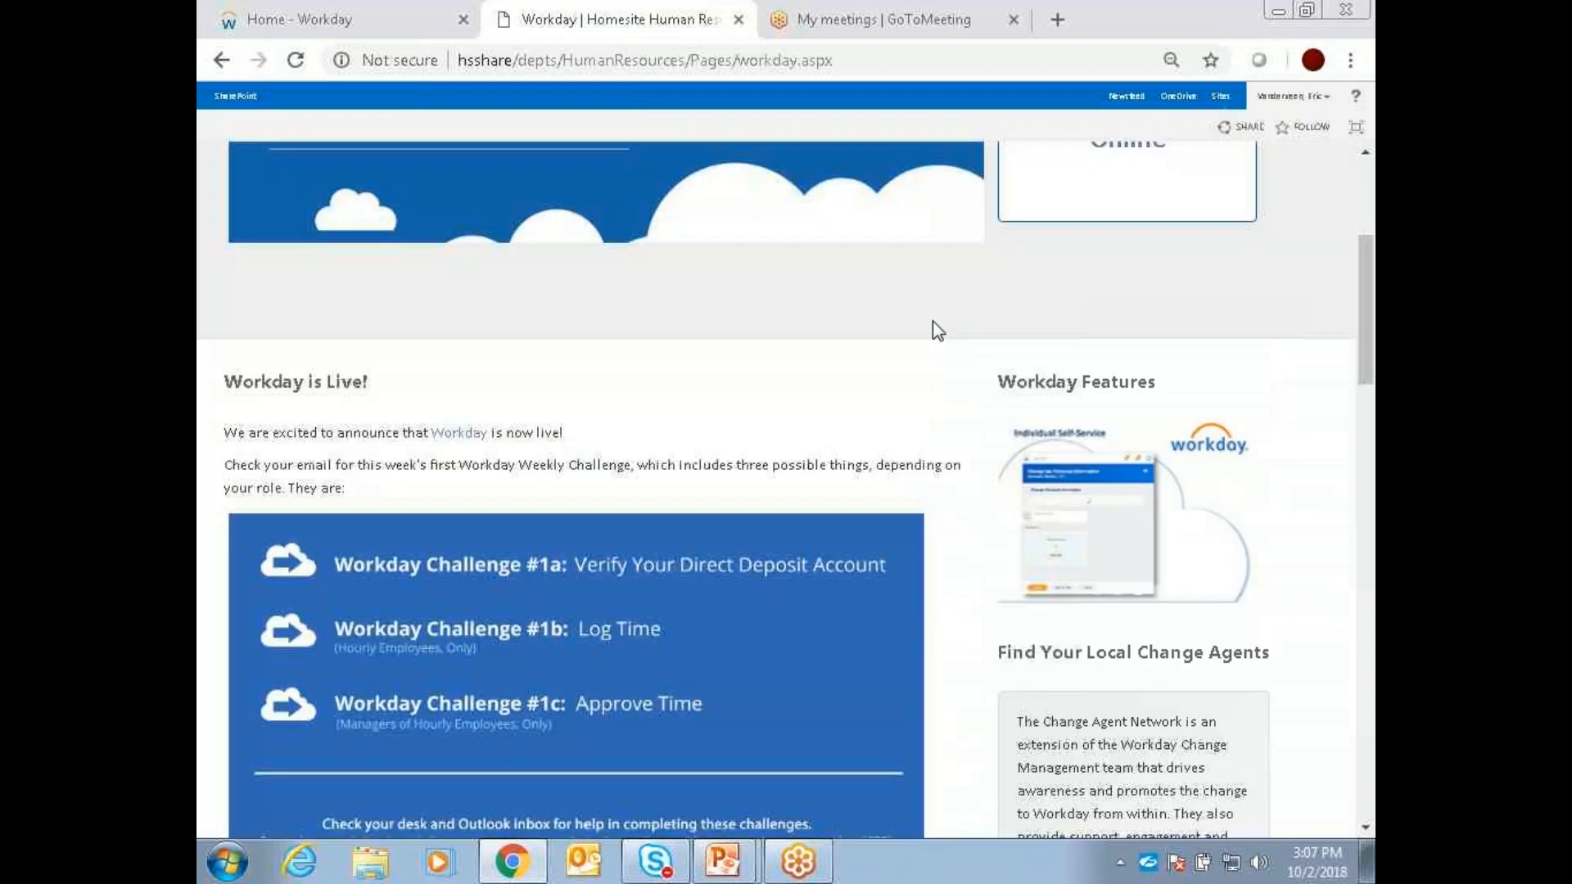
{"action": "scroll", "coordinate": [941, 327], "scroll_direction": "up", "scroll_amount": 4}
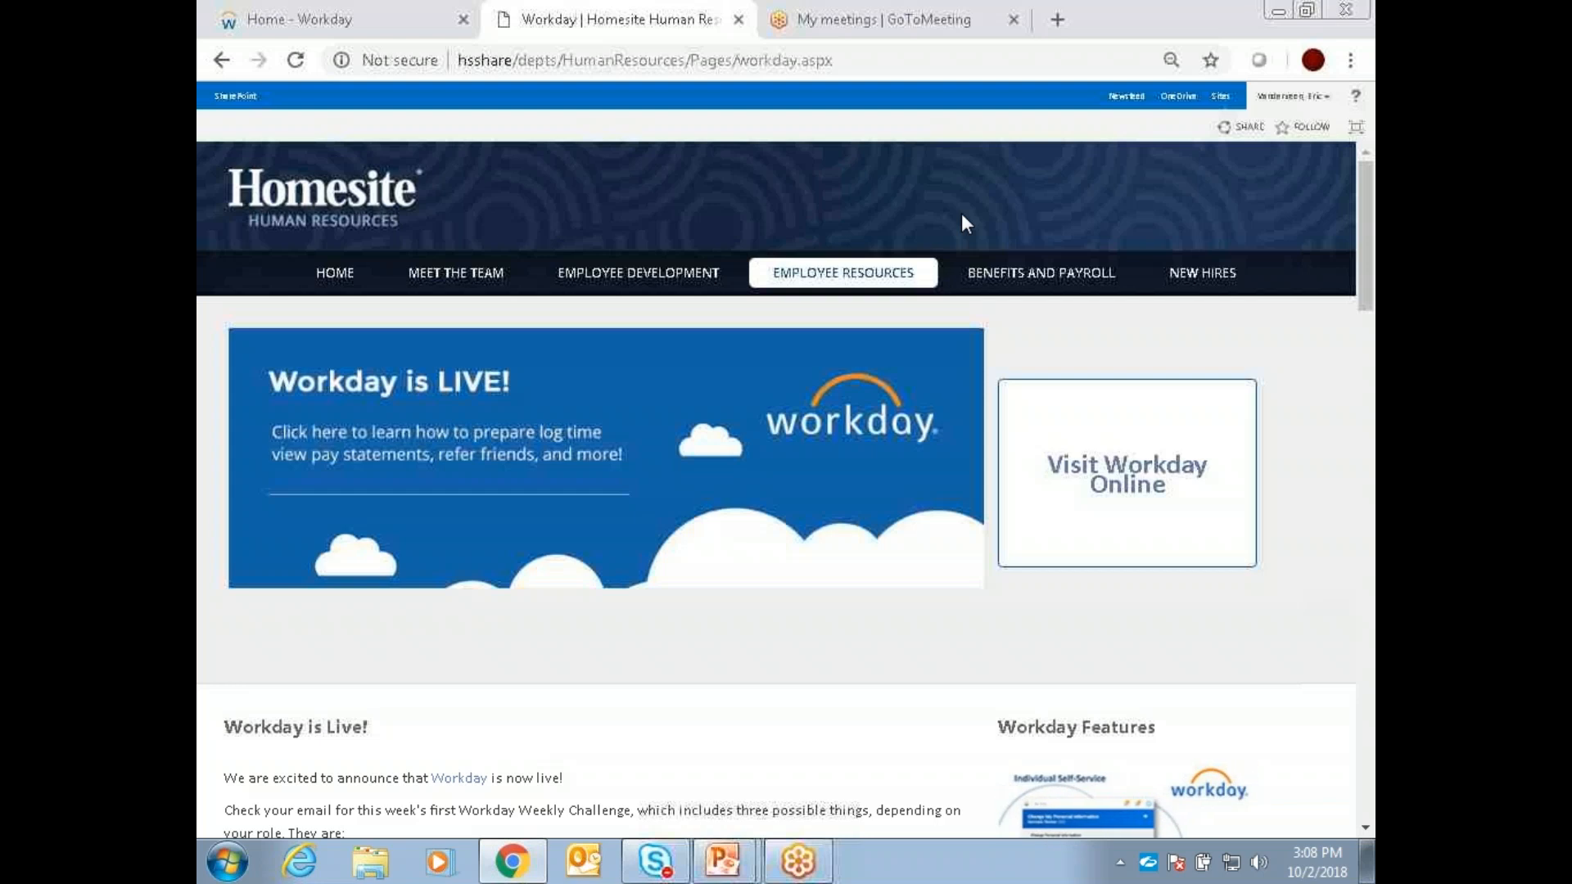
Step: Check the Workday home page, then locate the "Visit Workday" link below the weekly challenges on the Human Resources page and view its link options
{"action": "left_click", "coordinate": [415, 24]}
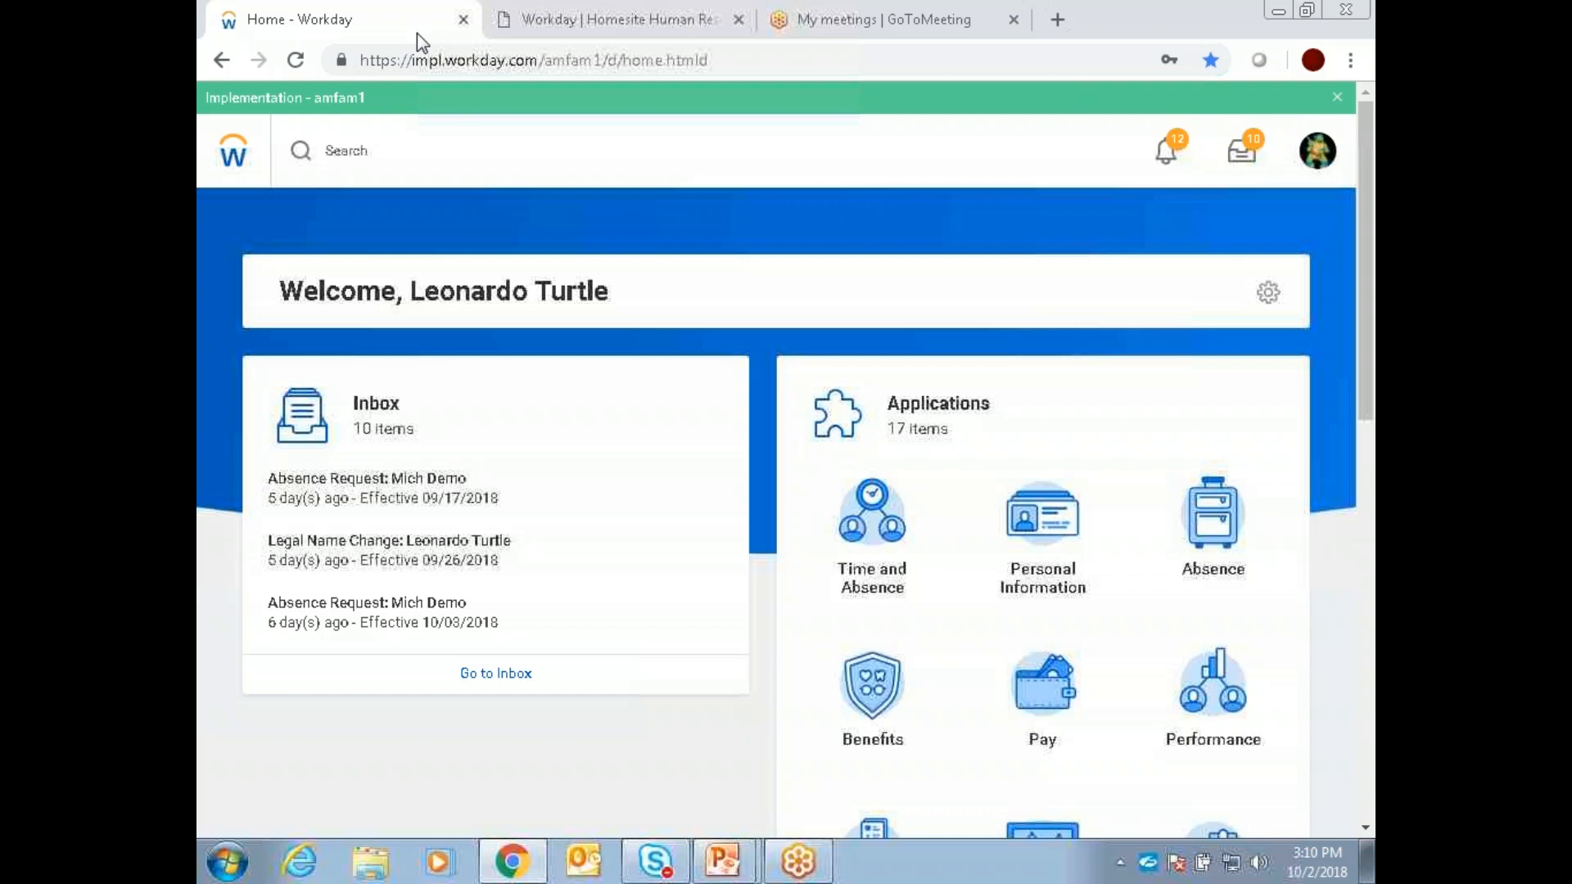
{"action": "left_click", "coordinate": [507, 20]}
{"action": "scroll", "coordinate": [481, 553], "scroll_direction": "down", "scroll_amount": 3}
{"action": "scroll", "coordinate": [480, 553], "scroll_direction": "down", "scroll_amount": 4}
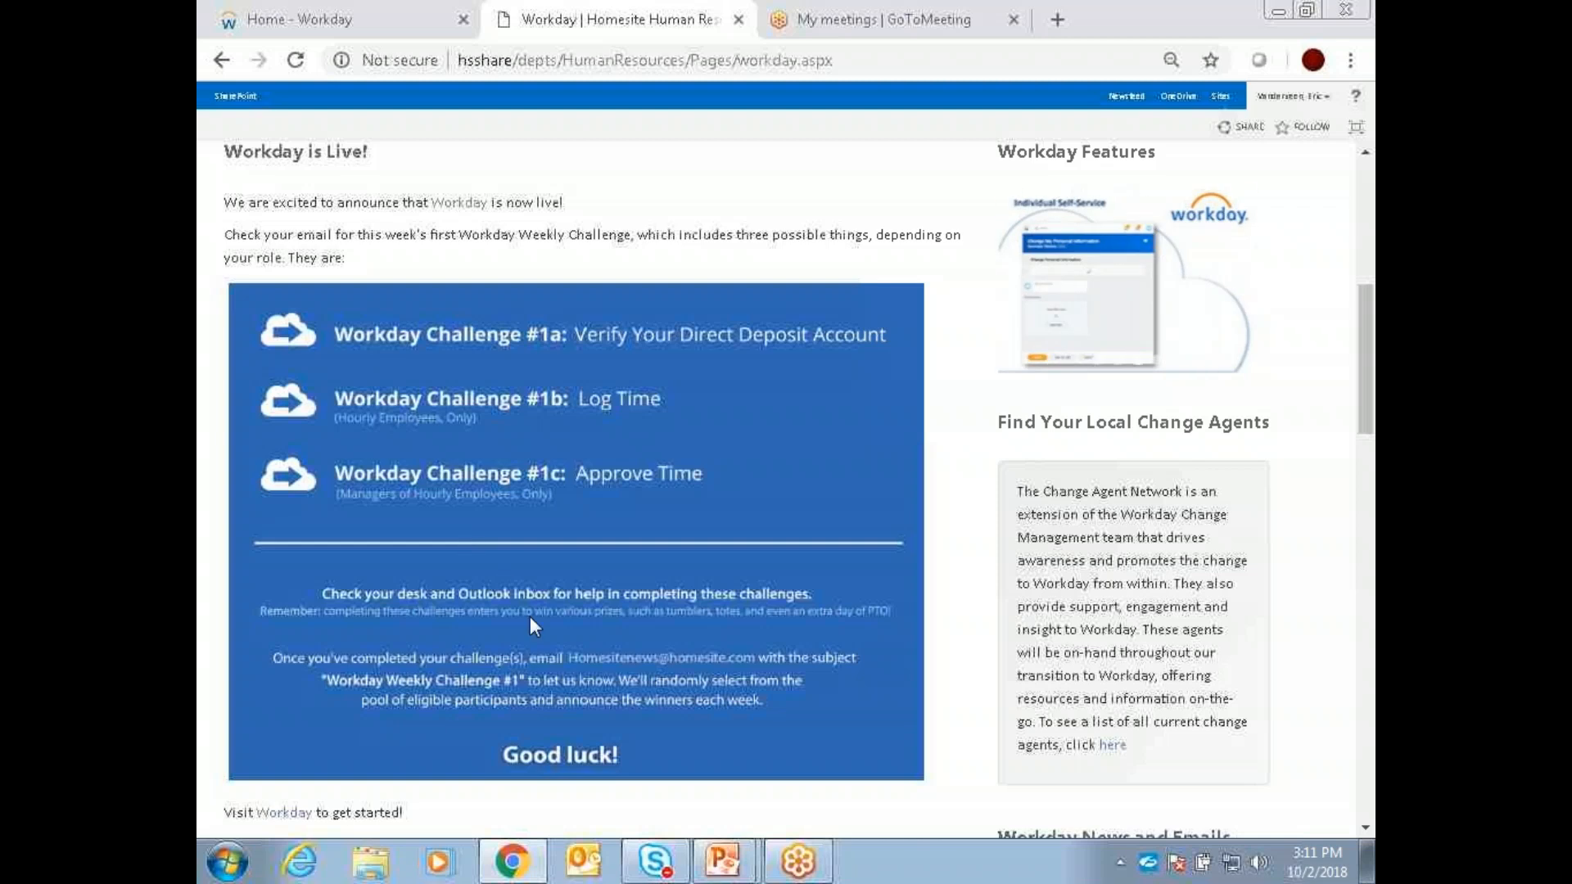
{"action": "right_click", "coordinate": [275, 812]}
{"action": "left_click", "coordinate": [730, 790]}
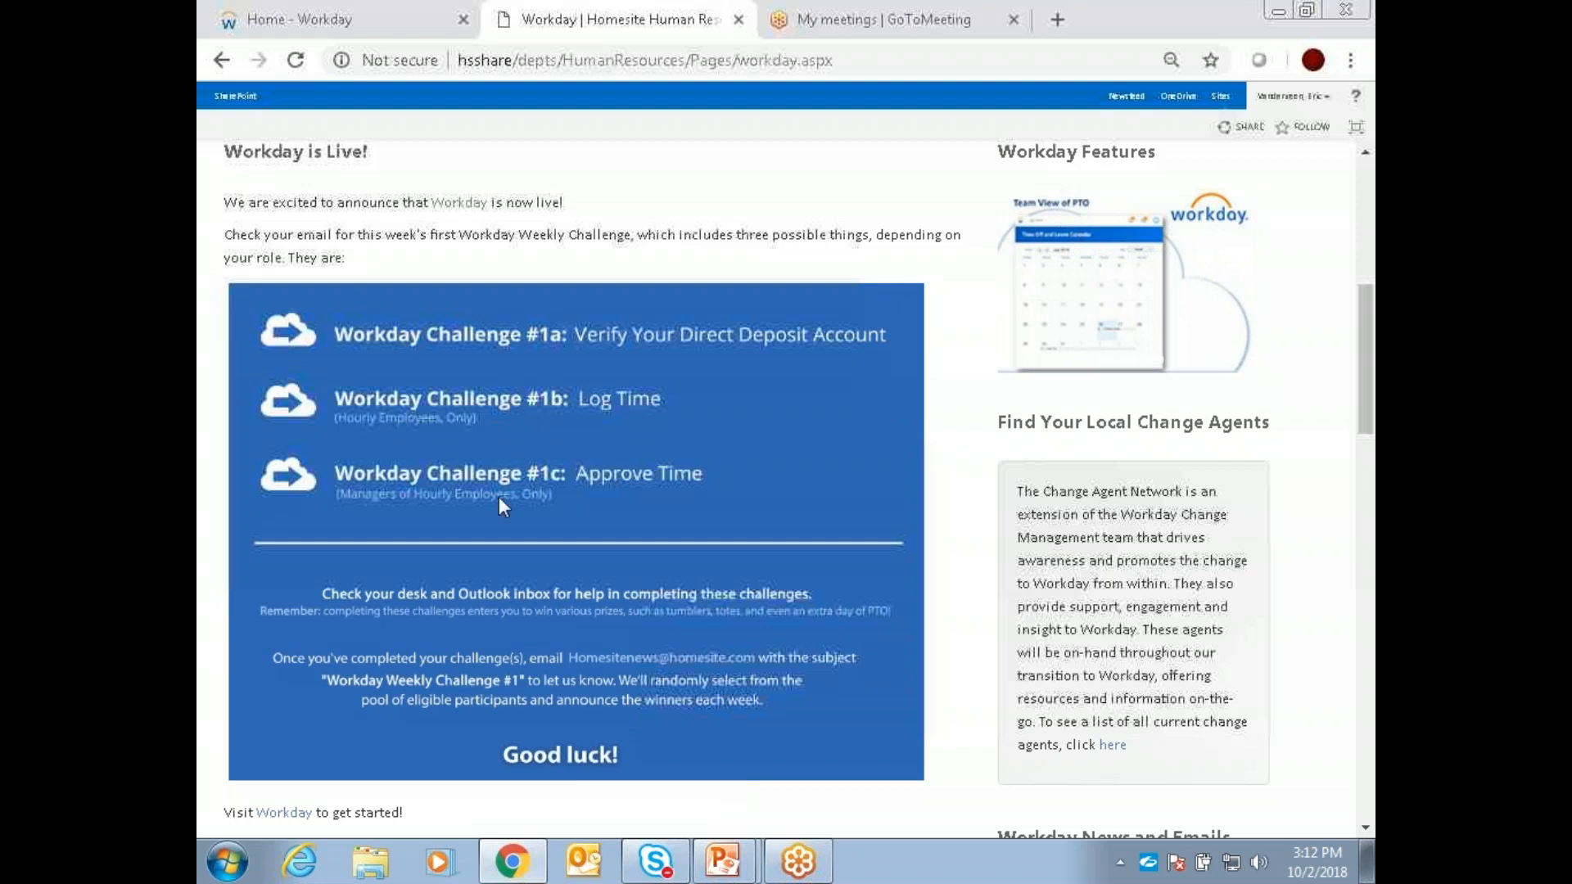
Step: View the Career section of the signed-in worker's Workday profile and open its Add Job History form, leaving it without submitting
{"action": "left_click", "coordinate": [320, 14]}
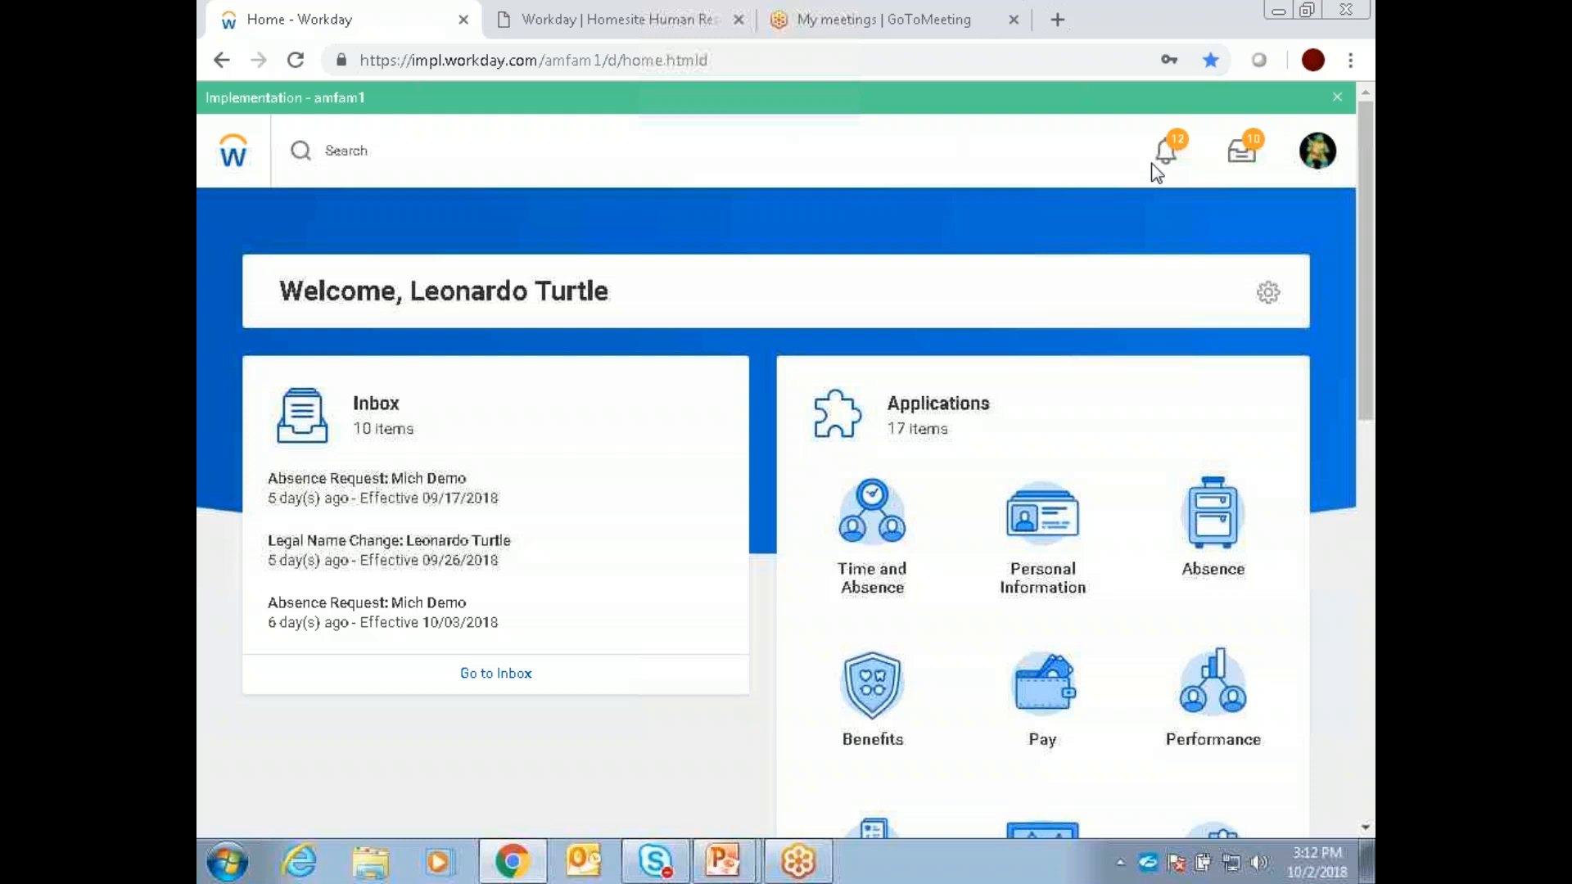
{"action": "left_click", "coordinate": [1325, 154]}
{"action": "left_click", "coordinate": [1200, 218]}
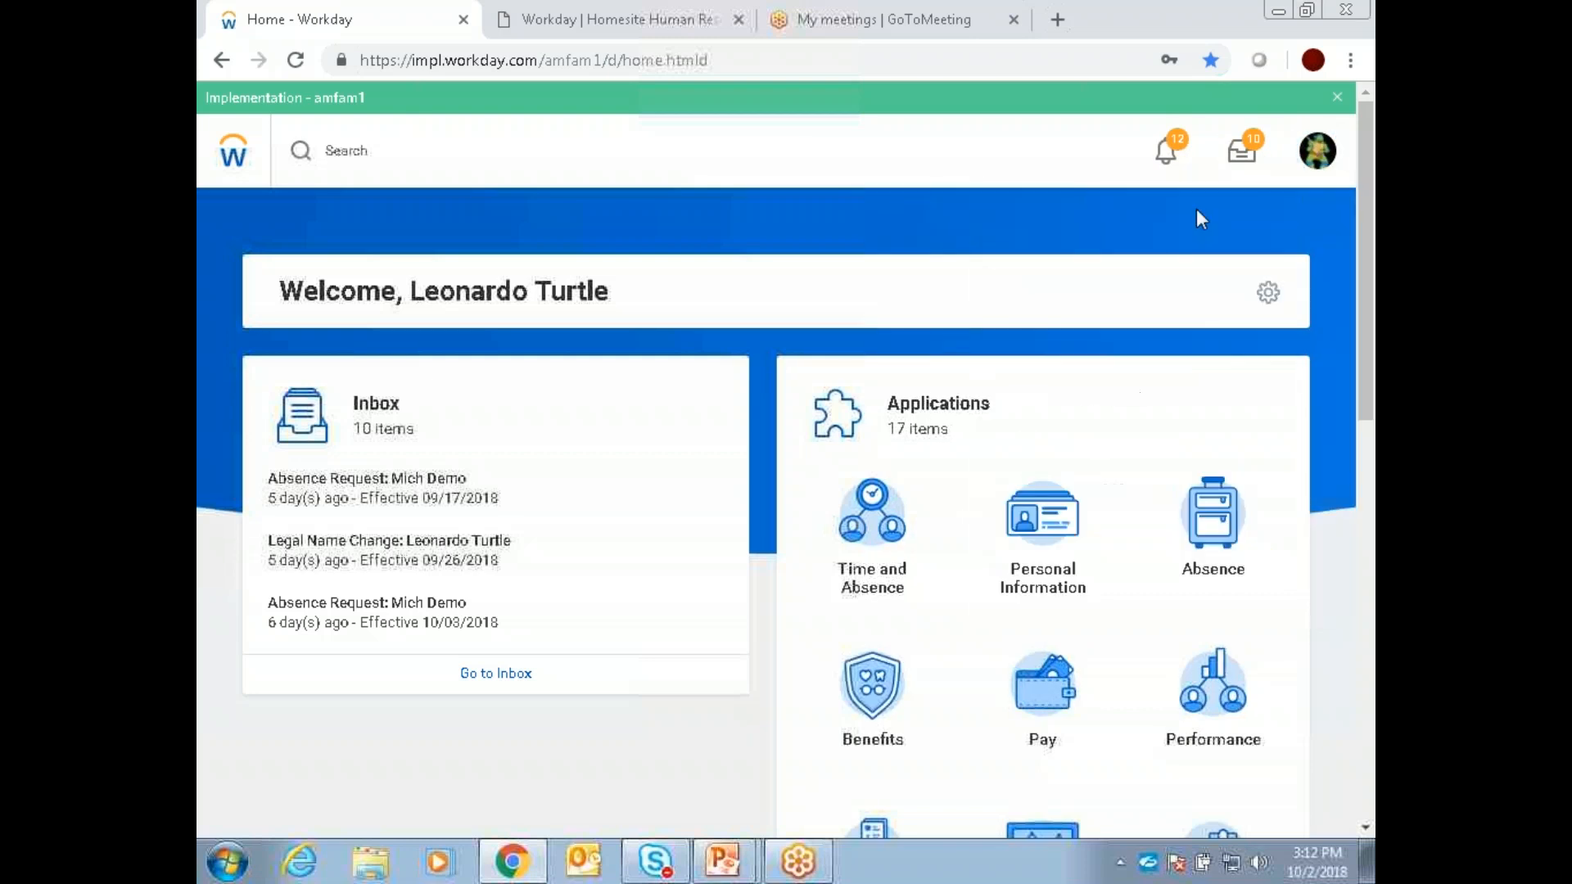
{"action": "scroll", "coordinate": [316, 737], "scroll_direction": "down", "scroll_amount": 2}
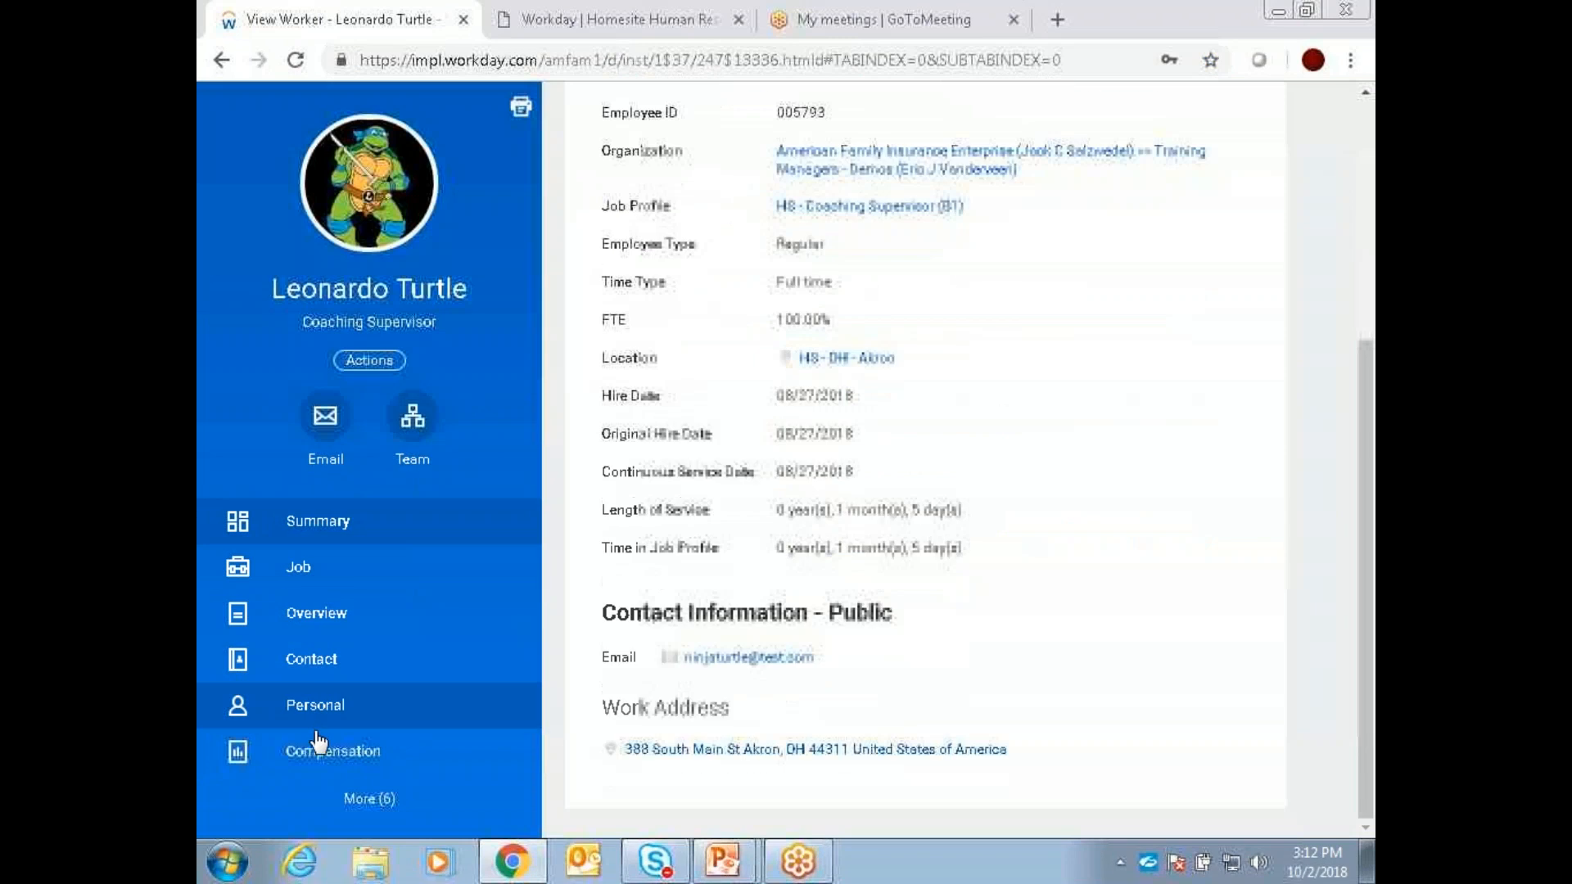
{"action": "left_click", "coordinate": [365, 800]}
{"action": "scroll", "coordinate": [332, 708], "scroll_direction": "down", "scroll_amount": 3}
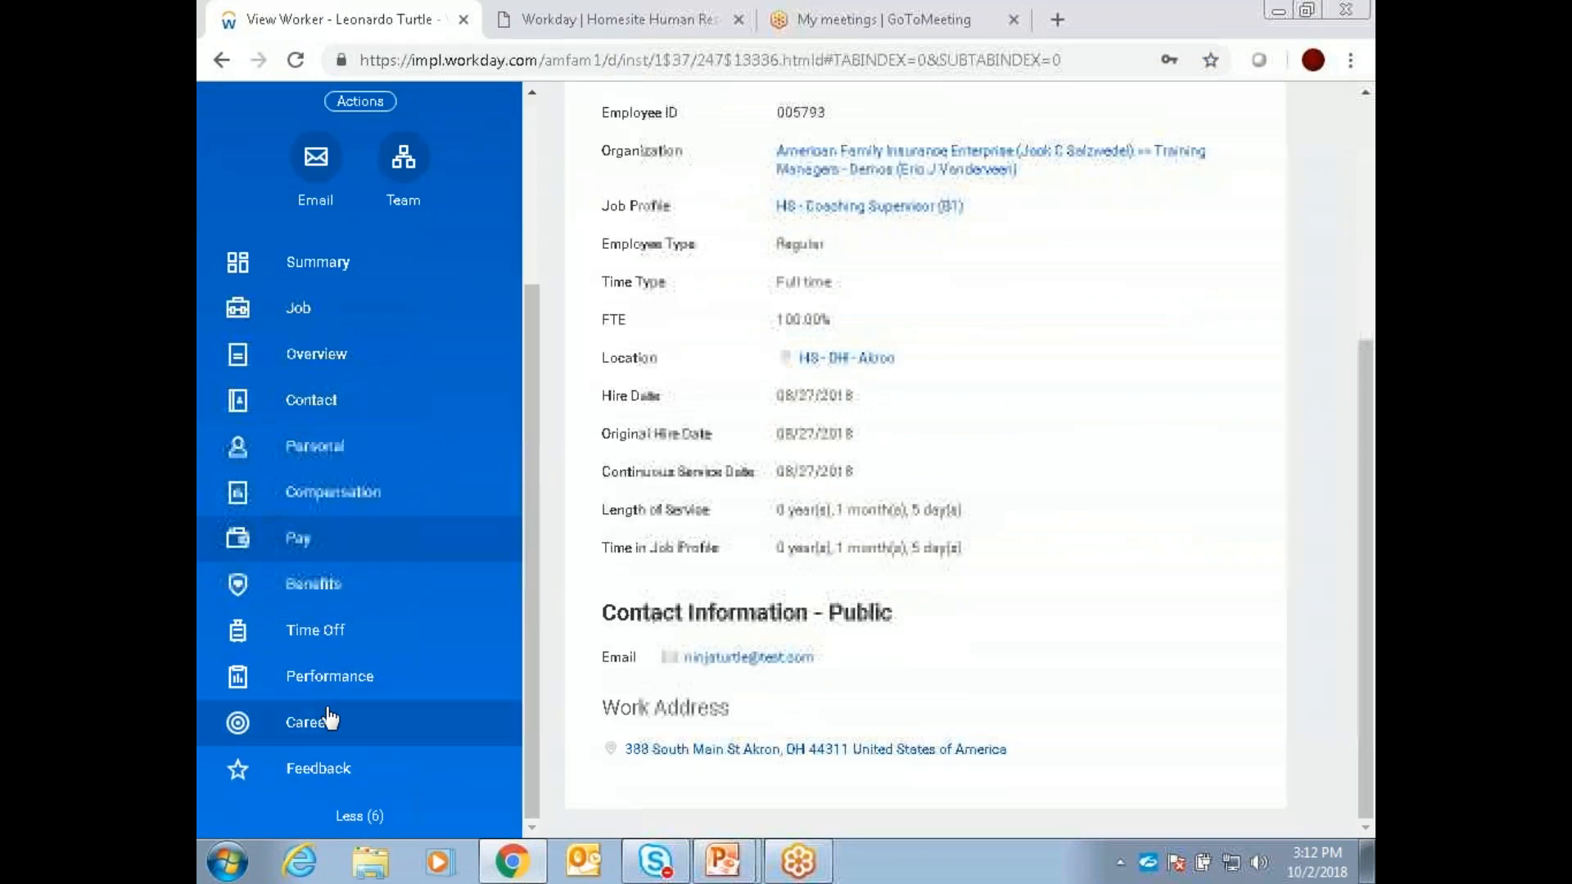
{"action": "left_click", "coordinate": [327, 715]}
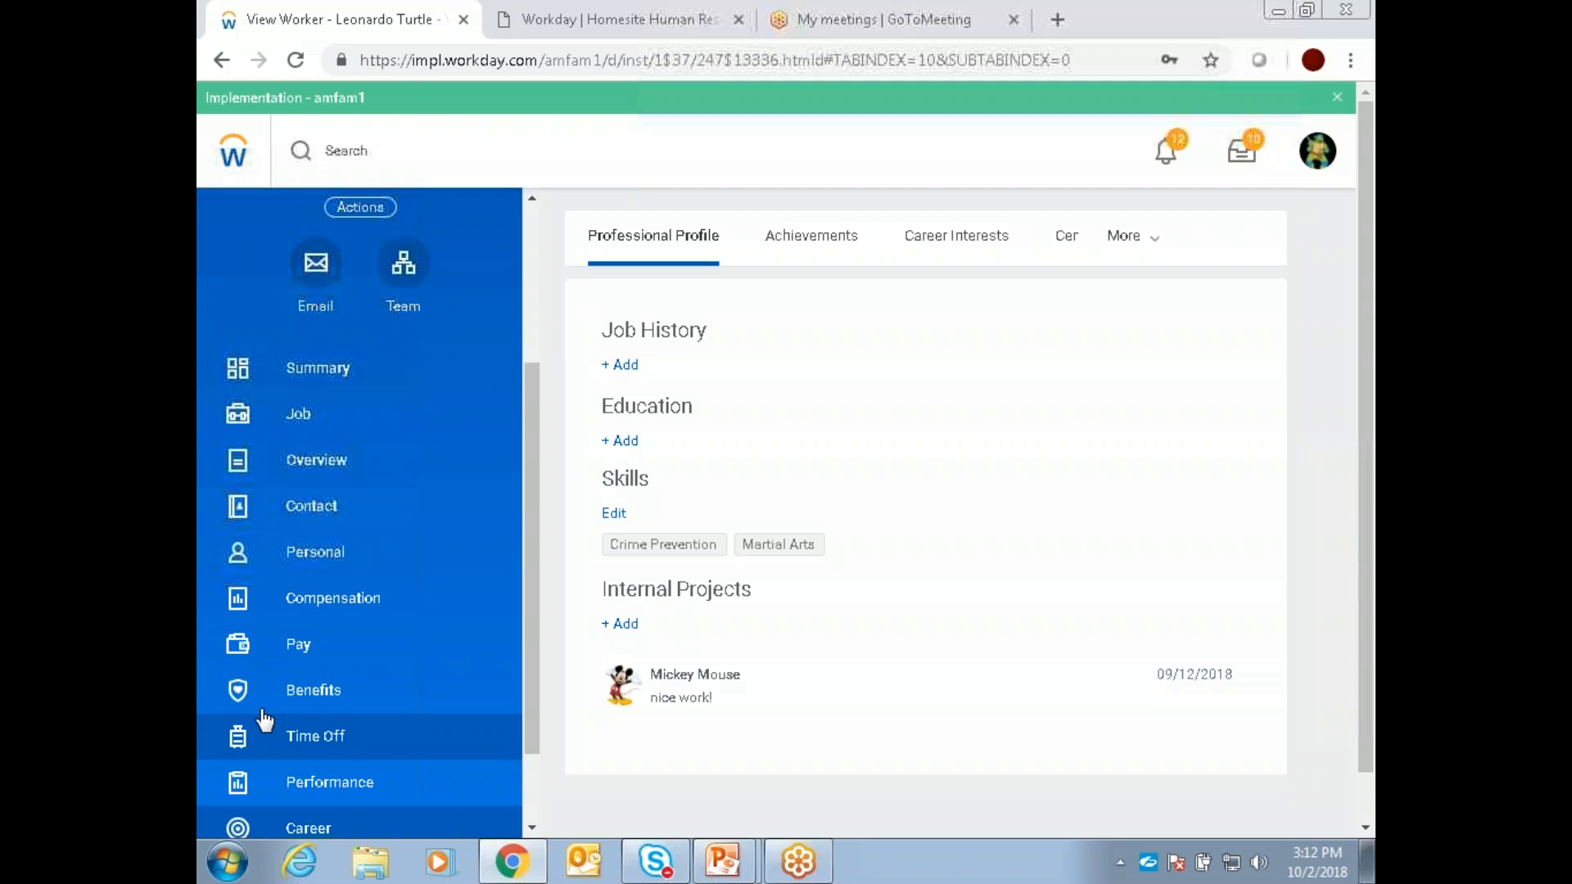
{"action": "left_click", "coordinate": [625, 366]}
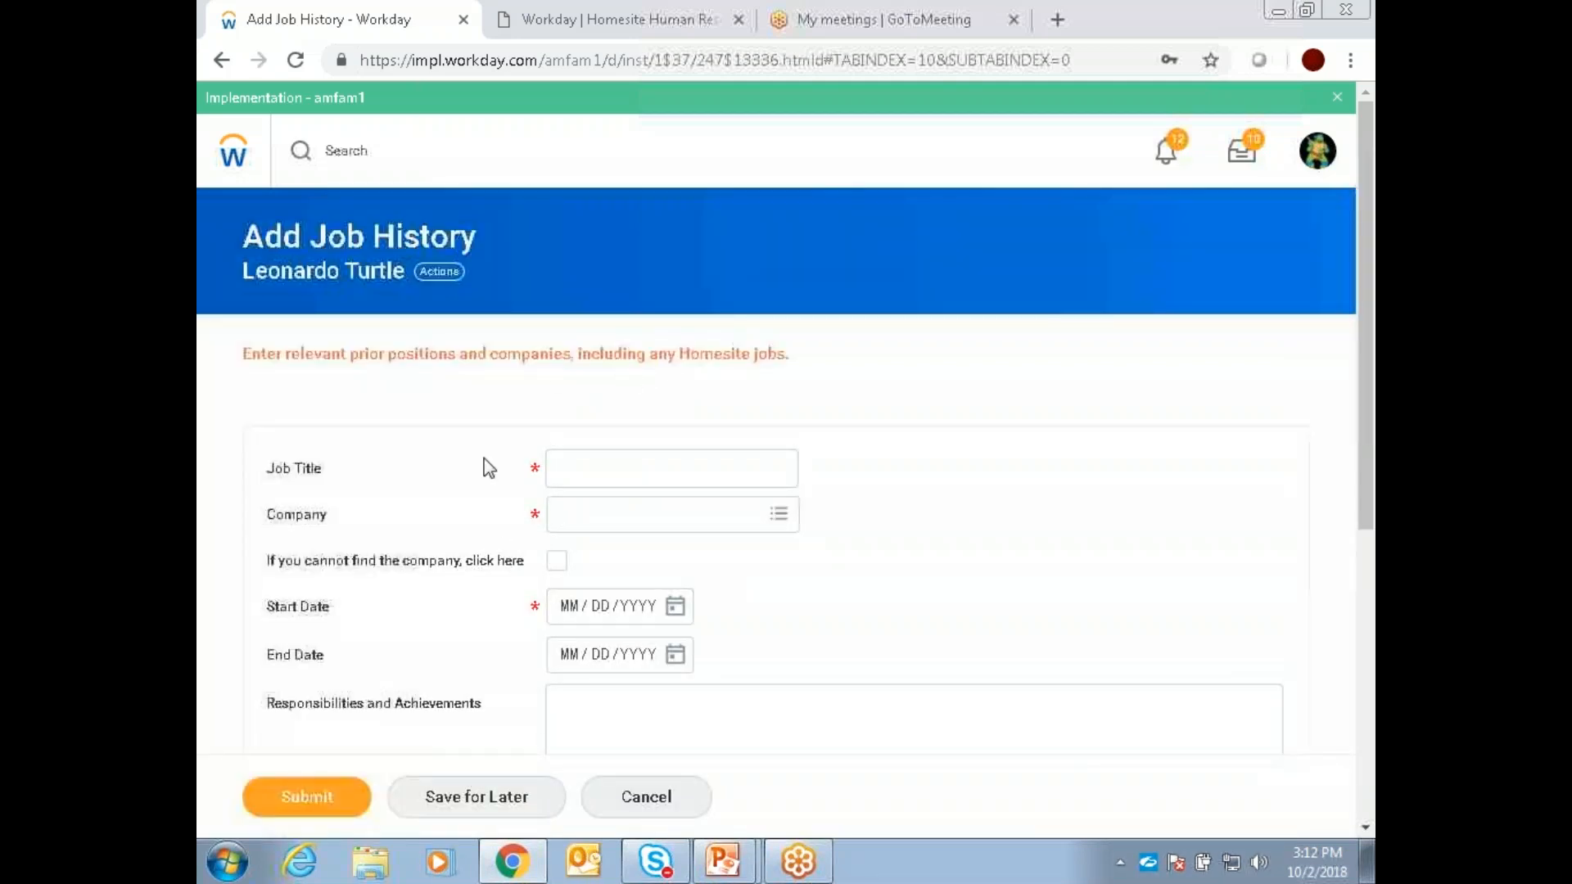
{"action": "left_click", "coordinate": [655, 798]}
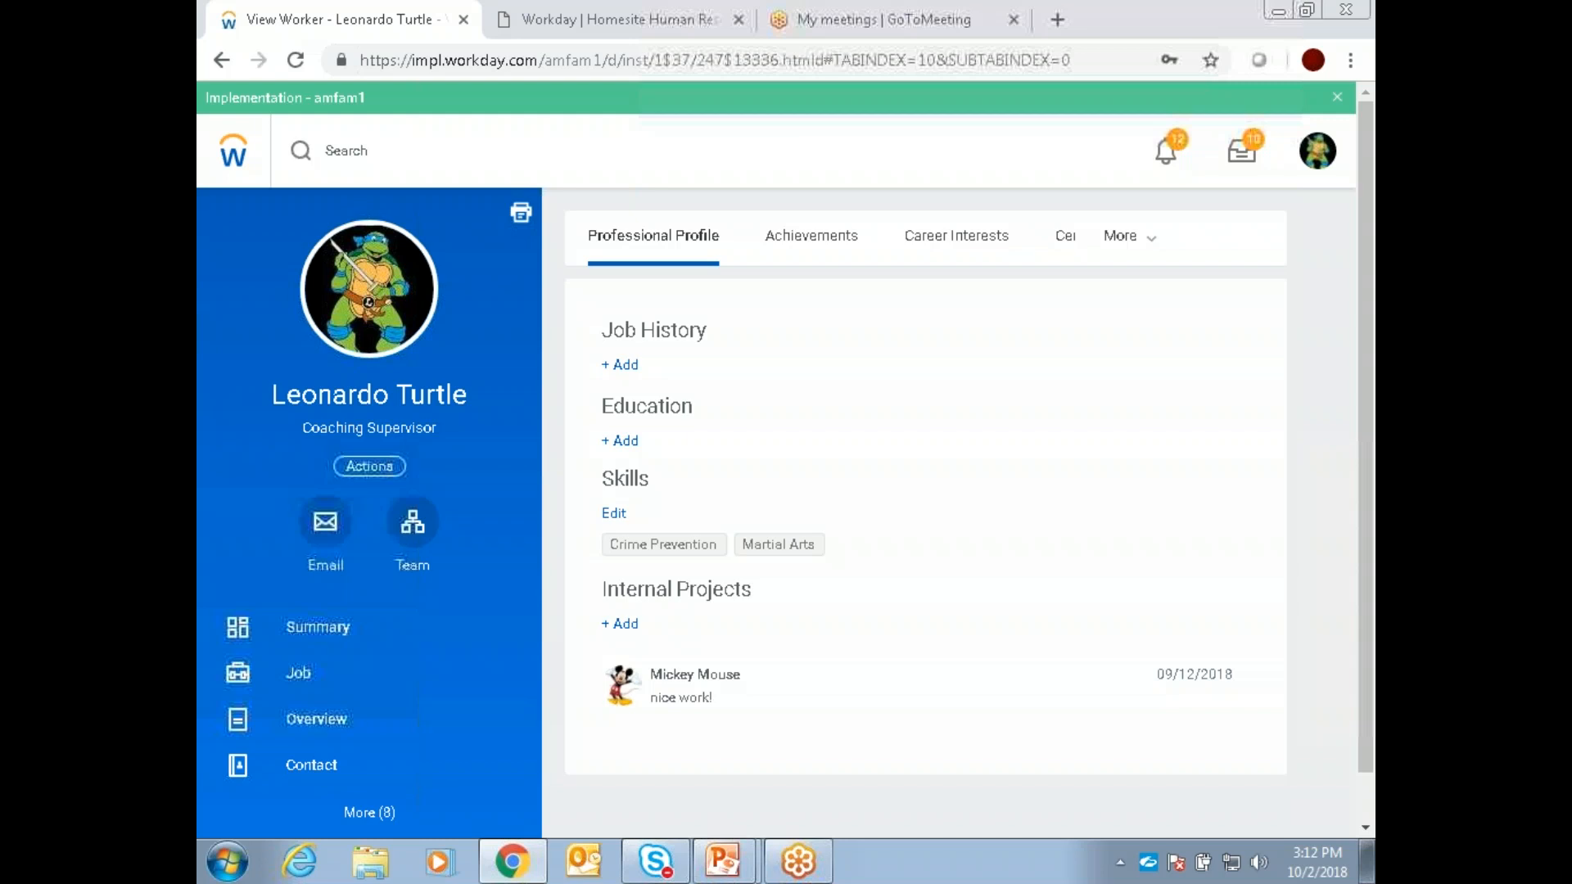
Step: Glance at the Human Resources site's Workday page and return from the worker profile to the Workday home page
{"action": "left_click", "coordinate": [547, 14]}
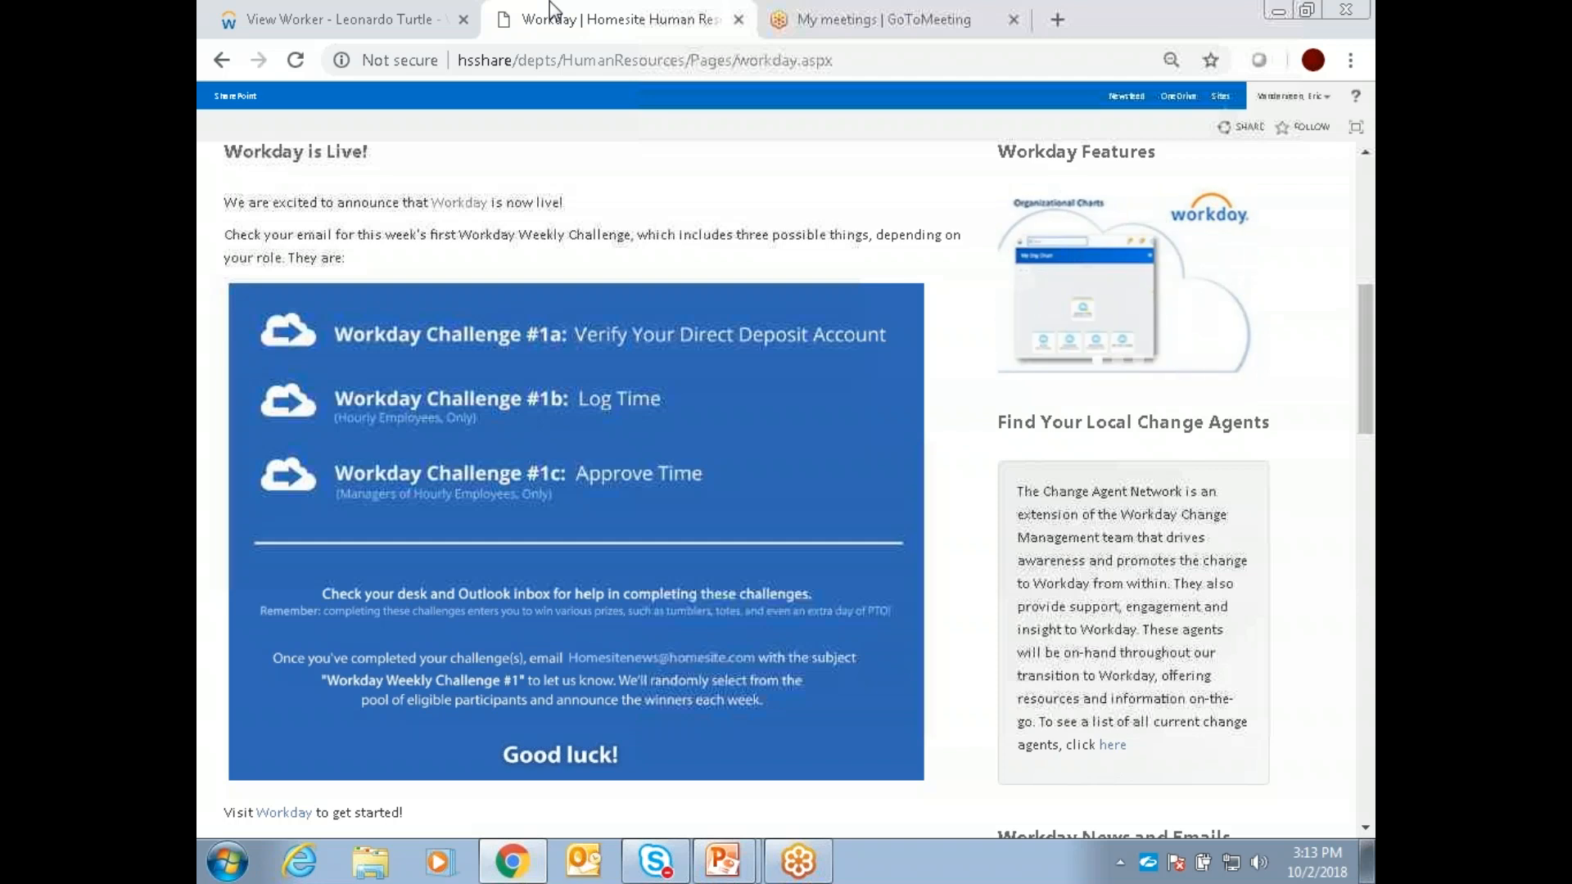
{"action": "left_click", "coordinate": [357, 28]}
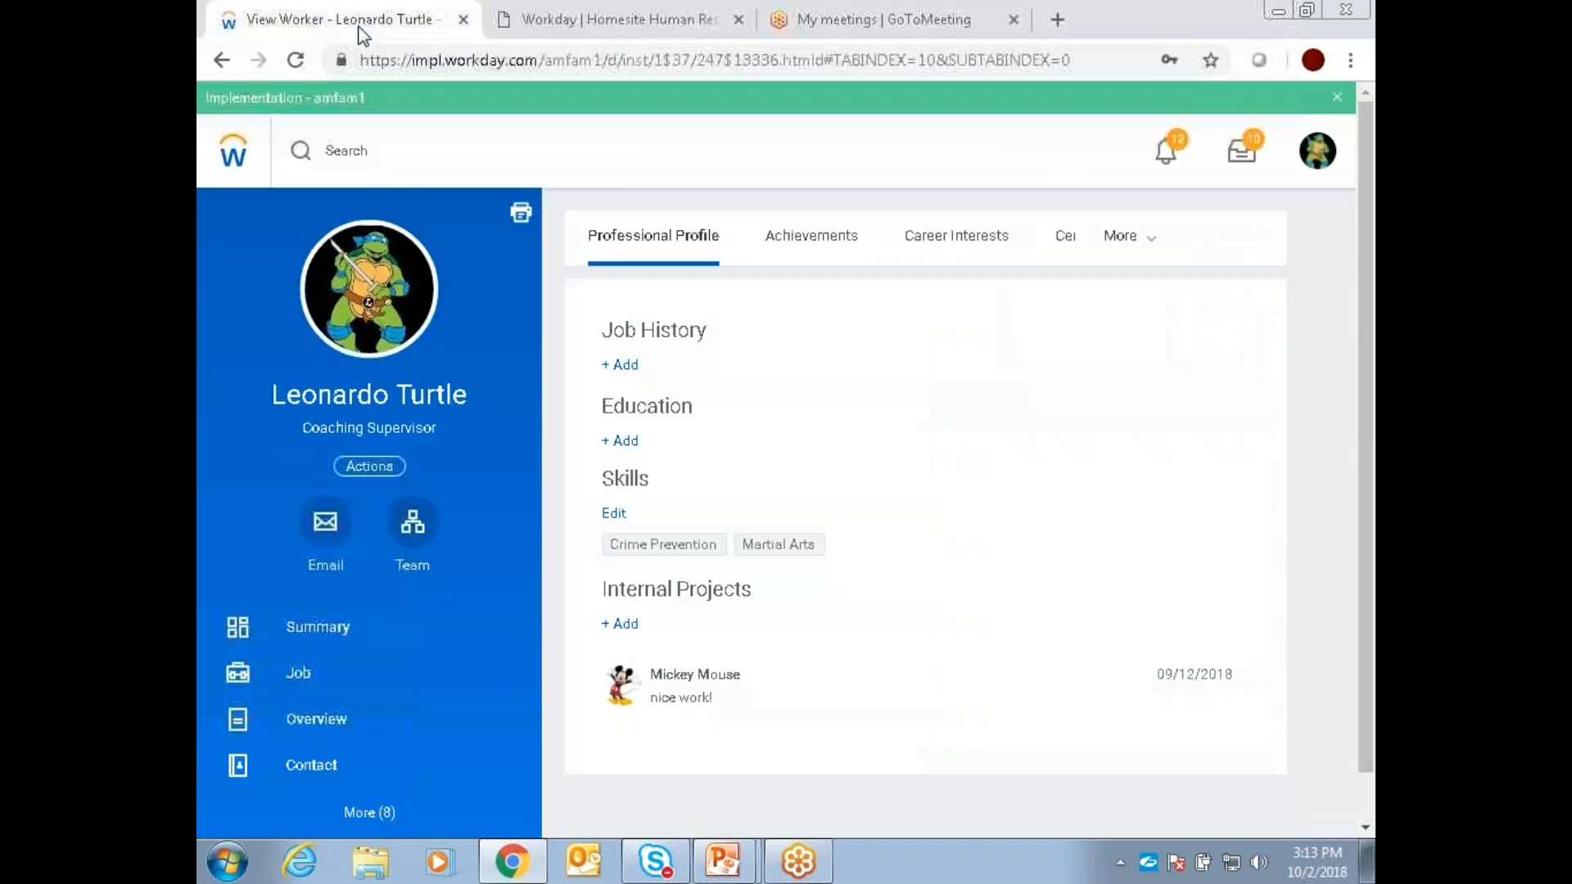
{"action": "left_click", "coordinate": [237, 162]}
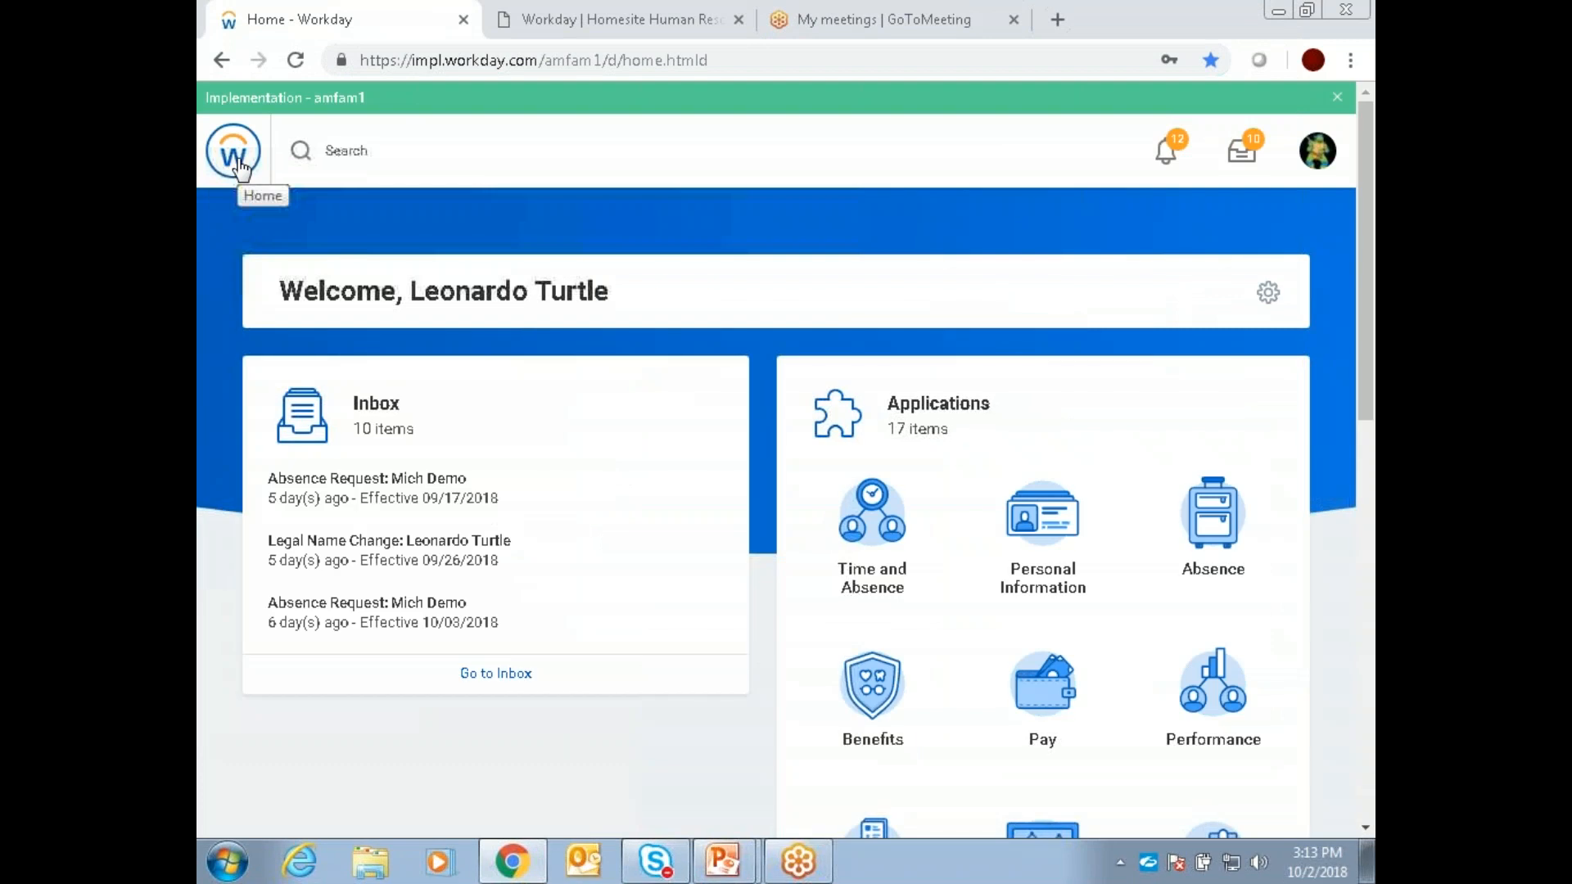